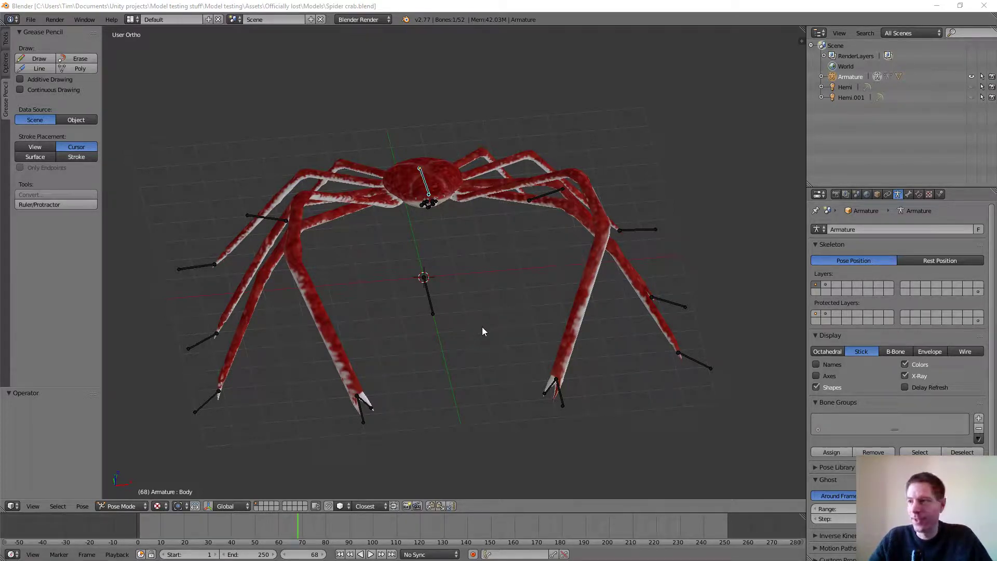
Step: Show only the armature's last bone layer and examine the bones running through the crab's legs
middle_click_drag(482, 326, 889, 282)
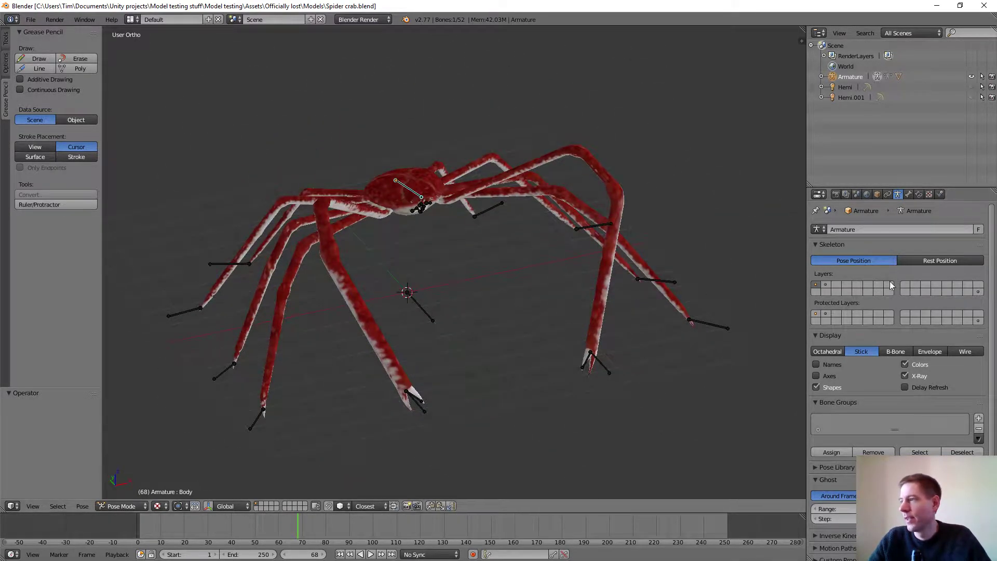
left_click(977, 293)
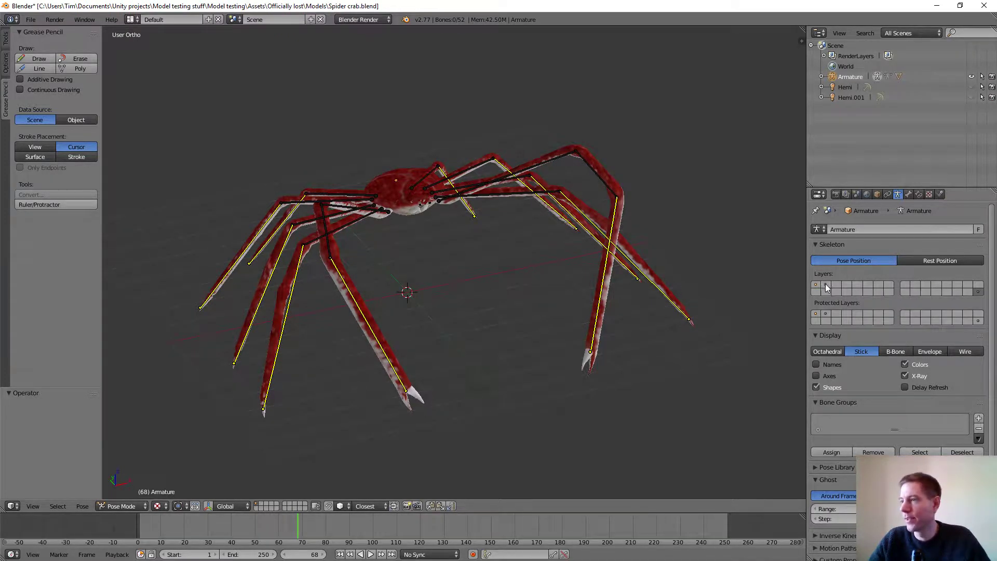
middle_click_drag(548, 276, 503, 304)
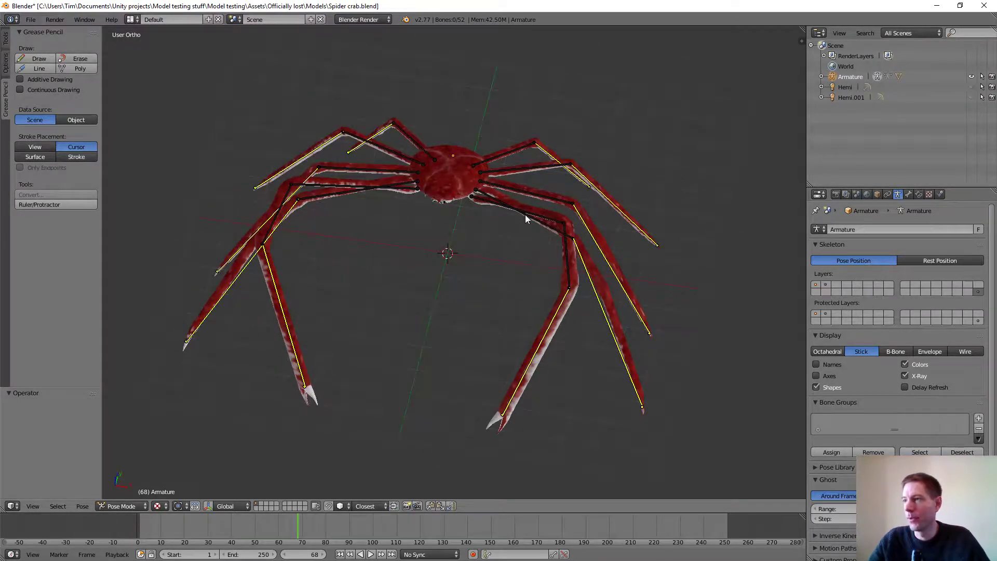
middle_click_drag(525, 214, 594, 274)
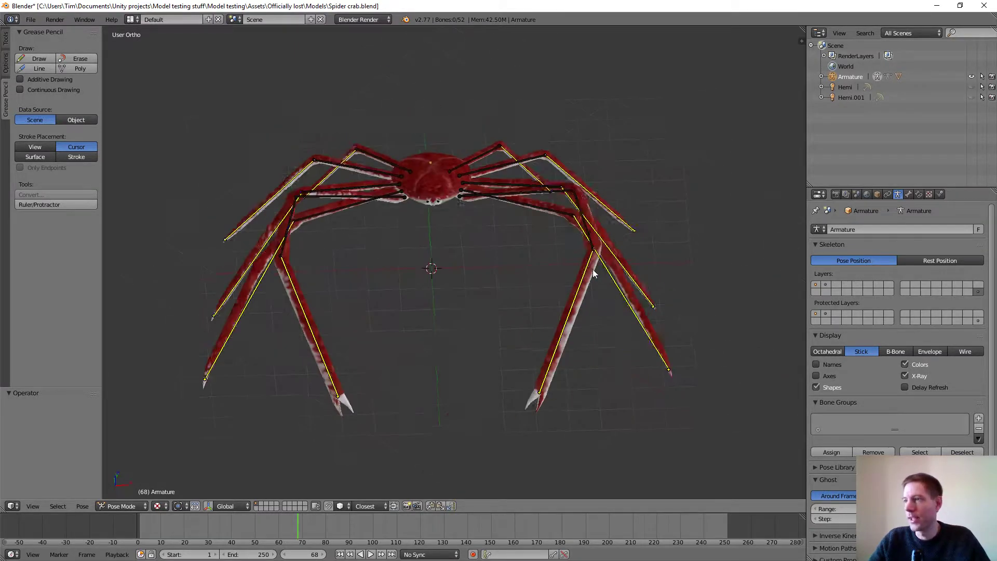
Step: Show only the armature's second bone layer and examine the bones placed above the crab
left_click(825, 286)
scroll(513, 267, "down", 4)
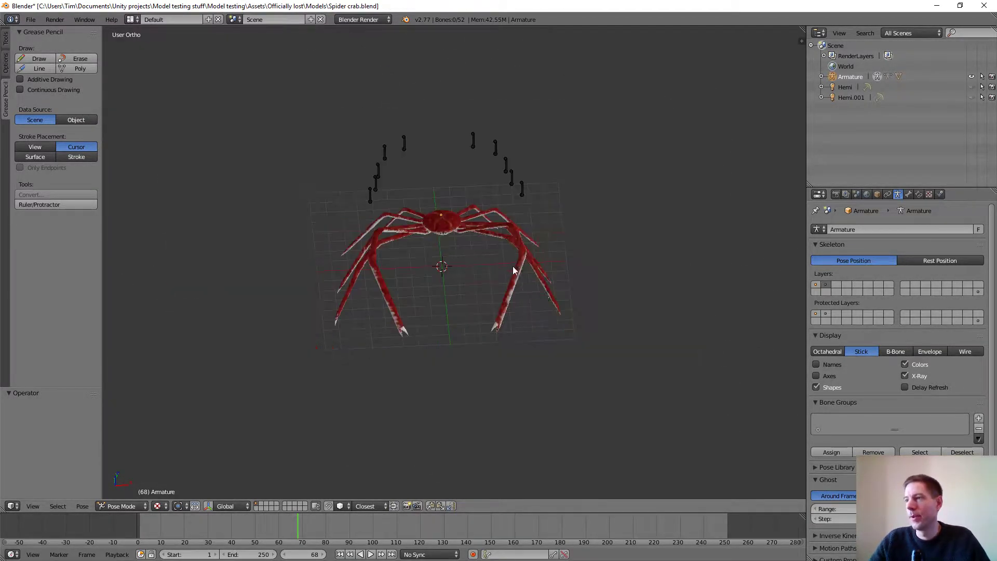
middle_click_drag(513, 268, 524, 234)
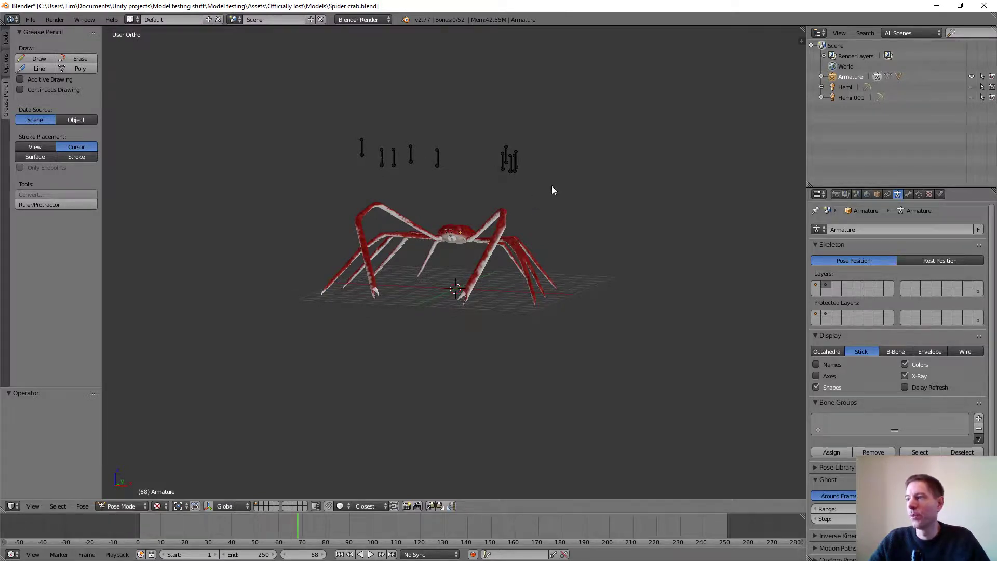
middle_click_drag(486, 204, 491, 229)
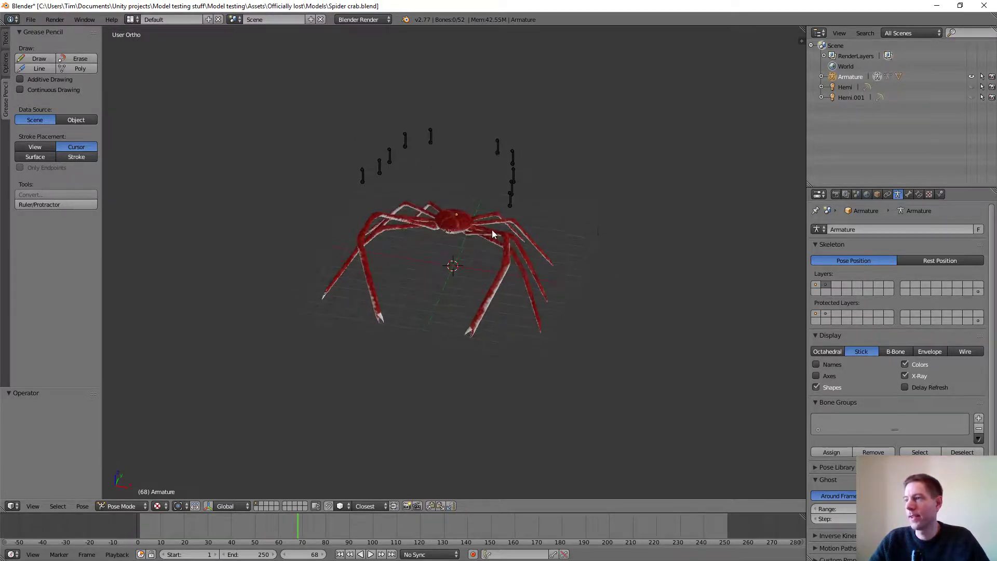
Step: Return to the armature's first bone layer and examine the control bones around the crab
left_click(824, 284)
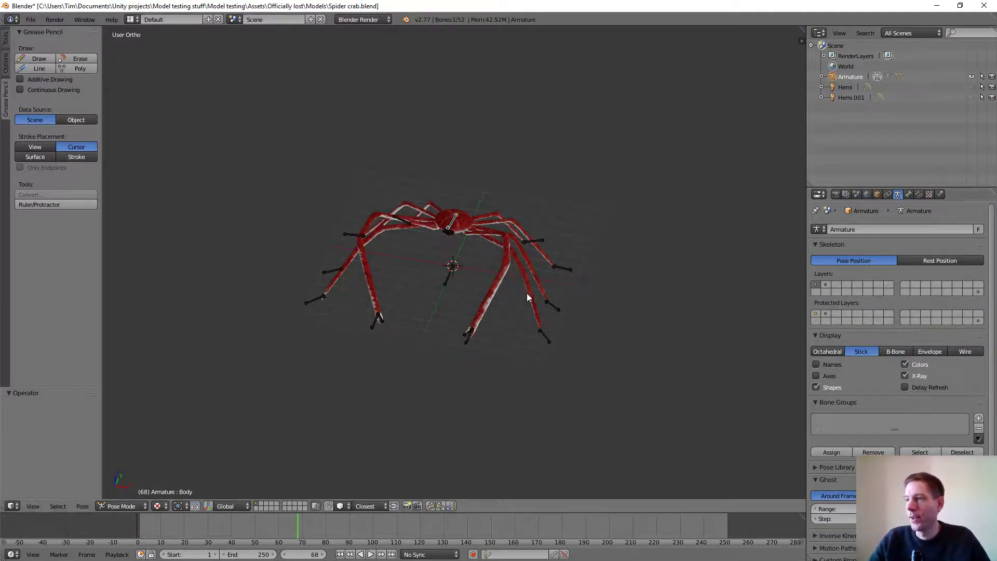
middle_click_drag(427, 276, 571, 297)
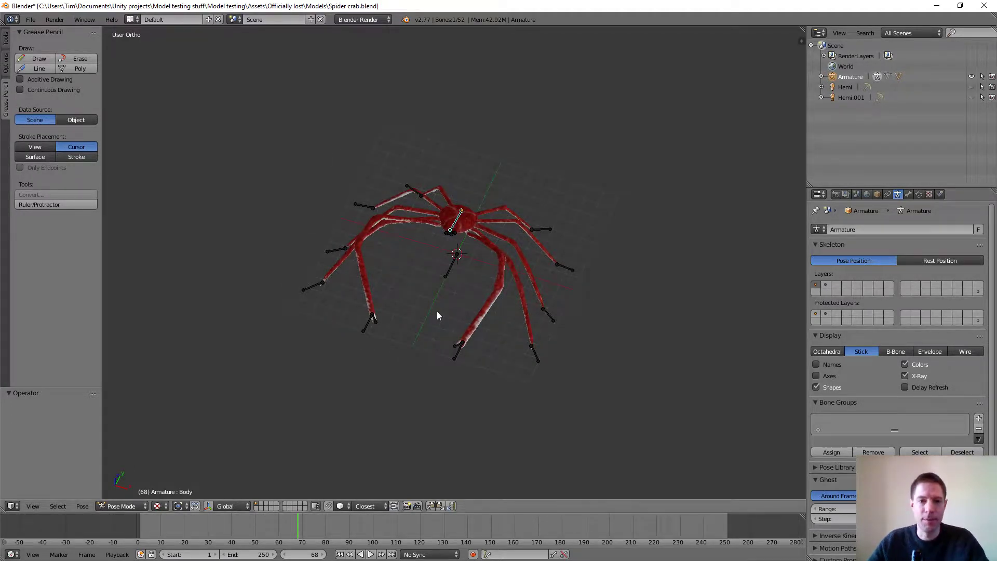
middle_click_drag(438, 300, 451, 280)
scroll(460, 293, "up", 3)
scroll(457, 299, "down", 3)
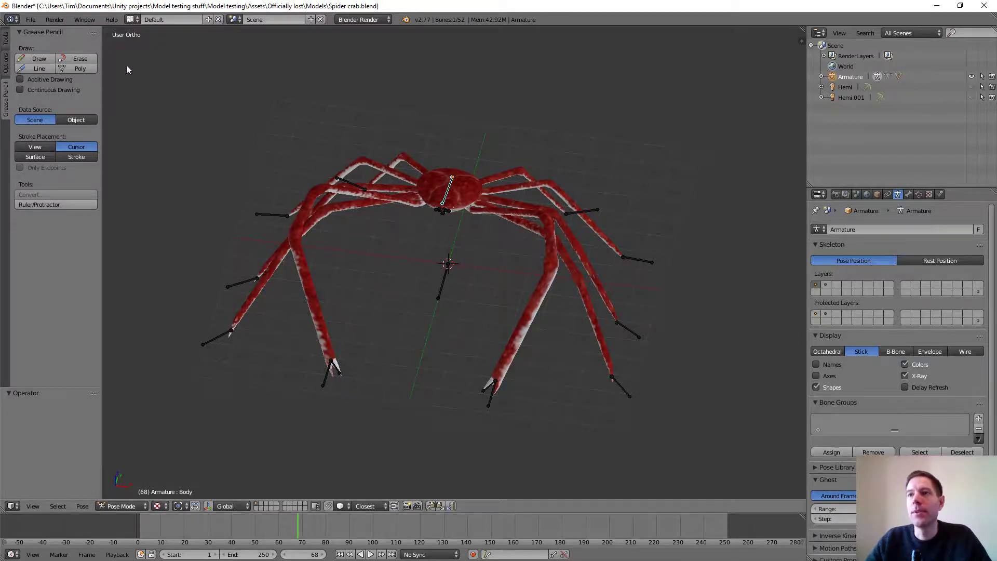
Step: Switch the screen layout to Animation and set the main 3D view to orthographic projection
left_click(130, 20)
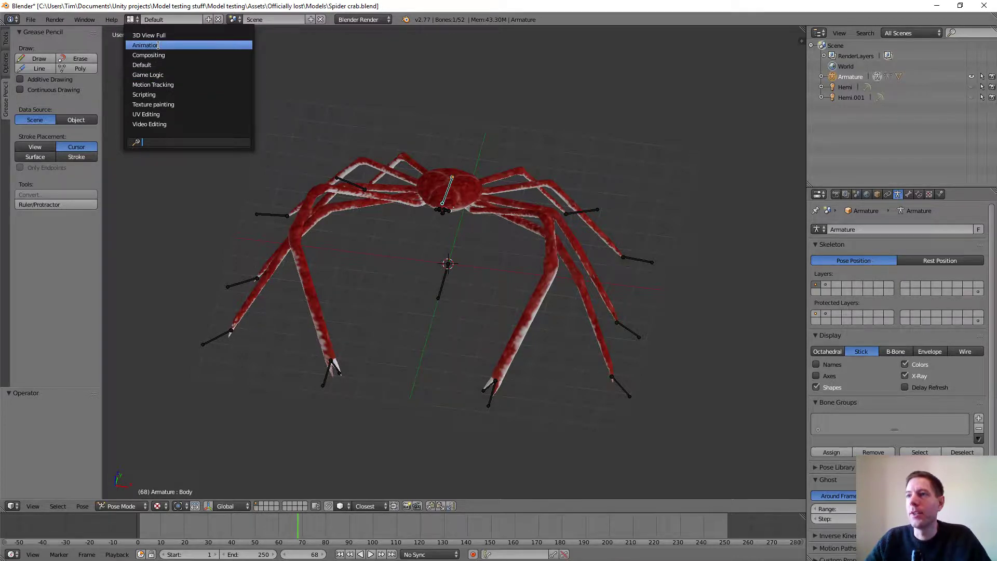
left_click(158, 46)
middle_click_drag(456, 207, 628, 257)
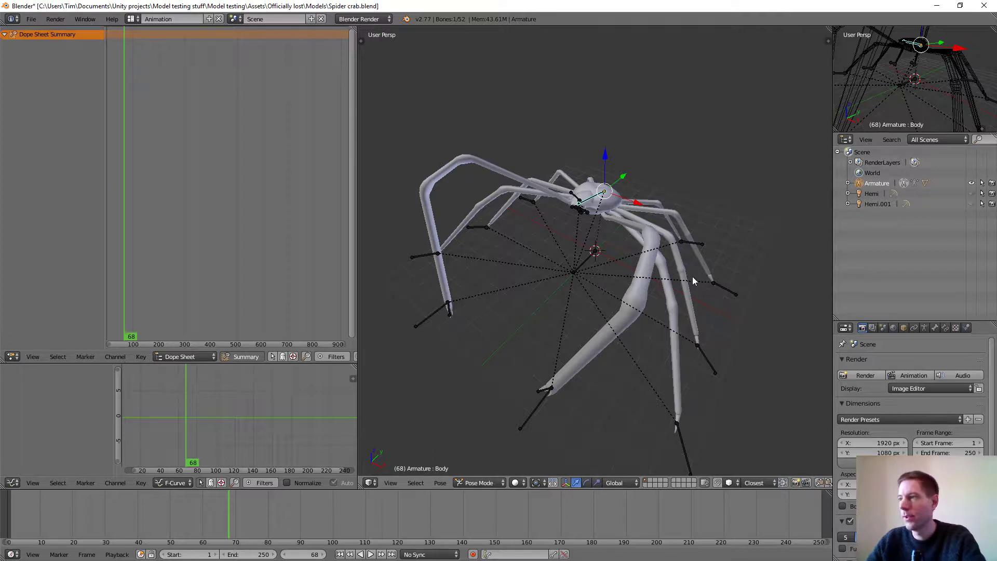
middle_click_drag(692, 280, 620, 273)
key("KP_5")
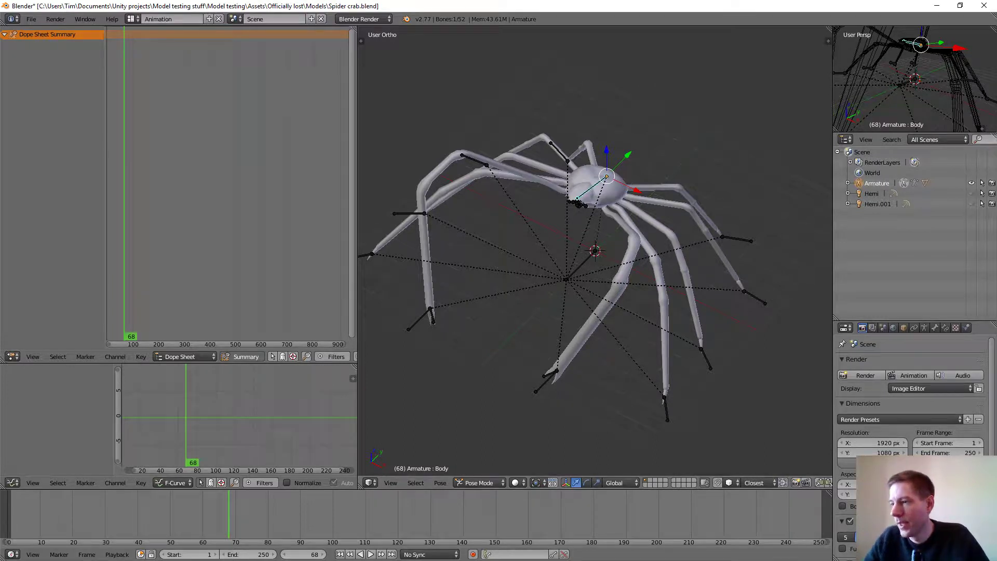
Step: Hide the relationship lines between the bones in the main 3D view
middle_click_drag(510, 326, 517, 305)
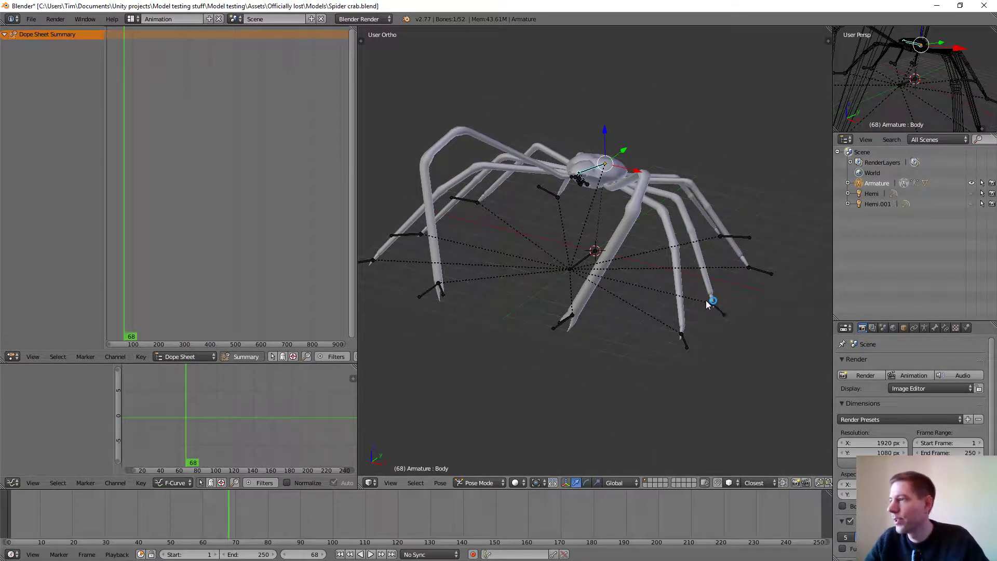
key("n")
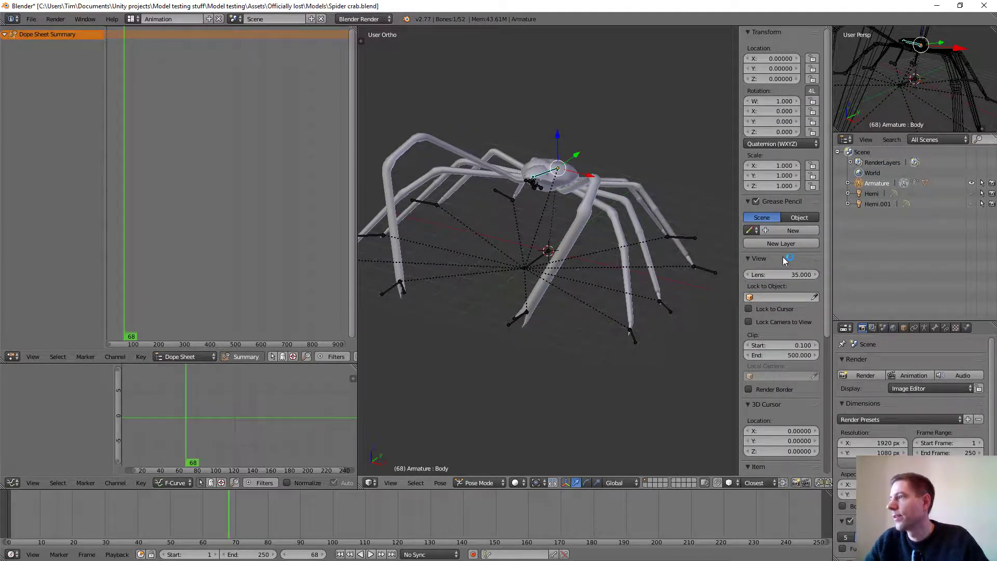
scroll(783, 256, "down", 8)
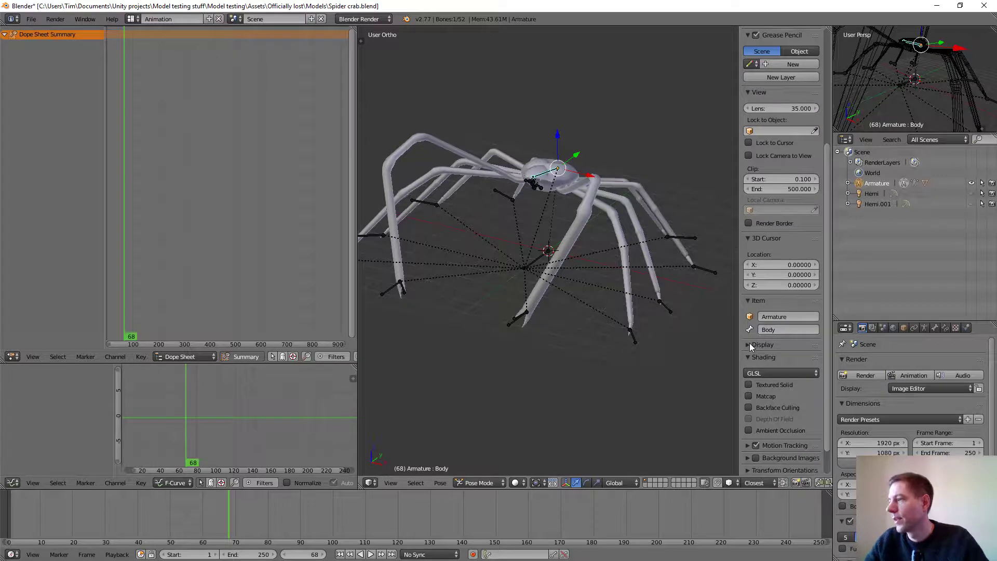
left_click(747, 345)
left_click(749, 407)
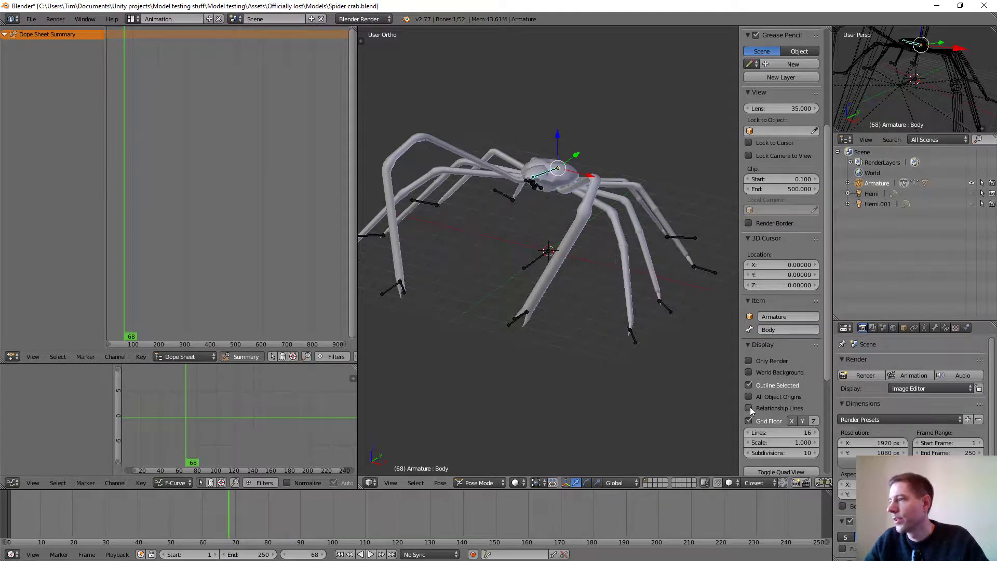
key("n")
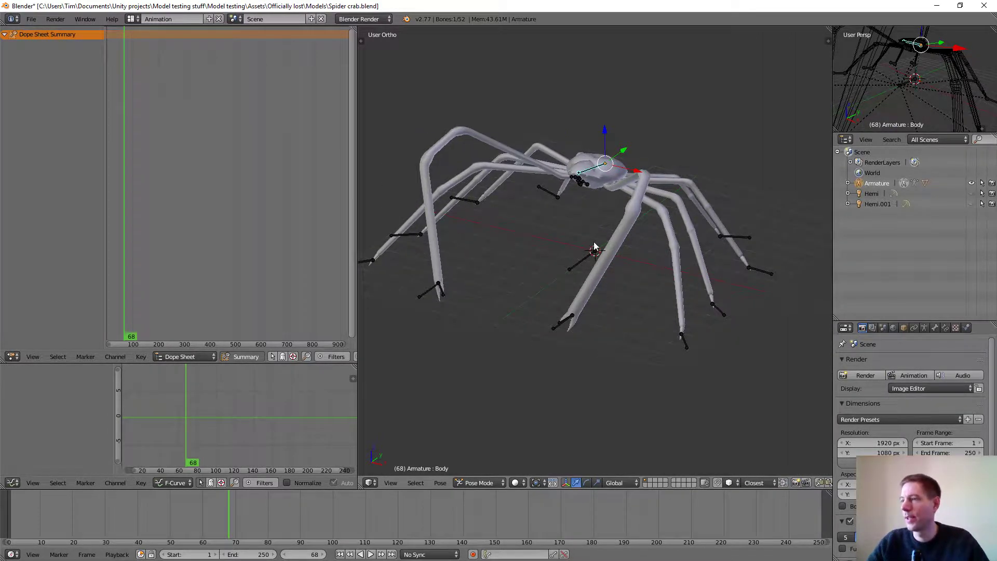
Step: Change the Dope Sheet editor's mode to Action Editor
mouse_move(594, 245)
middle_mouse_down()
mouse_move(572, 250)
mouse_move(574, 282)
mouse_move(592, 260)
middle_mouse_up()
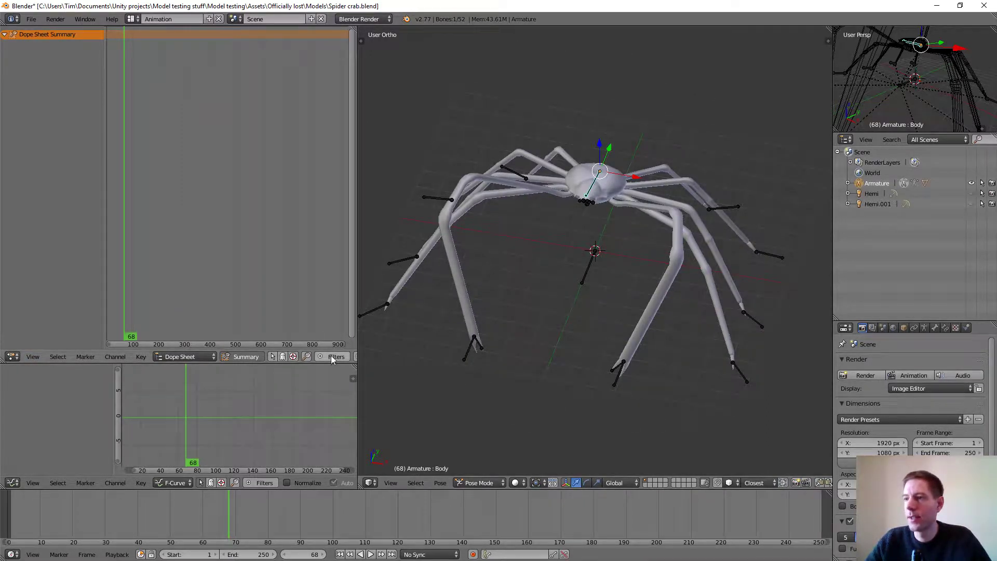
scroll(331, 356, "down", 3)
scroll(265, 362, "down", 5)
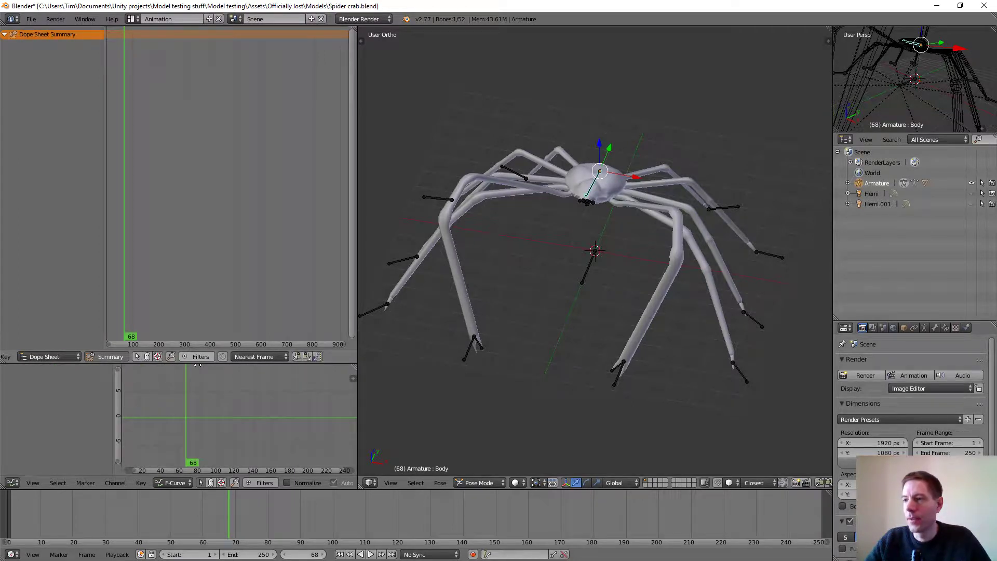
scroll(197, 358, "up", 7)
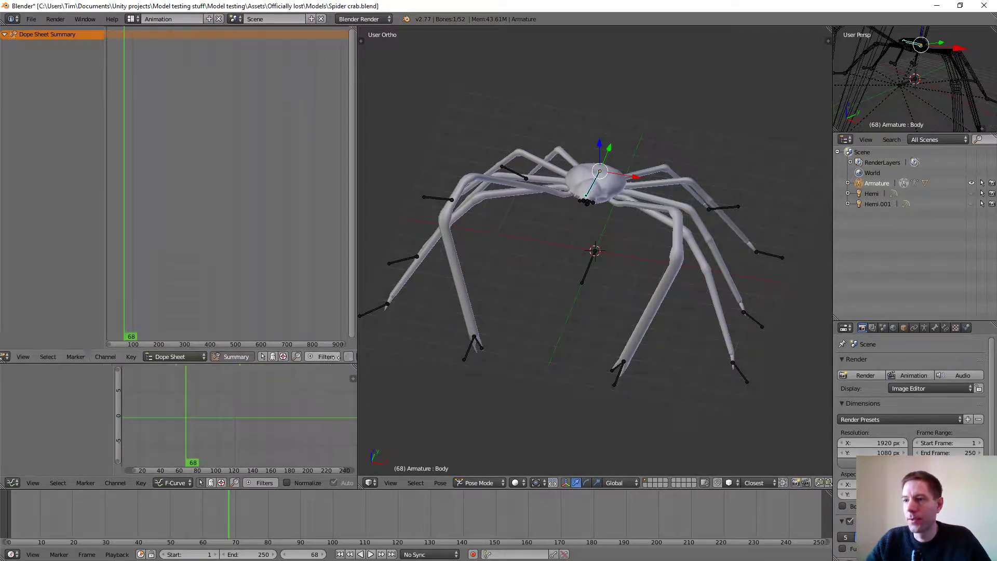
left_click(32, 358)
left_click(13, 357)
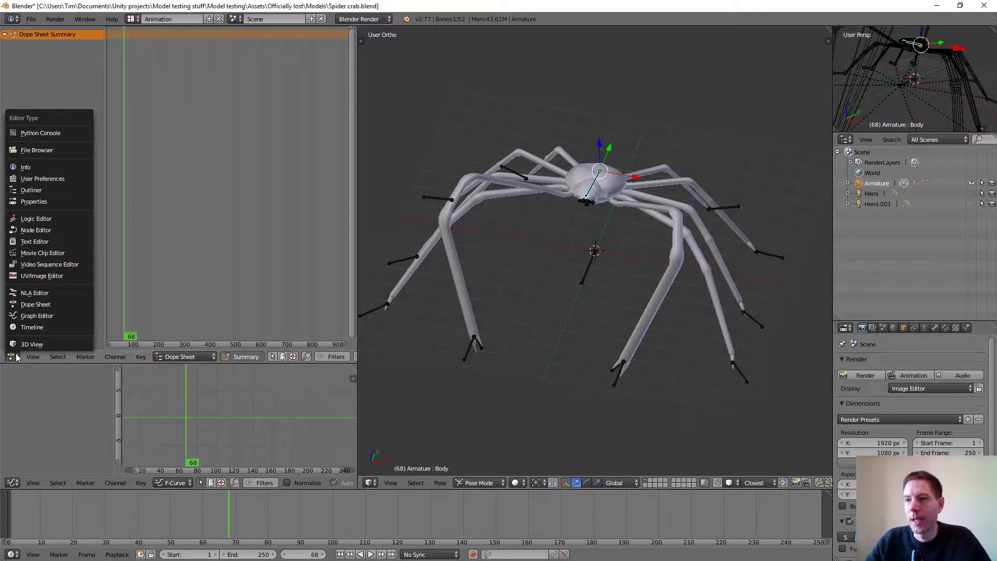
left_click(183, 357)
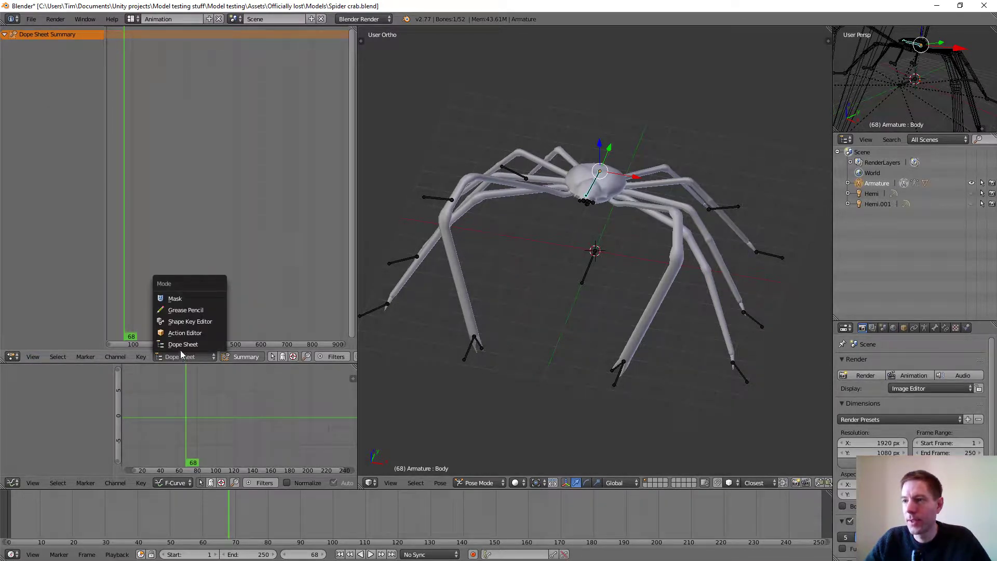
left_click(182, 333)
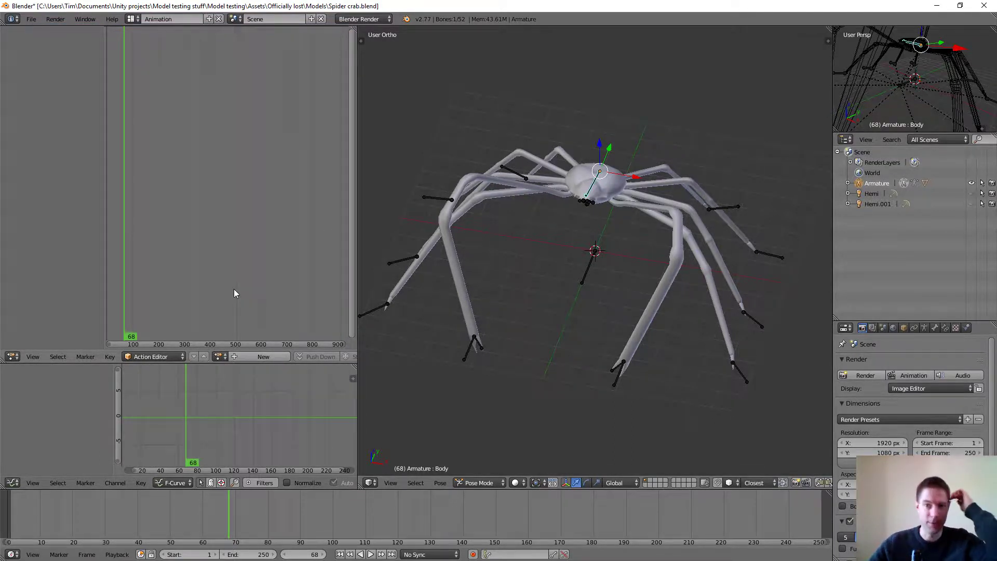
Step: Examine the crab rig's leg, claw, body and face control bones from several angles and distances
scroll(576, 243, "up", 3)
scroll(593, 239, "down", 4)
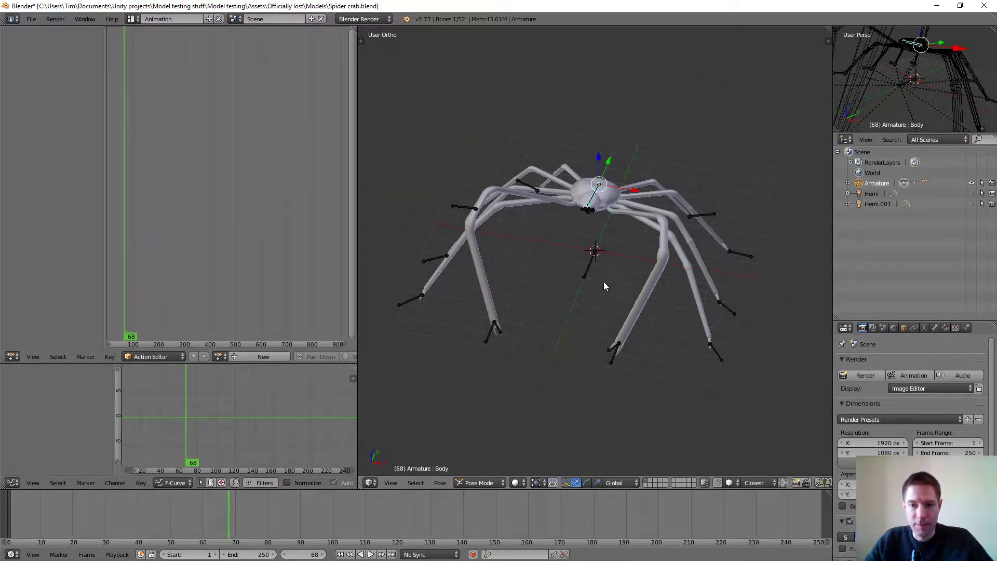
middle_click_drag(607, 274, 607, 243)
scroll(603, 208, "up", 3)
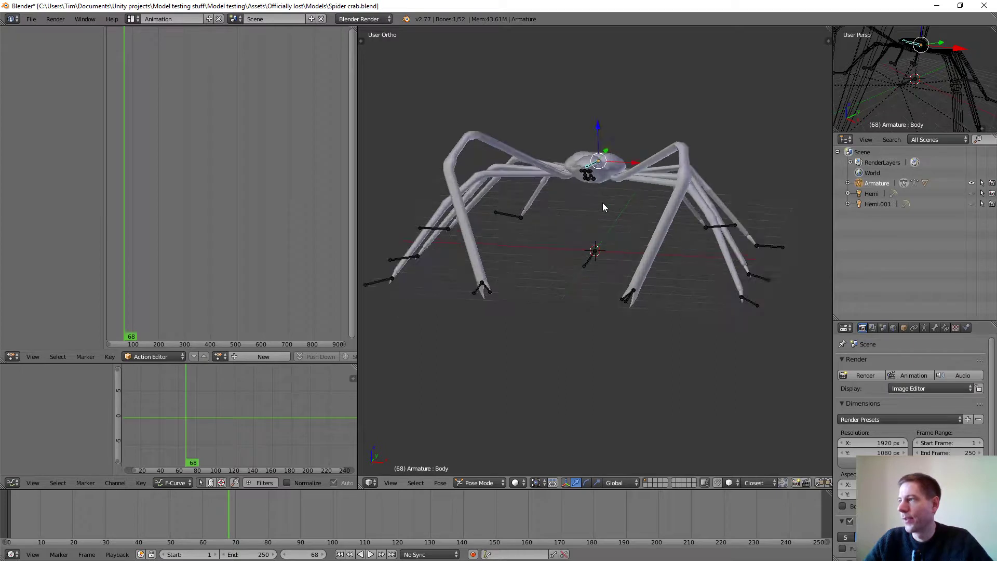
middle_click_drag(600, 199, 624, 209)
scroll(581, 225, "down", 2)
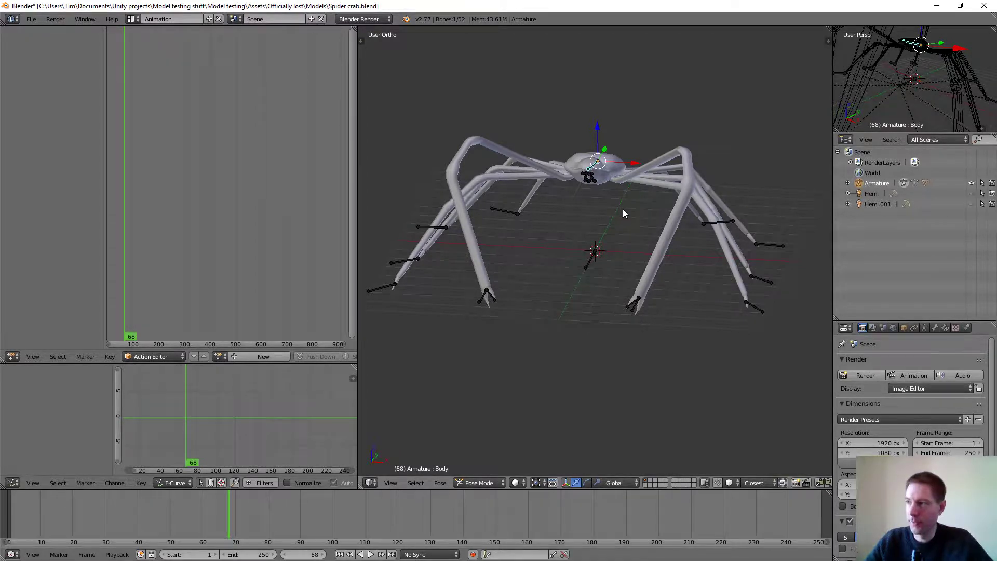
mouse_move(615, 222)
middle_mouse_down()
mouse_move(595, 230)
mouse_move(614, 223)
middle_mouse_up()
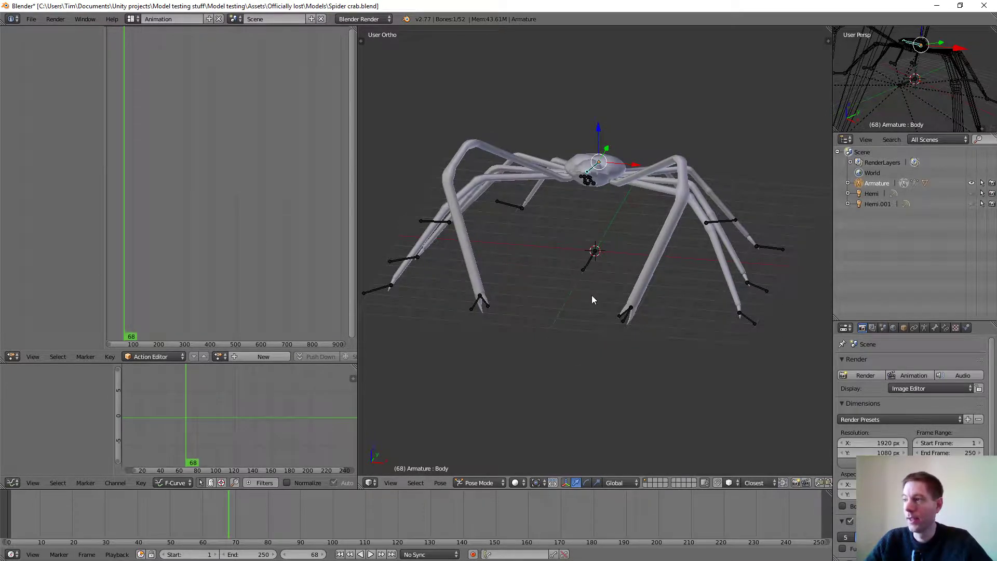
middle_click_drag(589, 267, 623, 301)
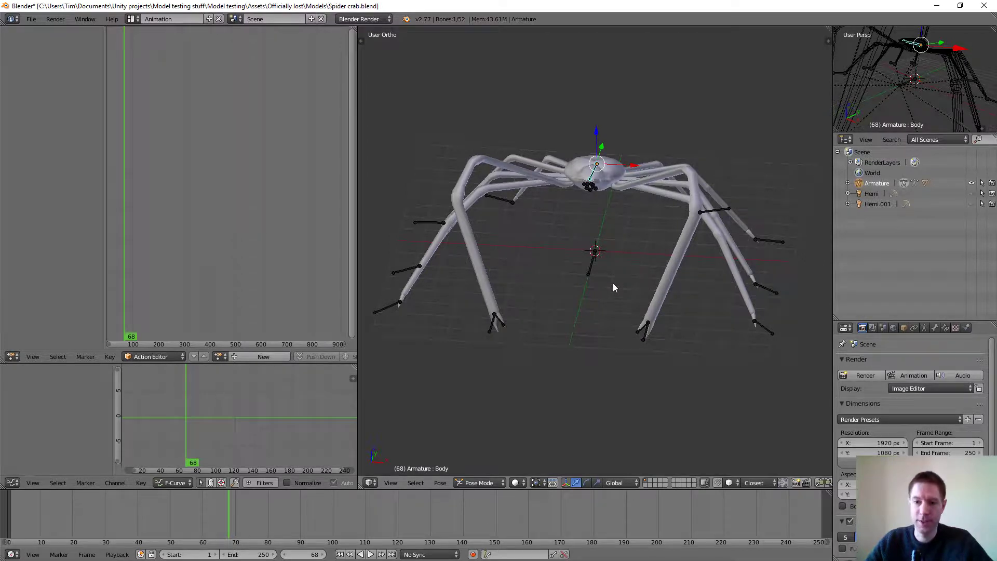
middle_click_drag(598, 273, 518, 241)
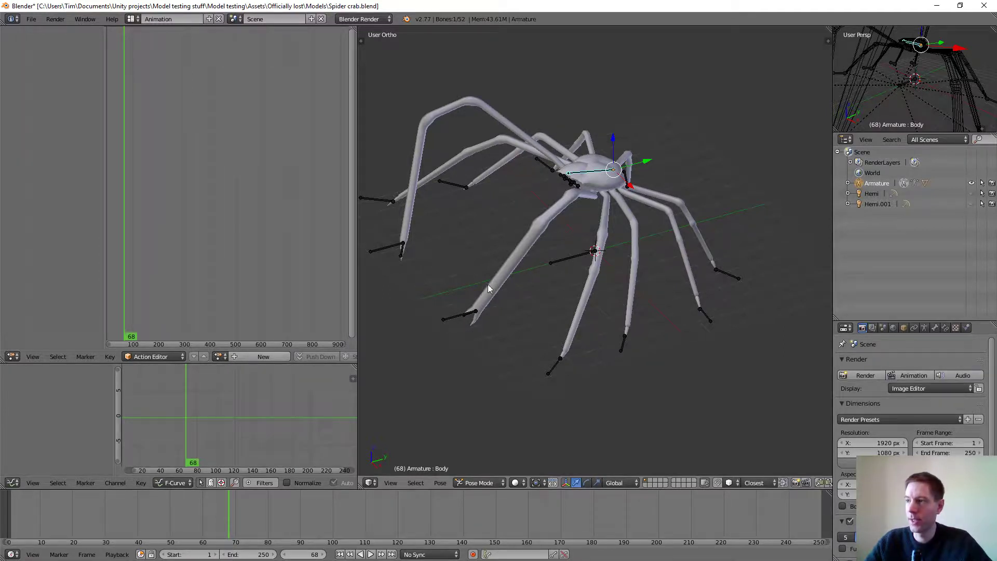
middle_click_drag(496, 279, 577, 284)
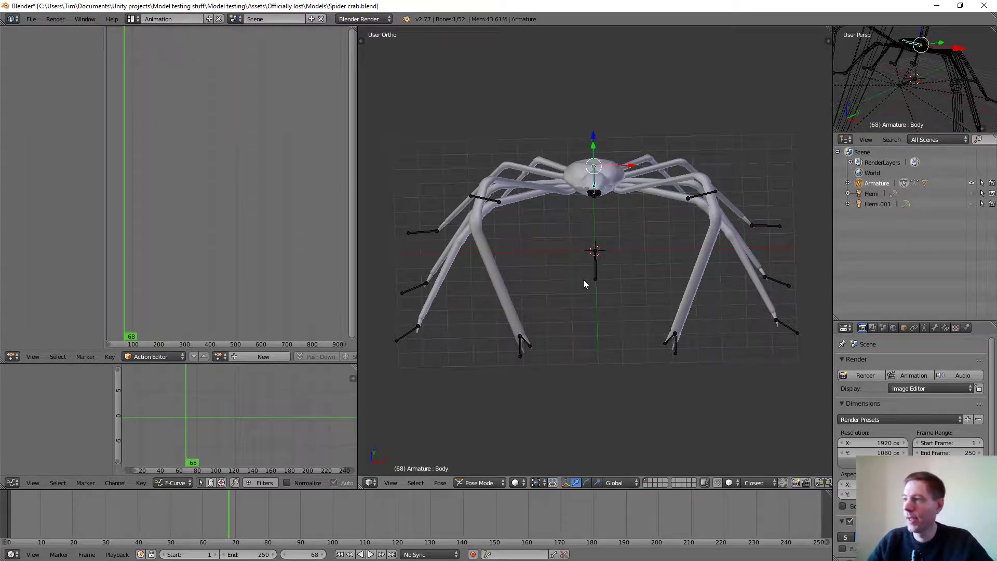
scroll(576, 230, "up", 2)
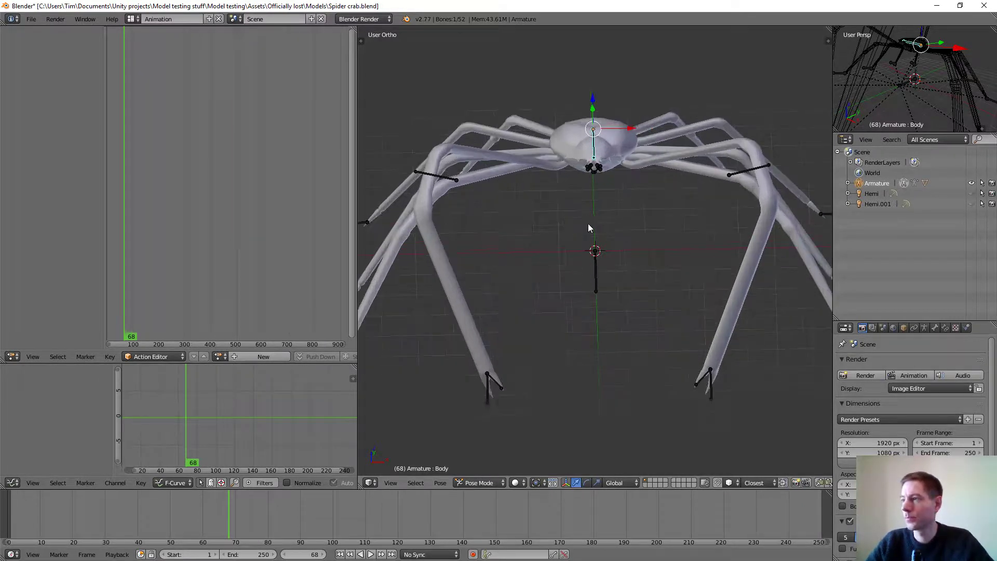
middle_click_drag(640, 282, 629, 248)
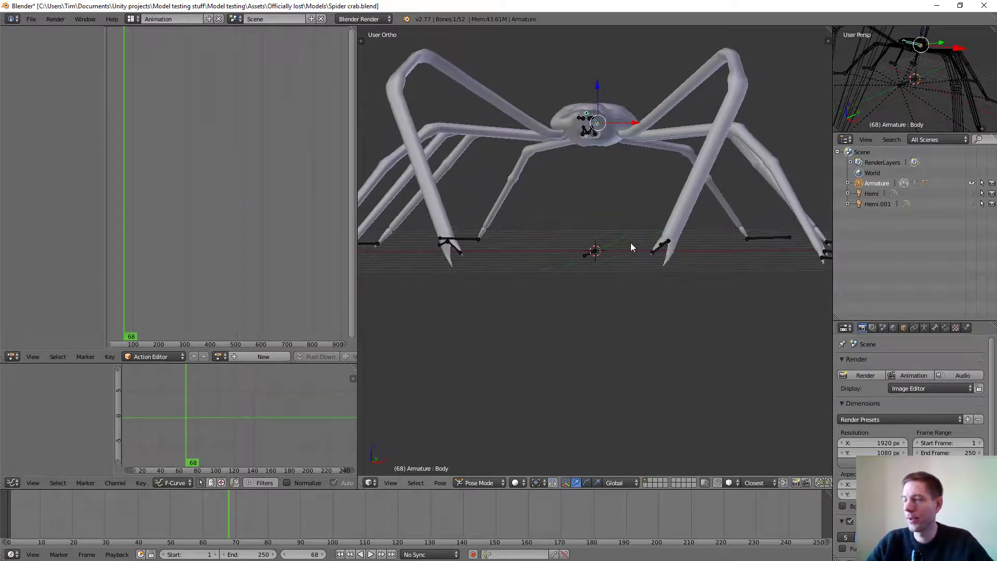
middle_click_drag(635, 201, 676, 288)
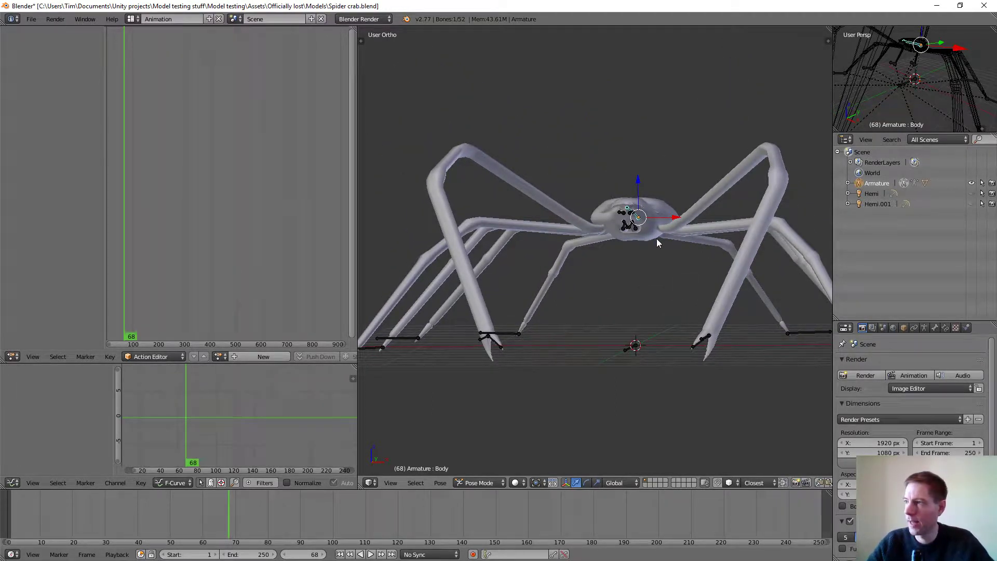
scroll(644, 242, "up", 3)
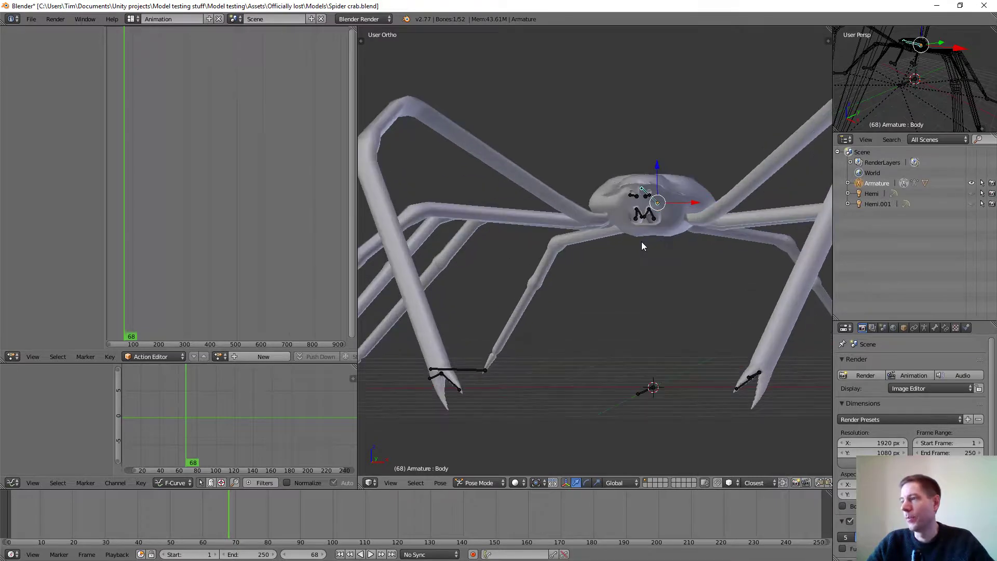
Step: Switch the main 3D view's shading to a mode that shows the crab's red and white textures
scroll(681, 238, "down", 2)
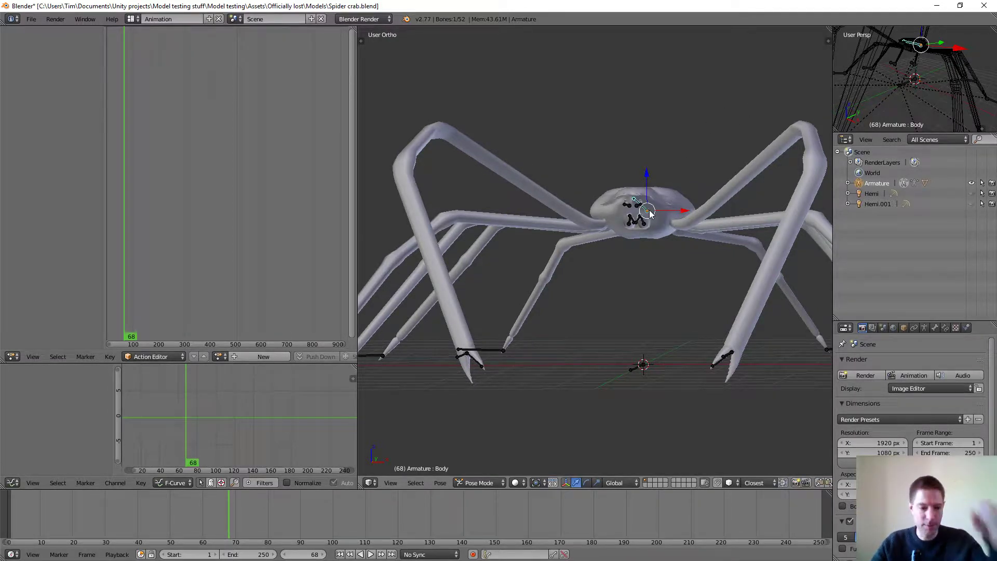
mouse_move(653, 205)
middle_mouse_down()
mouse_move(638, 305)
mouse_move(655, 211)
middle_mouse_up()
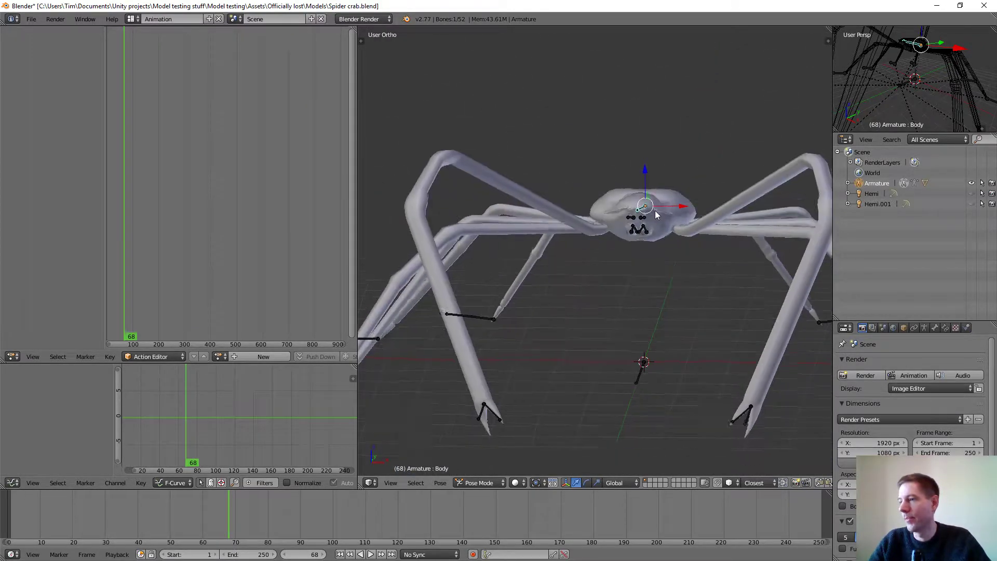
left_click(518, 482)
left_click(530, 436)
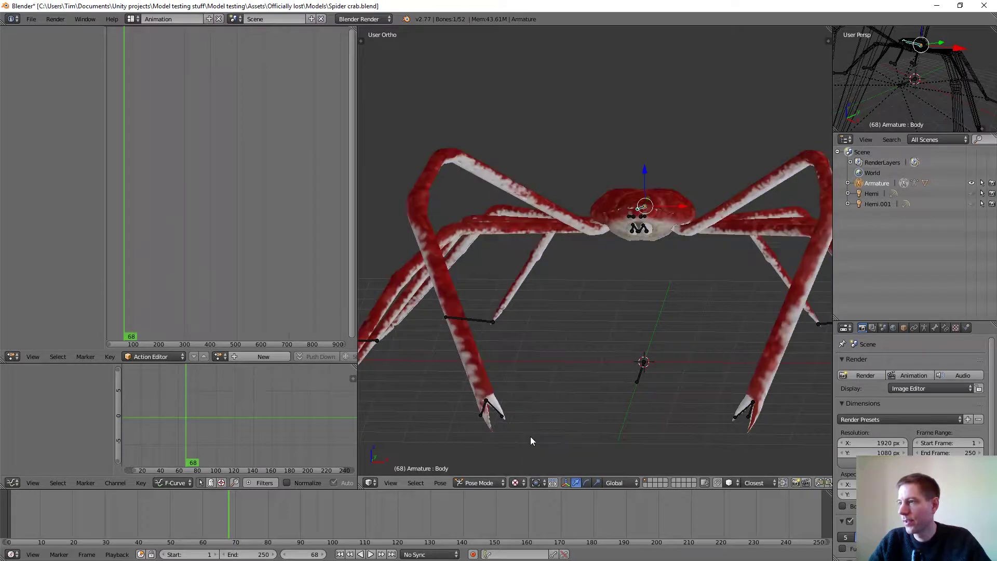
scroll(643, 257, "up", 3)
scroll(656, 245, "down", 3)
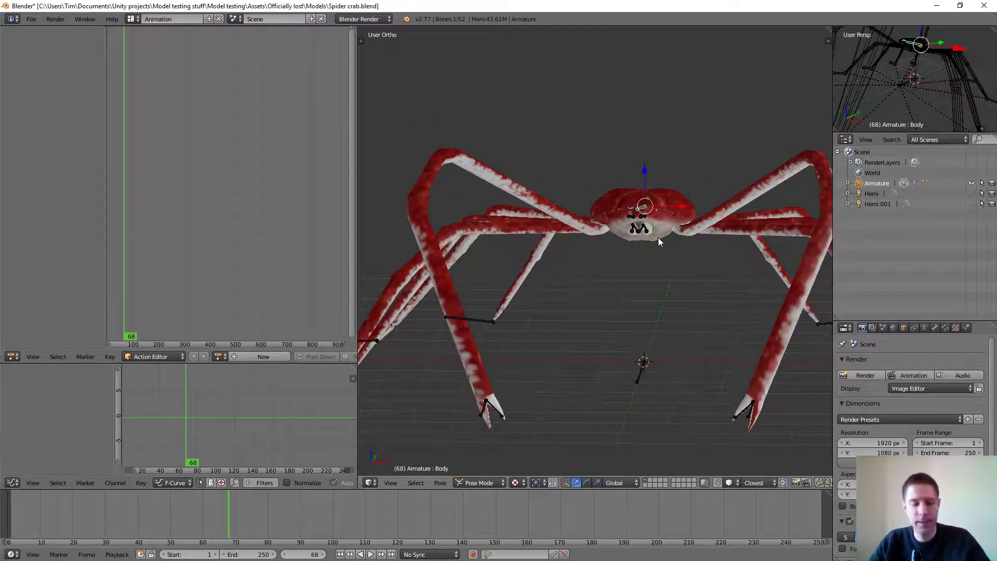
Step: Select the crab's right eye stalk bone, followed by the left eye stalk bone
middle_click_drag(683, 208, 631, 279, "shift")
scroll(623, 291, "up", 2)
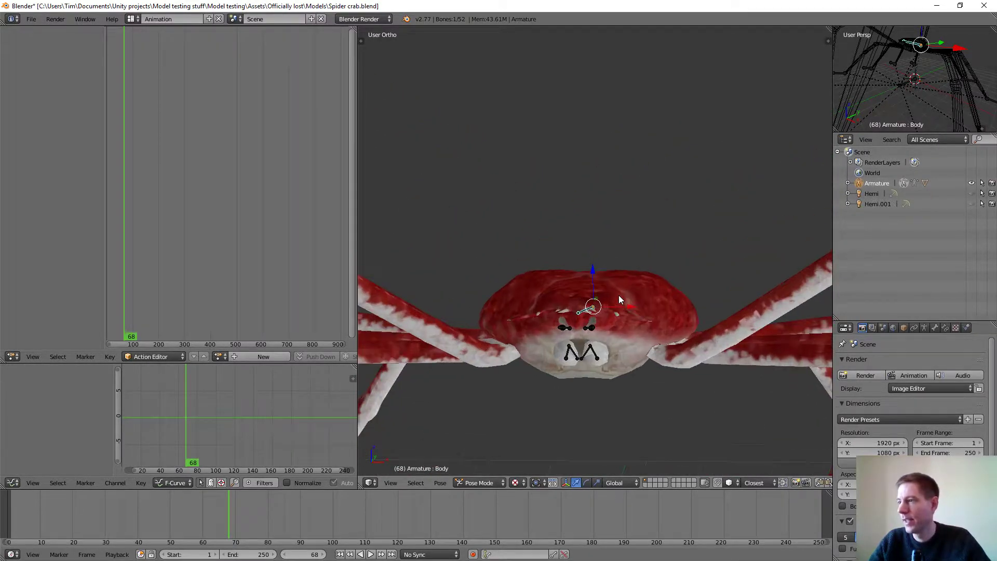
middle_click_drag(606, 348, 565, 278)
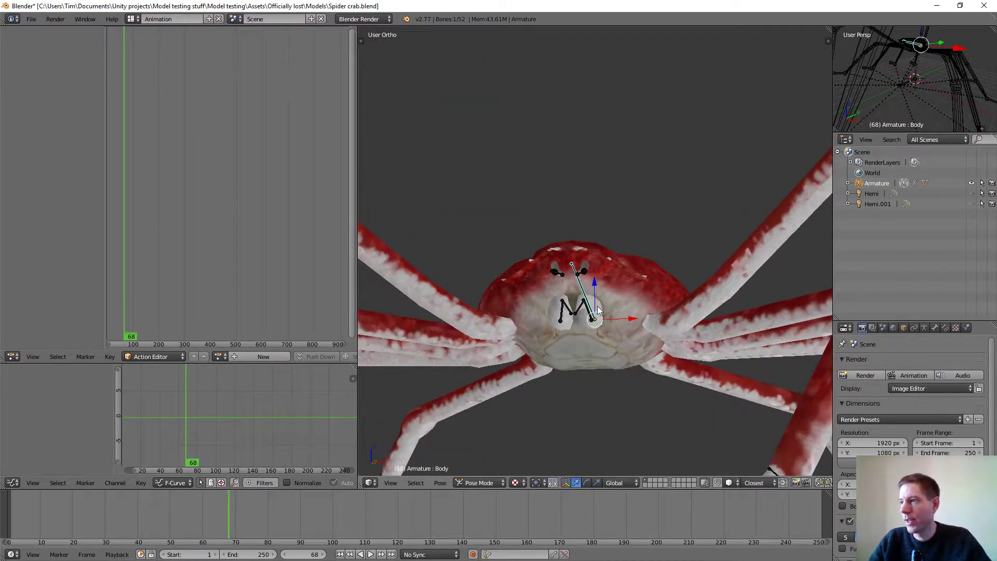
right_click(557, 273)
scroll(565, 280, "up", 2)
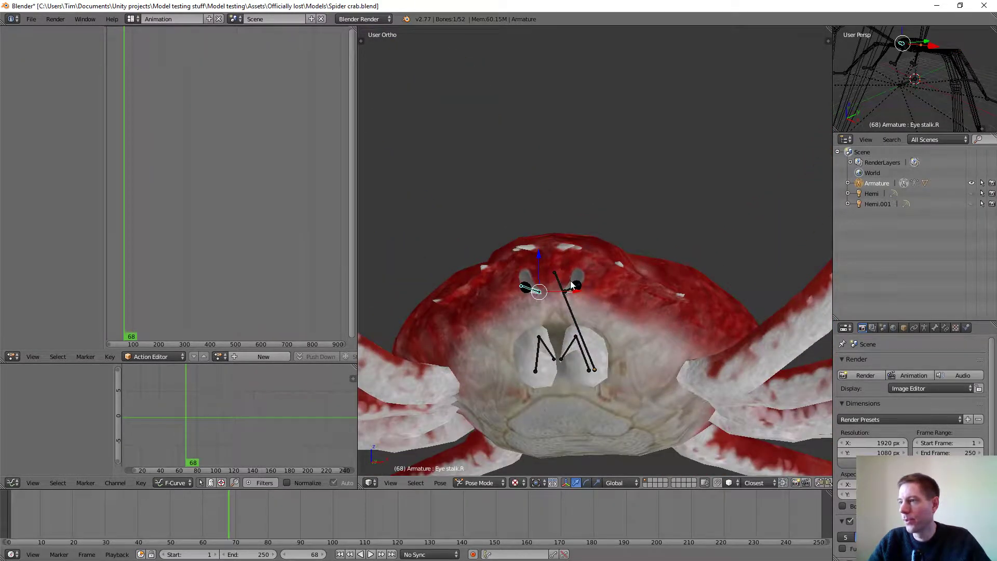
right_click(572, 287)
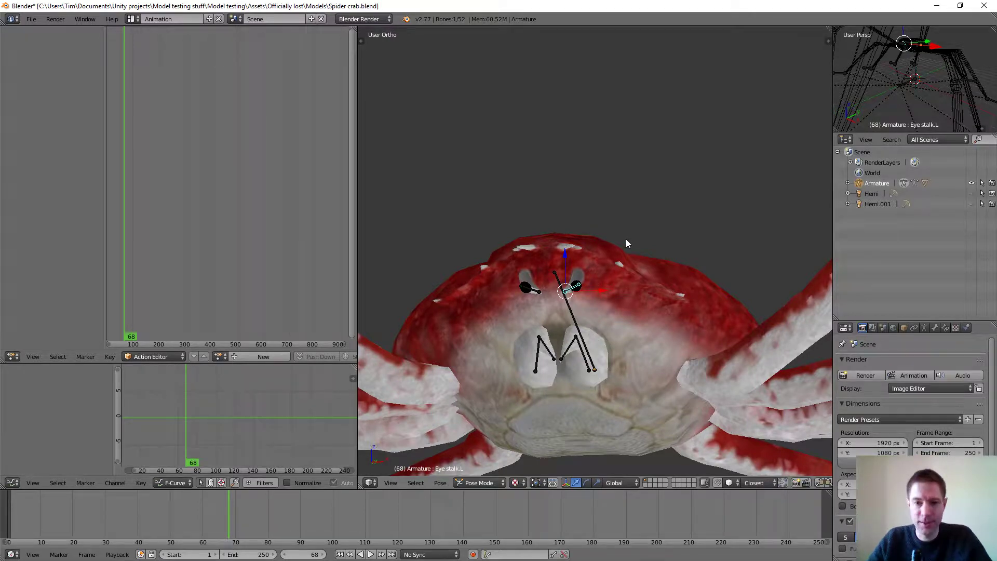
Step: Examine the eye stalk and mouthpart bones on the crab's face and the whole rig from several angles
scroll(599, 245, "up", 4)
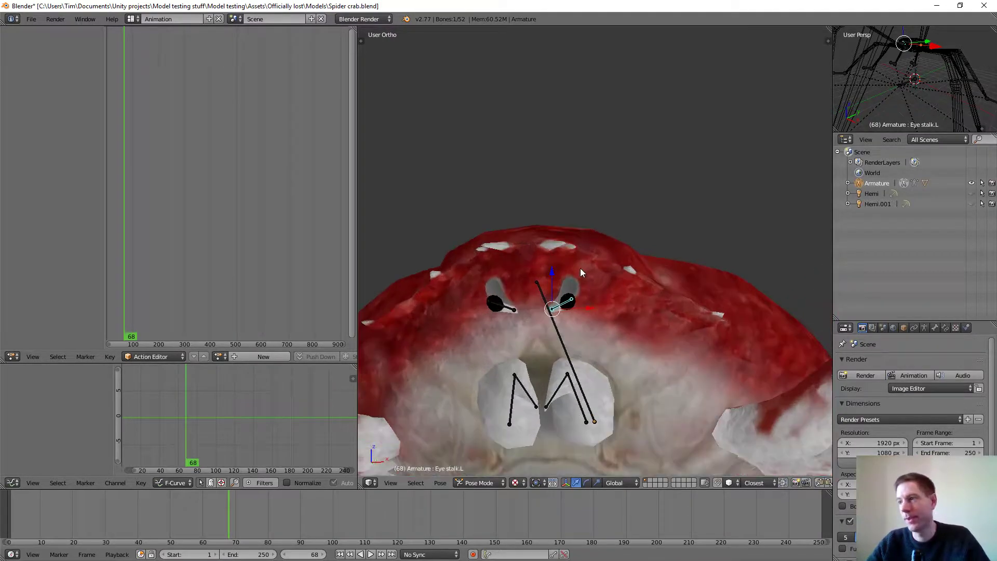
middle_click_drag(642, 297, 722, 216, "shift")
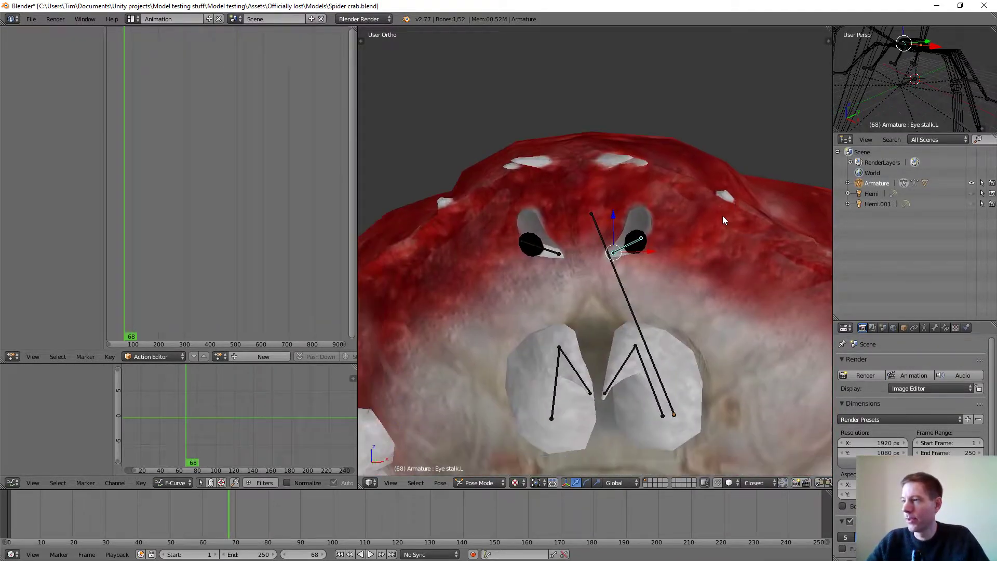
scroll(722, 216, "up", 1)
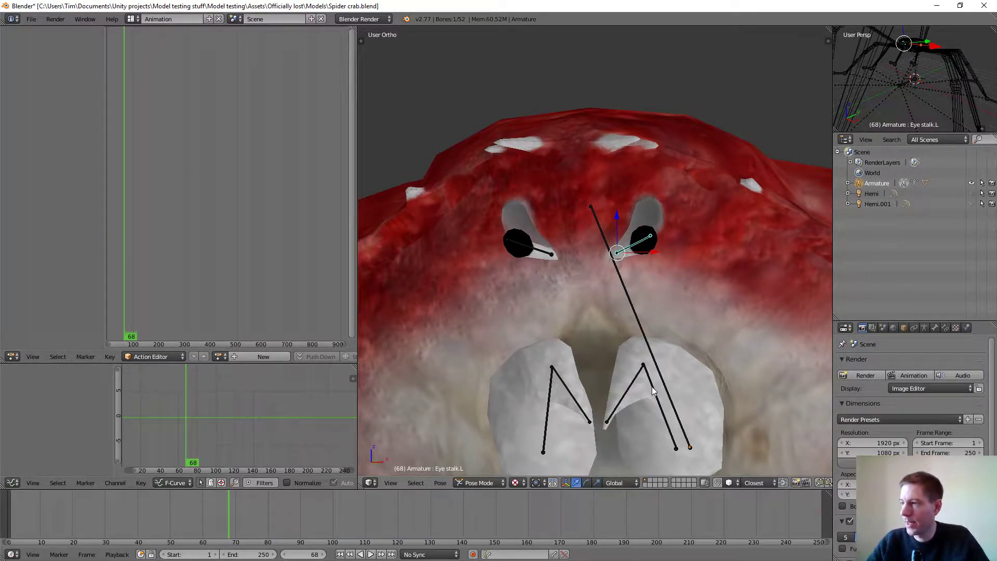
scroll(593, 387, "down", 2)
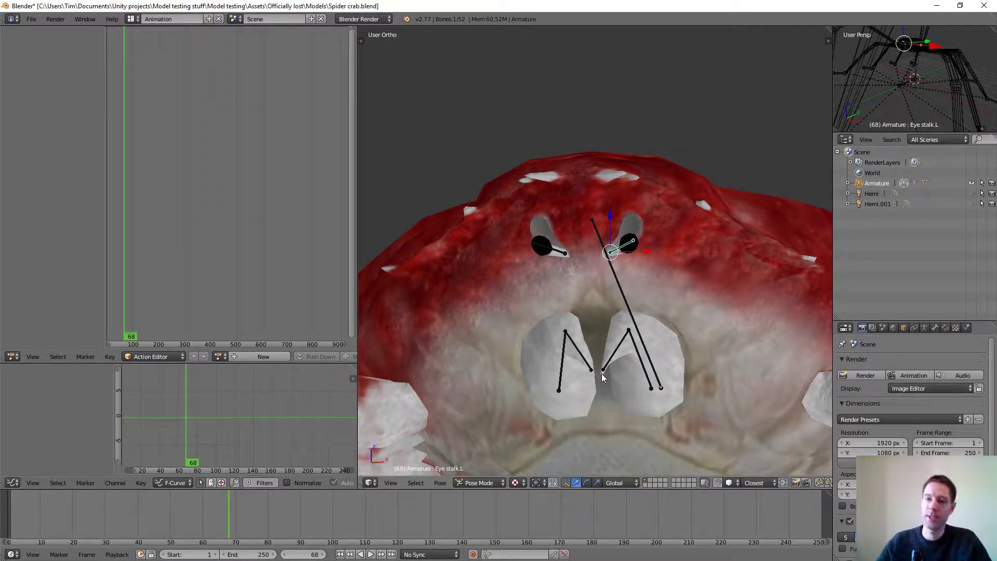
scroll(602, 377, "down", 8)
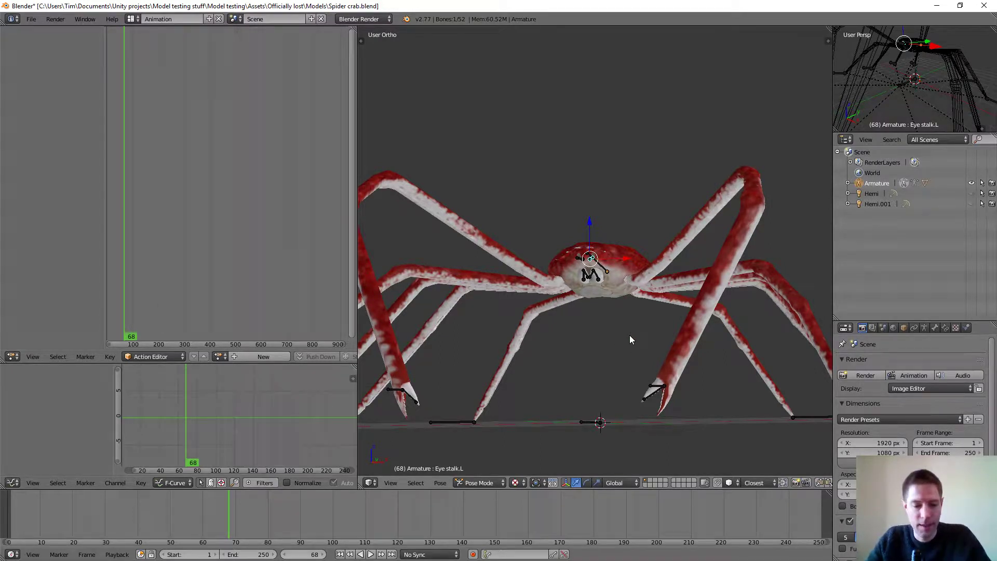
scroll(591, 323, "up", 5)
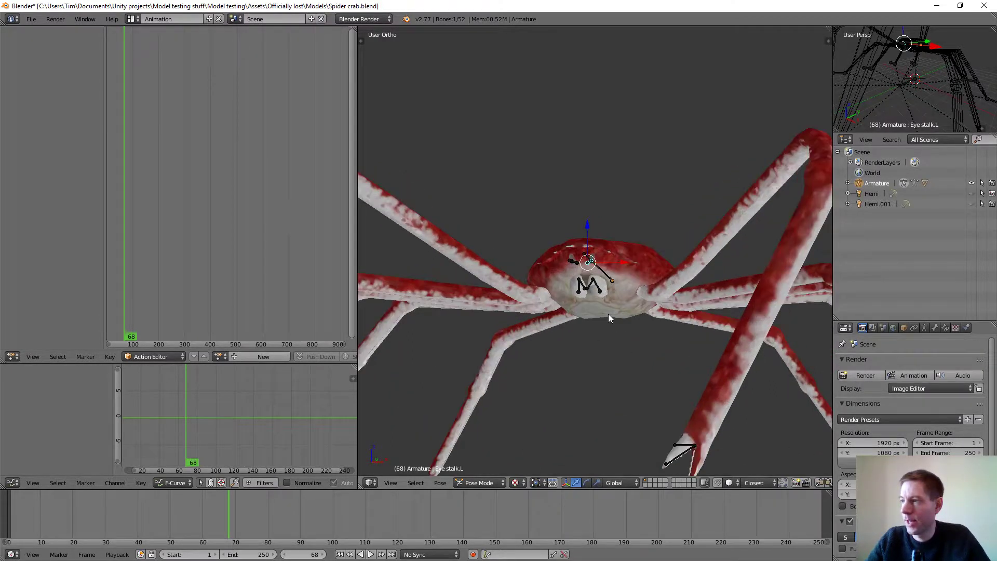
scroll(597, 291, "down", 6)
middle_click_drag(591, 301, 657, 325)
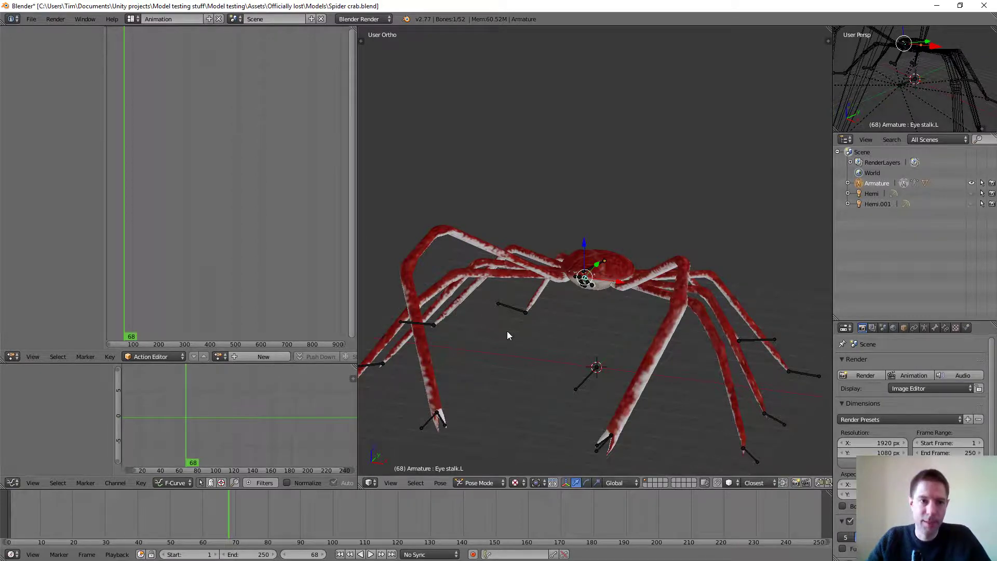
scroll(634, 304, "up", 4)
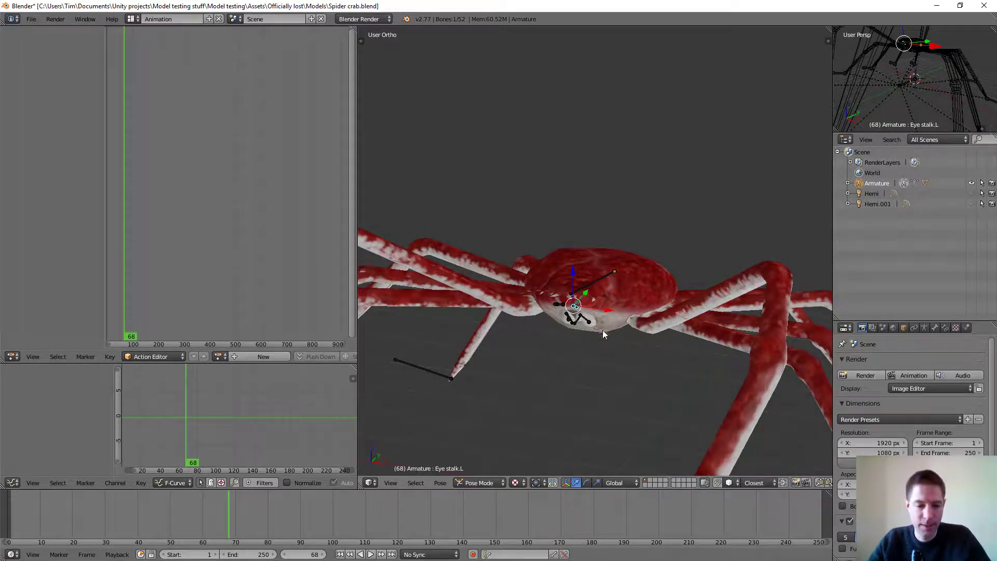
middle_click_drag(602, 329, 609, 310)
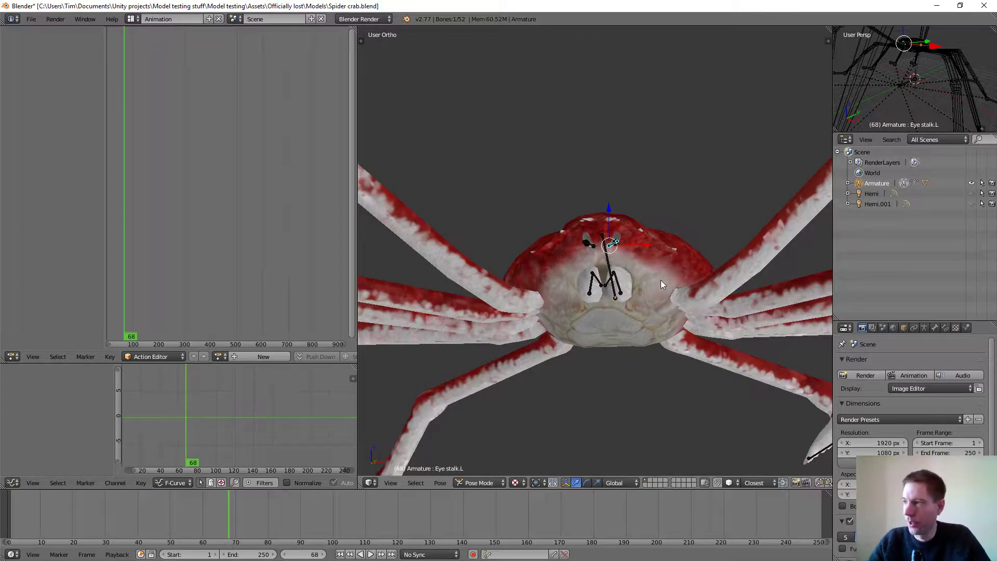
middle_click_drag(660, 279, 622, 293, "shift")
scroll(618, 297, "up", 2)
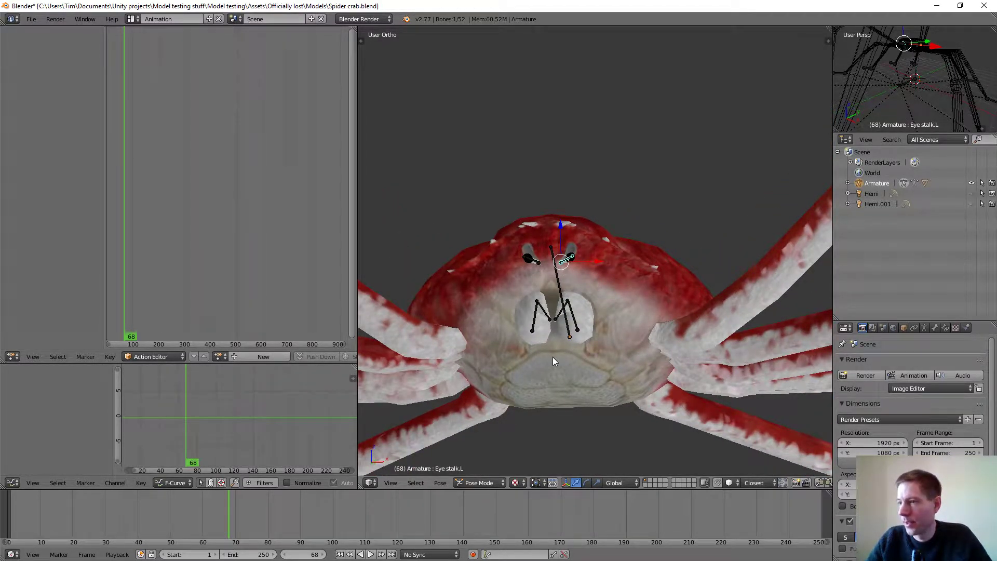
Step: Create a new action named "Eye stalks idle" and give it a fake user
left_click(241, 356)
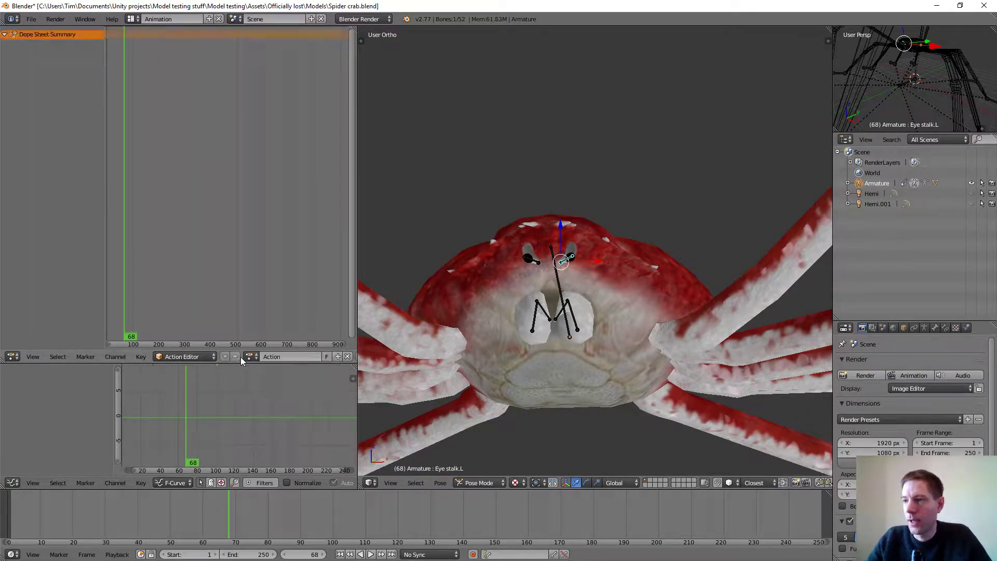
left_click(290, 355)
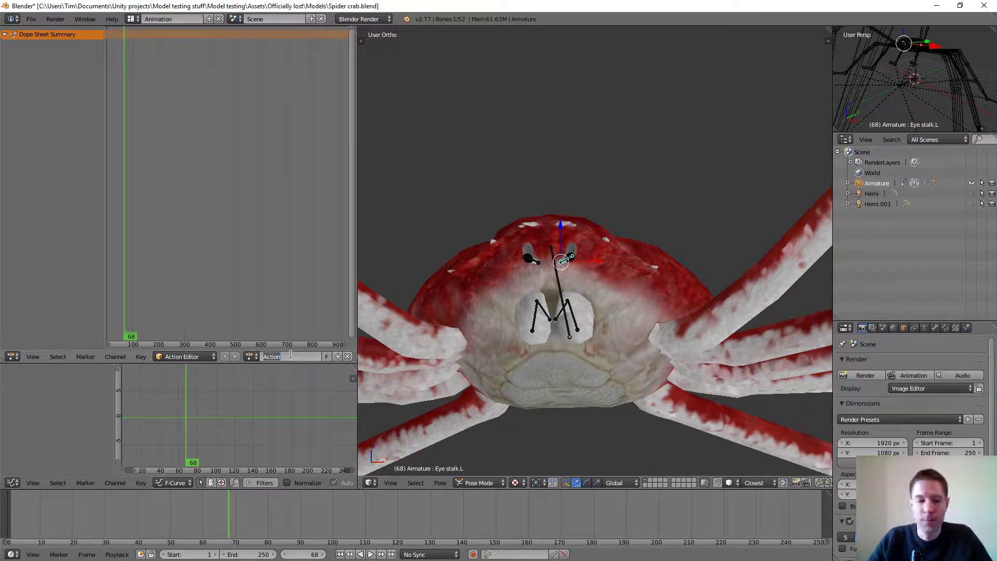
key("BackSpace")
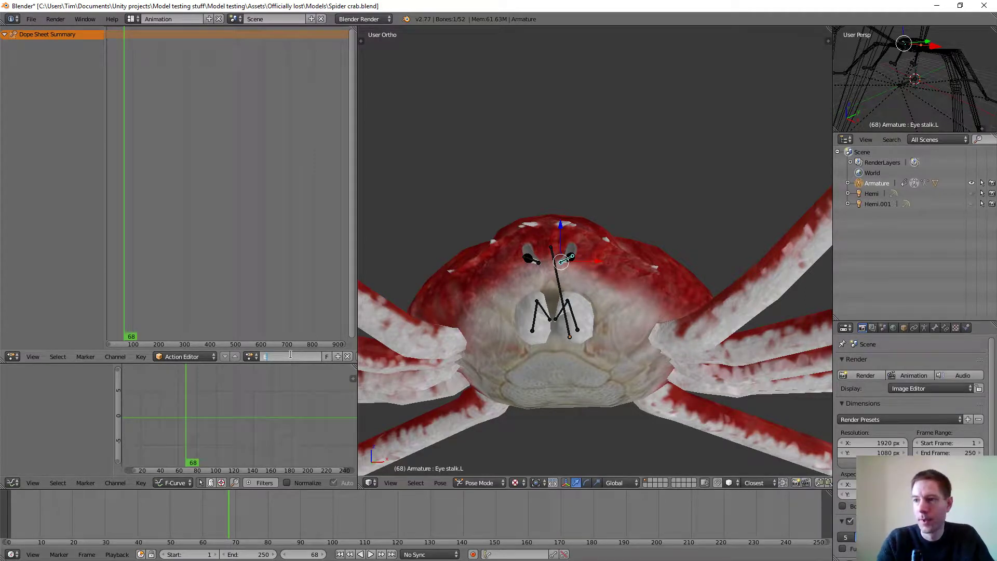
type("Eye sta")
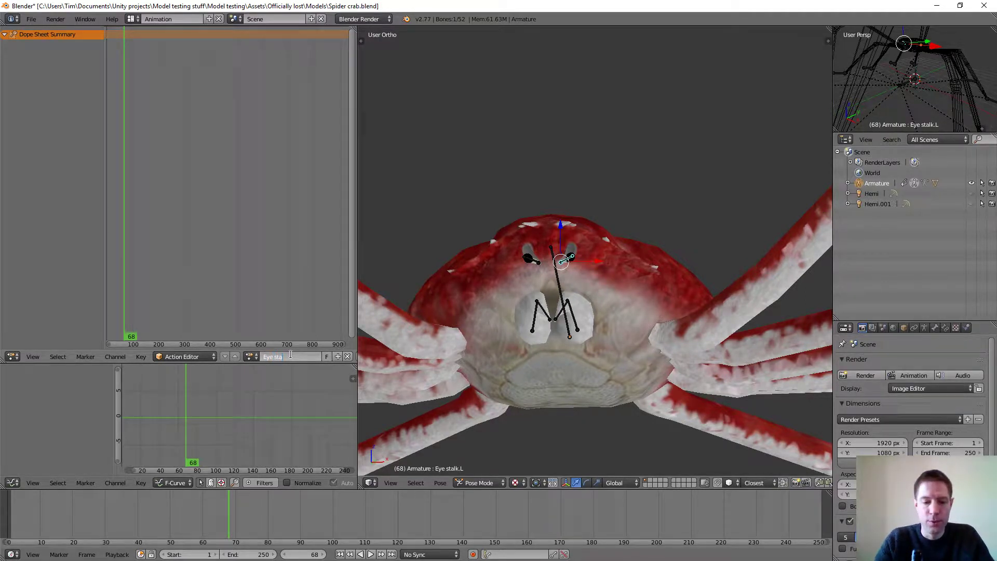
type("lks idle")
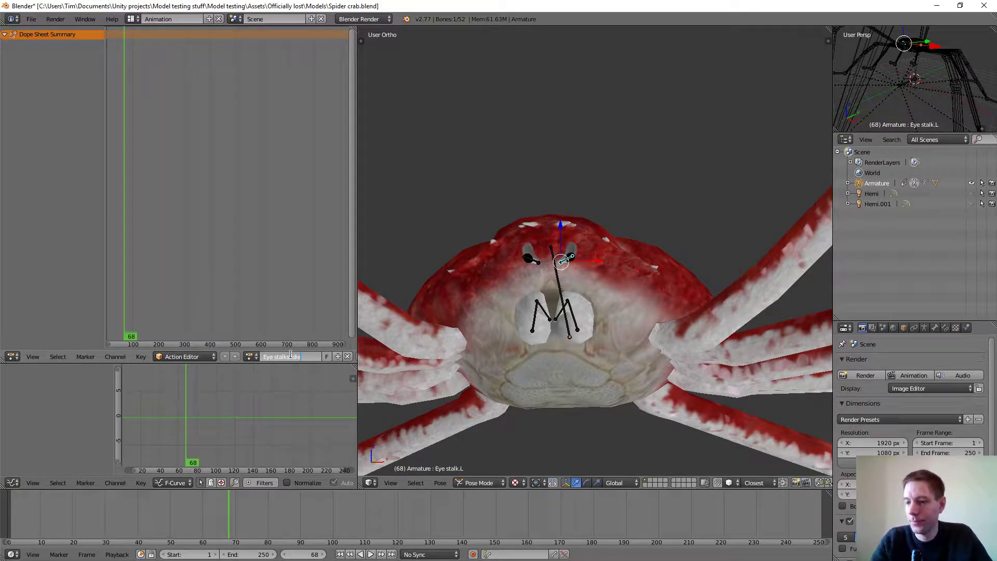
key("Return")
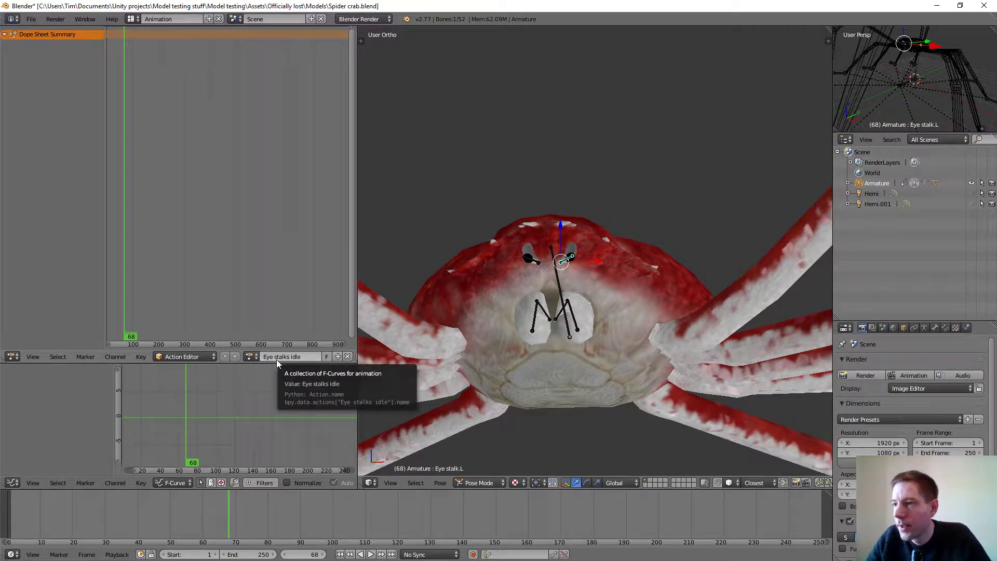
left_click(325, 357)
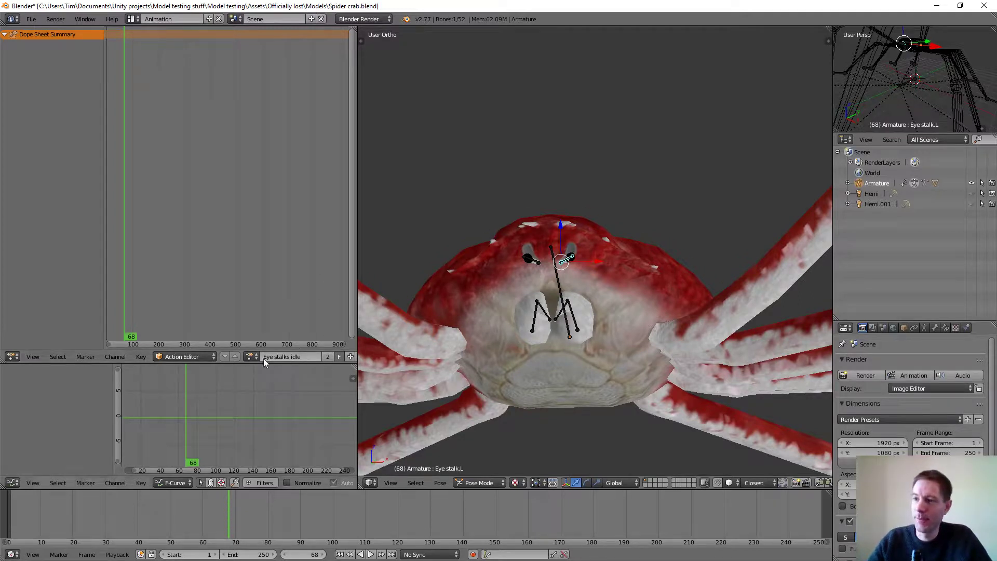
middle_click_drag(267, 356, 213, 357)
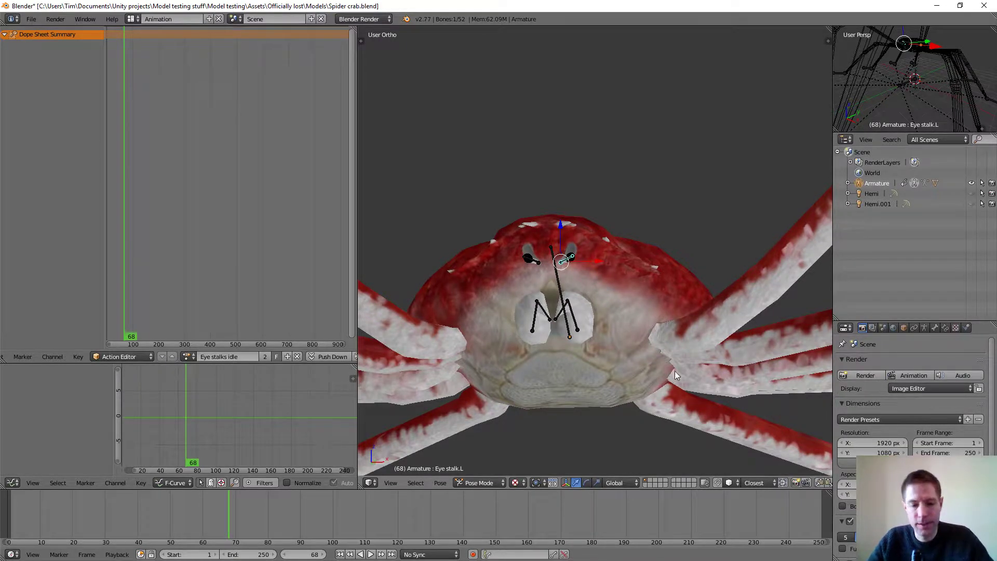
Step: Start the Screencast Keys display in the main 3D view
key("n")
scroll(768, 390, "down", 8)
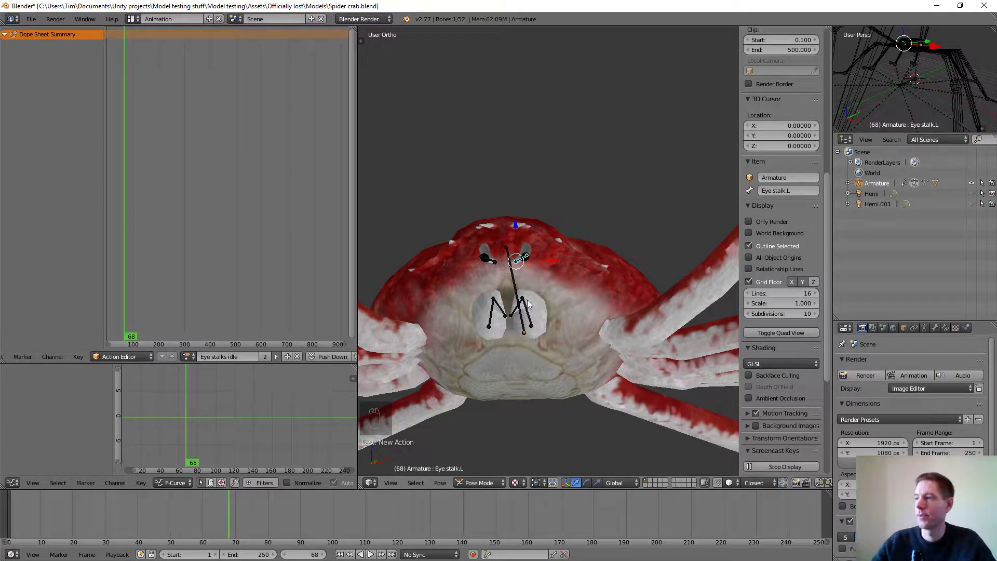
key("n")
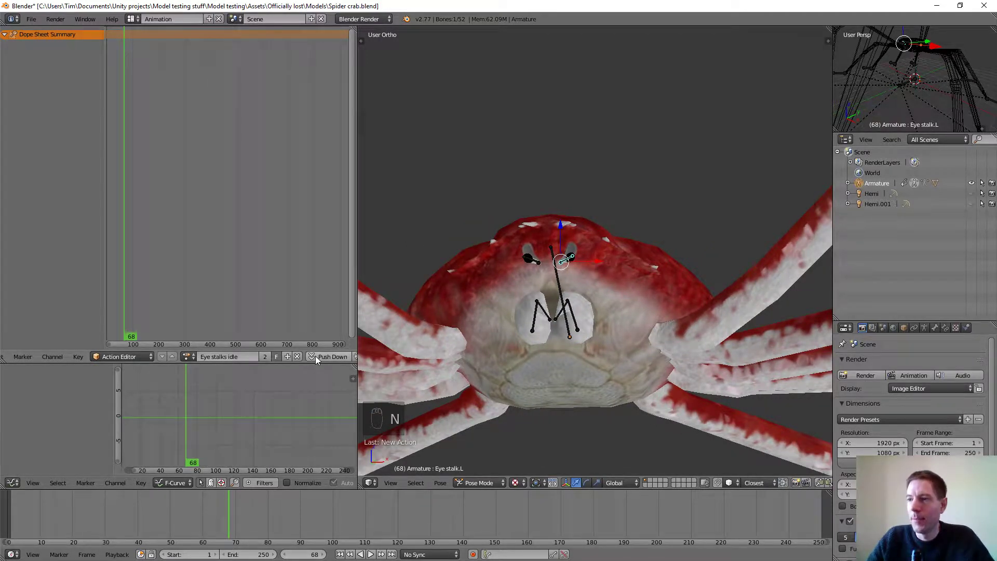
Step: Enable automatic keyframing and set the active keying set to LocRot
middle_click_drag(316, 356, 237, 357)
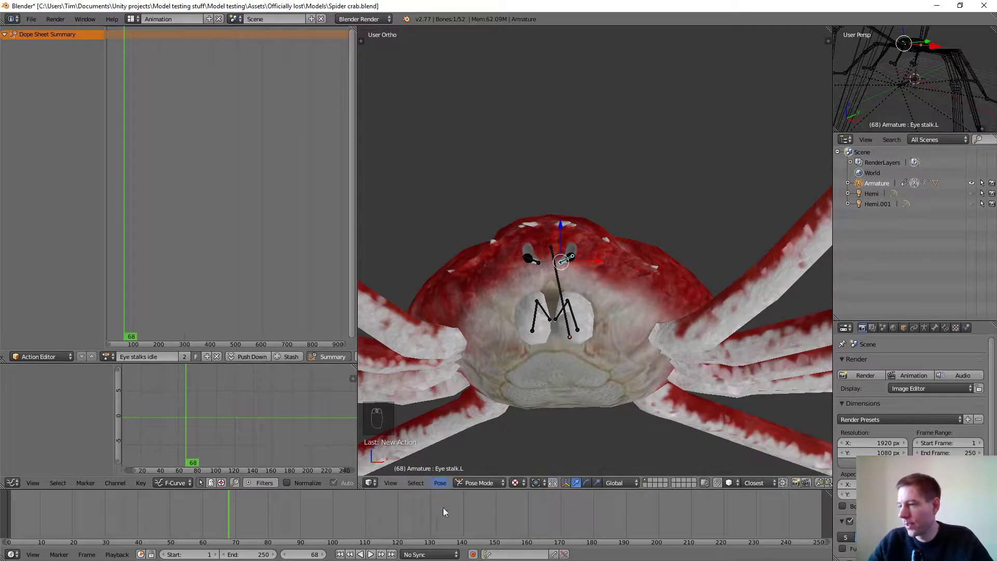
left_click(473, 555)
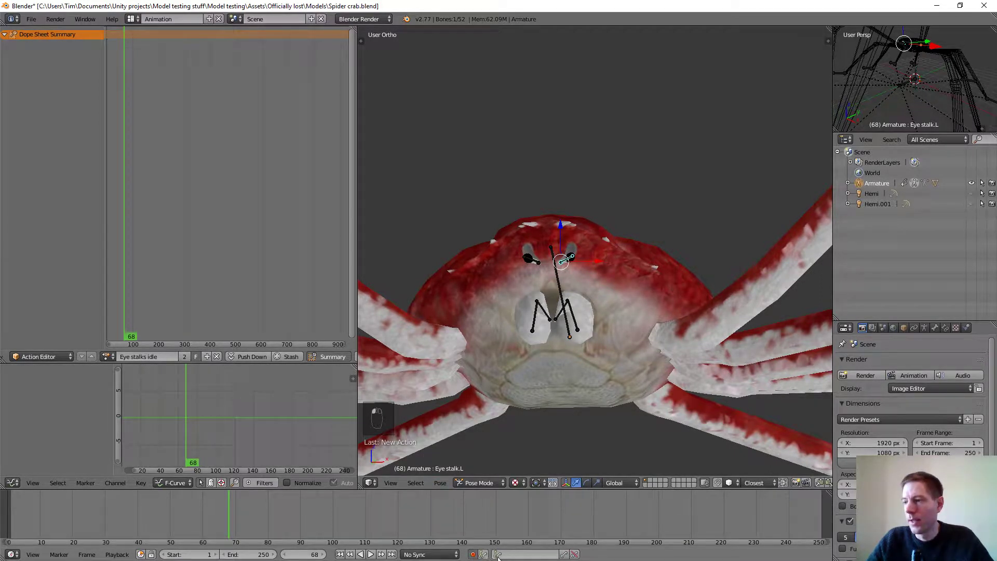
left_click(498, 555)
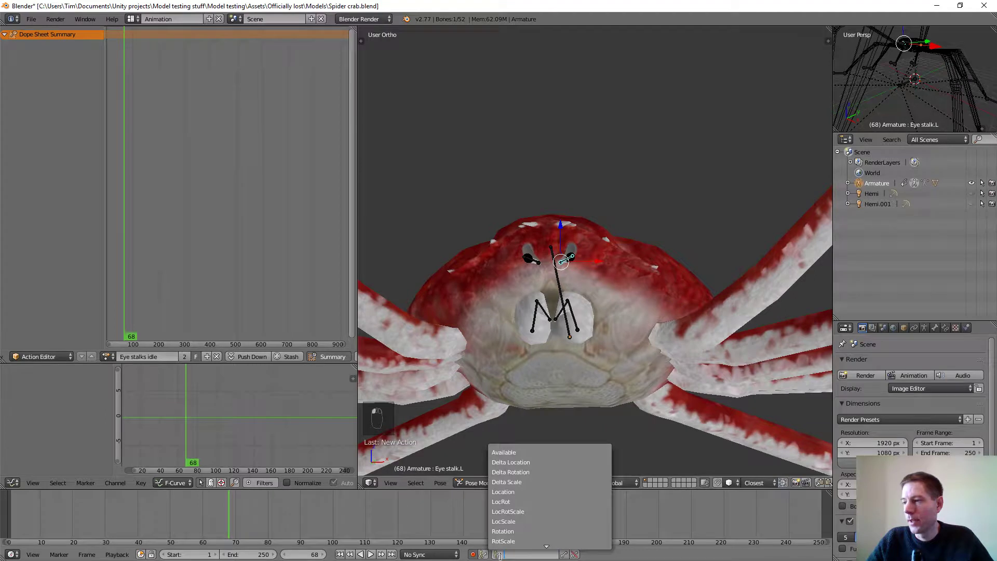
left_click(511, 501)
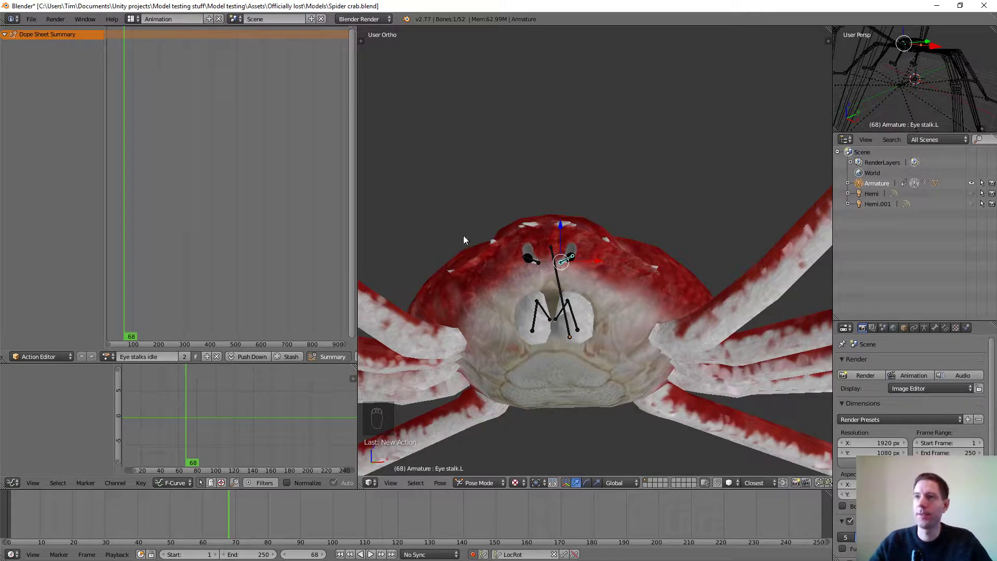
Step: Add the right eye stalk bone to the selection along with the left eye stalk bone
scroll(552, 283, "up", 5)
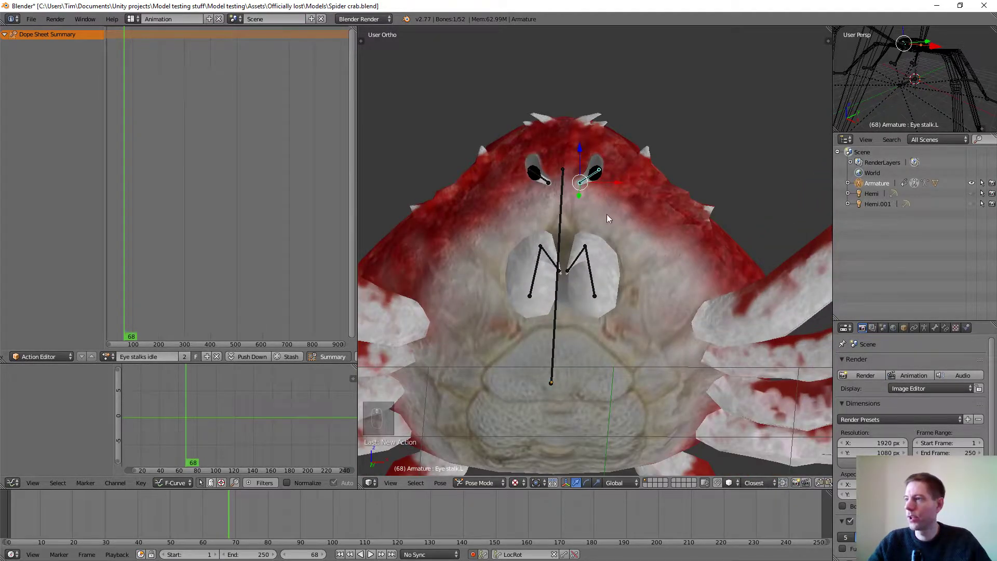
middle_click_drag(607, 214, 611, 327, "shift")
scroll(581, 293, "up", 4)
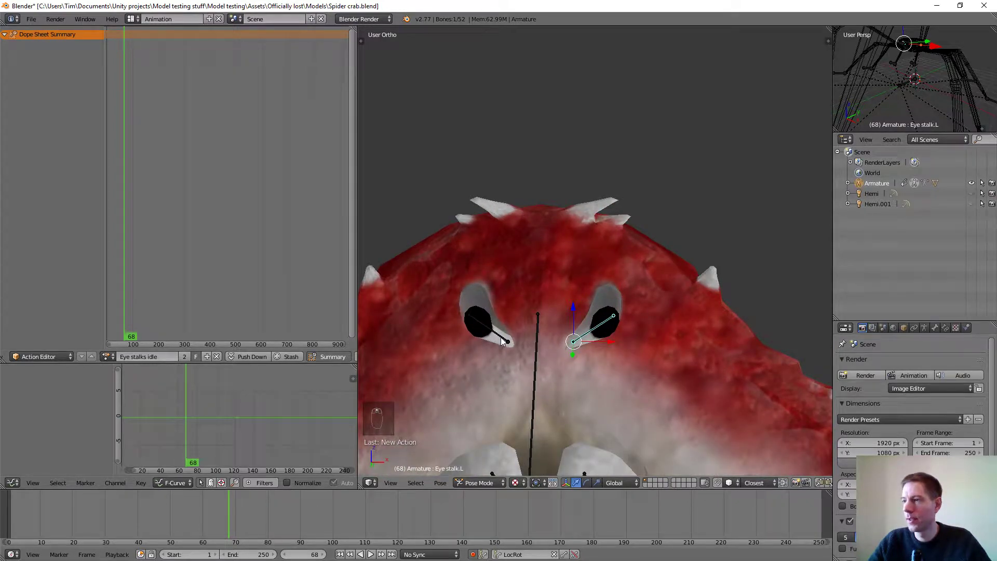
right_click(499, 339, "shift")
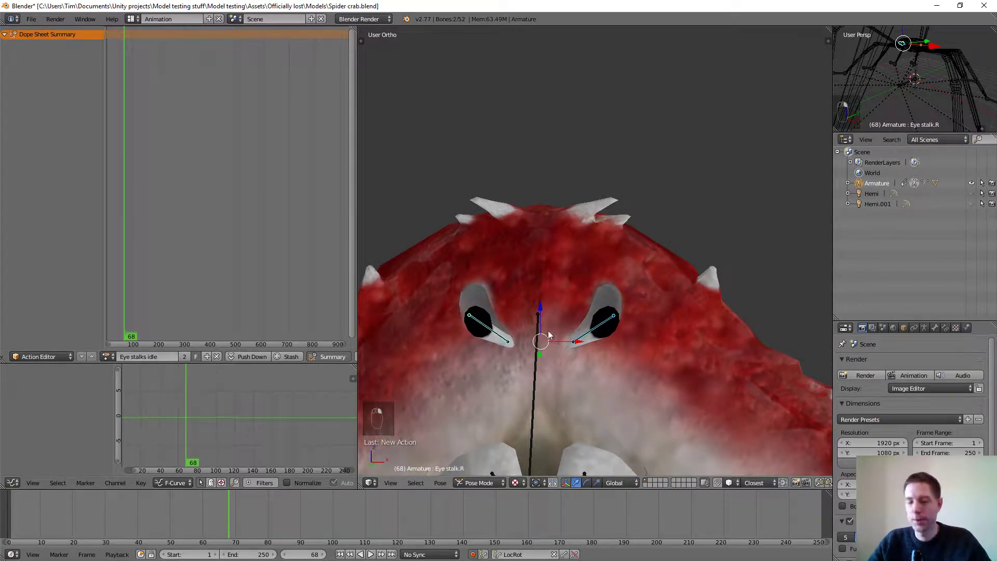
Step: Insert LocRot keyframes for both eye stalk bones at frame 68
key("i")
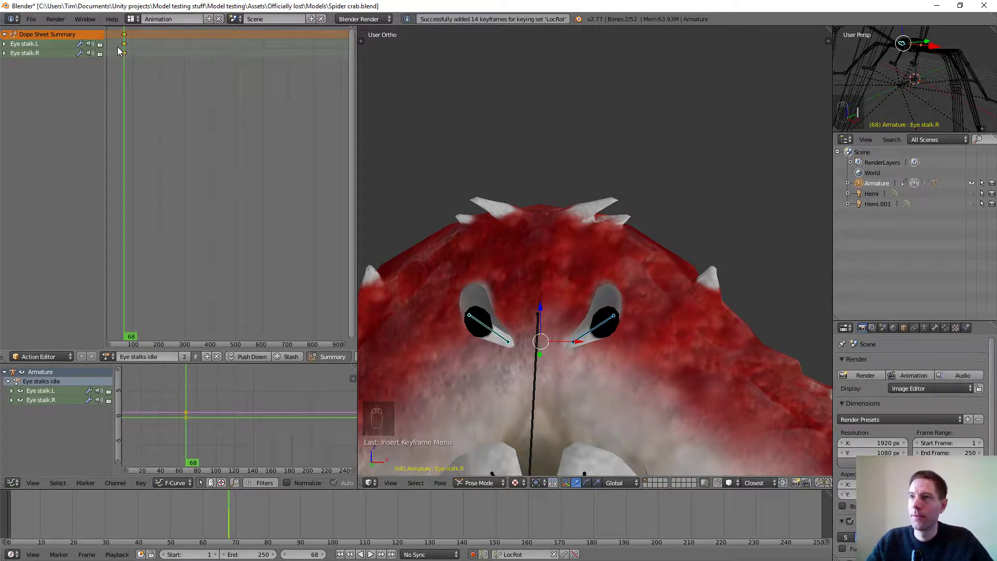
Step: Select the left eye stalk bone and switch to the Rotate manipulator with Local transform orientation
scroll(593, 372, "up", 1)
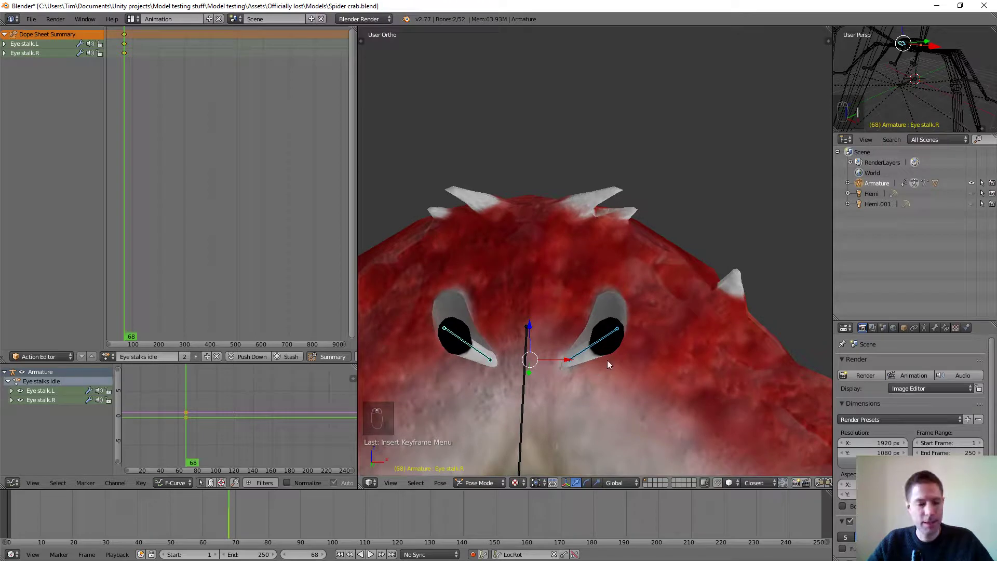
mouse_move(608, 361)
middle_mouse_down()
mouse_move(597, 353)
mouse_move(617, 349)
middle_mouse_up()
right_click(577, 300)
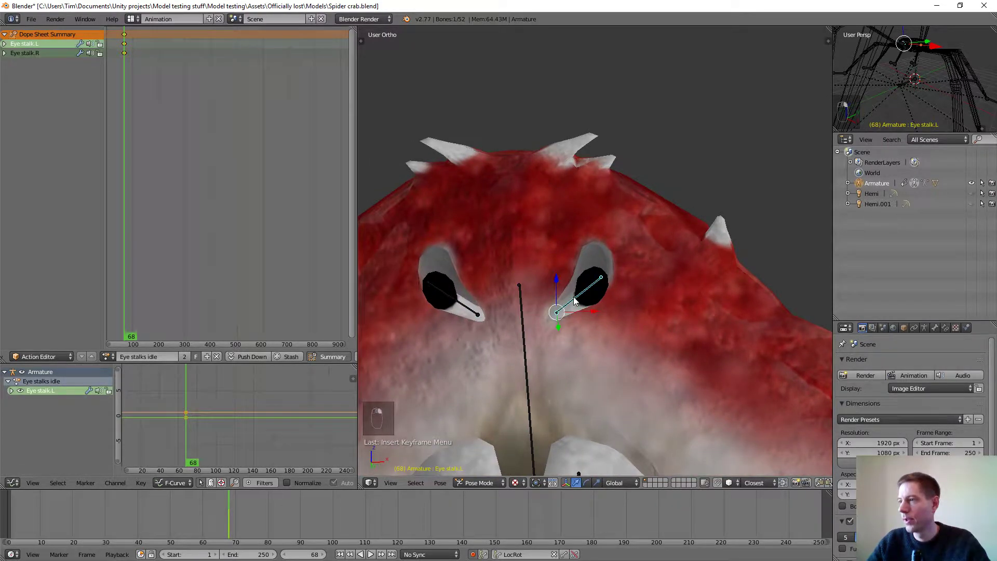
left_click(585, 485)
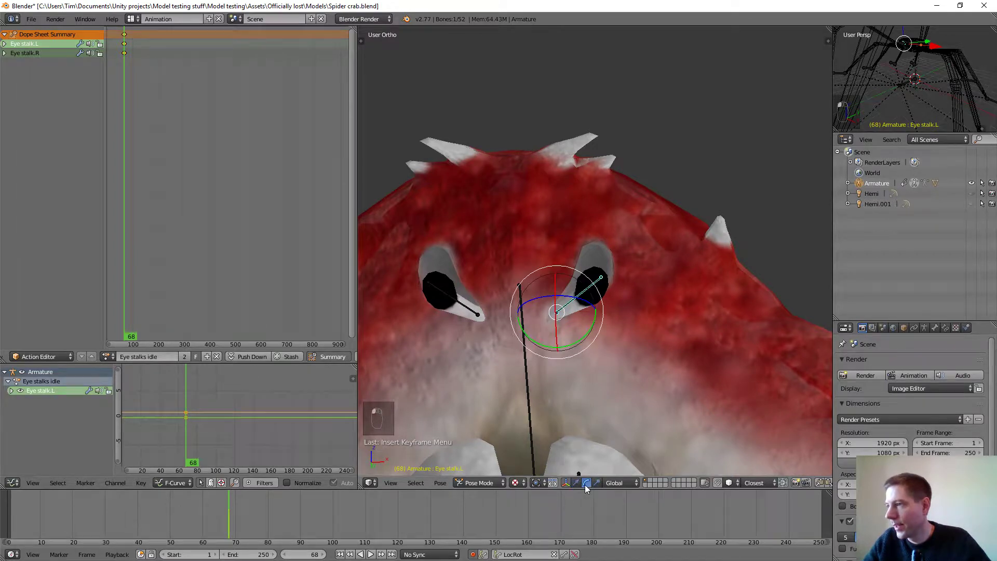
mouse_move(606, 370)
middle_mouse_down()
mouse_move(592, 371)
mouse_move(613, 368)
middle_mouse_up()
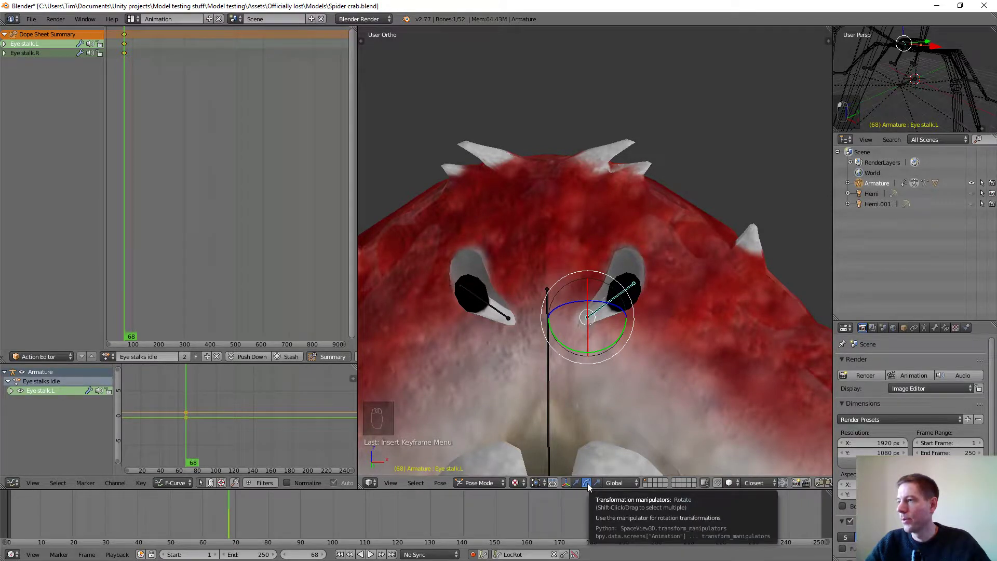
middle_click_drag(599, 335, 599, 332)
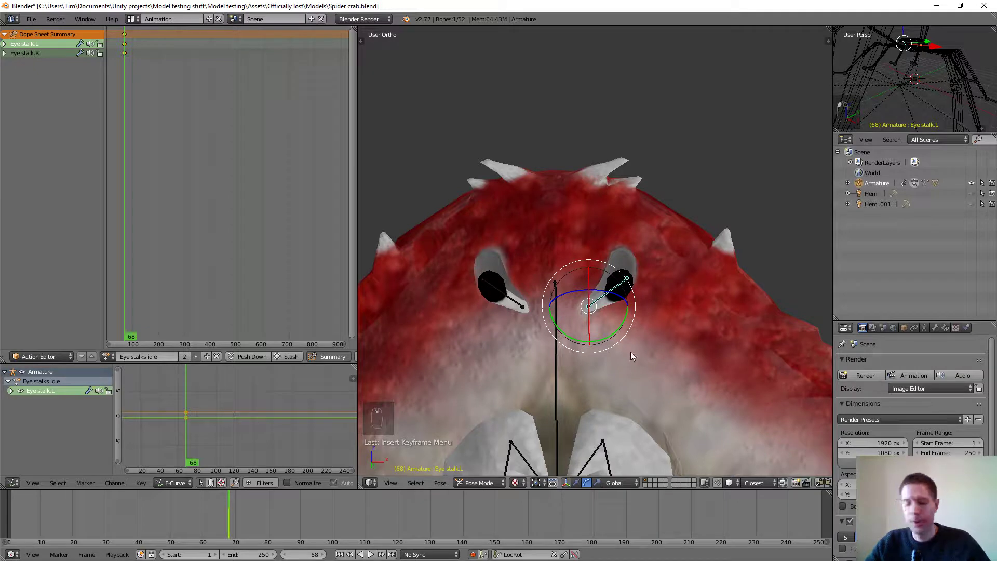
left_click(610, 481)
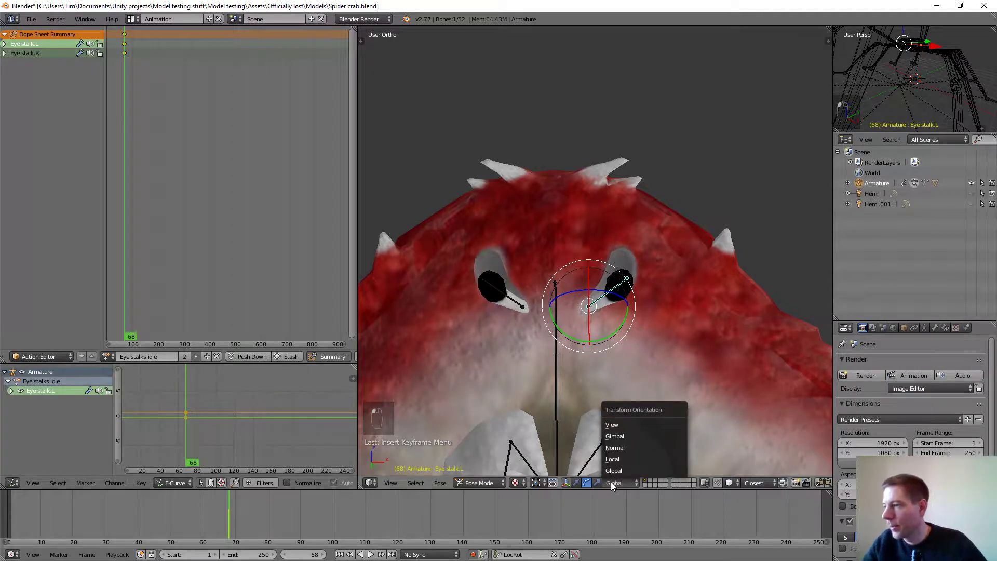
left_click(616, 457)
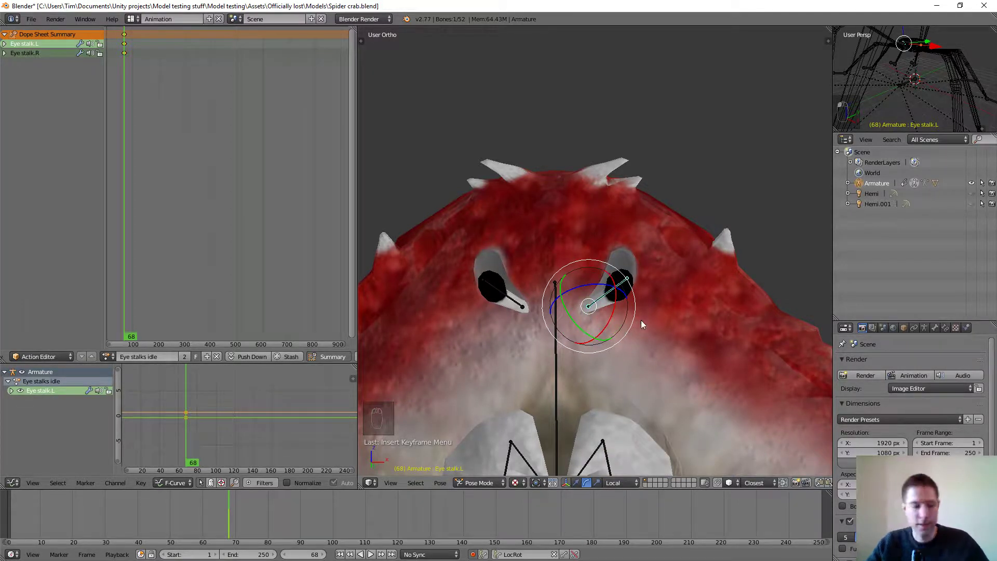
Step: Compare the local rotation axes of the left and right eye stalk bones, finishing with the left bone selected
middle_click_drag(635, 298, 583, 344)
key("KP_Decimal")
scroll(632, 296, "down", 7)
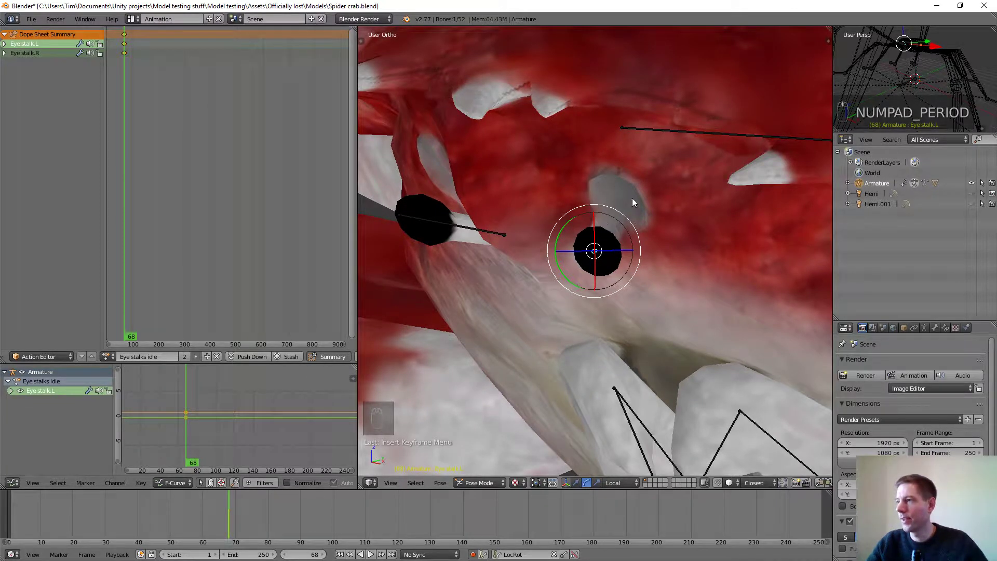
middle_click_drag(568, 282, 623, 248)
middle_click_drag(679, 223, 422, 257)
right_click(423, 253)
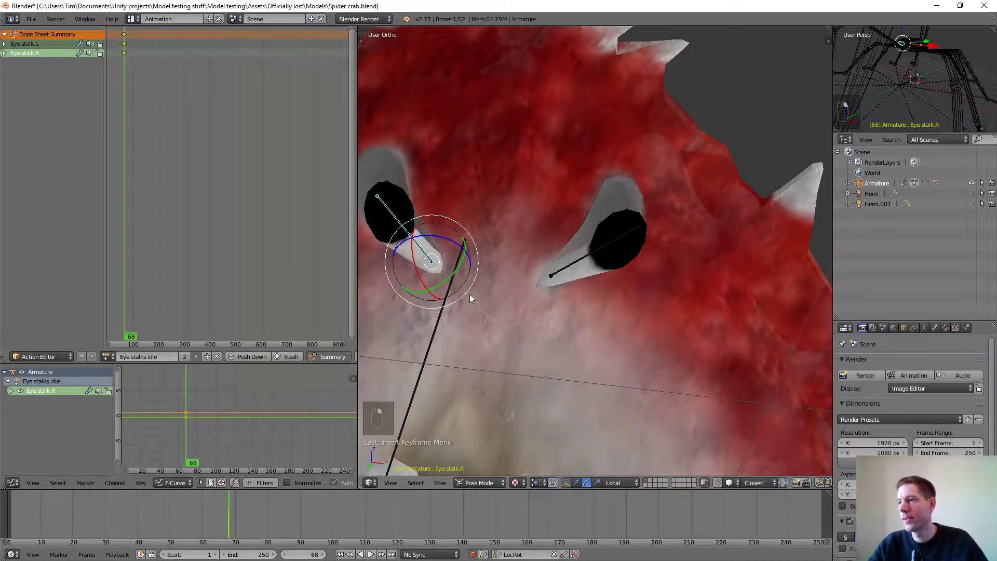
middle_click_drag(469, 294, 468, 288)
right_click(573, 271)
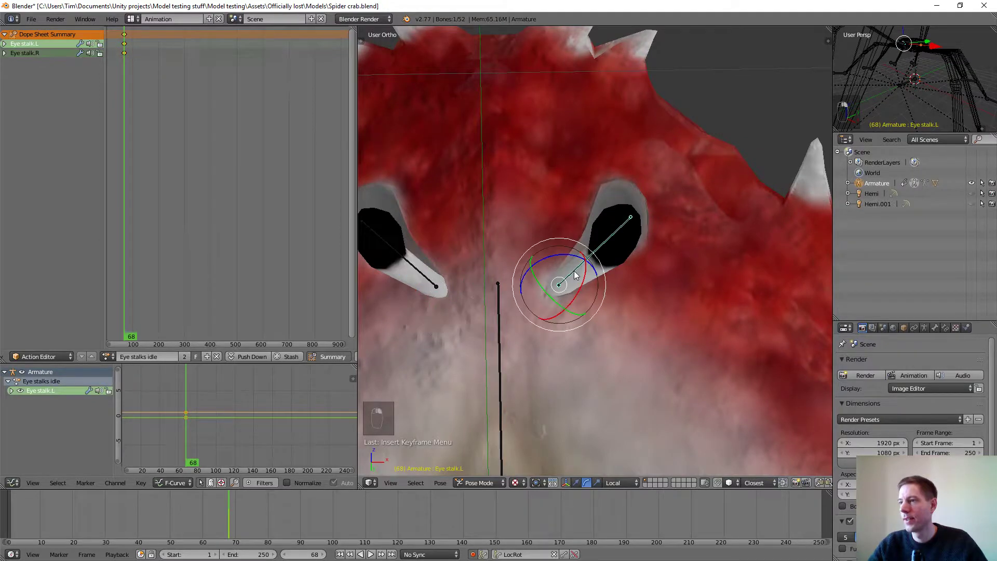
right_click(426, 275)
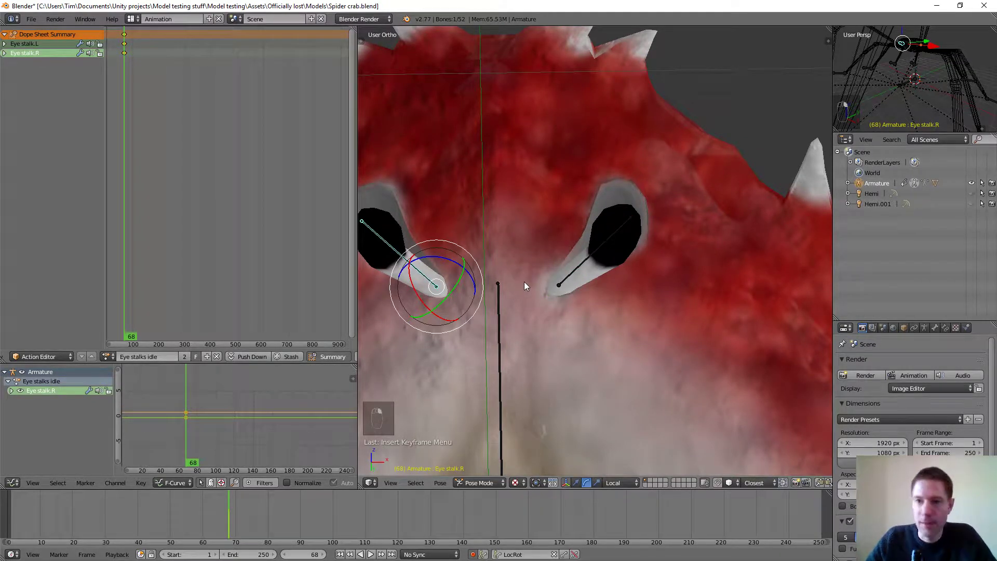
scroll(551, 259, "down", 3)
middle_click_drag(546, 256, 549, 289)
right_click(579, 263)
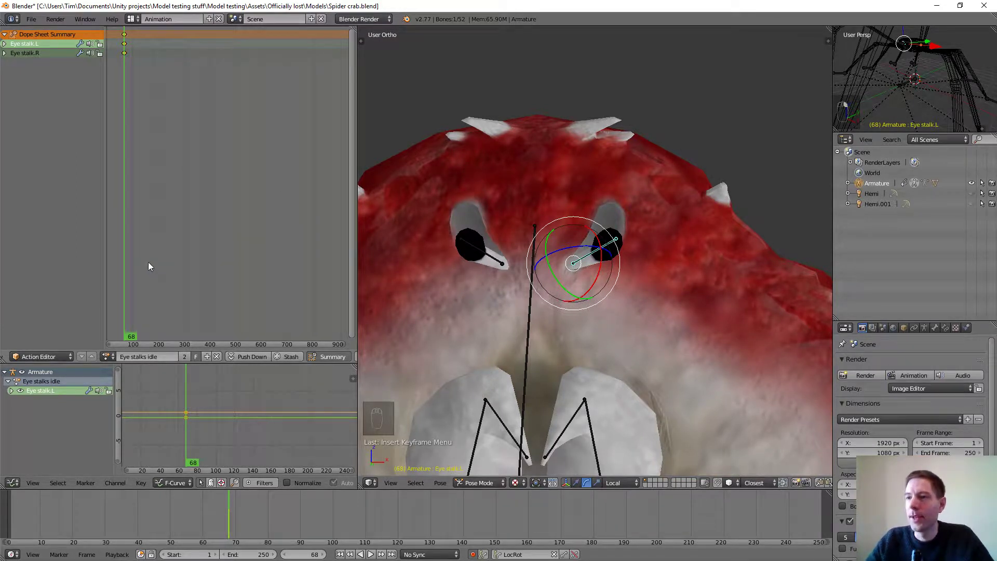
Step: Move the keyframes of both eye stalk bones back to about frame 4
scroll(148, 237, "up", 1)
scroll(148, 234, "down", 2)
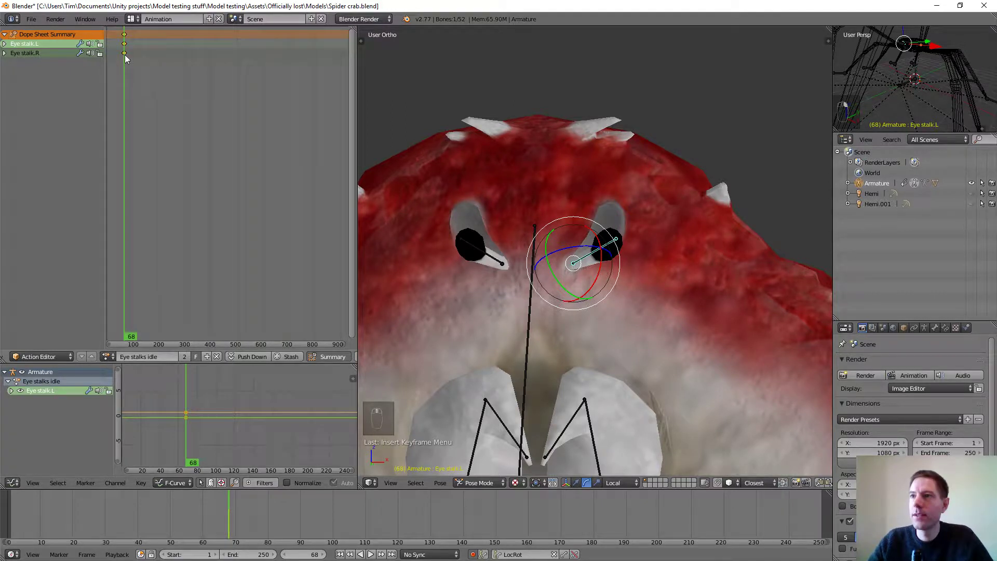
scroll(168, 177, "up", 3)
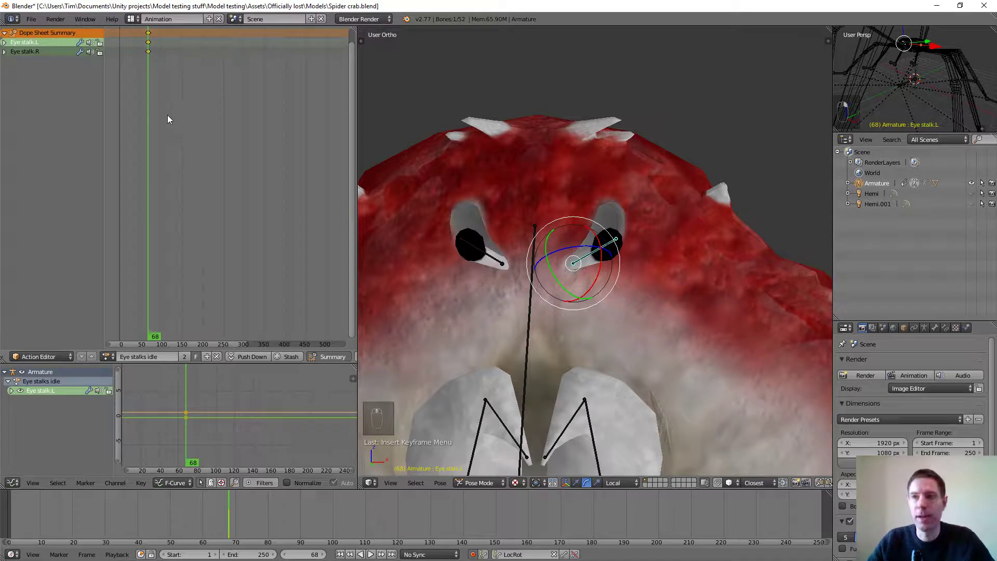
key("g")
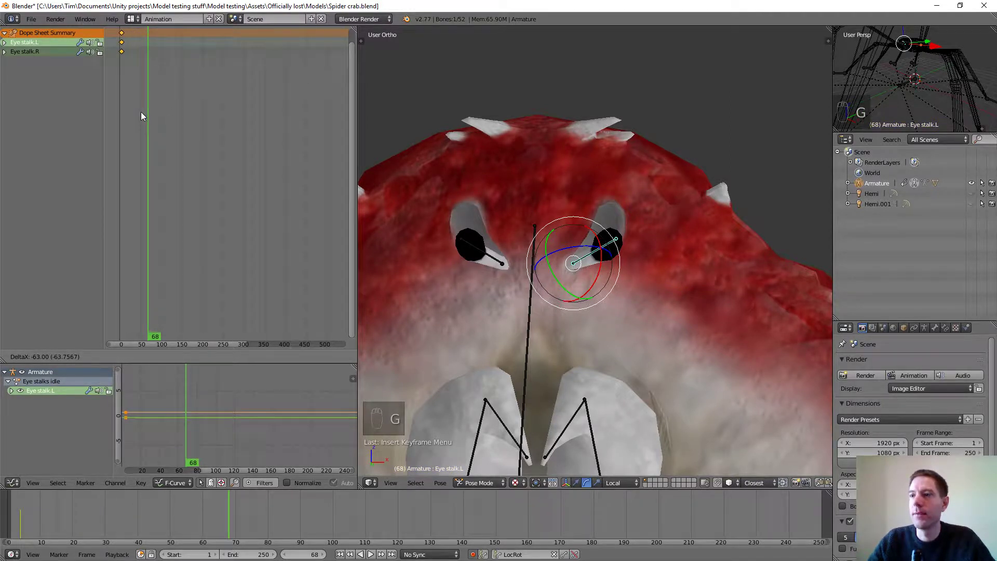
left_click(142, 111)
key("shift+alt+a")
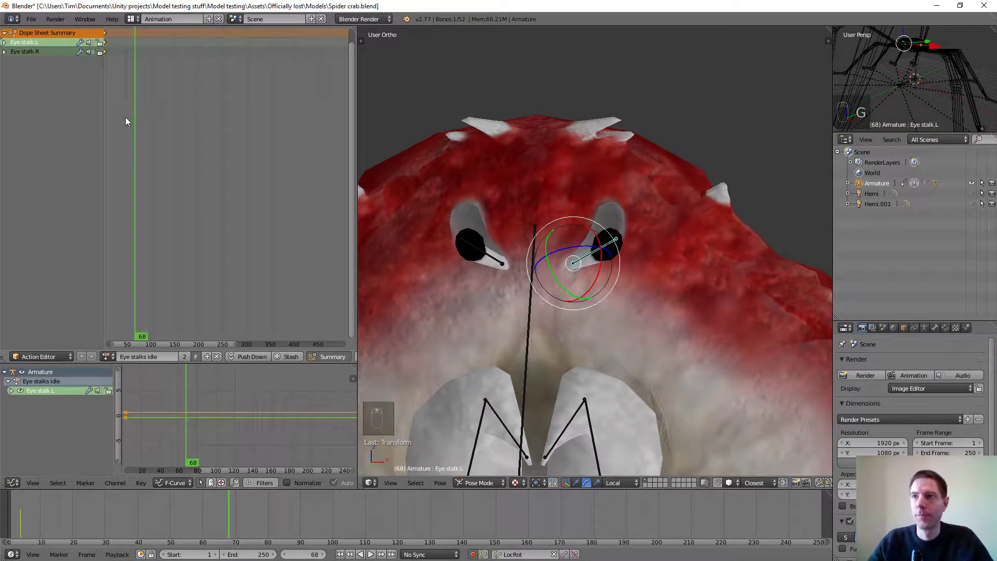
key("Escape")
Step: Shift both eye stalk bones' keyframes to frame 1 and set the current frame to 1
middle_click_drag(151, 131, 274, 149)
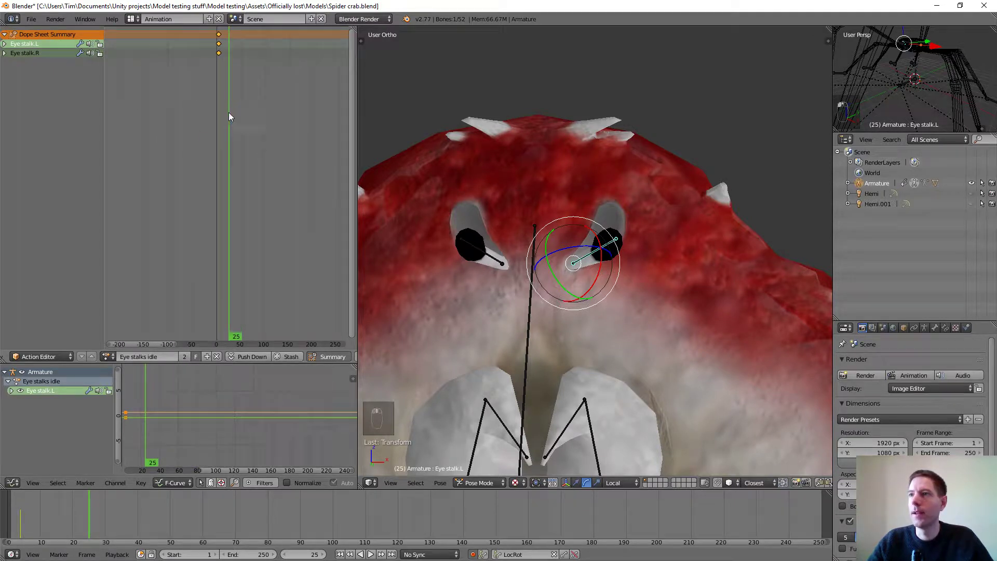
scroll(228, 99, "up", 3)
scroll(226, 95, "up", 3)
left_click_drag(214, 101, 209, 101)
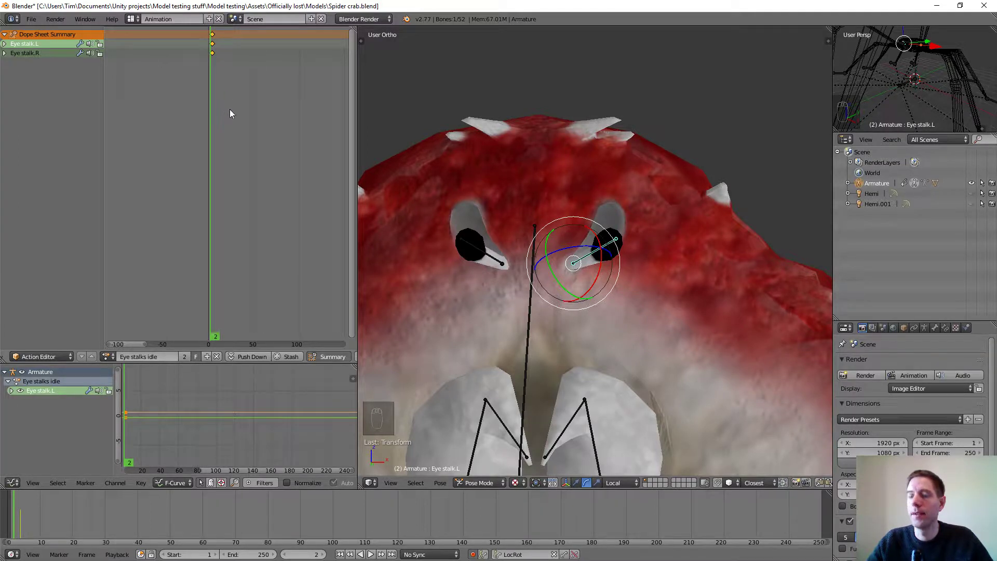
key("g")
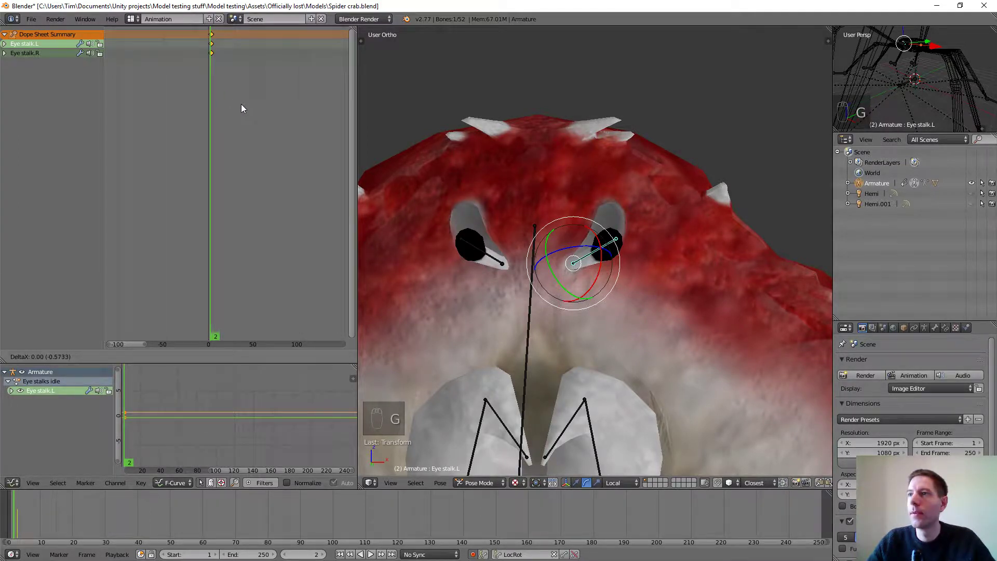
key("Escape")
scroll(221, 86, "up", 2)
scroll(222, 87, "up", 3)
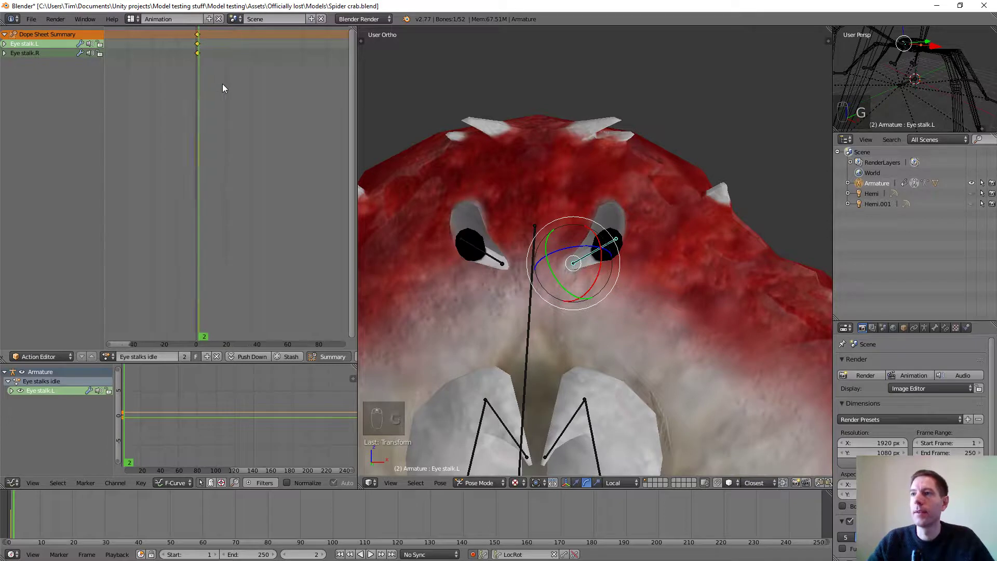
left_click_drag(187, 89, 186, 90)
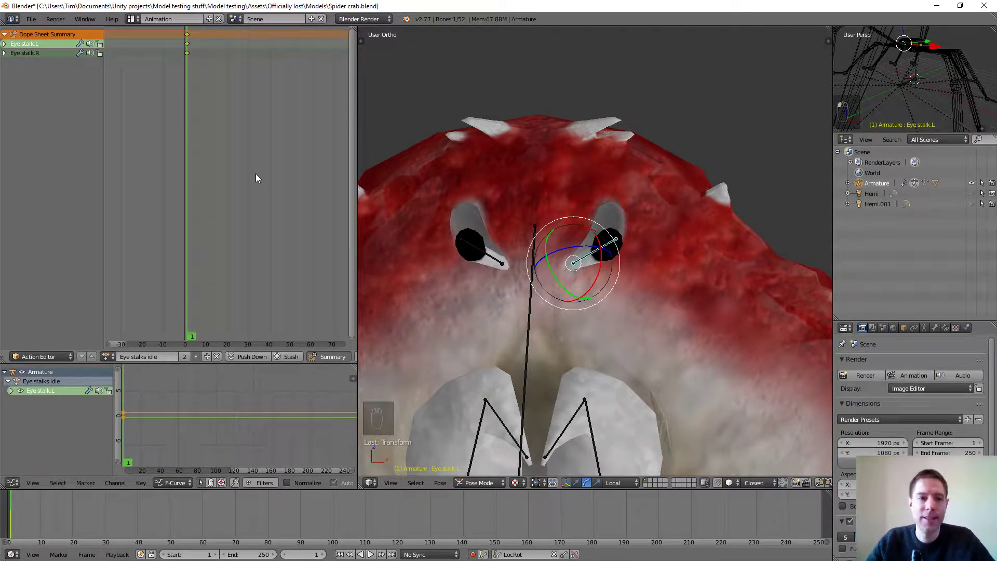
Step: Play the animation briefly, scrub back to frame 14 and stop playback
key("alt+a")
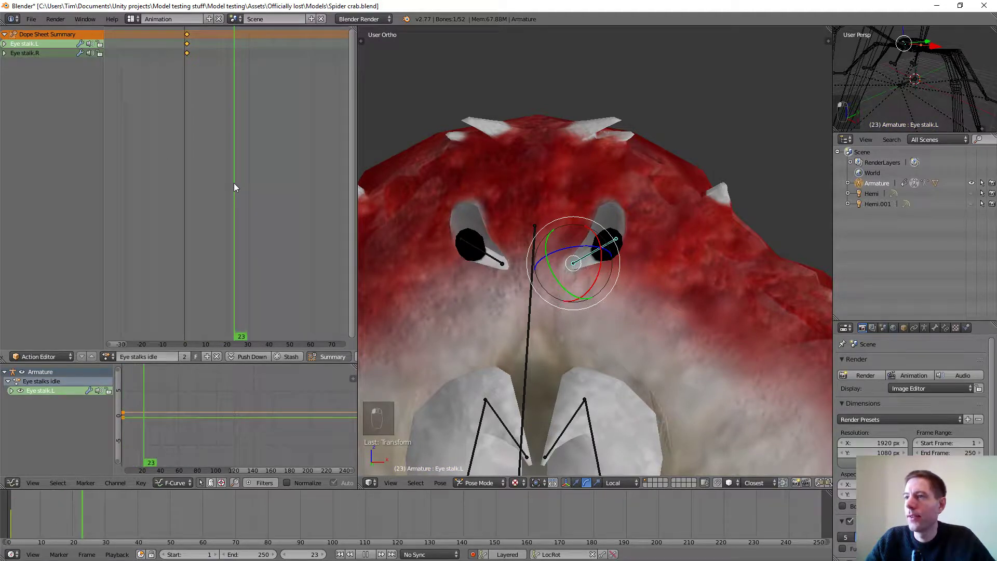
left_click_drag(233, 188, 214, 188)
key("alt+a")
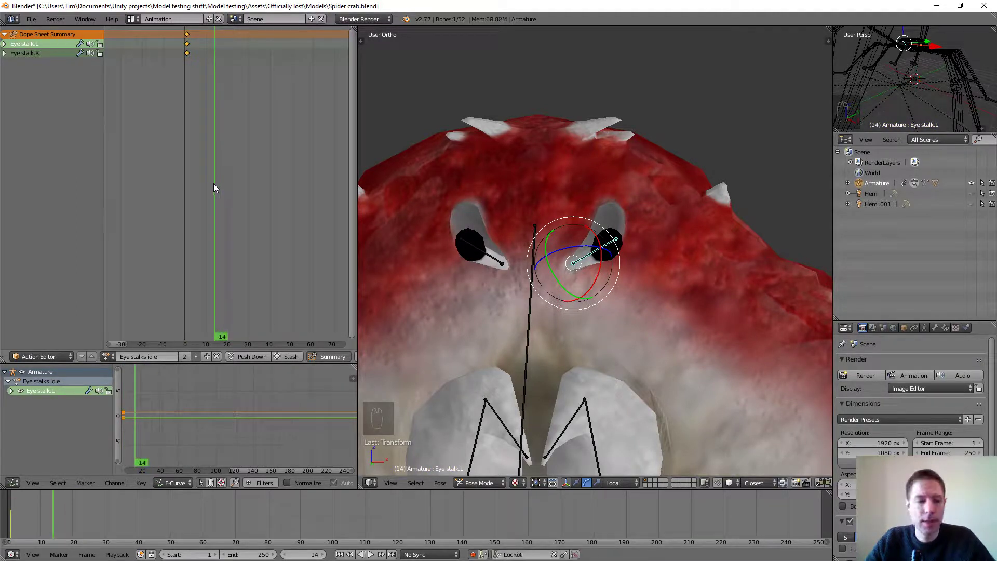
Step: Select all eye stalk keyframes and duplicate them to about frame 60
key("a")
key("a")
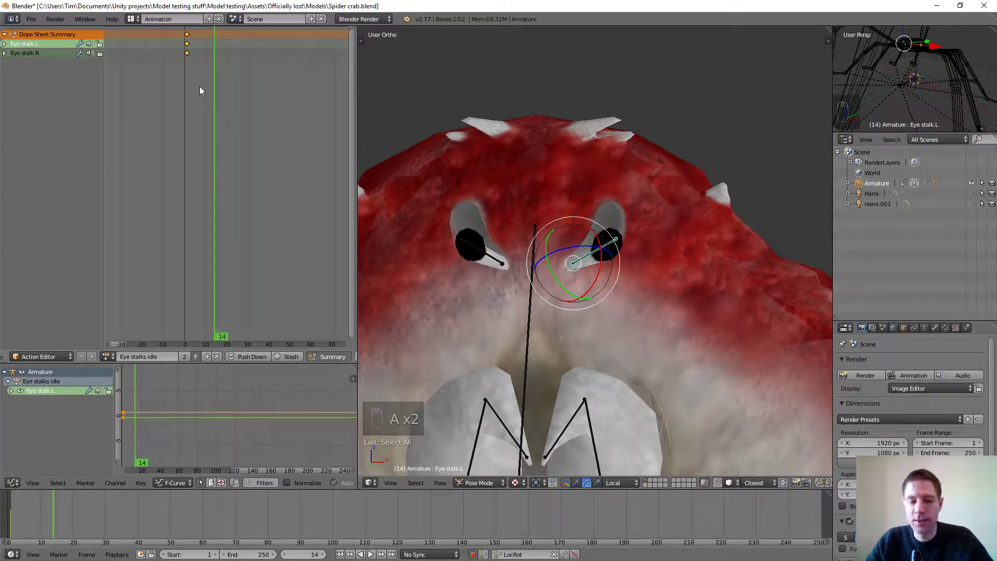
key("shift+d")
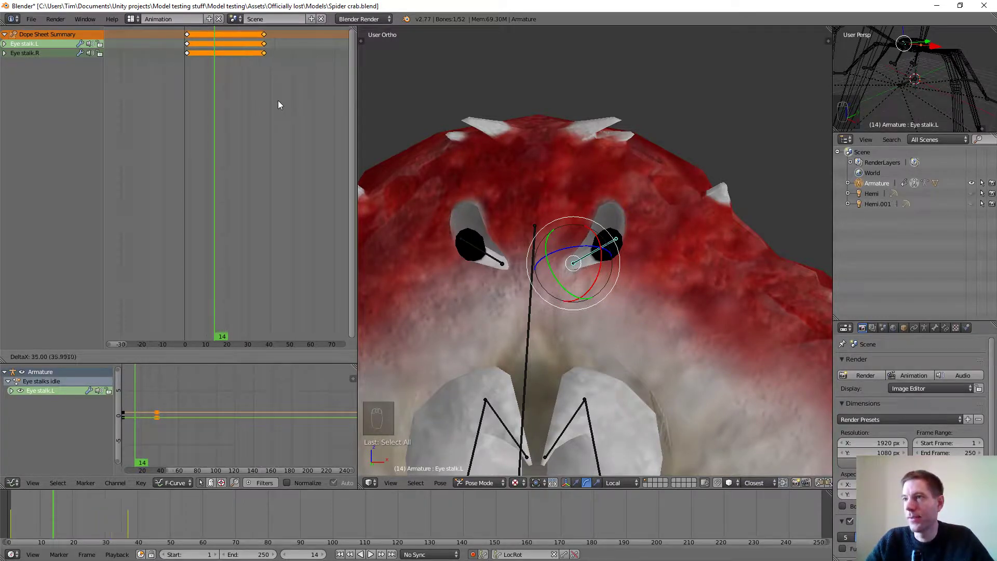
left_click(323, 110)
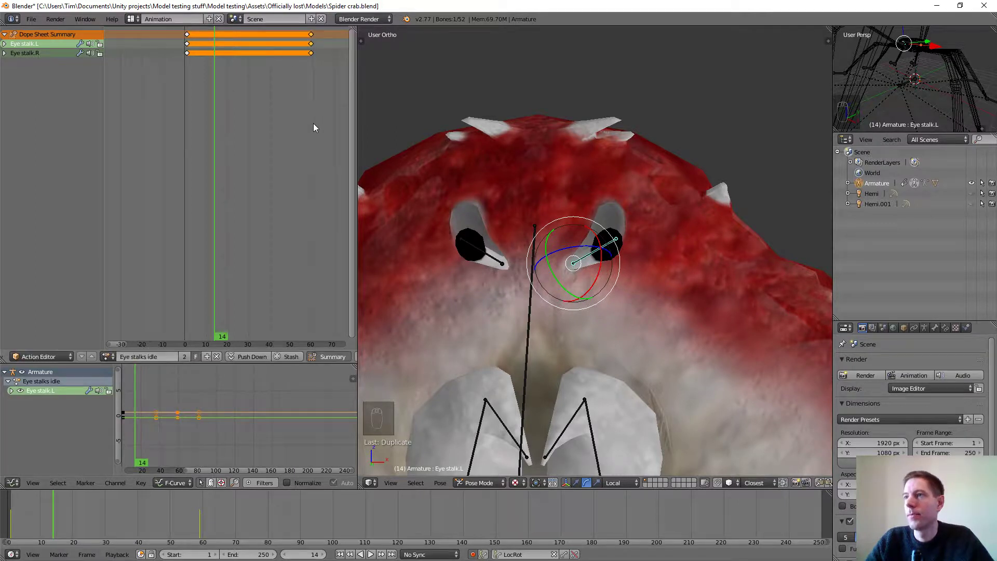
Step: Move the duplicated end keyframes to frame 96 and set the current frame there
middle_click_drag(314, 127, 233, 142)
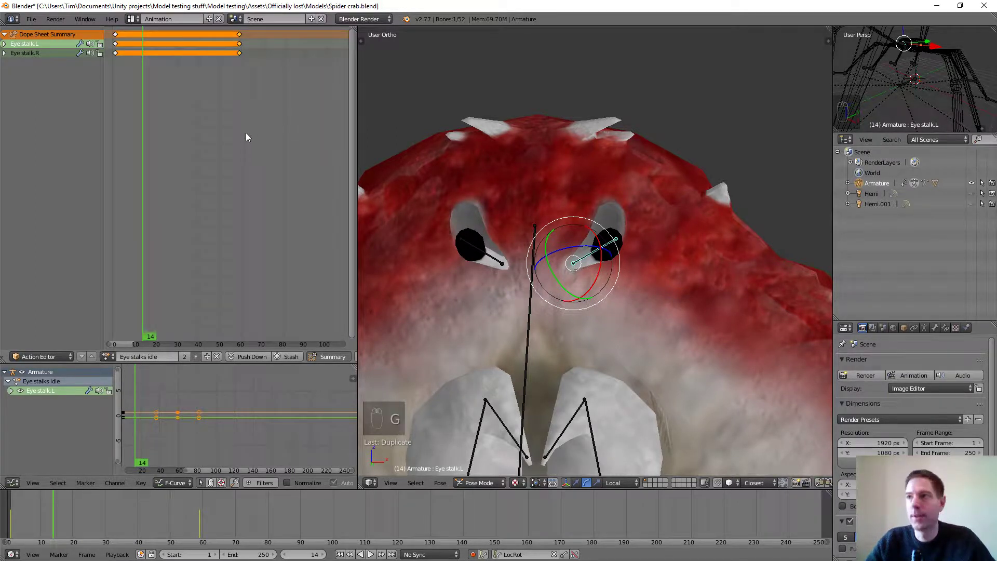
key("g")
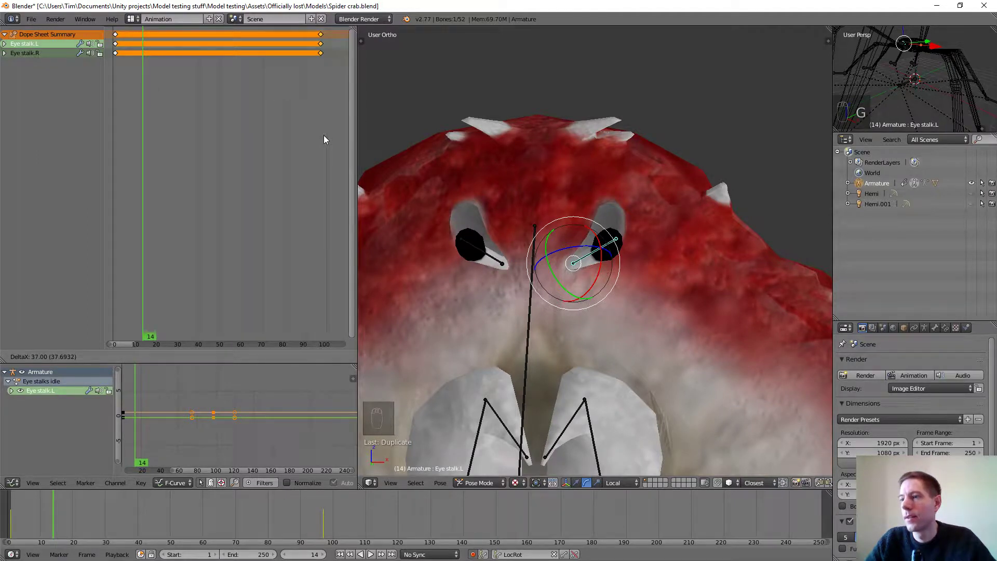
left_click(323, 135)
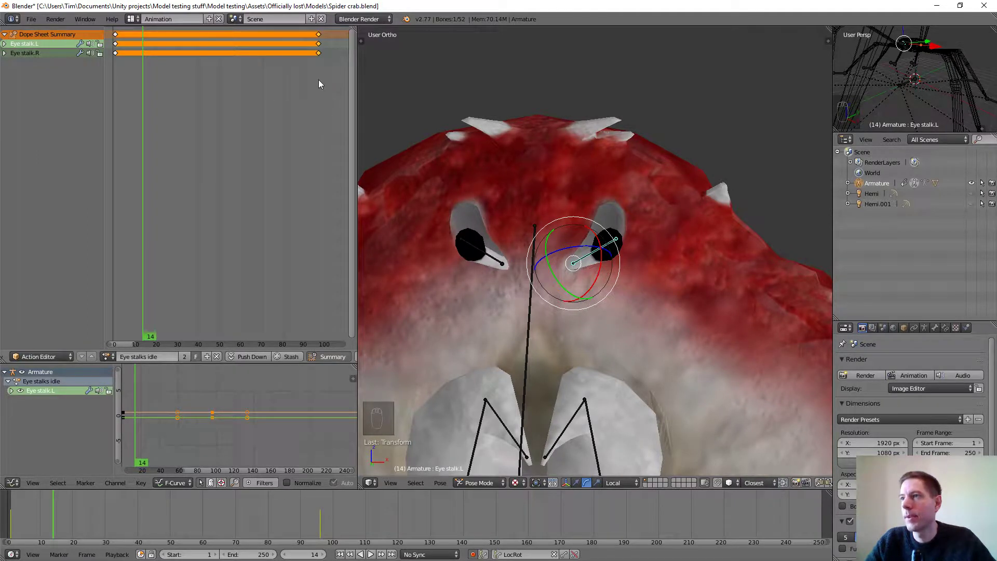
left_click_drag(319, 79, 318, 79)
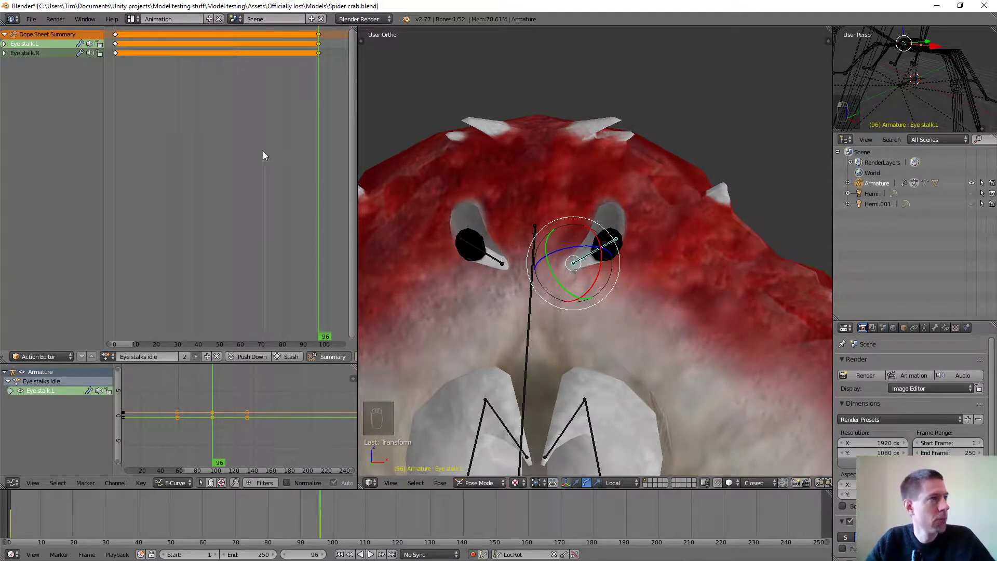
Step: At frame 20, trackball-rotate the Eye stalk.L bone slightly upward and outward to key a new pose
left_click_drag(266, 128, 156, 135)
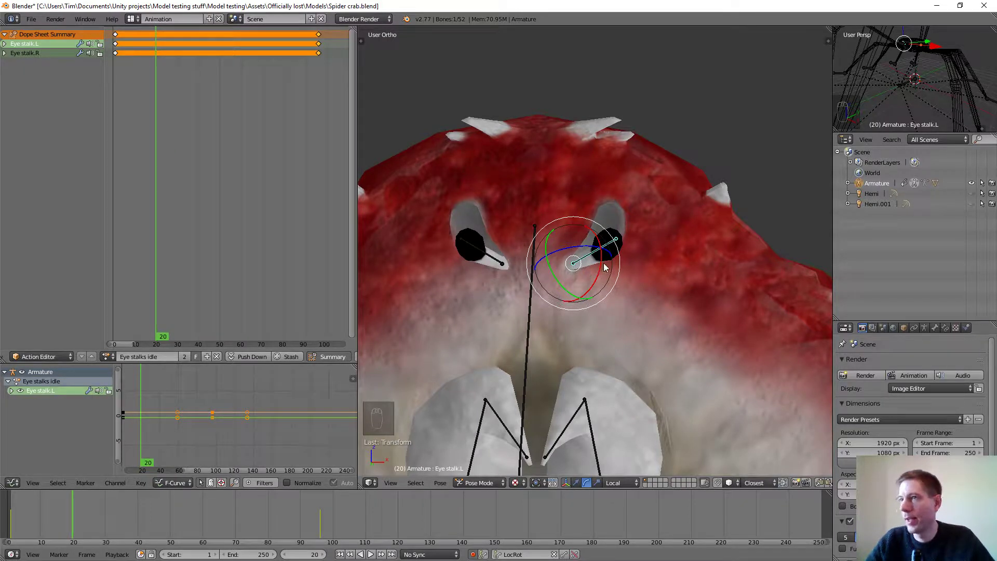
key("g")
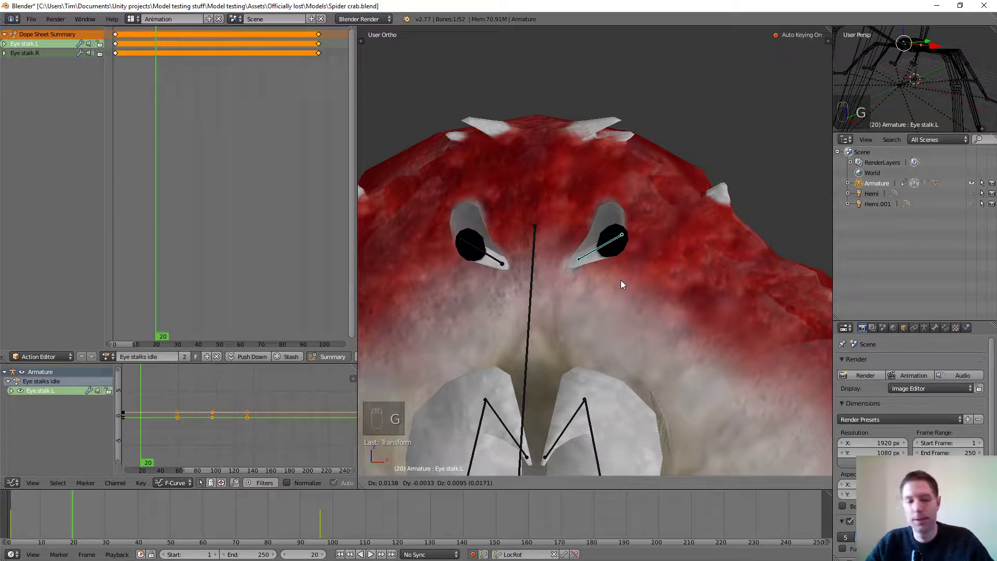
left_click(621, 280)
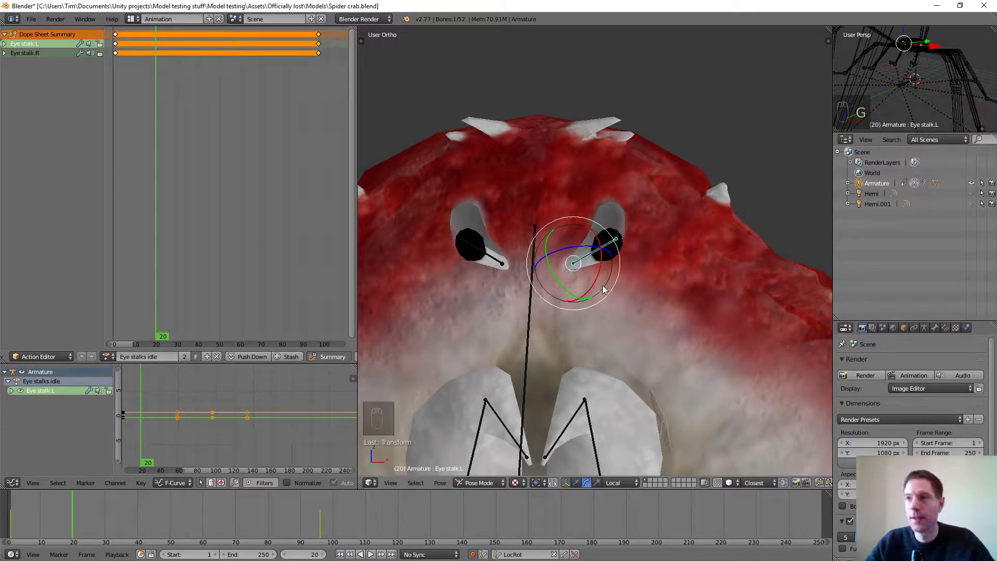
key("r")
key("r")
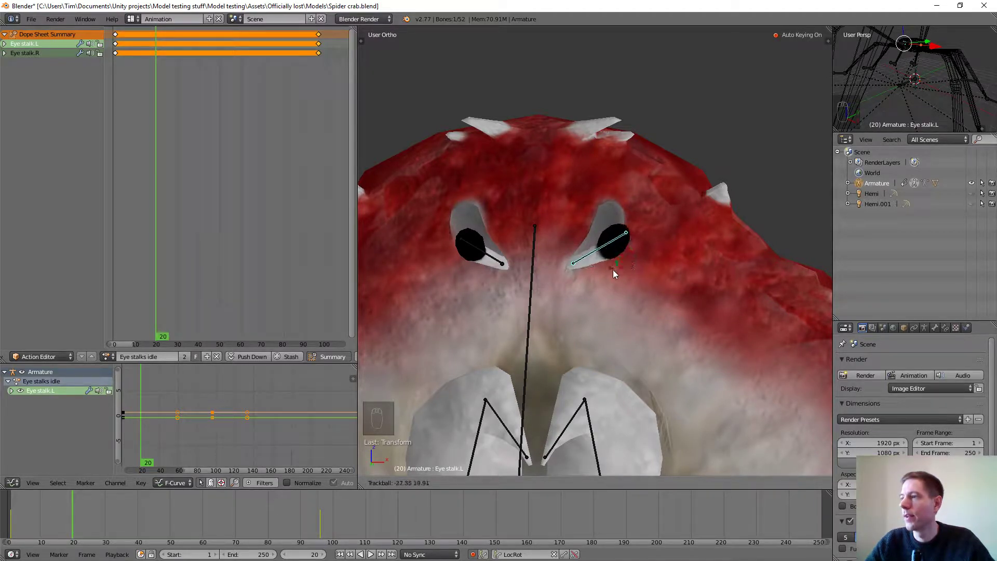
left_click(616, 258)
middle_click_drag(615, 259, 687, 276)
key("r")
key("r")
right_click(653, 285)
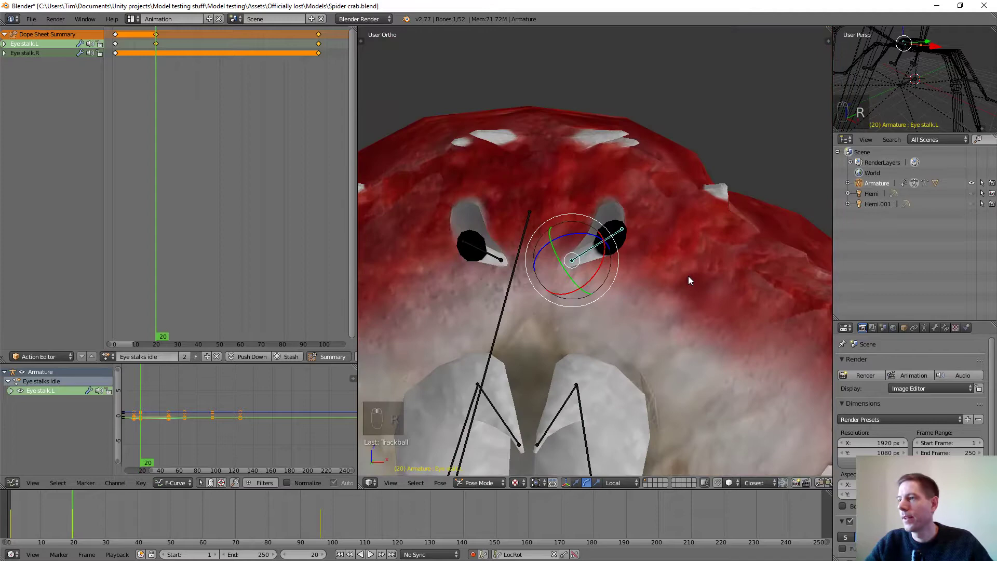
Step: Select the Eye stalk.R bone and trackball-rotate it inward and upward at frame 27 to key its pose
right_click(497, 261)
middle_click_drag(497, 261, 404, 259)
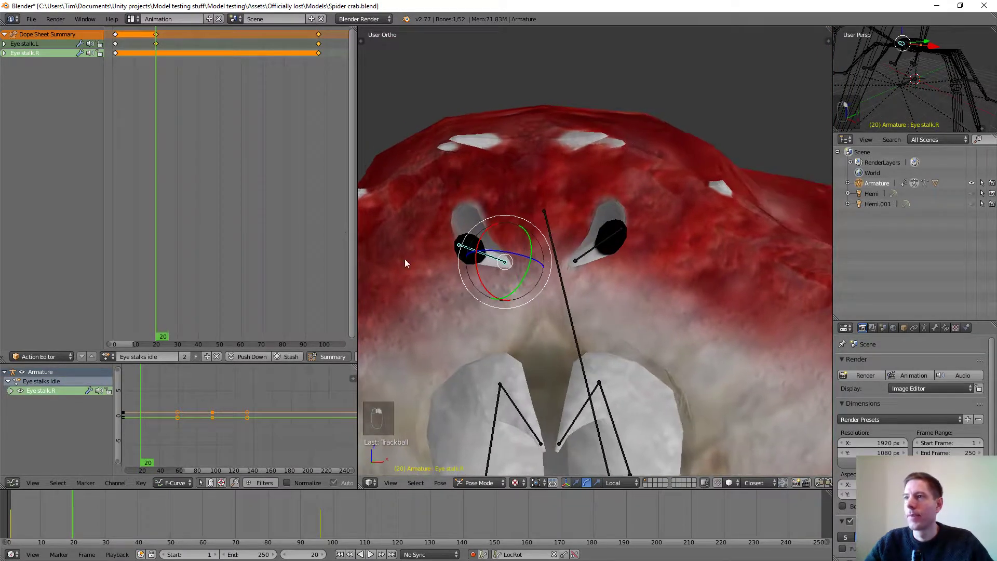
left_click_drag(160, 157, 170, 157)
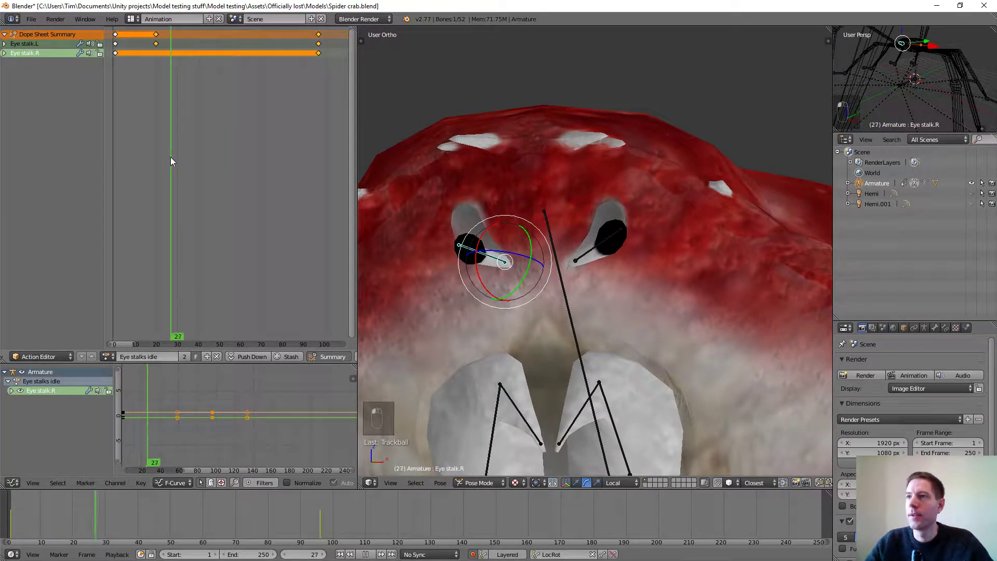
key("r")
key("r")
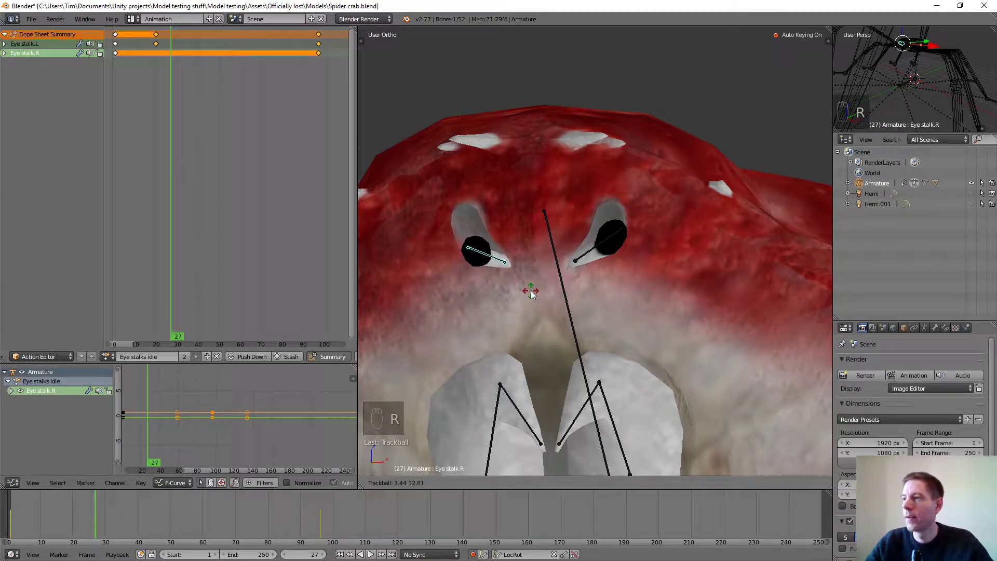
left_click(542, 294)
mouse_move(561, 298)
middle_mouse_down()
mouse_move(584, 325)
mouse_move(585, 313)
mouse_move(551, 305)
mouse_move(557, 270)
mouse_move(555, 288)
middle_mouse_up()
key("r")
key("r")
left_click(587, 299)
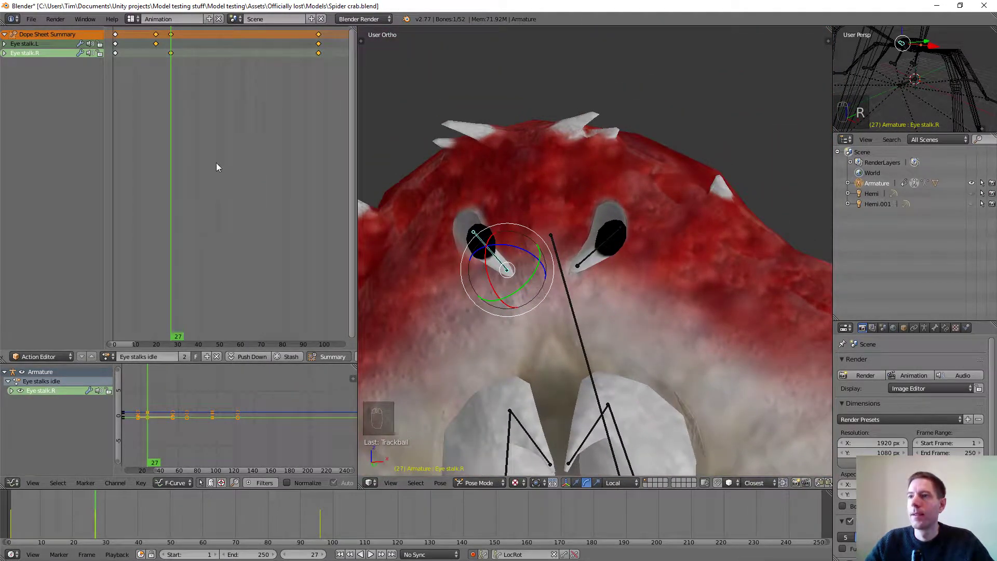
Step: Advance the animation to frame 38 and trackball-rotate the Eye stalk.L bone inward to key its pose
key("alt+a")
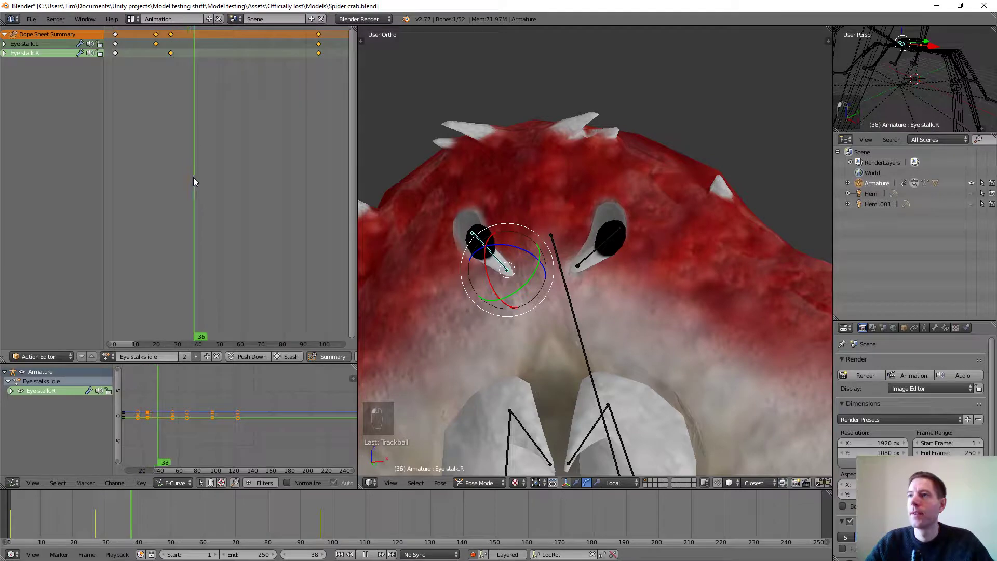
key("alt+a")
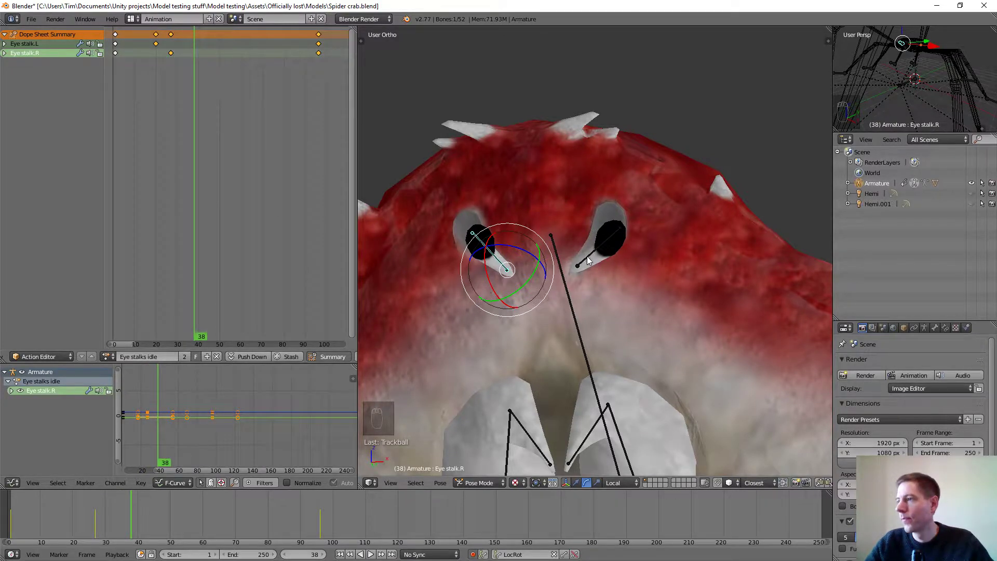
right_click(588, 259)
middle_click_drag(623, 281, 635, 284)
key("r")
key("r")
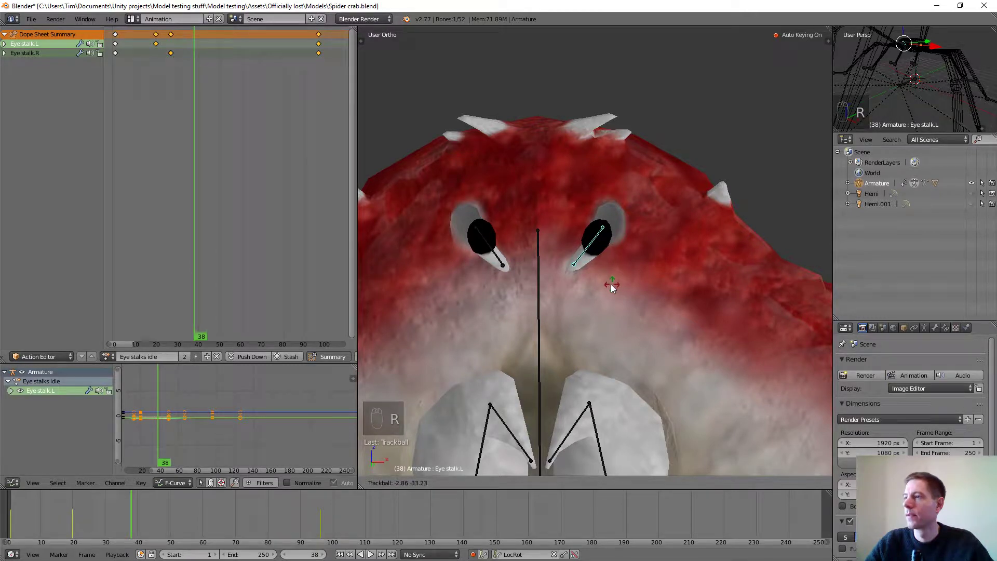
left_click(606, 285)
middle_click_drag(606, 286, 541, 260)
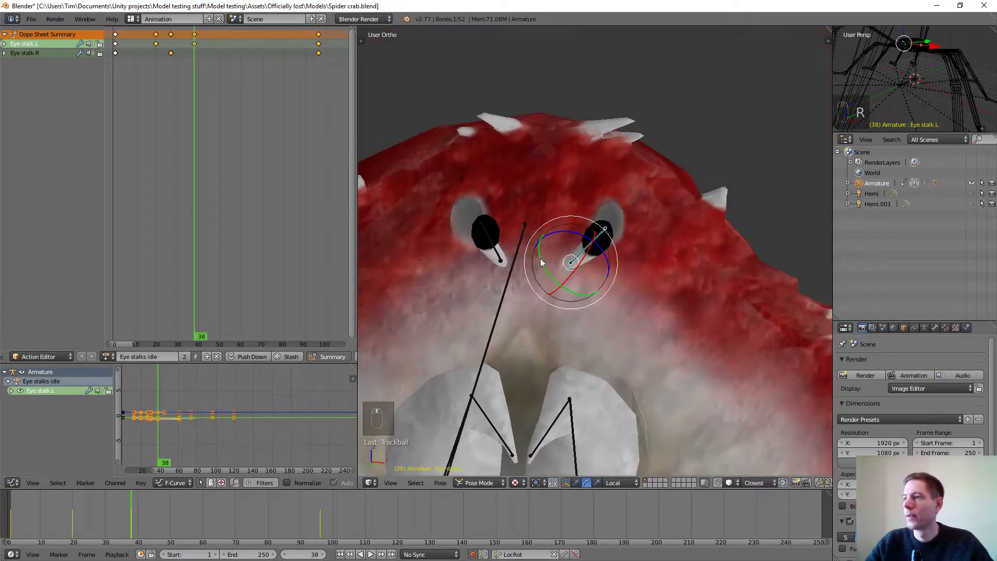
Step: Select the Eye stalk.R bone and trackball-rotate it outward at frame 38 to key its pose
right_click(500, 258)
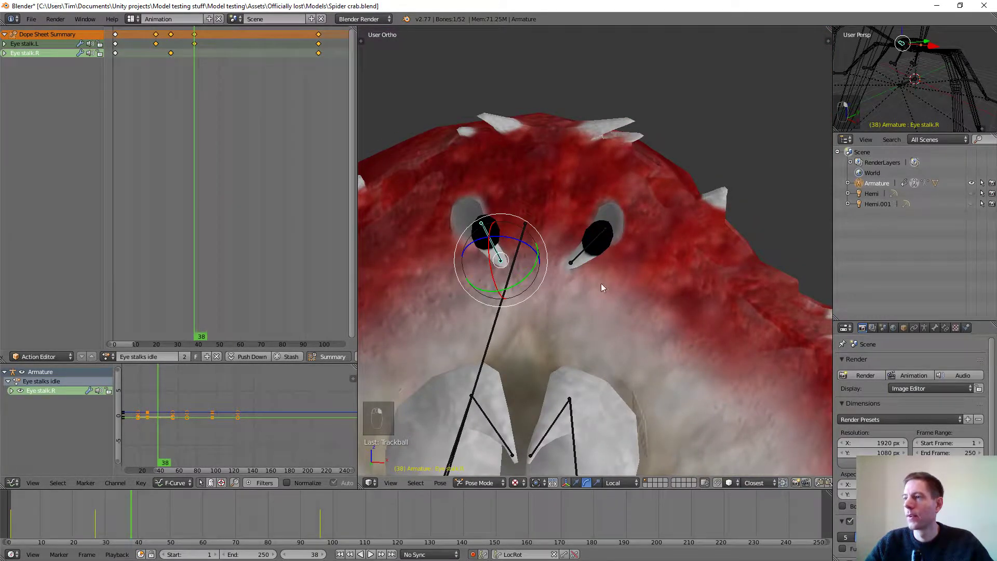
key("r")
key("r")
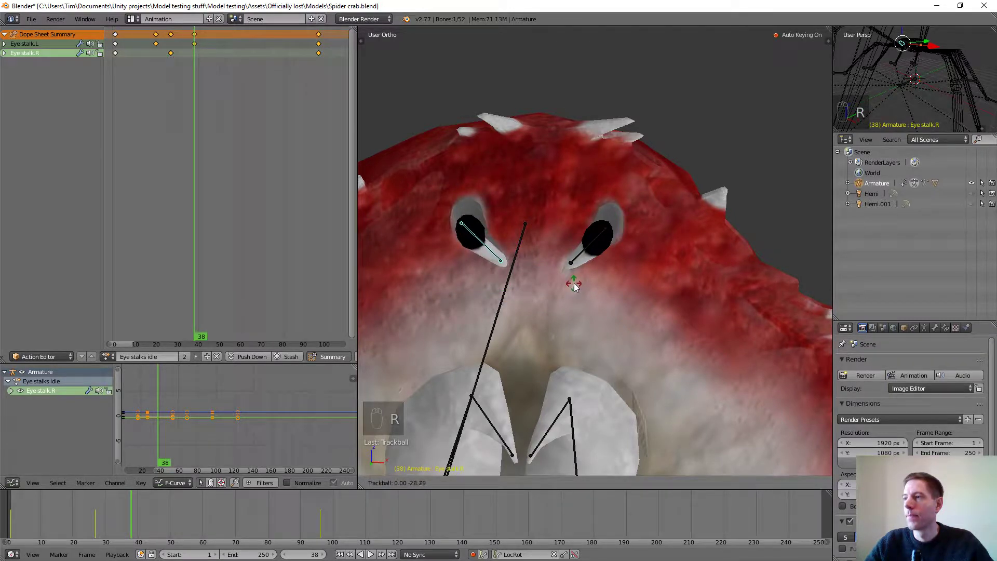
left_click(571, 283)
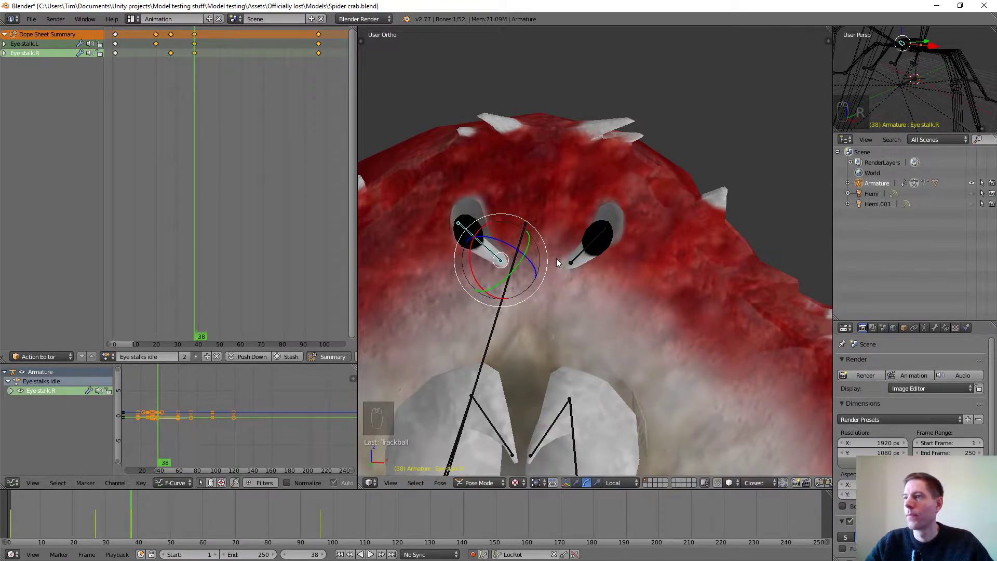
mouse_move(556, 257)
middle_mouse_down()
mouse_move(537, 309)
mouse_move(579, 274)
mouse_move(571, 270)
middle_mouse_up()
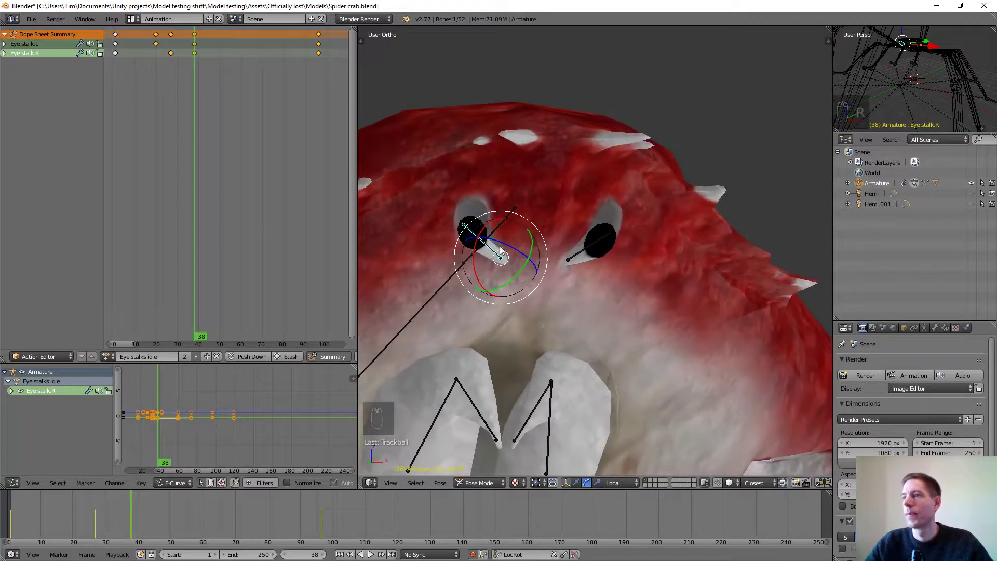
Step: Move the Eye stalk.R keyframe at frame 38 to about frame 42, and scrub the animation from its start to frame 23
right_click(194, 54)
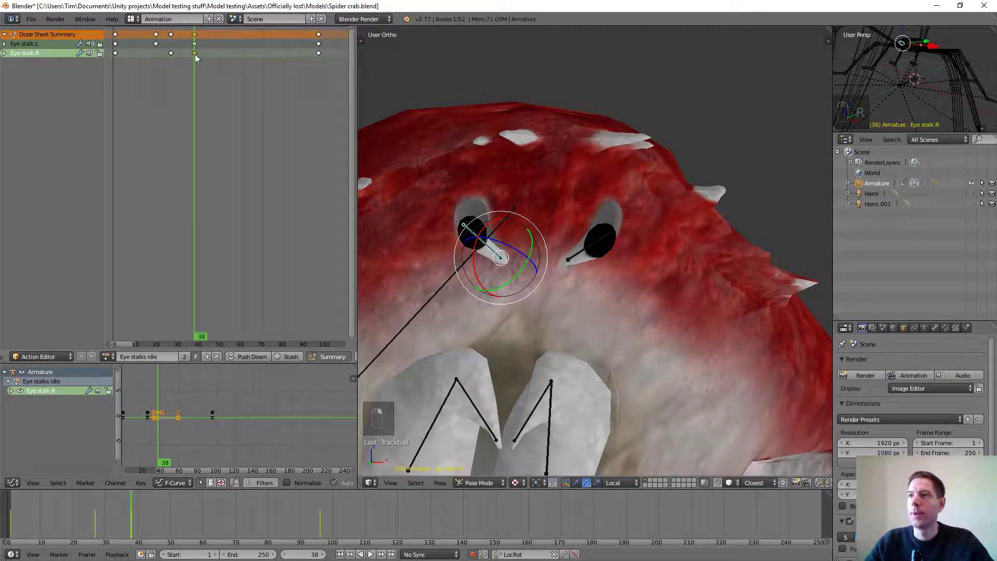
key("g")
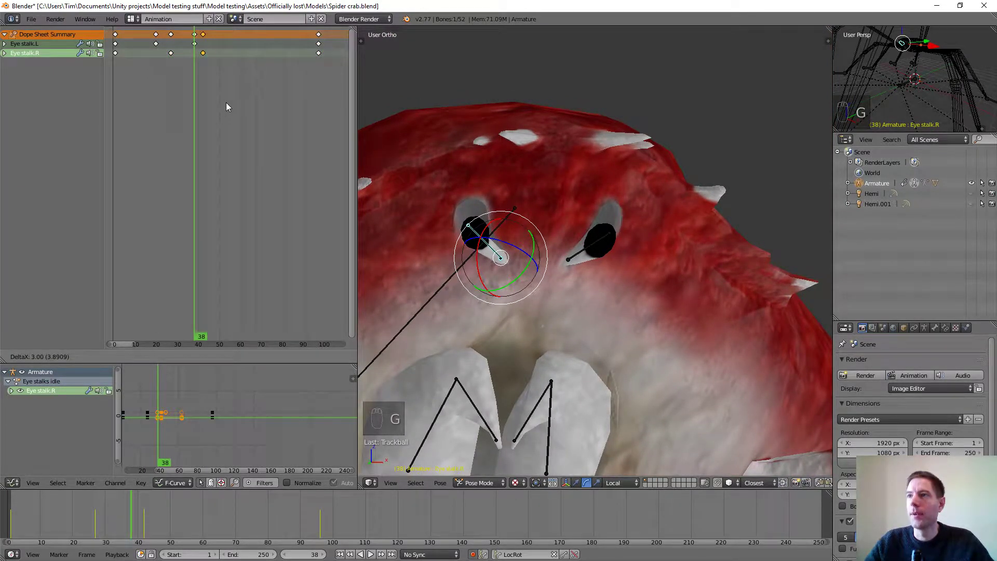
left_click(226, 102)
key("shift+alt+a")
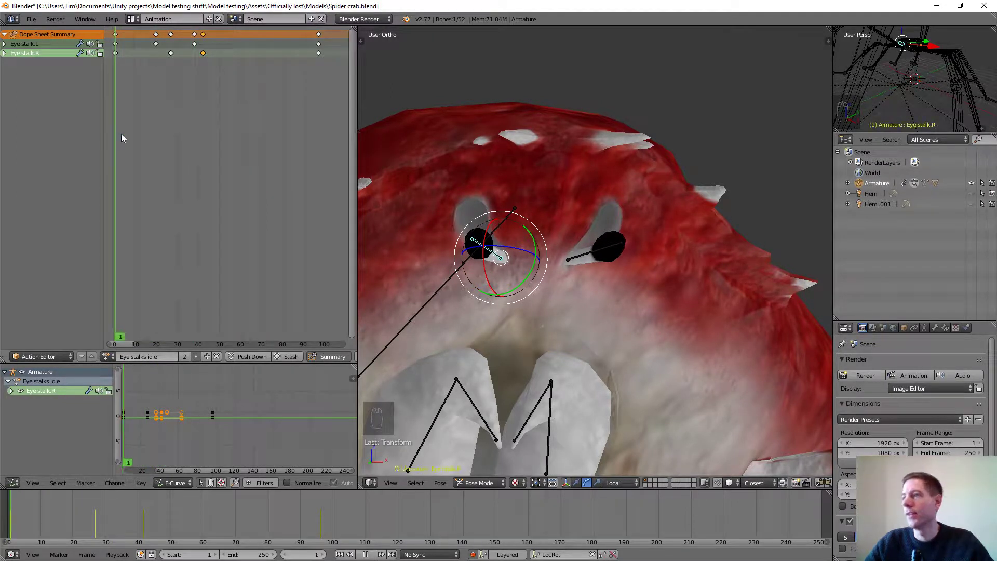
left_click_drag(120, 133, 163, 172)
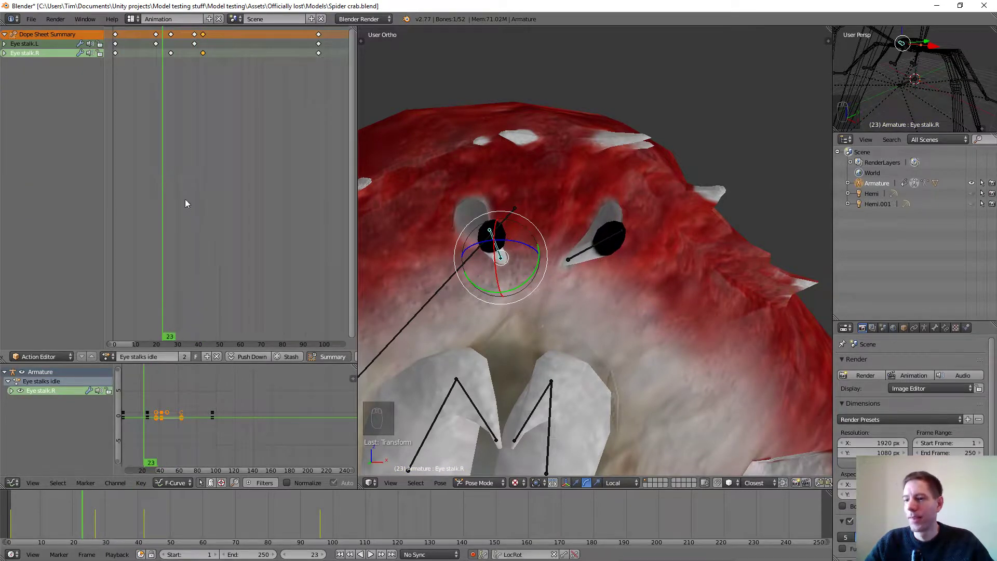
key("alt+a")
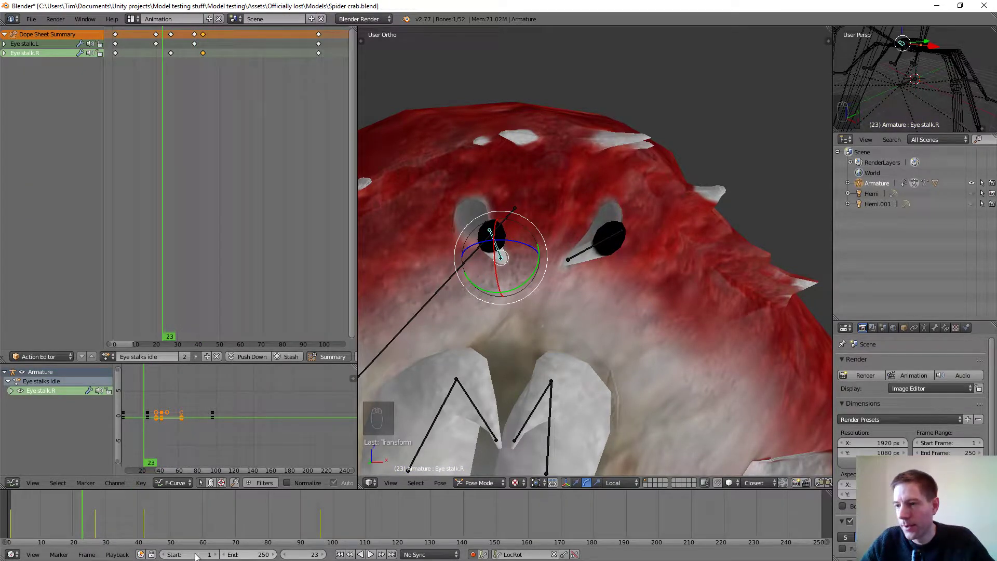
Step: Set the end frame of the animation range to 96
left_click(233, 555)
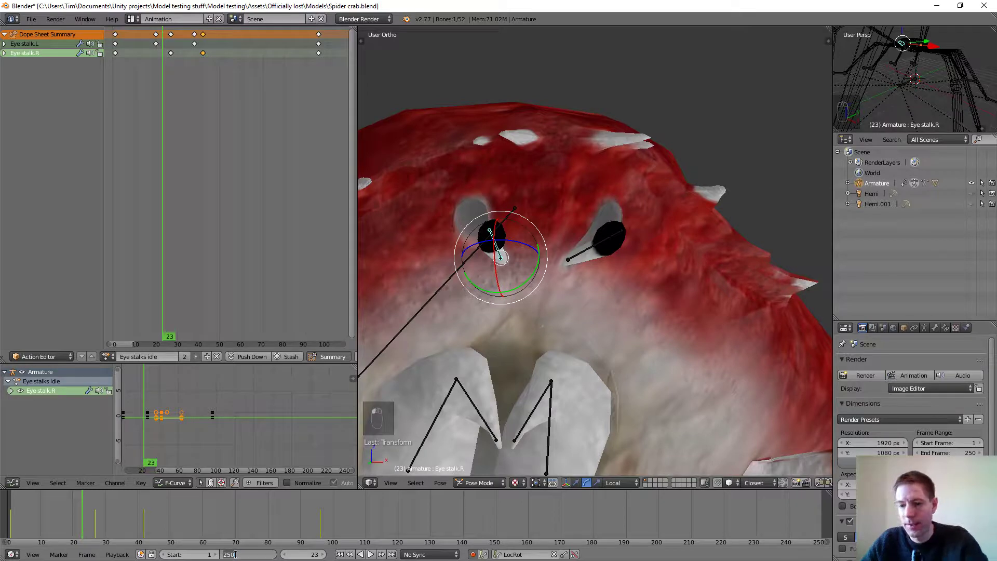
type("96")
key("Return")
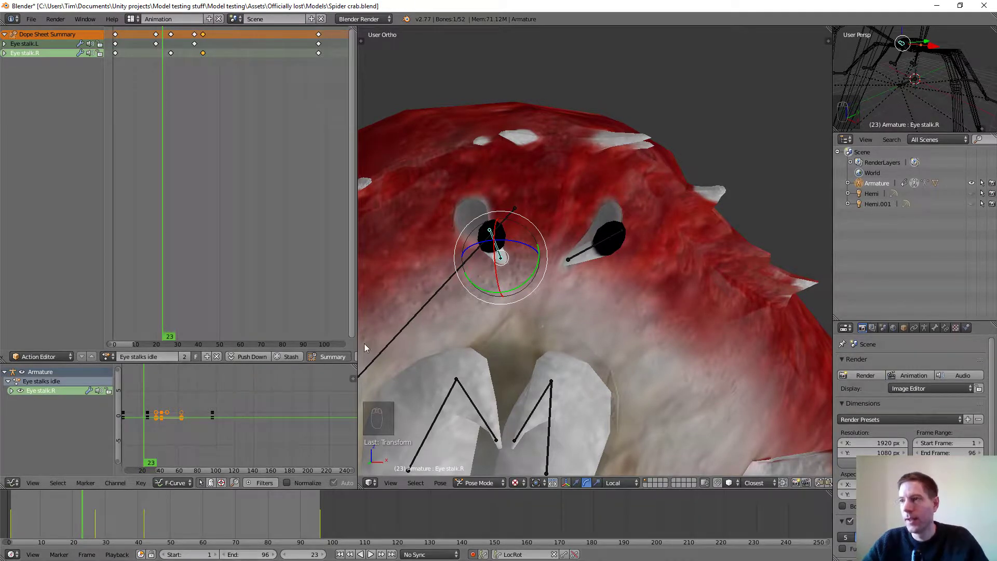
Step: Deselect all bones and play the looping eye stalk animation with the crab's whole front in view, stopping at frame 86
scroll(540, 263, "down", 4)
middle_click_drag(597, 289, 579, 305)
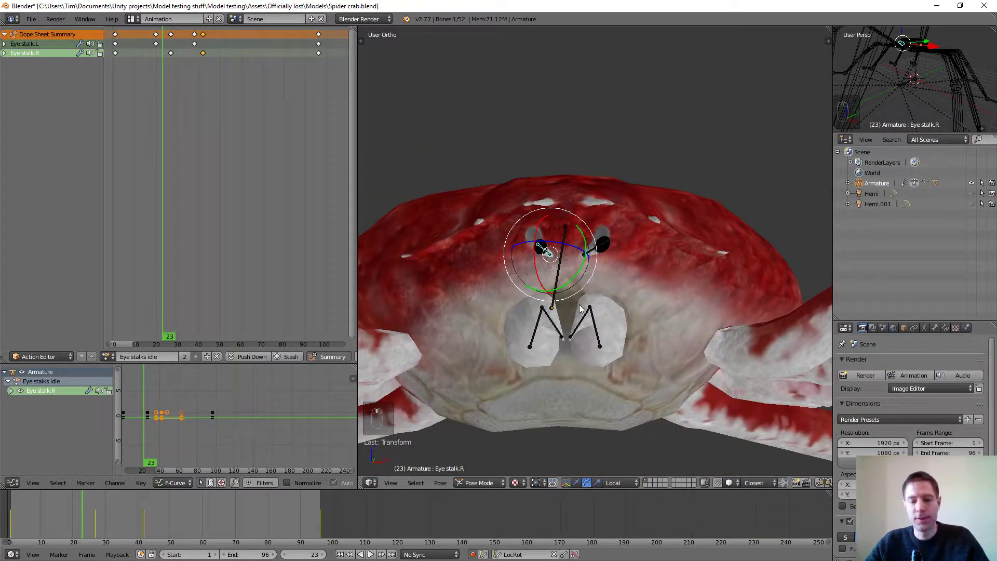
key("a")
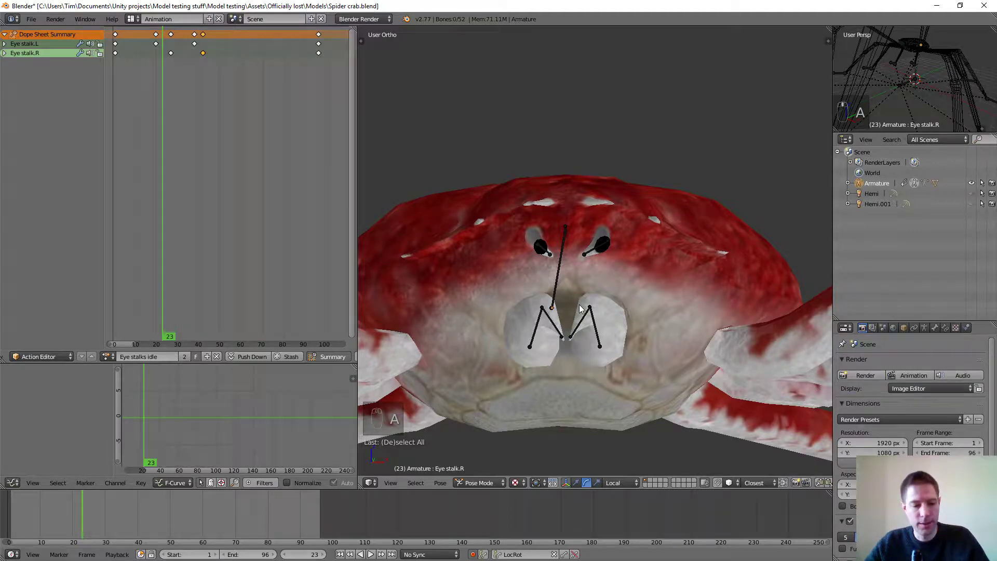
key("alt+a")
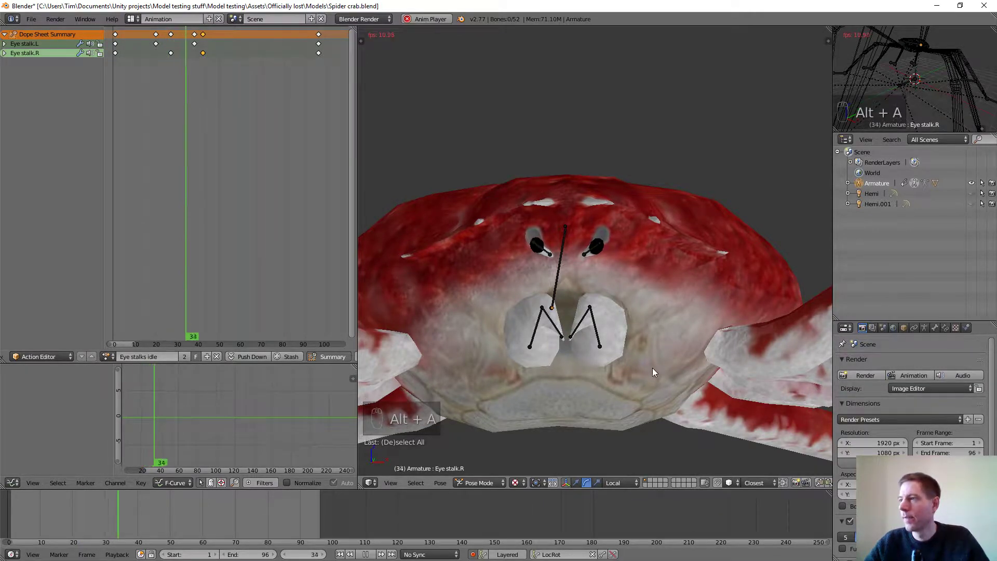
middle_click_drag(652, 368, 630, 350)
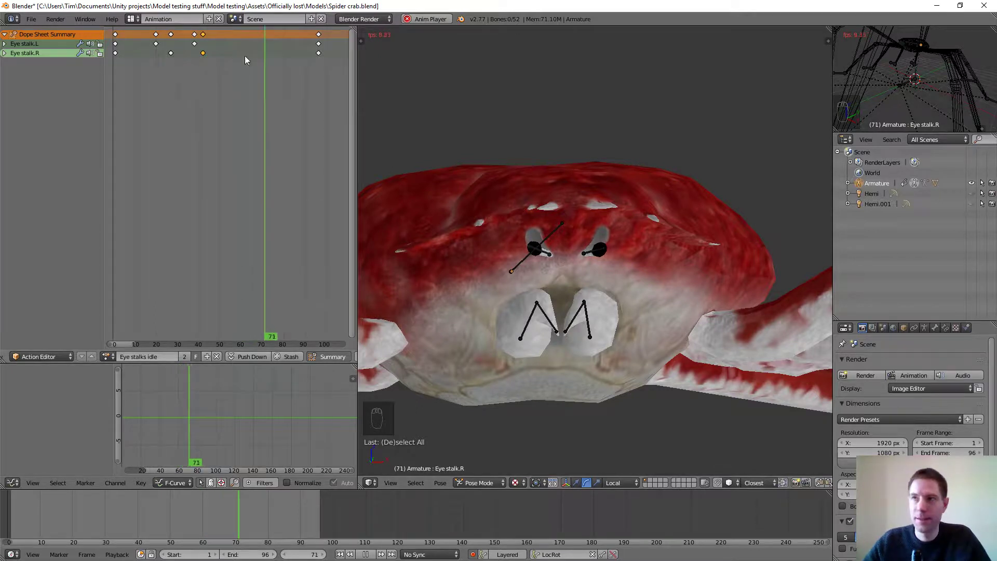
key("alt+a")
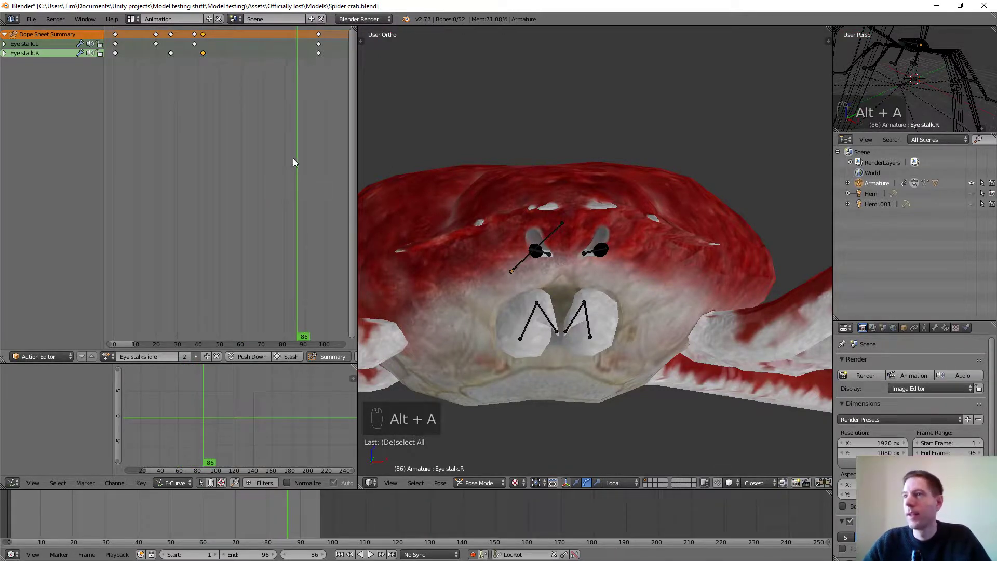
Step: At frame 54, select the Eye stalk.L bone and trackball-rotate it upward and outward to key its pose
left_click_drag(259, 163, 228, 162)
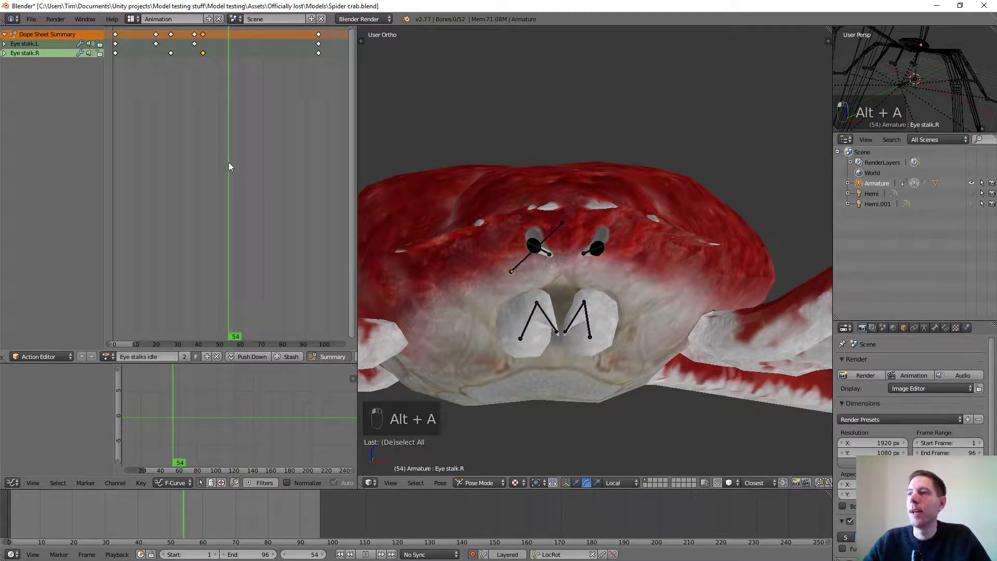
middle_click_drag(573, 285, 596, 279)
scroll(599, 257, "up", 4)
right_click(576, 260)
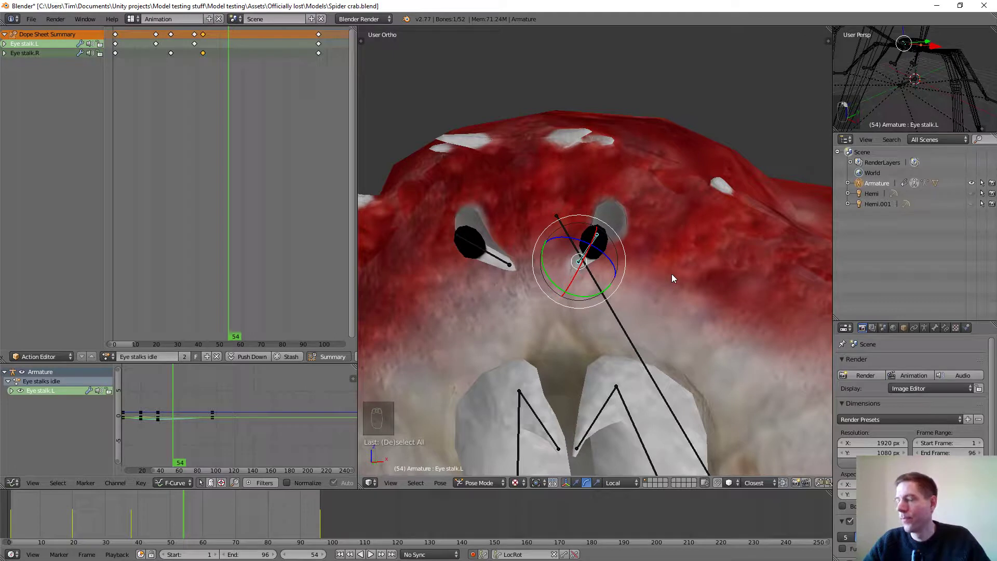
key("r")
key("r")
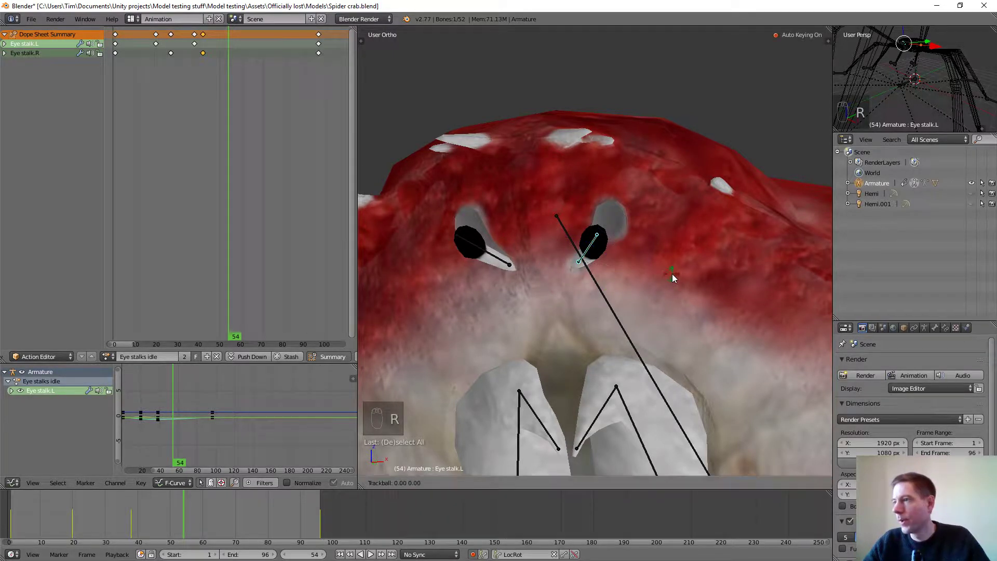
left_click(690, 243)
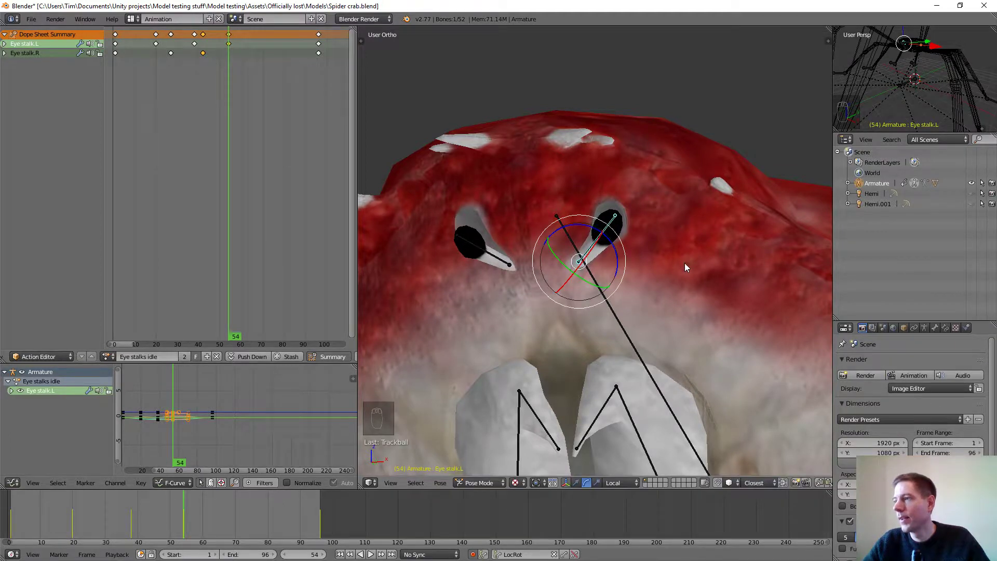
middle_click_drag(684, 263, 711, 266)
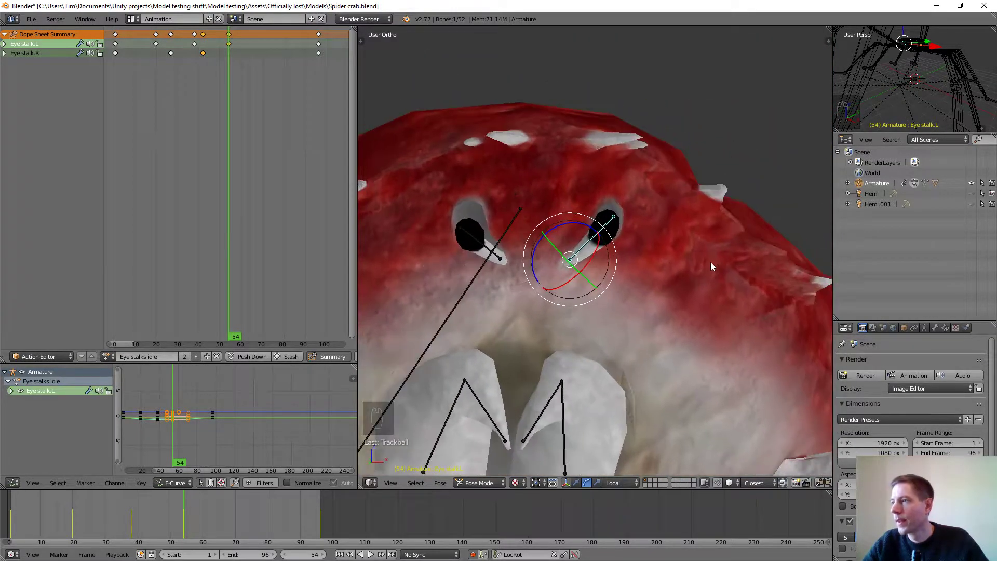
Step: At frame 54, select the Eye stalk.R bone and trackball-rotate it upward to key its pose
right_click(490, 254)
middle_click_drag(547, 294, 535, 298)
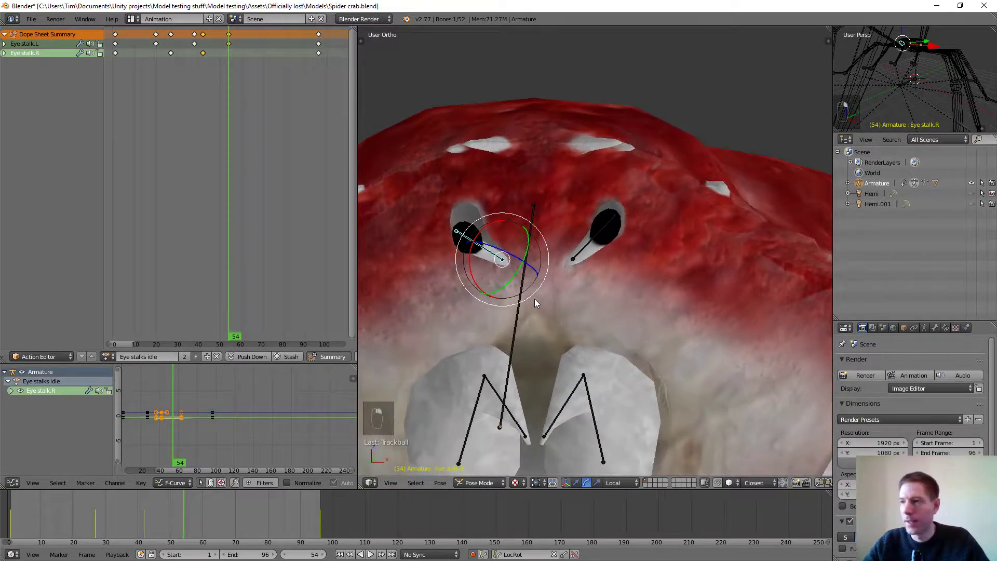
key("r")
key("r")
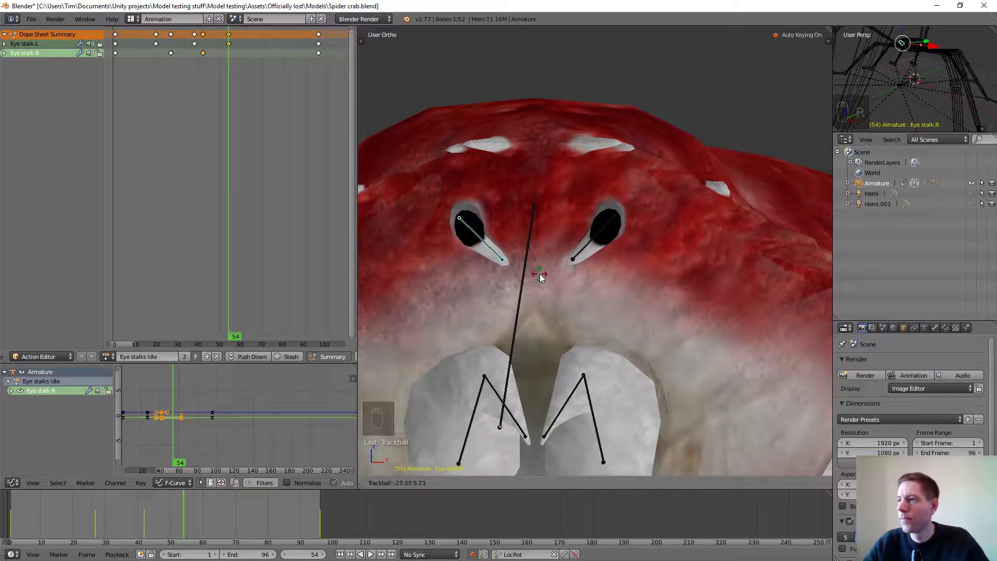
left_click(540, 273)
middle_click_drag(537, 296, 497, 273)
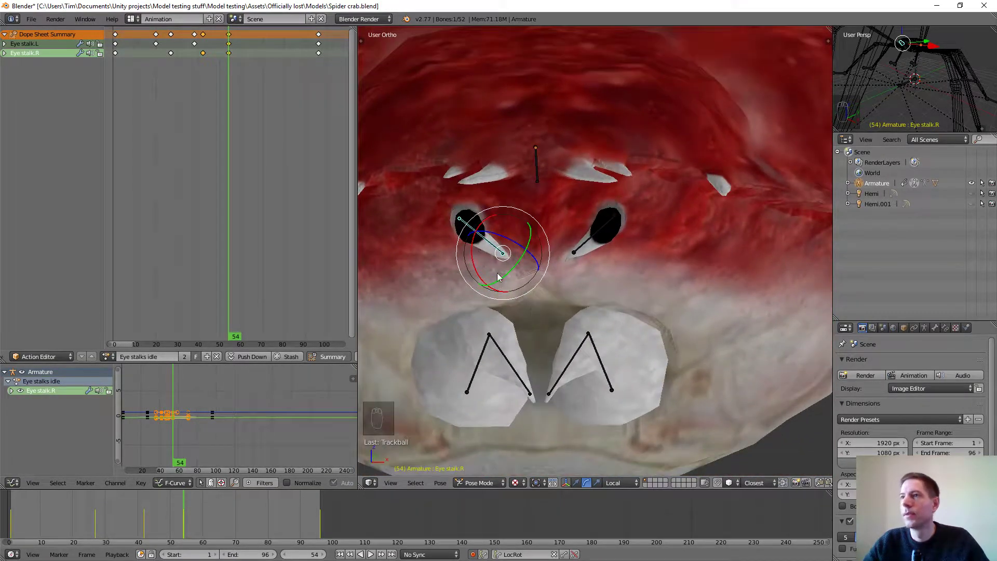
Step: Move the Eye stalk.R keyframe at frame 54 to about frame 60
right_click(229, 53)
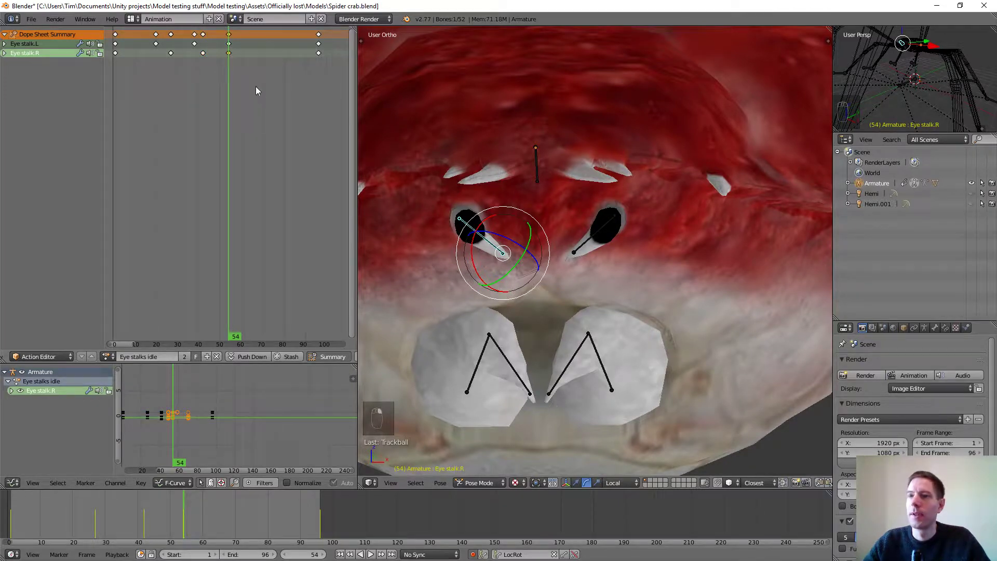
key("g")
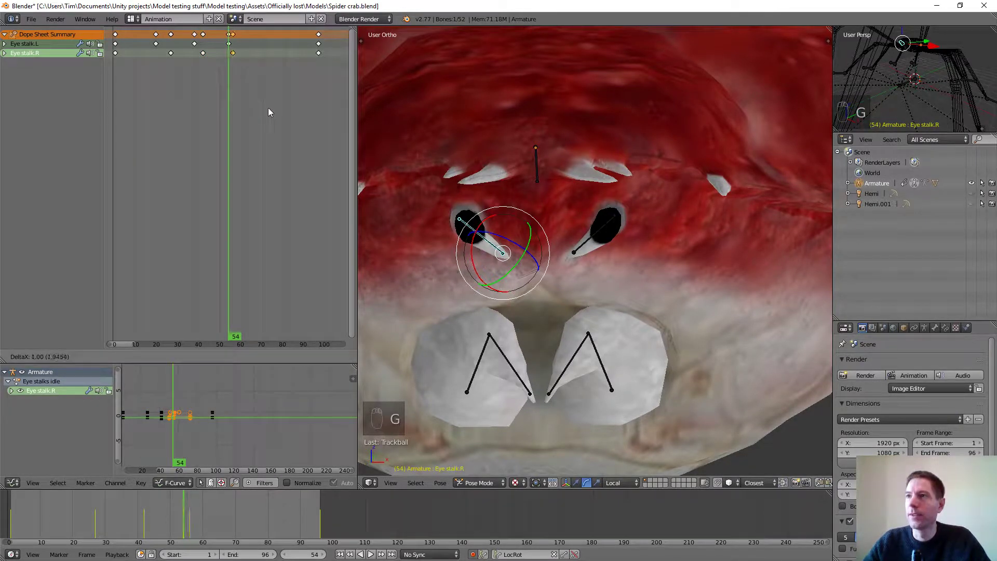
left_click(275, 112)
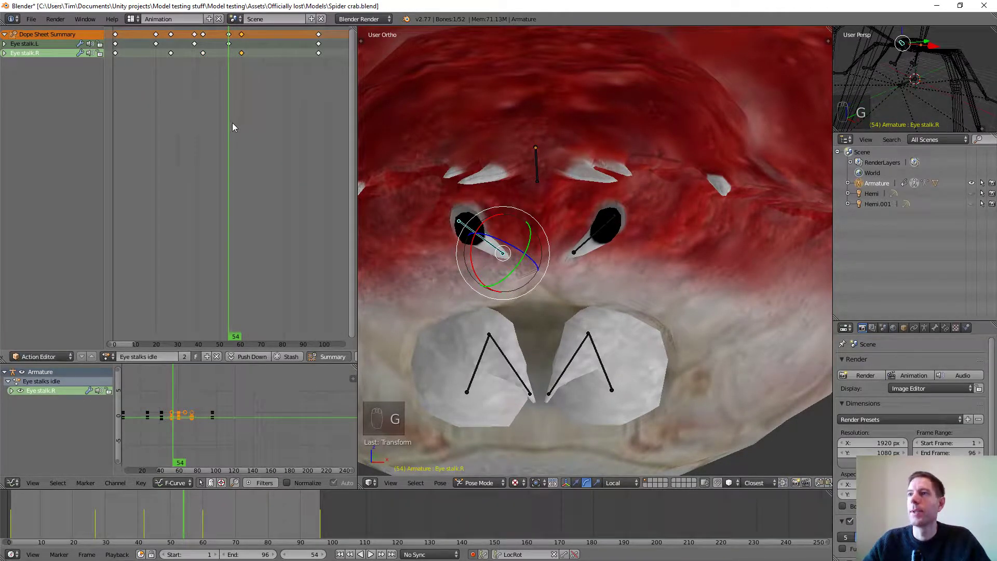
Step: Play the animation on to frame 70, select the Eye stalk.L bone and trackball-rotate it downward and outward to key its pose
key("alt+a")
key("alt+a")
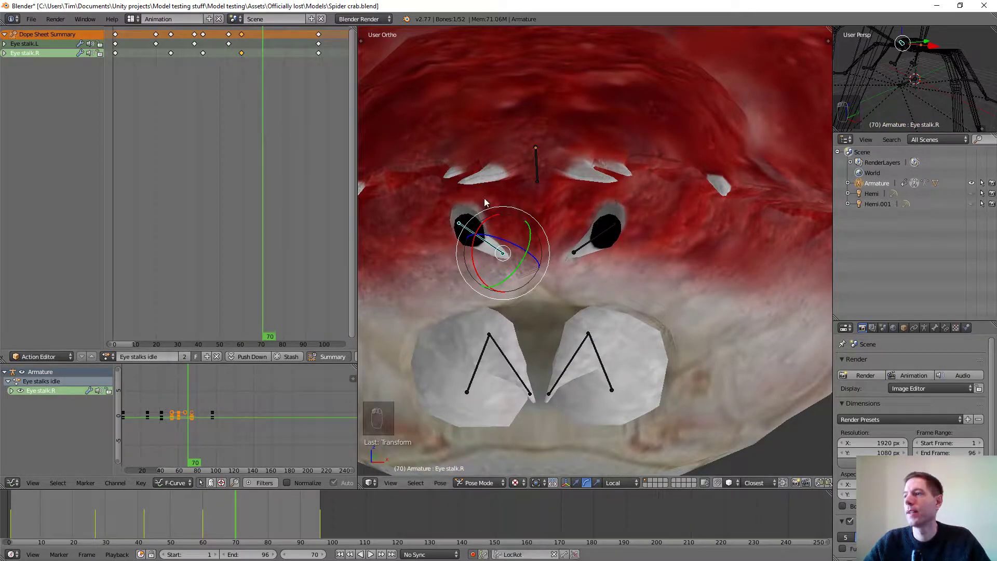
middle_click_drag(569, 262, 591, 248)
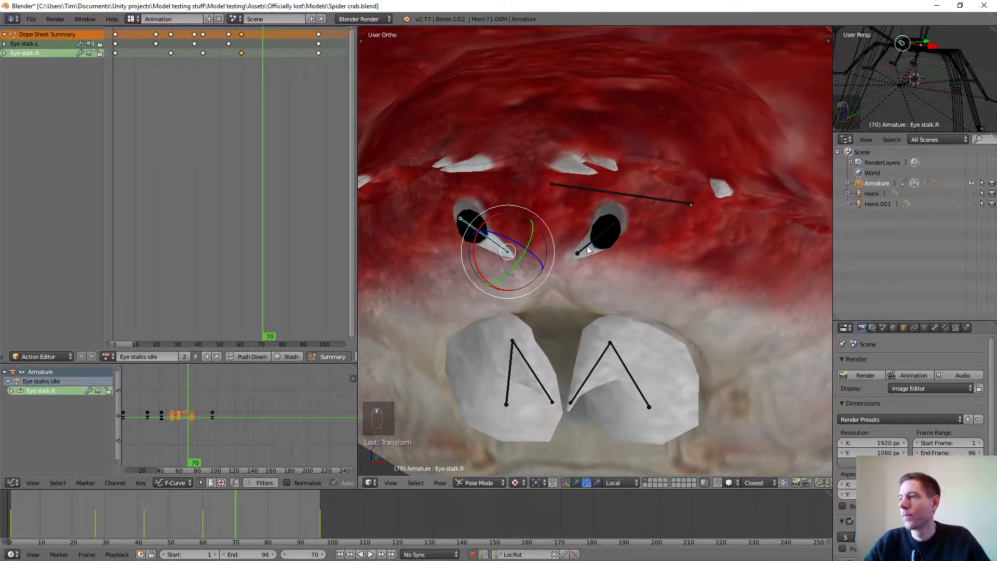
right_click(588, 251)
middle_click_drag(597, 296, 603, 296)
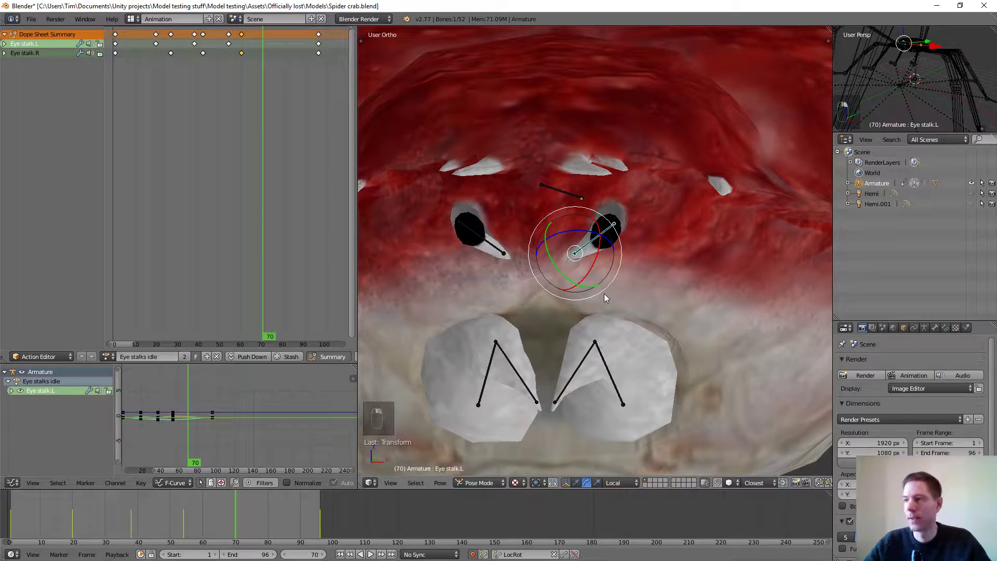
key("g")
key("Escape")
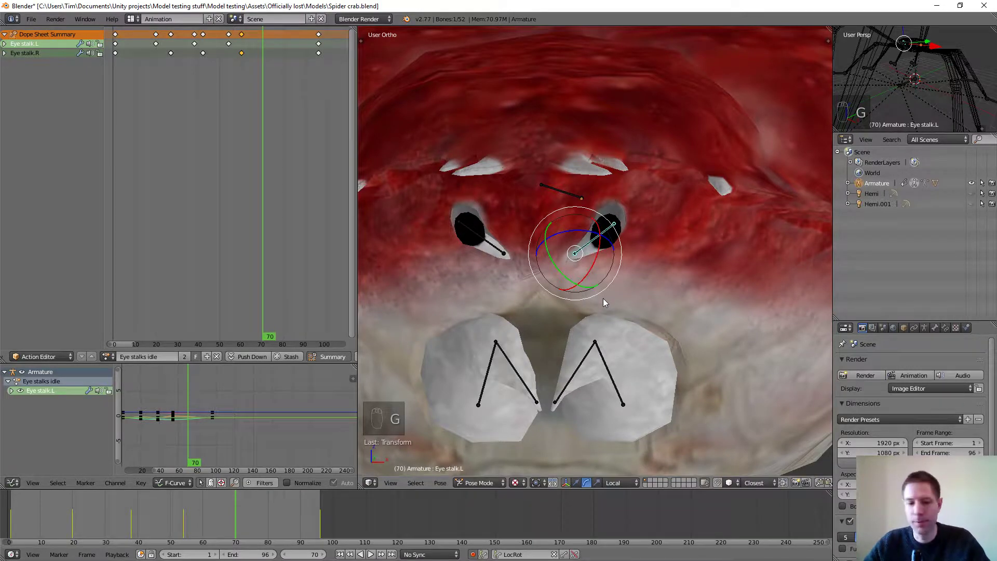
key("r")
key("r")
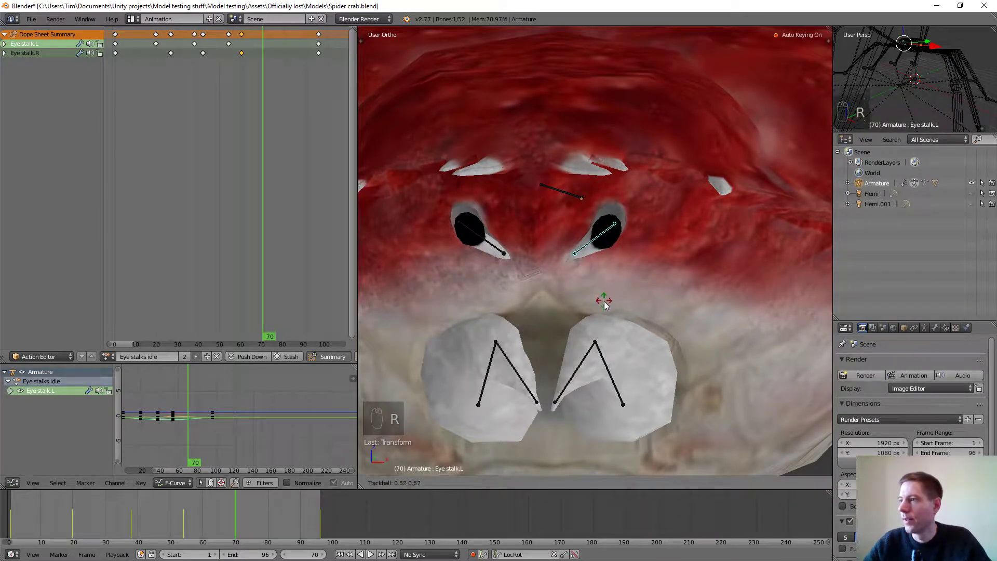
left_click(620, 327)
Step: At frame 70, select the Eye stalk.R bone and trackball-rotate it downward and slightly inward to key its pose
right_click(495, 250)
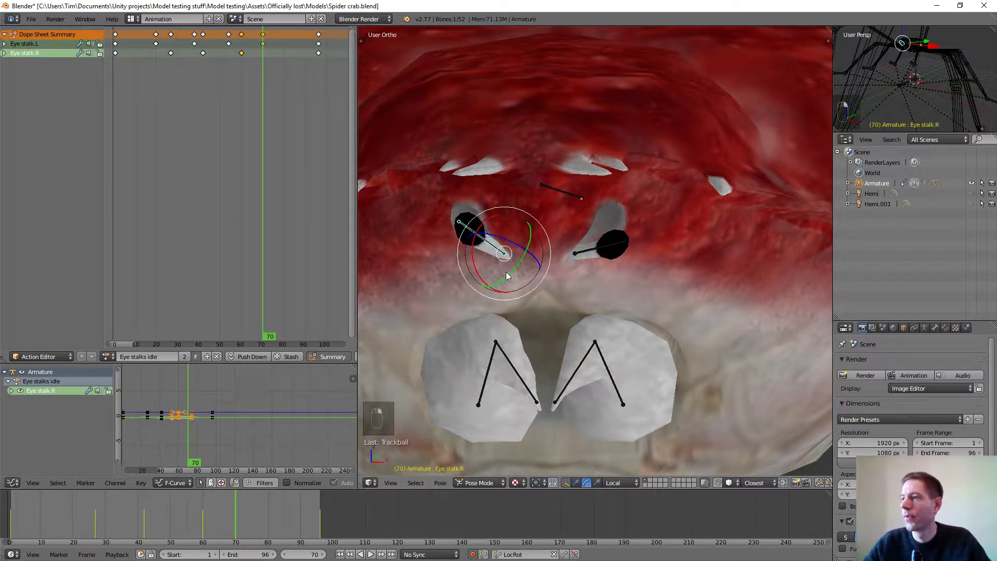
key("r")
key("r")
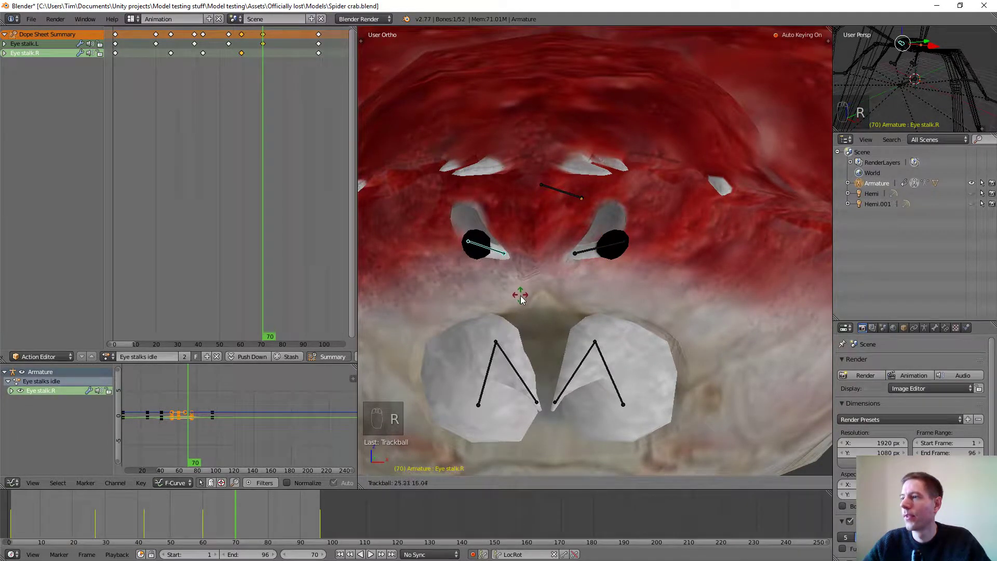
left_click(520, 295)
middle_click_drag(544, 290, 514, 276)
Step: Scrub to frame 82, select the Eye stalk.L bone and trackball-rotate it inward to key its pose
left_click_drag(264, 139, 287, 141)
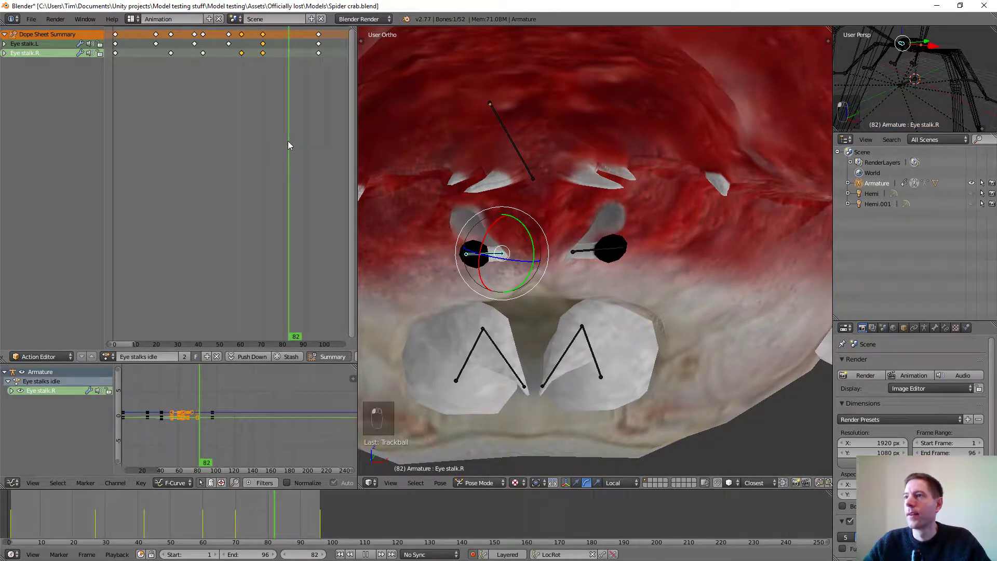
right_click(585, 252)
middle_click_drag(591, 257, 613, 246)
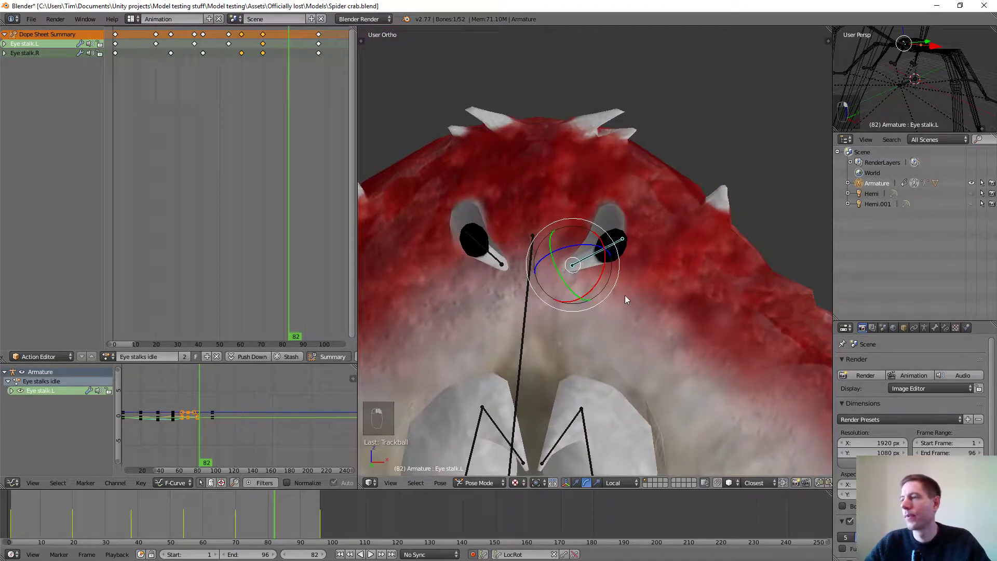
key("r")
key("r")
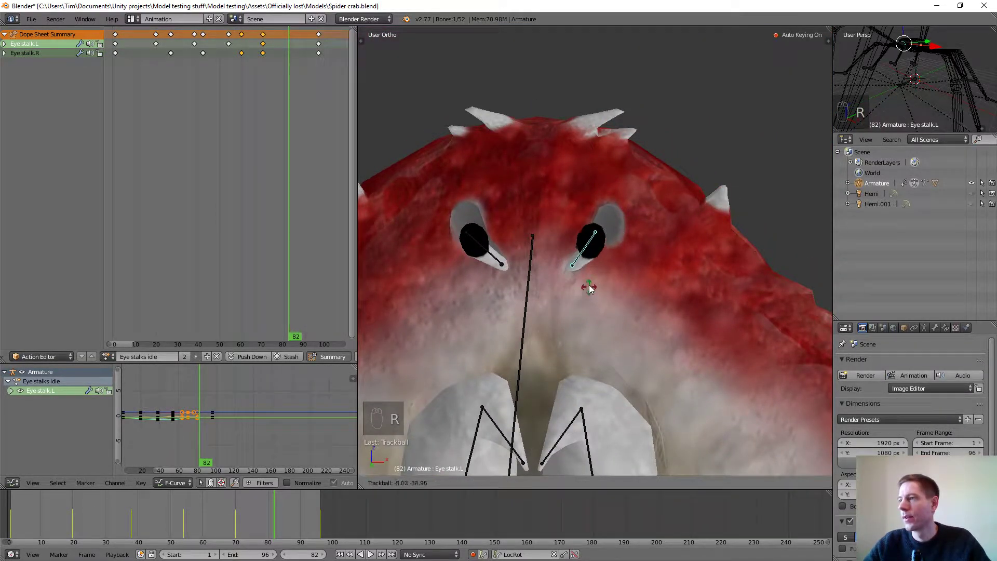
left_click(588, 285)
Step: At frame 82, select the Eye stalk.R bone and trackball-rotate it outward to key its pose
middle_click_drag(550, 307, 532, 274)
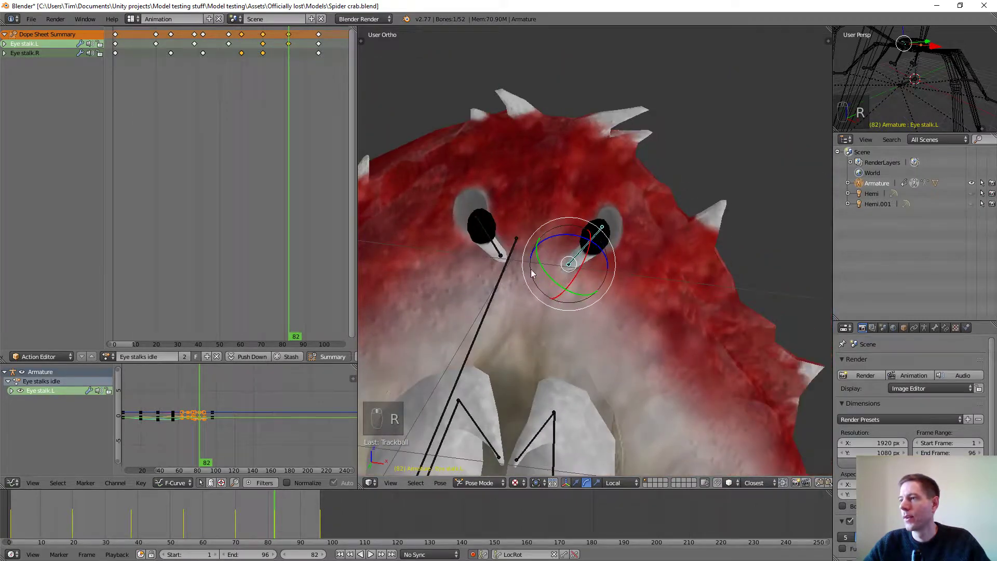
right_click(499, 248)
key("r")
key("r")
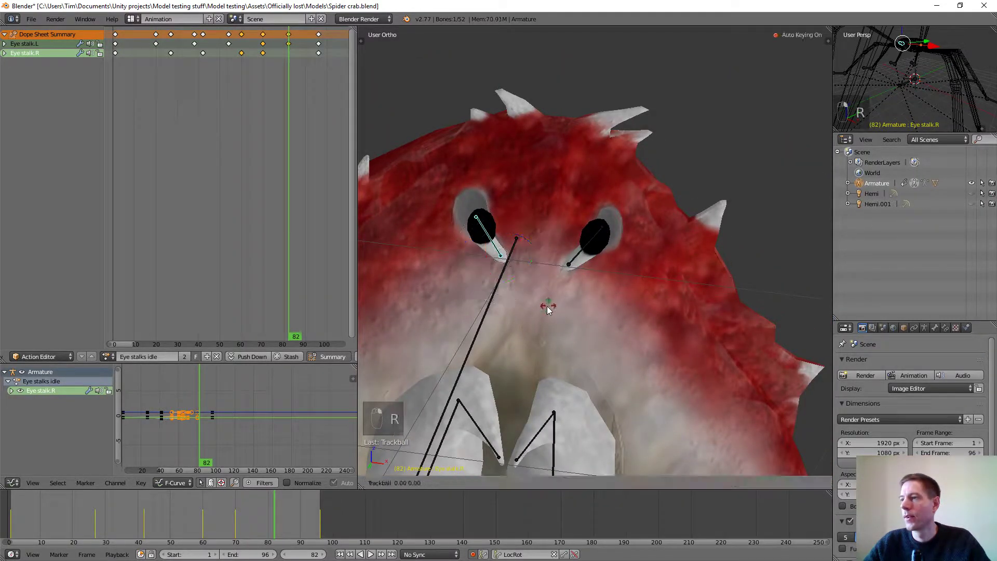
left_click(530, 320)
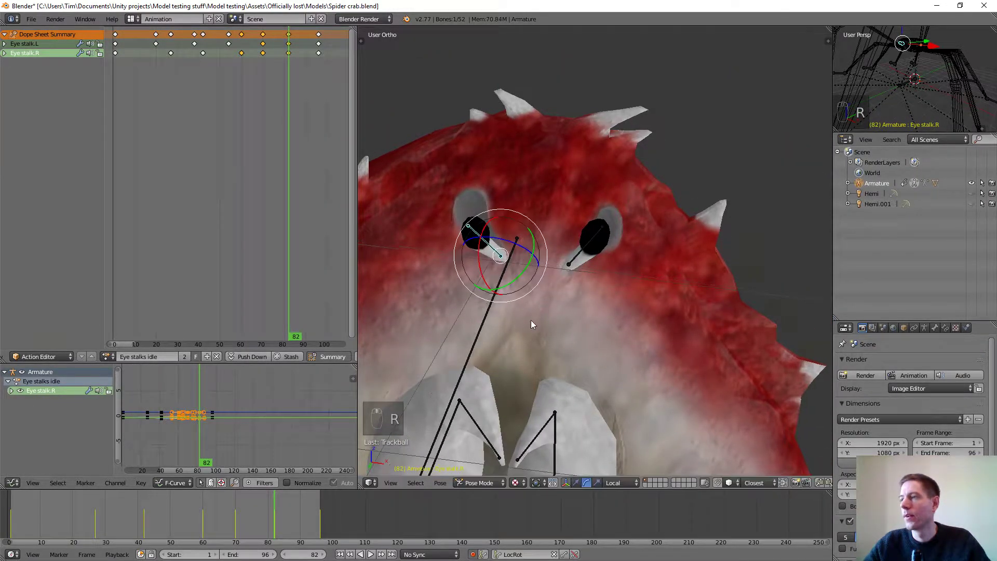
mouse_move(531, 320)
middle_mouse_down()
mouse_move(532, 357)
mouse_move(517, 330)
middle_mouse_up()
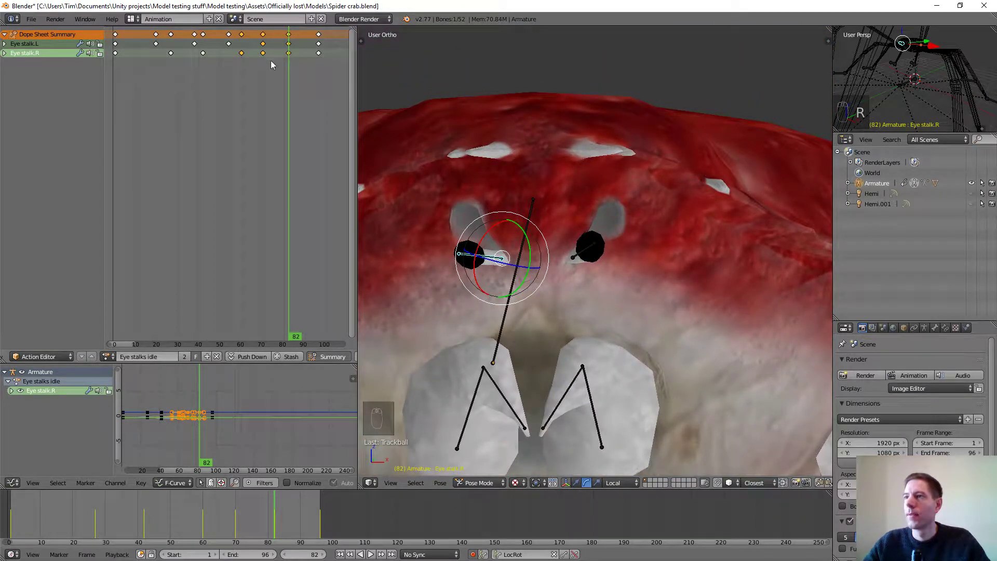
Step: Move the Eye stalk.R keyframe at frame 82 to about frame 85
right_click(288, 53)
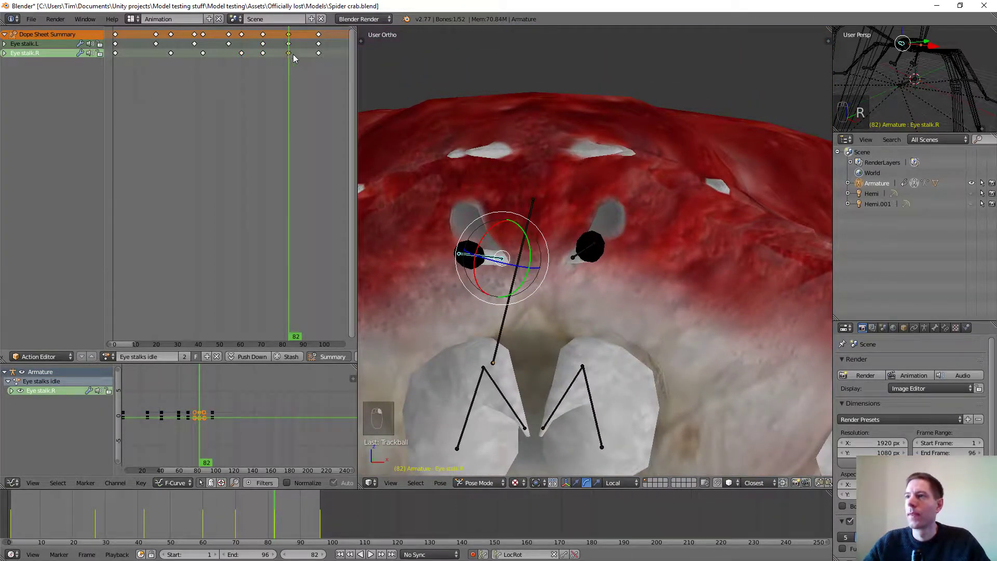
key("g")
left_click(308, 106)
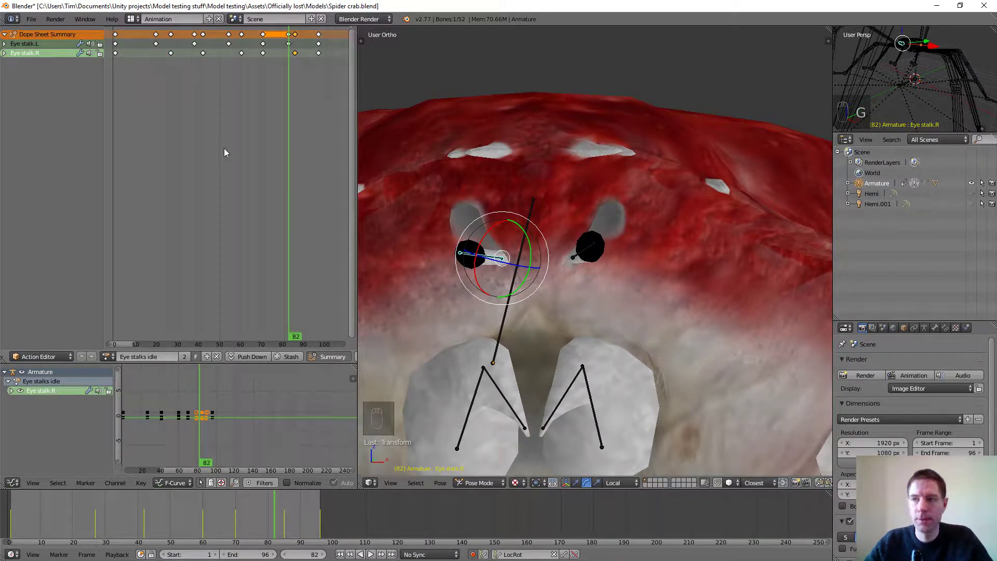
Step: Deselect all bones and show only the armature's second bone layer so the rig's bones are hidden
key("a")
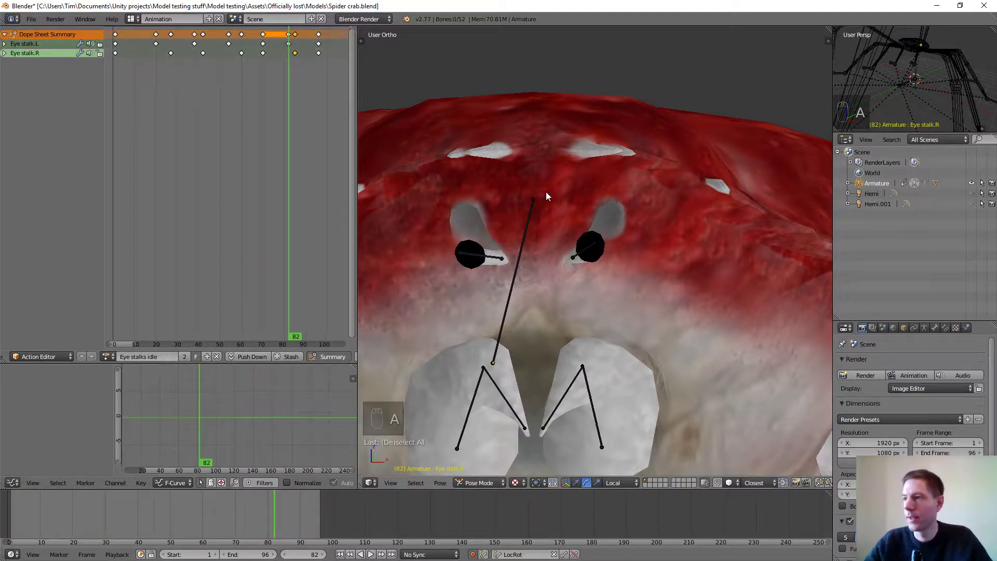
scroll(552, 187, "down", 3)
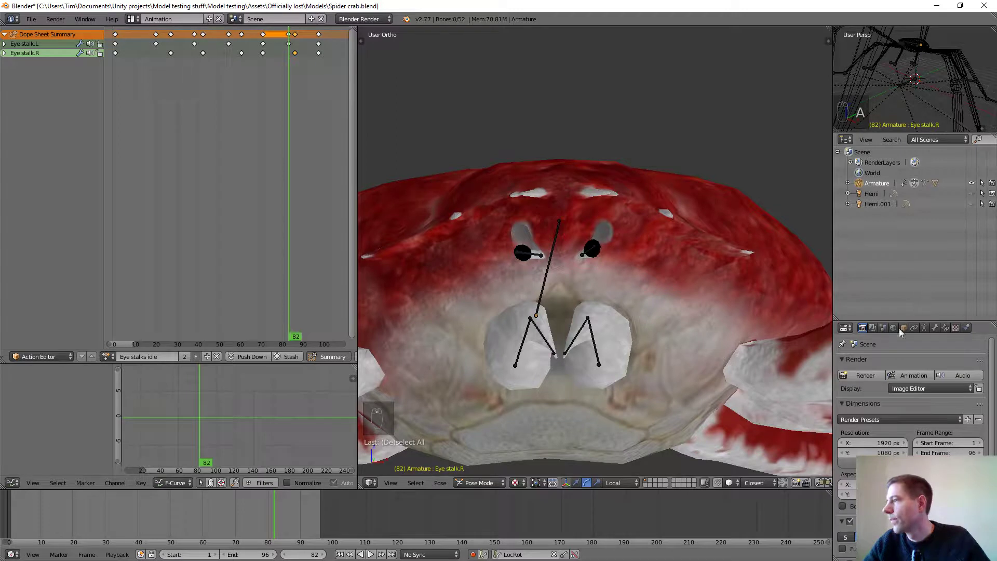
left_click(923, 328)
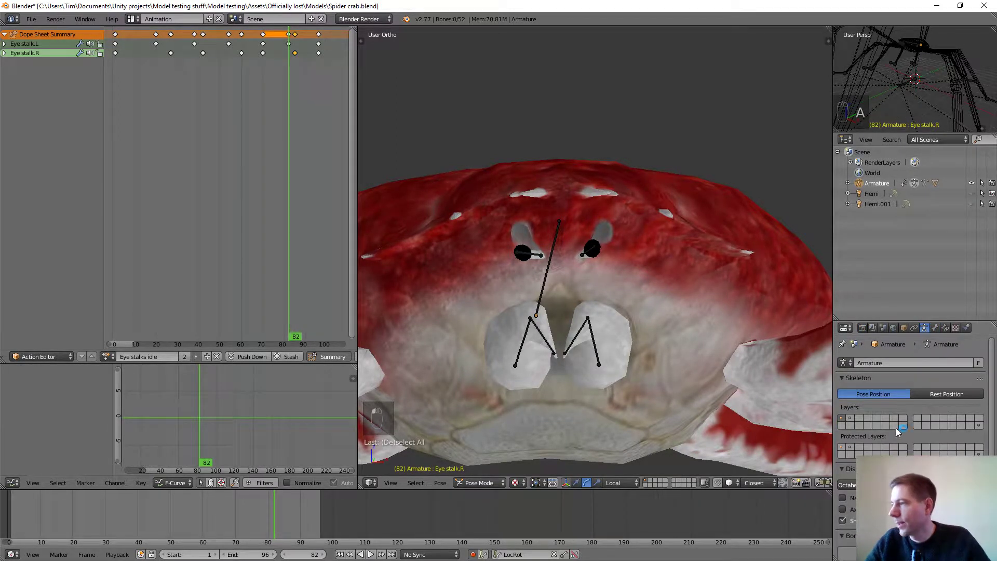
left_click(841, 419)
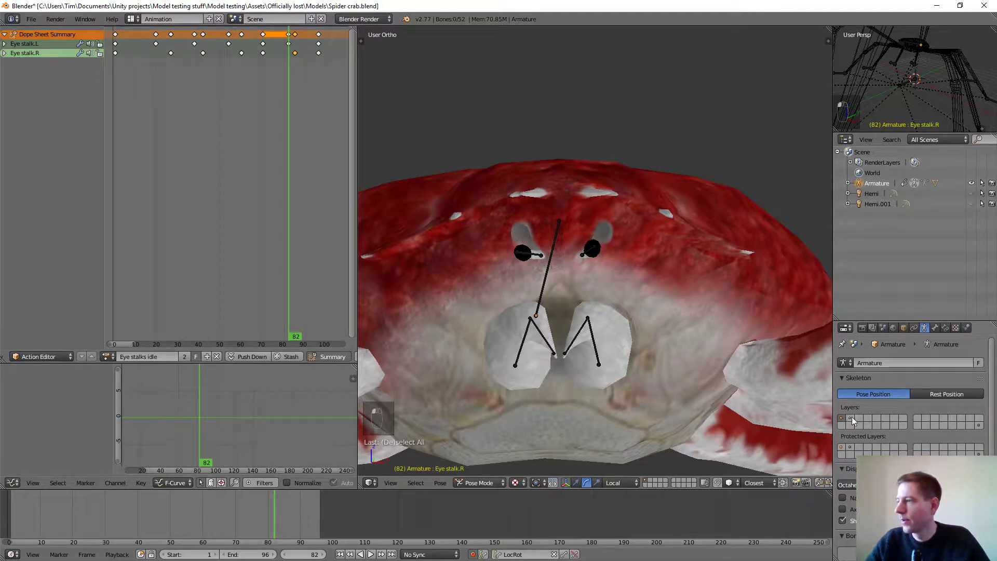
left_click(850, 417)
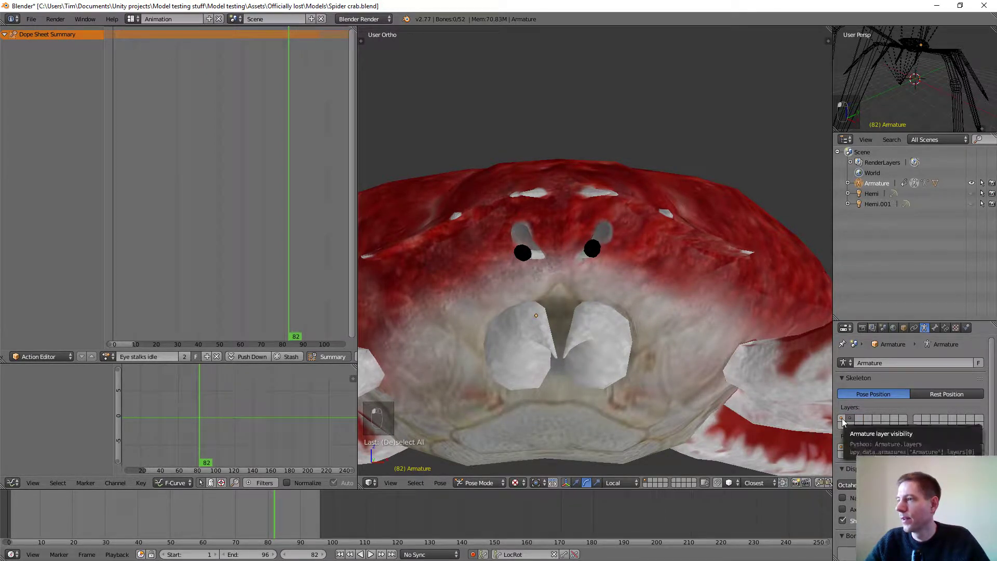
Step: Play the looping eye stalk animation without bones, examine it from several front angles, and stop at frame 84
key("alt+a")
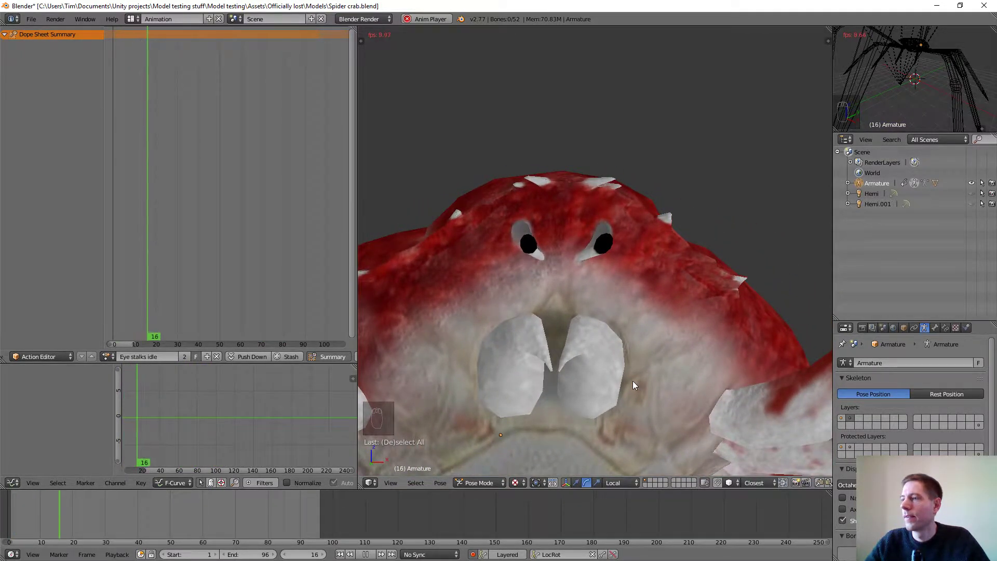
scroll(638, 366, "down", 3)
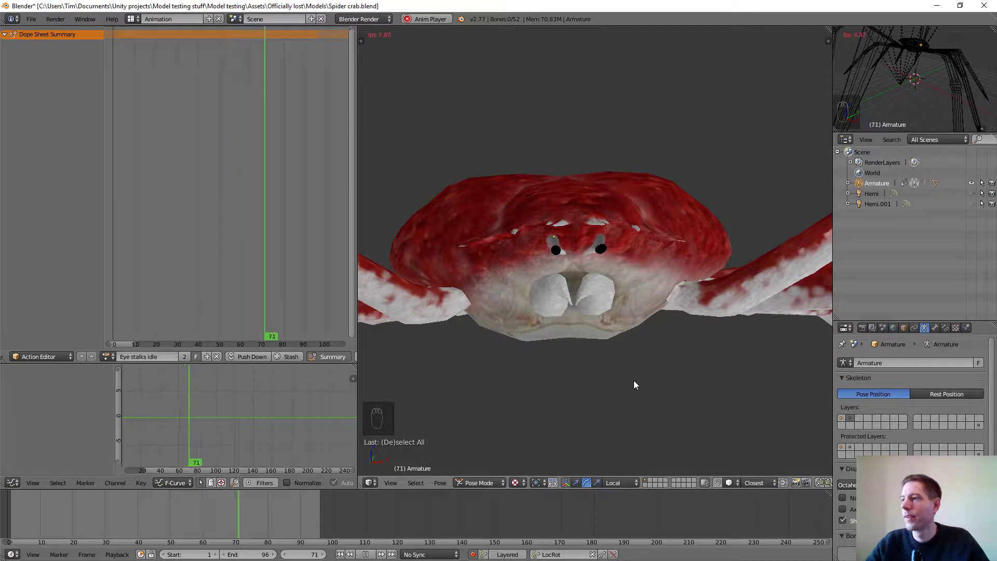
middle_click_drag(621, 383, 615, 358)
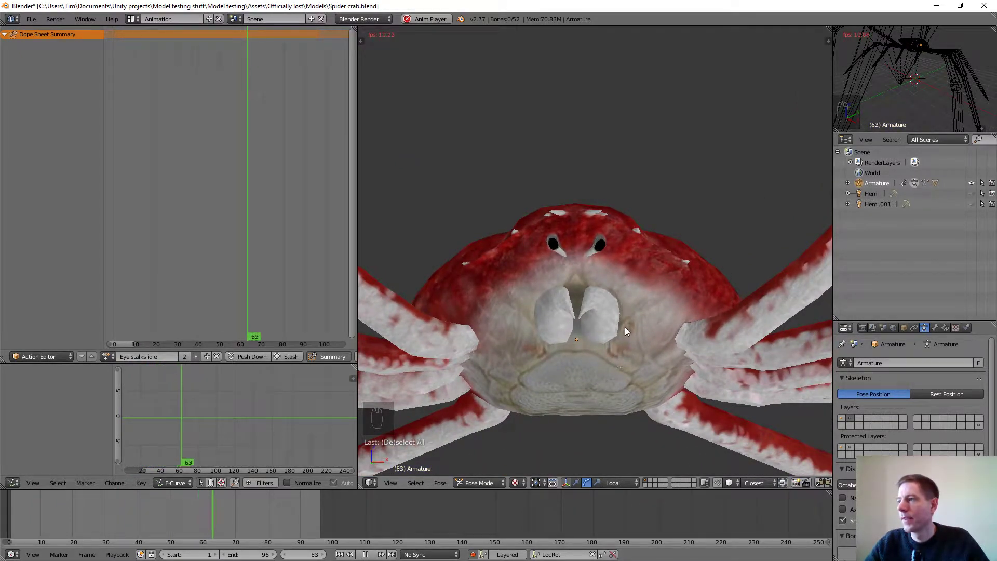
middle_click_drag(625, 326, 615, 361)
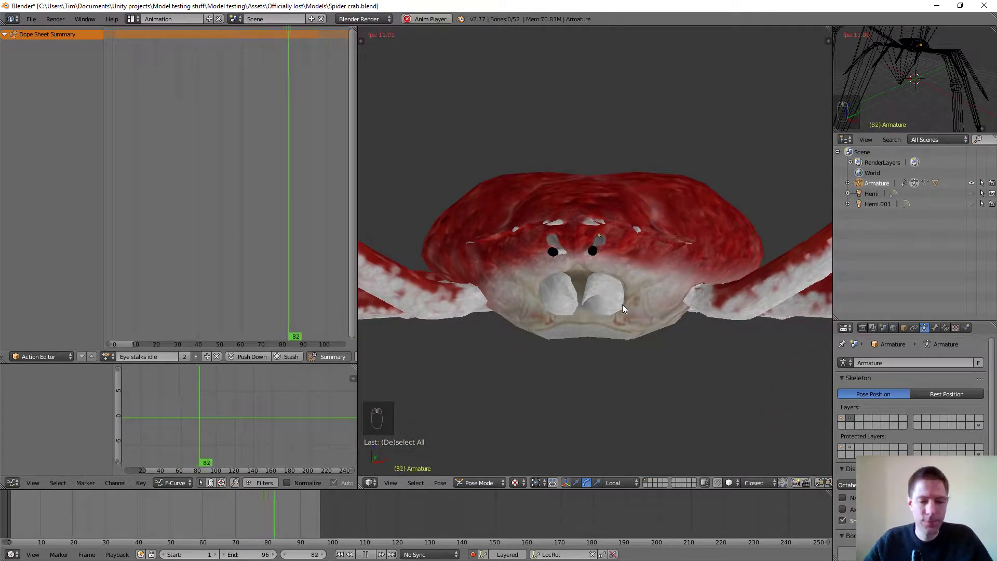
key("alt+a")
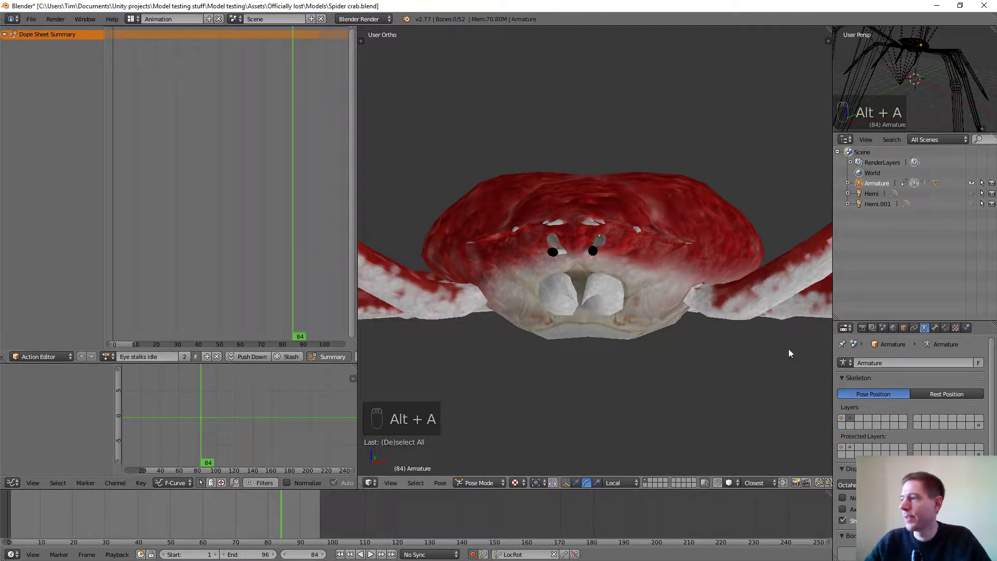
Step: Show only the armature's first bone layer to bring the rig's bones back, with the crab's face in closer view
left_click(840, 418)
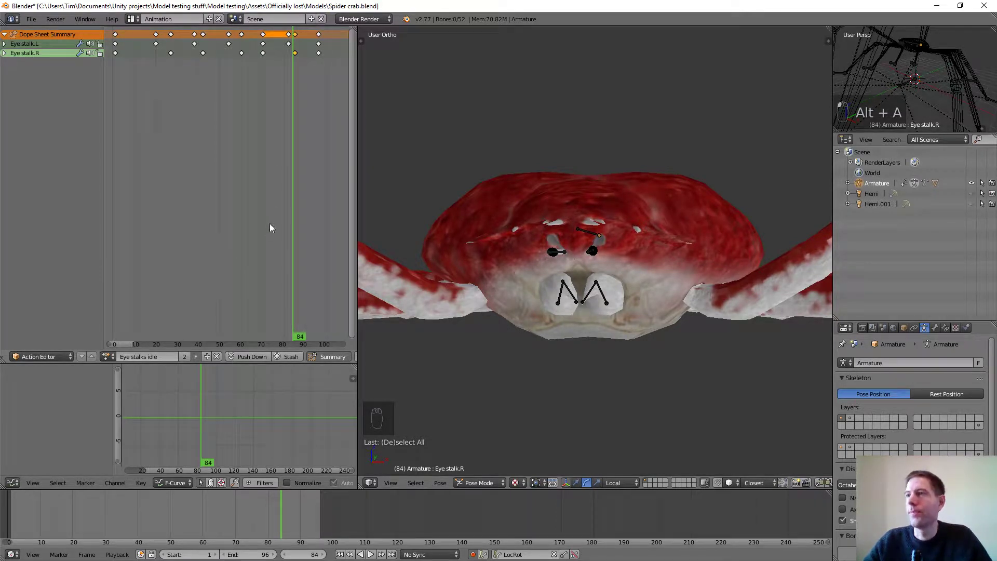
scroll(261, 210, "down", 2)
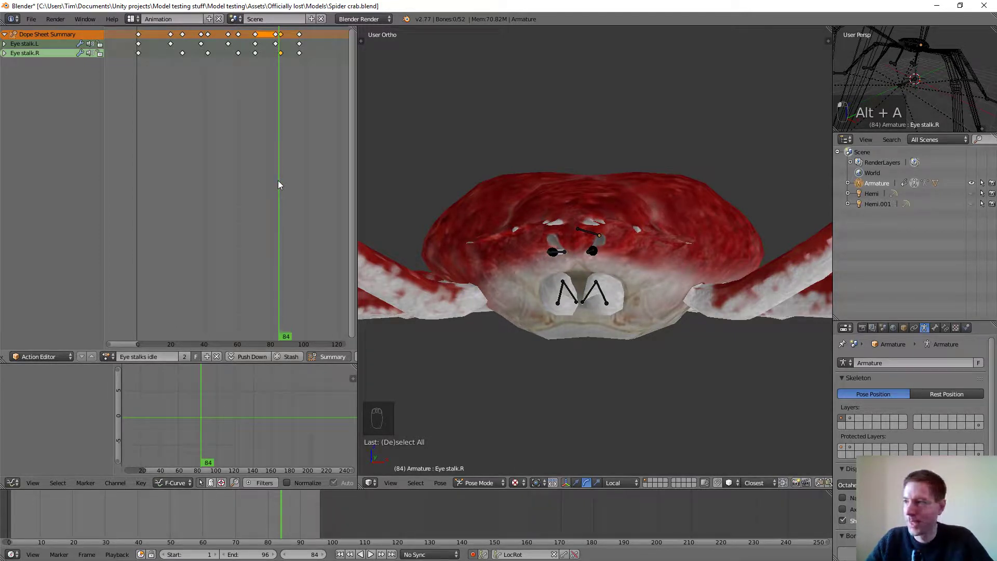
scroll(627, 235, "up", 2)
mouse_move(626, 235)
middle_mouse_down()
mouse_move(590, 266)
mouse_move(605, 269)
mouse_move(611, 234)
middle_mouse_up()
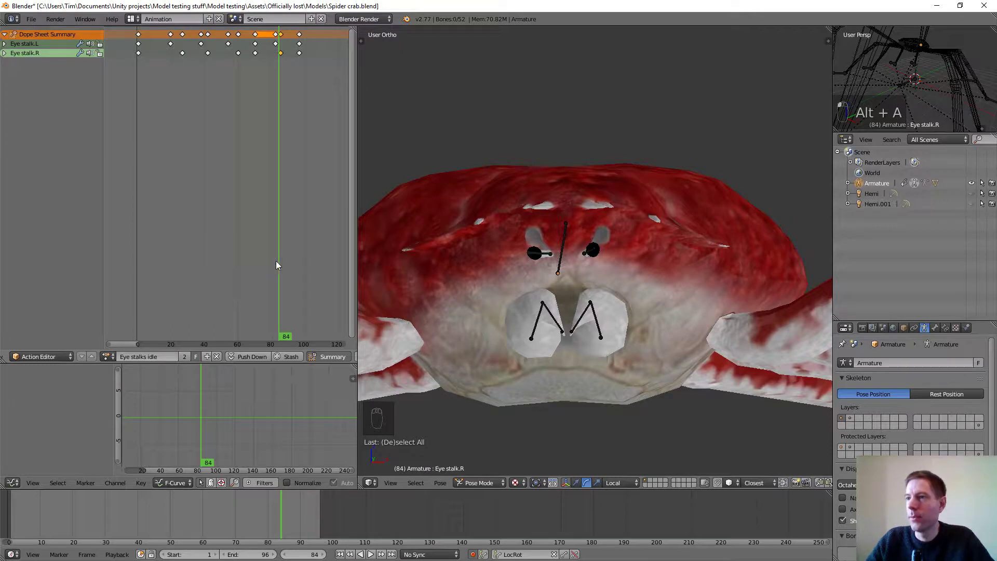
Step: Return to frame 1 and save the scene over the existing Spider crab.blend file
left_click_drag(235, 266, 138, 257)
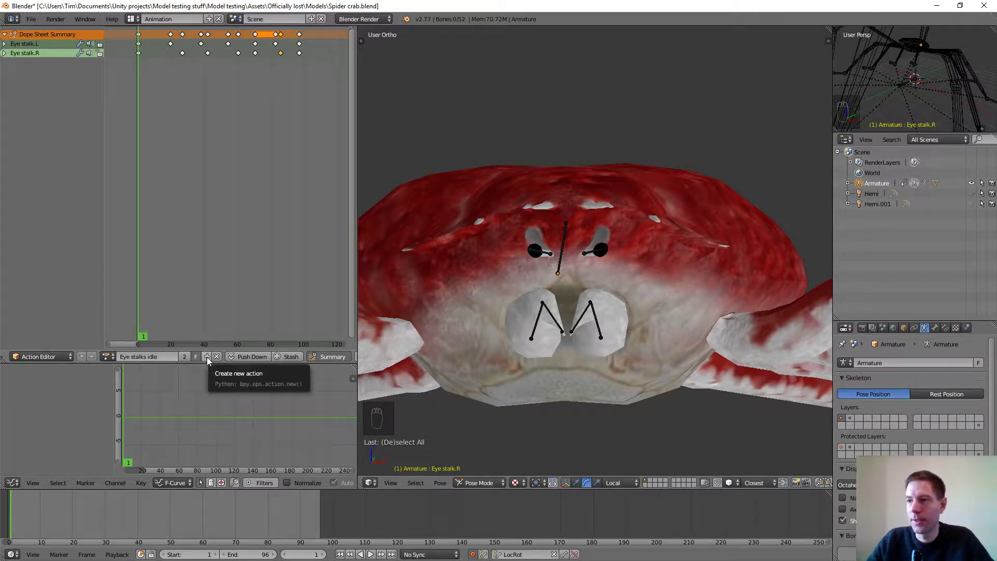
key("ctrl+s")
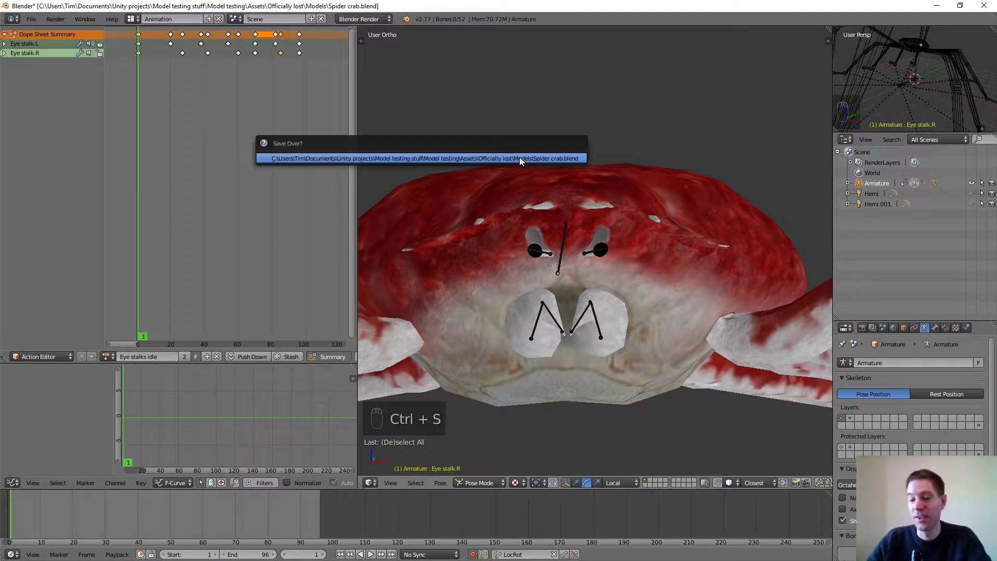
left_click(519, 157)
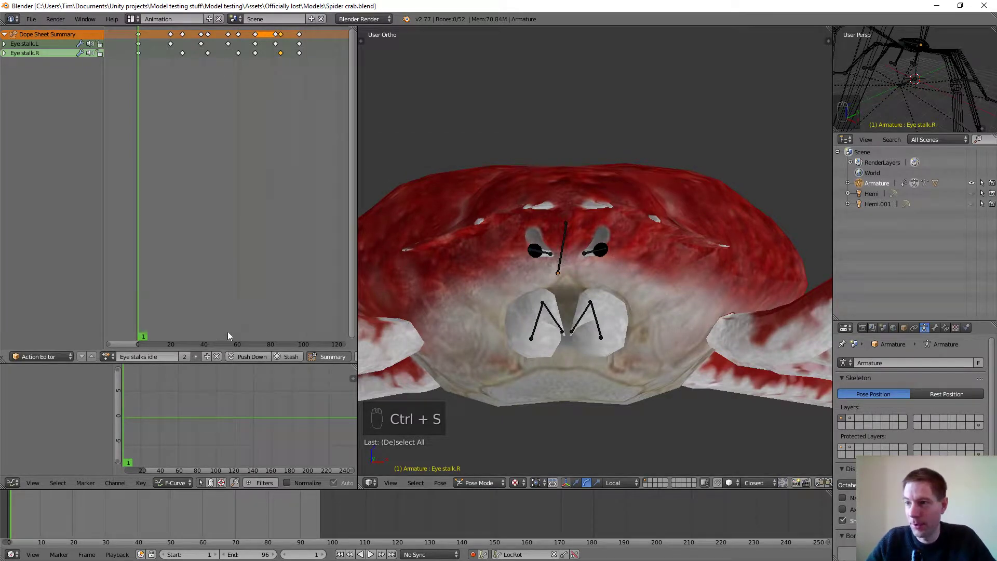
Step: Create a new armature action named "Mandibles chewing" and give it a fake user so it is kept
left_click(207, 357)
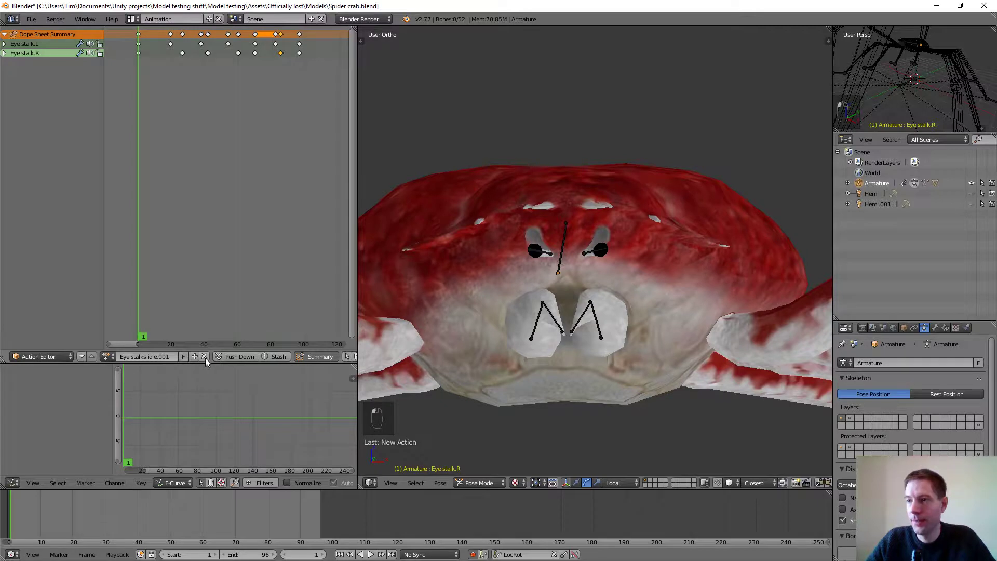
left_click(173, 356)
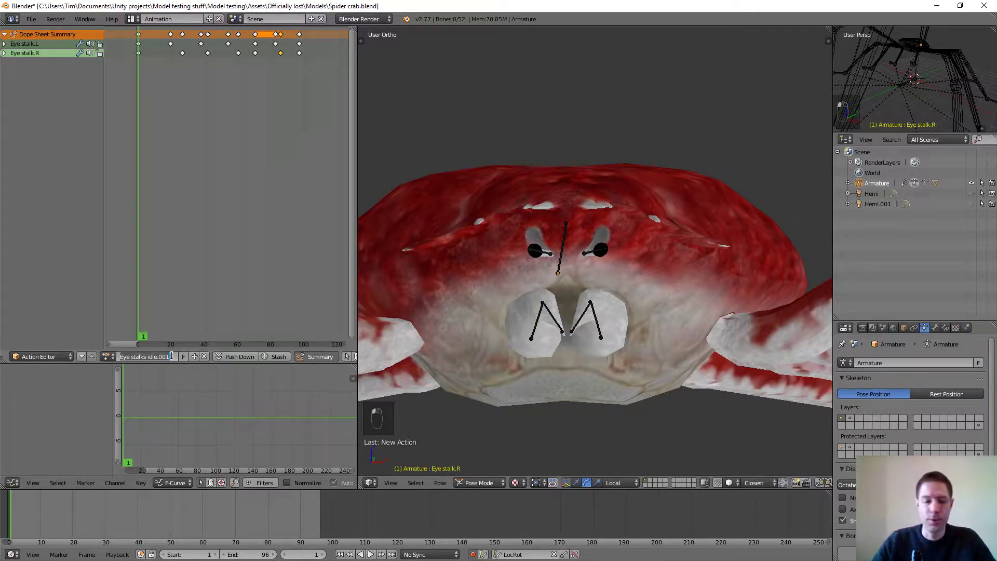
type("Man")
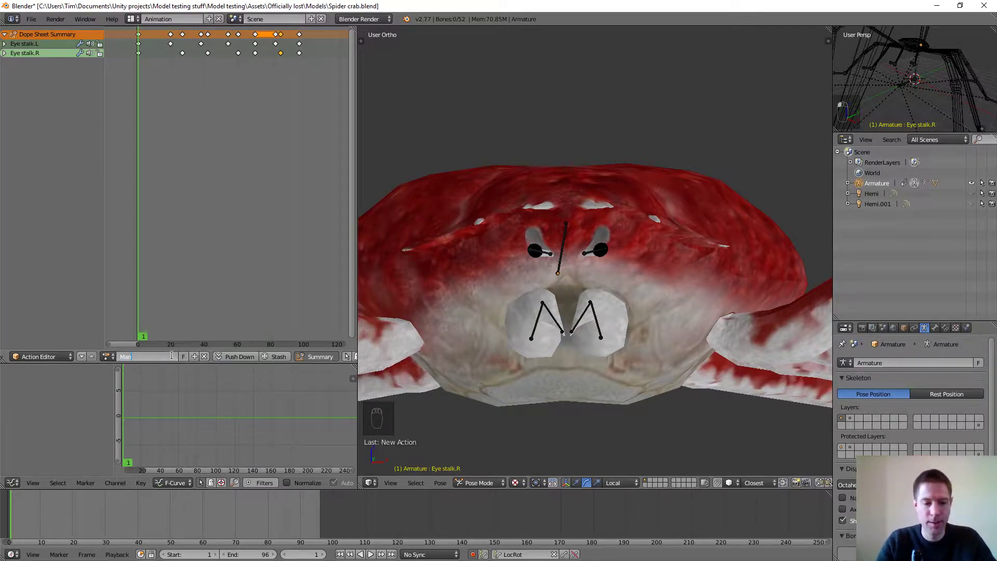
key("BackSpace")
key("BackSpace")
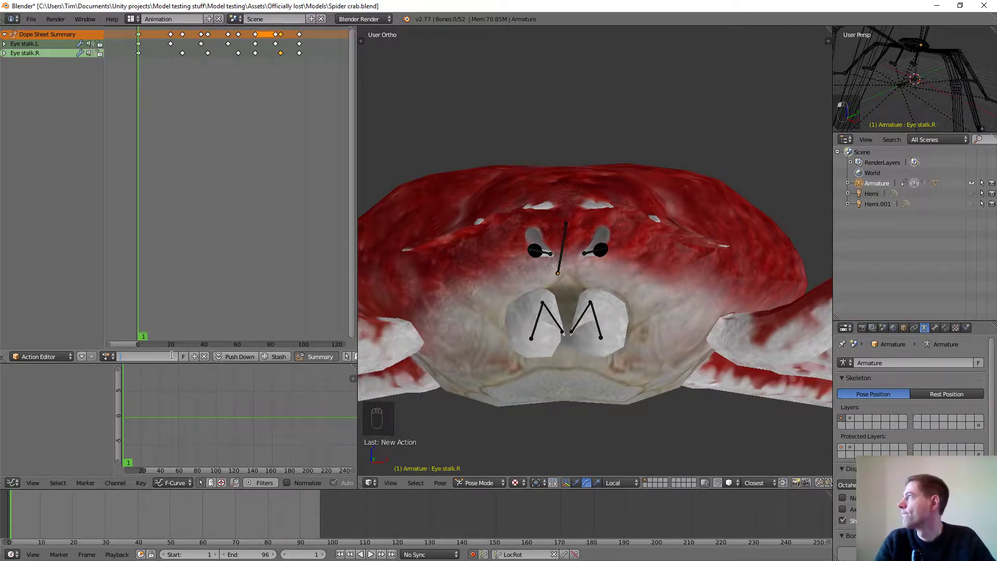
type("Man")
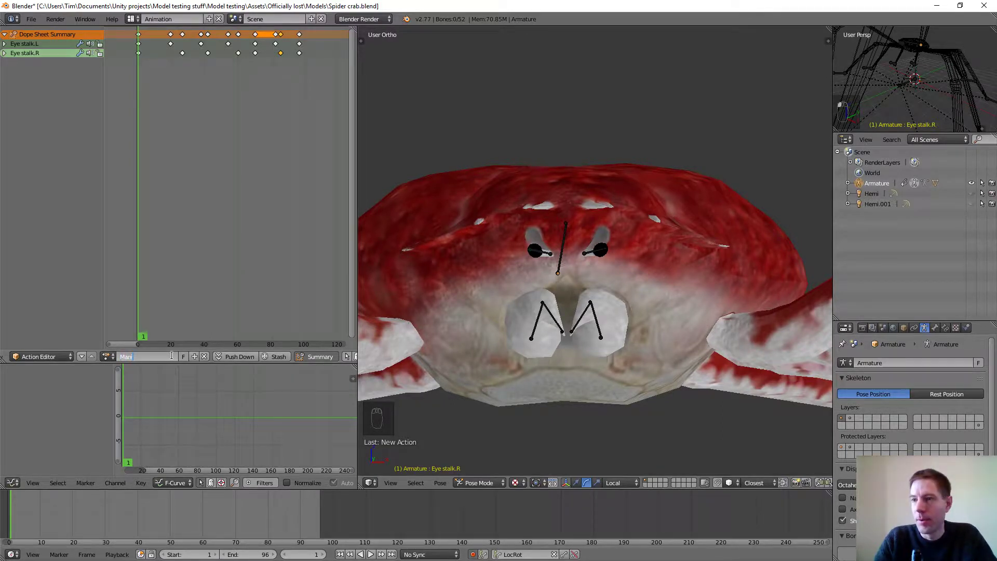
type("bles chewing")
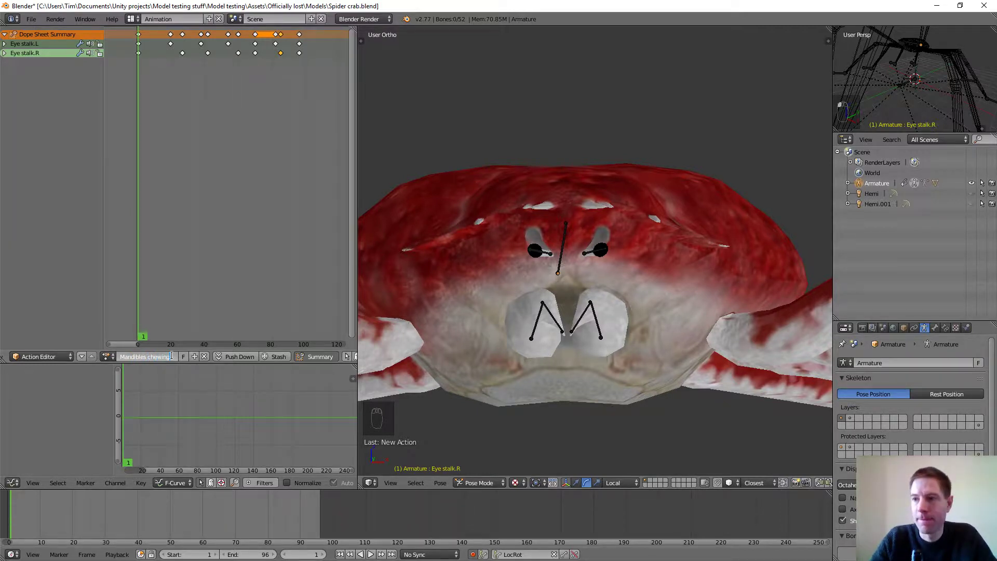
key("Return")
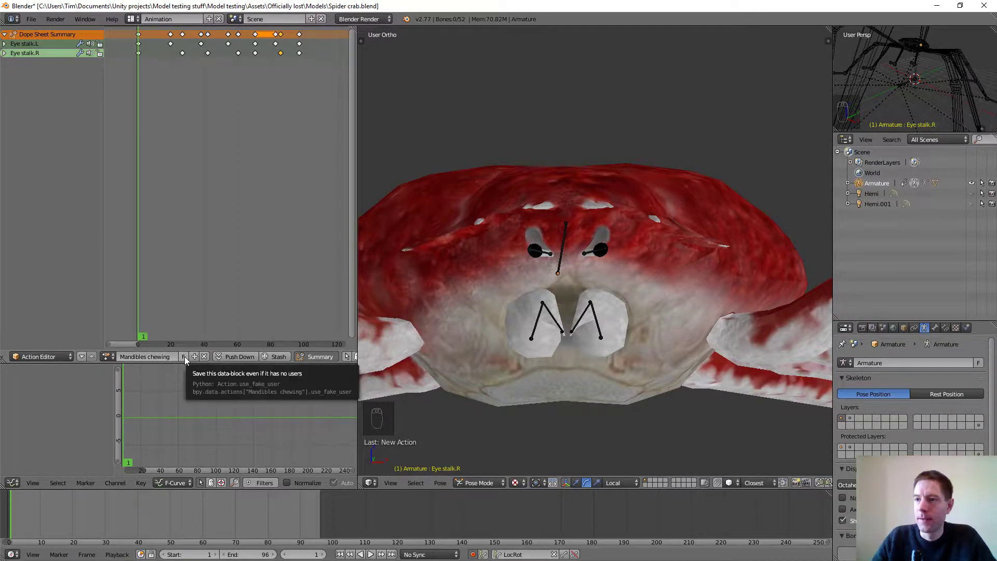
left_click(185, 356)
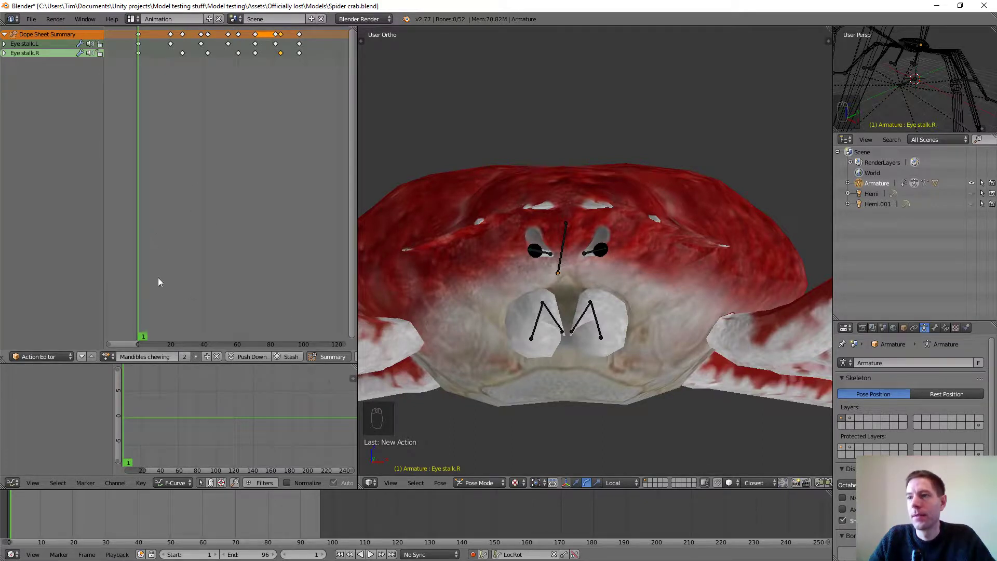
Step: Compare the Eye stalks idle and Mandibles chewing actions by switching between them, and briefly play the Mandibles chewing action
left_click(104, 356)
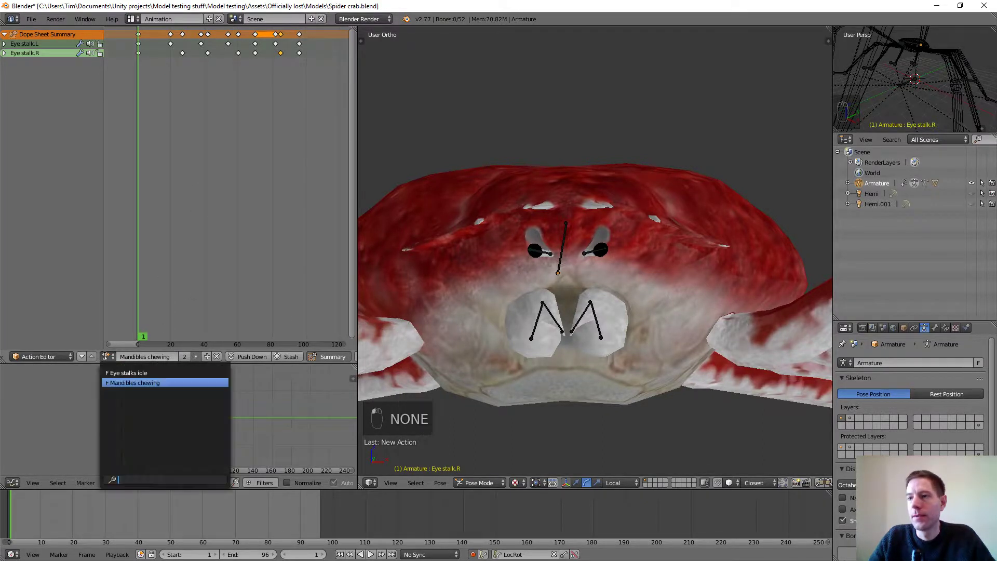
left_click(123, 375)
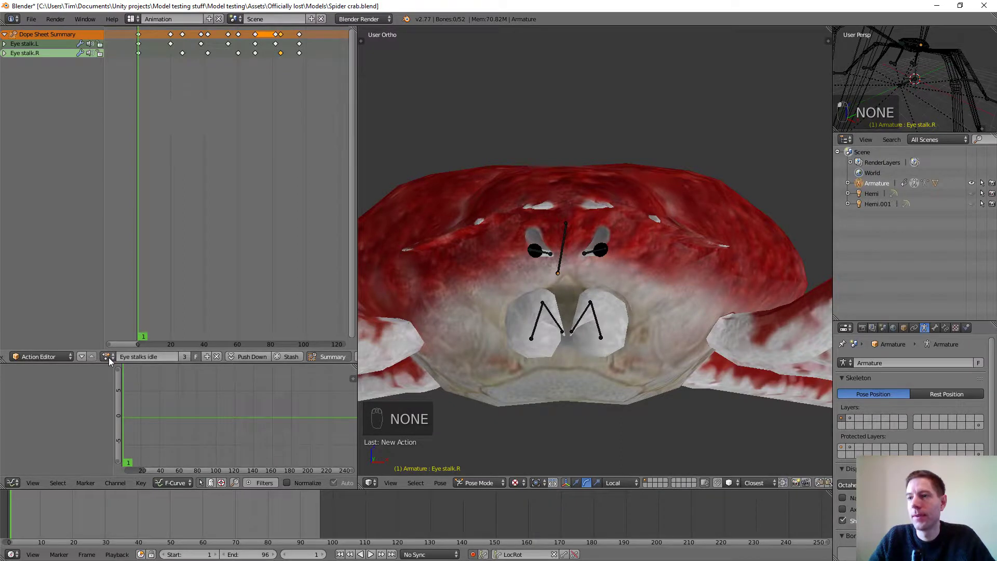
left_click(106, 357)
left_click(128, 383)
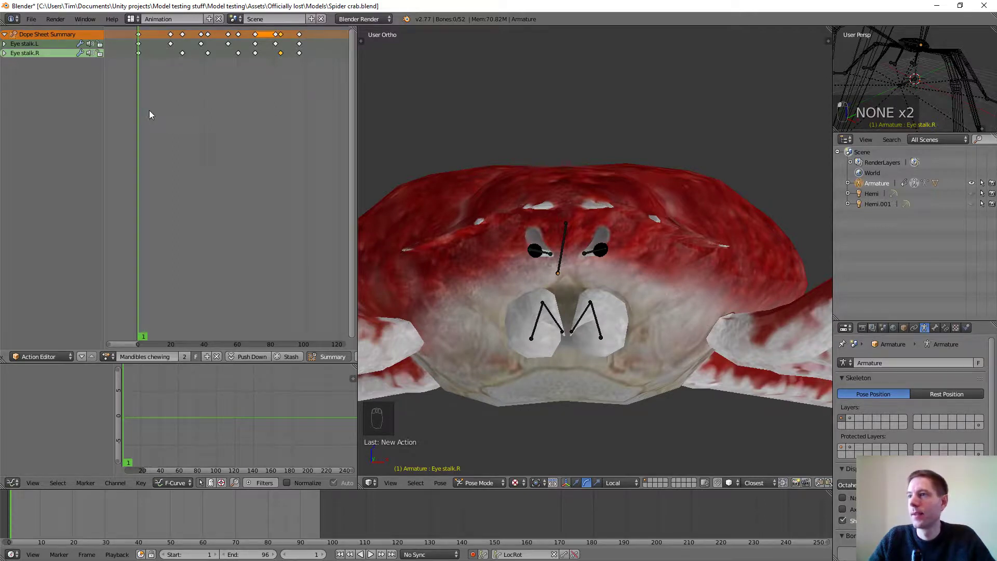
key("alt+a")
left_click_drag(208, 129, 139, 120)
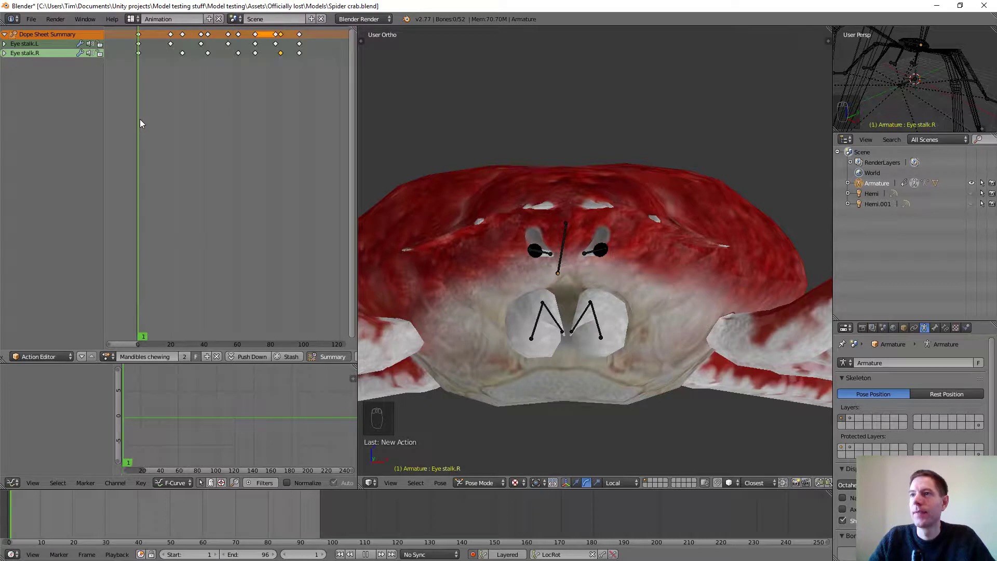
key("alt+a")
Step: Delete all the copied eye stalk keyframes from the Mandibles chewing action
key("a")
key("a")
key("a")
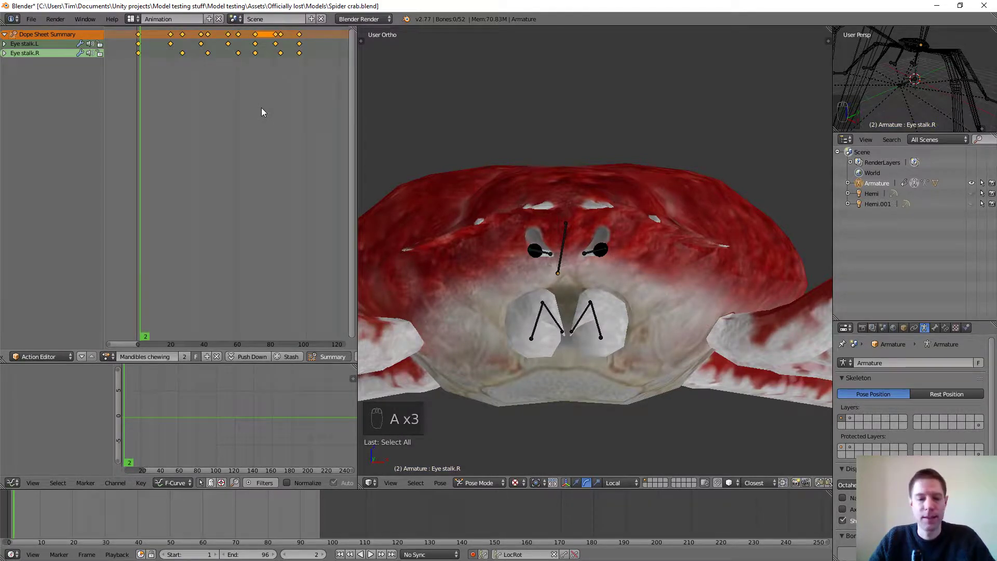
key("x")
left_click(242, 109)
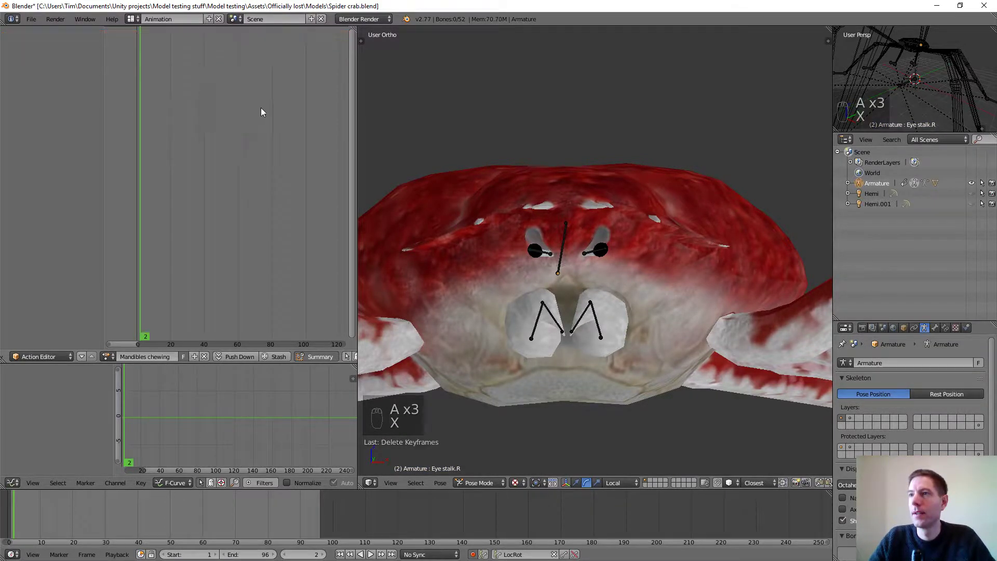
Step: Unlink the current action, check the keyframes of Eye stalks idle, and reassign Mandibles chewing to the armature
left_click(204, 356)
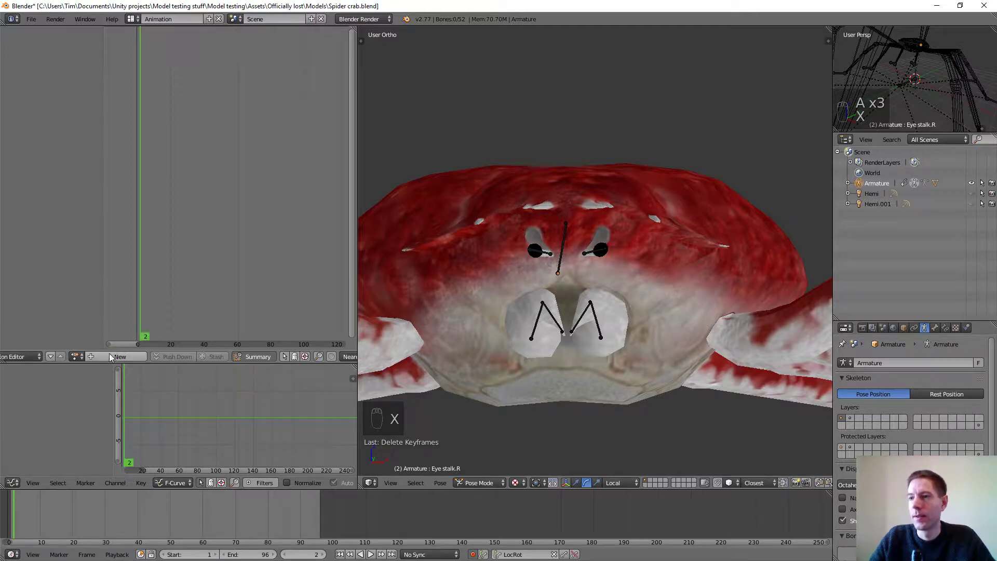
left_click(77, 356)
left_click(89, 374)
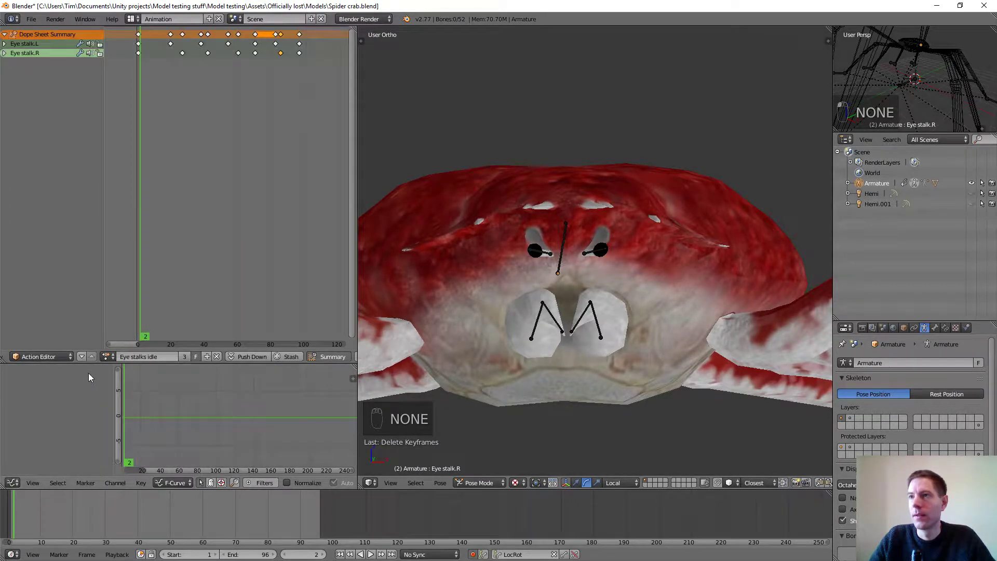
left_click(107, 356)
left_click(115, 382)
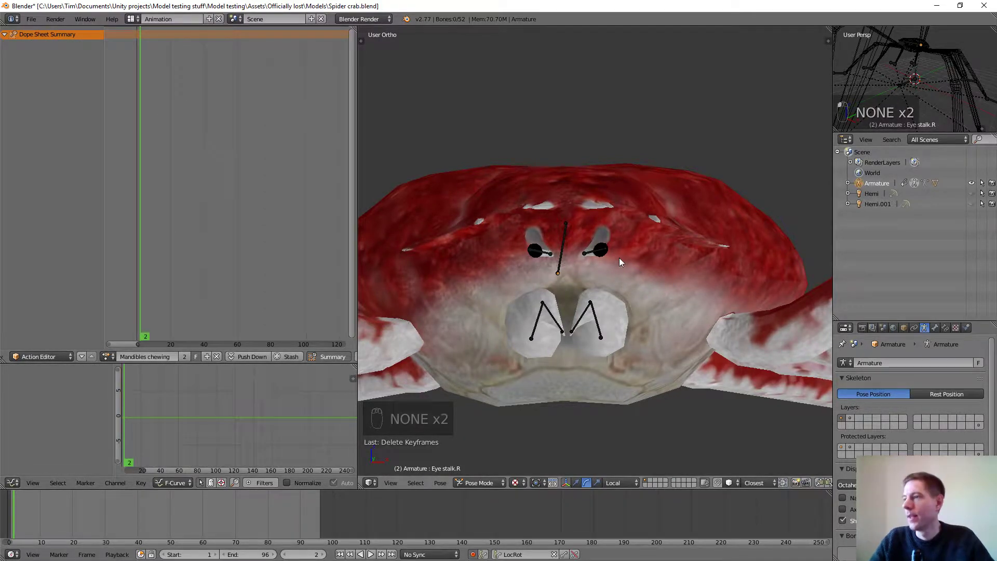
Step: Select all four mandible bones on the crab's underside and insert keyframes for them at frame 2
middle_click_drag(585, 330, 634, 248)
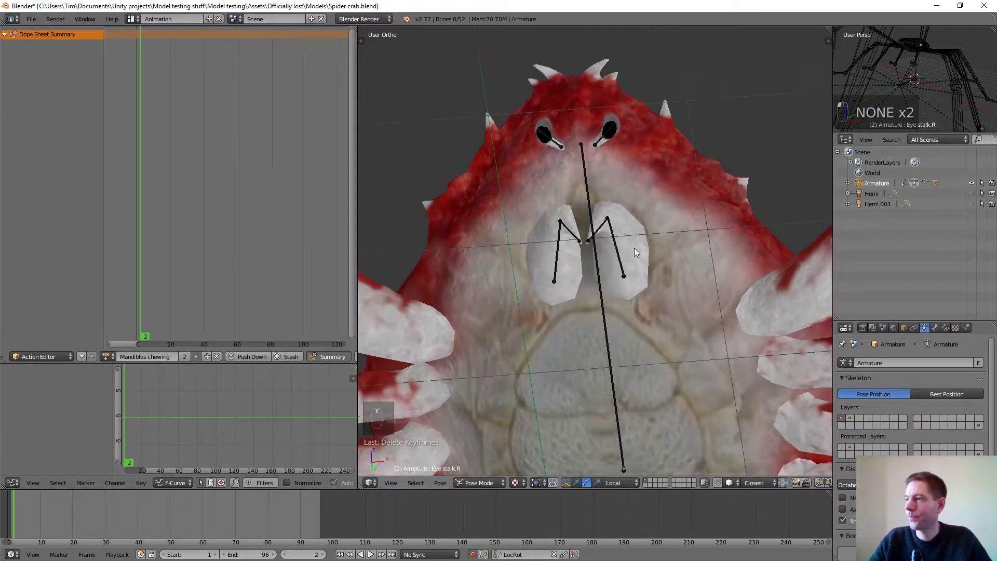
right_click(620, 252)
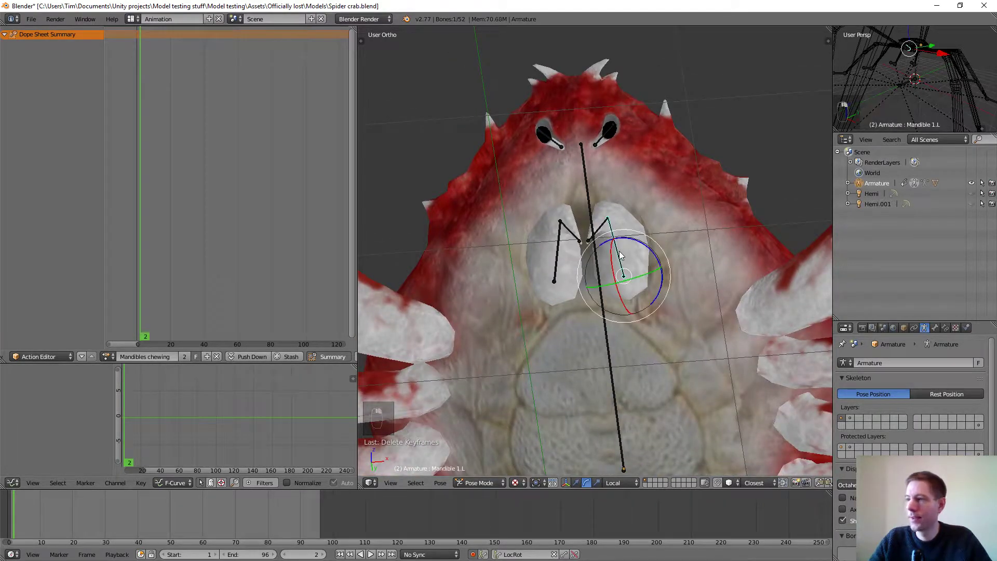
right_click(558, 268, "shift")
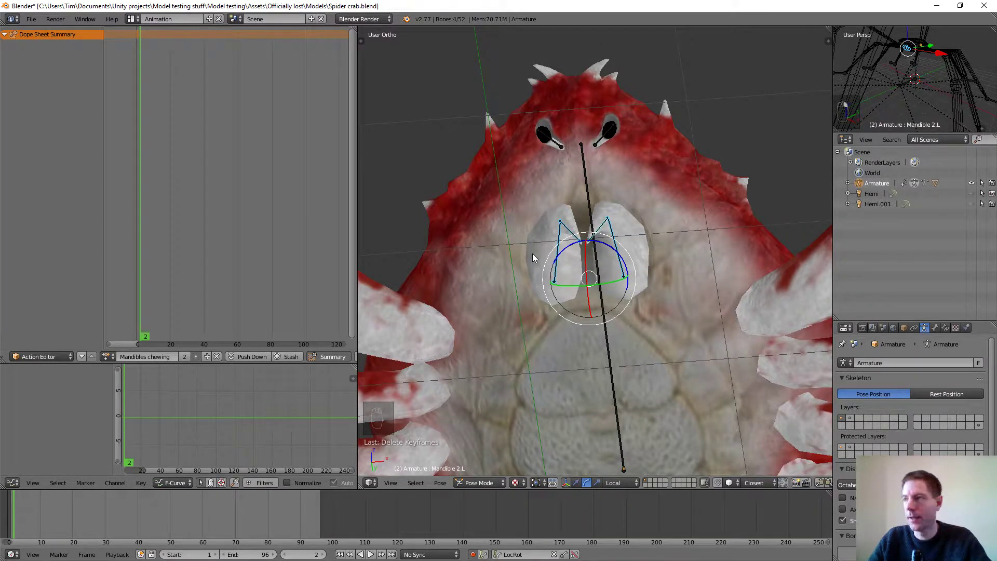
key("i")
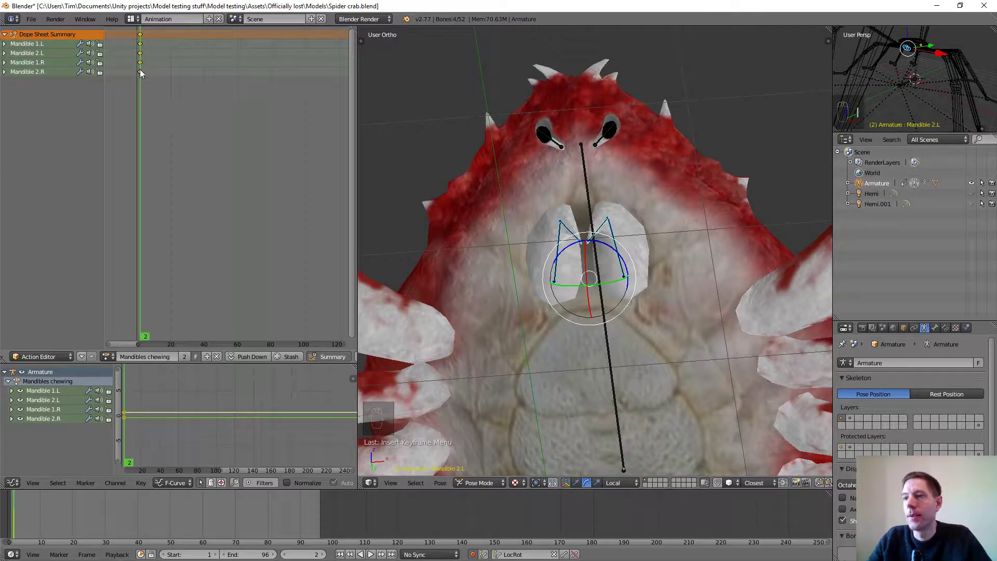
Step: Move the four mandible keyframes to frame 1 and set the current frame to 1
key("g")
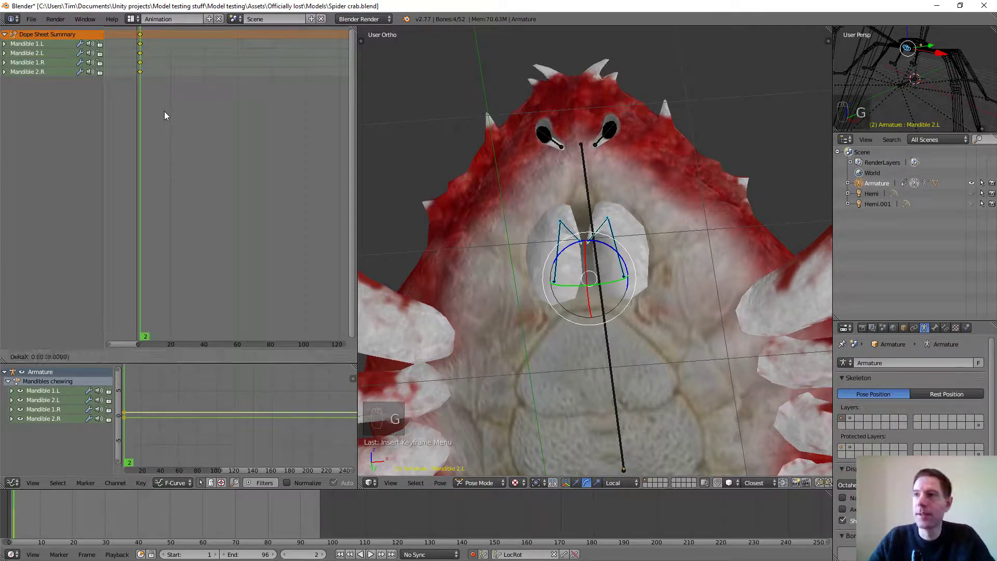
left_click(161, 111)
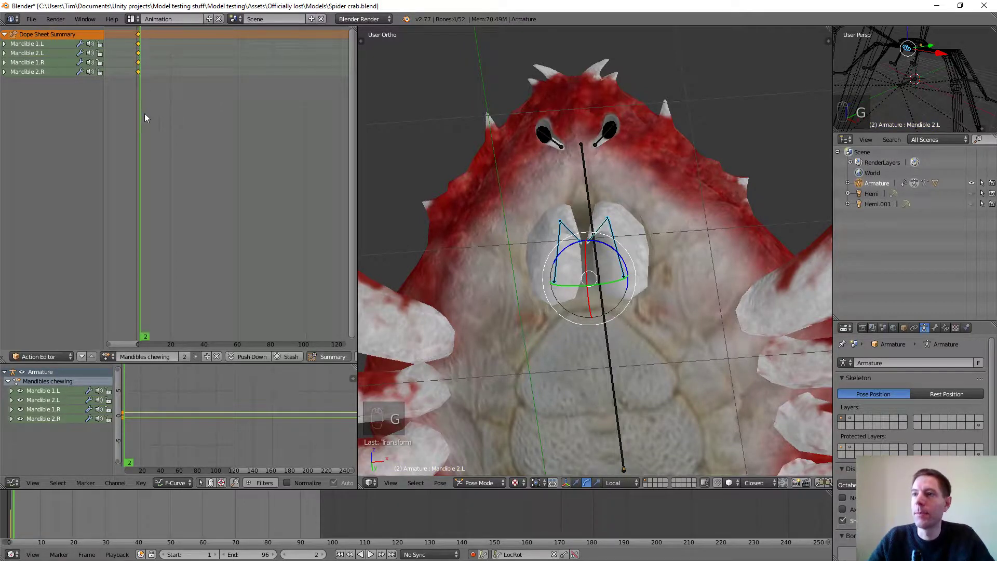
left_click_drag(142, 115, 138, 116)
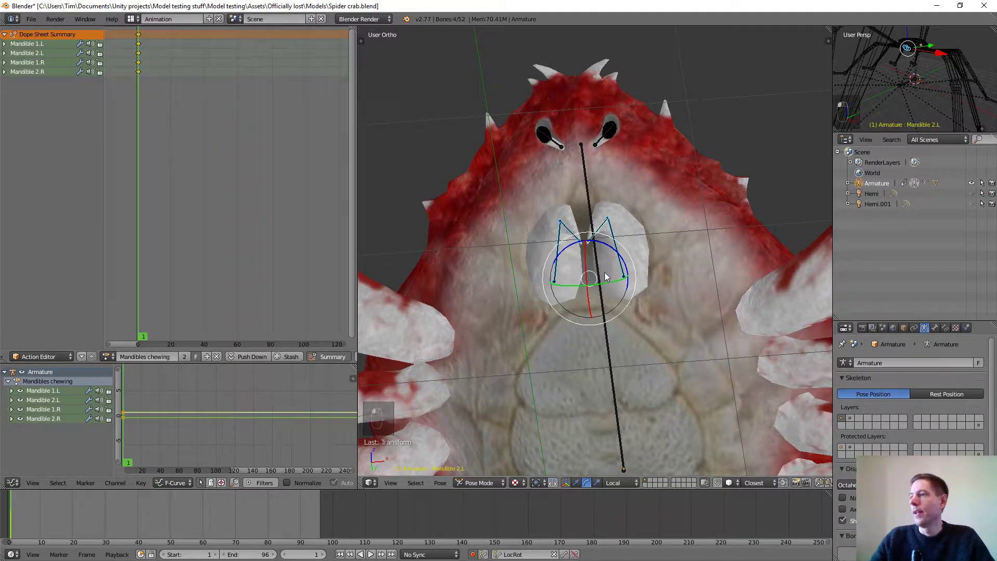
Step: Duplicate the four mandible bones' keyframes from frame 1 to about frame 51
scroll(604, 272, "up", 2)
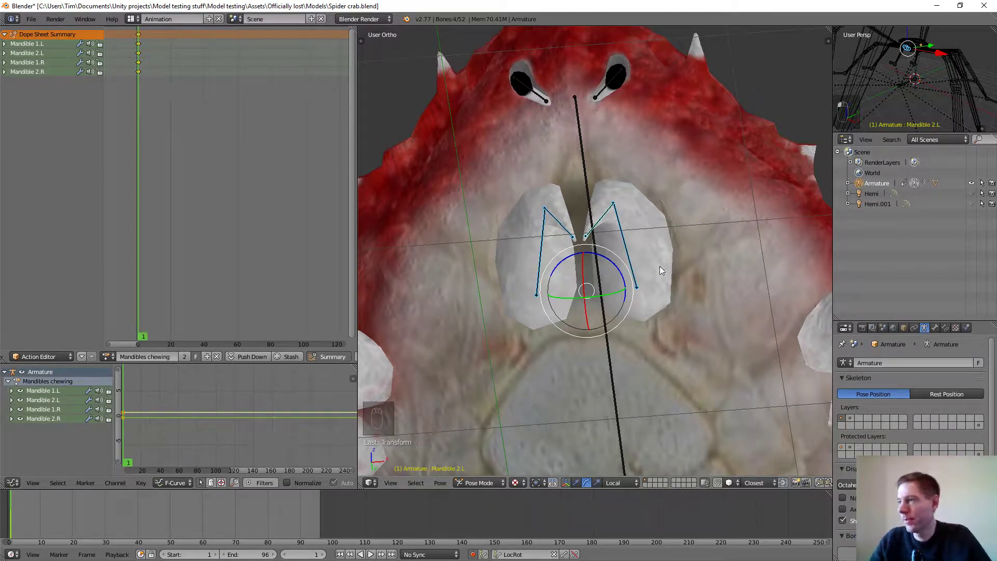
scroll(659, 265, "up", 3)
scroll(624, 234, "down", 3)
middle_click_drag(624, 234, 631, 214)
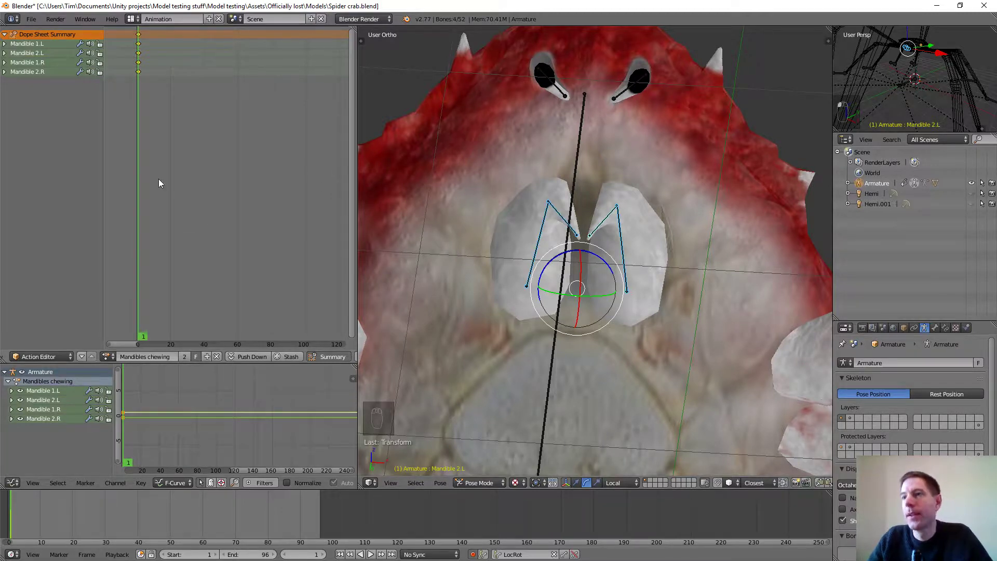
left_click_drag(138, 174, 170, 180)
key("shift+d")
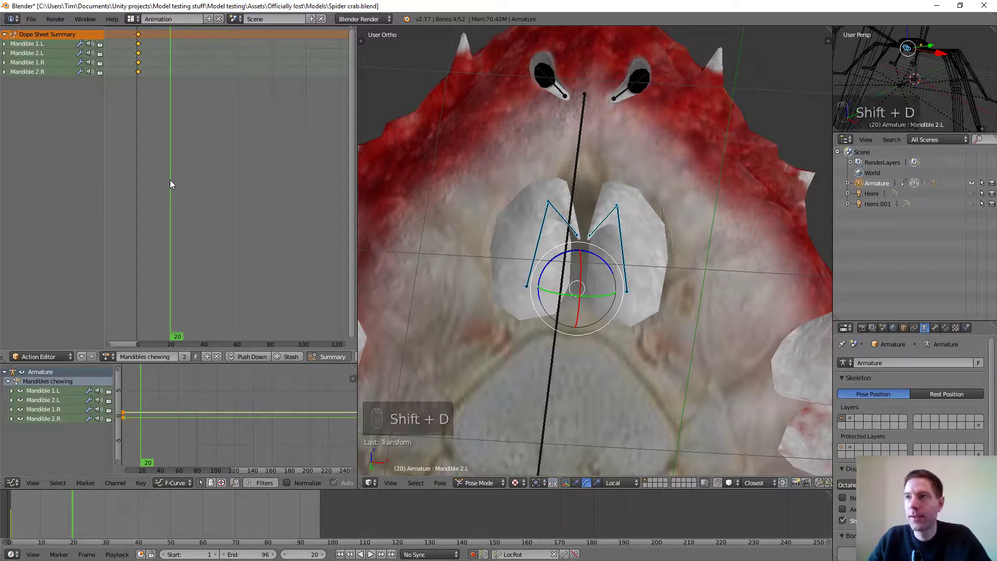
left_click(254, 182)
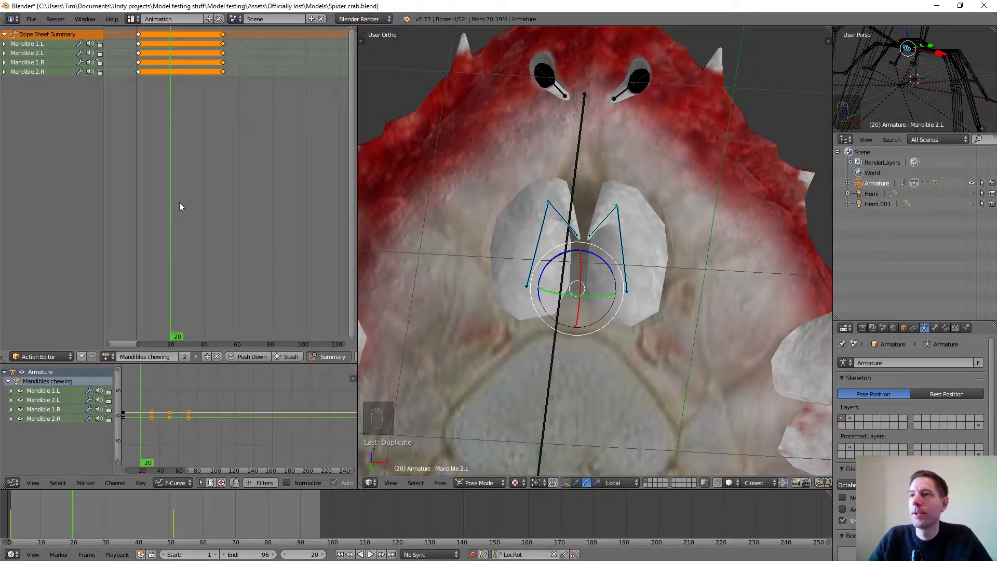
Step: Set the current frame to 48 and move the duplicated mandible keyframes onto it
left_click_drag(179, 202, 218, 202)
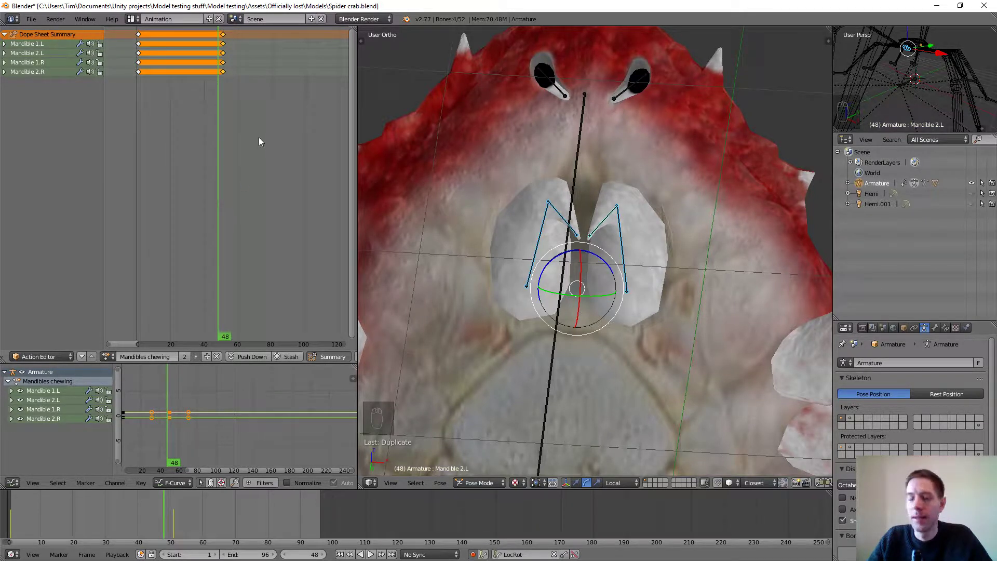
key("g")
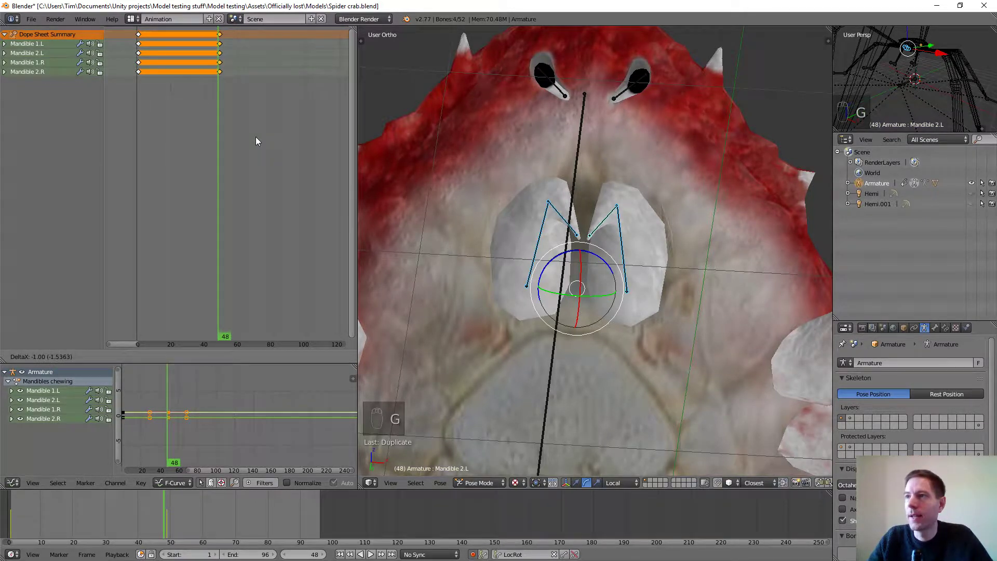
left_click(253, 136)
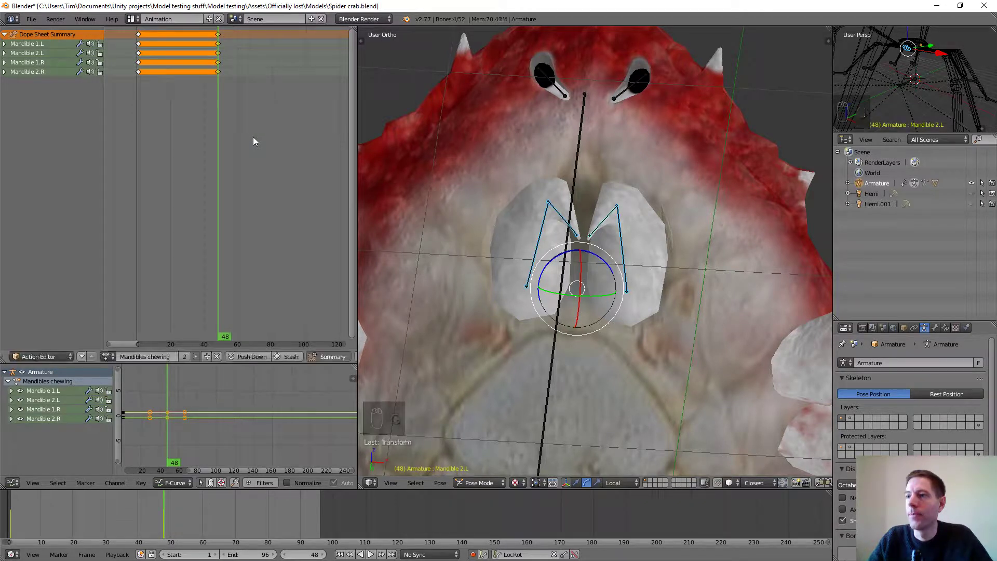
scroll(196, 107, "up", 8)
middle_click_drag(172, 135, 210, 142)
scroll(245, 130, "up", 2)
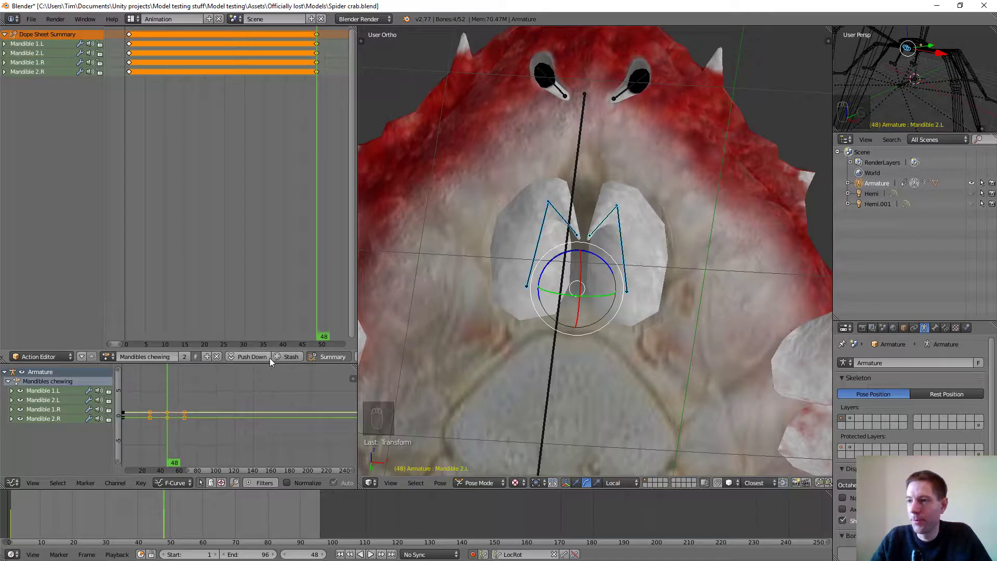
Step: Widen the Action Editor area slightly at the expense of the 3D view
middle_click_drag(265, 357, 362, 331)
mouse_move(361, 331)
left_mouse_down()
mouse_move(582, 327)
mouse_move(304, 325)
mouse_move(389, 325)
mouse_move(376, 326)
left_mouse_up()
middle_click_drag(278, 354, 194, 356)
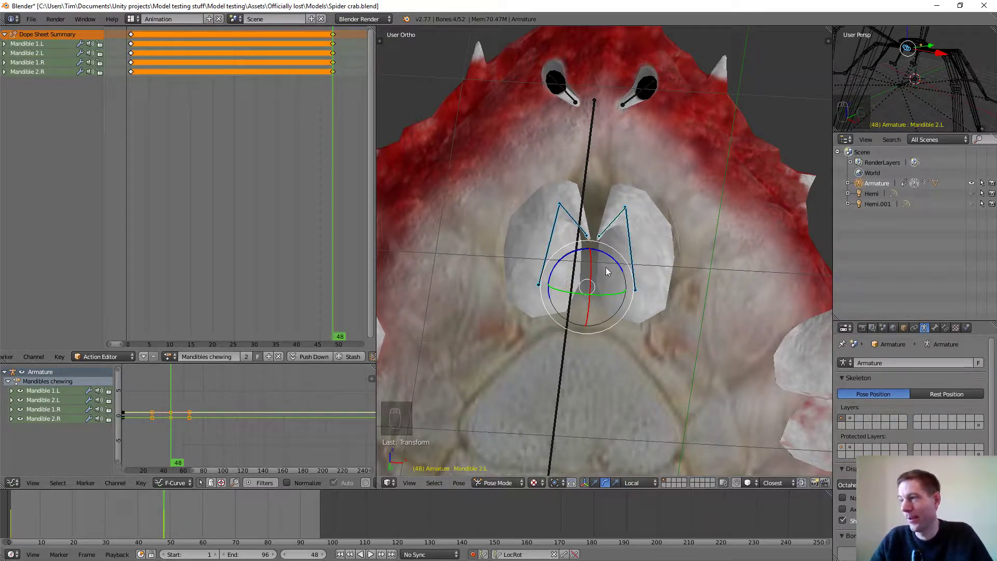
Step: Select the Mandible 1.L bone and set the current frame to 8
scroll(608, 271, "up", 1)
scroll(607, 271, "down", 4)
middle_click_drag(608, 271, 504, 107)
scroll(618, 270, "up", 6)
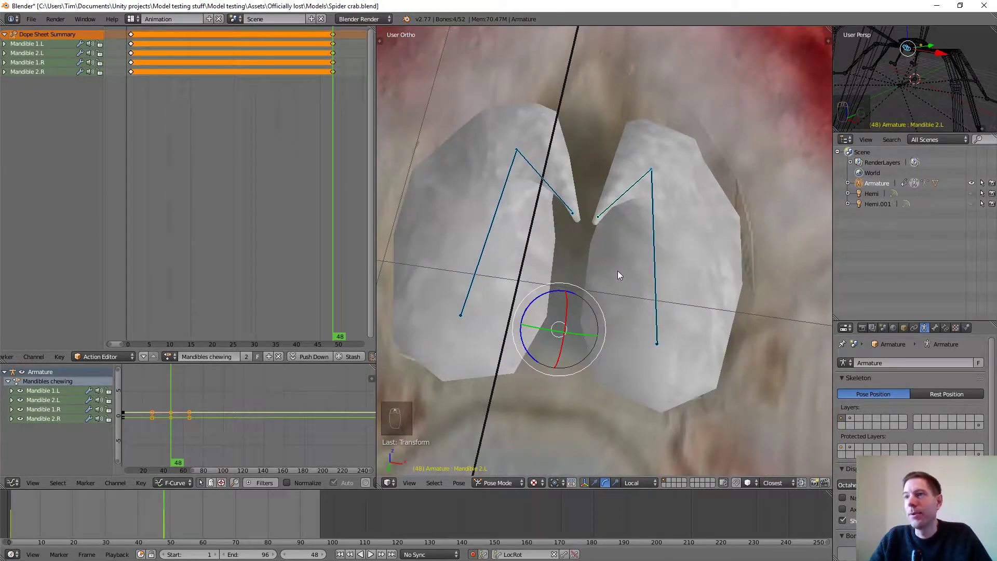
right_click(653, 283)
scroll(621, 326, "down", 4)
middle_click_drag(618, 327, 610, 340)
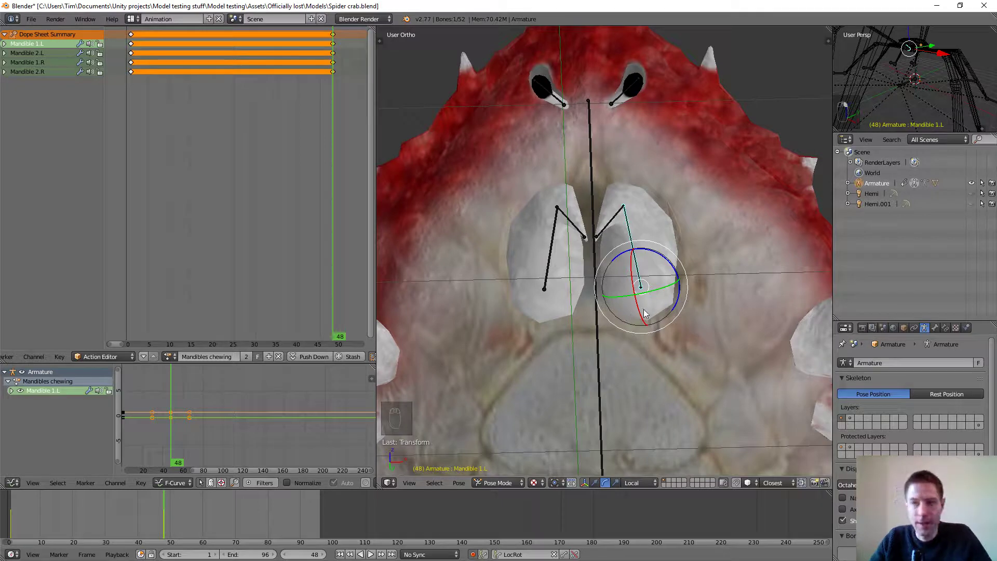
key("shift+alt+a")
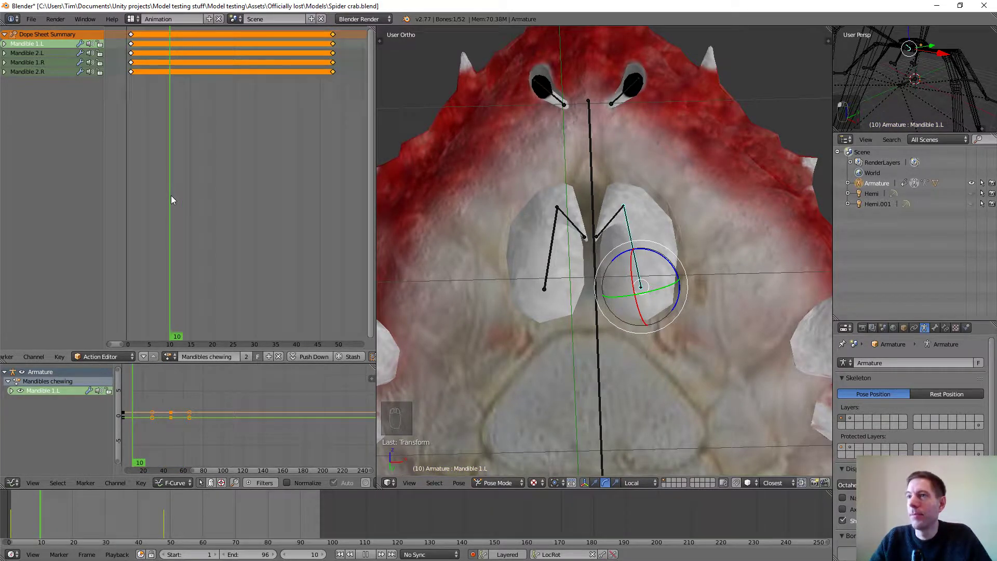
key("alt+a")
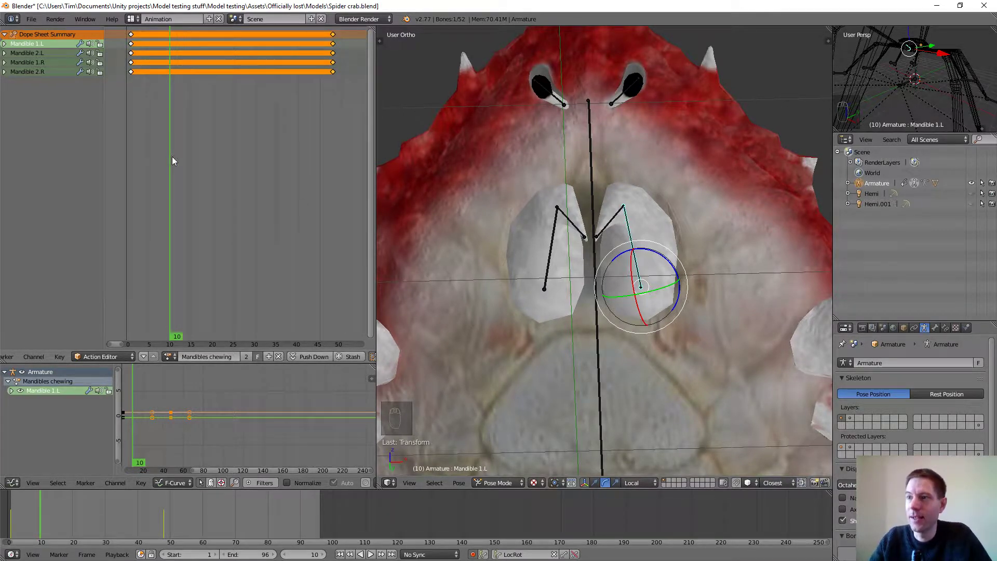
left_click_drag(172, 159, 162, 158)
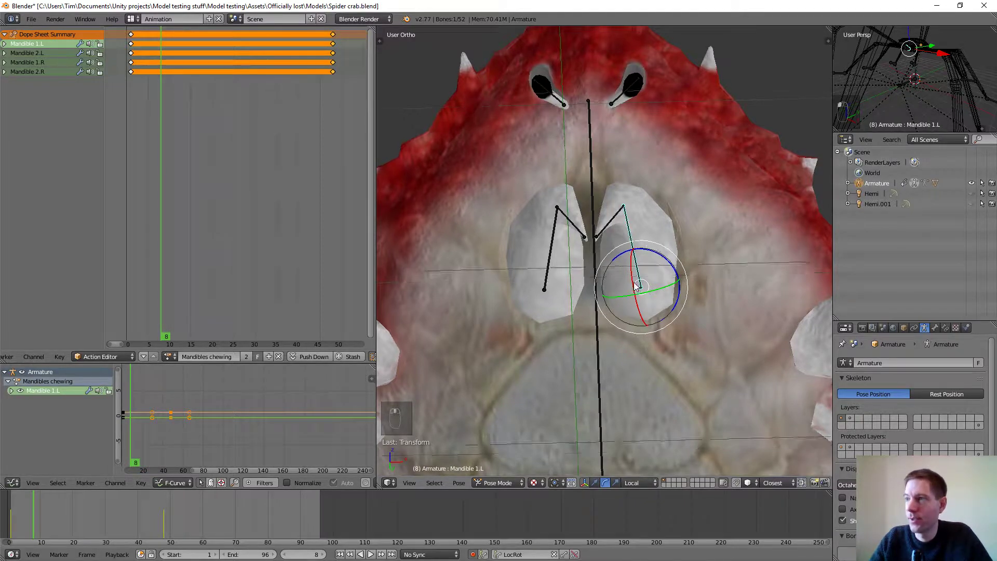
Step: View the crab from directly below and tilt the view incrementally until both mandibles appear symmetrical and clearly visible
middle_click_drag(636, 285, 640, 275)
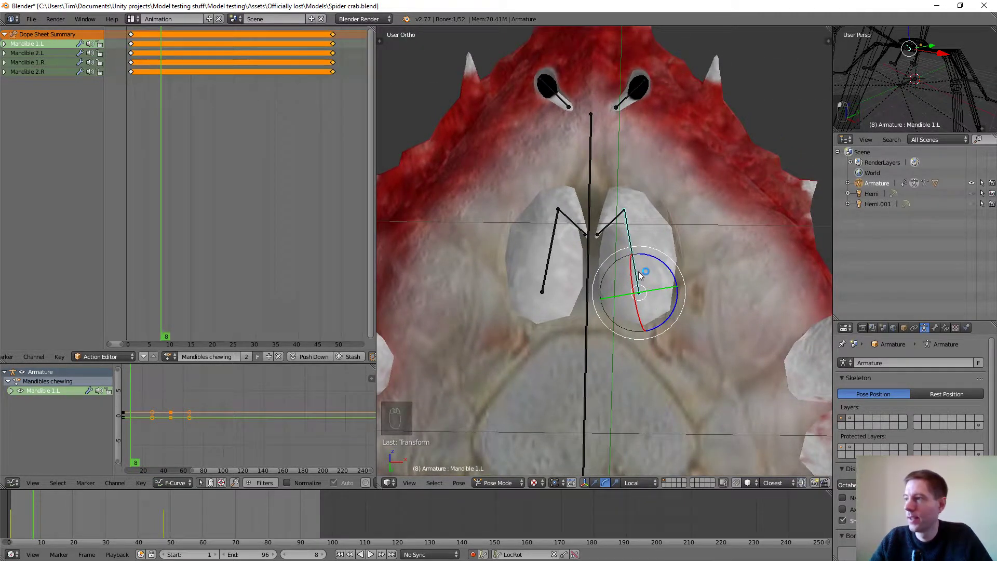
scroll(640, 275, "up", 1)
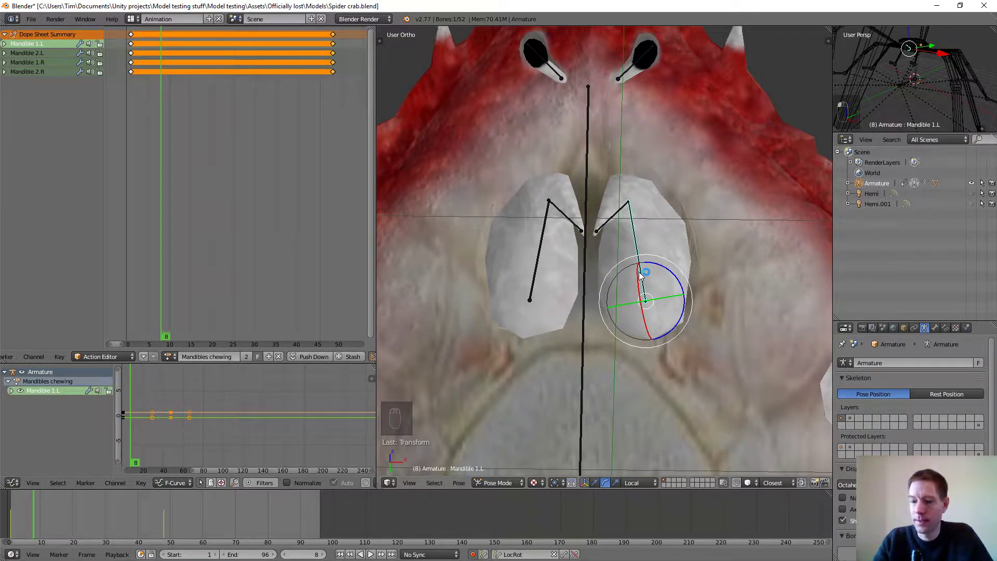
key("KP_7")
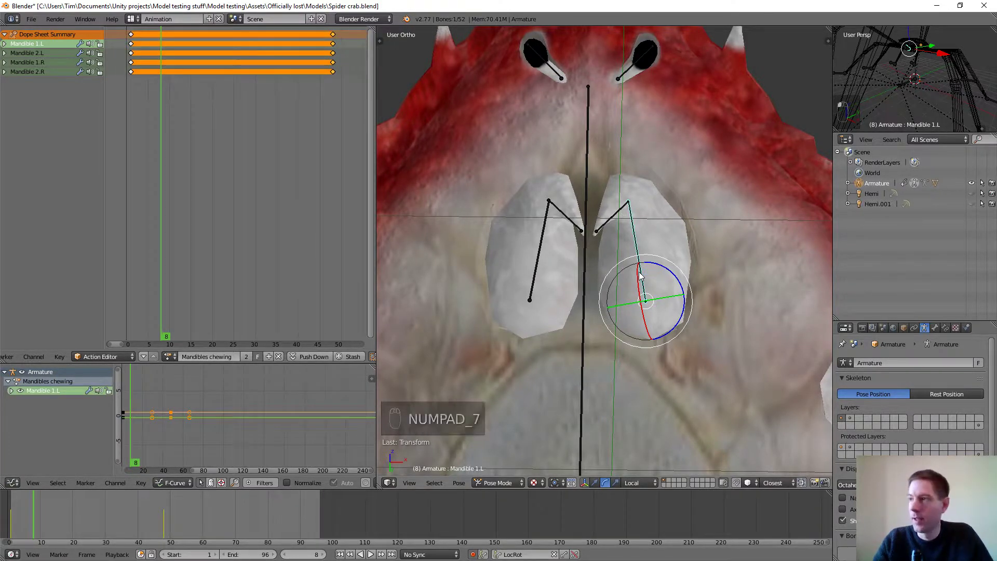
key("ctrl+KP_7")
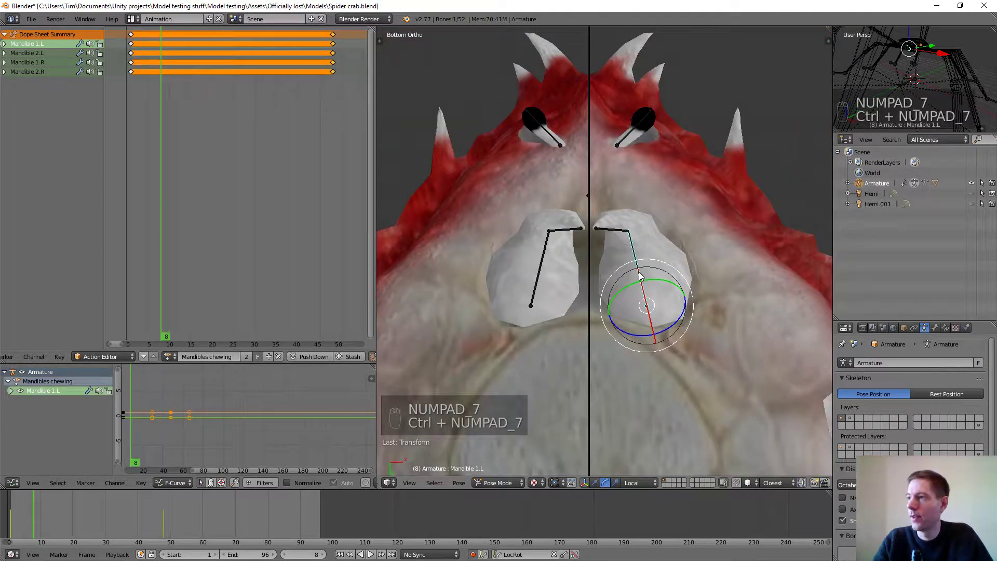
key("KP_8")
key("KP_8")
key("KP_8")
key("KP_8")
key("KP_8")
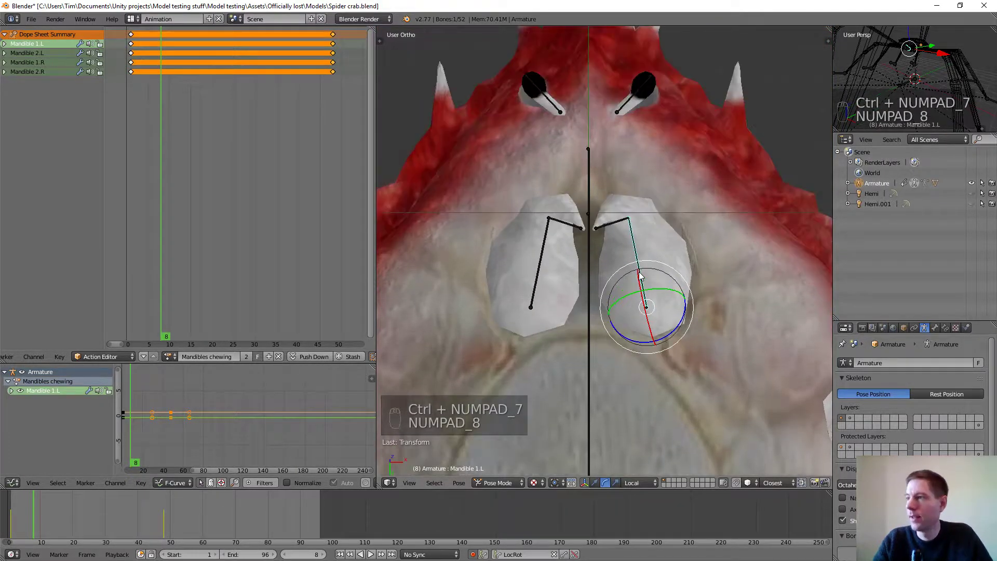
key("KP_8")
key("KP_8")
key("KP_8")
key("KP_8")
key("KP_8")
key("KP_8")
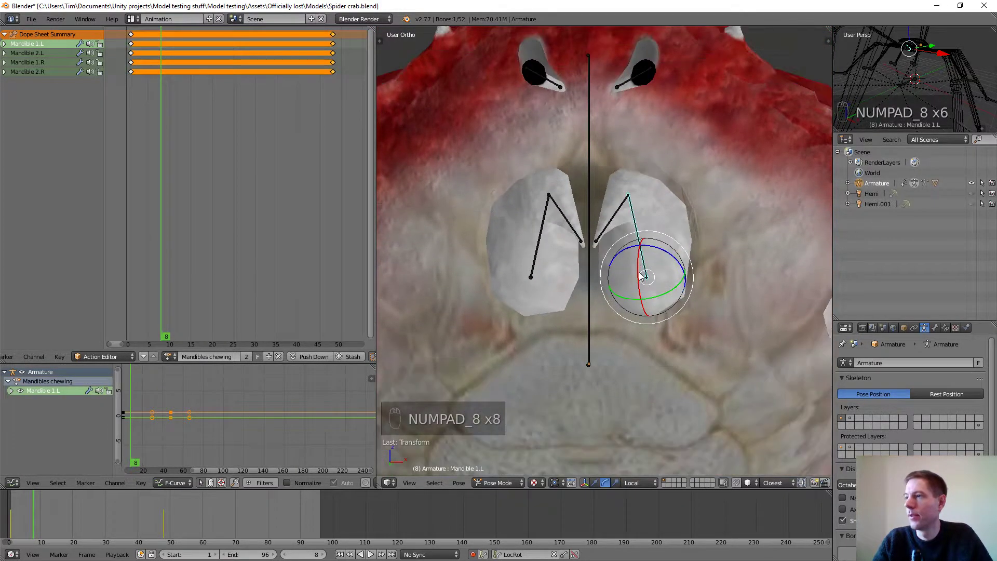
key("KP_2")
key("KP_2")
key("KP_2")
key("KP_2")
key("KP_2")
key("KP_2")
key("KP_2")
key("KP_2")
key("KP_2")
key("KP_2")
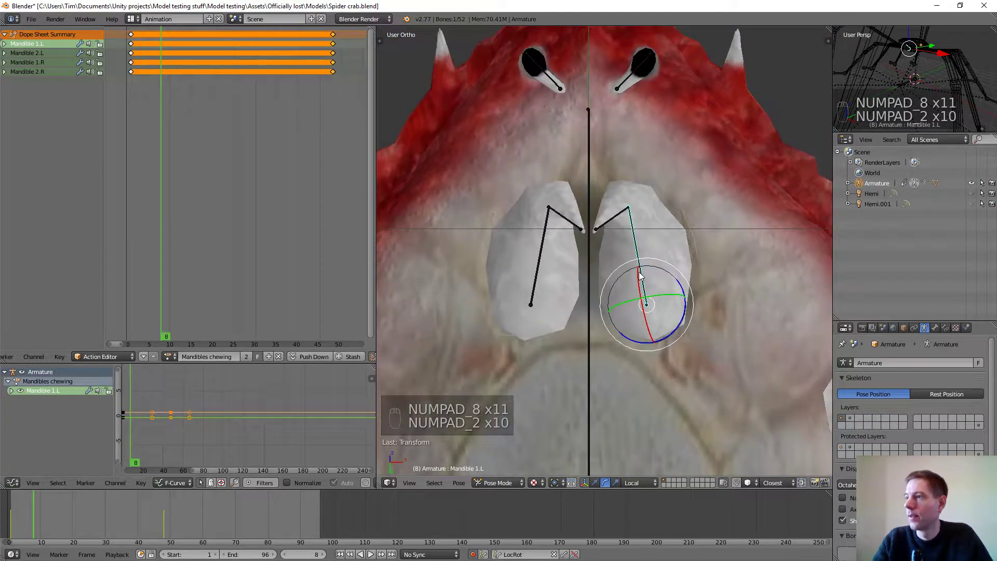
key("KP_8")
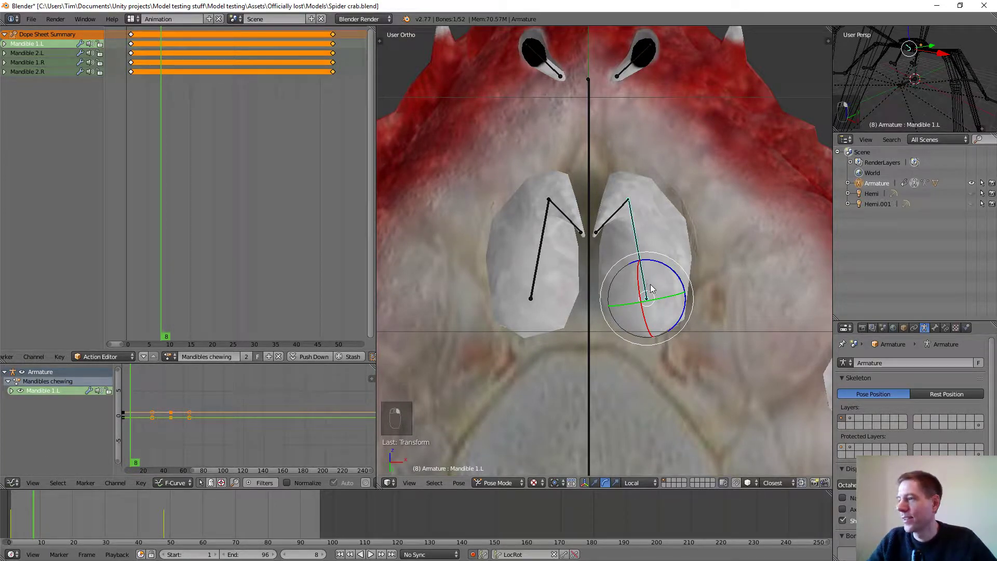
Step: At frame 8, move Mandible 1.L inward and slightly towards the eyes, and Mandible 1.R inward and slightly backward, keyframing both
key("g")
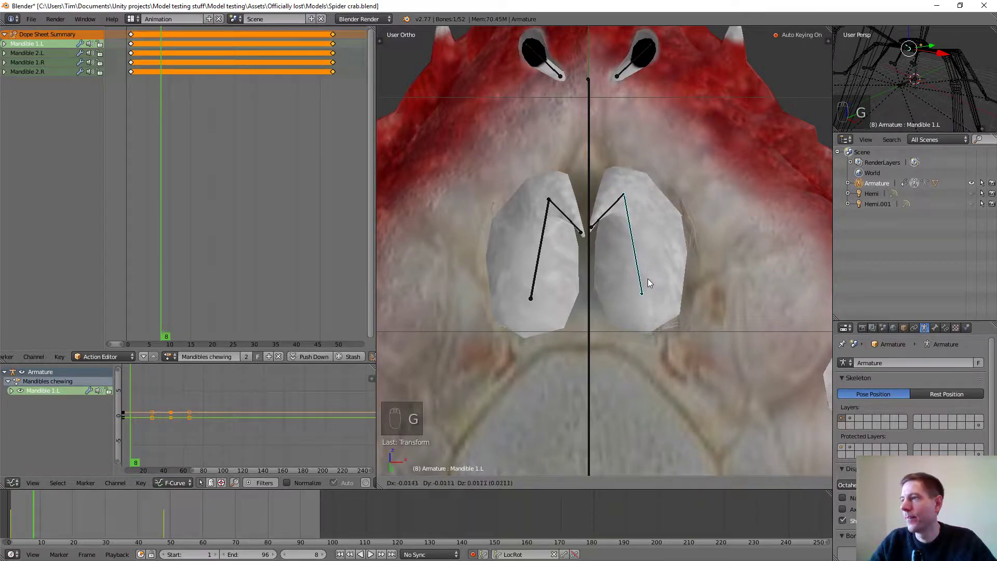
left_click(647, 278)
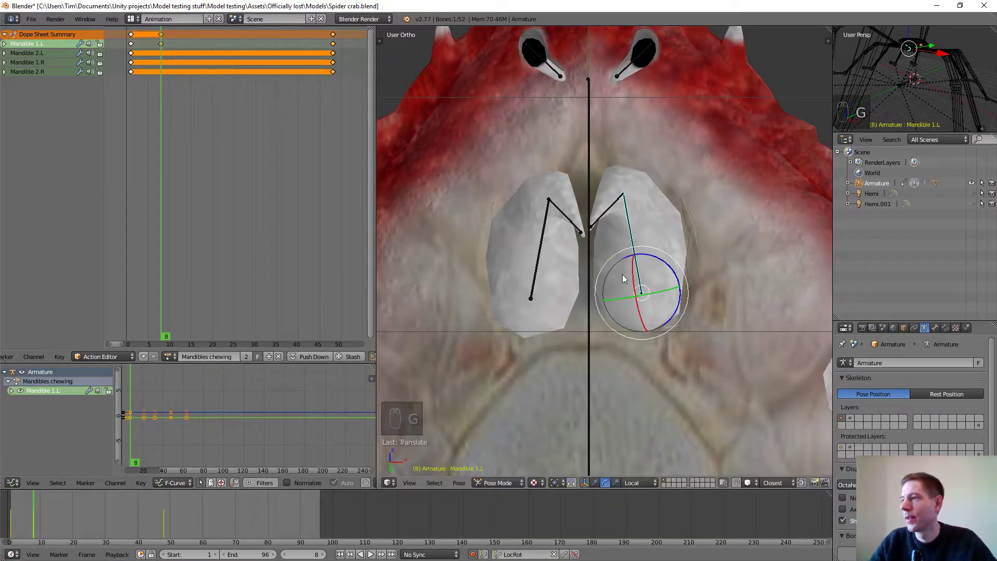
right_click(537, 261)
key("g")
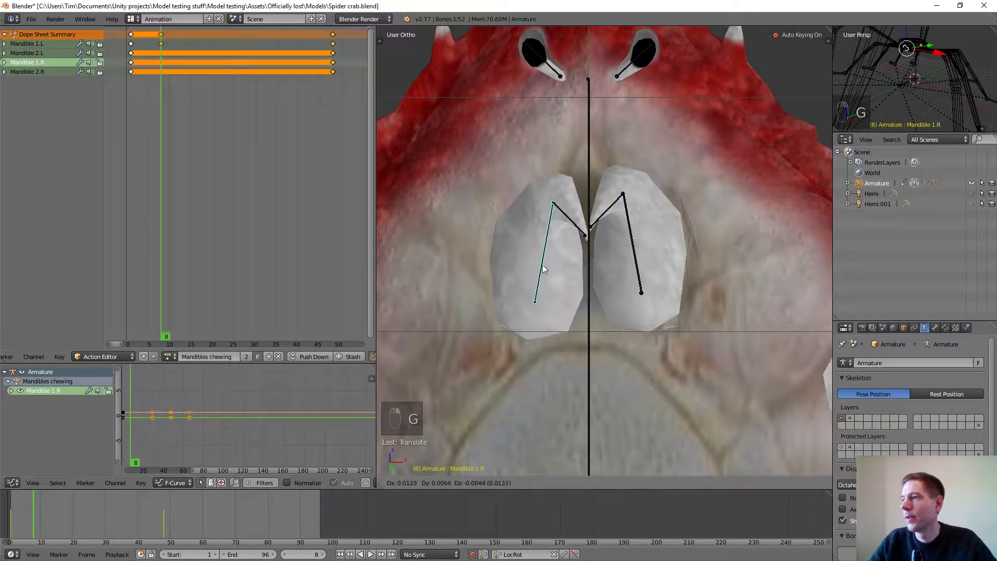
left_click(543, 265)
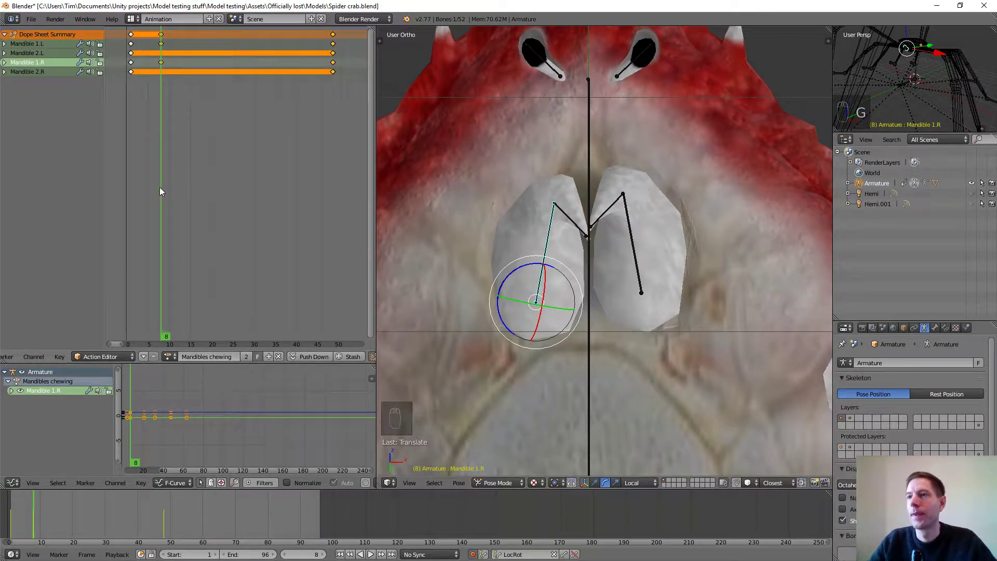
Step: At frame 6, rotate the Mandible 2.L tip away from the midline and the Mandible 2.R tip towards it, keyframing both
left_click_drag(160, 187, 154, 189)
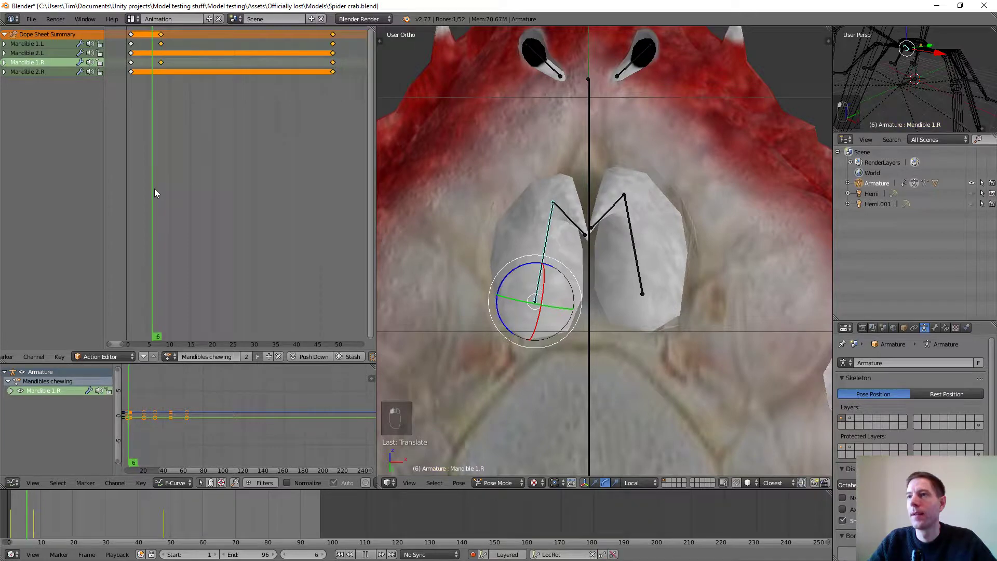
right_click(610, 210)
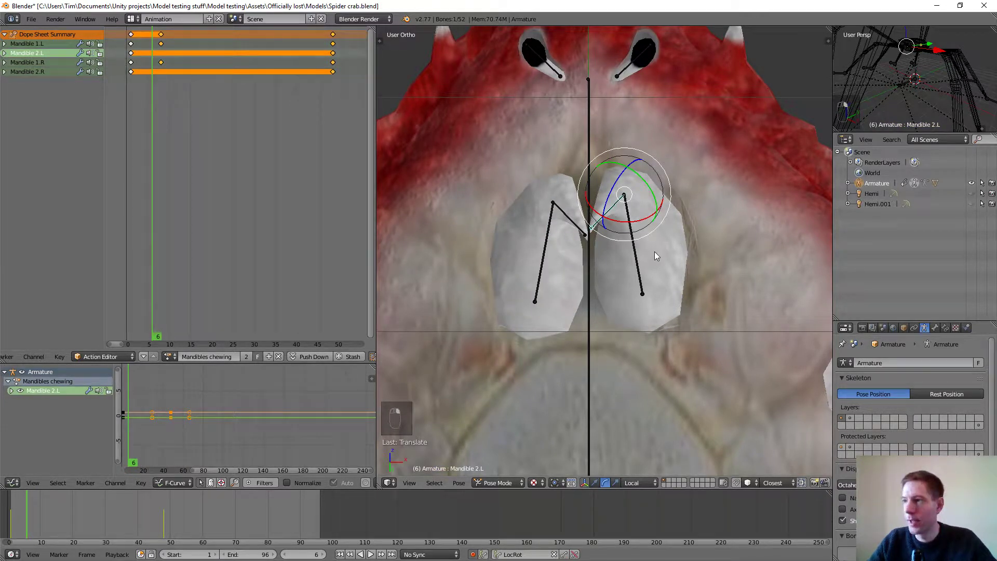
left_click_drag(623, 224, 615, 200)
right_click(576, 226)
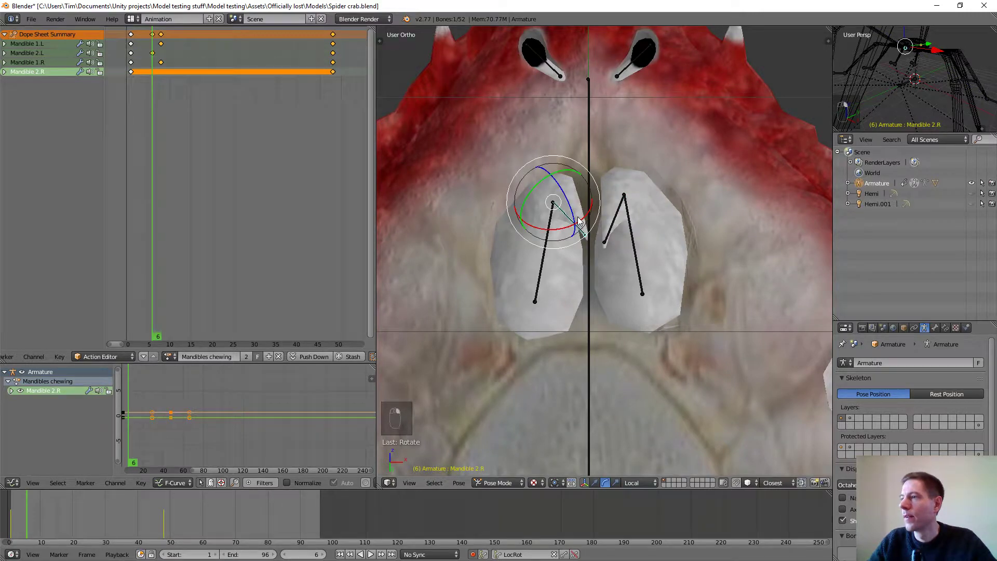
left_click_drag(575, 220, 549, 226)
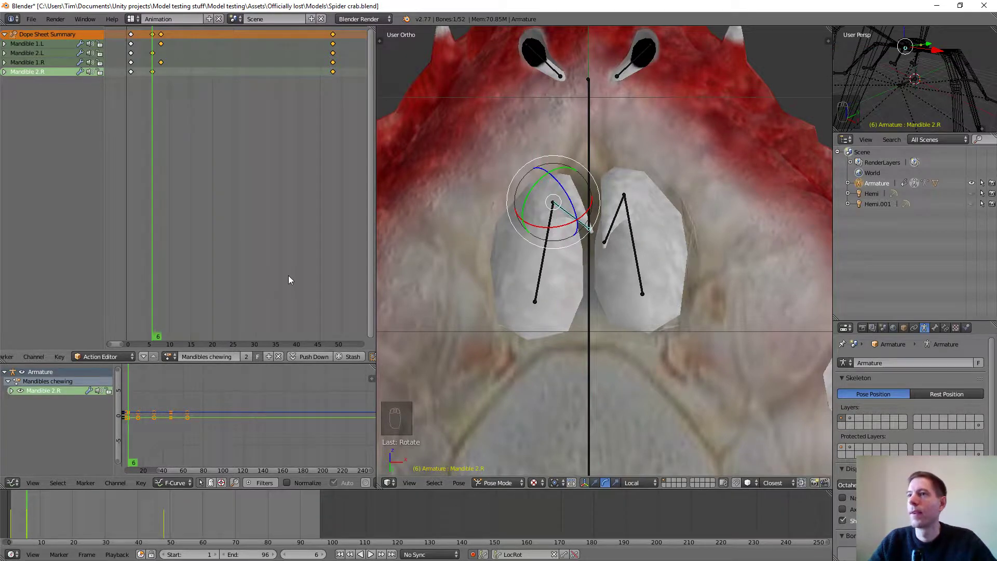
Step: Rotate the Mandible 2.R tip backward at frame 13 and the Mandible 2.L tip towards the midline at frame 15, keyframing each
key("alt+a")
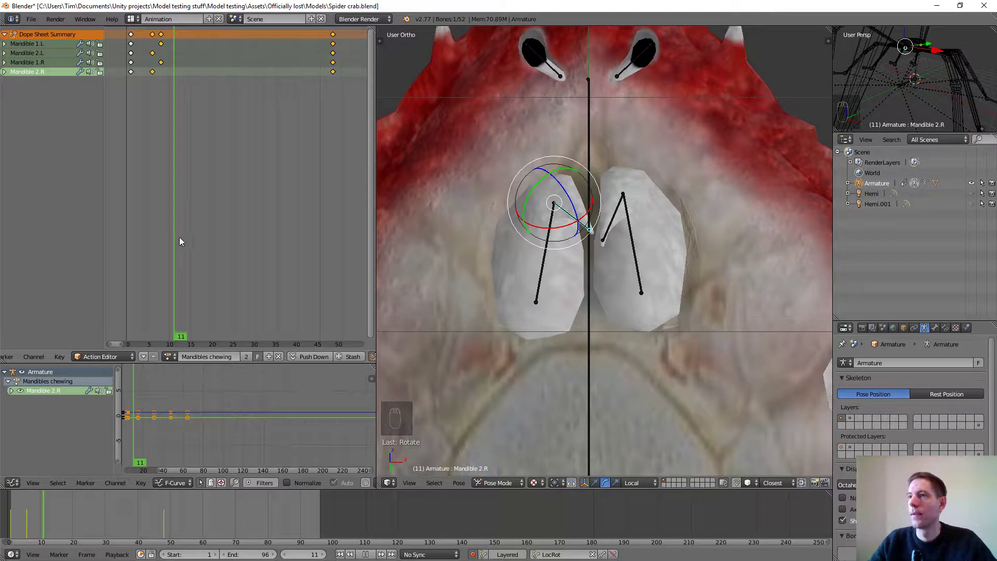
key("alt+a")
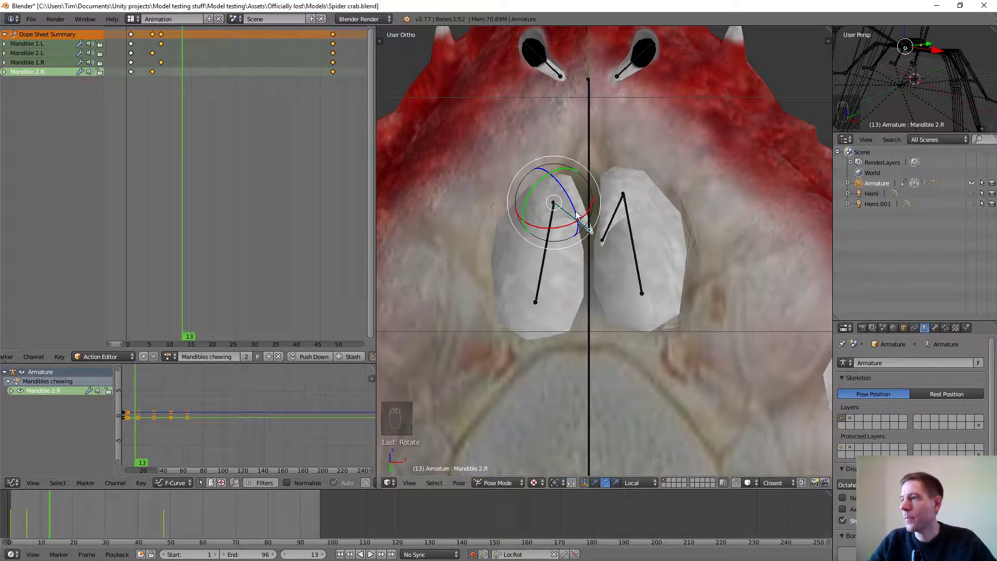
left_click_drag(577, 216, 597, 222)
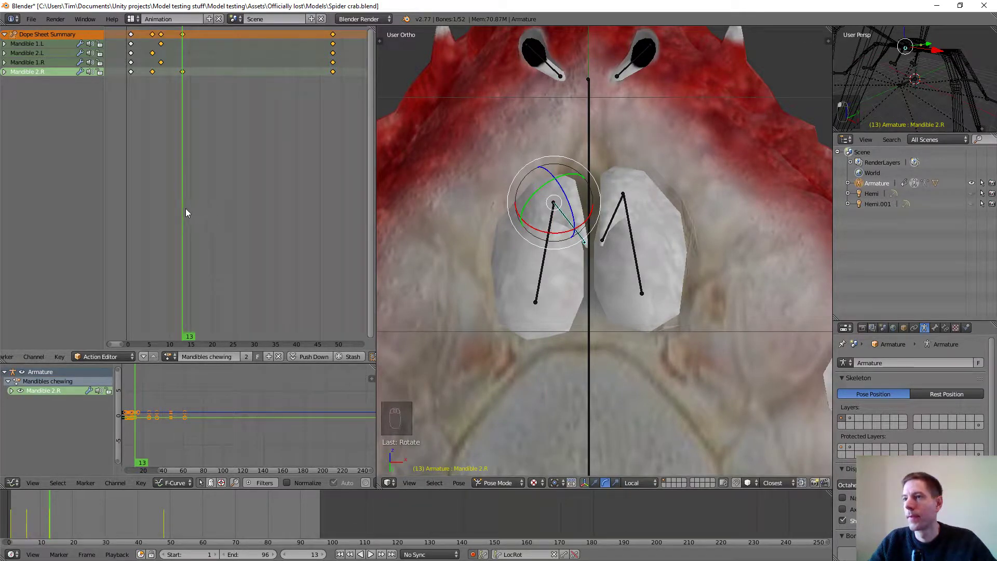
left_click_drag(185, 207, 191, 210)
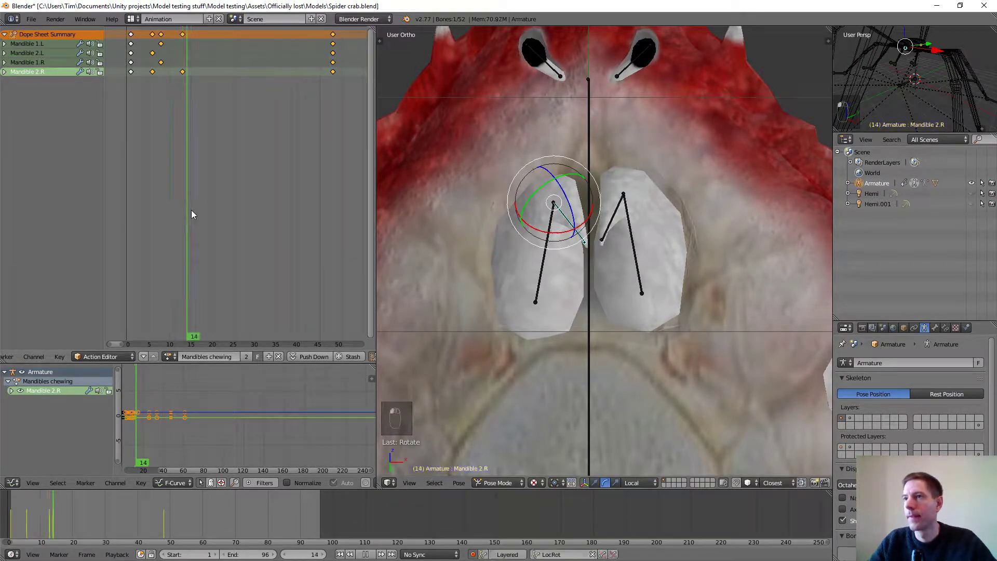
right_click(615, 217)
key("r")
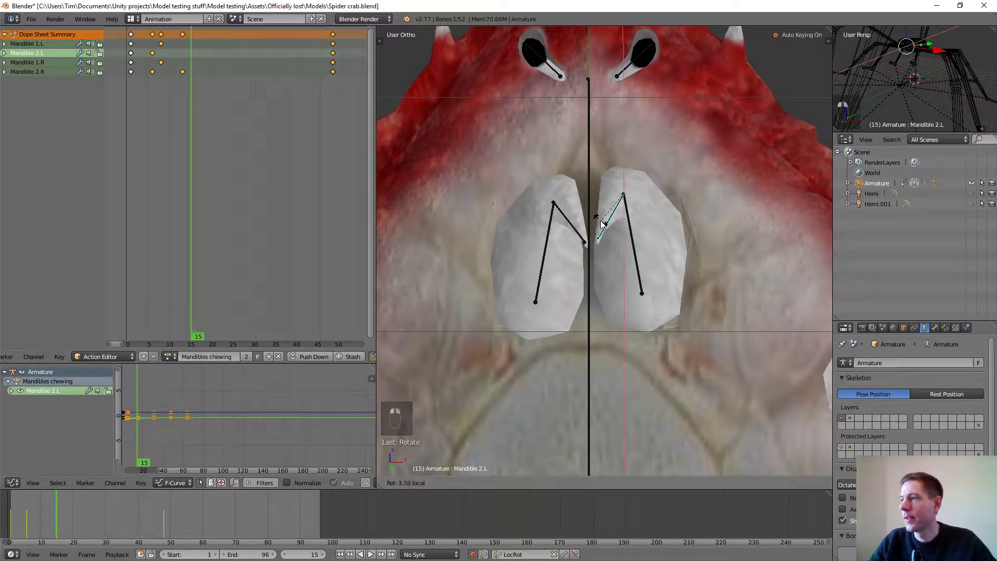
left_click(596, 221)
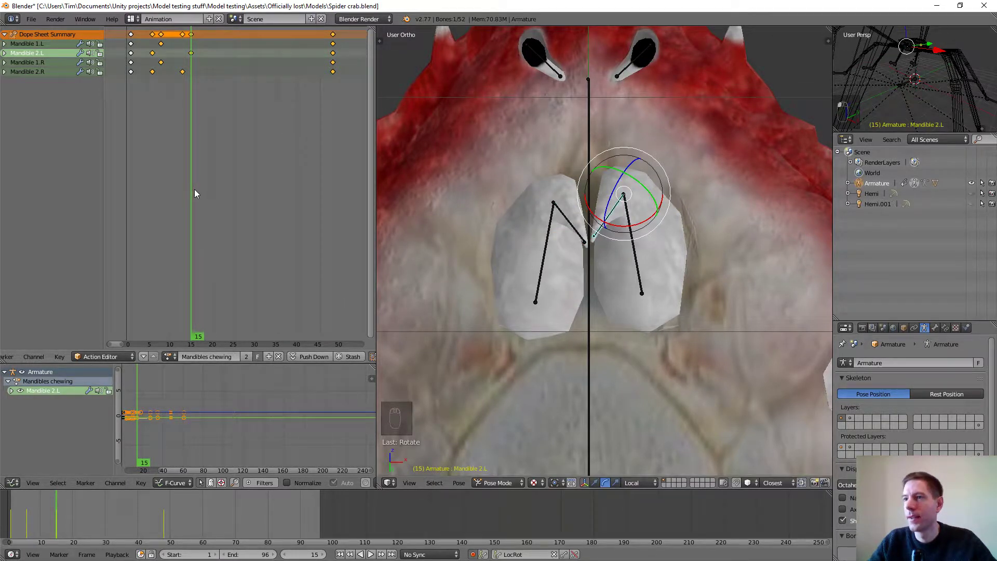
Step: At frame 12, move Mandible 1.R outward and towards the eyes, and Mandible 1.L inward and slightly backward, keyframing both
left_click_drag(194, 188, 198, 191)
right_click(545, 258)
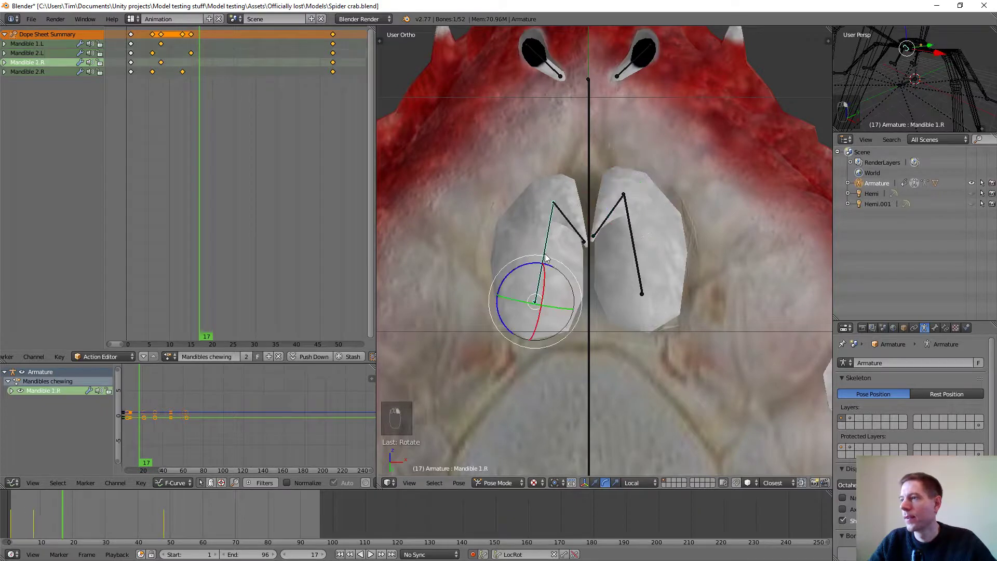
left_click_drag(200, 205, 179, 205)
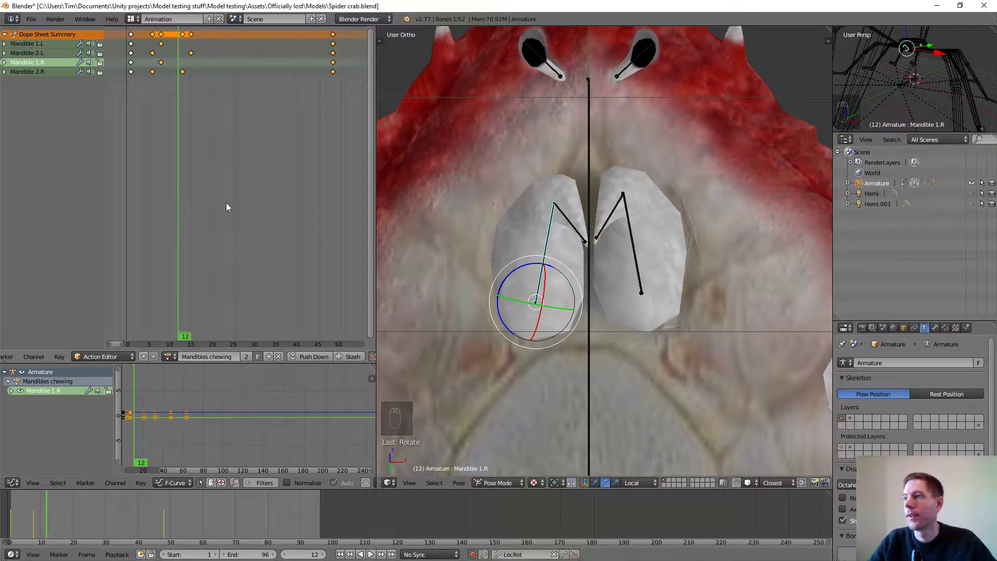
key("g")
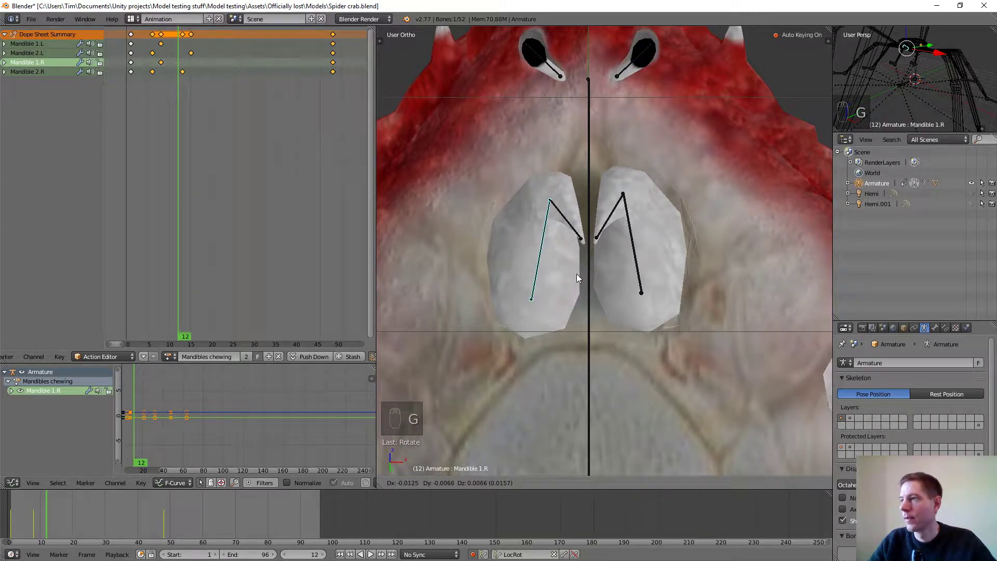
left_click(577, 269)
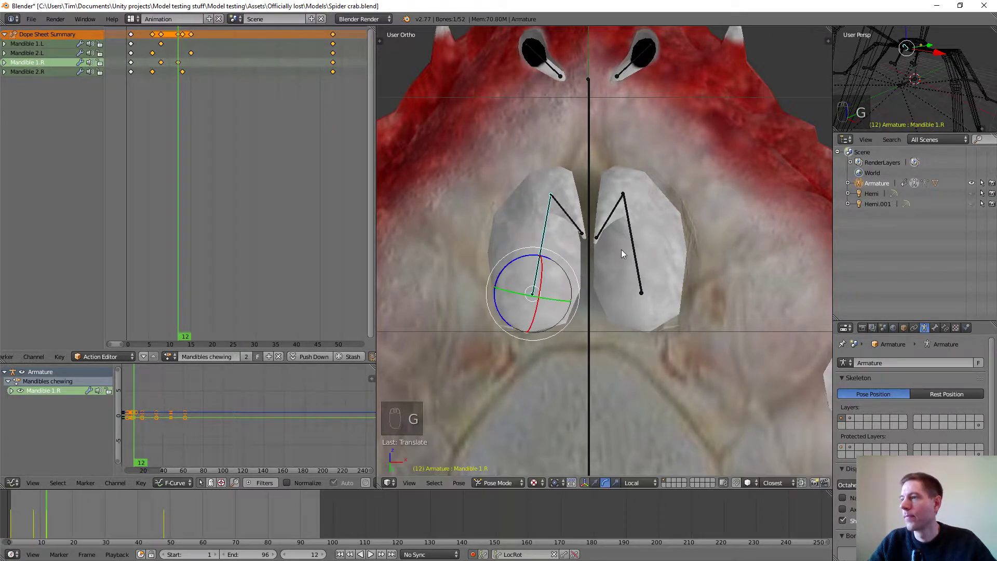
right_click(633, 258)
key("g")
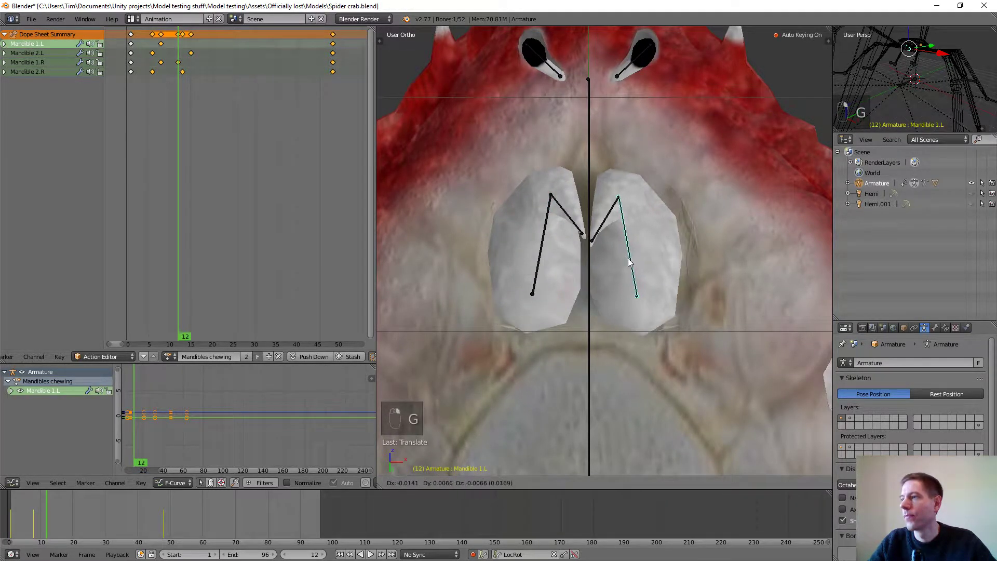
left_click(628, 263)
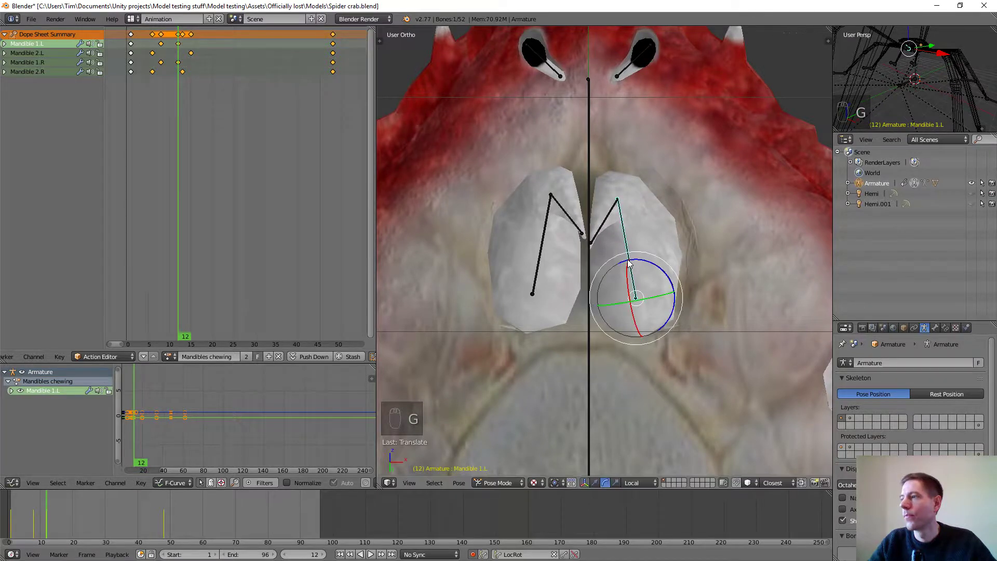
Step: At frame 17, move Mandible 1.L outward and Mandible 1.R inward, both slightly towards the eyes, keyframing both
left_click_drag(177, 212, 201, 225)
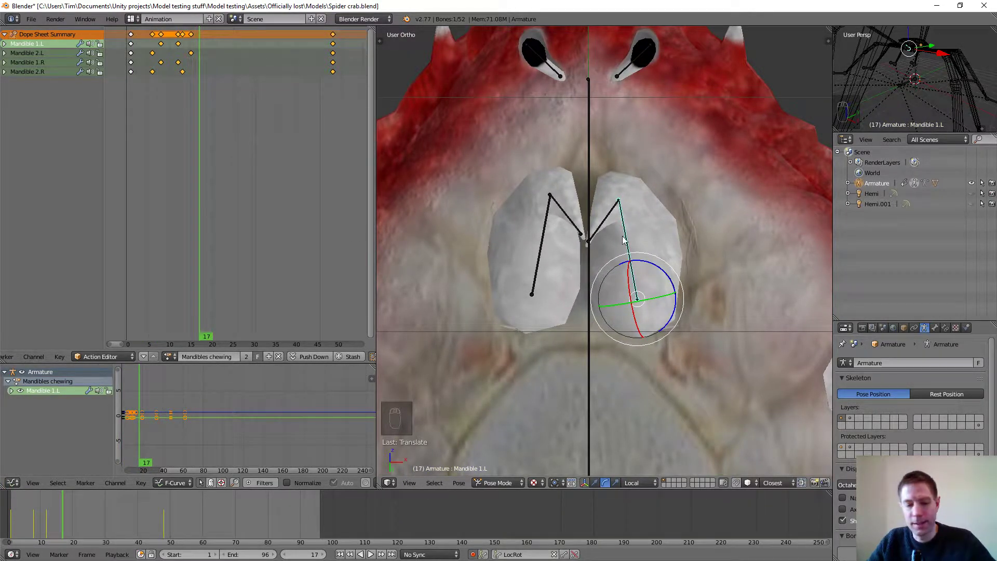
key("g")
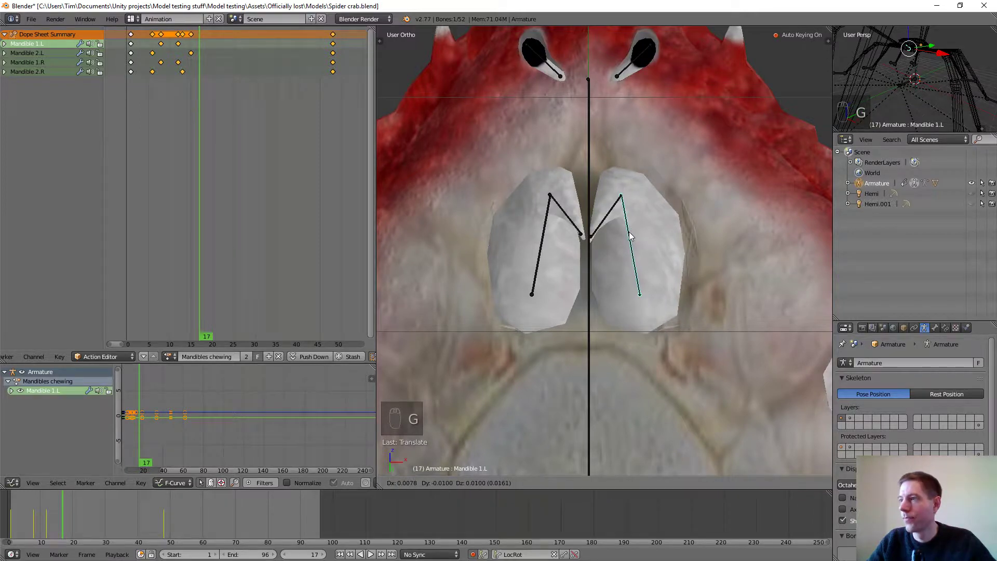
left_click(629, 236)
right_click(540, 254)
key("g")
key("g")
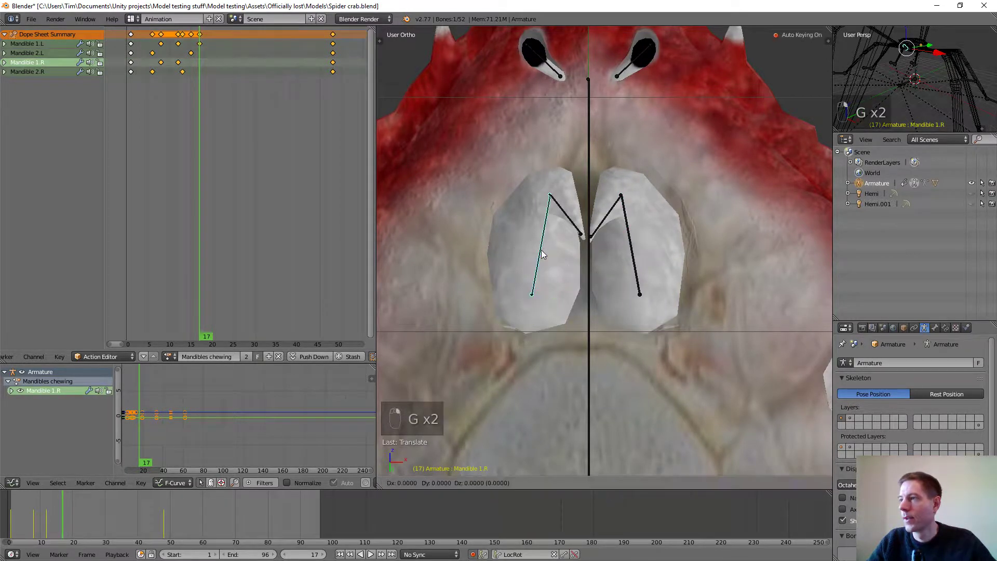
left_click(544, 245)
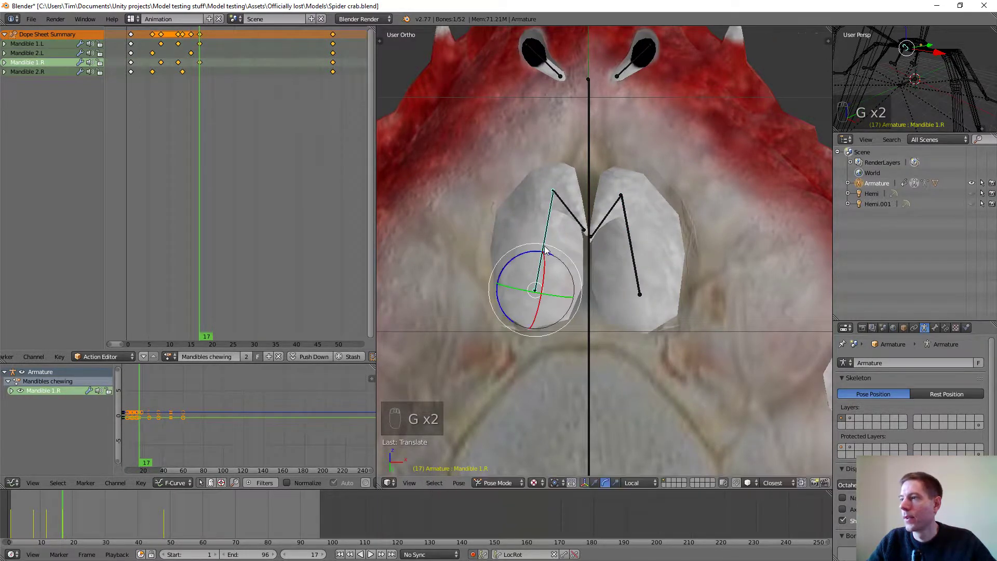
Step: Rotate the Mandible 2.L tip away from the midline at frame 17 and the Mandible 2.R tip towards it at frame 20, keyframing each
right_click(605, 220)
left_click_drag(623, 231, 624, 228)
key("r")
key("z")
key("z")
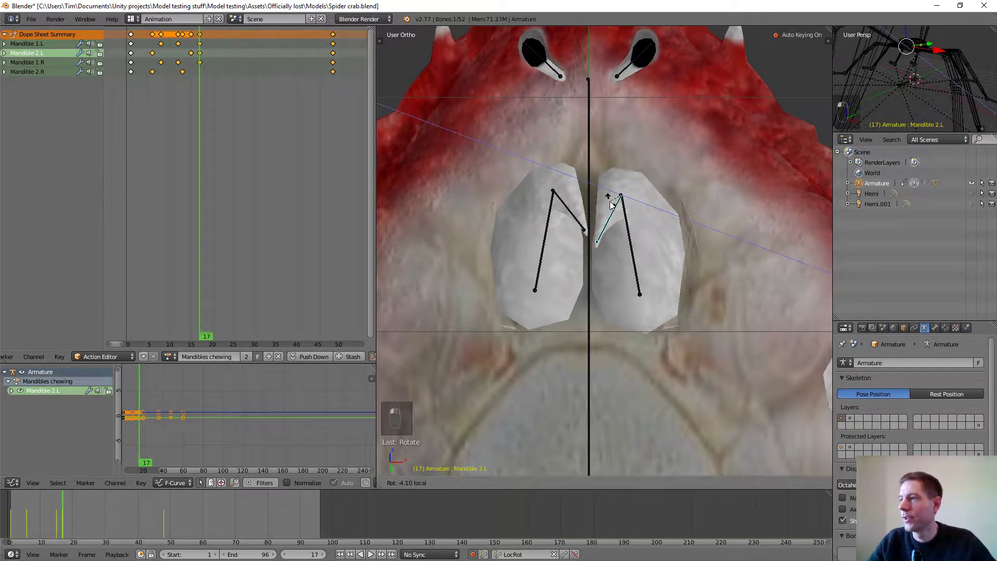
left_click(611, 207)
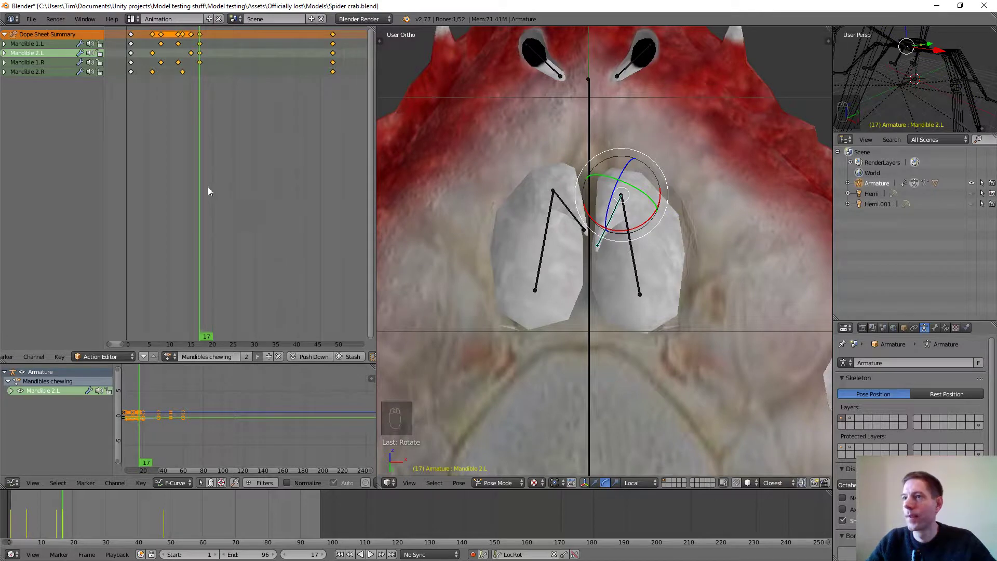
left_click_drag(203, 191, 212, 187)
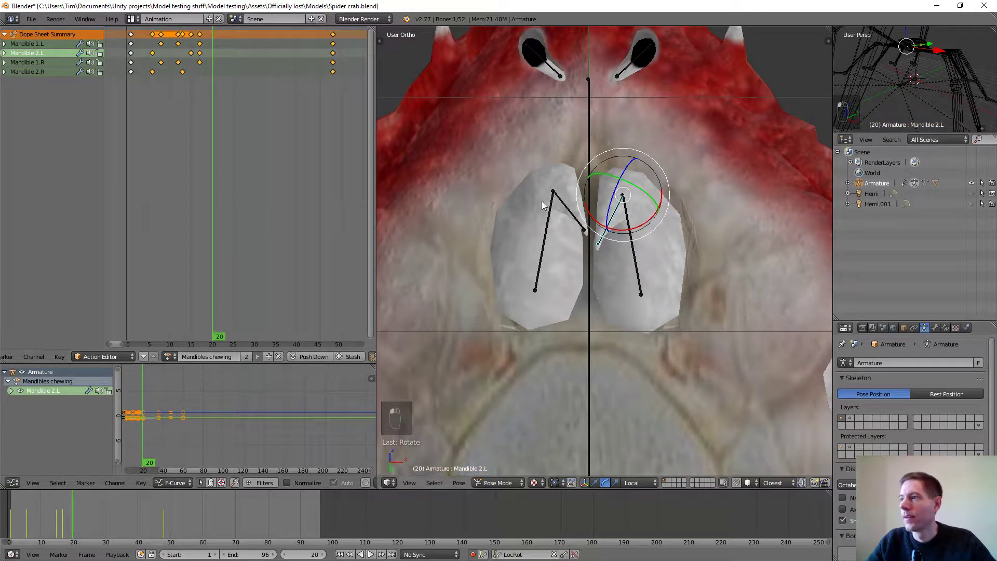
right_click(567, 211)
left_click_drag(575, 206, 547, 209)
Step: Move Mandible 1.R inward and backward at frame 24, and Mandible 1.L inward and towards the eyes at frame 26, keyframing each
key("alt+a")
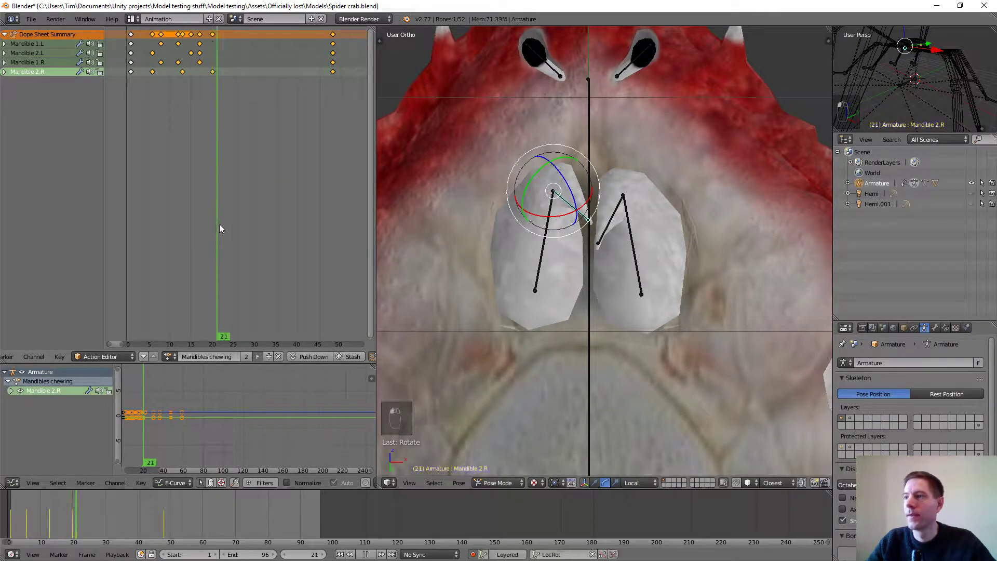
key("alt+a")
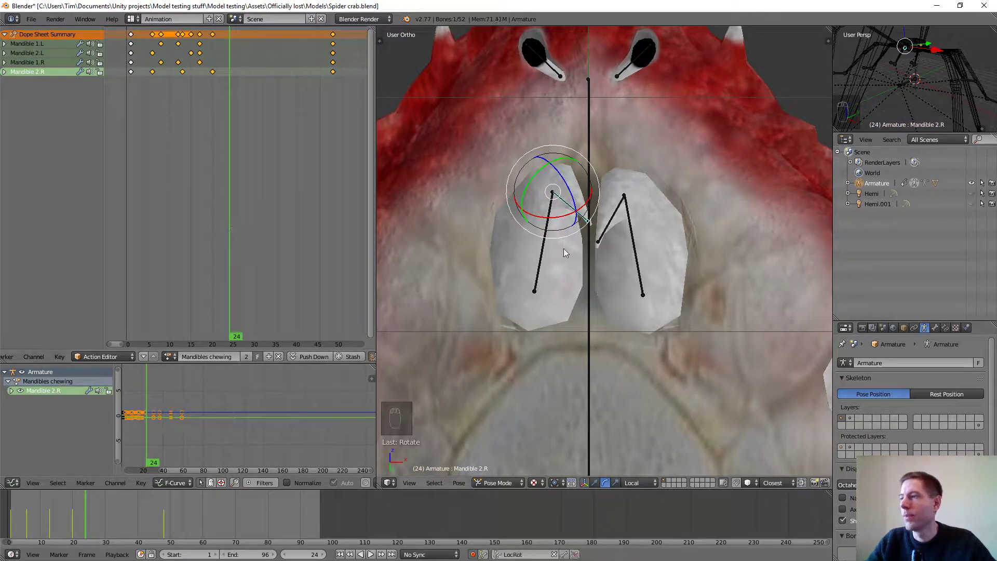
right_click(552, 252)
key("g")
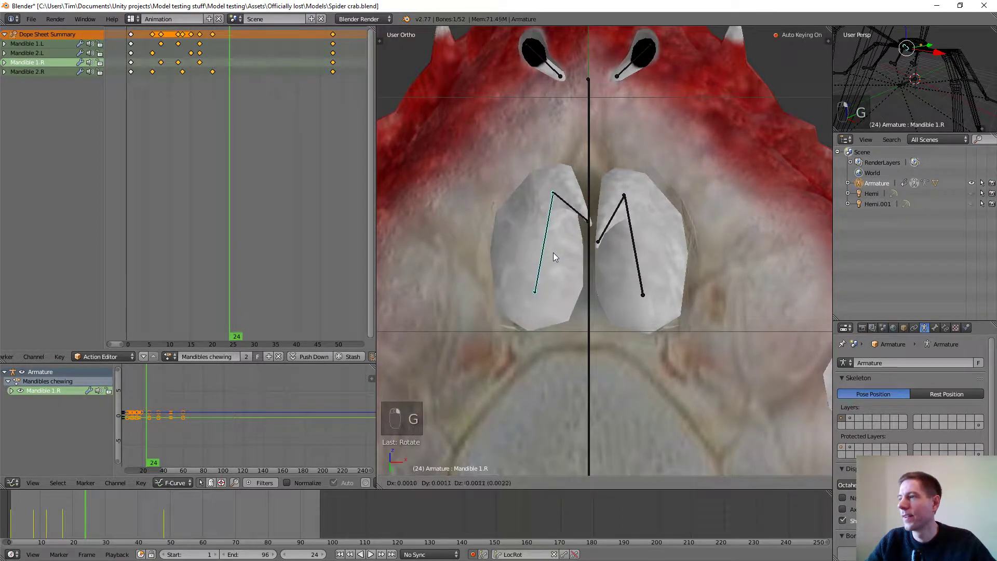
left_click(555, 259)
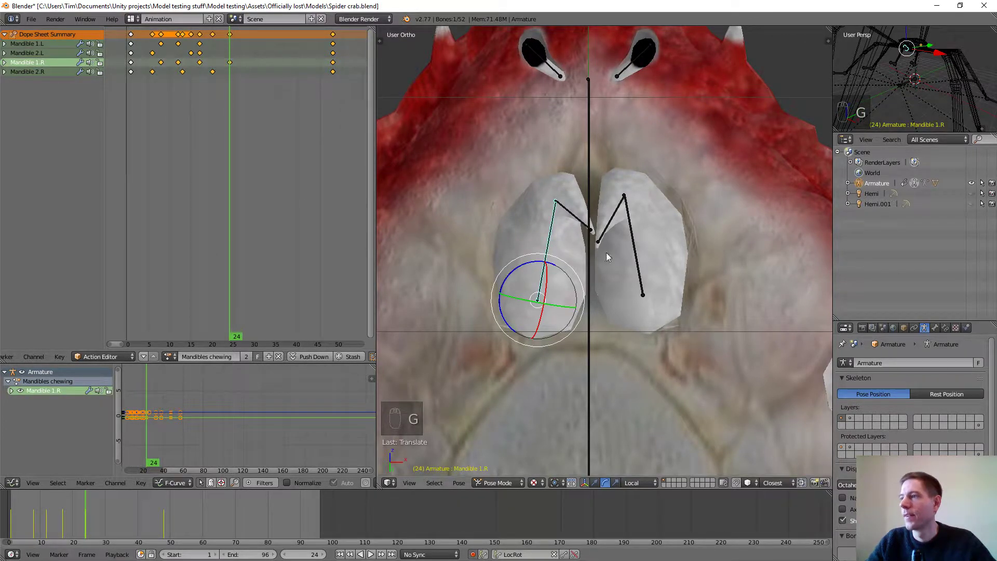
key("alt+a")
key("alt+a")
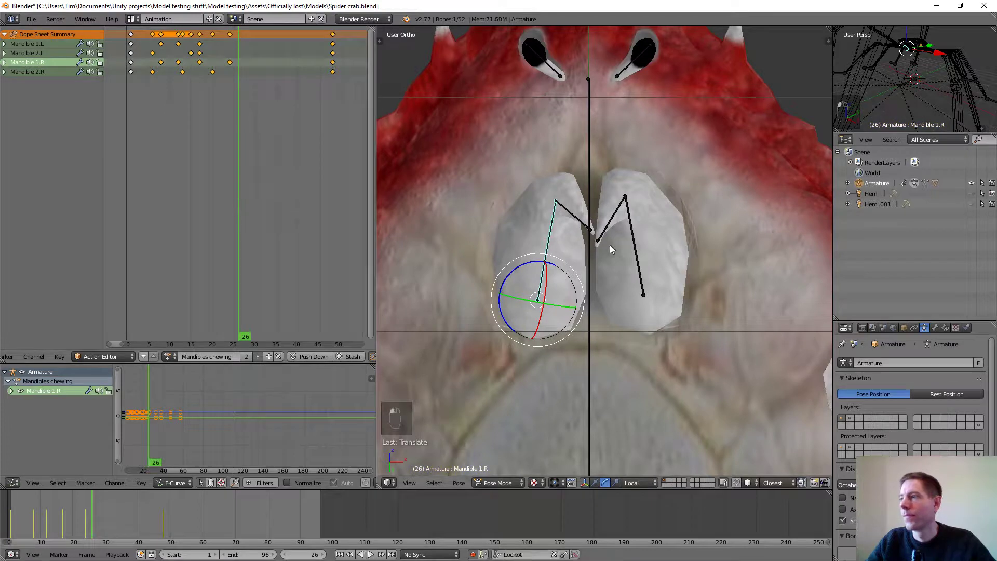
right_click(634, 248)
key("g")
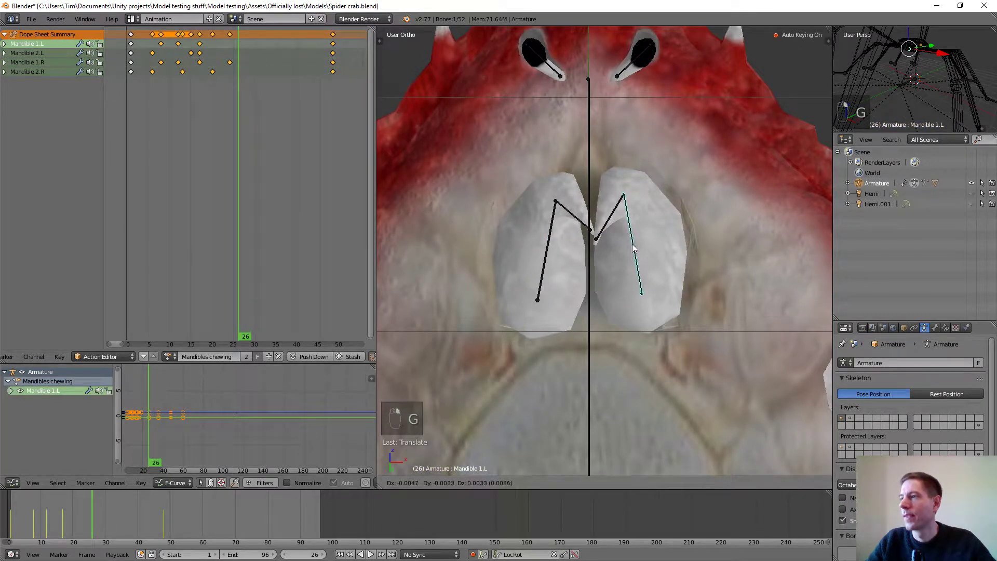
left_click(632, 247)
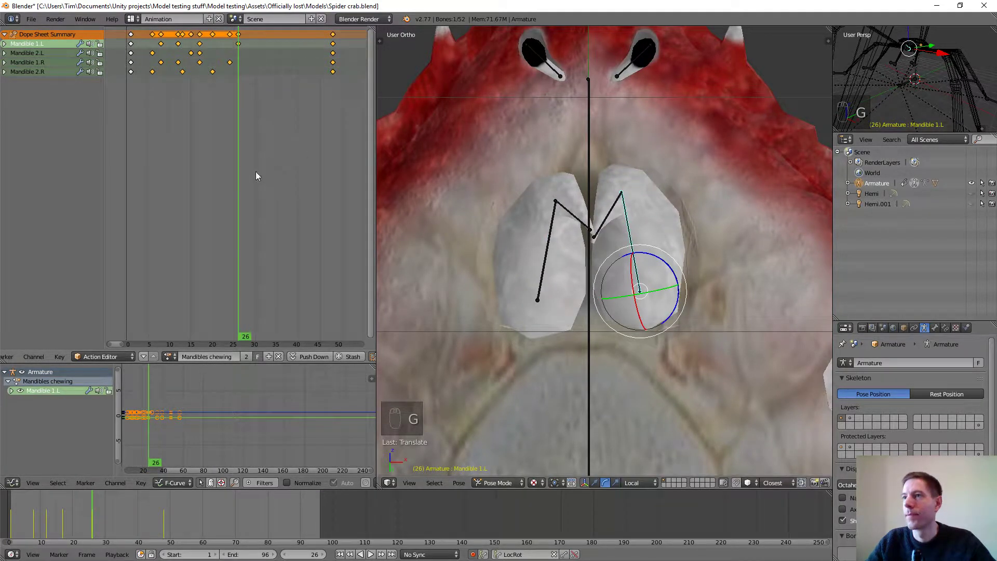
Step: At frame 28, rotate the Mandible 2.L and Mandible 2.R tips away from the midline, keyframing both
left_click(246, 182)
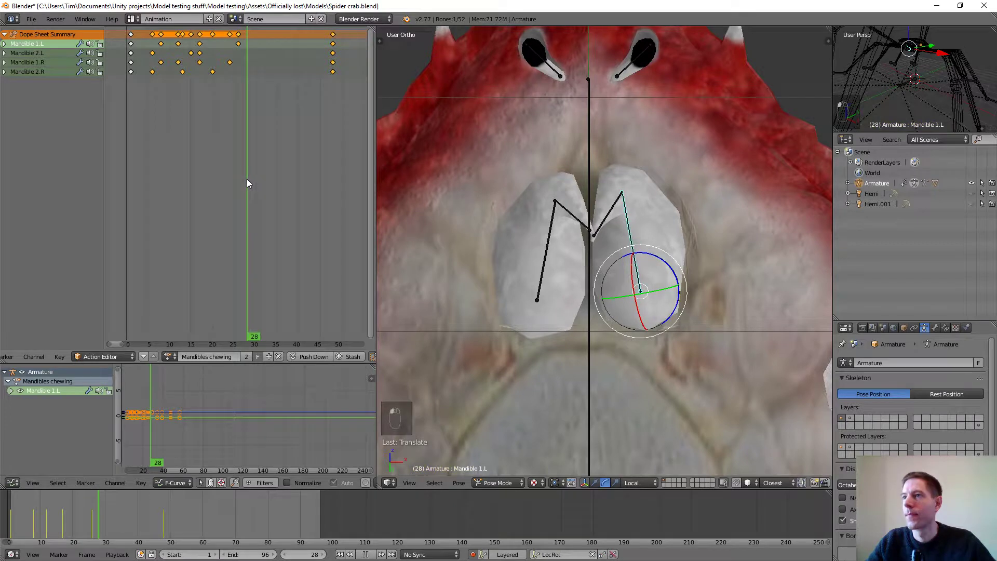
right_click(597, 223)
left_click_drag(599, 219, 574, 216)
right_click(575, 221)
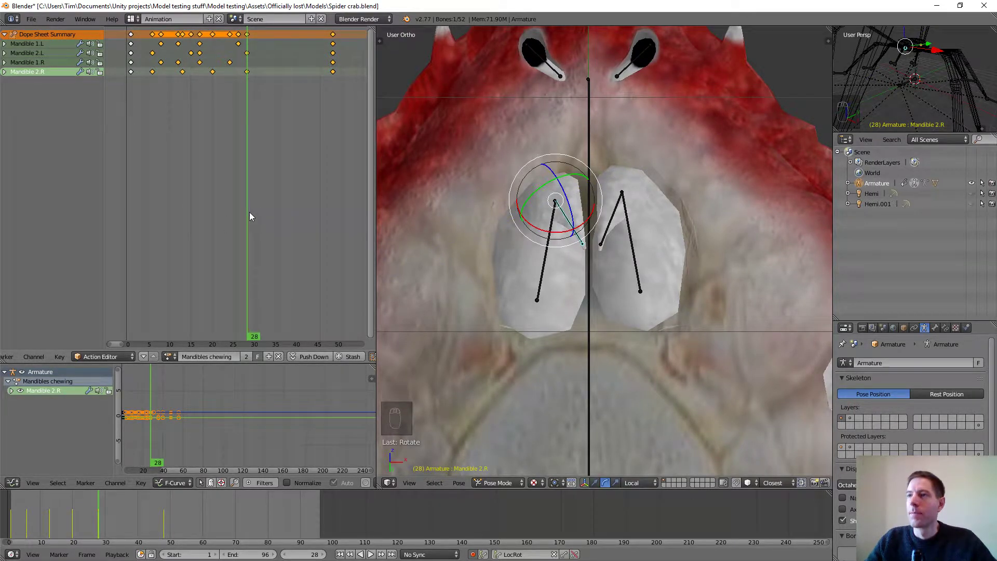
Step: At frame 32, rotate the Mandible 2.R tip towards the midline and move Mandible 1.R towards the eyes, keyframing both
key("alt+a")
key("alt+a")
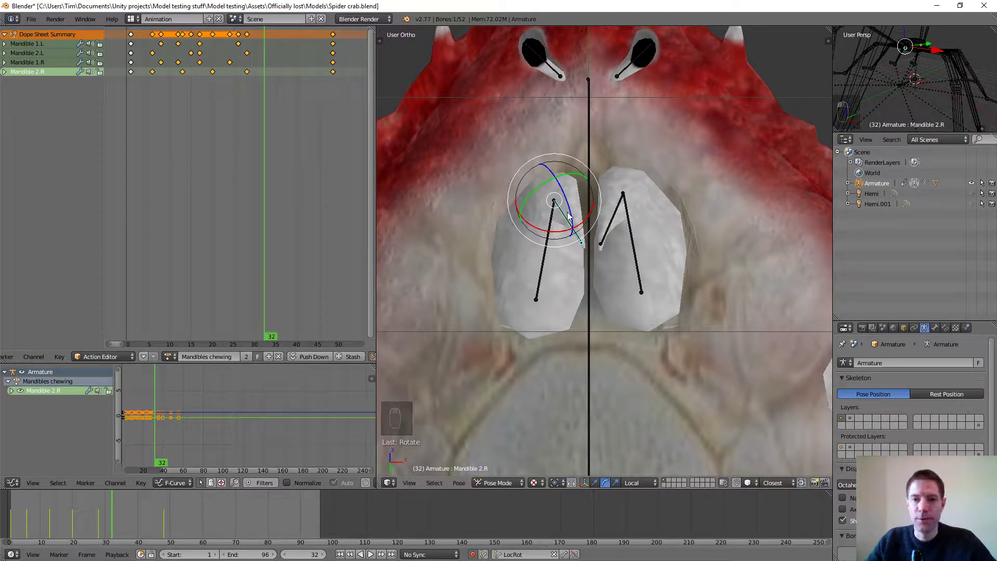
mouse_move(574, 222)
left_mouse_down()
mouse_move(565, 212)
mouse_move(563, 220)
left_mouse_up()
key("ctrl+space")
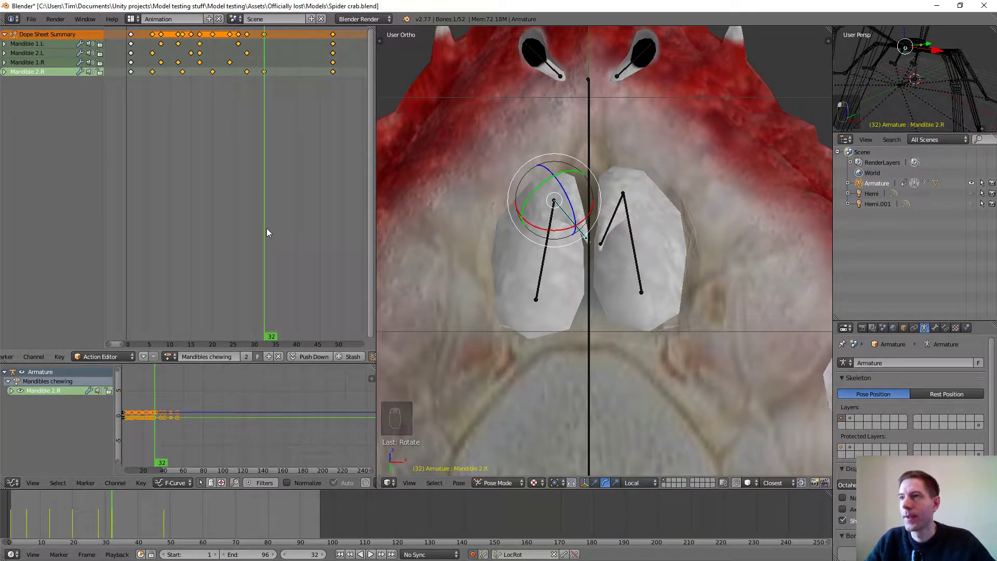
right_click(545, 258)
key("g")
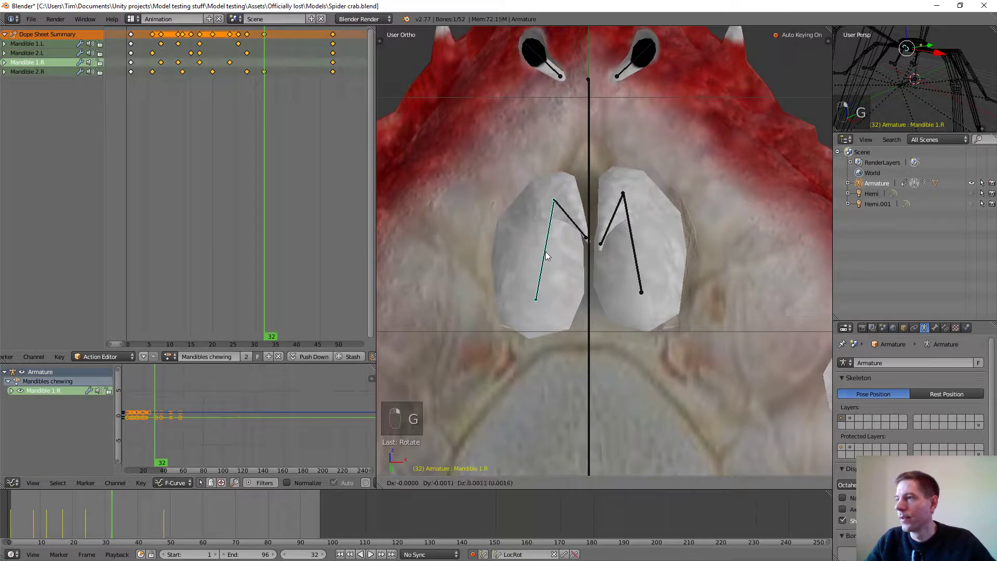
left_click(548, 252)
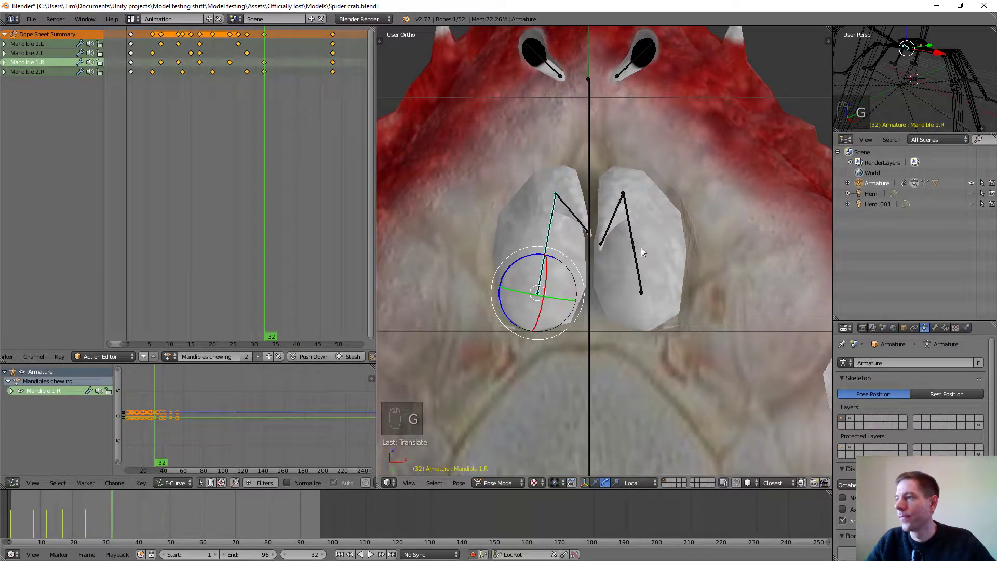
Step: At frame 35, move Mandible 1.L inward and slightly towards the eyes, keyframing it
key("alt+a")
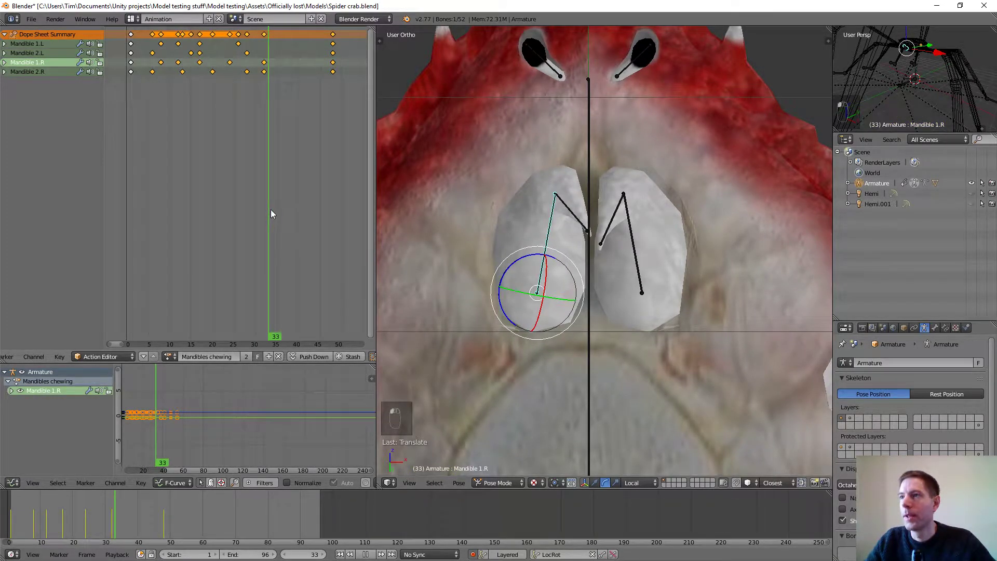
key("alt+a")
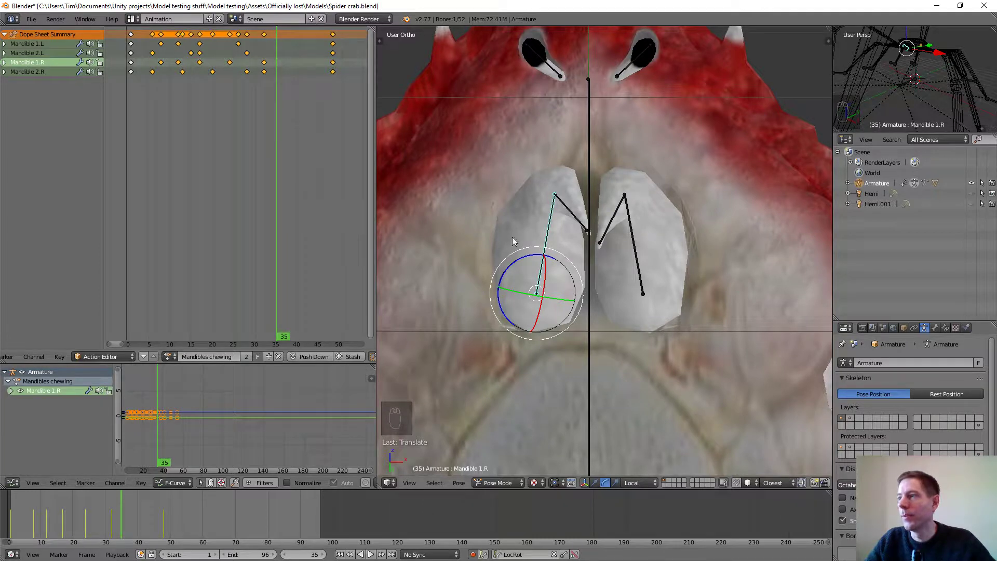
right_click(633, 251)
key("g")
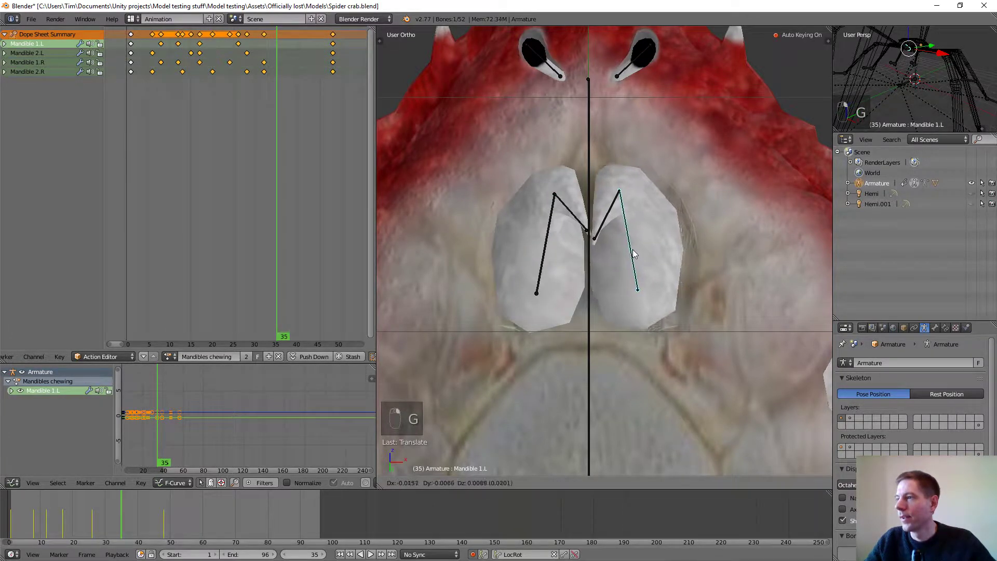
left_click(633, 253)
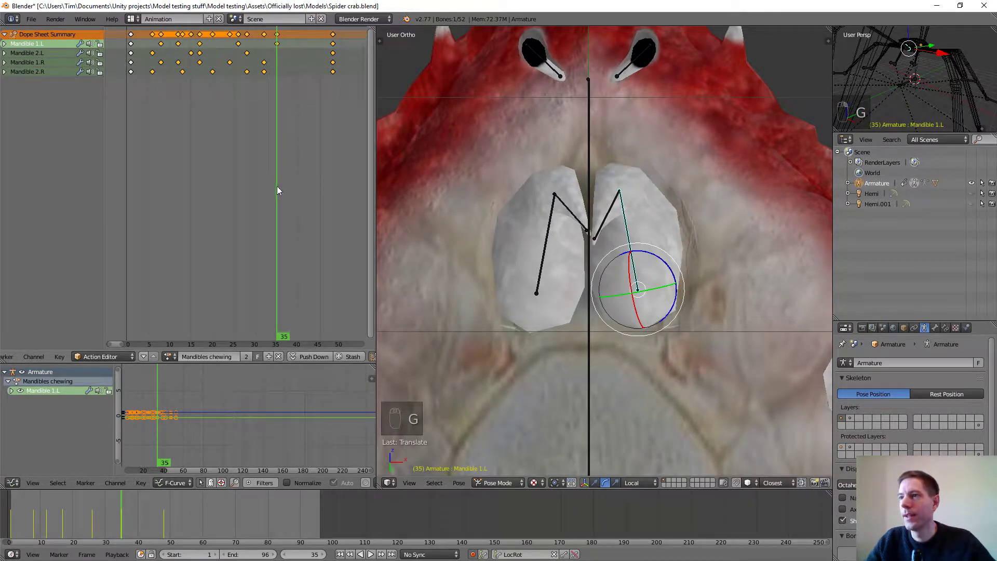
Step: At frame 38, rotate the Mandible 2.R tip backward and away from the midline, keyframing it
key("alt+a")
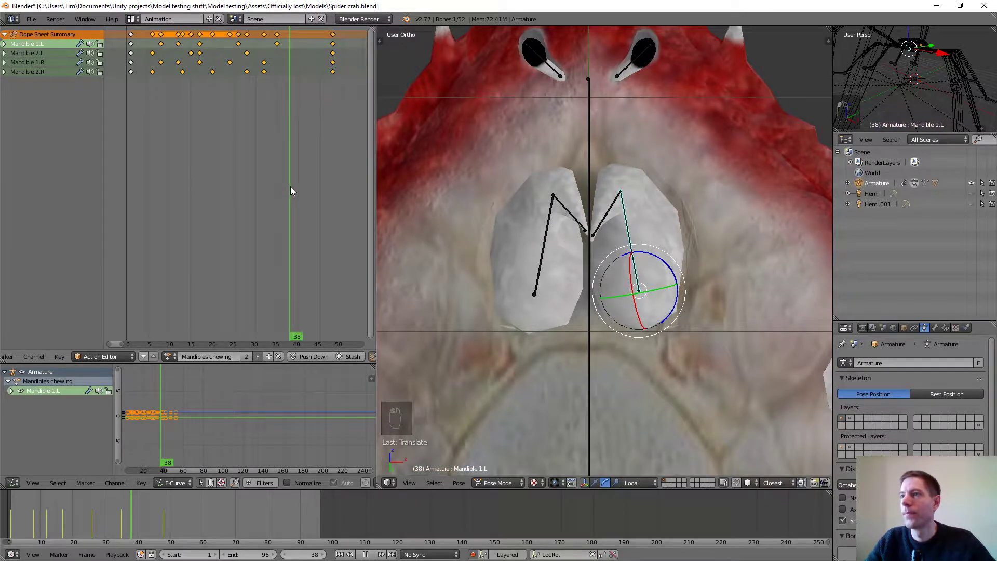
key("alt+a")
right_click(570, 215)
key("r")
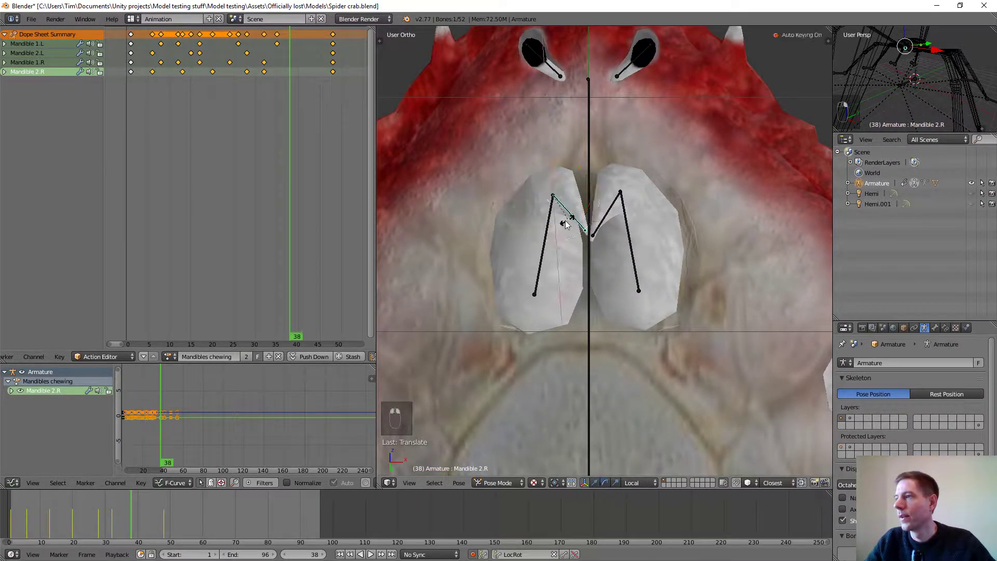
left_click(567, 219)
key("r")
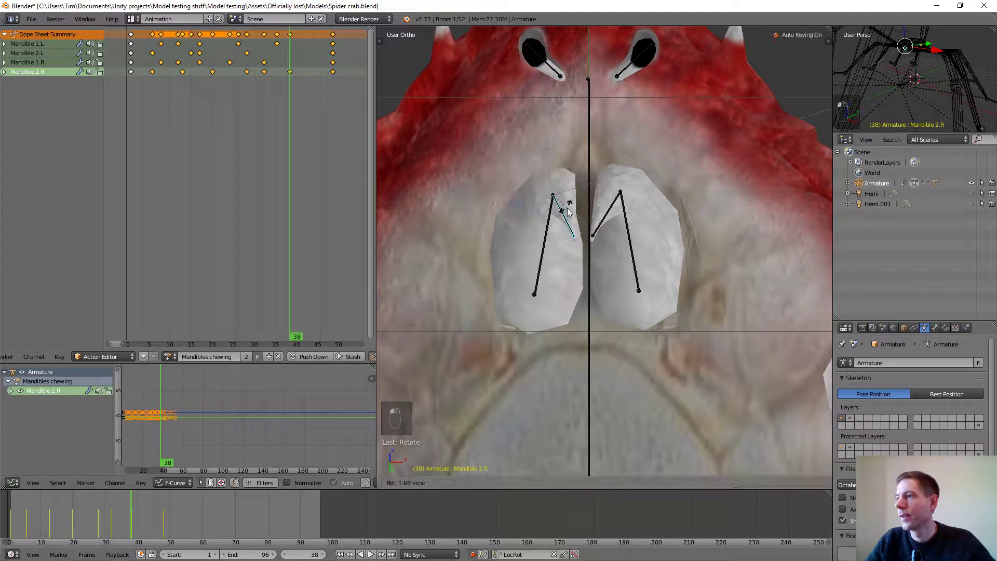
left_click(571, 224)
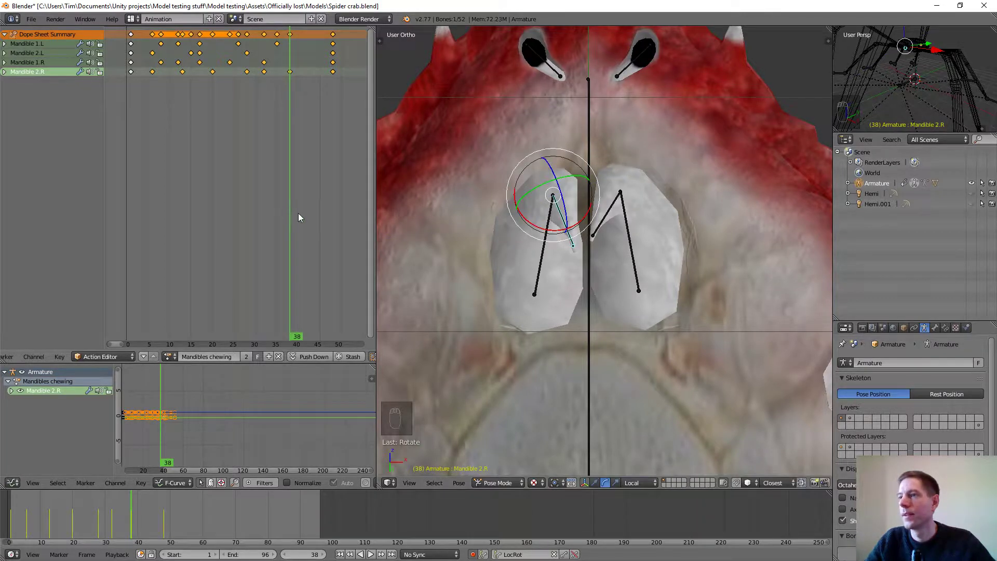
Step: At frame 41, rotate the Mandible 2.L tip backward and away from the midline, keyframing it
left_click_drag(294, 216, 302, 216)
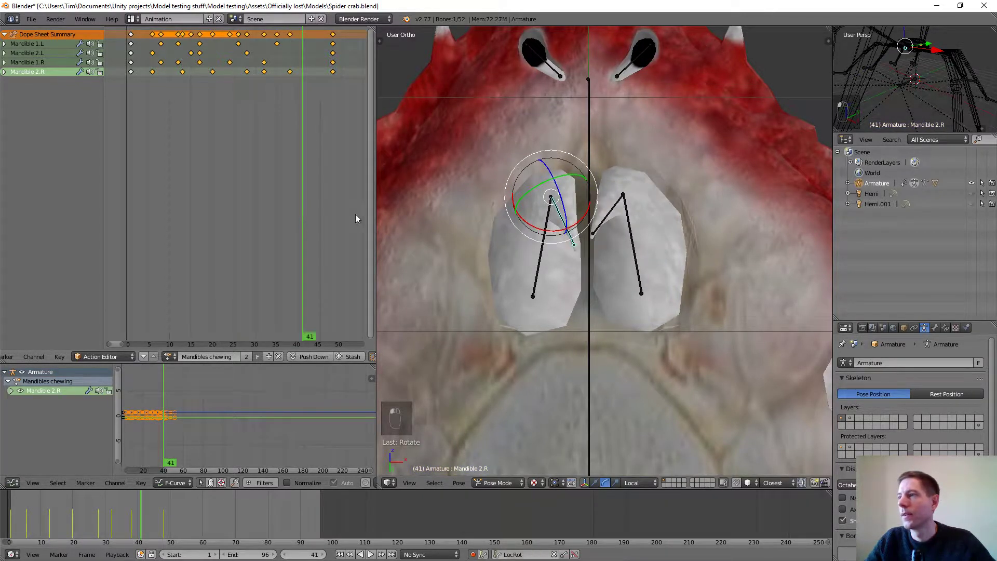
right_click(606, 222)
key("r")
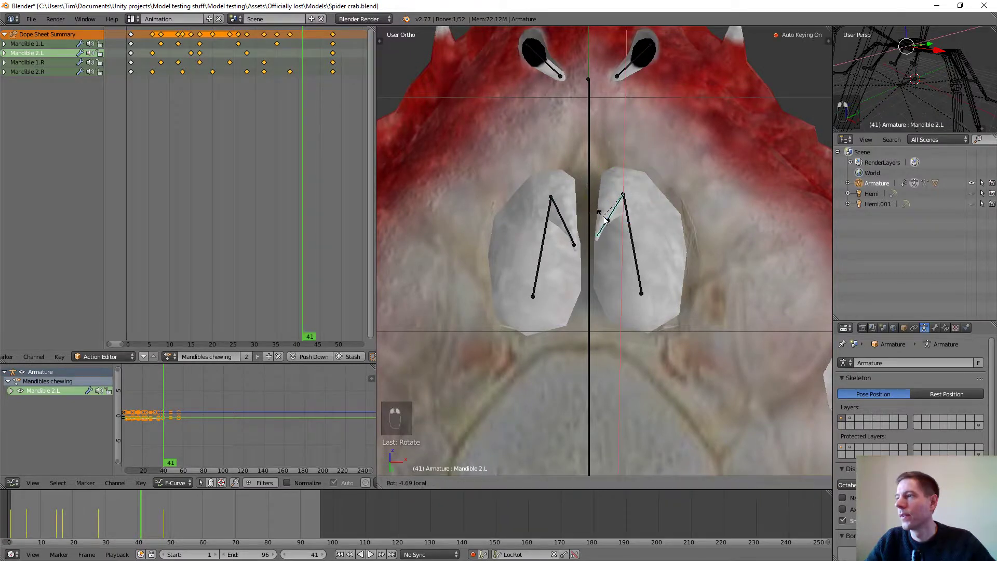
left_click(612, 204)
key("r")
key("z")
key("z")
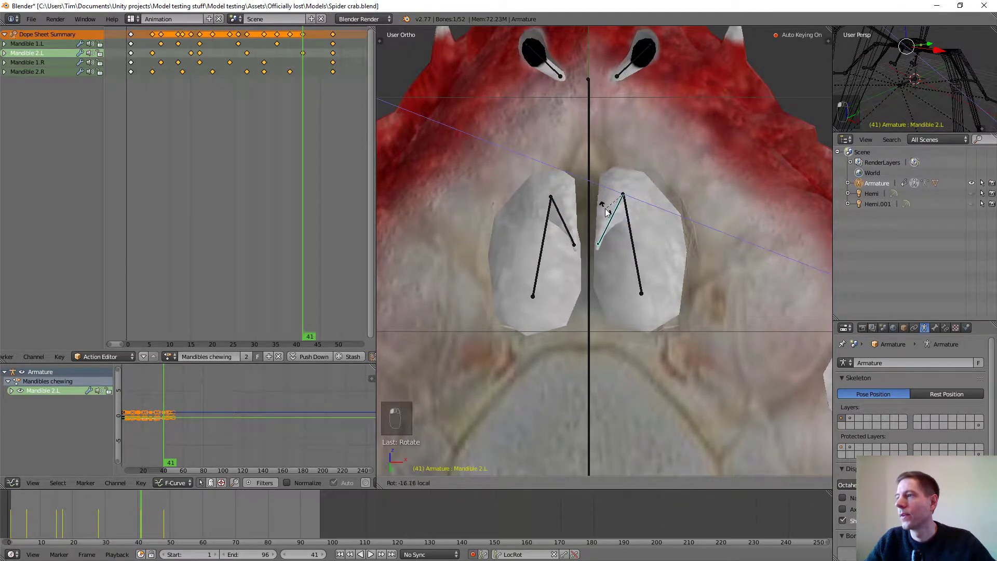
left_click(605, 210)
Step: At frame 44, move Mandible 1.L inward and Mandible 1.R inward and slightly towards the eyes, keyframing both
key("alt+a")
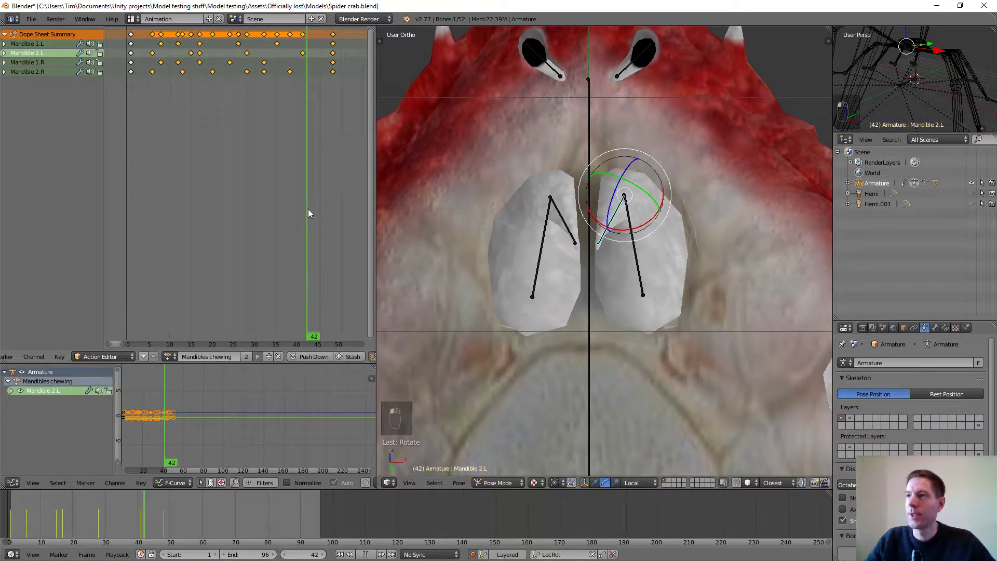
key("alt+a")
right_click(640, 268)
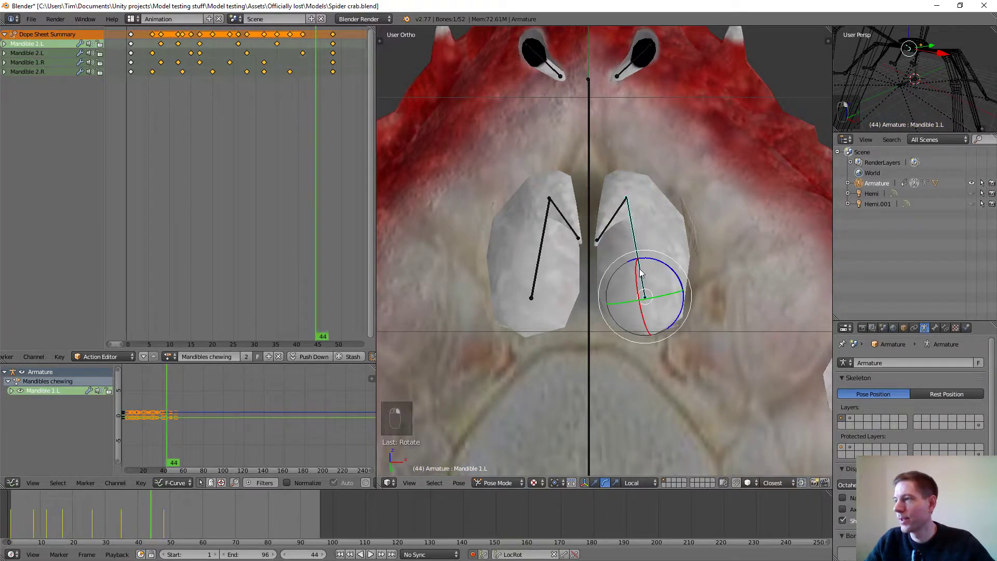
key("g")
left_click(636, 277)
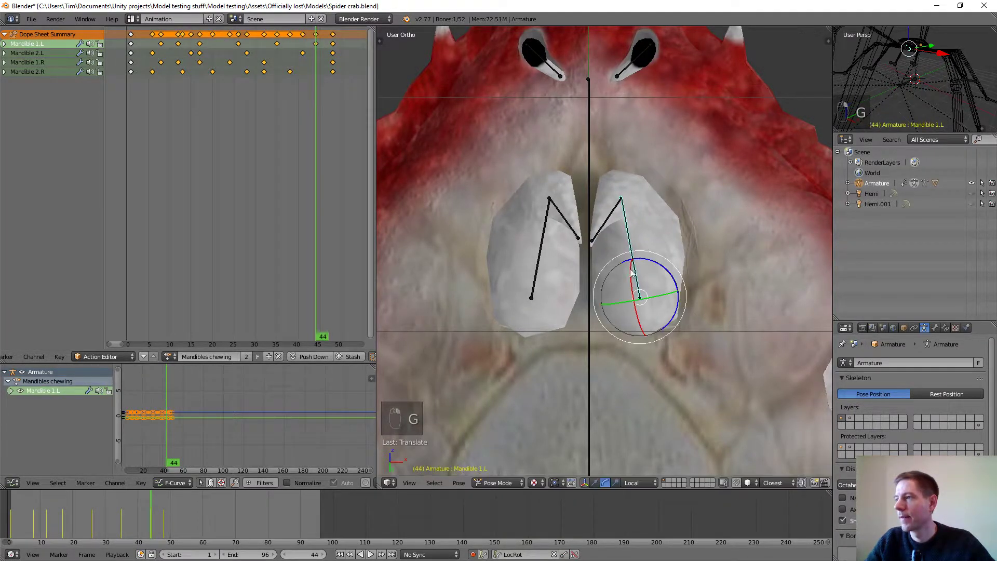
right_click(539, 260)
key("g")
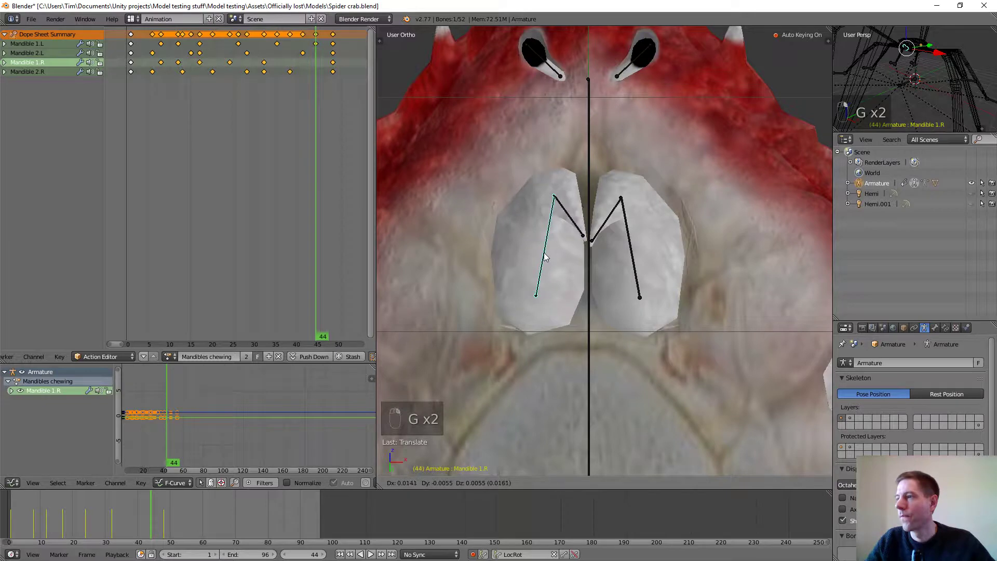
left_click(544, 252)
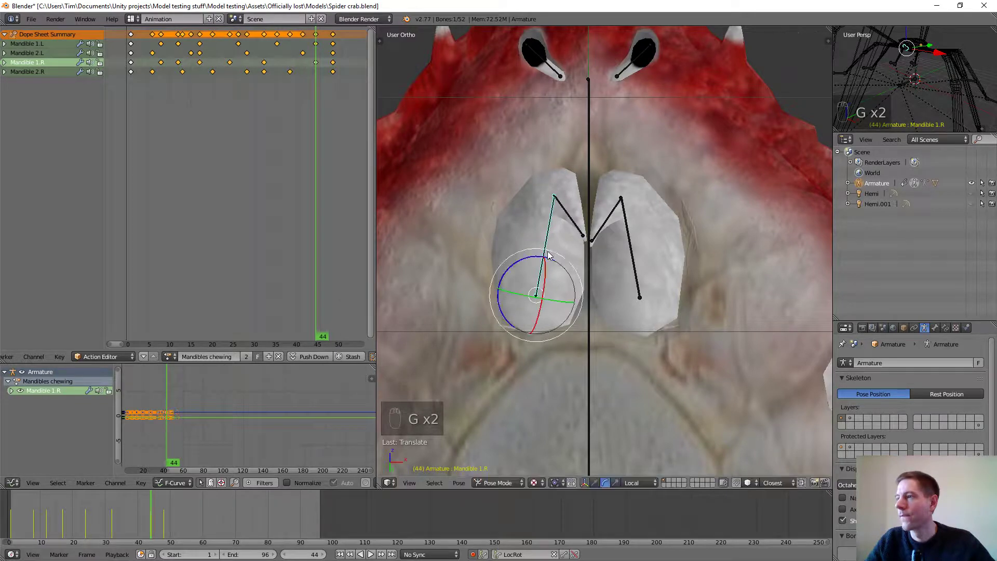
Step: At frame 44, rotate the Mandible 2.L and Mandible 2.R tips away from the midline, keyframing both
right_click(603, 228)
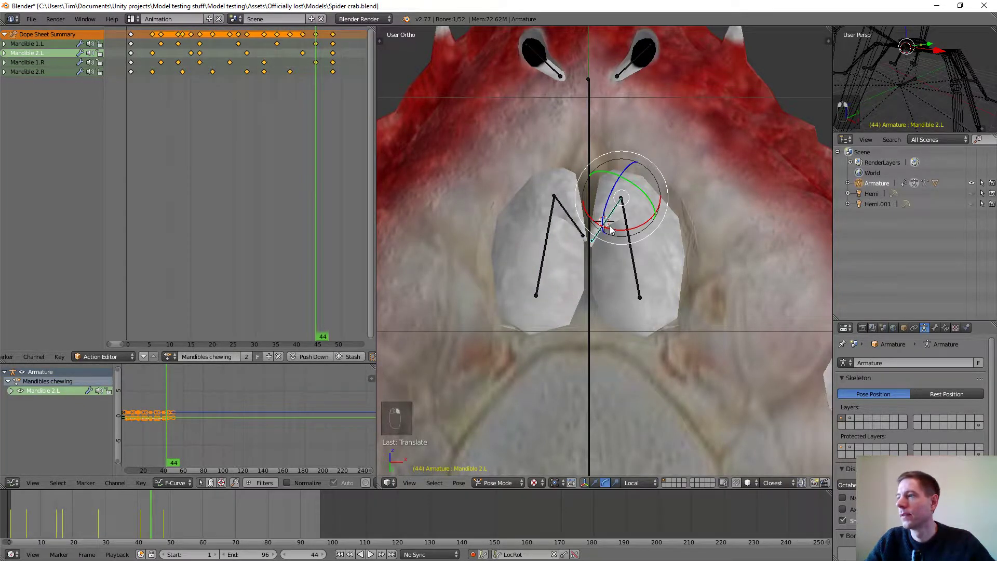
key("r")
left_click(597, 231)
right_click(575, 227)
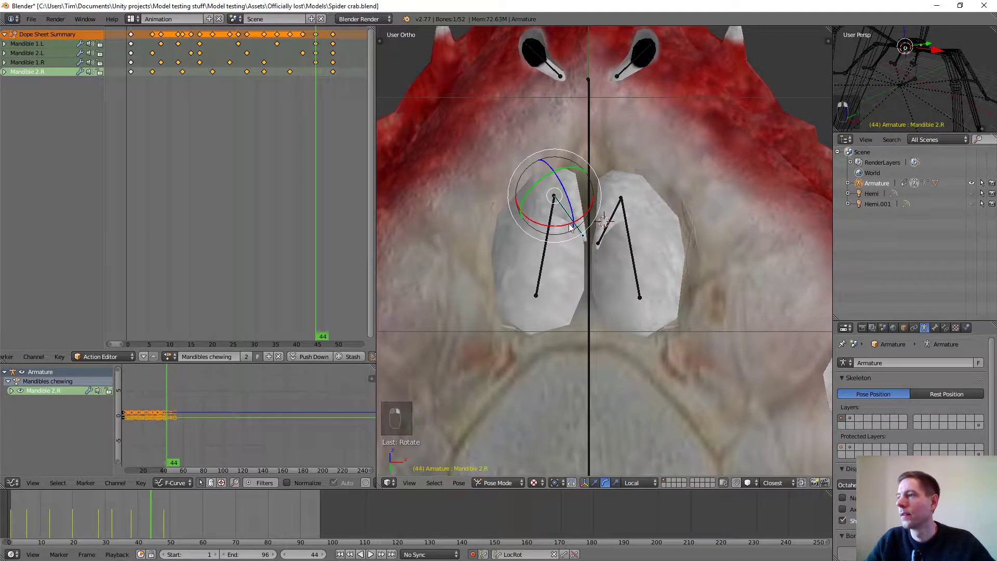
key("r")
left_click(566, 227)
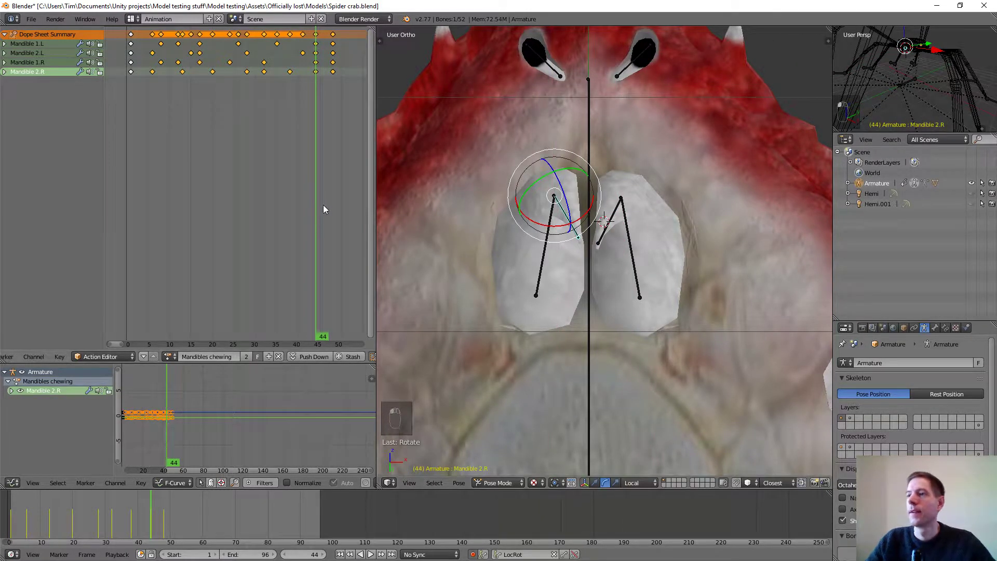
Step: Review the chewing motion and, at frame 28, move Mandible 1.L away from the eyes and slightly outward, keyframing it
key("shift+alt+a")
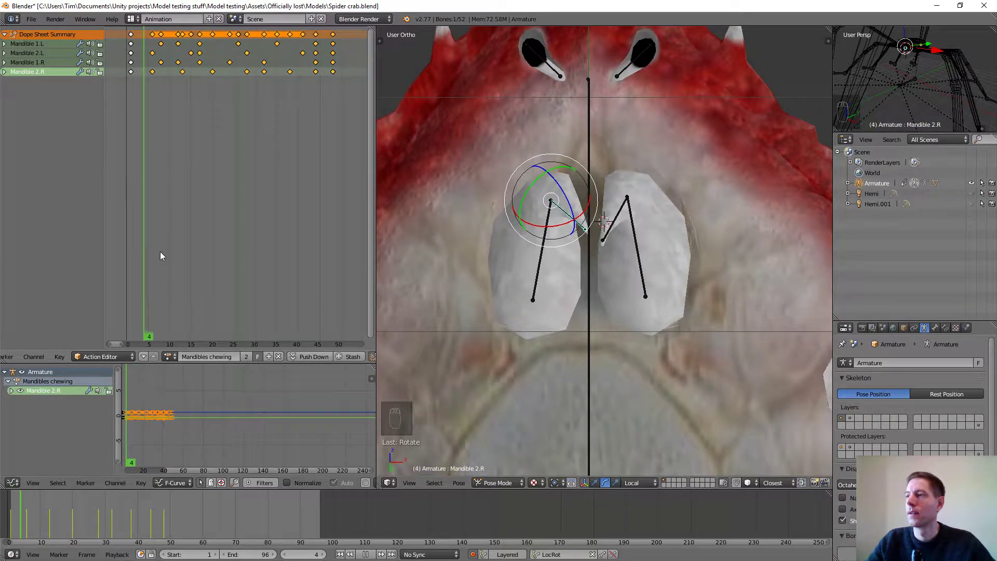
left_click_drag(161, 256, 248, 263)
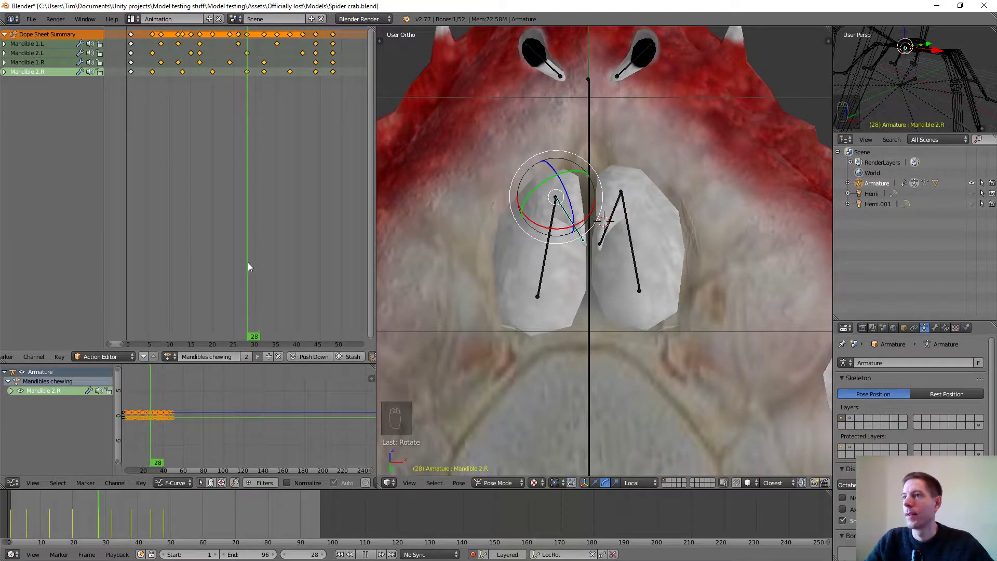
right_click(632, 242)
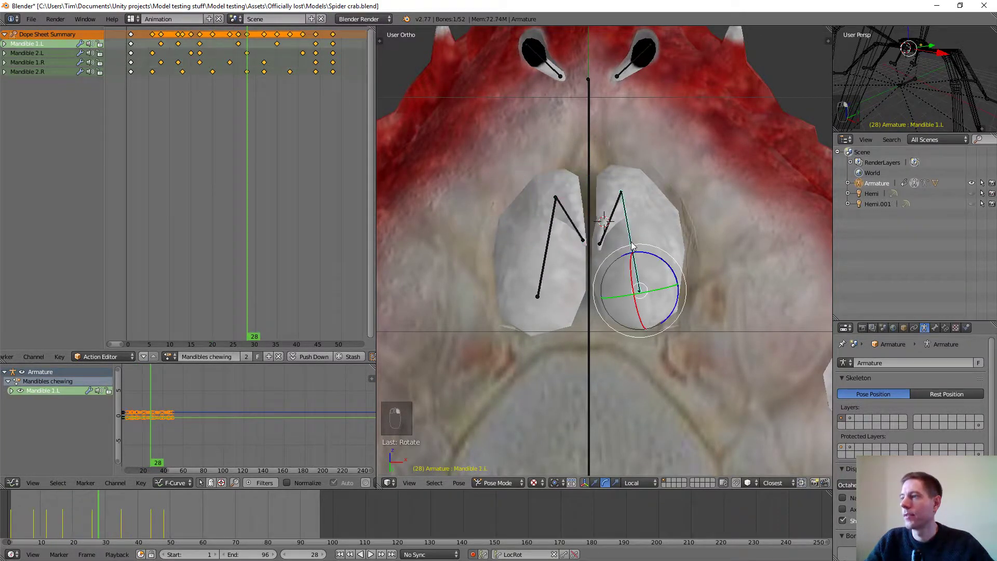
key("g")
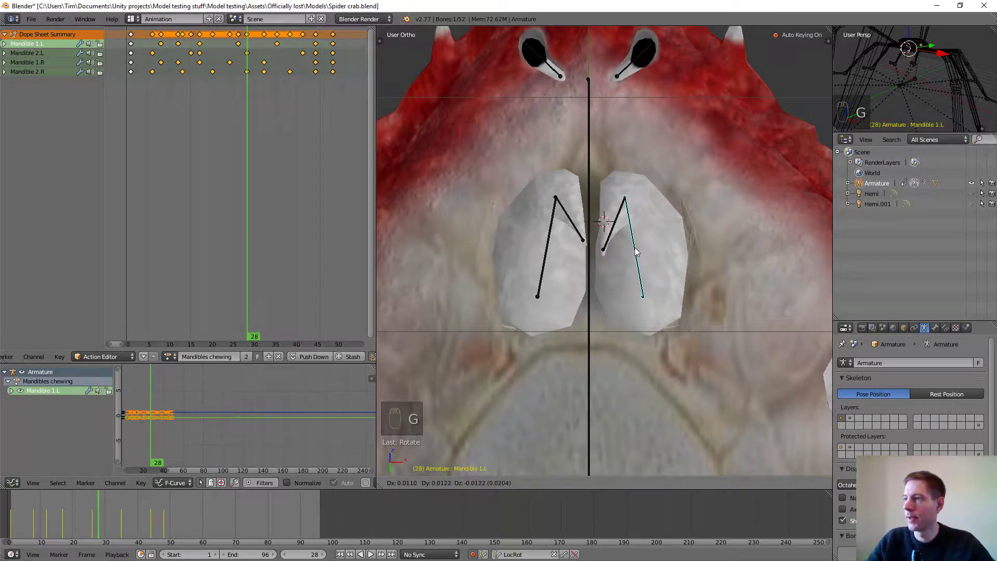
left_click(638, 255)
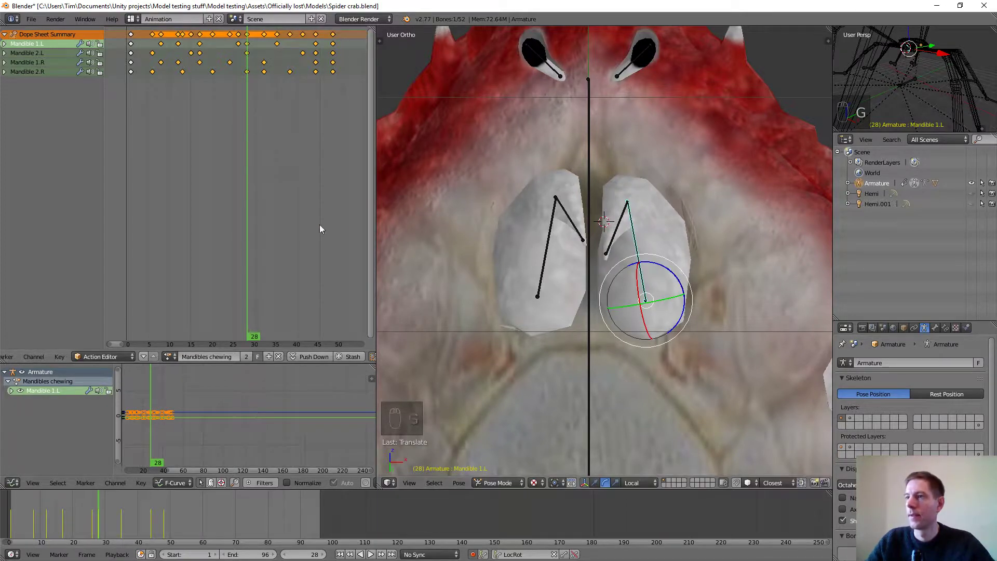
Step: Move the Mandible 1.L keyframe at frame 28 to frame 26, replacing the one there, and scrub through the motion
key("alt+shift+a")
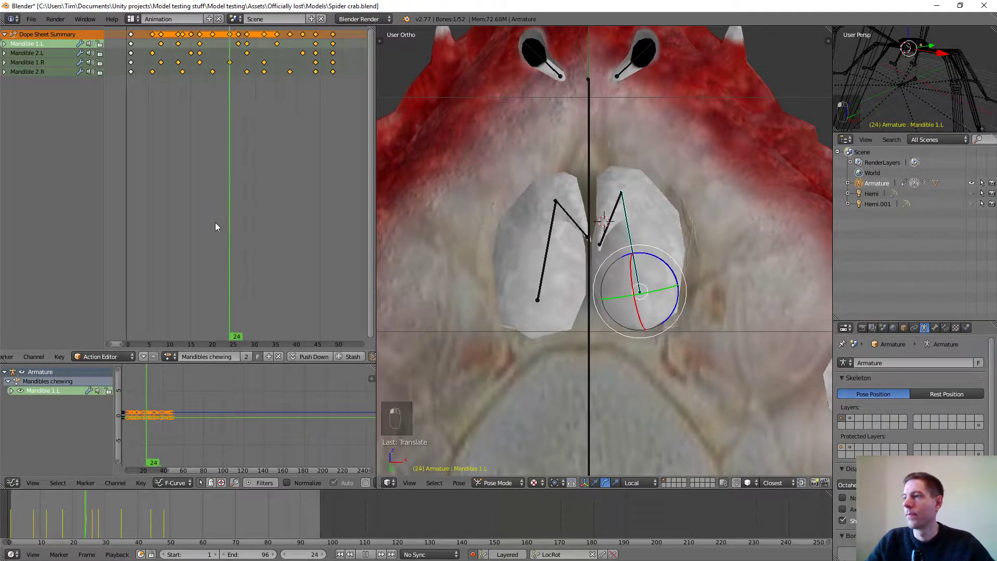
mouse_move(237, 231)
left_mouse_down()
mouse_move(270, 232)
mouse_move(231, 232)
mouse_move(240, 233)
left_mouse_up()
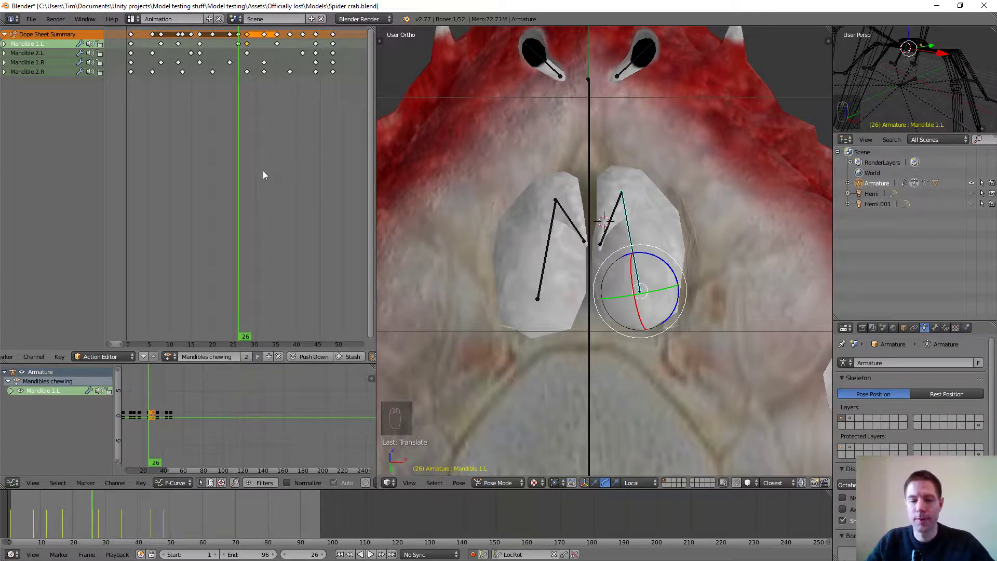
key("g")
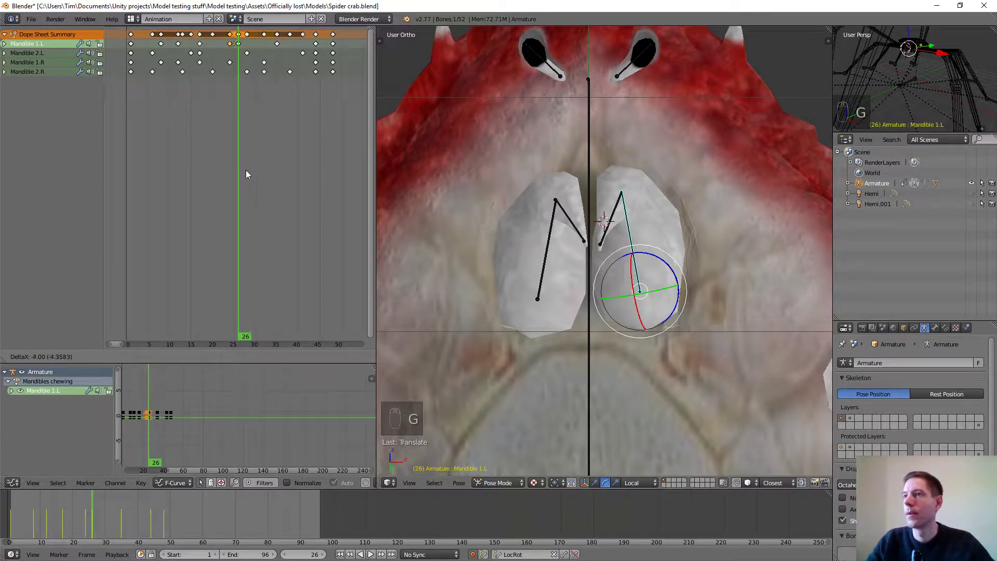
left_click(255, 170)
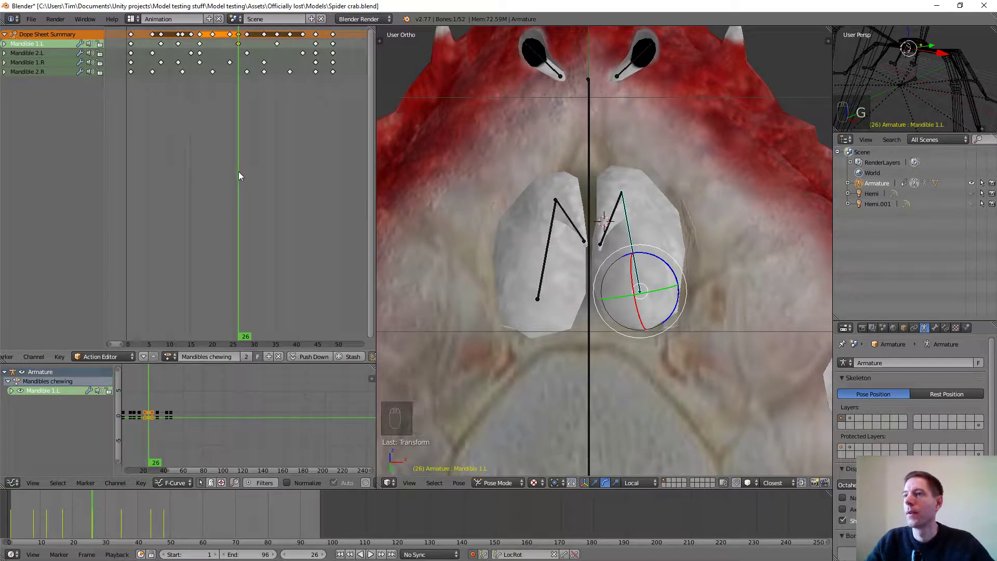
left_click_drag(239, 172, 217, 207)
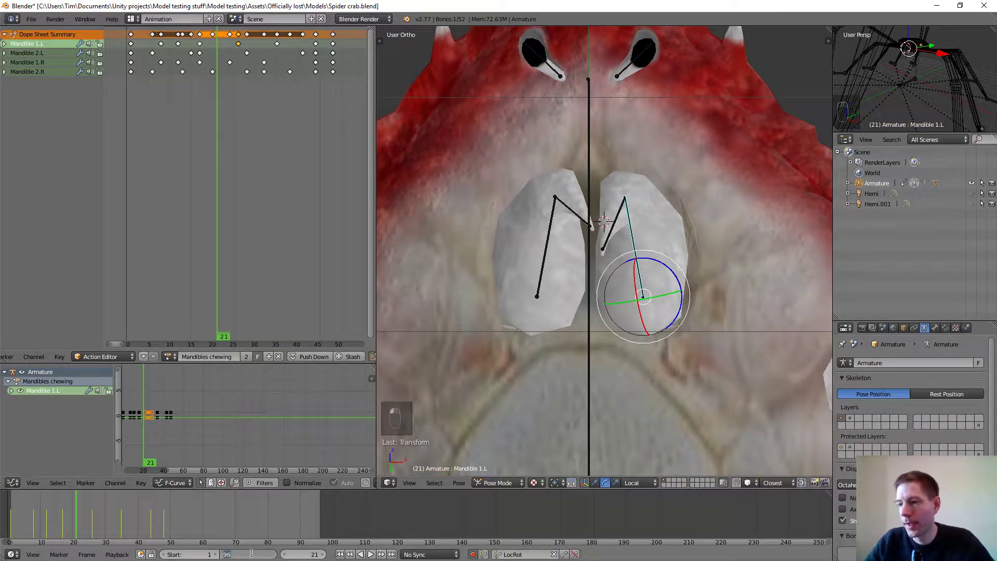
Step: Set the animation's end frame to 48, deselect all bones and play the chewing loop
key("Return")
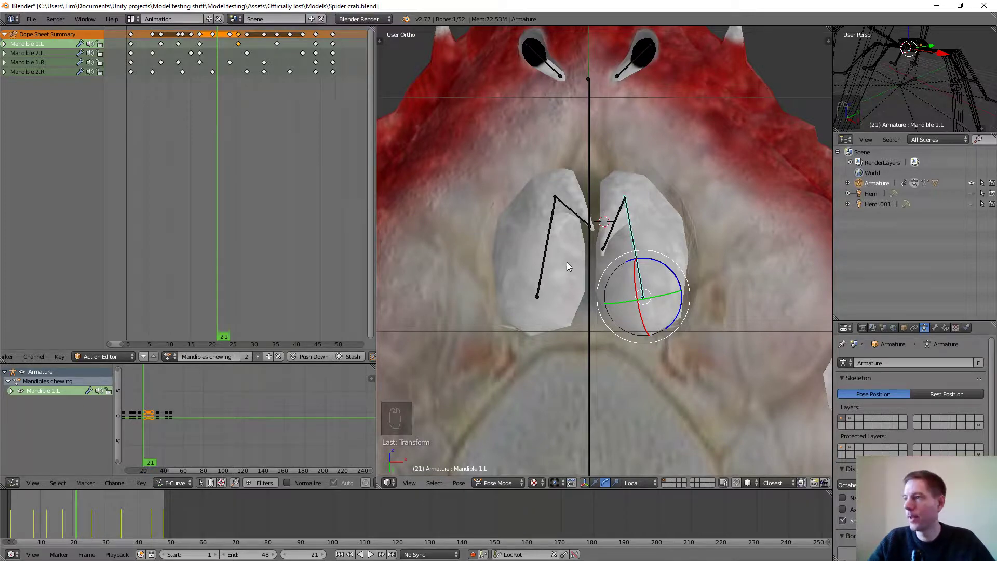
key("a")
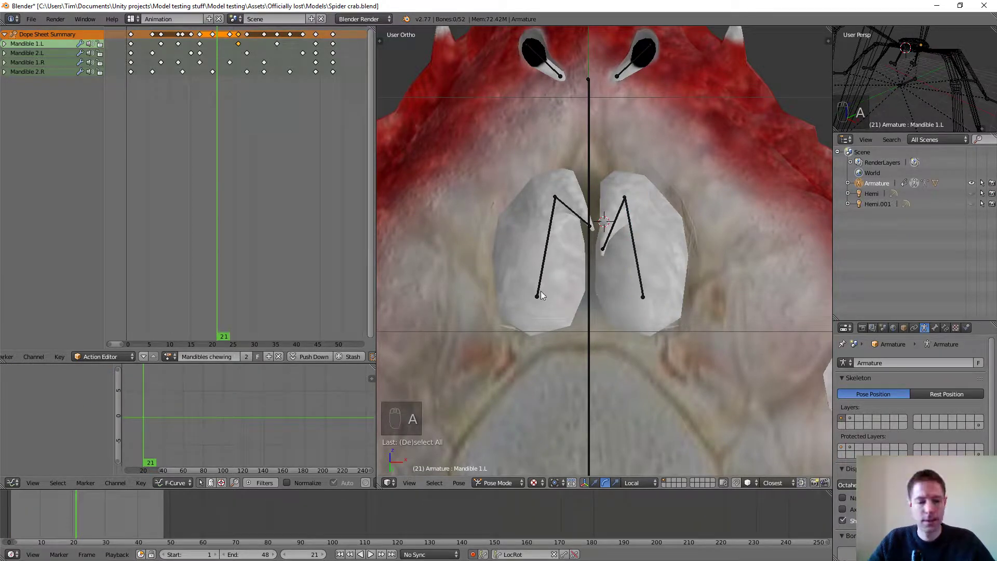
scroll(540, 290, "down", 2)
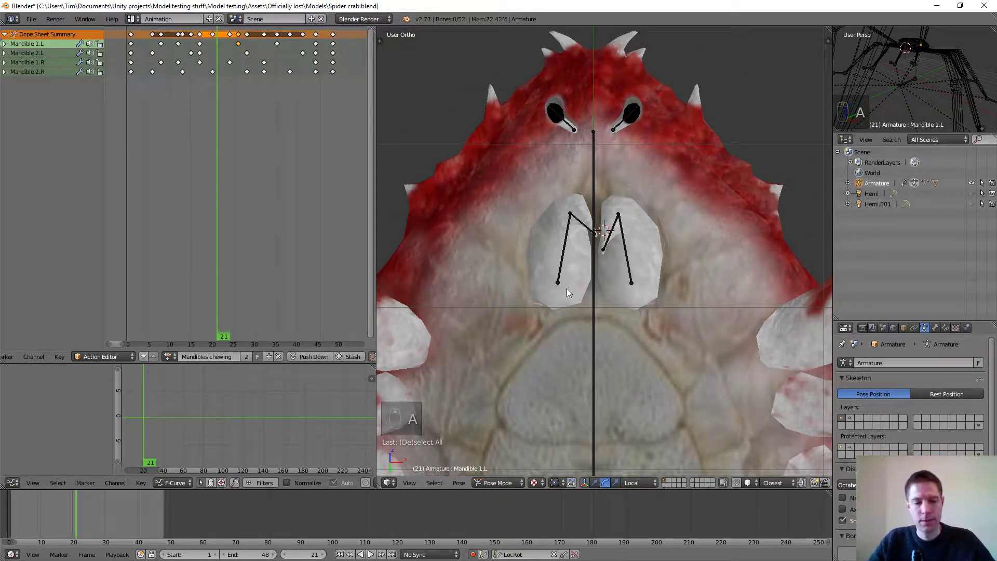
key("alt+a")
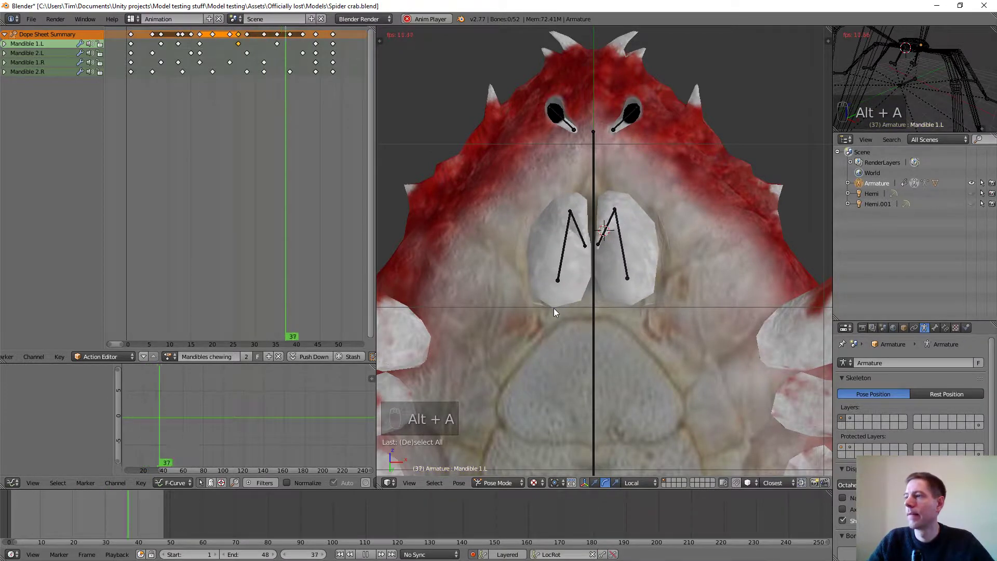
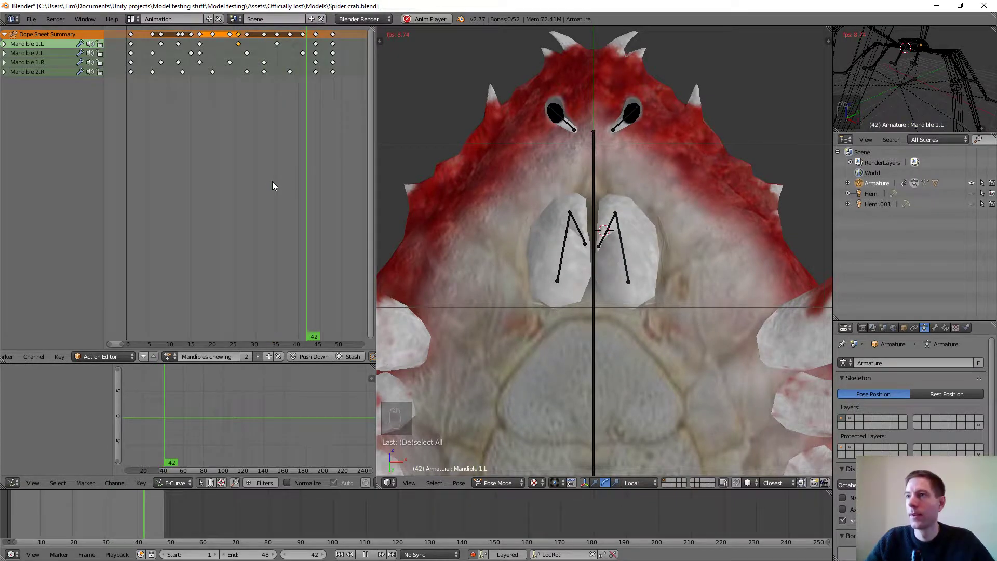
Step: Shift Mandible 2.L's keyframes at frames 41 and 44 three frames earlier, and move Mandible 2.R's frame 44 keyframe to frame 42
key("alt+a")
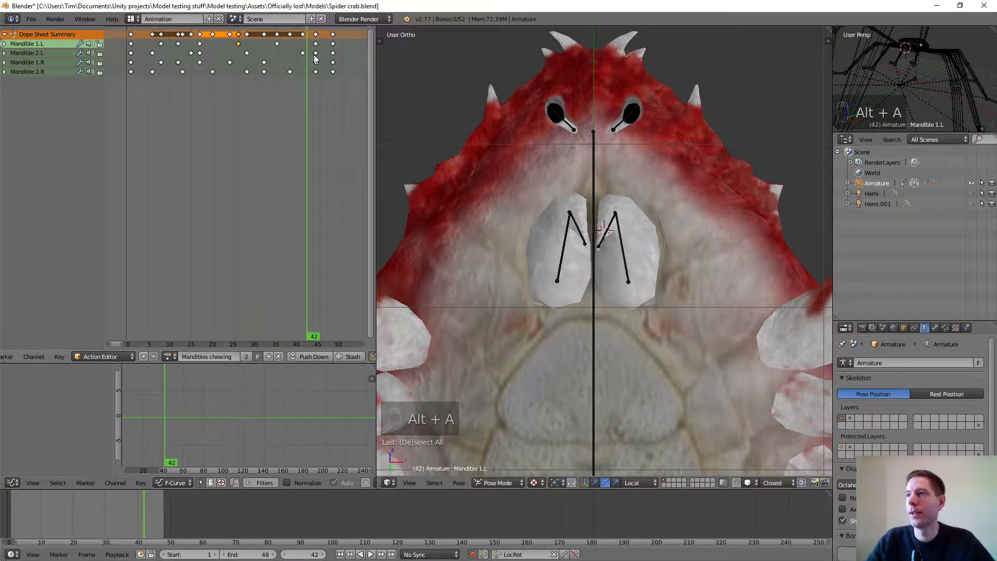
right_click(316, 53)
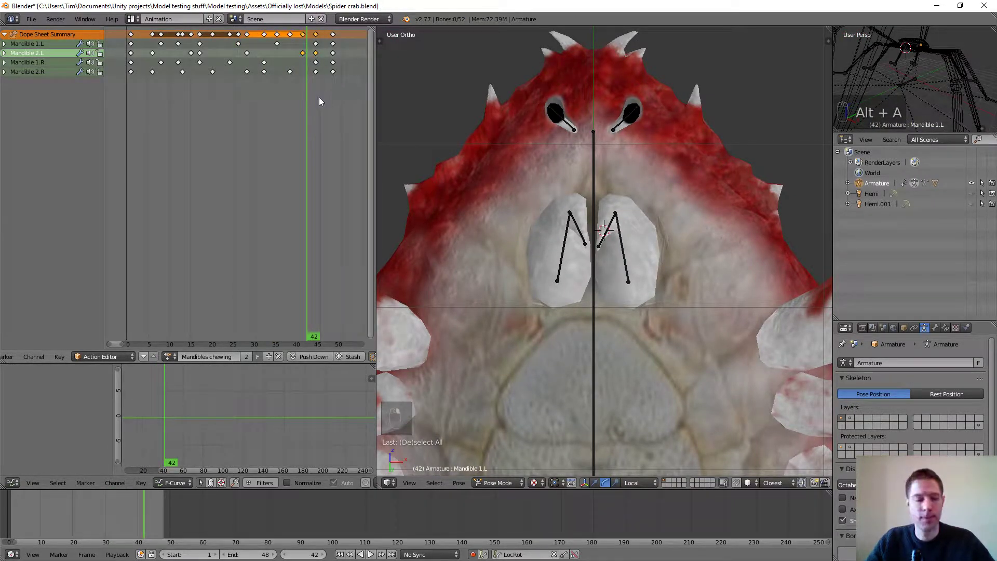
key("g")
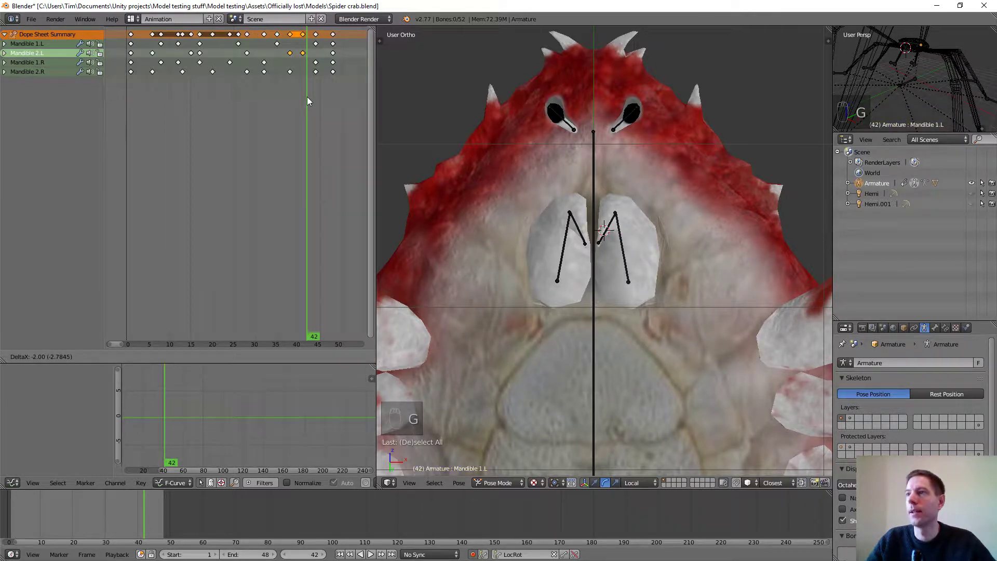
left_click(307, 101)
right_click(316, 72)
key("g")
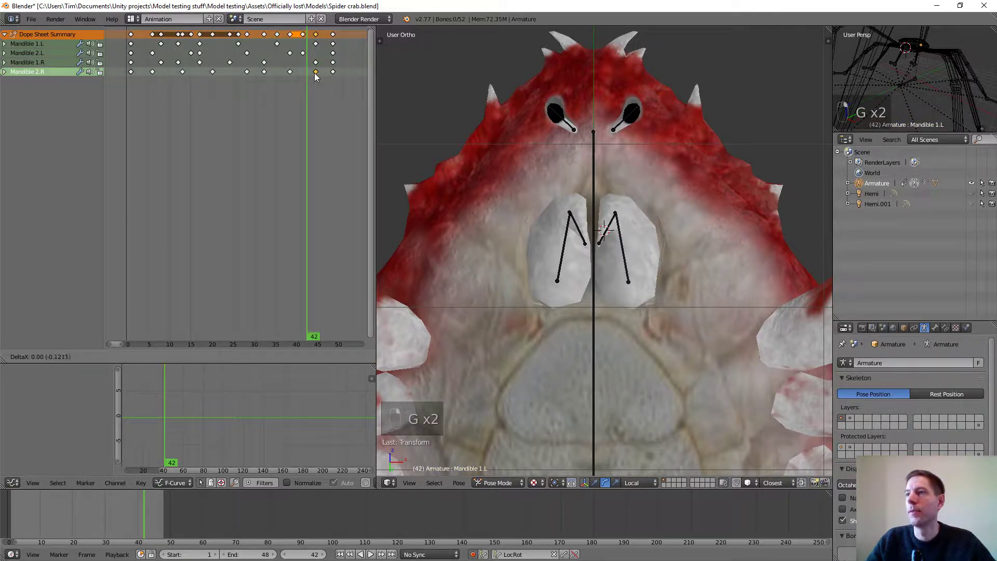
left_click(308, 76)
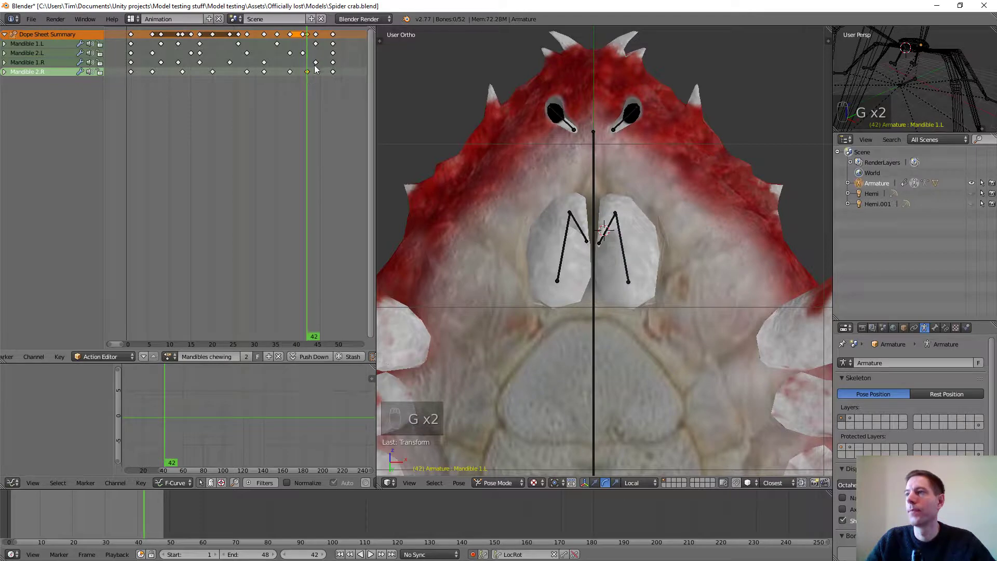
Step: Scale all keyframes between the first and last ones to about 0.90 around frame 37 and shift them one frame earlier
right_click(316, 63)
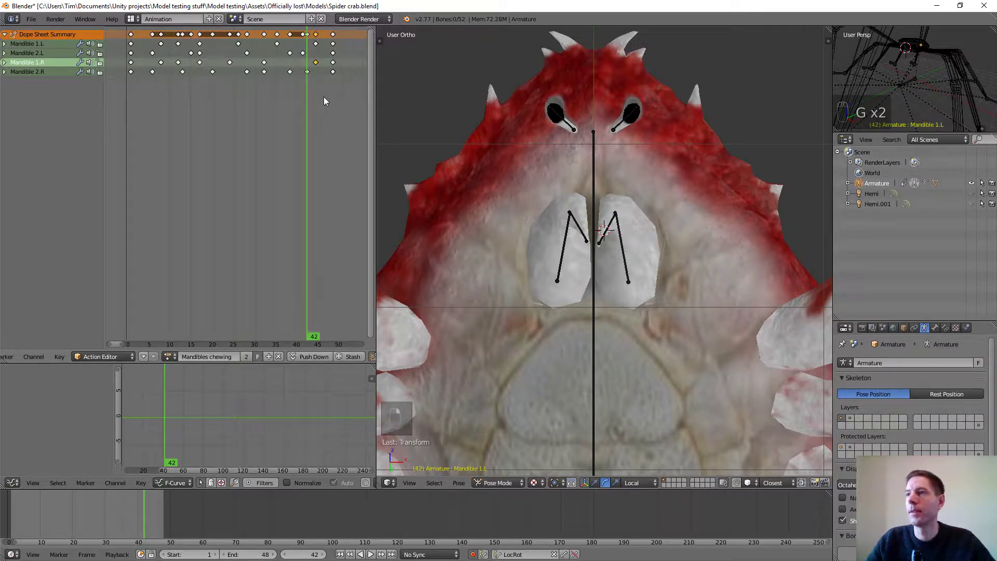
key("alt+a")
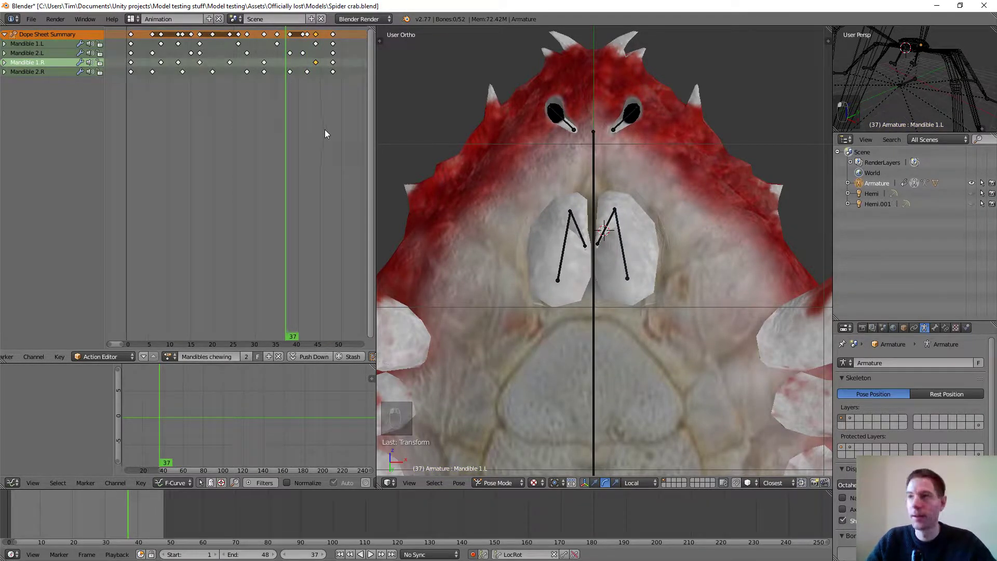
key("b")
left_click_drag(323, 127, 146, 20)
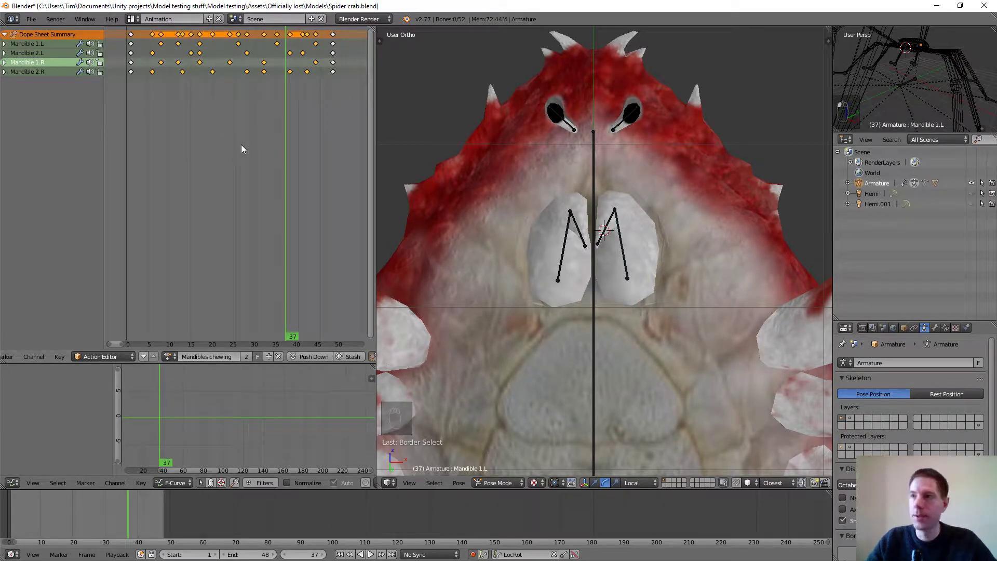
key("s")
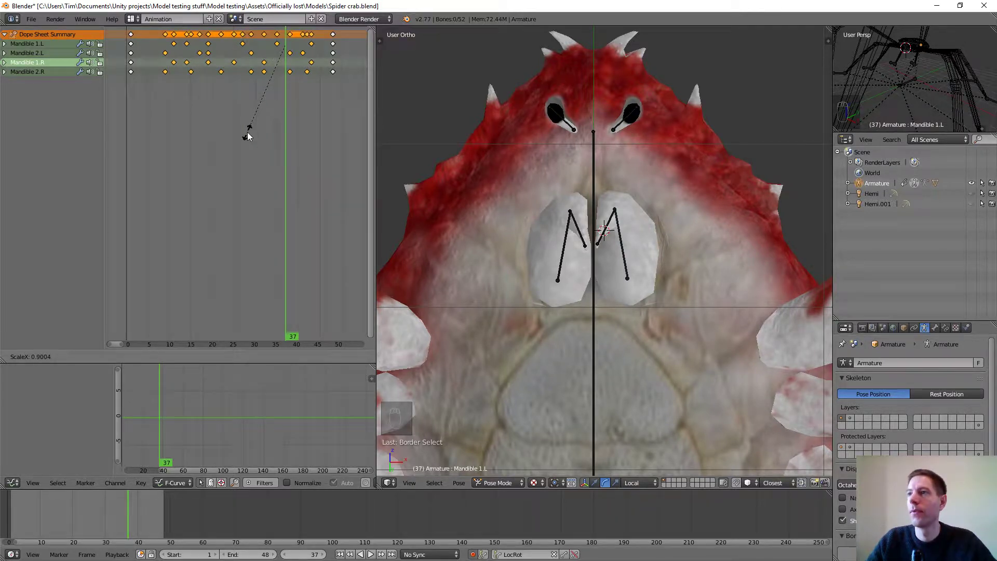
left_click(248, 136)
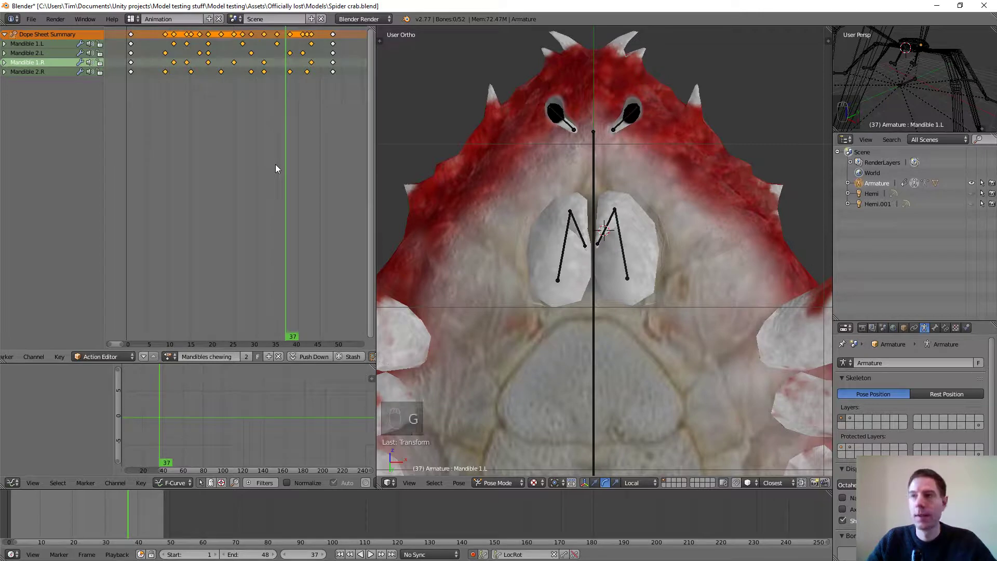
key("g")
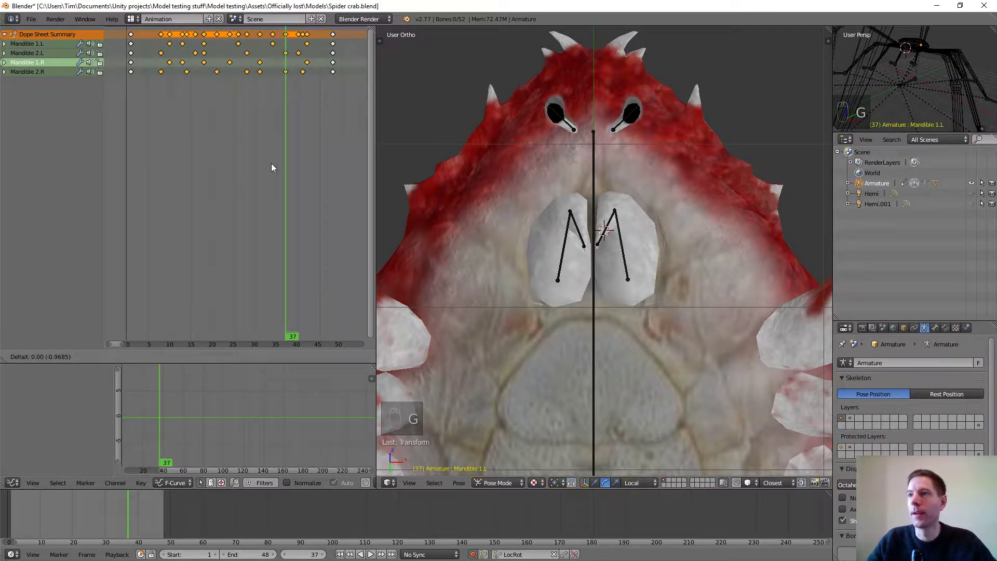
left_click(271, 163)
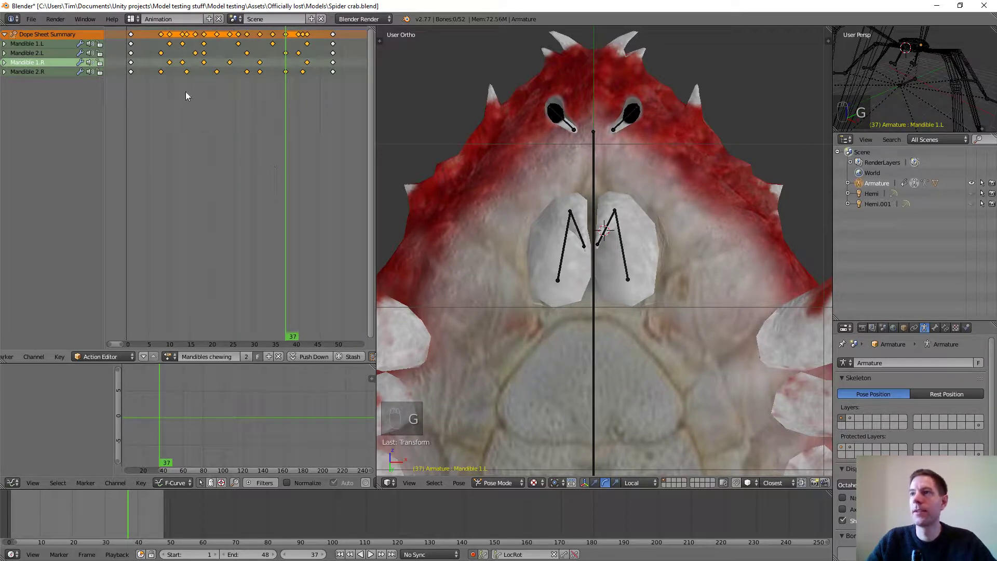
Step: Move Mandible 2.L's keyframe at frame 8 to frame 6, and Mandible 1.R's frame 42 keyframe to frame 44
right_click(161, 53)
key("g")
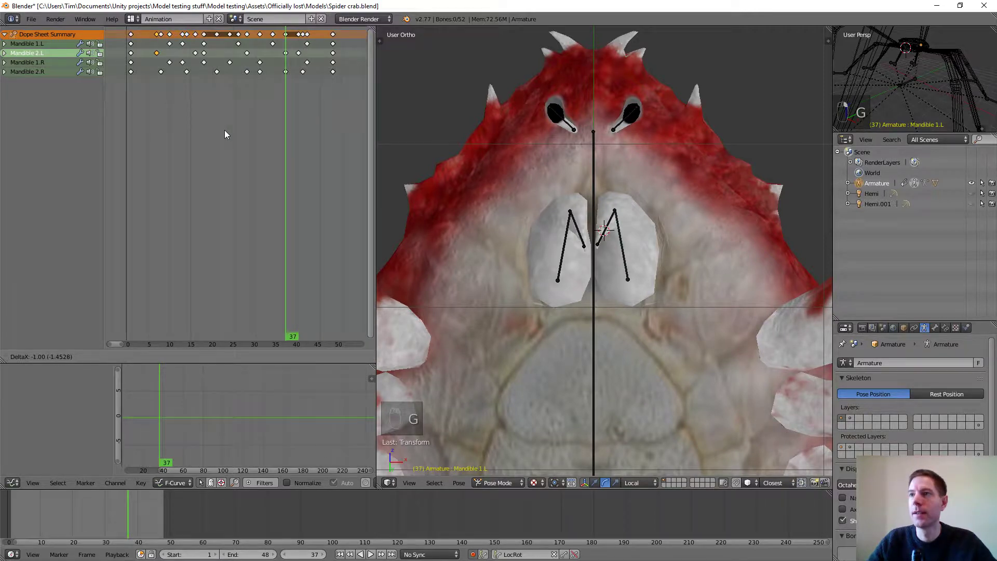
left_click(223, 134)
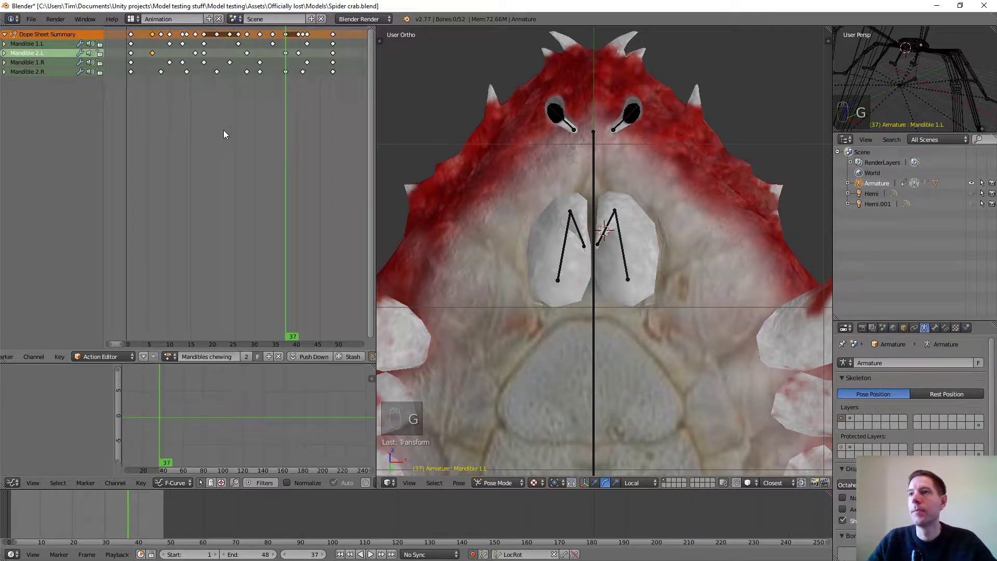
right_click(306, 62)
key("g")
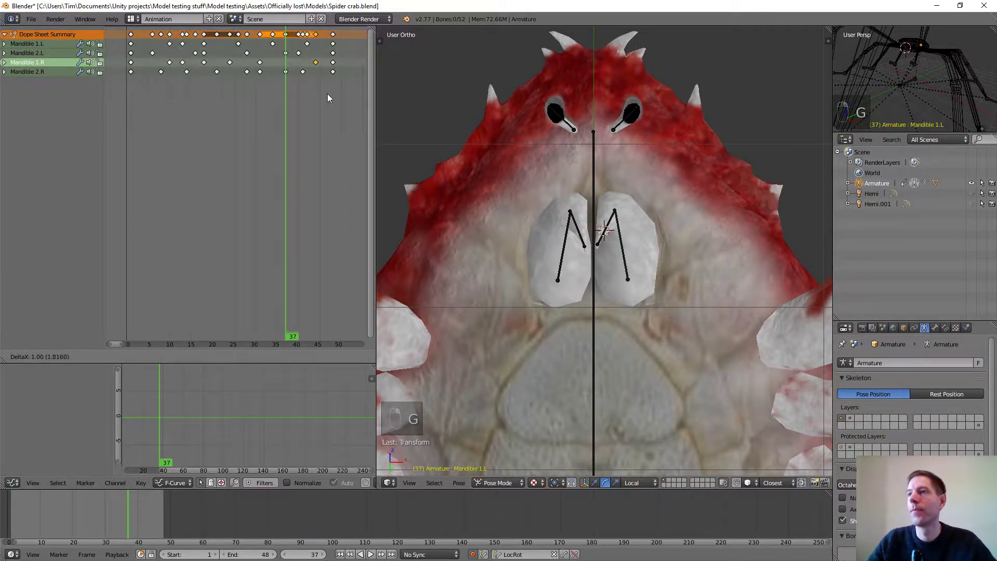
left_click(327, 98)
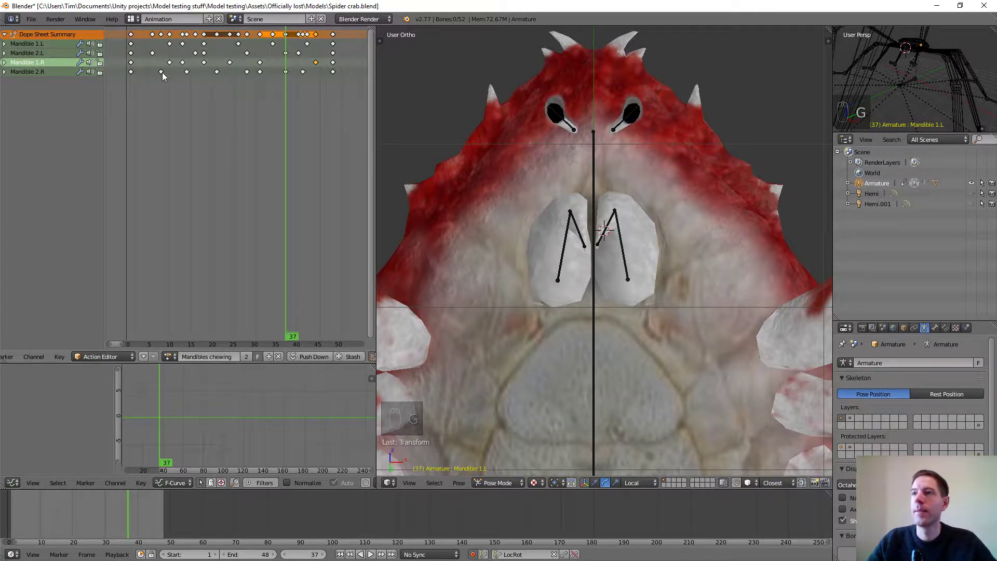
Step: Move Mandible 1.L's keyframe at frame 10 to frame 9, and Mandible 2.L's frame 18 keyframe to frame 20
right_click(169, 44)
key("g")
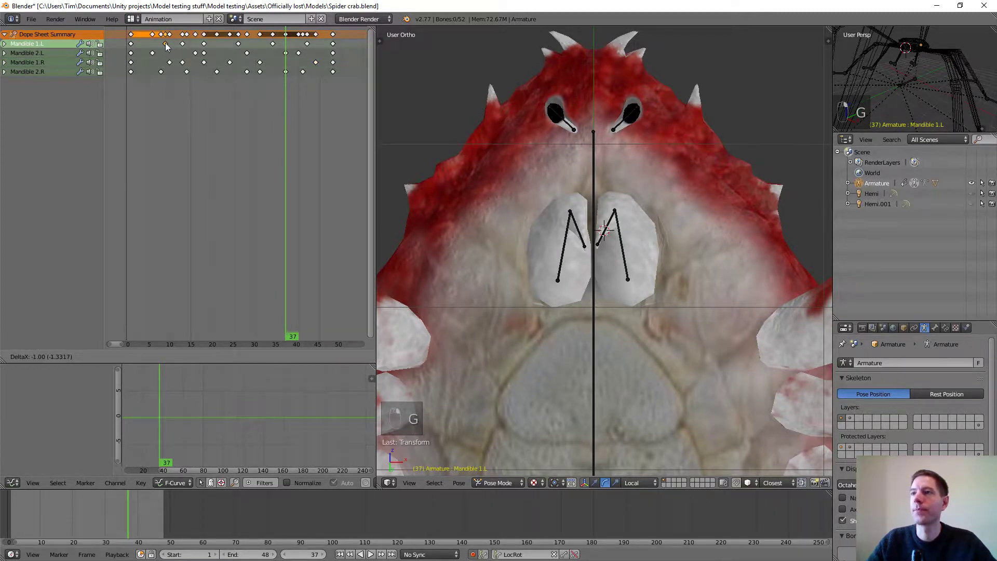
left_click(166, 45)
right_click(205, 53)
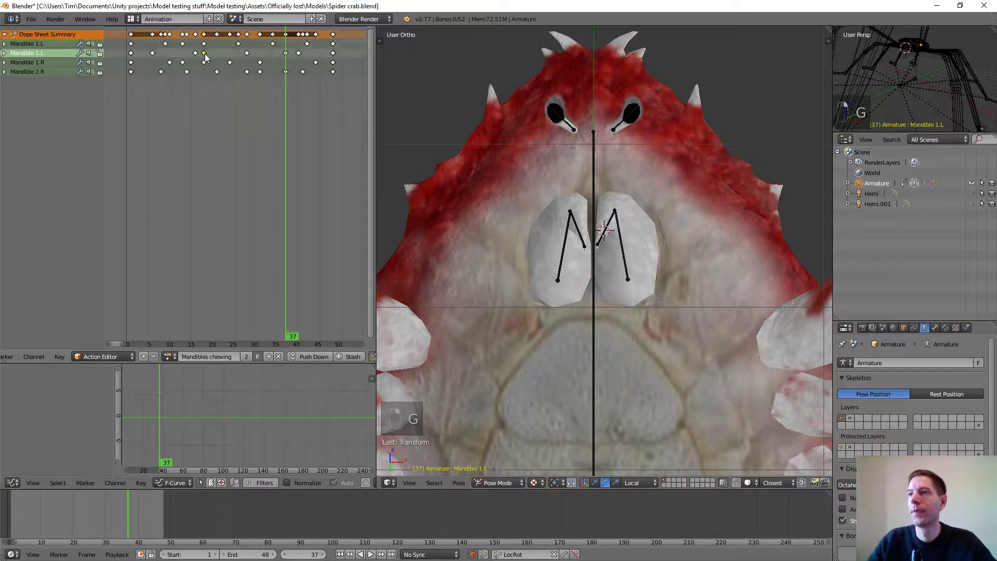
key("g")
left_click(214, 62)
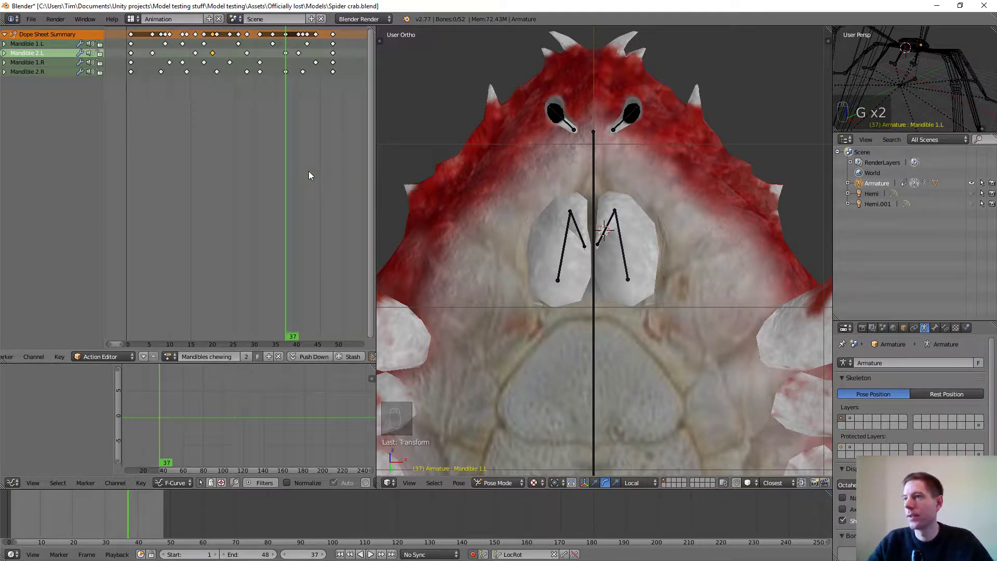
Step: Play the chewing loop and scrub around frame 20 to examine how the mandible tips meet
key("alt+a")
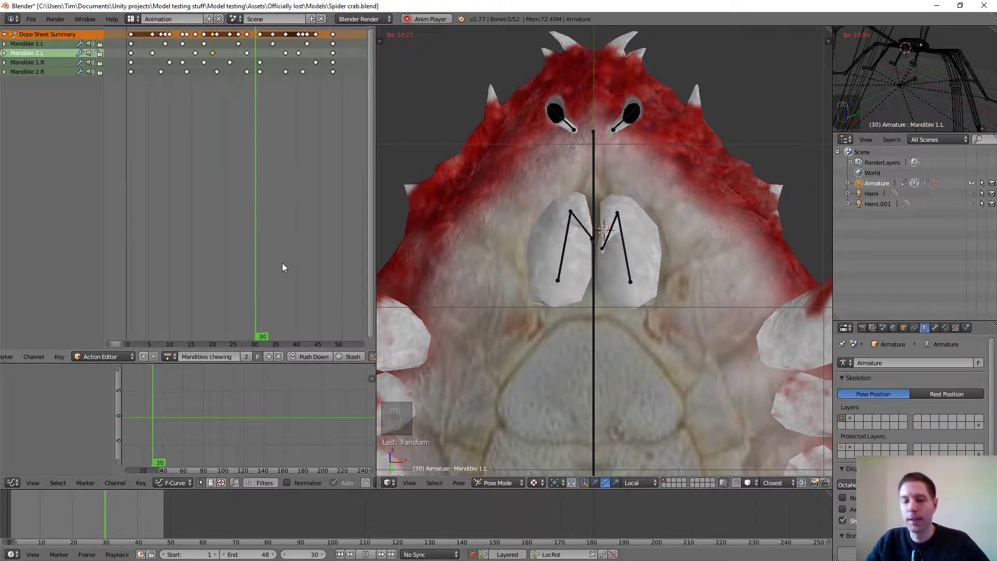
key("alt+a")
key("alt+a")
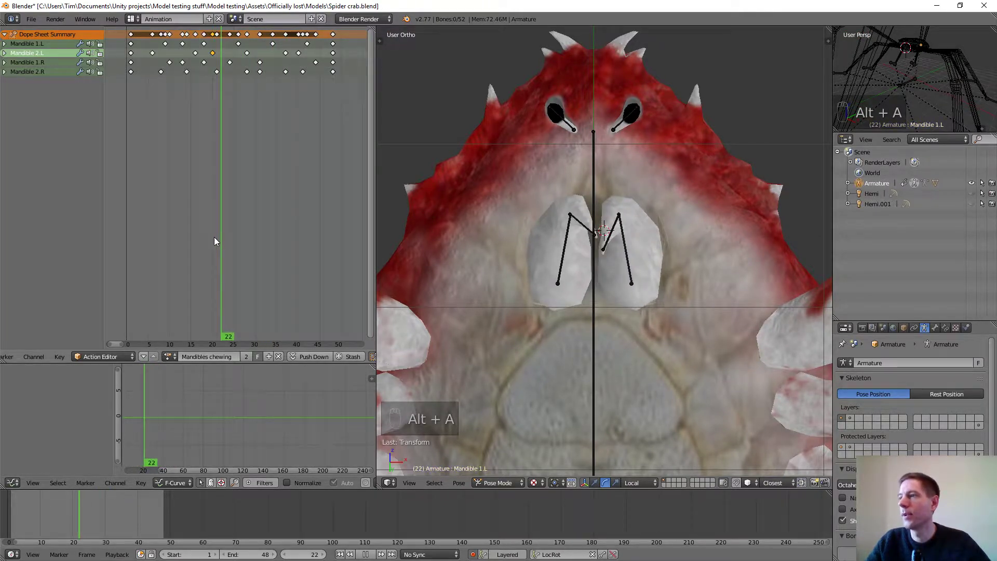
key("alt+a")
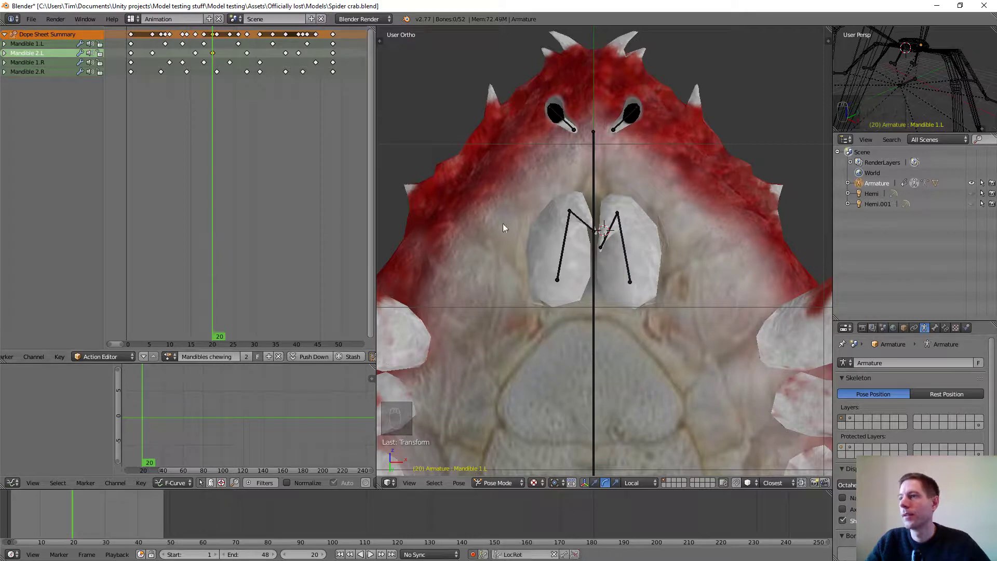
Step: Rotate the Mandible 2.R bone slightly away from the centre line at frame 21 and replay the chewing loop
right_click(582, 225)
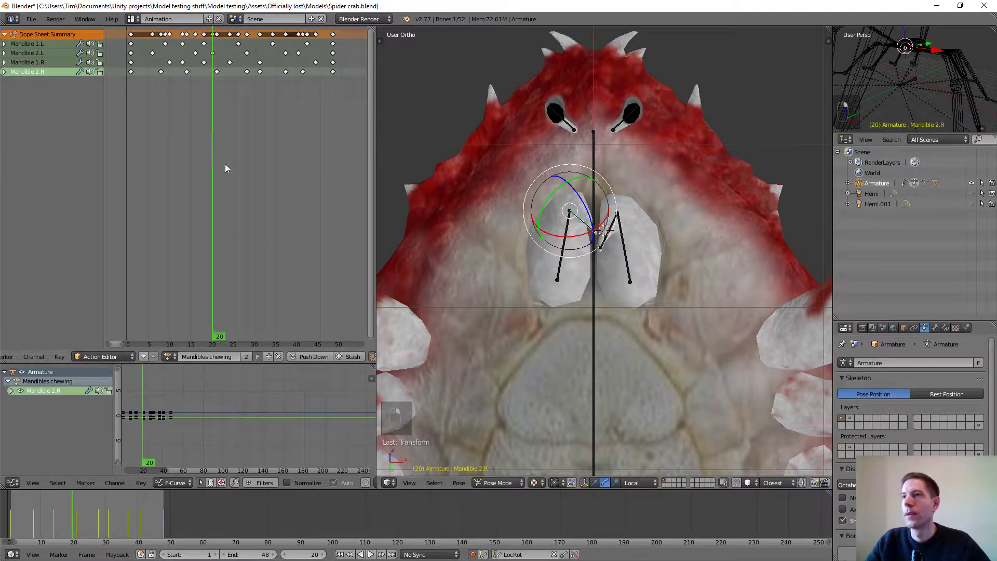
left_click(216, 146)
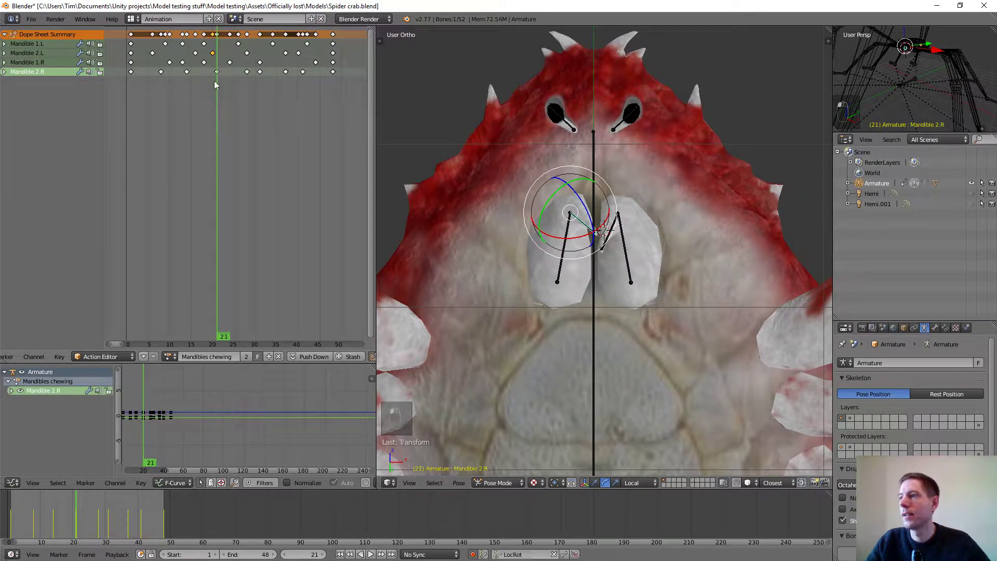
key("r")
left_click(581, 238)
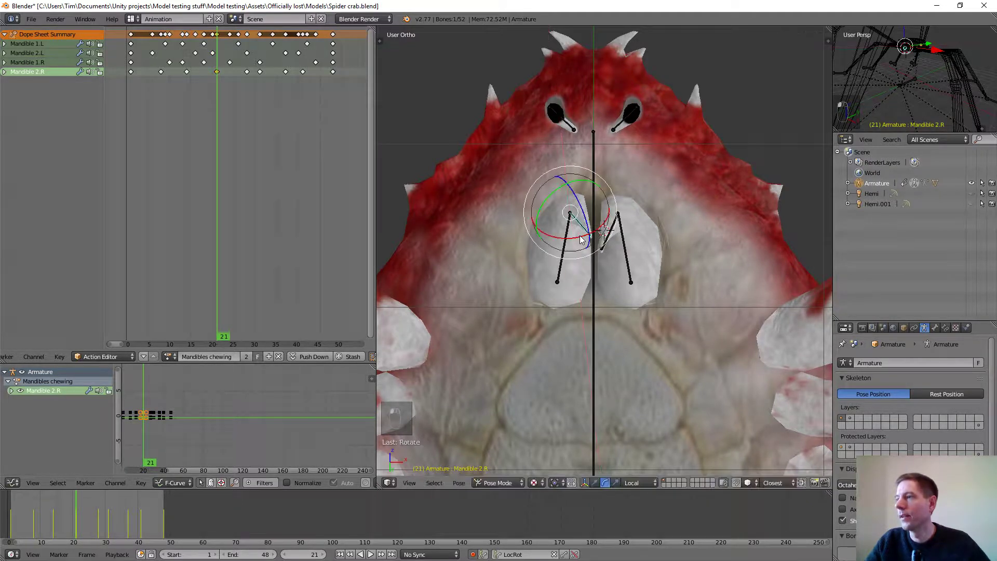
key("alt+a")
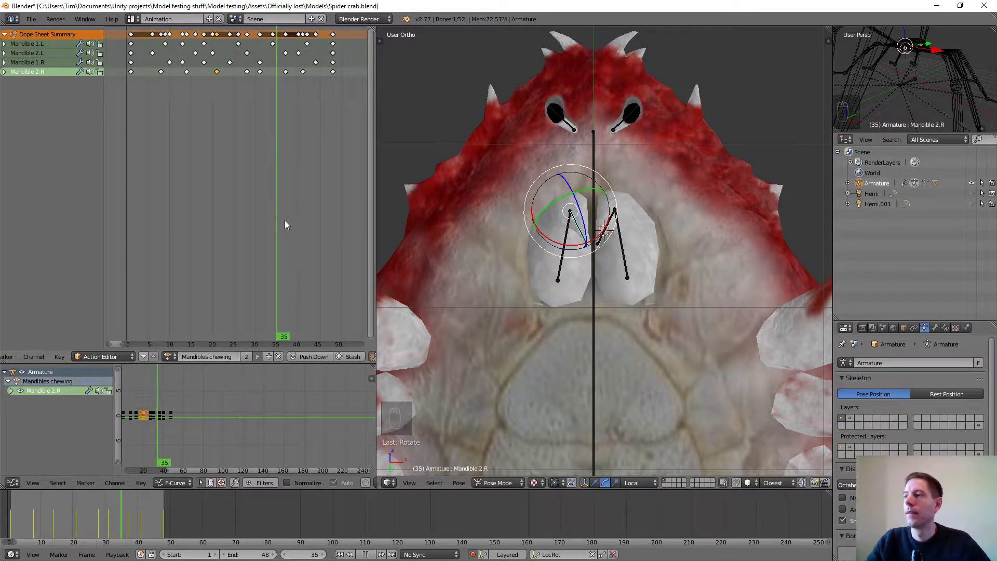
Step: Scrub through the closing frames and adjust Mandible 2.R's rotation at frame 37, turning it about its local Z axis
left_click_drag(300, 219, 236, 219)
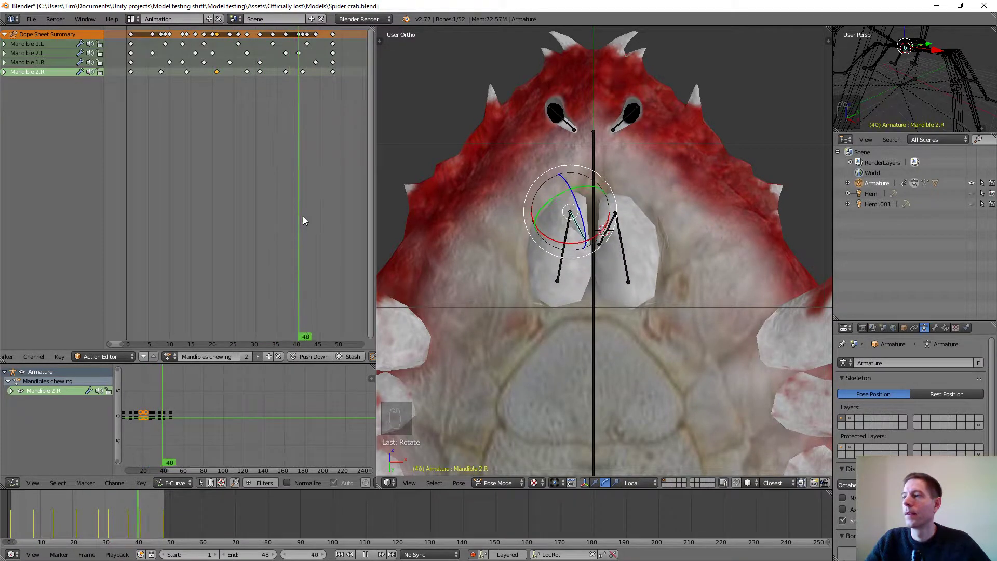
left_click_drag(312, 217, 285, 221)
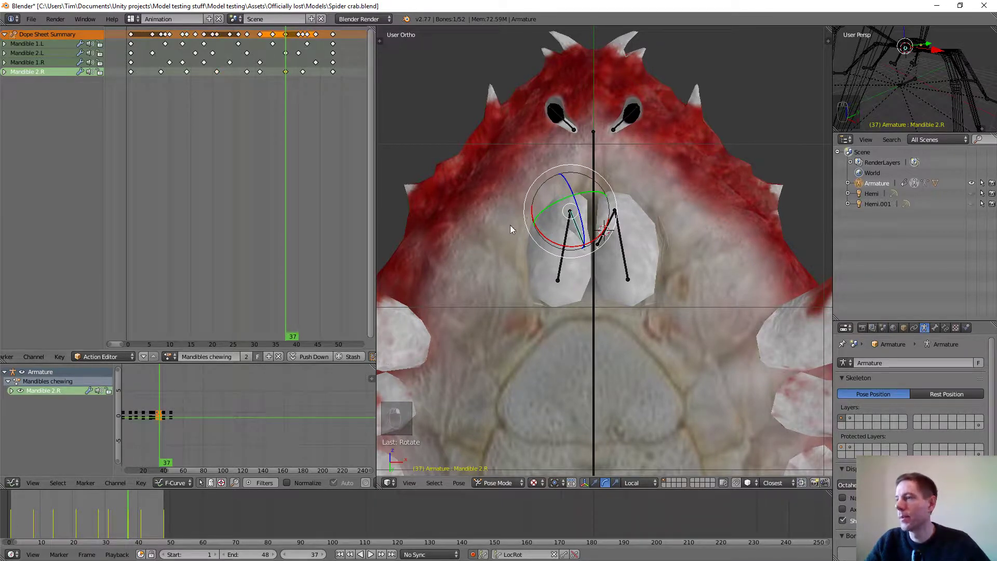
key("alt+a")
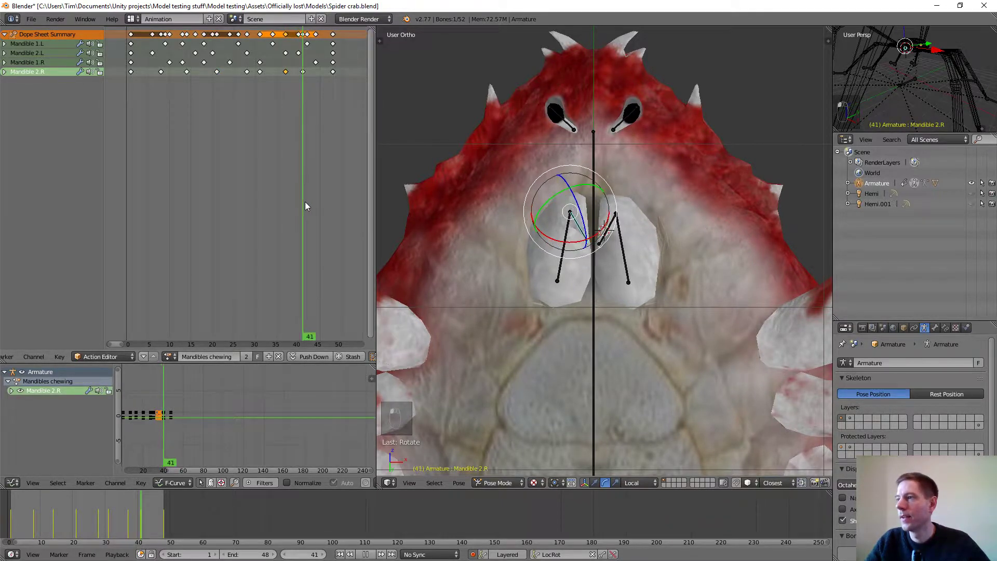
left_click_drag(305, 206, 285, 198)
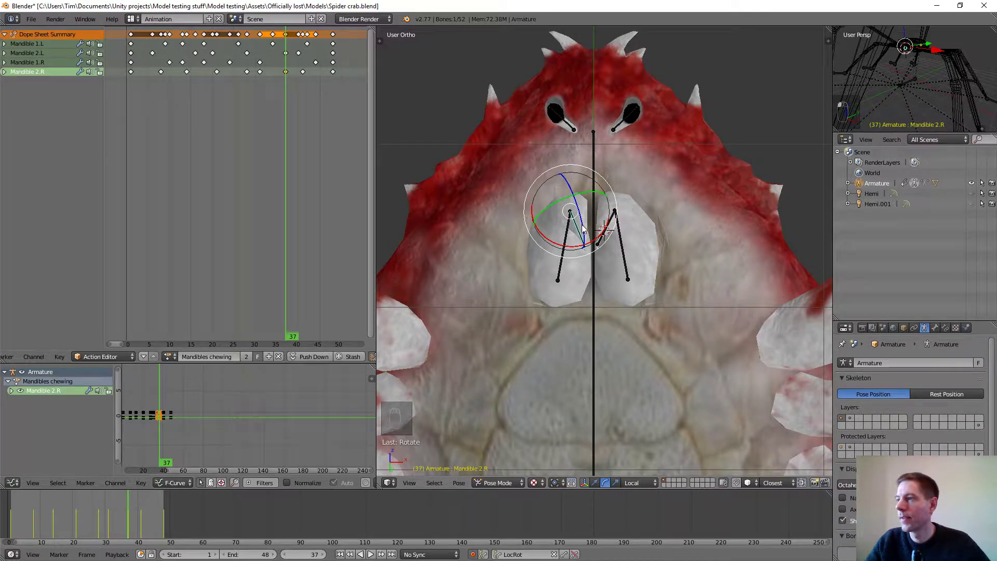
key("r")
key("z")
key("z")
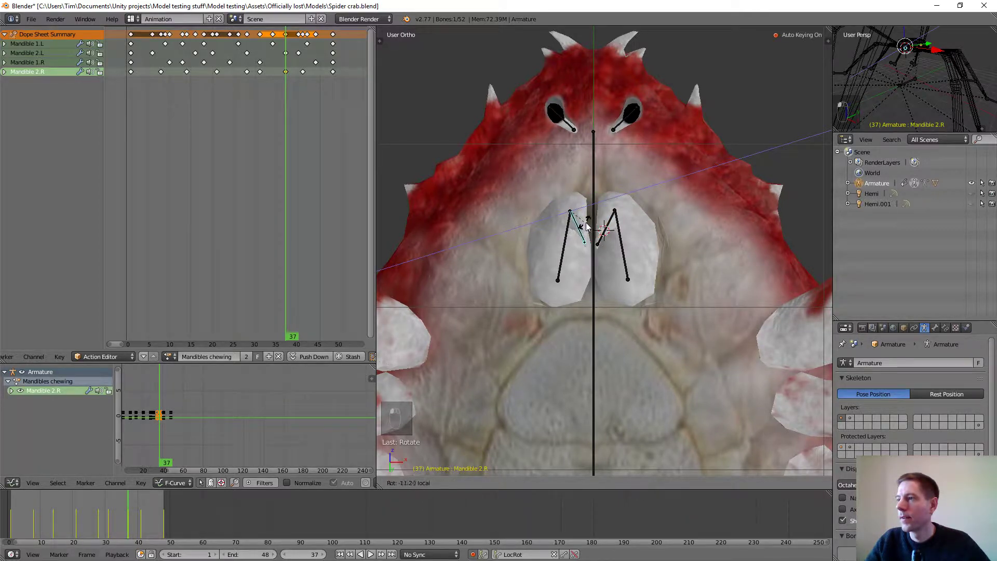
Step: Rotate the Mandible 2.R bone inward about its local X axis at frame 37 and preview the motion around that keyframe
left_click(586, 222)
key("r")
key("x")
key("x")
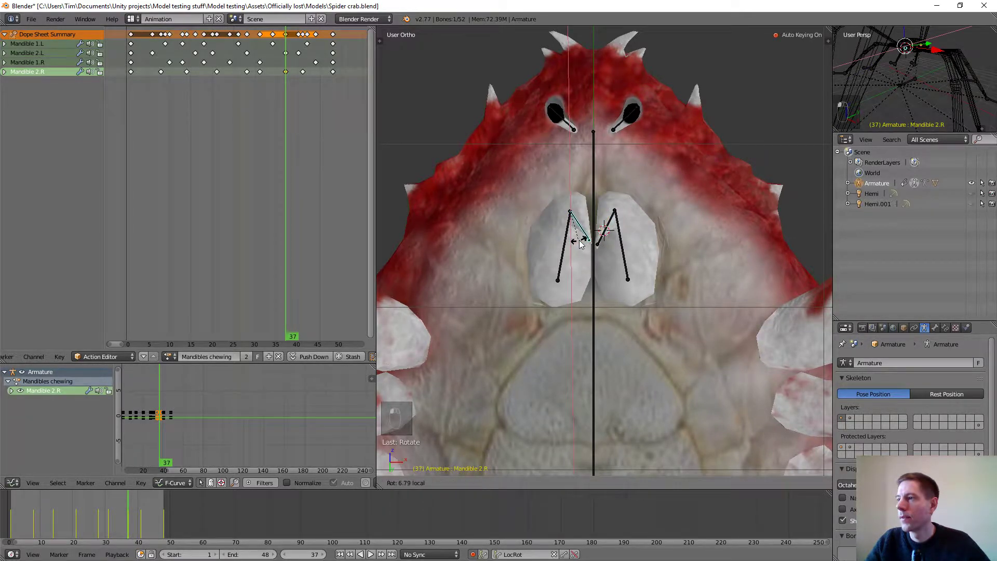
left_click(580, 244)
key("alt+a")
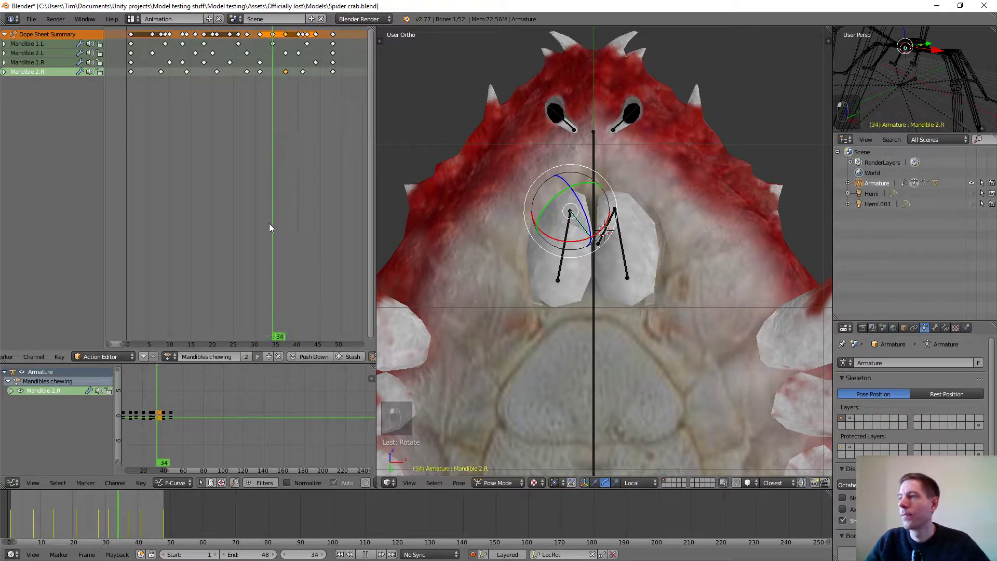
mouse_move(270, 224)
left_mouse_down()
mouse_move(156, 226)
mouse_move(345, 244)
mouse_move(282, 238)
left_mouse_up()
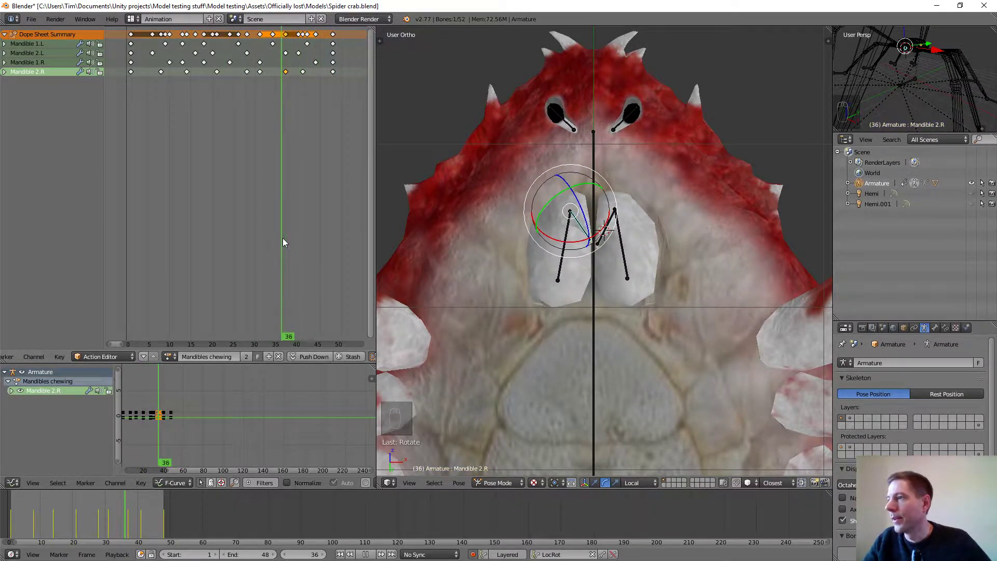
Step: Rotate the Mandible 2.L bone about 7° outward on its local X axis at its frame 20 keyframe and preview the motion
right_click(612, 229)
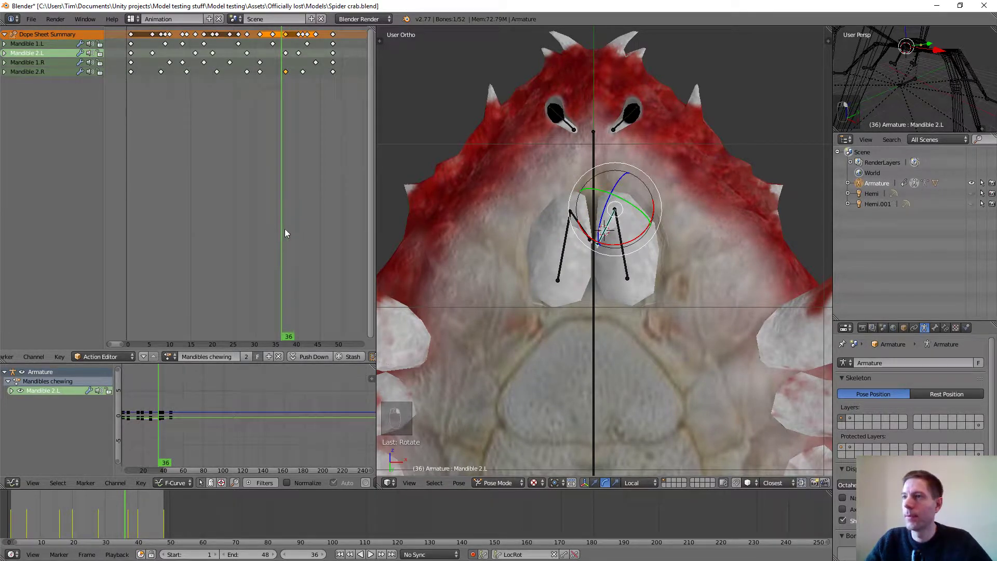
left_click_drag(283, 228, 214, 210)
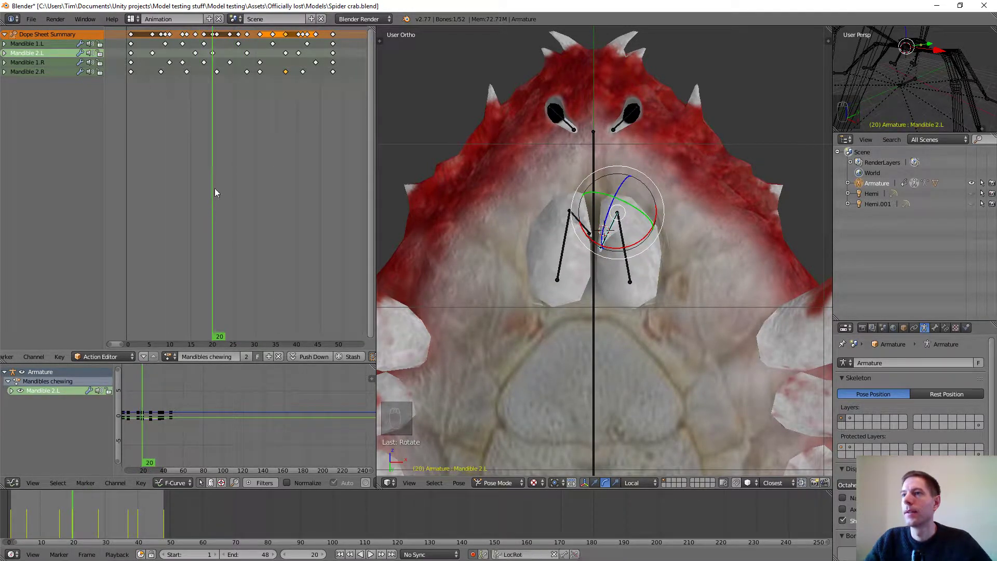
left_click(213, 53)
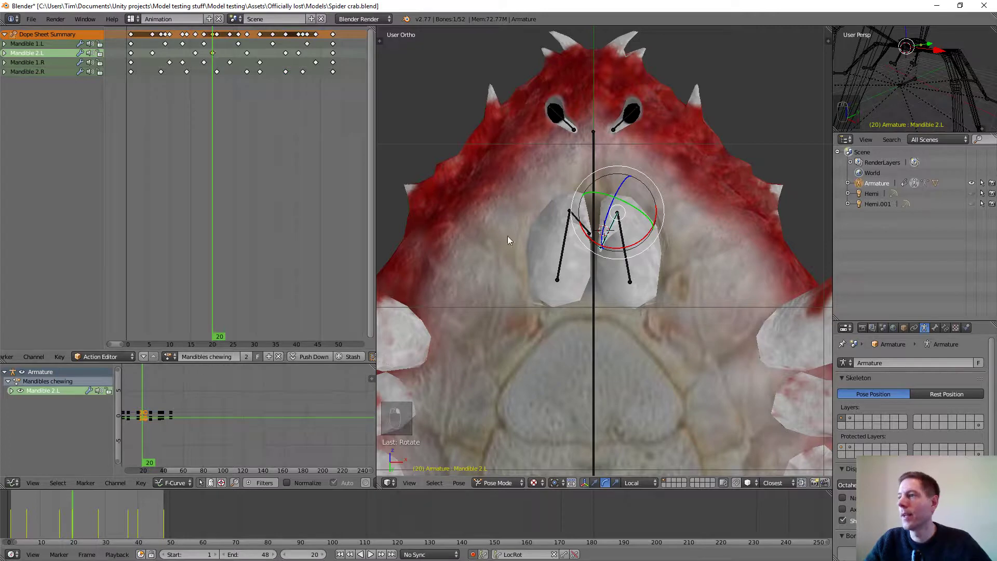
left_click_drag(629, 250, 629, 249)
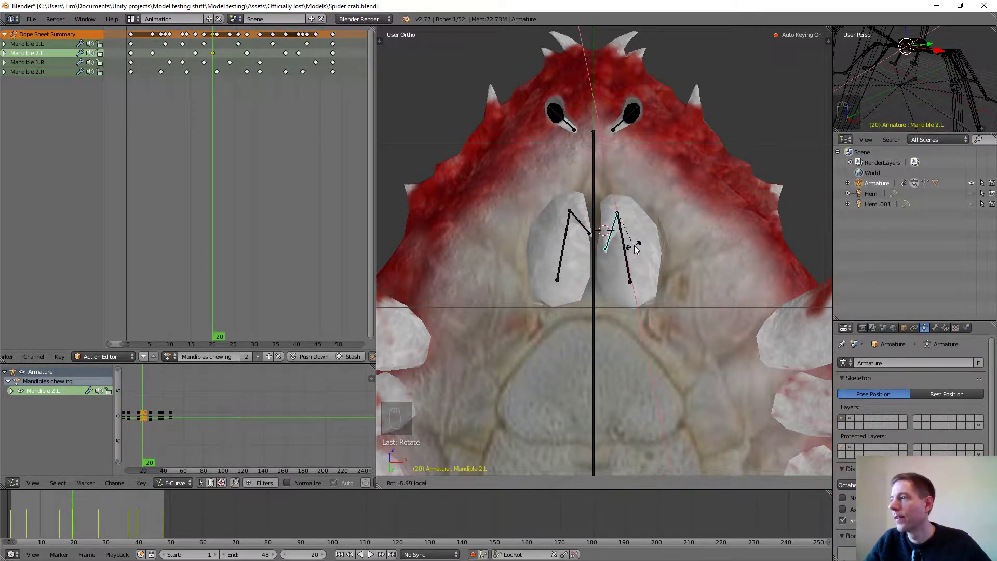
left_click_drag(633, 245, 634, 245)
key("shift+alt+a")
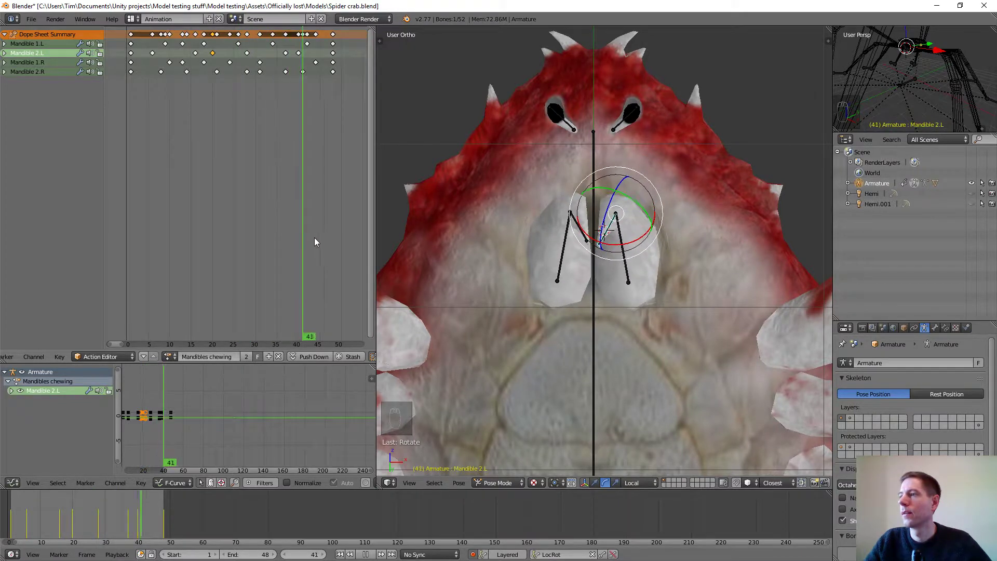
Step: Rotate the Mandible 2.L bone about 12° inward on its local X axis at frame 28, preview the motion and return to frame 1
left_click_drag(293, 236, 246, 62)
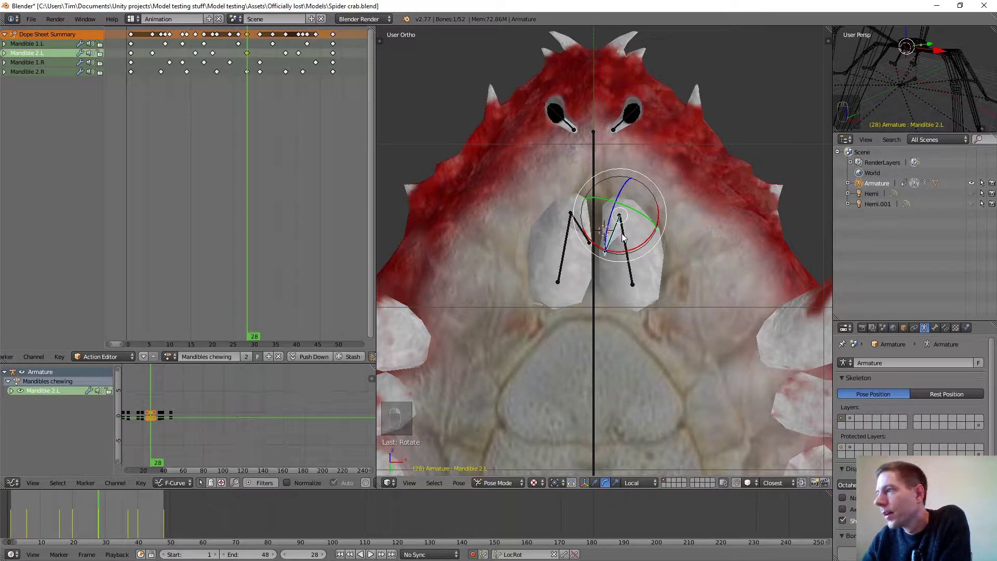
left_click_drag(623, 254, 617, 250)
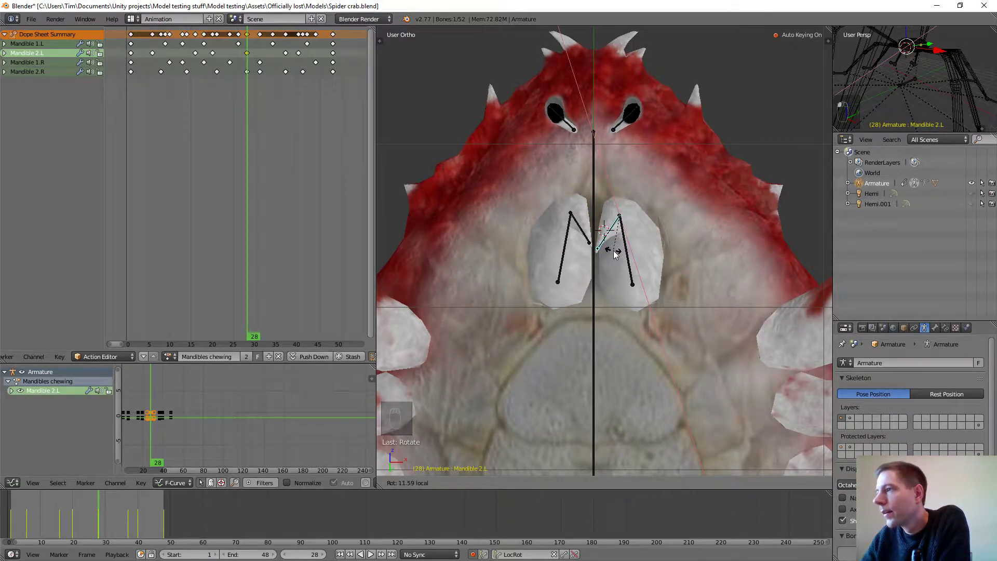
left_click_drag(612, 250, 611, 250)
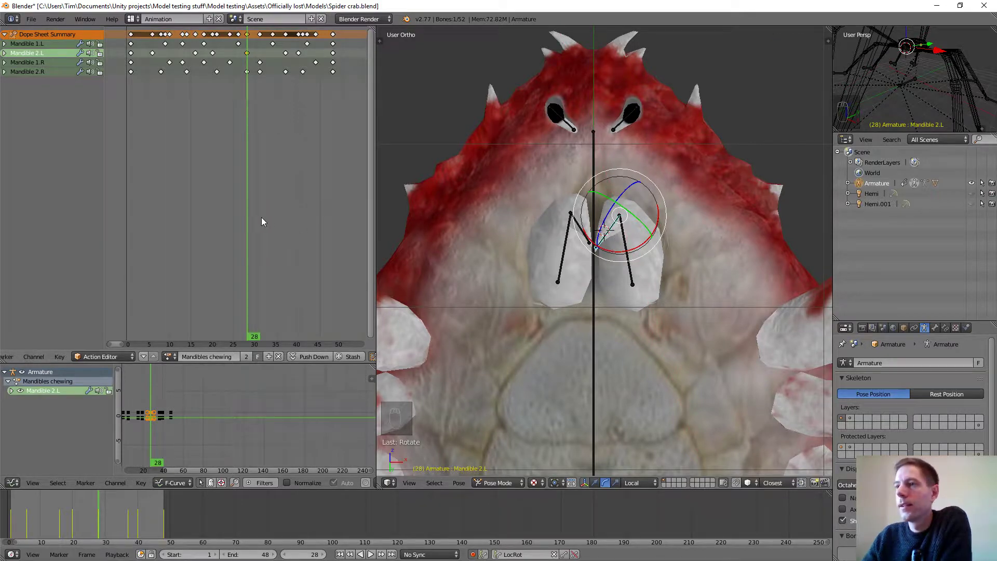
key("alt+a")
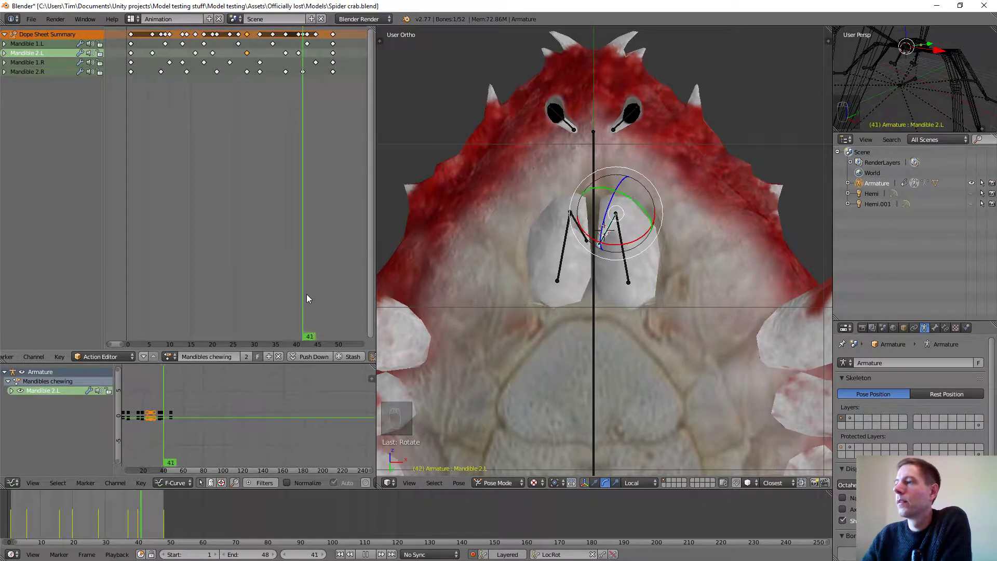
left_click_drag(302, 278, 133, 282)
key("Escape")
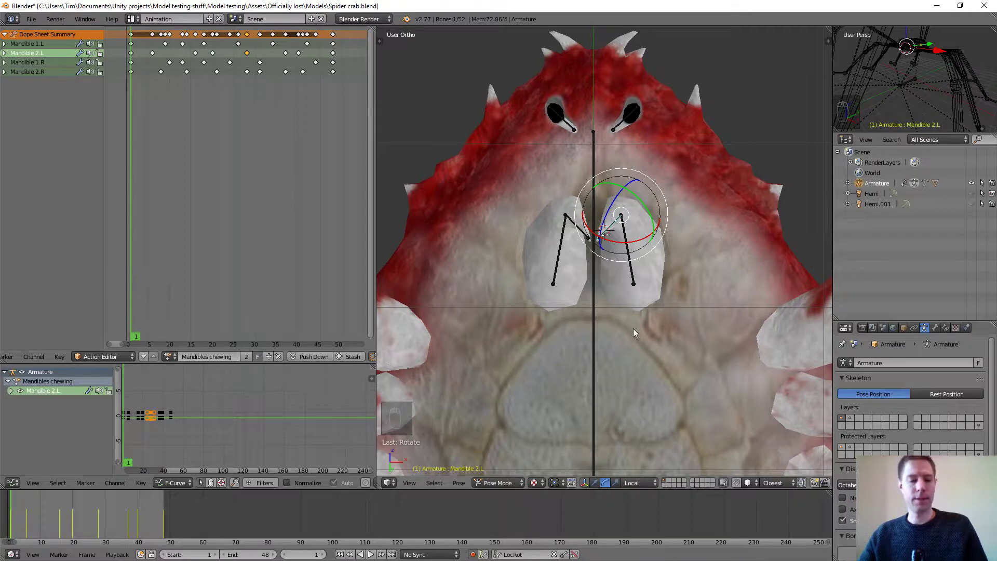
Step: Deselect all bones and play the chewing animation, examining the mandibles from the front and from below
key("a")
key("alt+a")
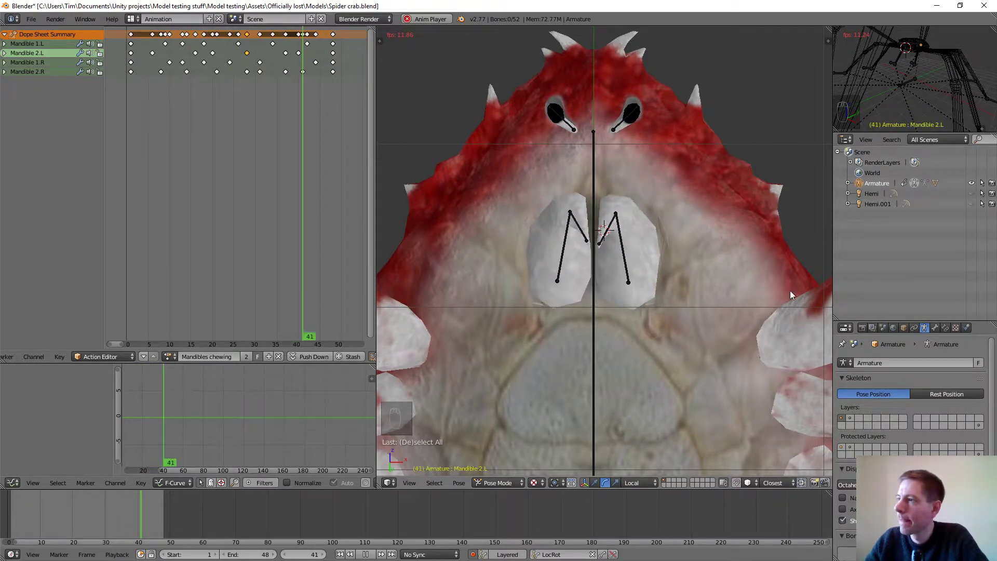
scroll(651, 267, "down", 4)
scroll(651, 267, "down", 2)
middle_click_drag(646, 267, 634, 330)
scroll(634, 330, "up", 1)
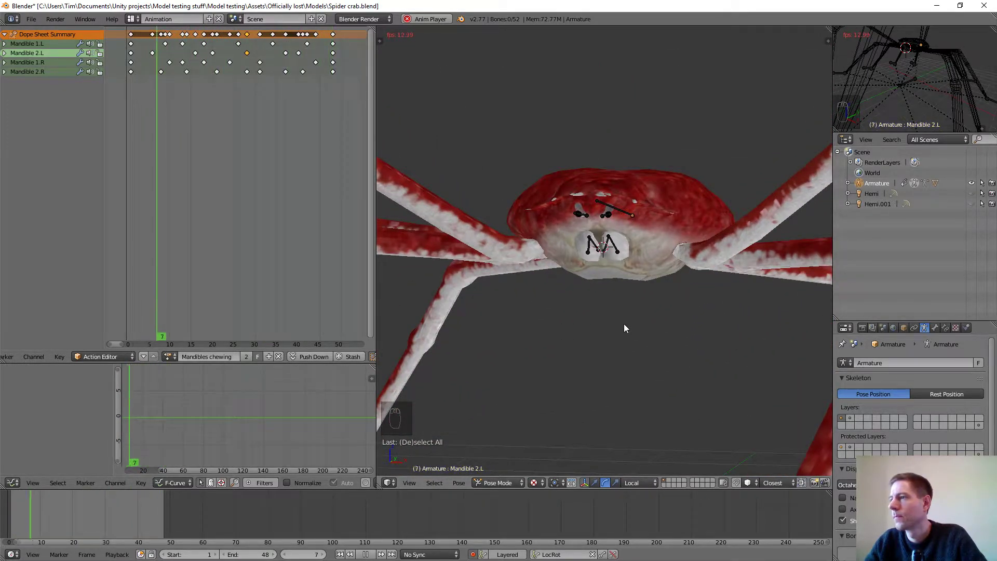
middle_click_drag(630, 323, 634, 279)
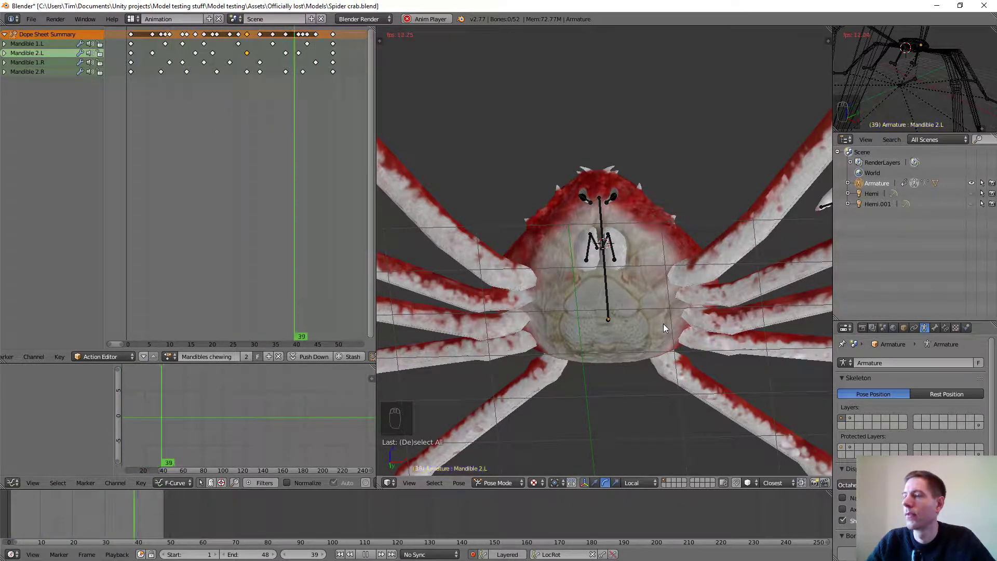
Step: Stop the playback and save over the existing Spider crab.blend file
key("alt+a")
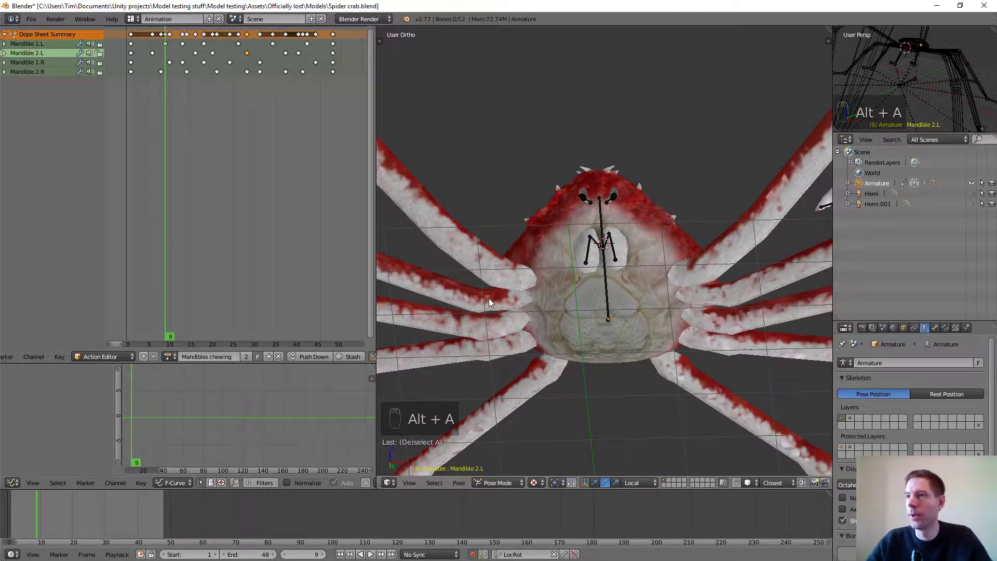
key("ctrl+s")
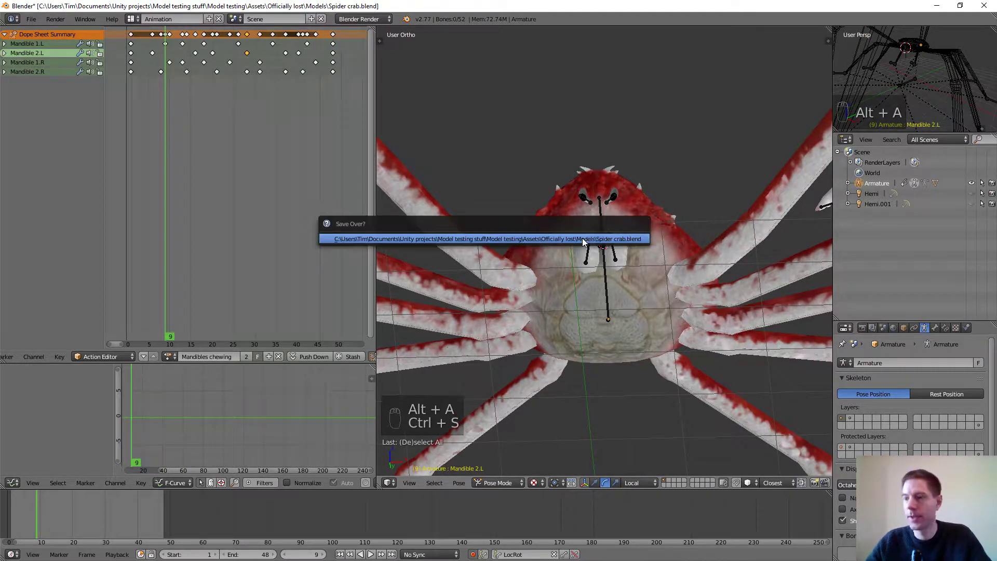
left_click(582, 242)
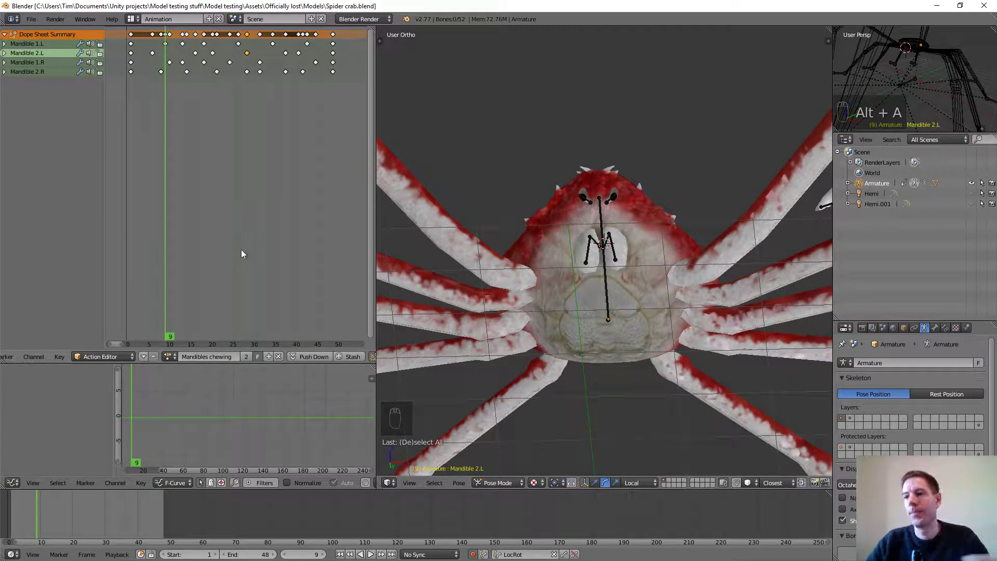
Step: Create a new action from Mandibles chewing and name it Left claw closed
middle_click_drag(605, 202, 607, 228)
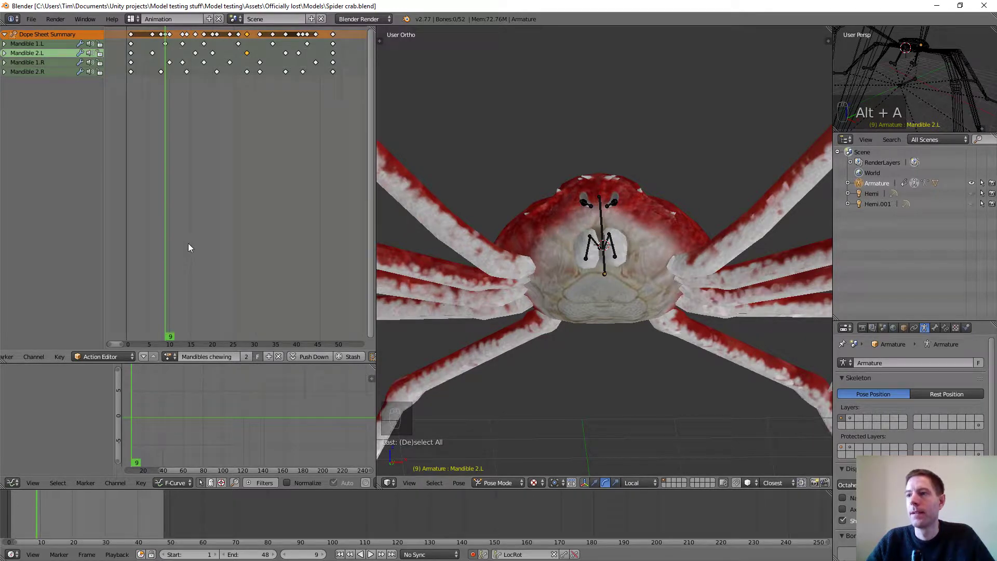
scroll(235, 289, "down", 2)
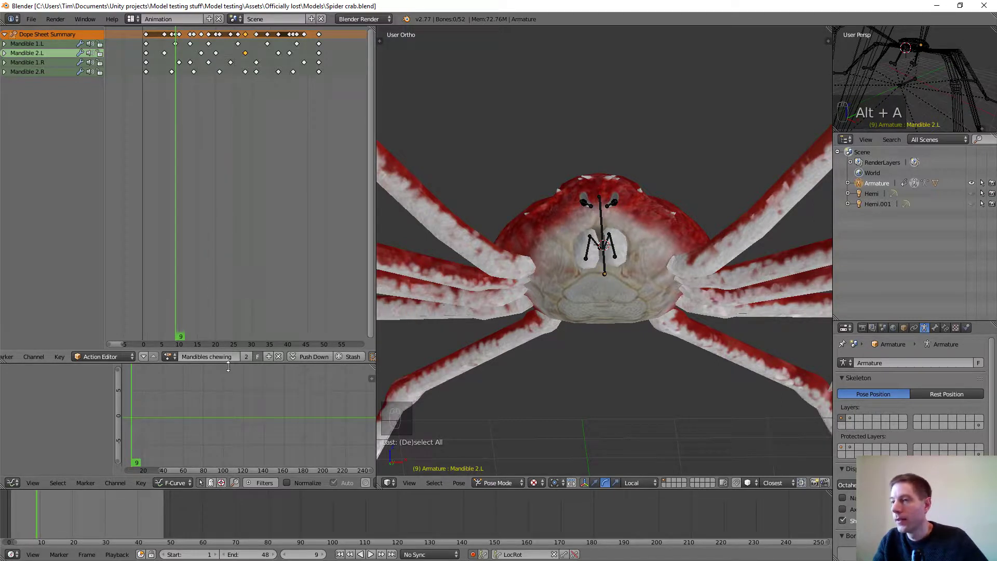
left_click(270, 356)
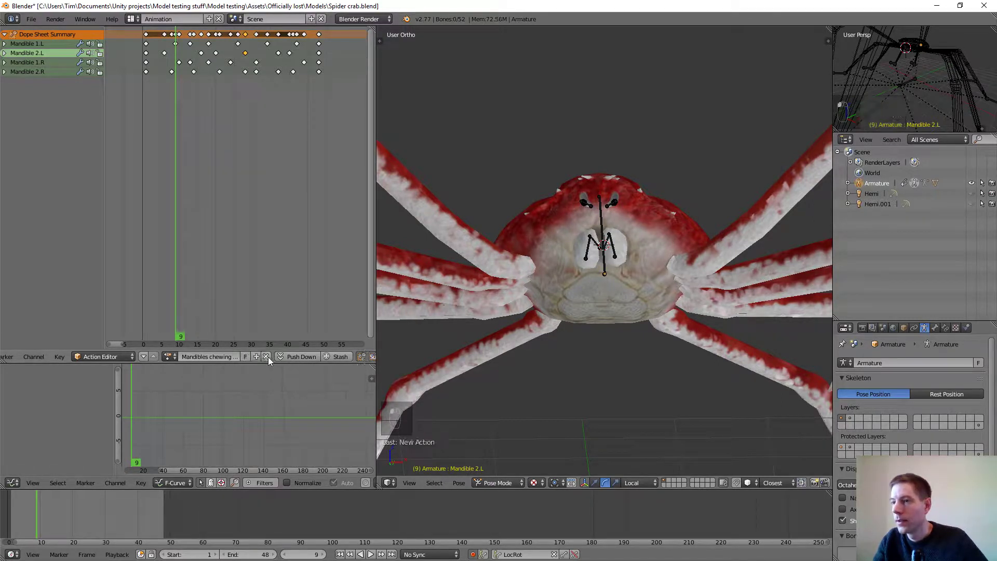
left_click(230, 356)
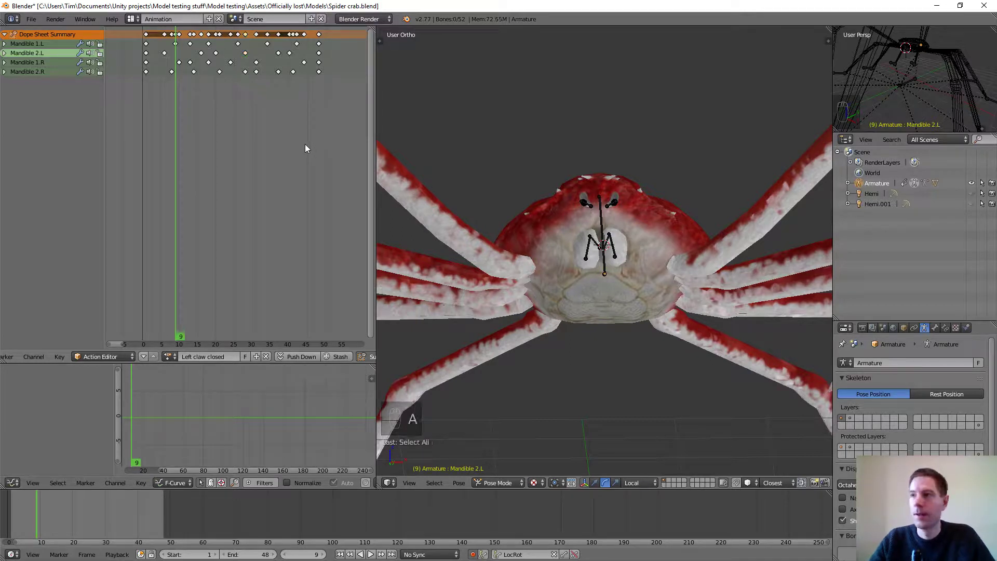
Step: Delete all the copied mandible keyframes from the Left claw closed action
key("a")
key("x")
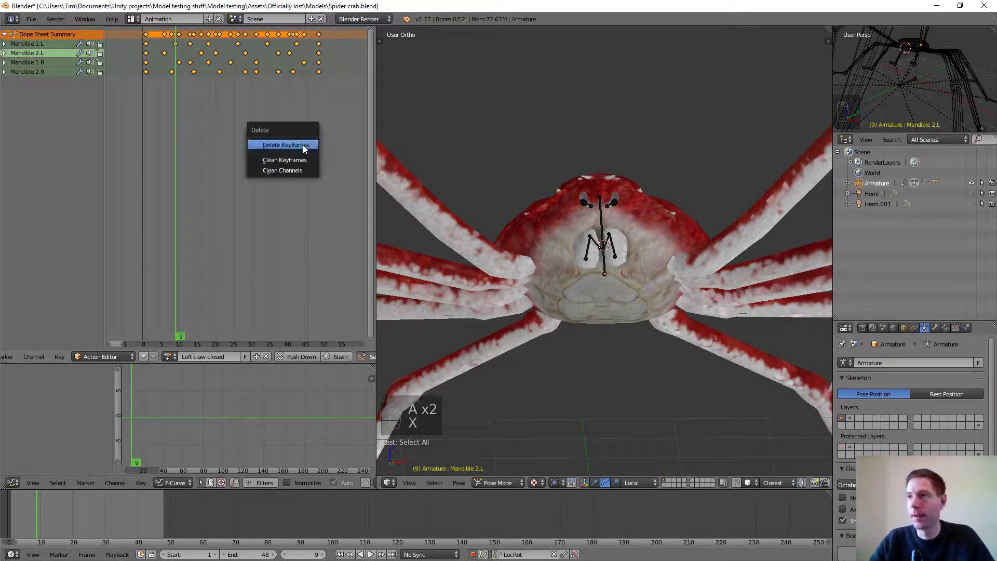
left_click(303, 145)
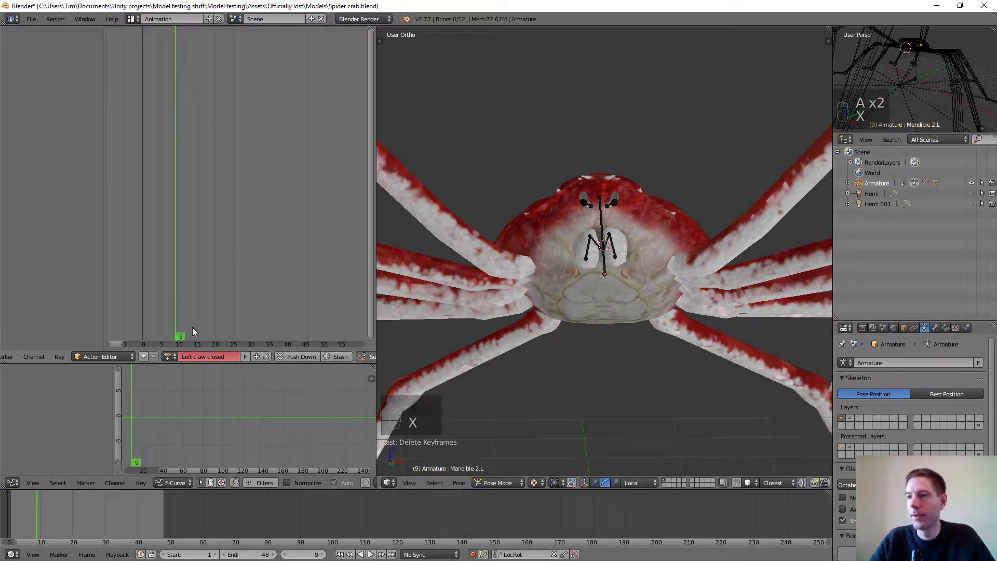
Step: Reassign the Left claw closed action to the armature and give it a fake user so it is kept
left_click(266, 356)
left_click(162, 356)
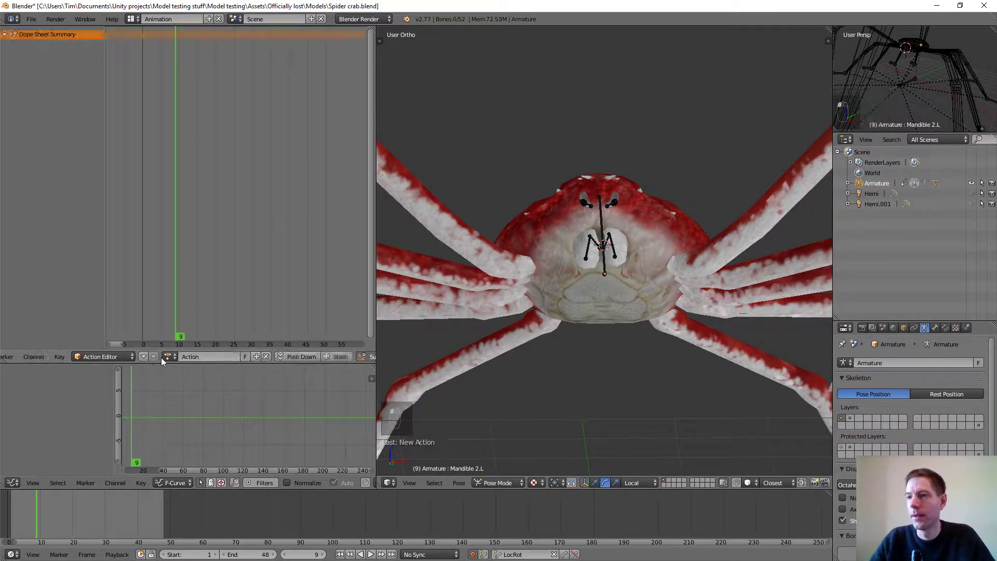
left_click(169, 356)
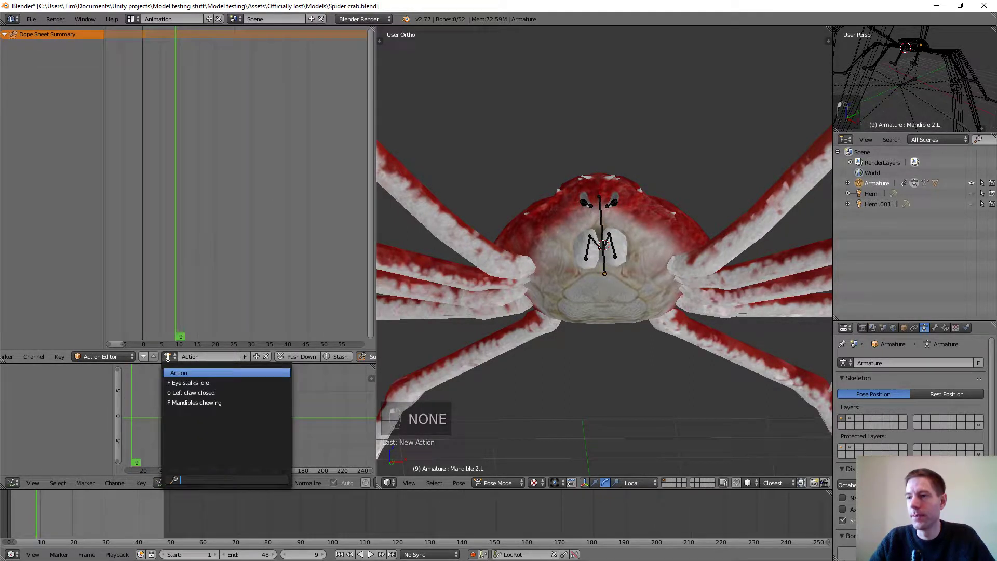
left_click(177, 392)
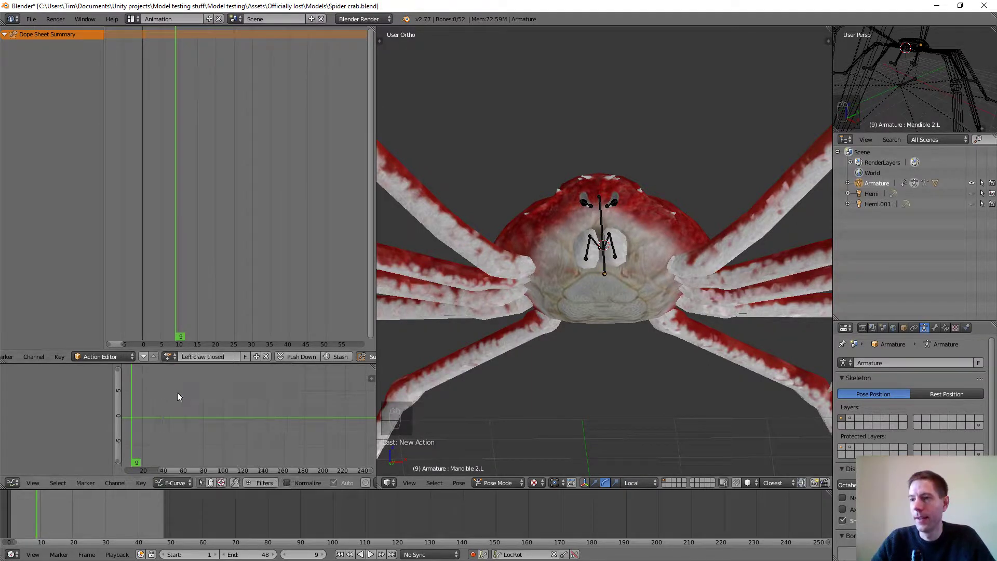
left_click(244, 356)
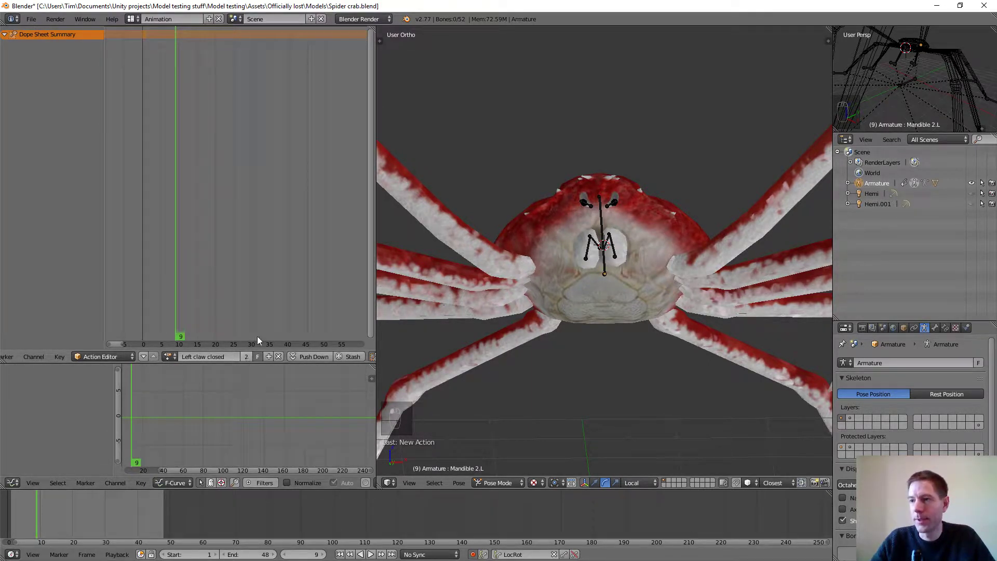
Step: Check the keyframes of the Mandibles chewing and Eye stalks idle actions, then return to Left claw closed
left_click(167, 356)
left_click(191, 402)
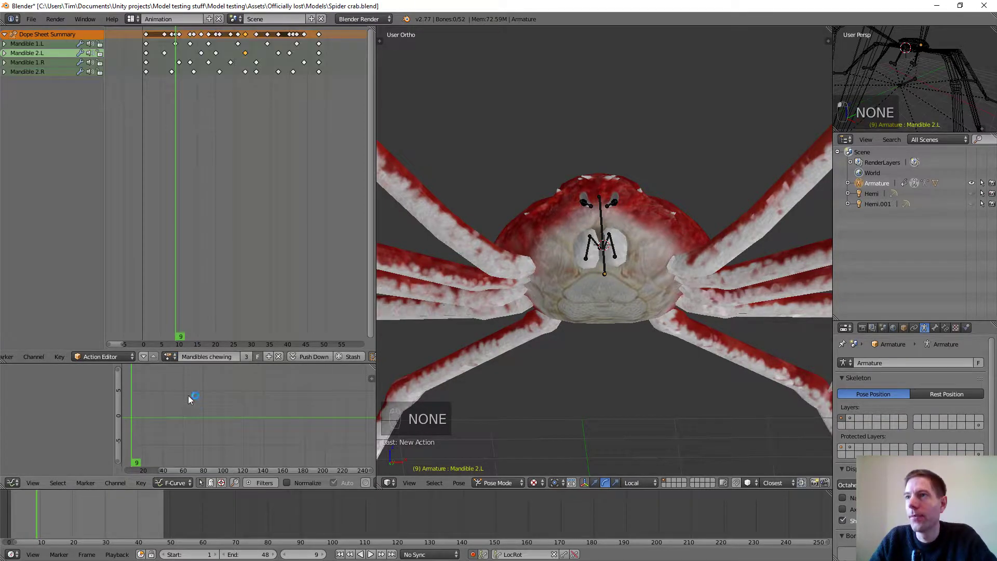
left_click(169, 356)
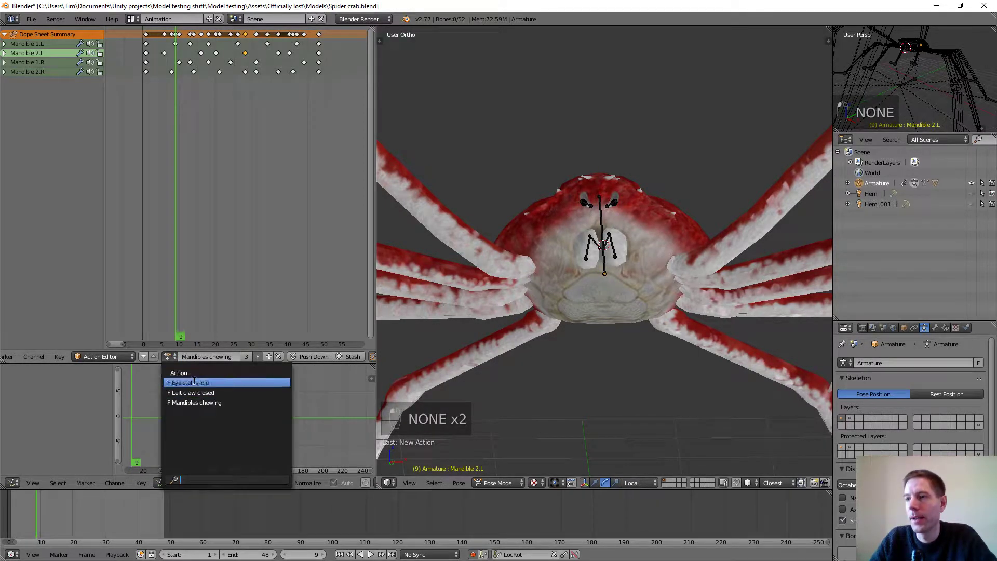
left_click(195, 382)
left_click(169, 357)
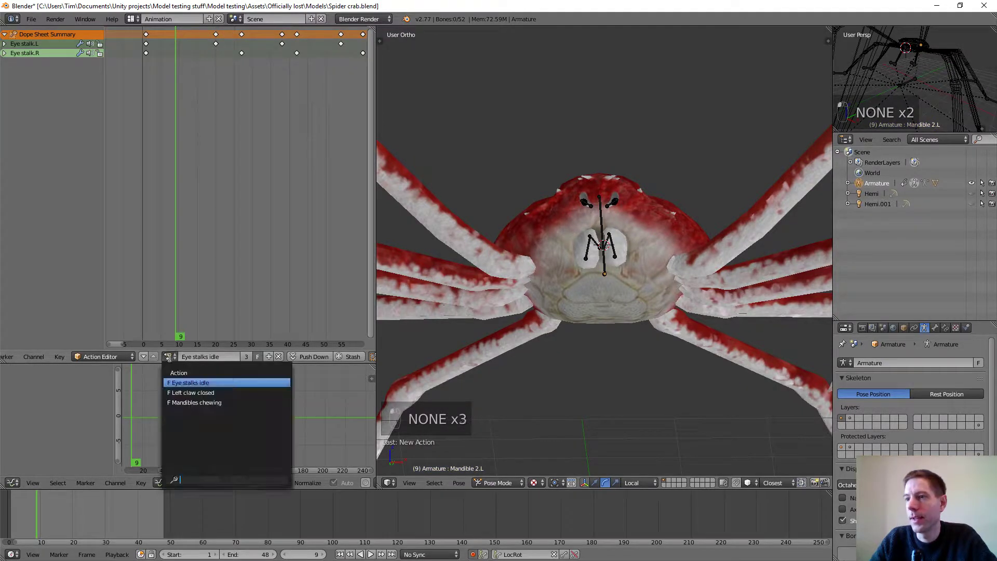
left_click(190, 392)
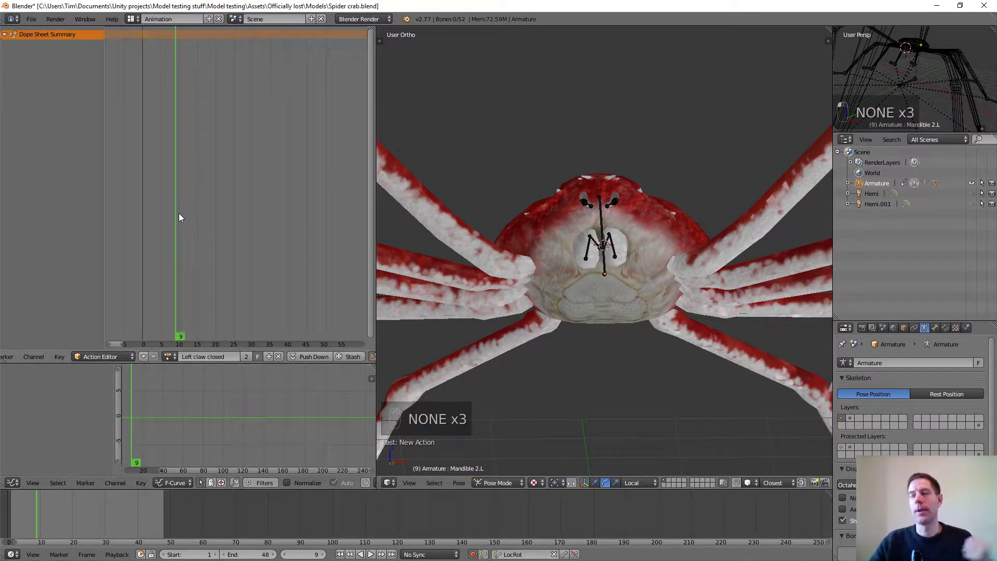
Step: Go to frame 1 and select the pincer bone of the left claw in the armature
left_click_drag(174, 209, 144, 207)
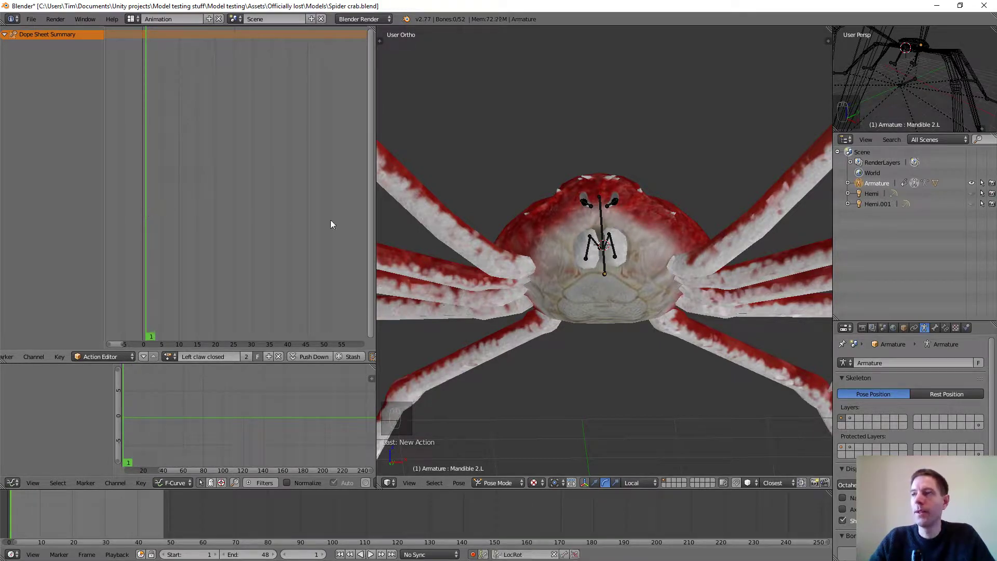
scroll(644, 233, "down", 5)
middle_click_drag(638, 215, 633, 280)
scroll(642, 317, "up", 5)
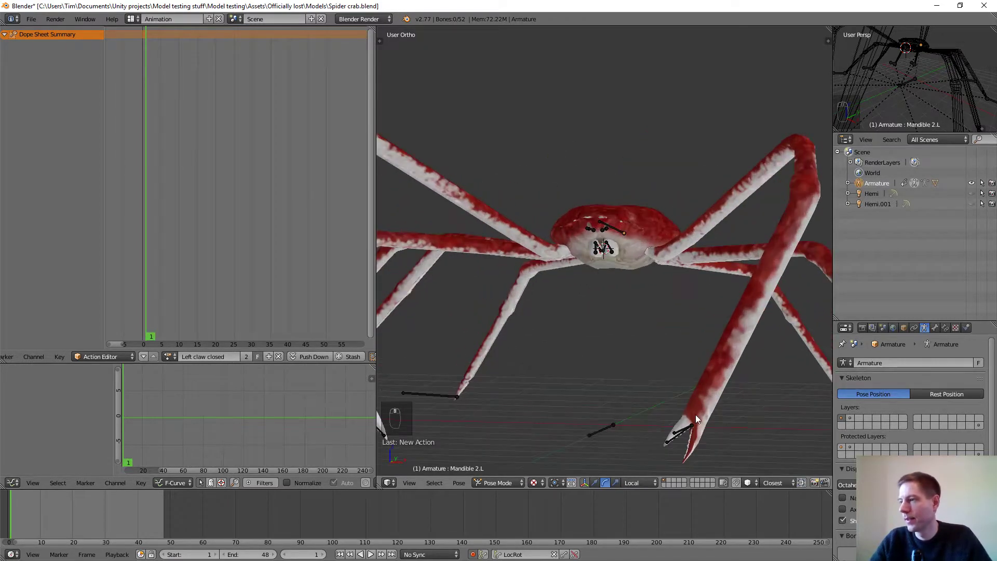
right_click(675, 435)
middle_click_drag(631, 376, 609, 302, "shift")
scroll(677, 371, "up", 2)
scroll(628, 372, "up", 2)
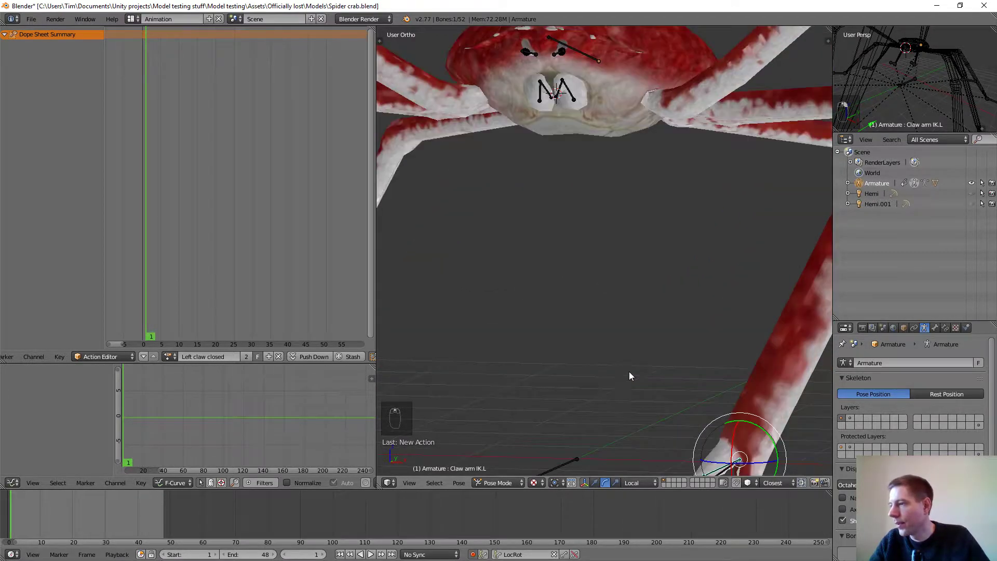
middle_click_drag(628, 372, 608, 354)
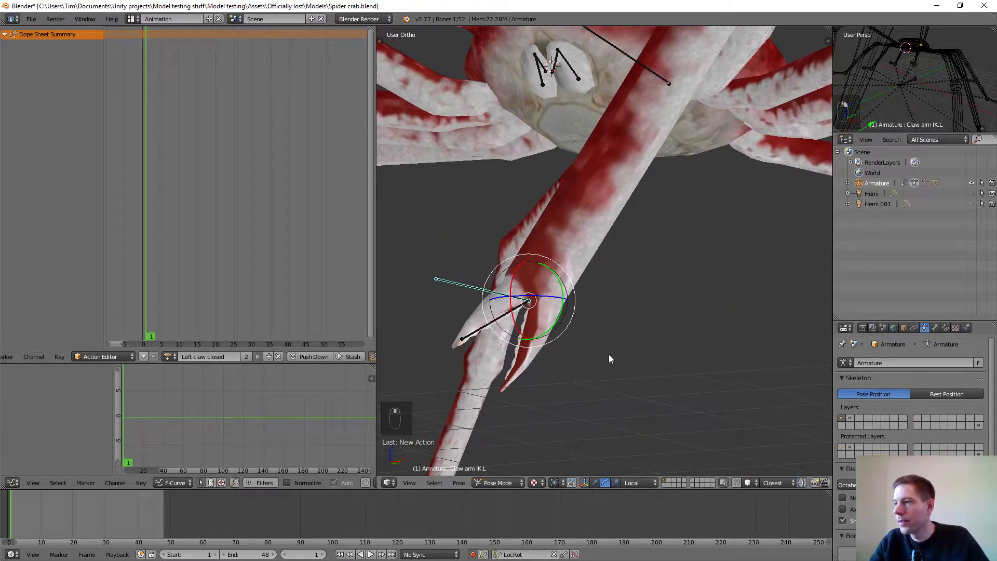
right_click(494, 317)
key("KP_Decimal")
scroll(599, 341, "down", 3)
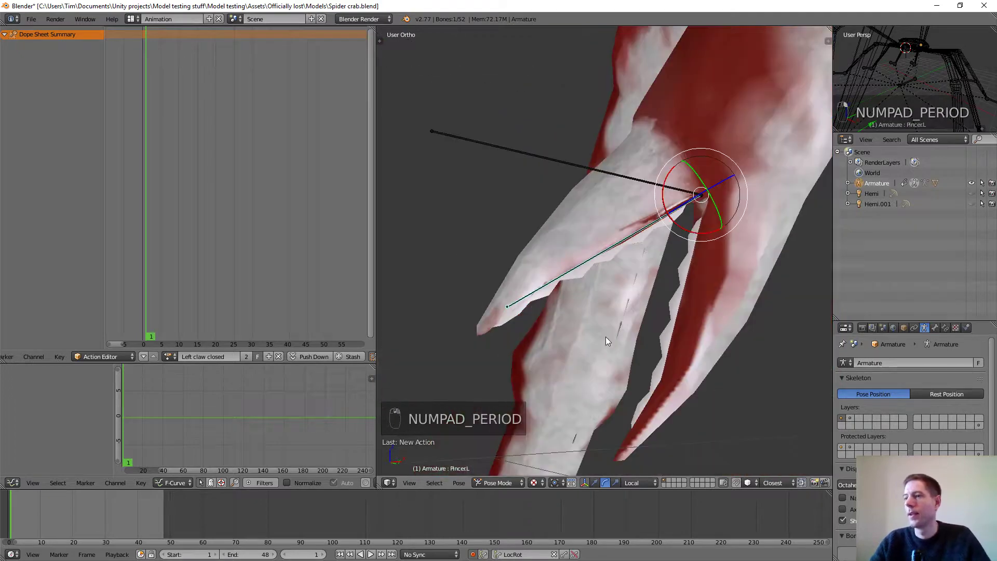
middle_click_drag(605, 336, 622, 291)
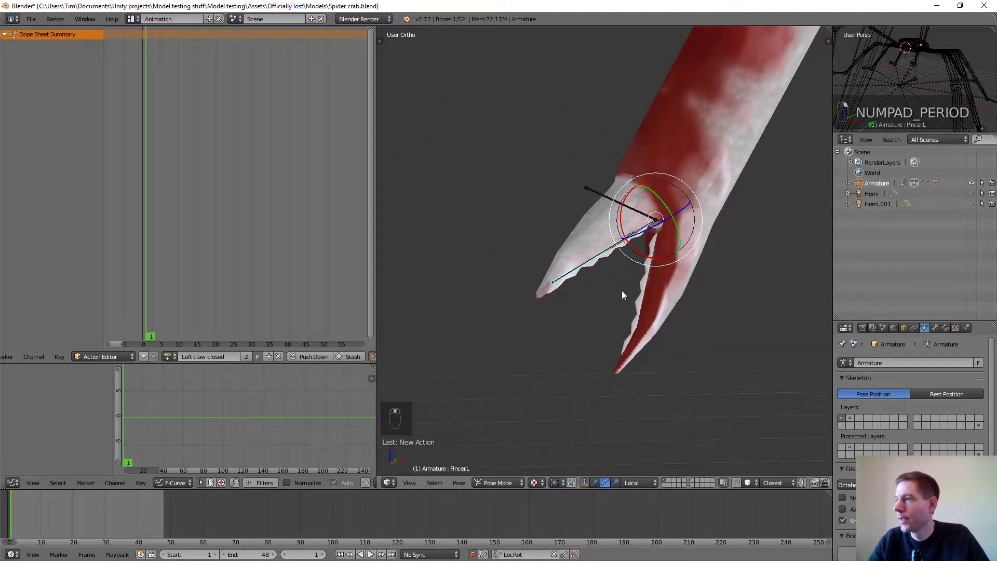
Step: Rotate the left pincer bone at frame 1 until the claw is shut, fine-tuning the angle so its tips nearly meet
left_click_drag(632, 245, 654, 263)
scroll(659, 308, "down", 2)
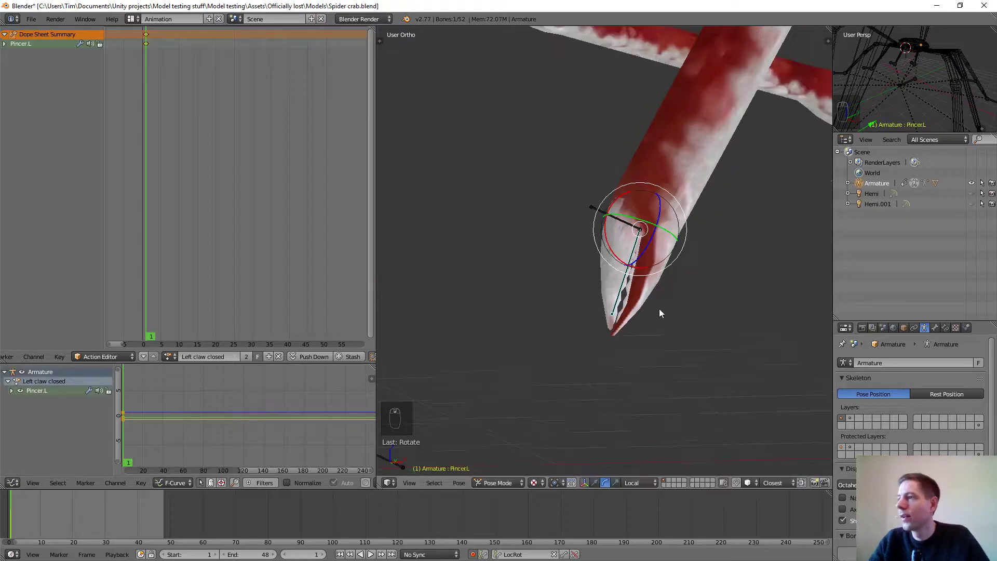
mouse_move(659, 308)
middle_mouse_down()
mouse_move(692, 231)
mouse_move(741, 252)
mouse_move(644, 309)
mouse_move(644, 323)
mouse_move(647, 314)
middle_mouse_up()
left_click_drag(632, 309, 637, 310)
middle_click_drag(639, 311, 625, 356)
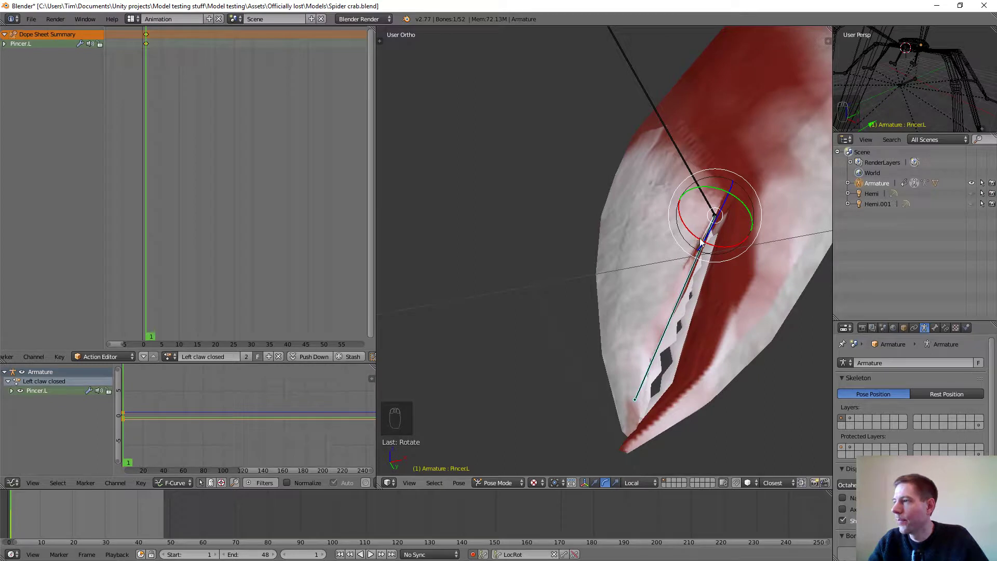
left_click_drag(699, 239, 698, 239)
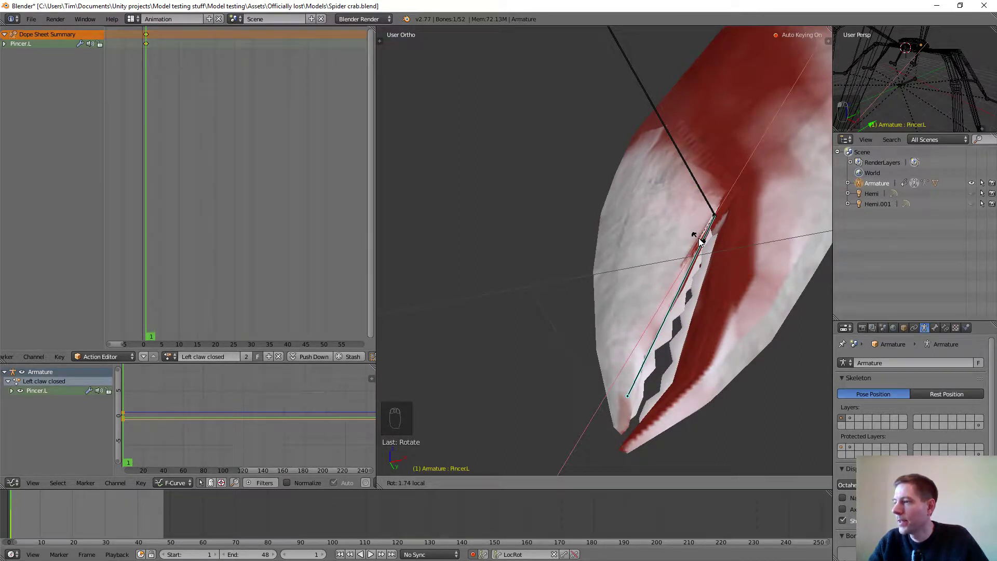
left_click_drag(699, 239, 699, 239)
scroll(664, 278, "down", 5)
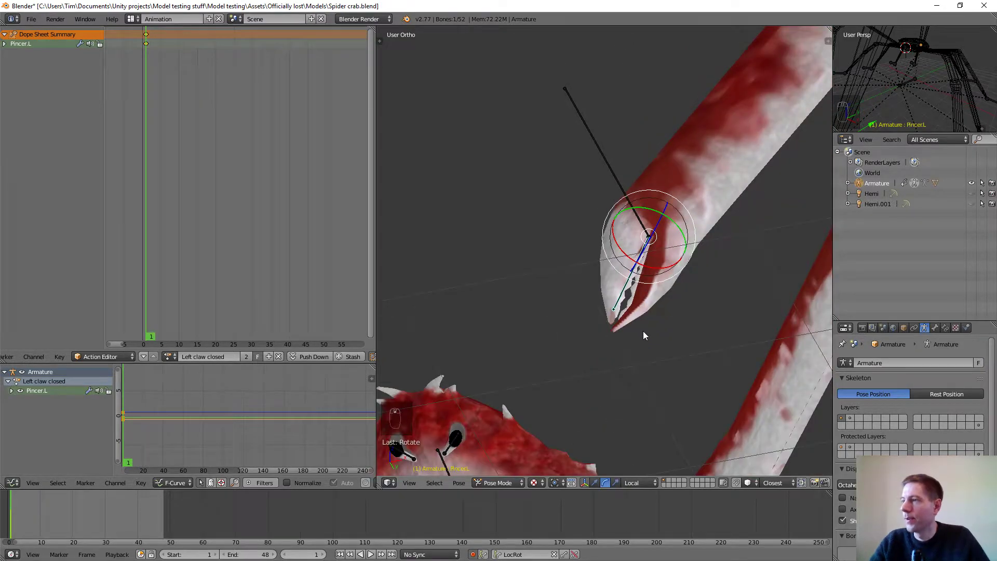
middle_click_drag(643, 331, 647, 356)
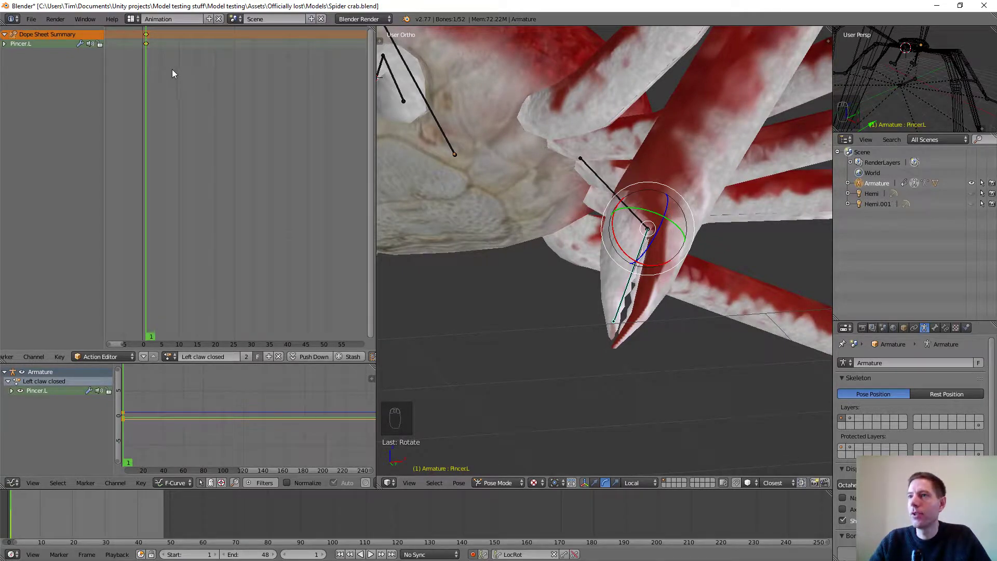
Step: Create a new action from Left claw closed and name it Left claw open
scroll(661, 248, "down", 8)
middle_click_drag(611, 223, 574, 275)
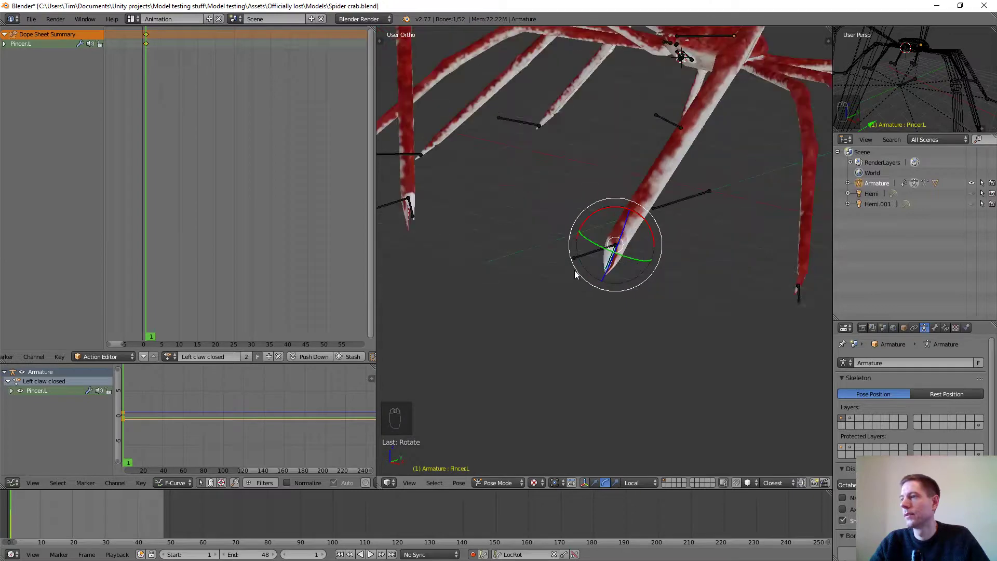
scroll(614, 236, "up", 3)
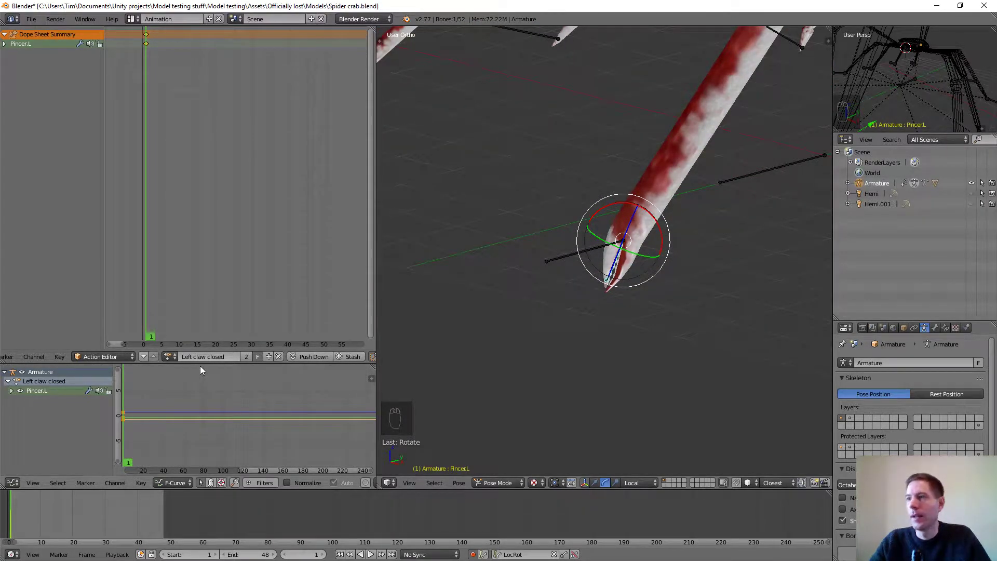
left_click(269, 359)
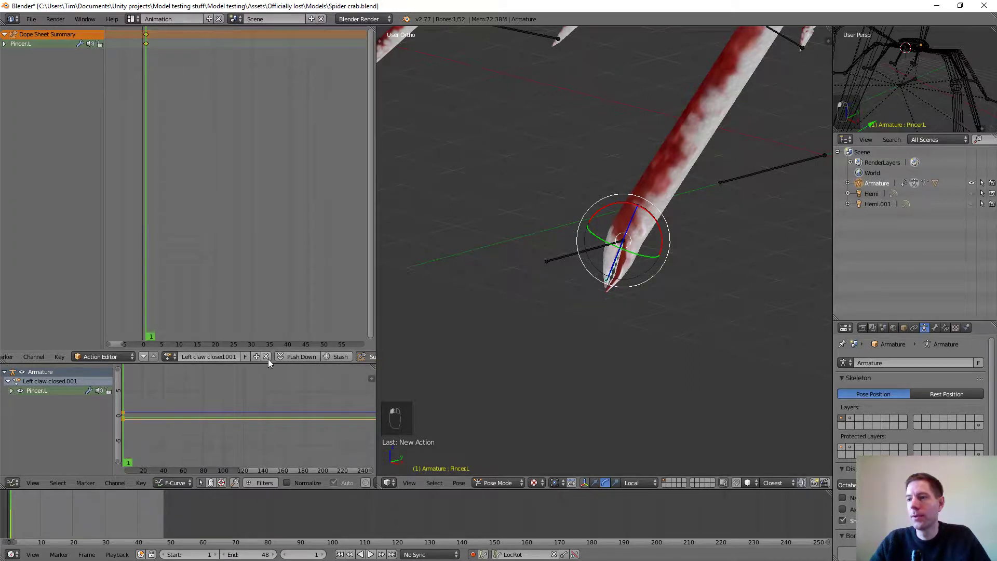
left_click(236, 358)
key("BackSpace")
key("BackSpace")
key("BackSpace")
key("BackSpace")
key("BackSpace")
key("BackSpace")
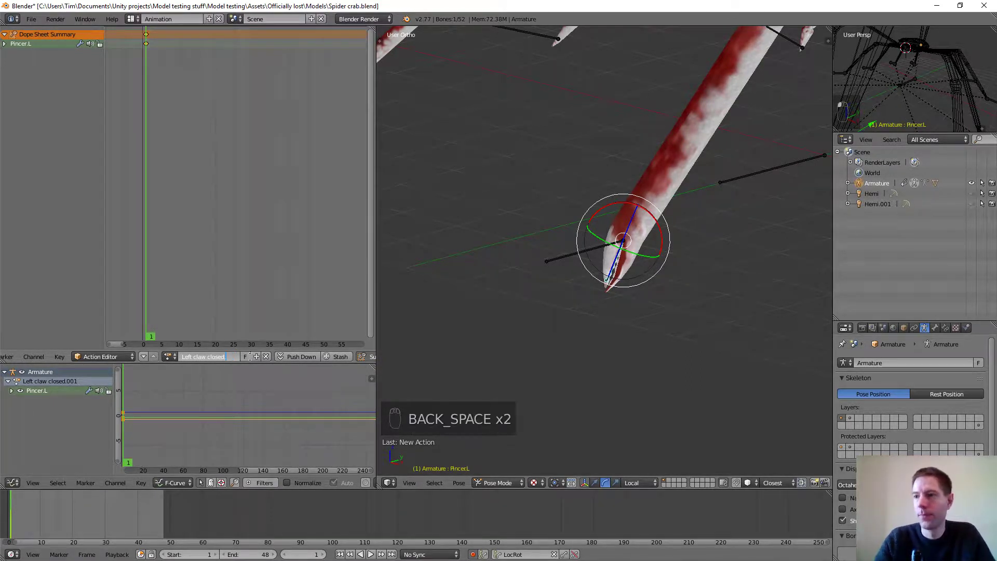
type("o")
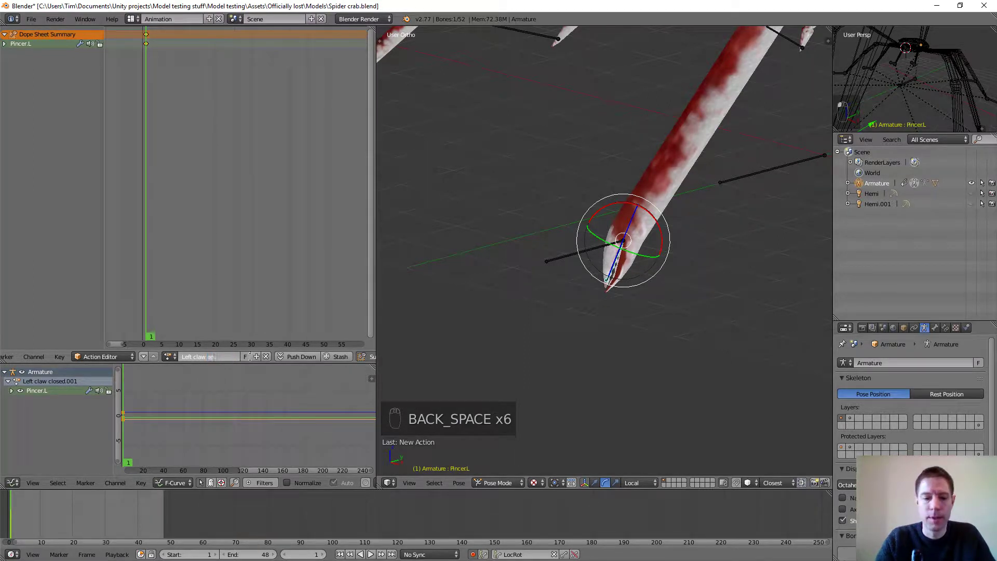
type("pen")
key("Return")
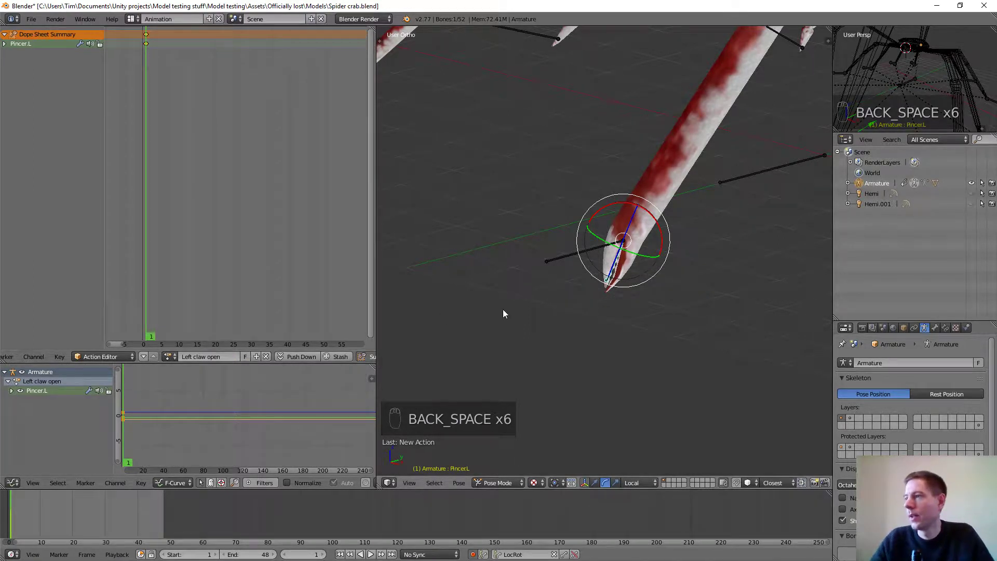
Step: Clear the left pincer bone's rotation to open the claw and give the Left claw open action a fake user
middle_click_drag(597, 273, 617, 262)
scroll(616, 262, "up", 5)
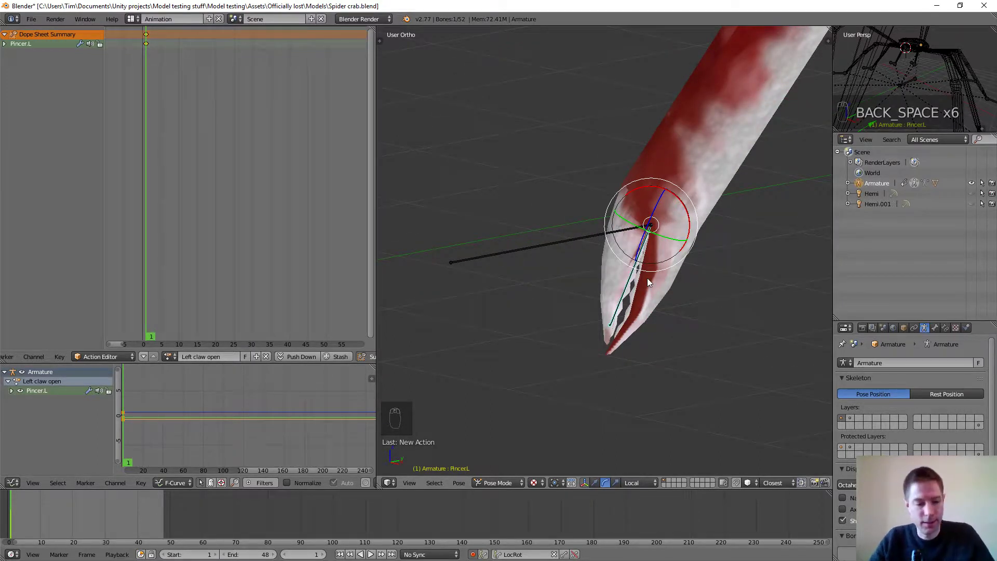
key("alt+r")
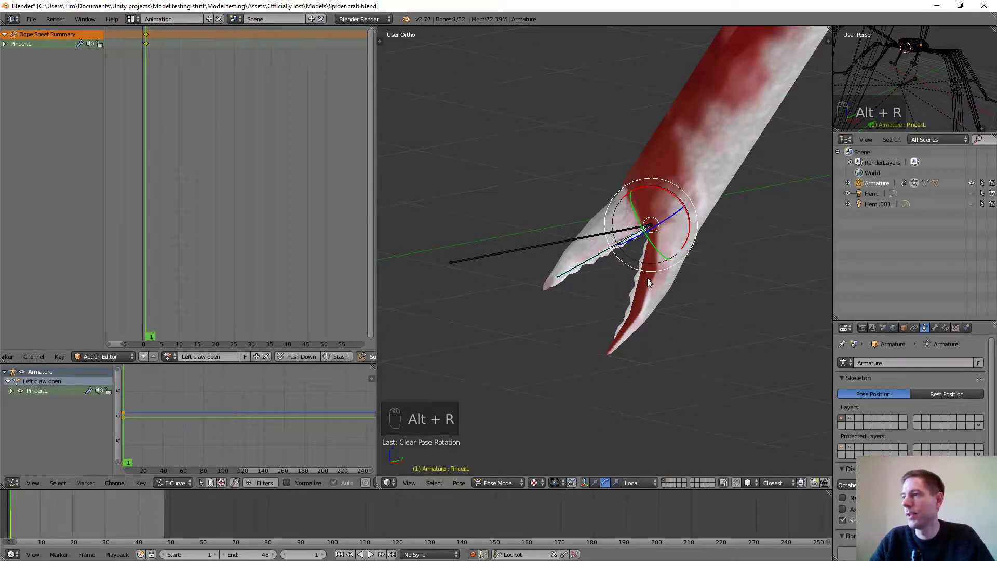
scroll(647, 278, "down", 5)
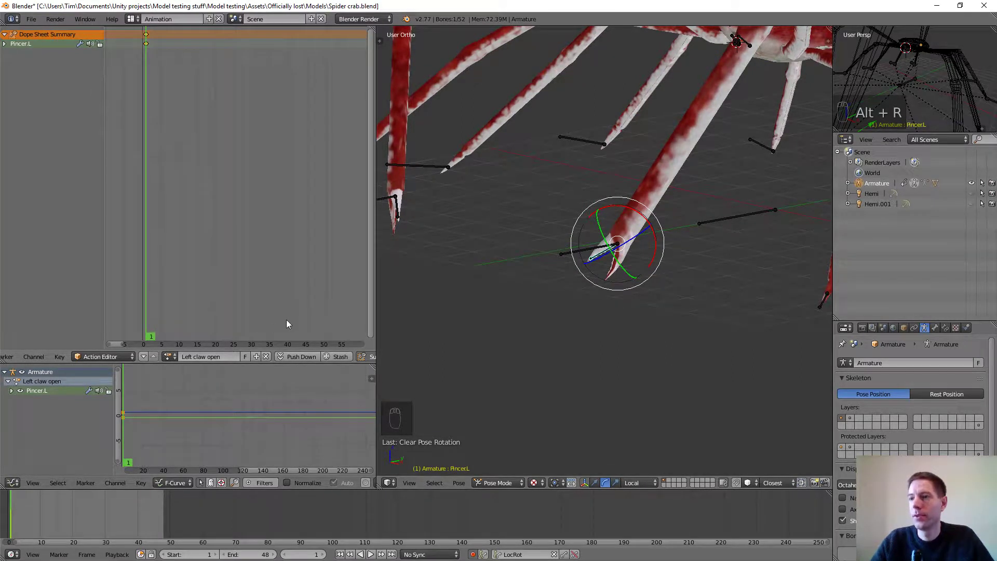
left_click(244, 356)
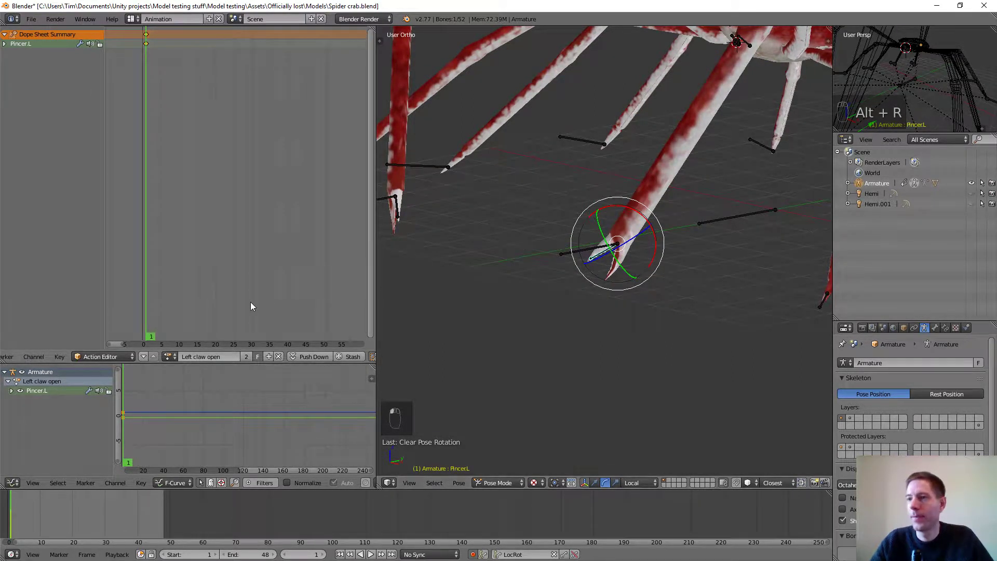
Step: Switch the armature to Left claw closed and back to Left claw open to check both poses
left_click(169, 356)
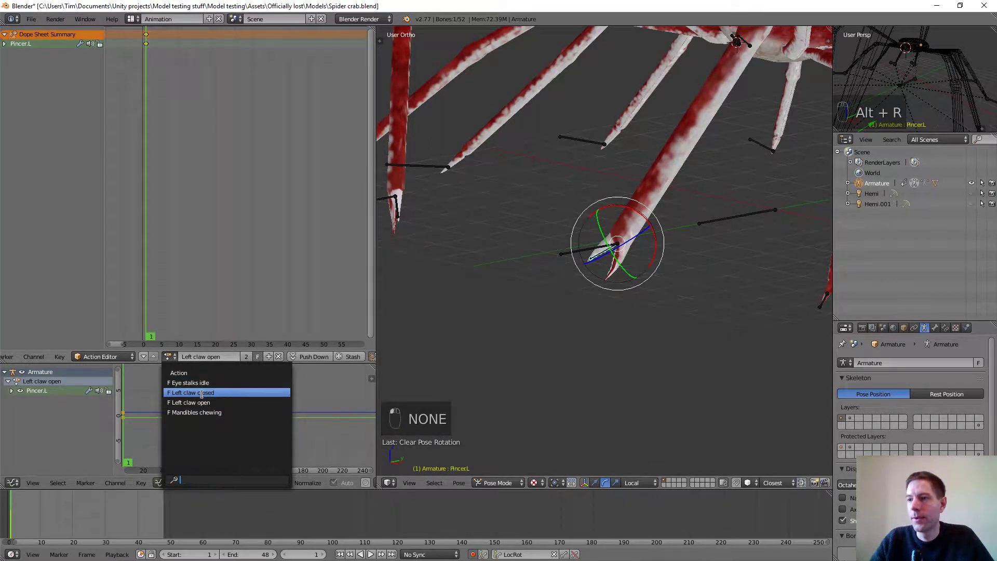
left_click(201, 392)
left_click(170, 356)
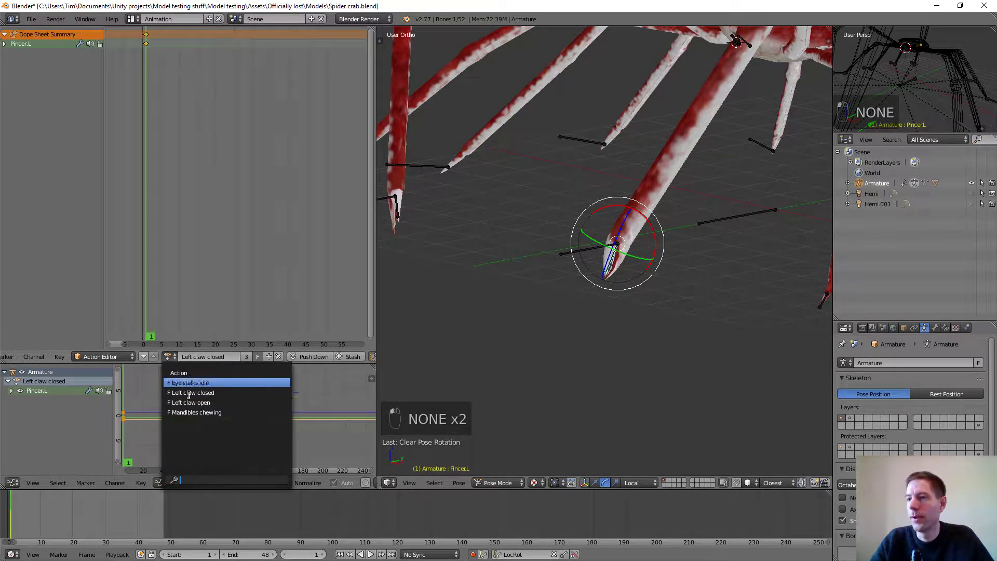
left_click(193, 403)
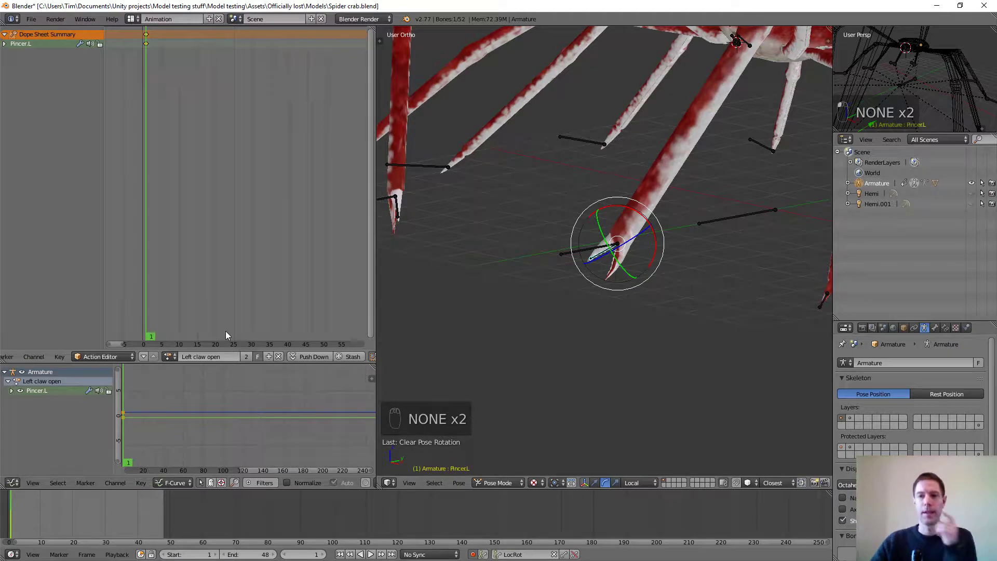
Step: Compare the Left claw closed and Left claw open poses close up from another angle, ending on Left claw open
middle_click_drag(553, 243, 574, 247)
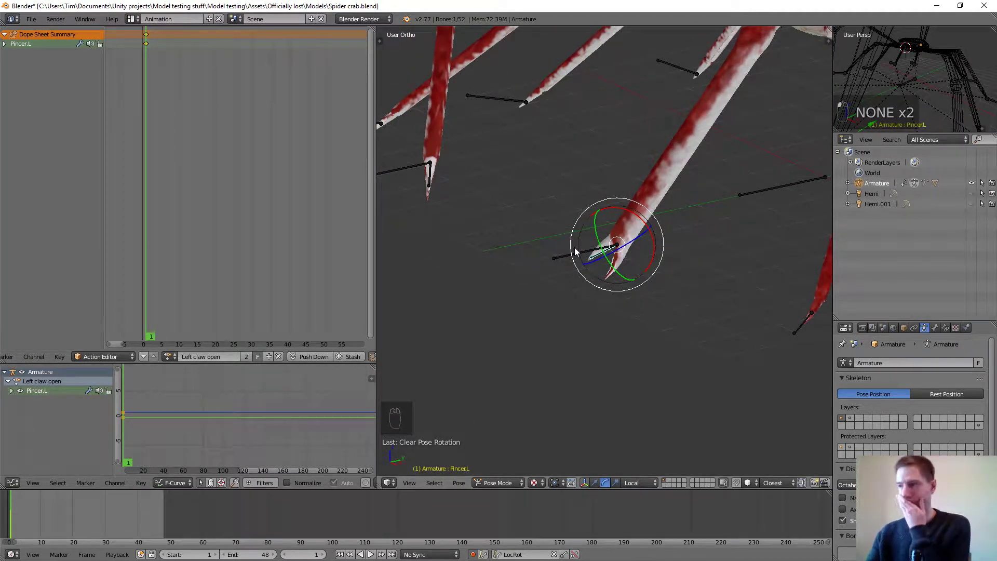
scroll(621, 280, "up", 6)
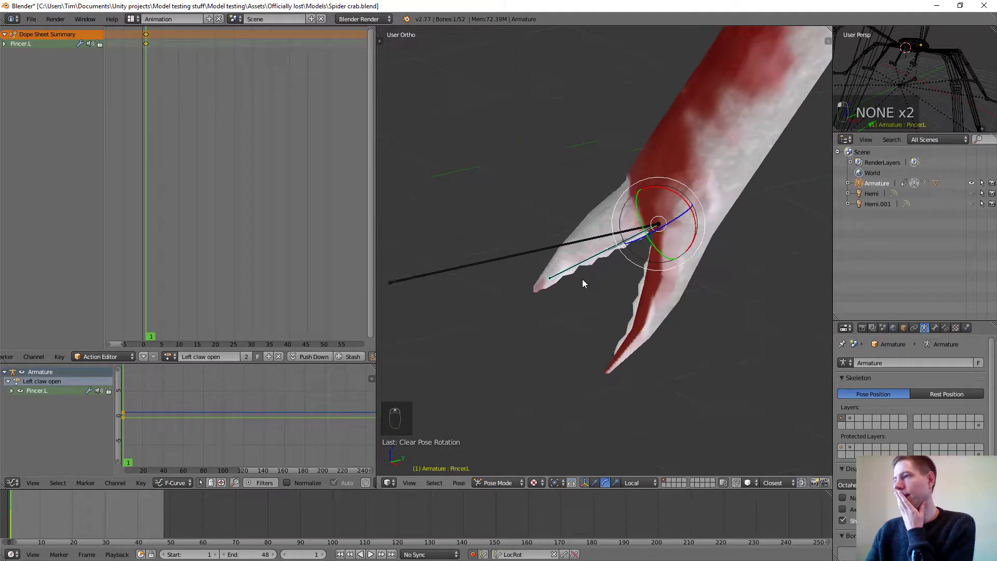
middle_click_drag(638, 241, 698, 228)
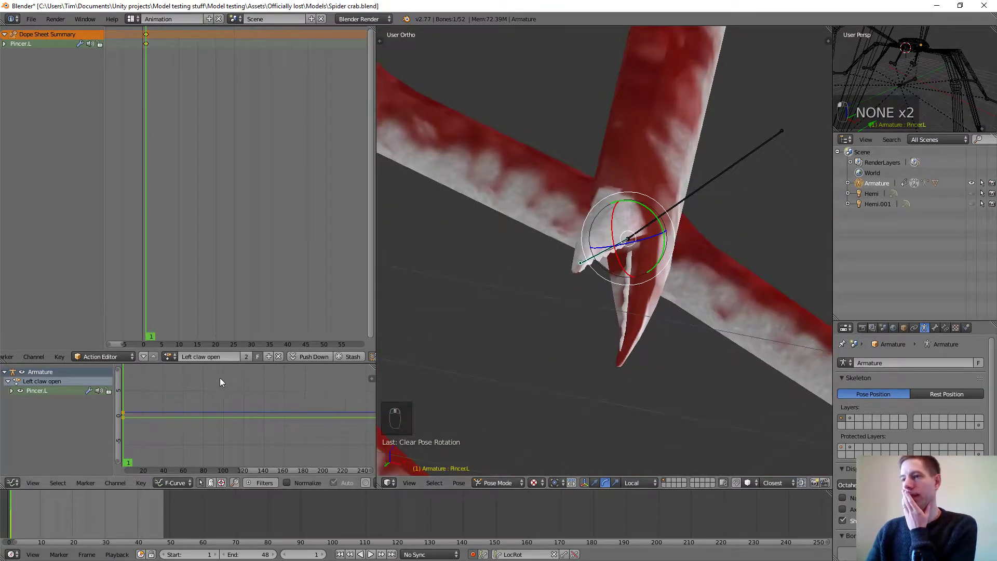
left_click(166, 358)
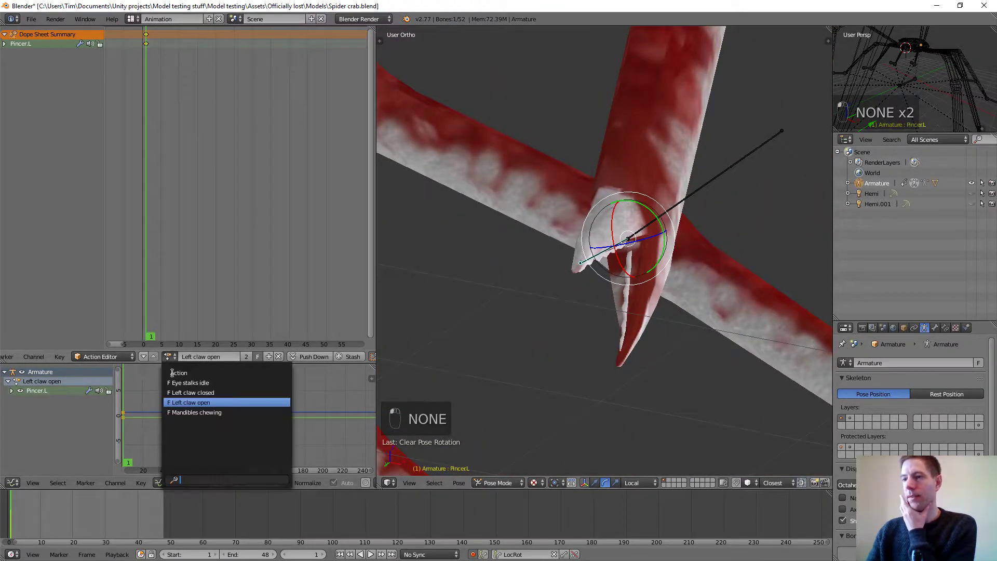
left_click(189, 395)
left_click(171, 357)
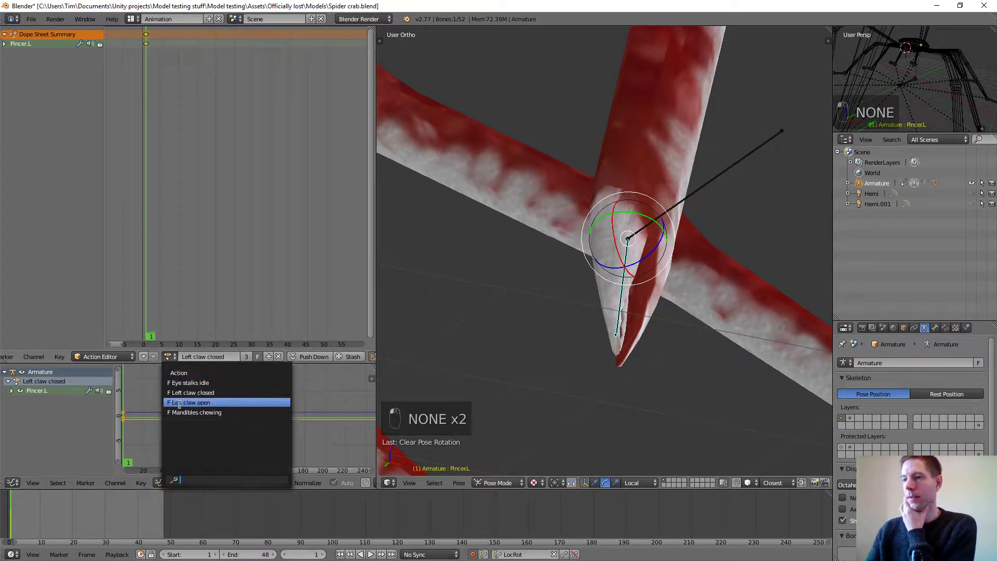
left_click(183, 403)
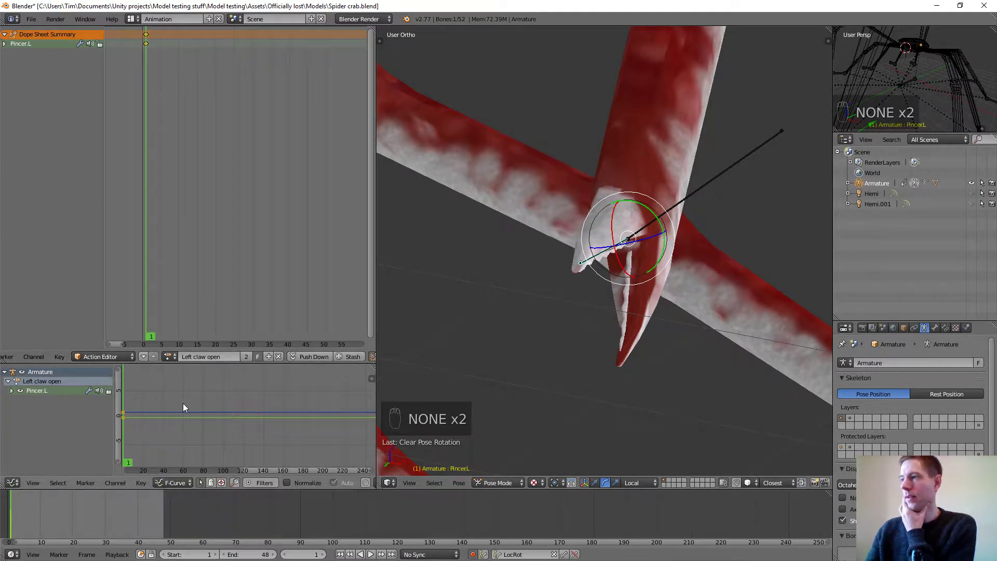
Step: Inspect the gap between the pincers in Left claw closed, and return to the Left claw open action
left_click(171, 357)
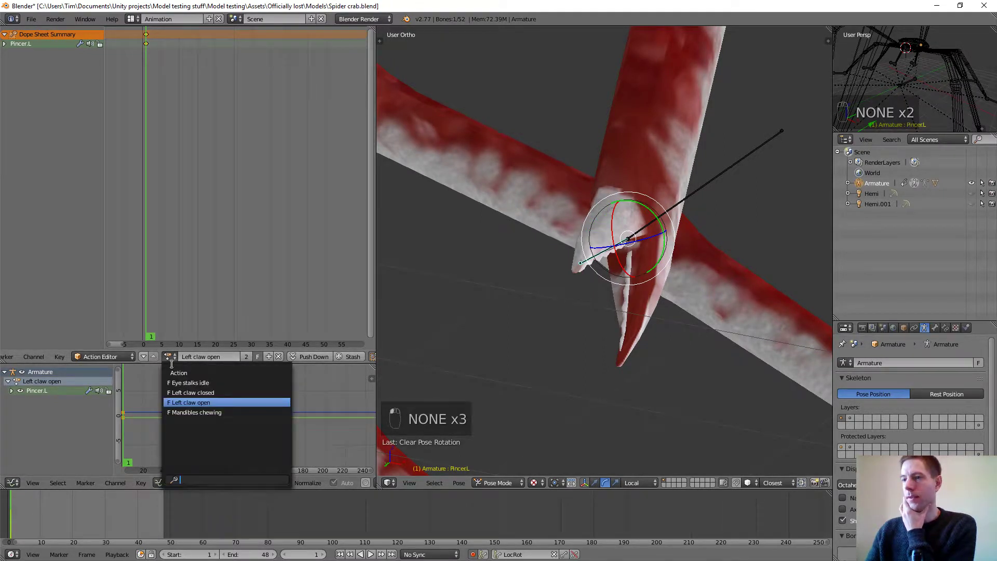
left_click(182, 395)
middle_click_drag(430, 339, 623, 294)
scroll(667, 253, "up", 5)
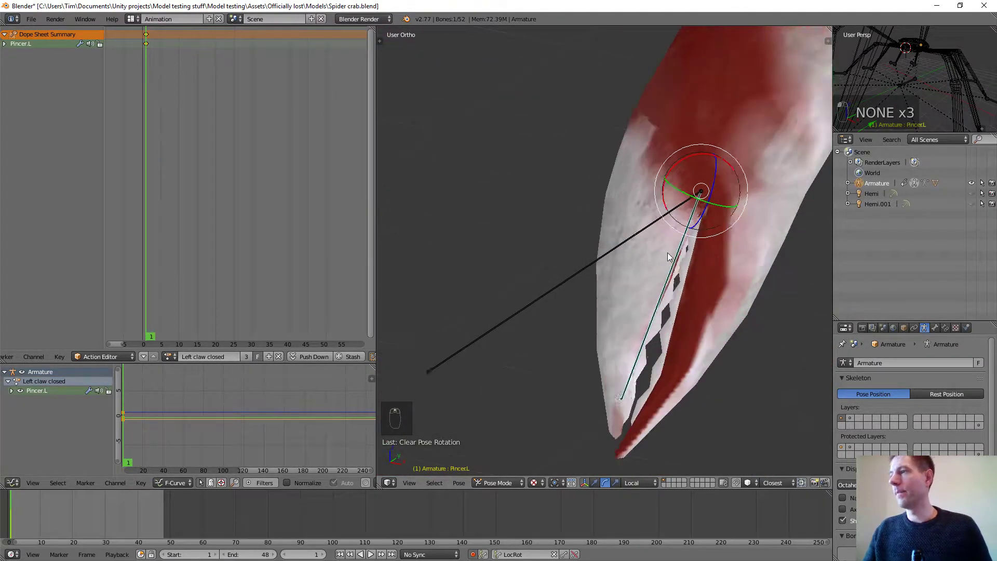
scroll(668, 253, "down", 3)
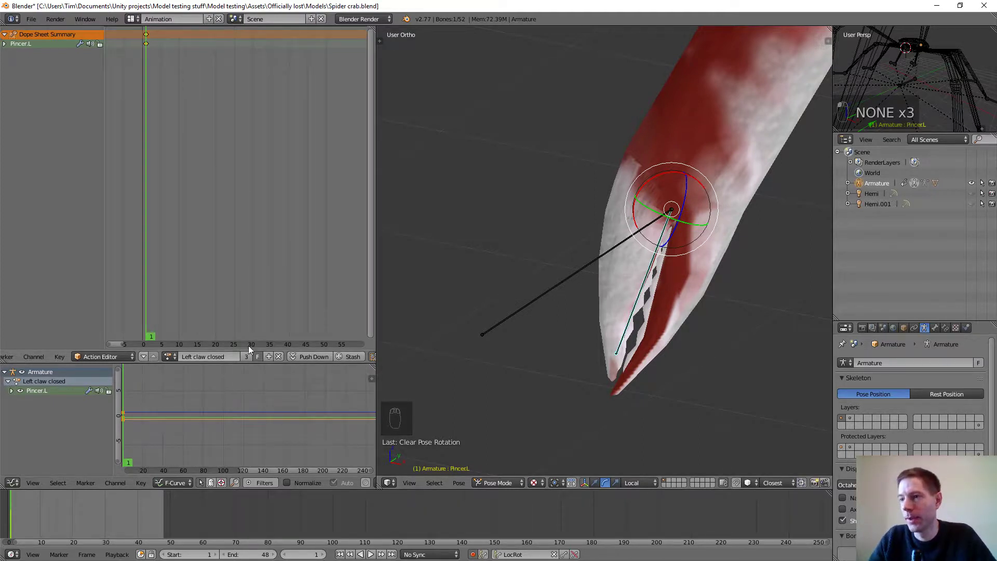
left_click(169, 356)
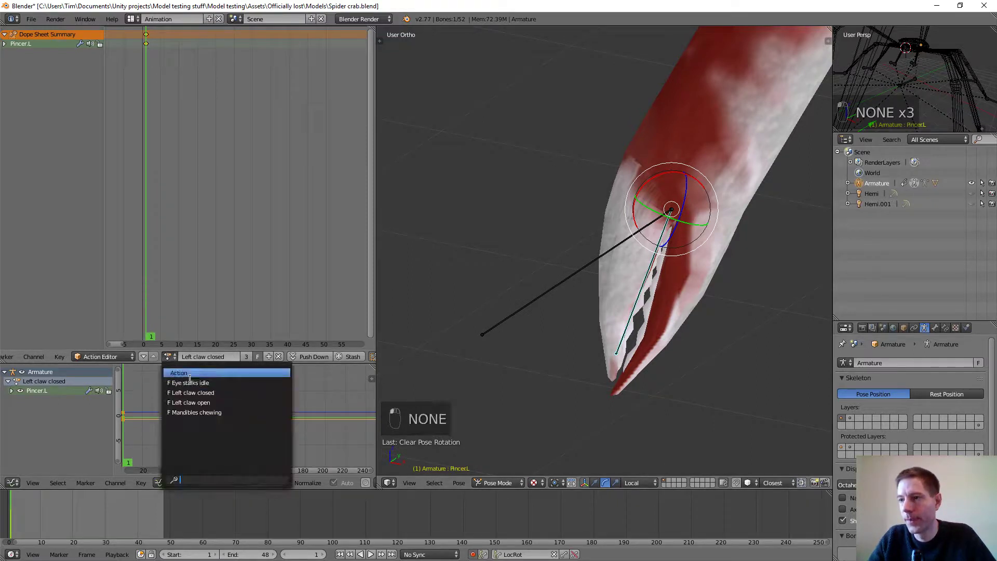
left_click(192, 402)
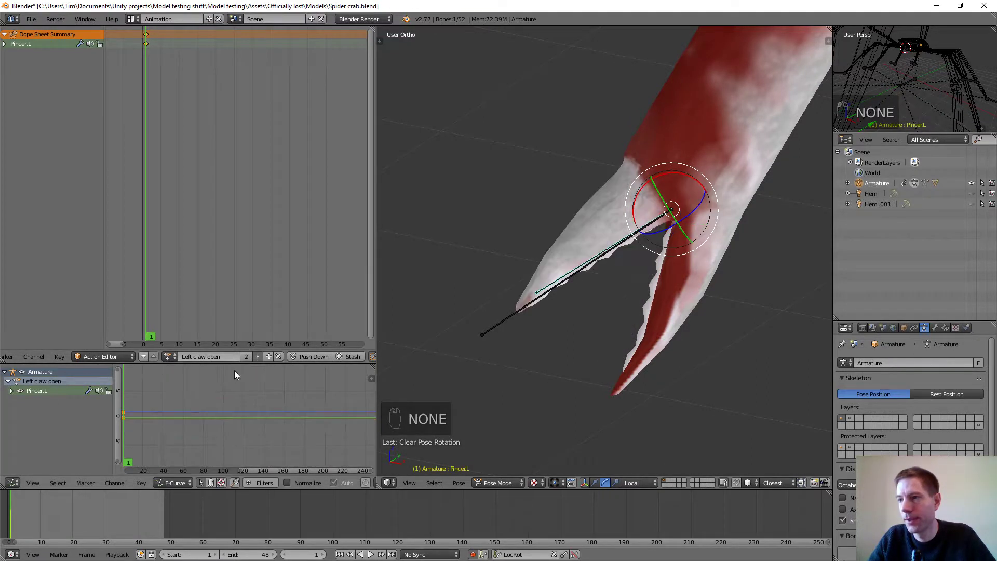
Step: Switch the armature to the Left claw closed action and examine the closed pincers
left_click(169, 356)
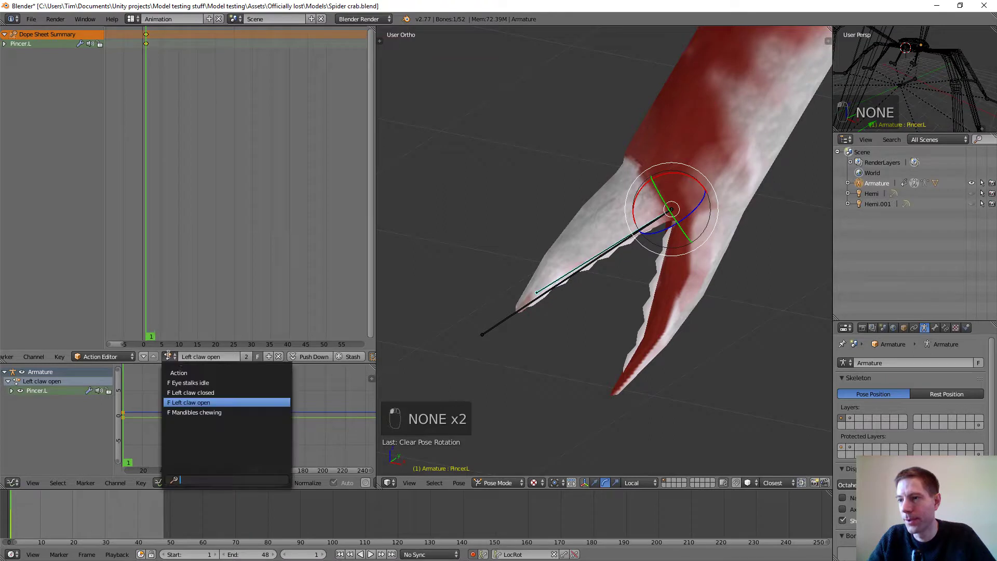
left_click(195, 394)
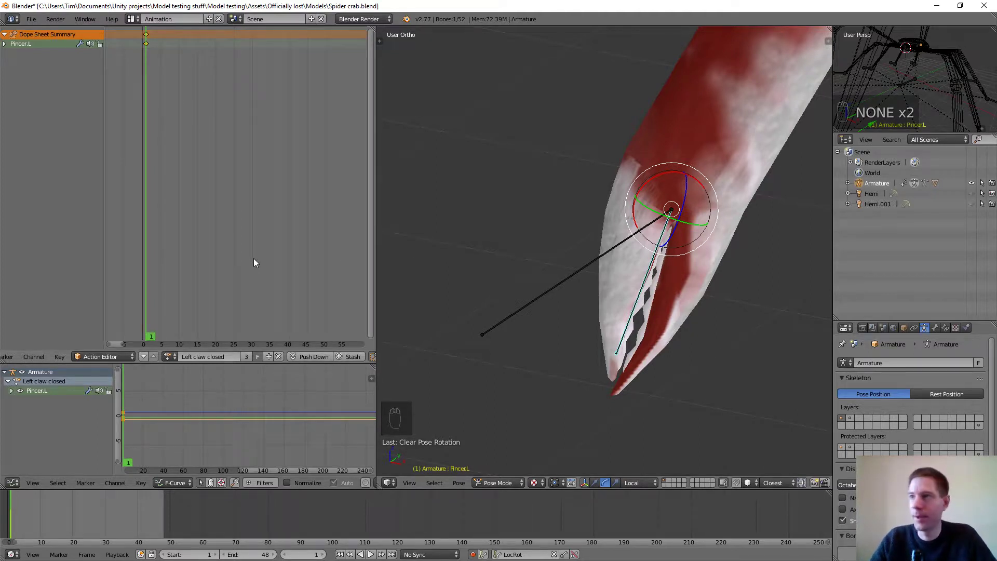
scroll(681, 227, "down", 2)
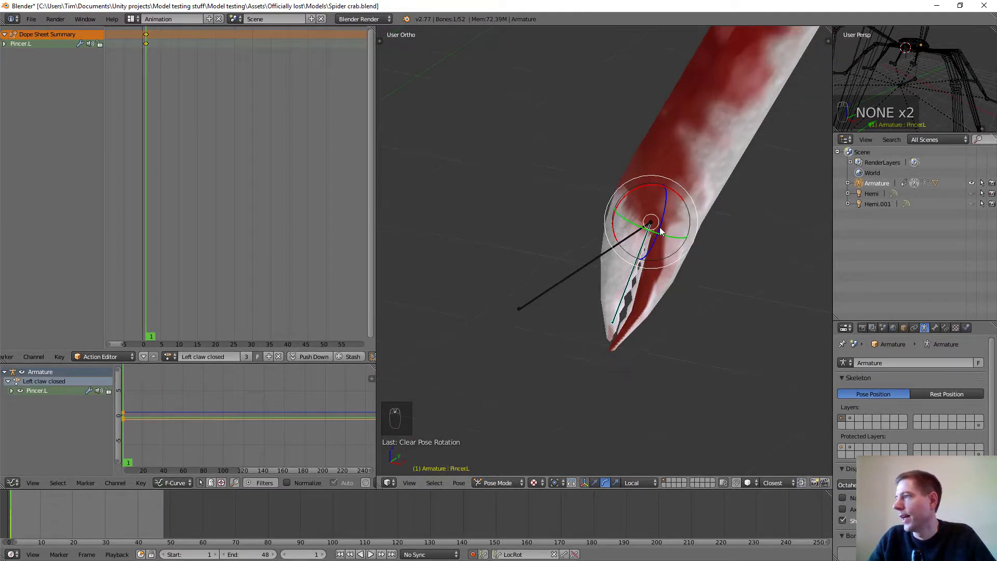
scroll(631, 231, "up", 3)
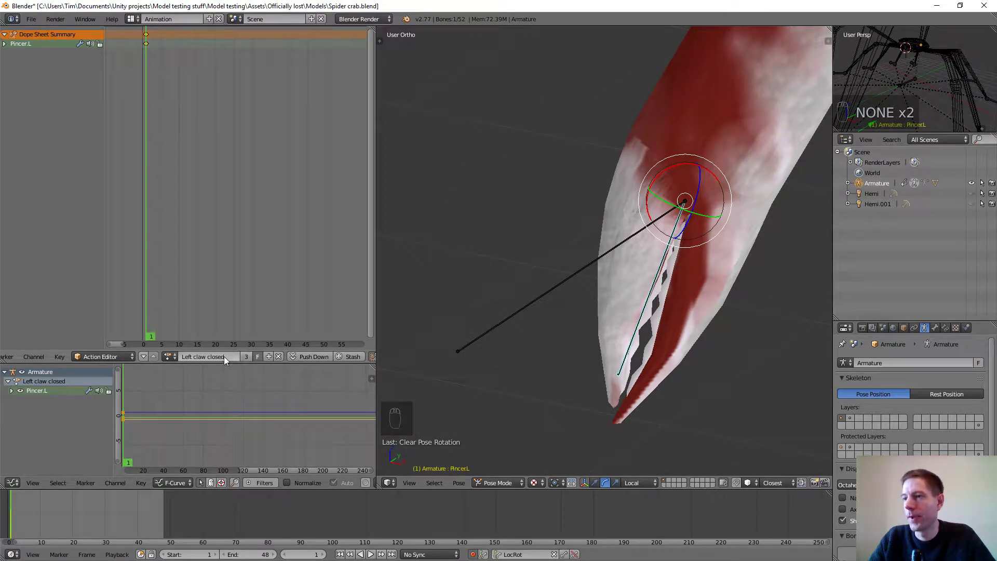
Step: Duplicate the Left claw closed action as Left claw opening and give the copy a fake user
left_click(269, 357)
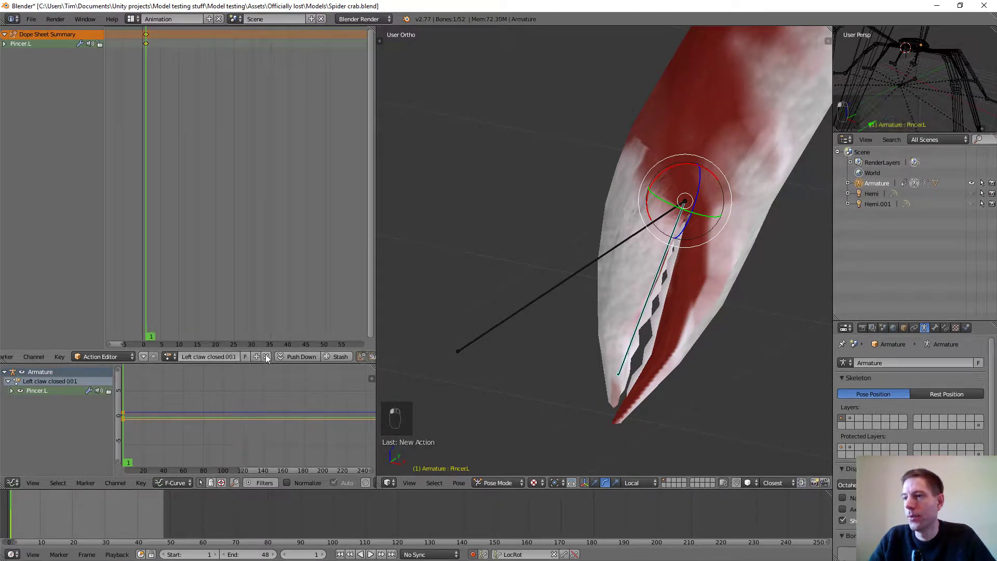
left_click(235, 356)
key("BackSpace")
key("BackSpace")
key("BackSpace")
key("BackSpace")
key("BackSpace")
key("BackSpace")
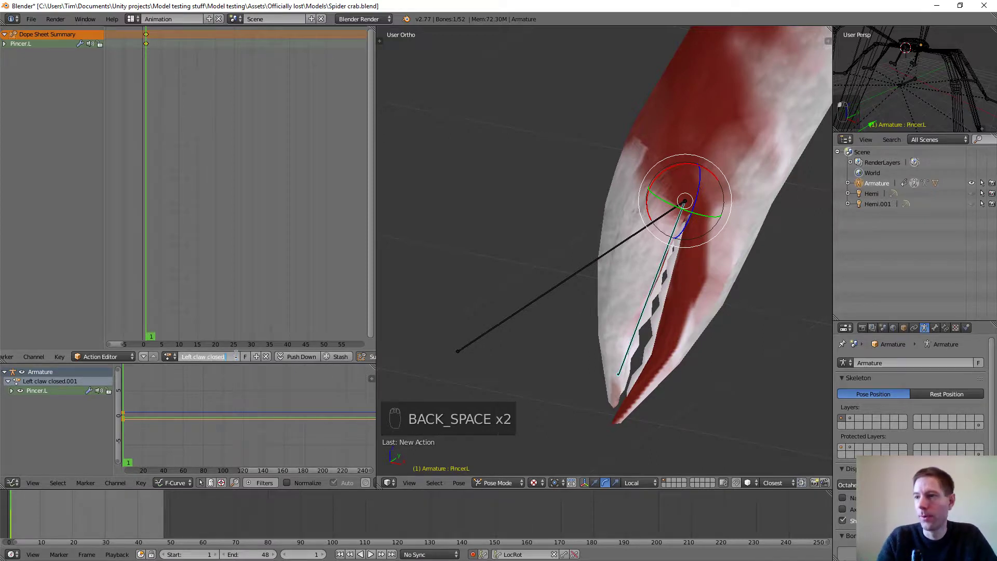
type("opening")
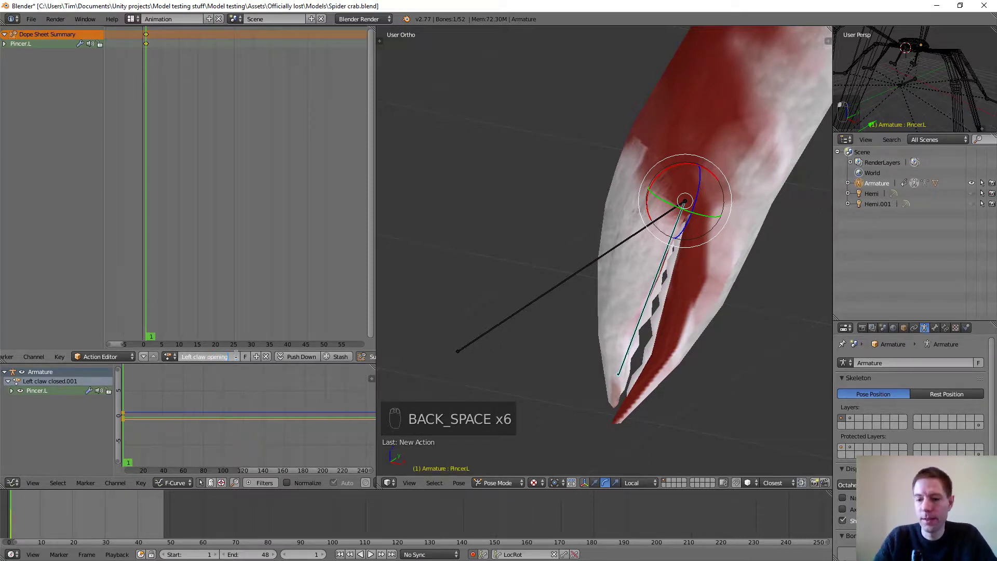
key("Return")
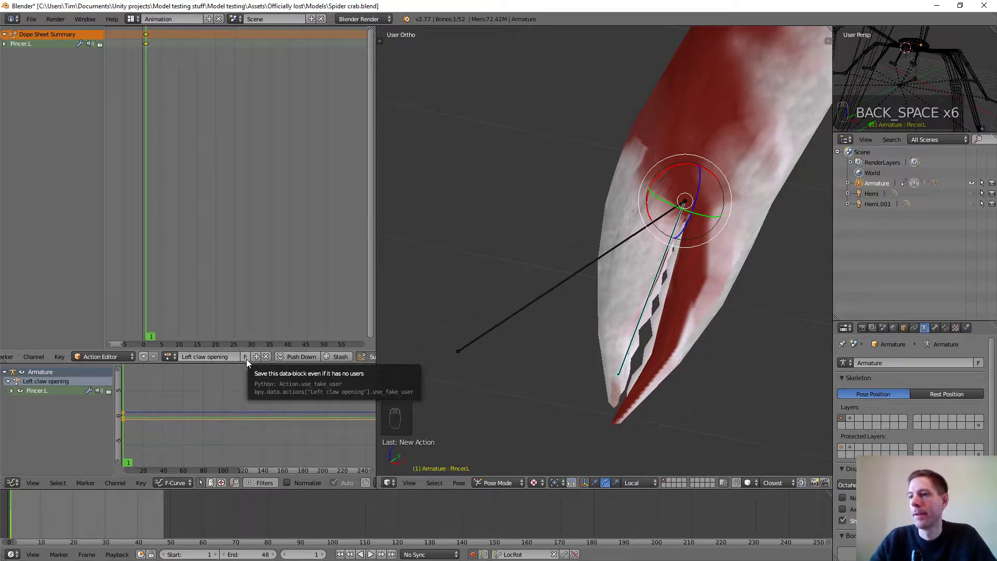
left_click(245, 356)
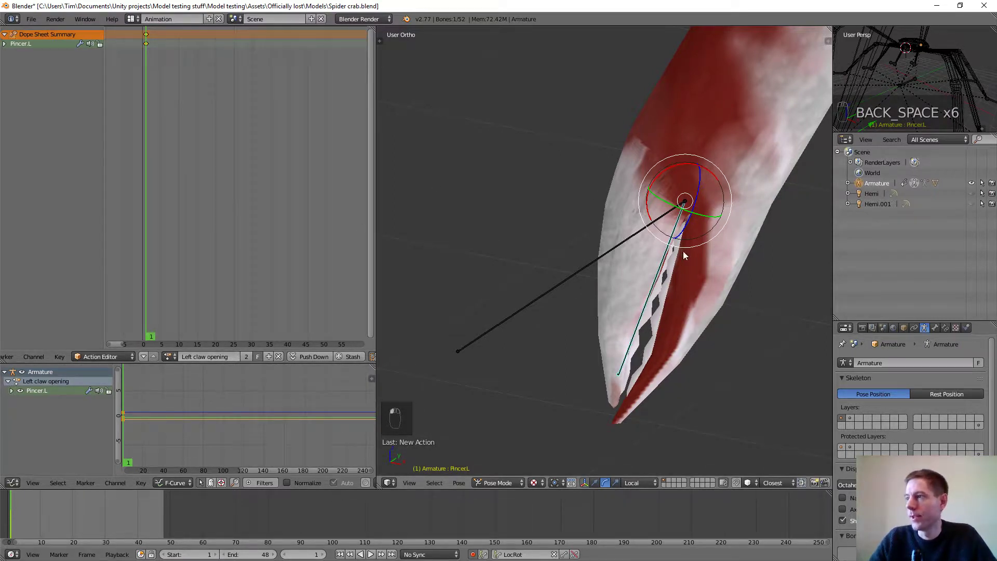
Step: Go to frame 8 and clear the left pincer bone's rotation to key the open claw pose there
scroll(669, 257, "down", 4)
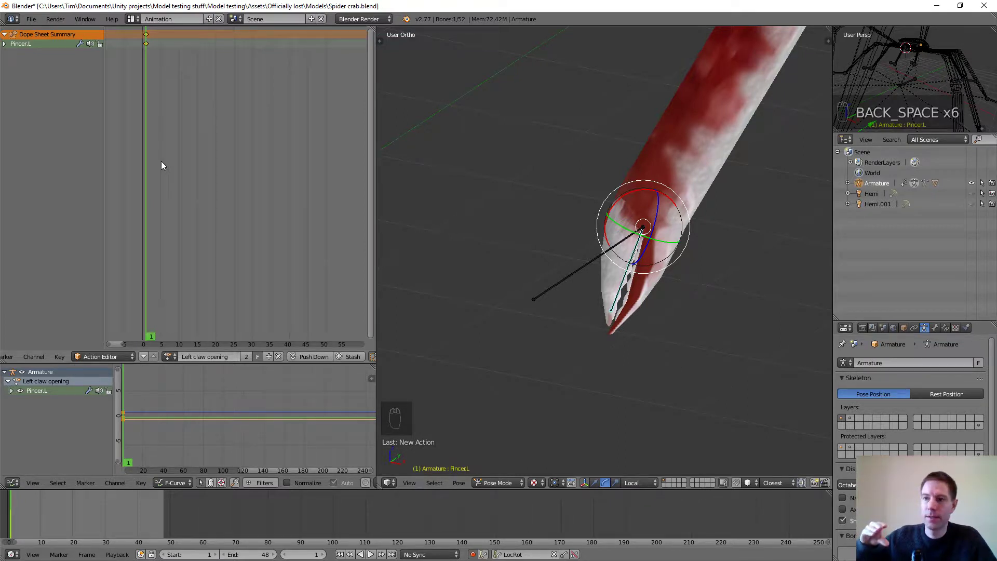
key("alt+a")
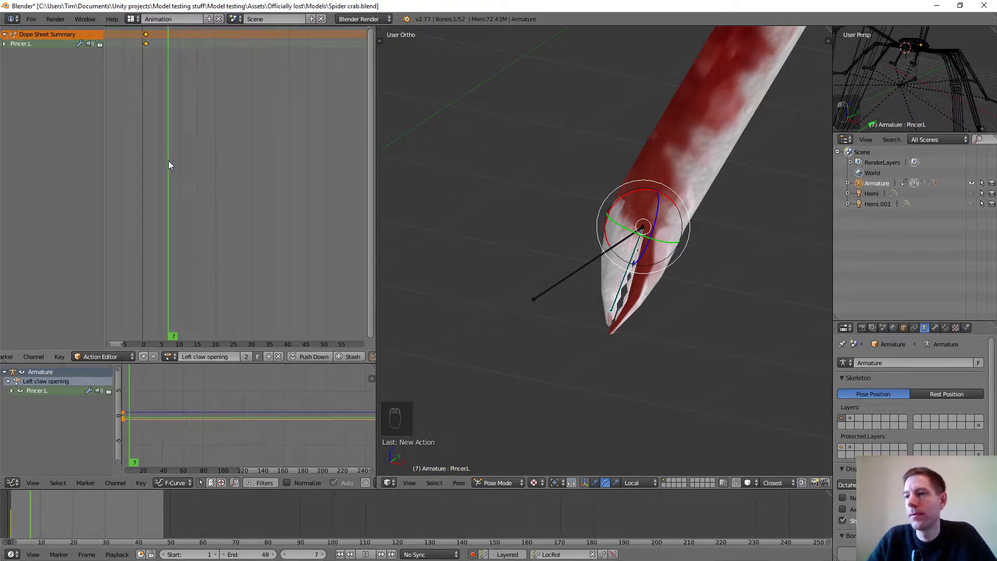
key("alt+a")
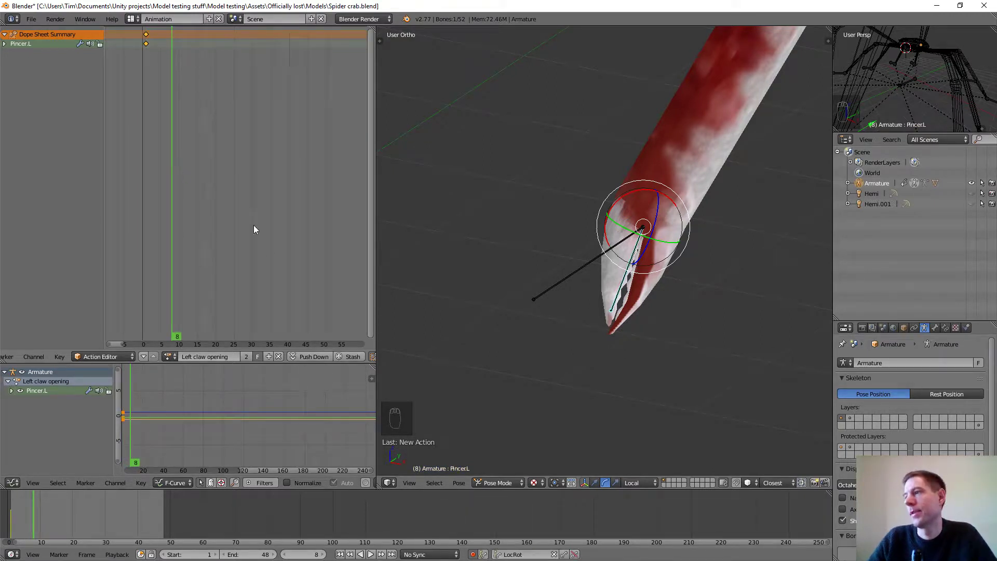
middle_click_drag(664, 268, 645, 244)
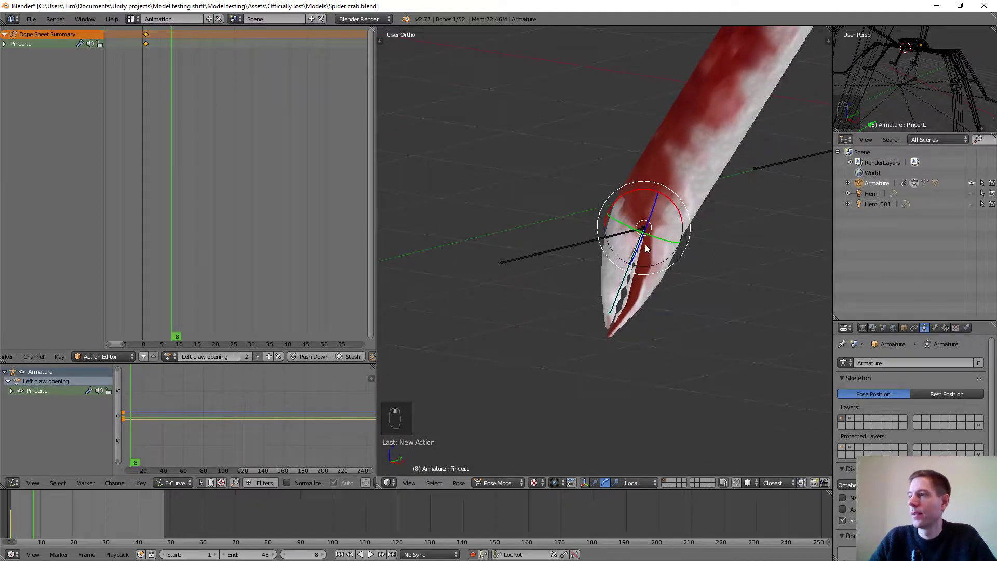
key("alt+r")
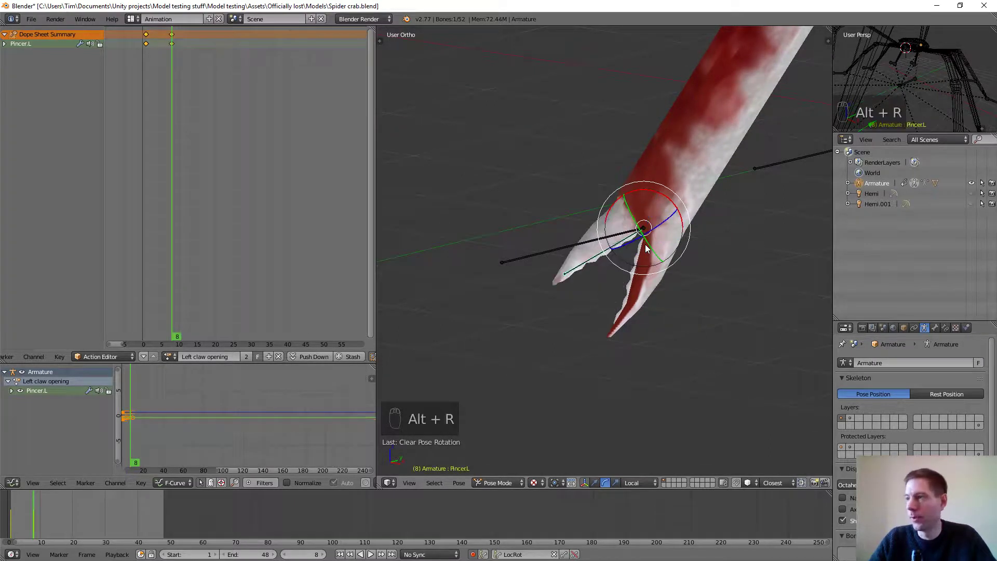
Step: Preview the Left claw opening movement between frames 1 and 8
key("alt+a")
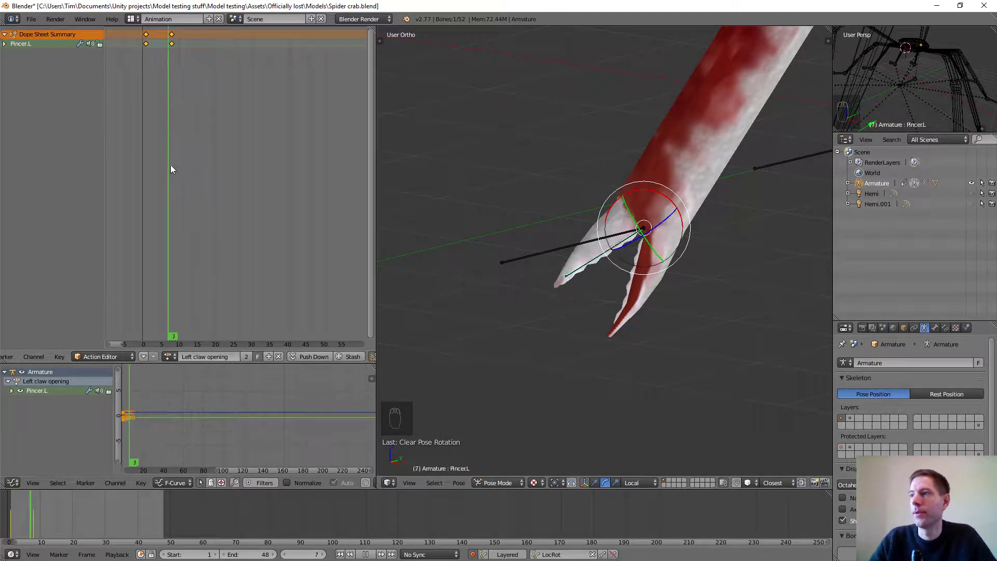
left_click_drag(144, 164, 172, 167)
key("alt+a")
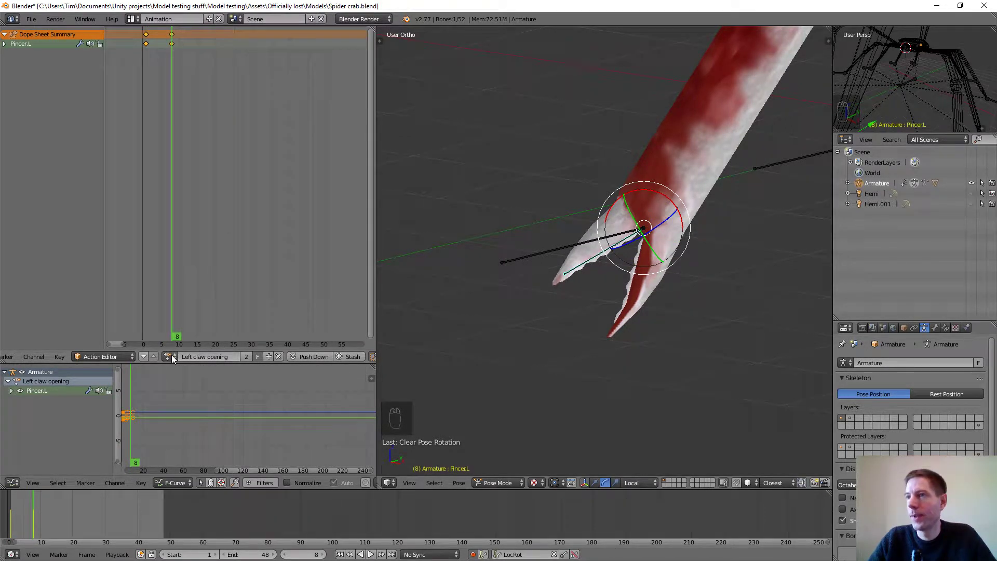
Step: Duplicate the Left claw opening action and name the copy Left claw closing
left_click(270, 357)
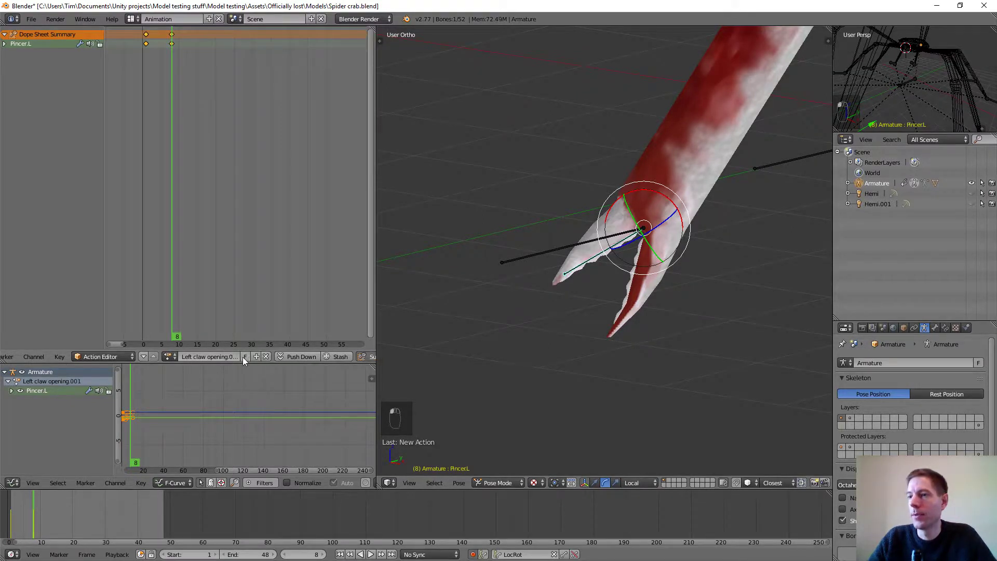
left_click(230, 357)
key("Right")
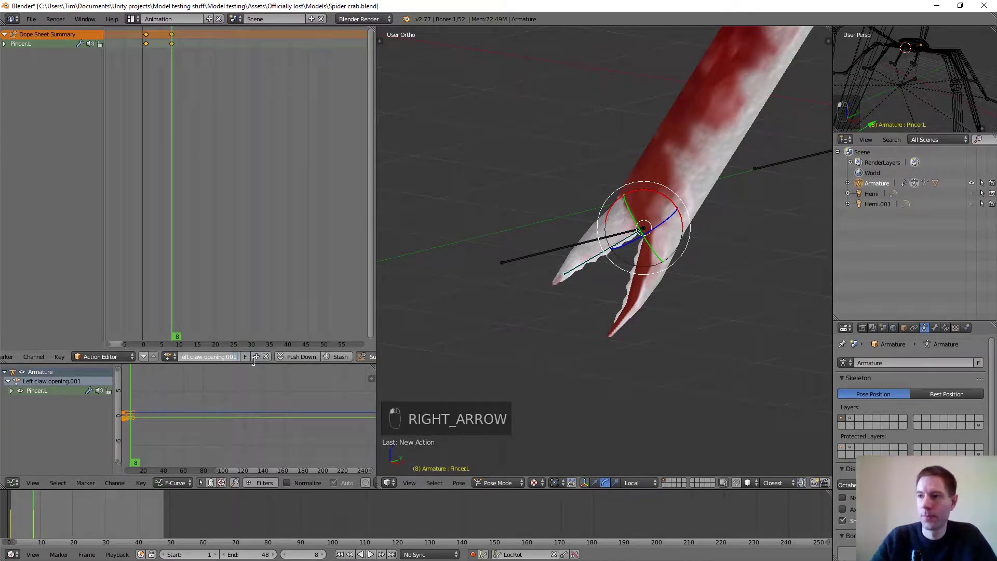
key("BackSpace")
key("BackSpace")
key("BackSpace")
key("BackSpace")
key("BackSpace")
key("BackSpace")
key("BackSpace")
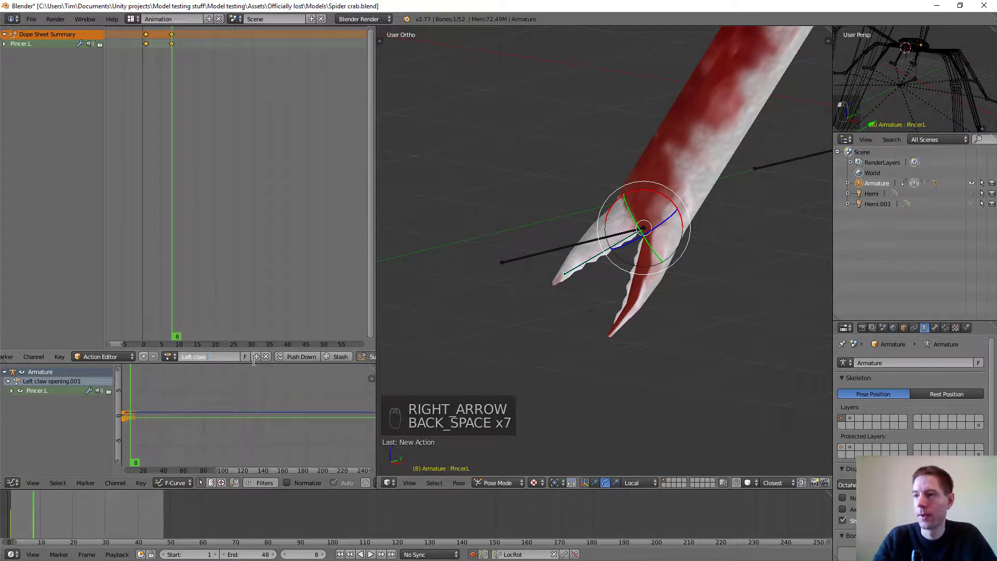
type("closing")
key("Return")
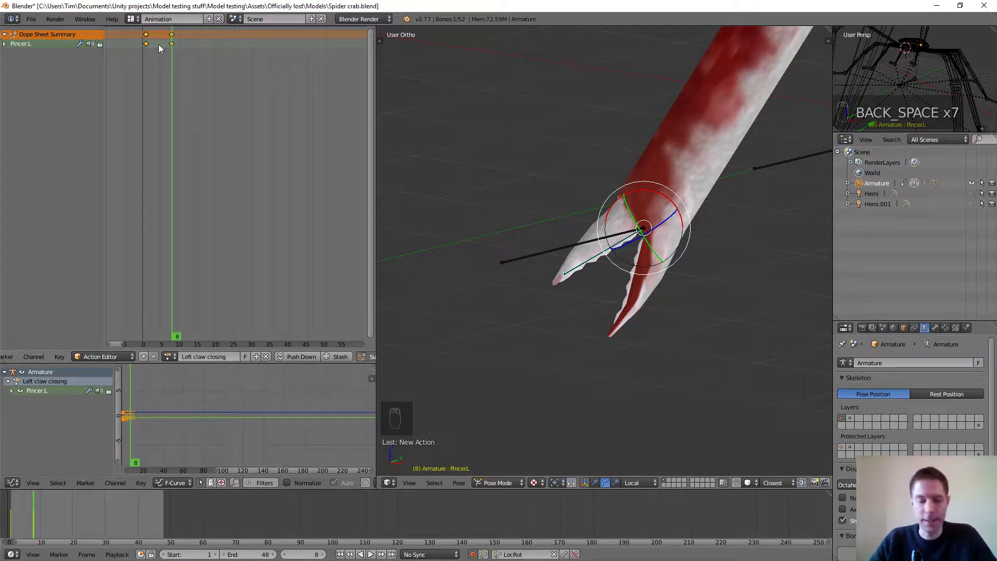
Step: Swap the two pincer keyframes in Left claw closing, putting the open pose on frame 1 and the closed pose on frame 8
right_click(171, 43)
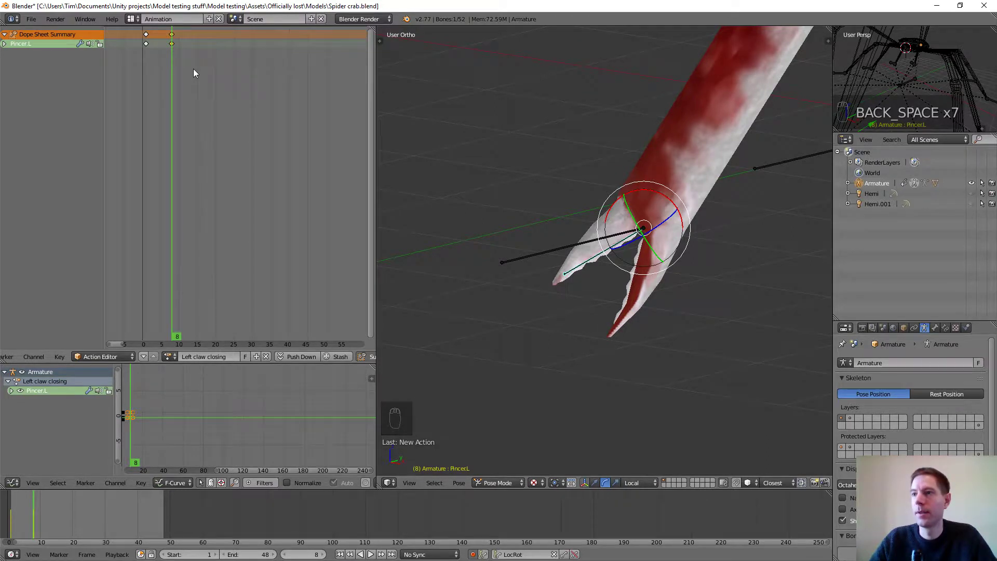
key("g")
left_click(176, 68)
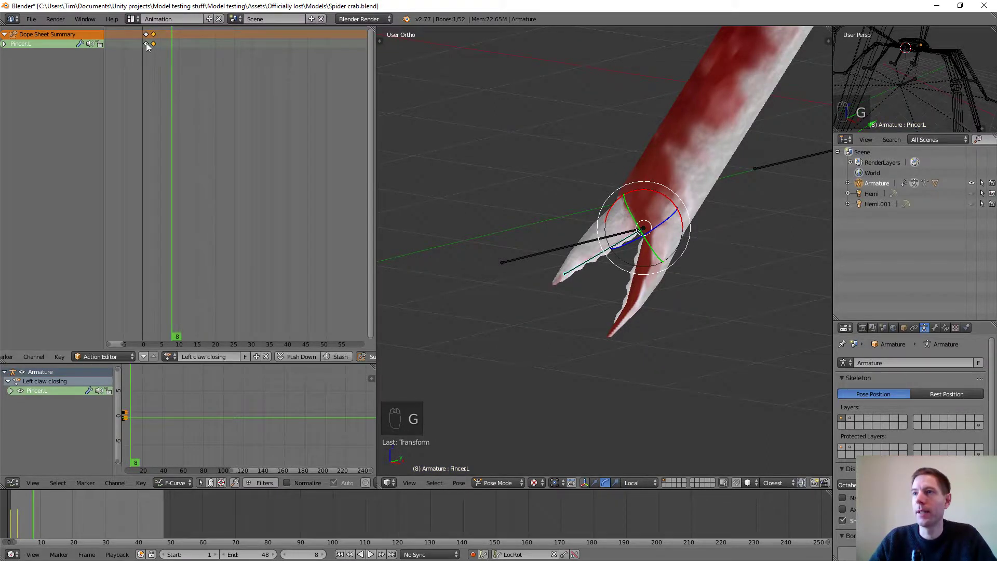
key("g")
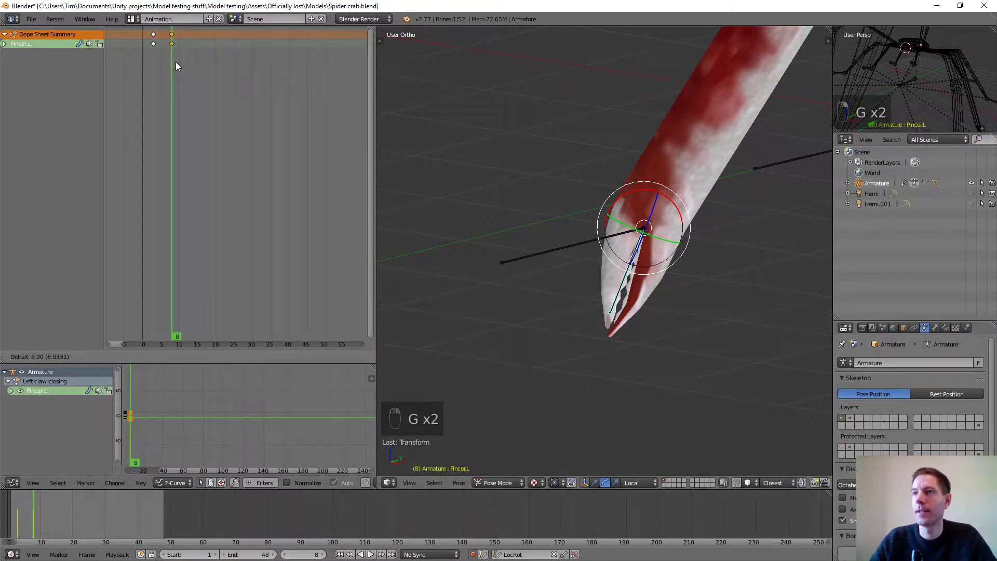
left_click(176, 63)
left_click(154, 43)
key("g")
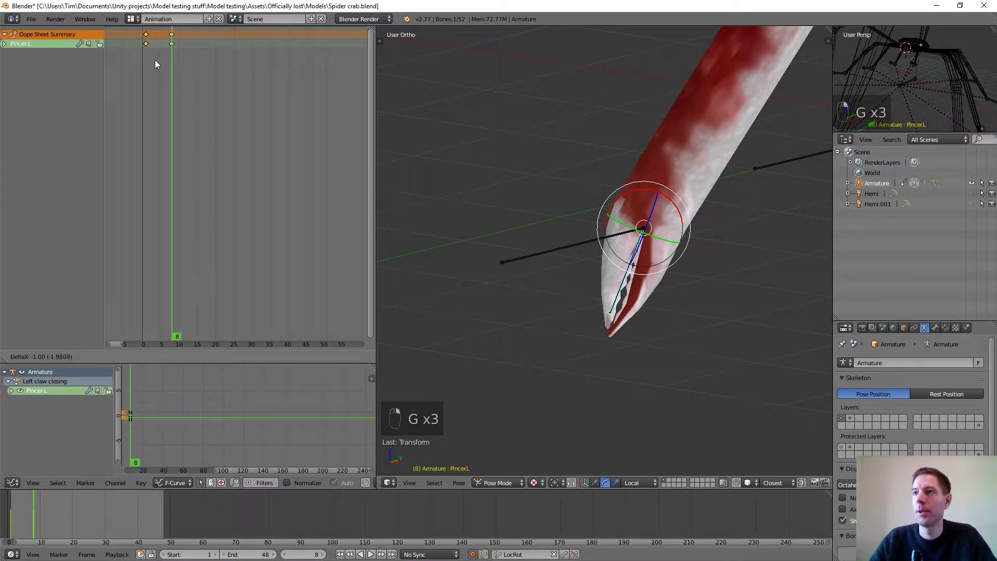
left_click(155, 61)
Step: Scrub back to frame 1 to check the closing movement and give Left claw closing a fake user
left_click_drag(166, 78, 148, 90)
left_click(160, 90)
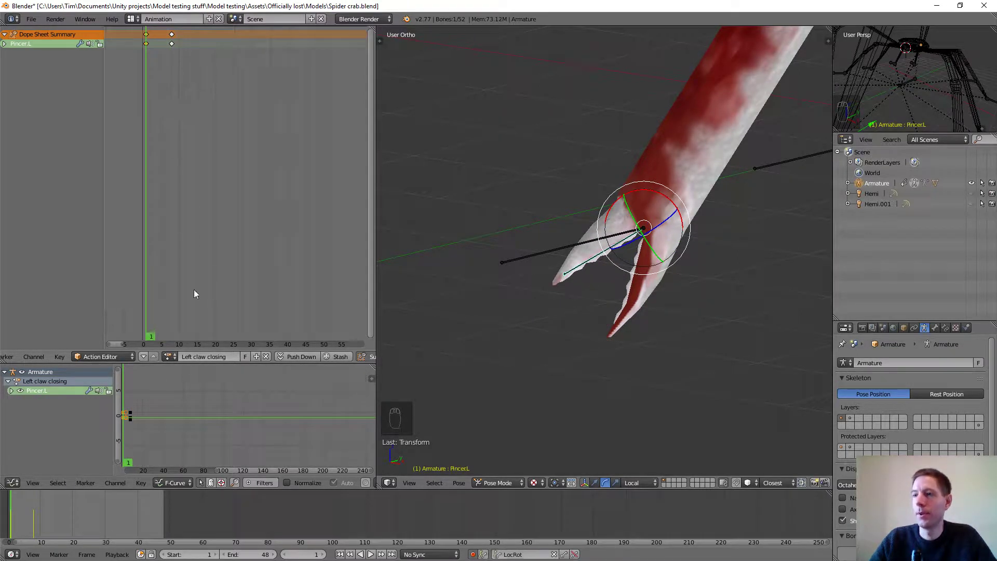
left_click(244, 356)
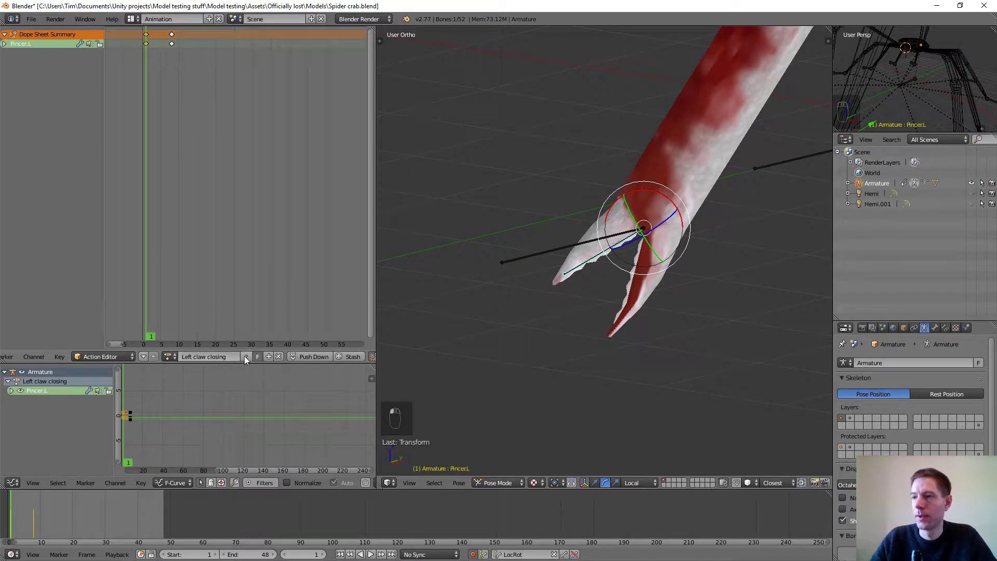
Step: Switch to Left claw open, and follow it with Left claw closing previewed up to frame 8
left_click(169, 357)
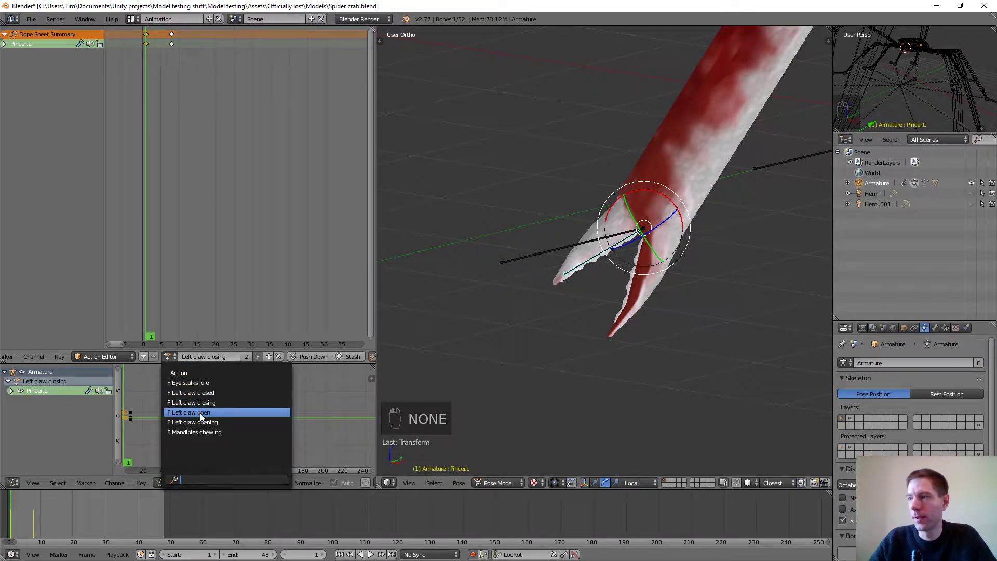
left_click(200, 413)
left_click(168, 356)
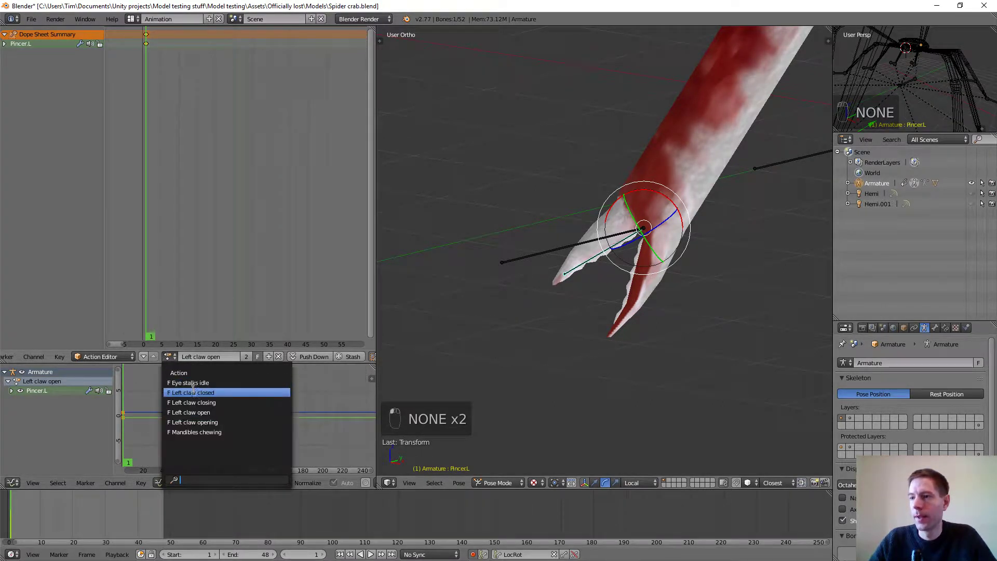
left_click(195, 403)
key("alt+a")
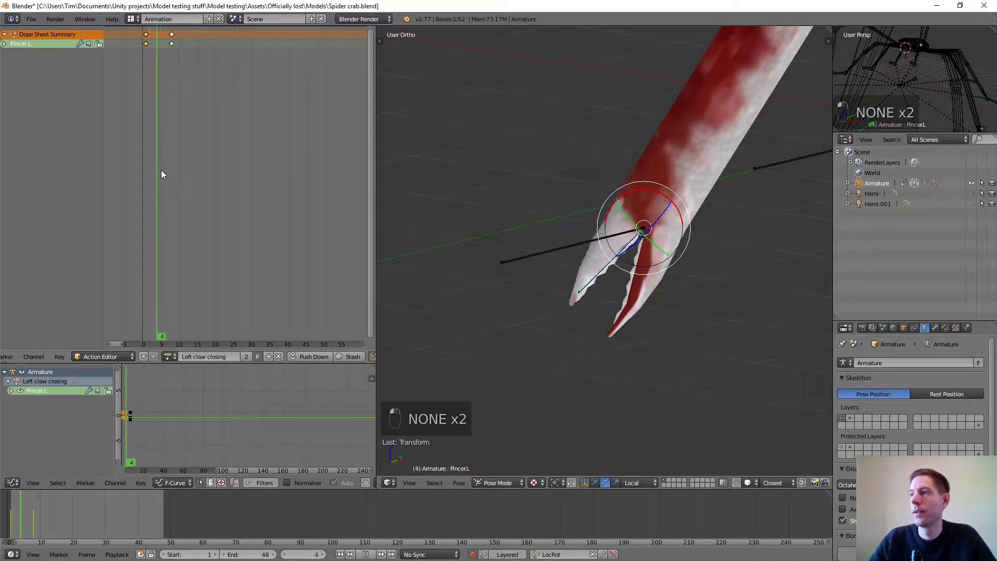
left_click_drag(161, 170, 172, 170)
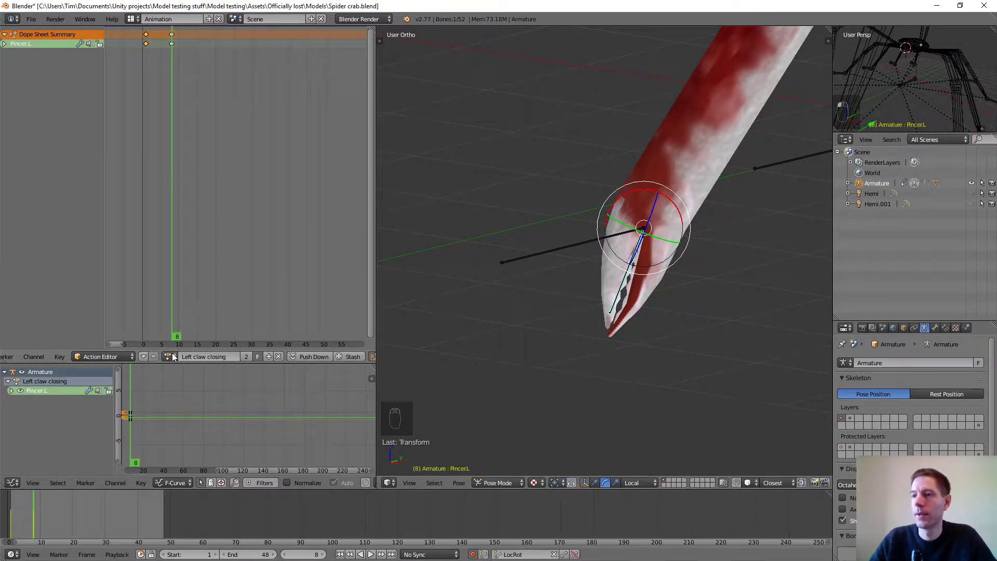
Step: Preview the left claw cycle by viewing Left claw closed on frame 1, playing Left claw opening to frame 8, and showing Left claw open
left_click(173, 356)
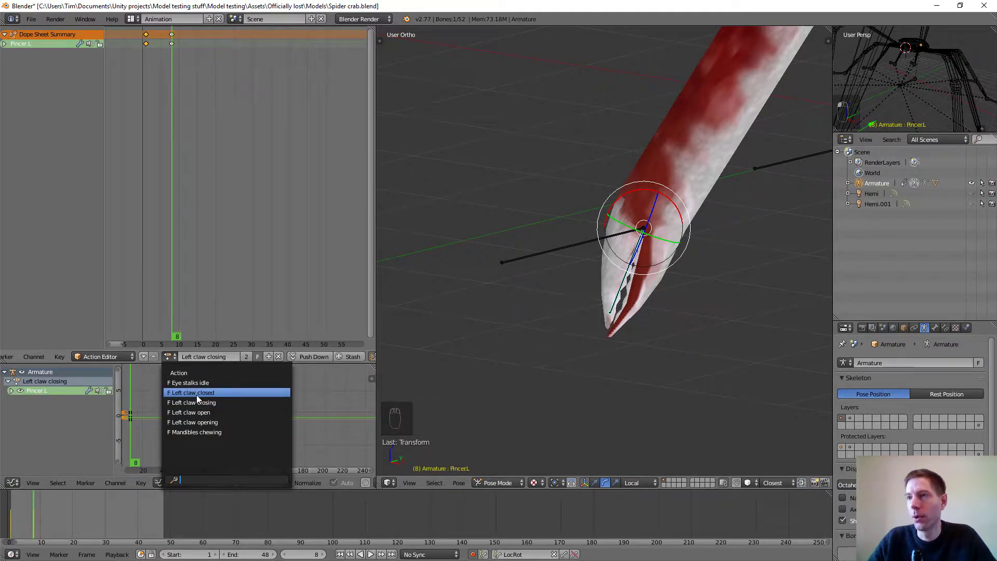
left_click(195, 392)
left_click_drag(164, 279, 145, 275)
left_click(171, 356)
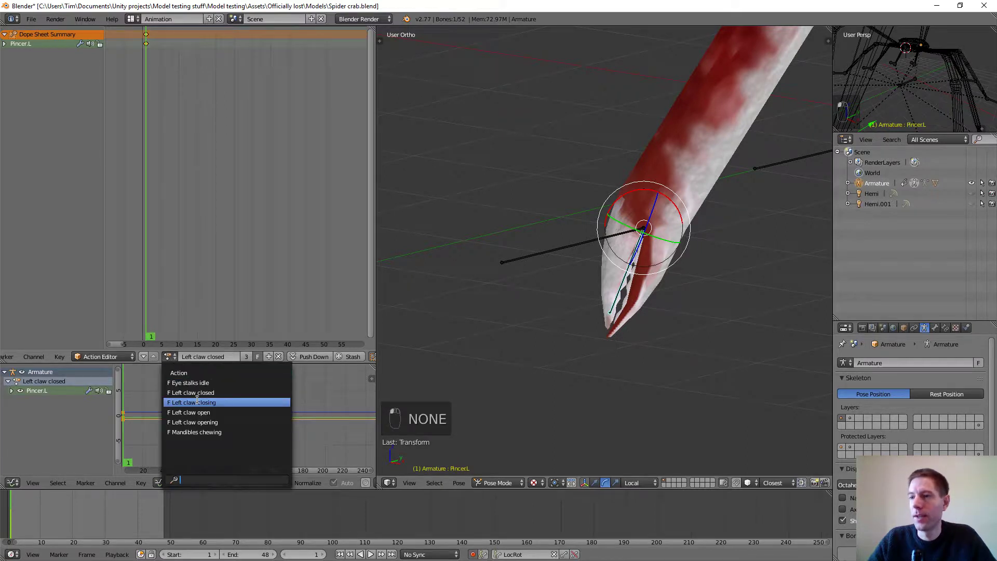
left_click(198, 422)
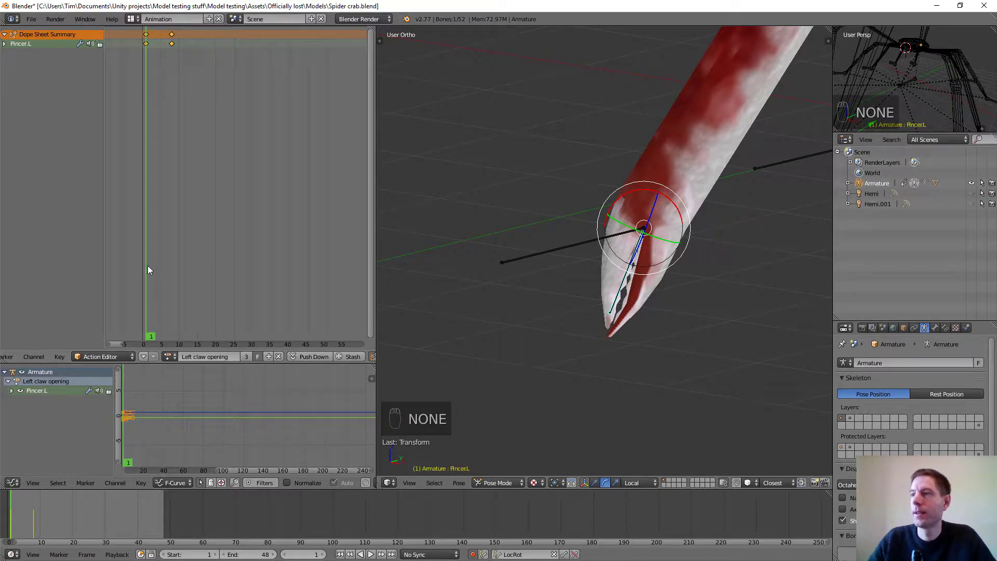
key("alt+a")
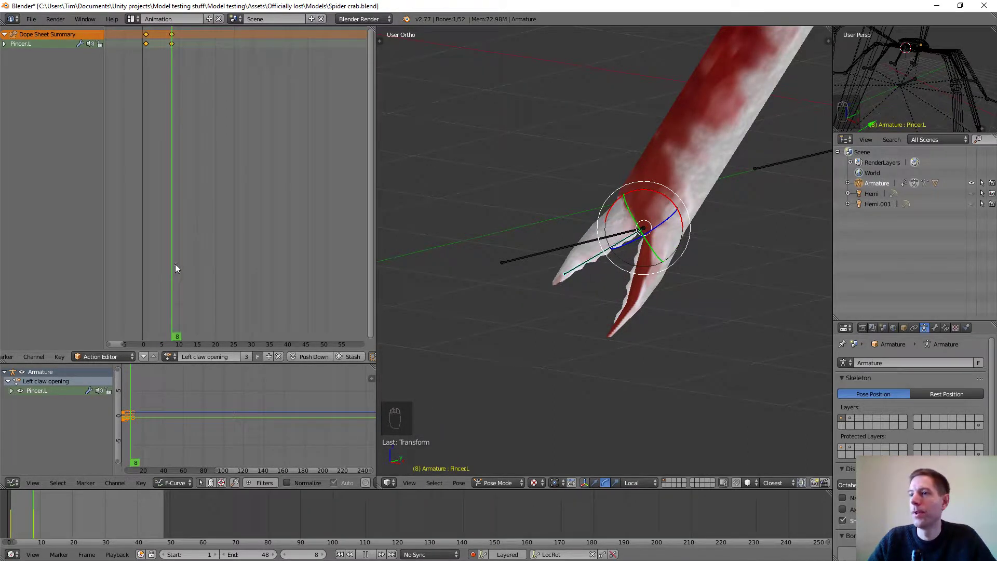
key("alt+a")
left_click(170, 357)
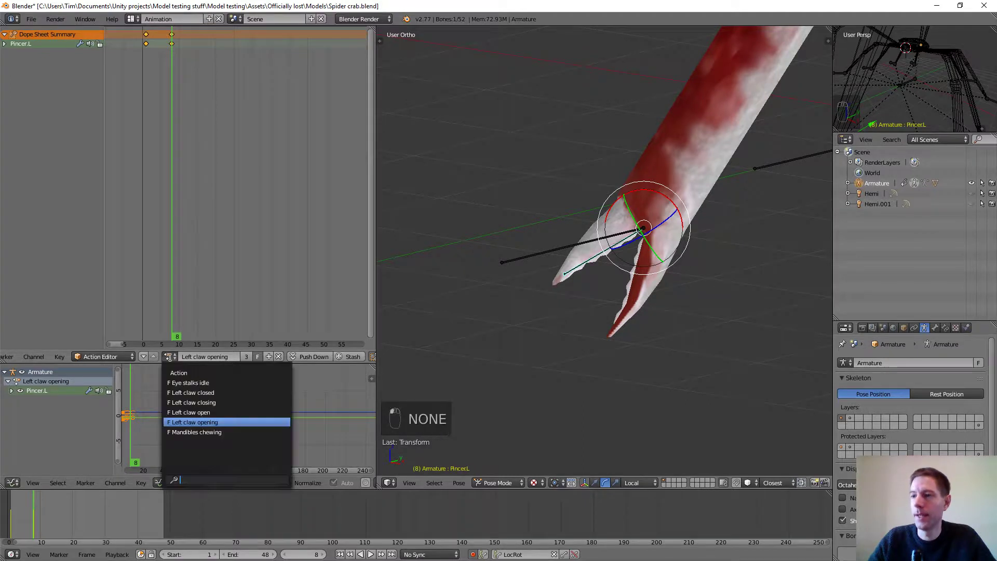
left_click(207, 413)
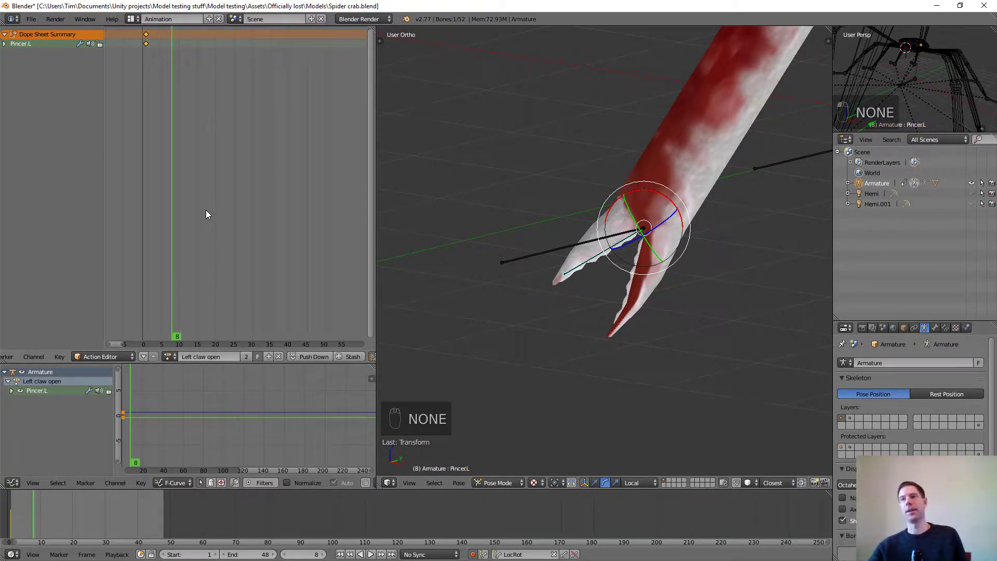
Step: Return Left claw open to frame 1 and look over the open left claw against the whole crab
mouse_move(637, 214)
middle_mouse_down()
mouse_move(619, 183)
mouse_move(637, 197)
middle_mouse_up()
scroll(638, 197, "down", 6)
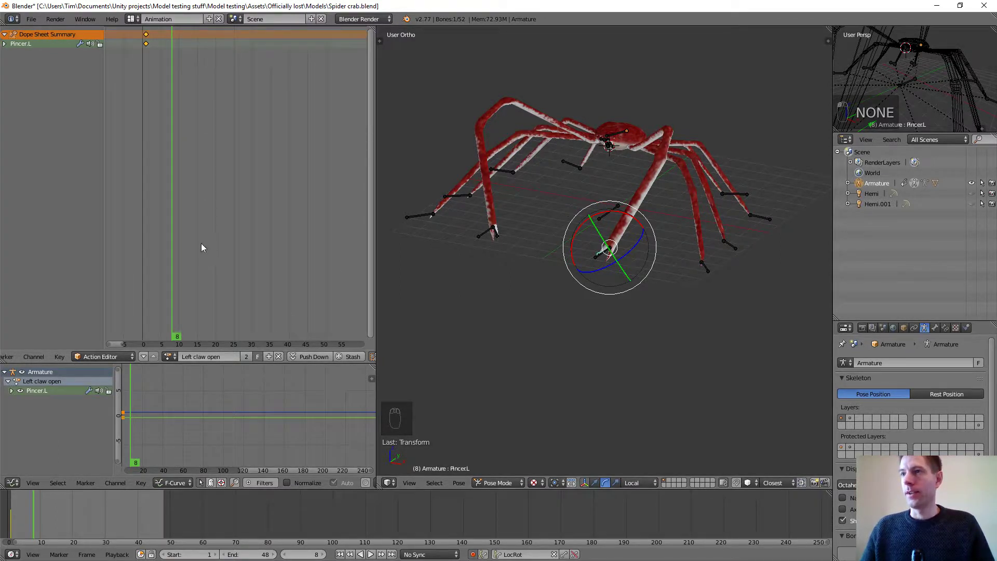
key("shift+alt+a")
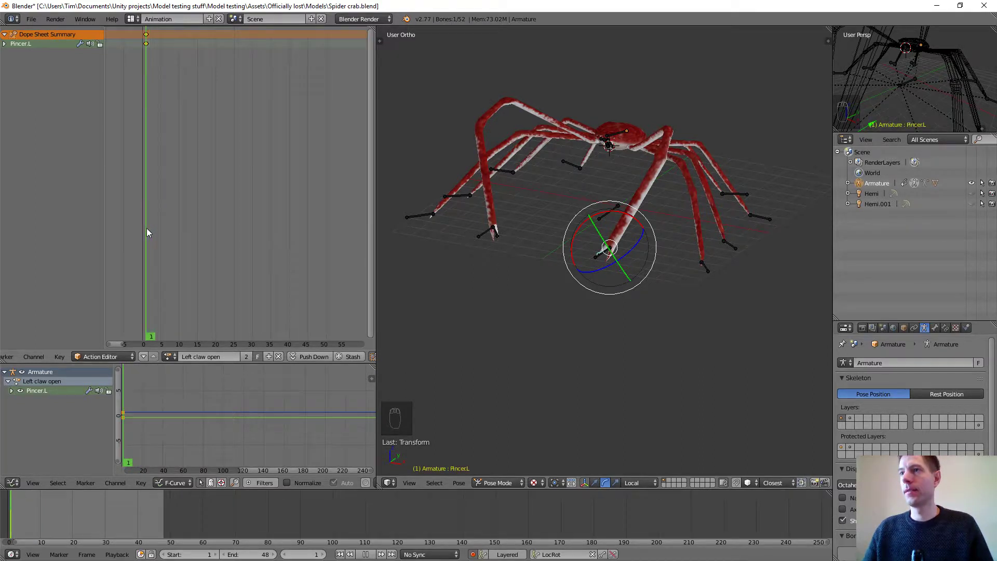
key("alt+a")
scroll(541, 249, "up", 5)
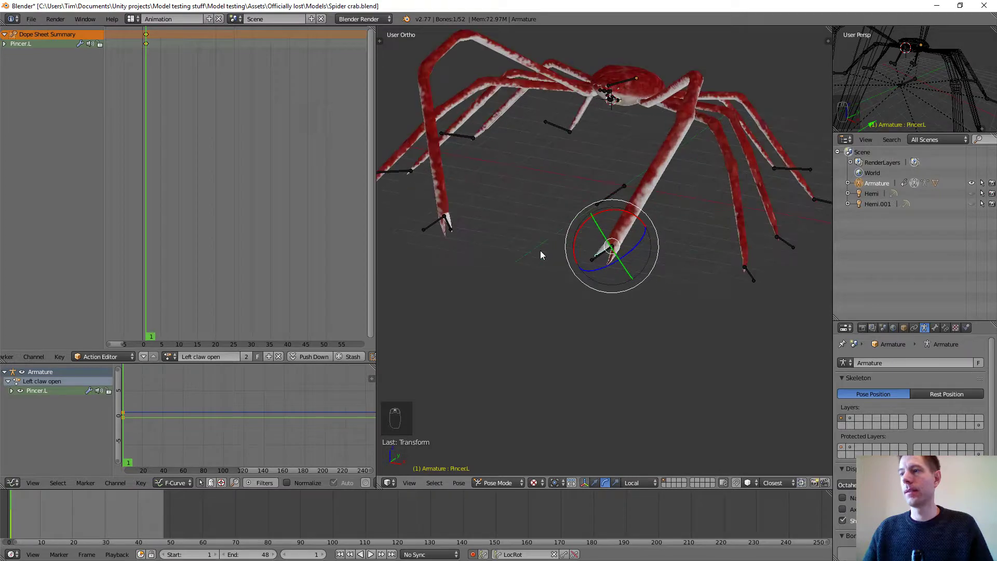
scroll(575, 254, "down", 5)
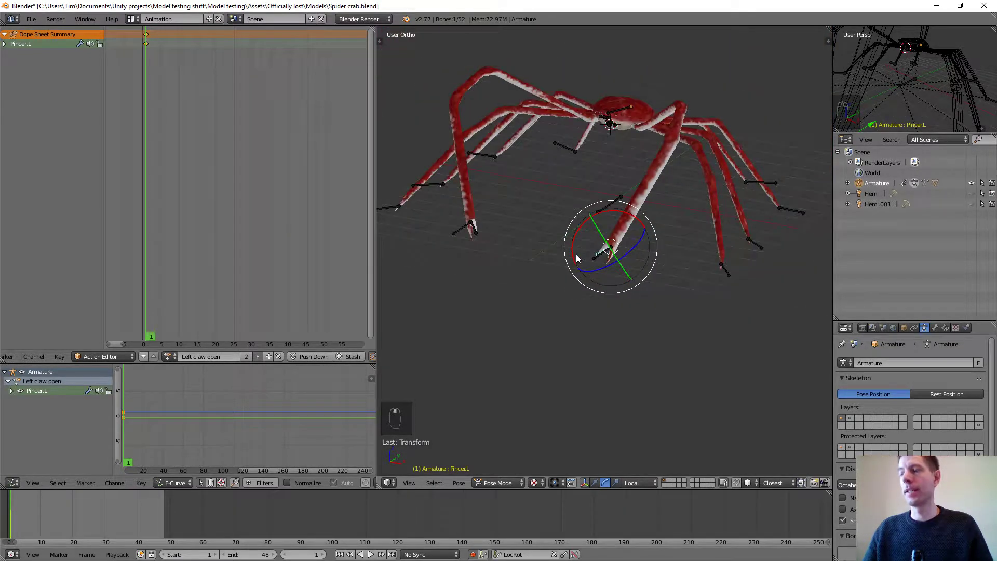
scroll(513, 266, "up", 4)
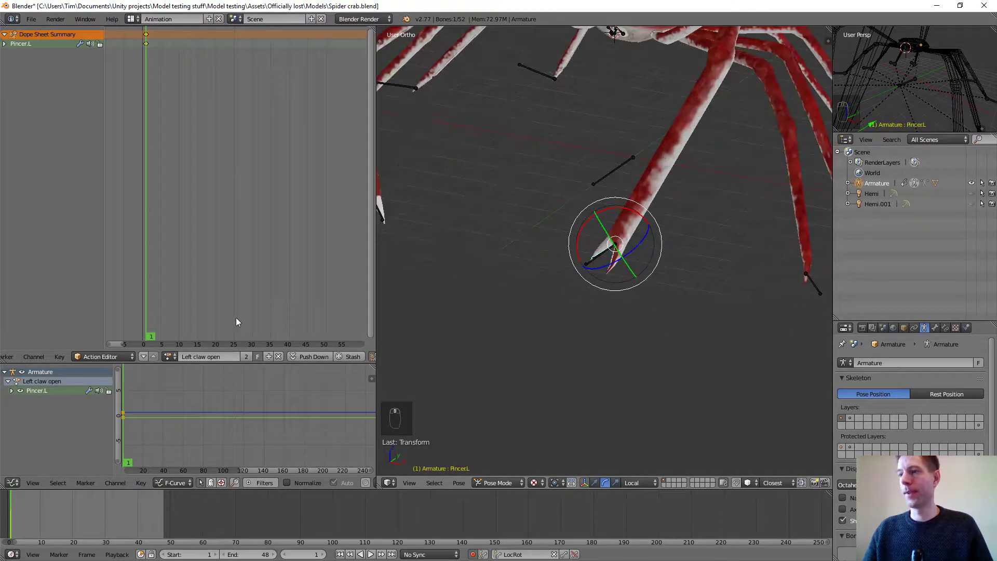
Step: Switch to the Left claw closed action and copy the left pincer's closed pose
left_click(170, 357)
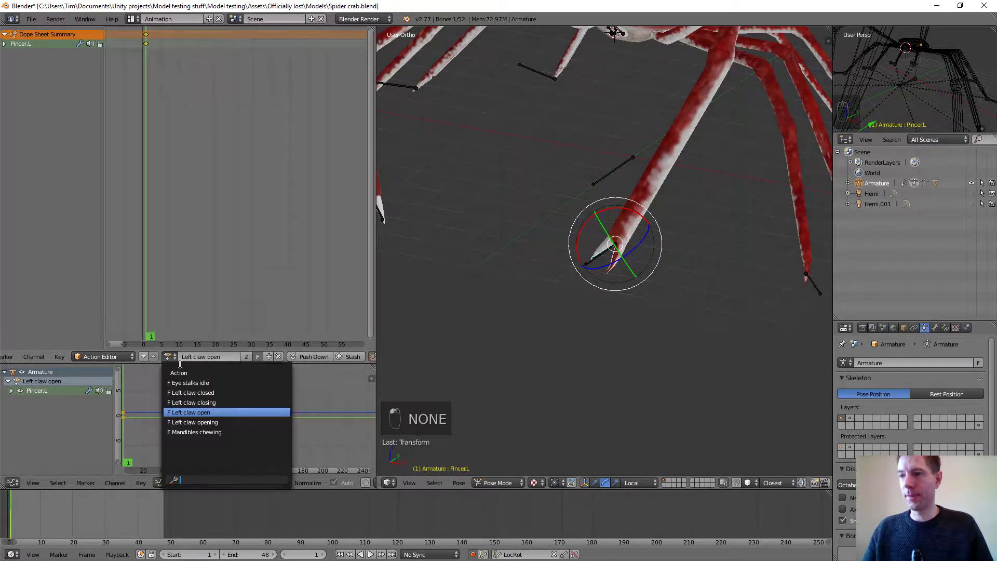
left_click(197, 392)
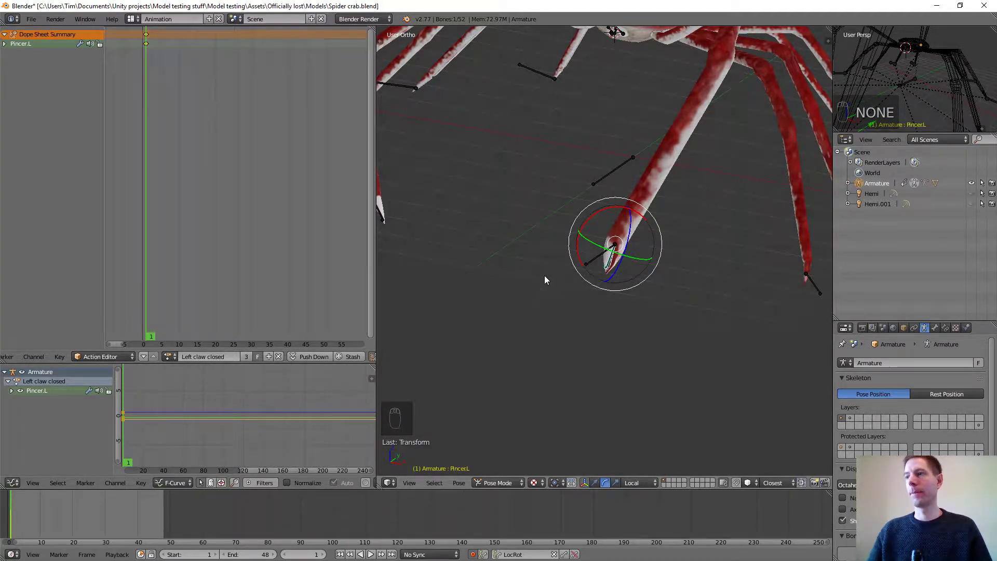
middle_click_drag(544, 275, 662, 246)
scroll(728, 226, "up", 3)
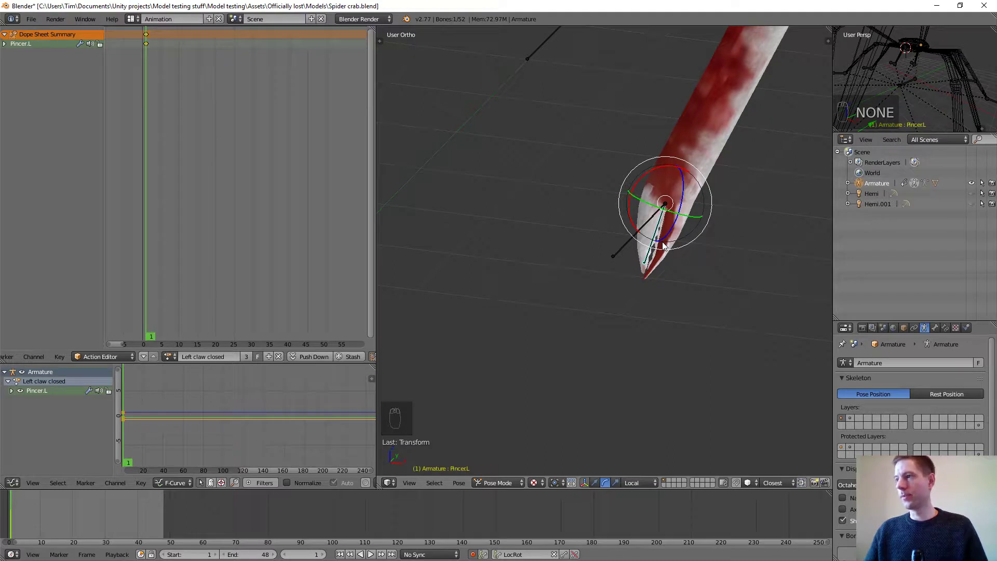
key("ctrl+c")
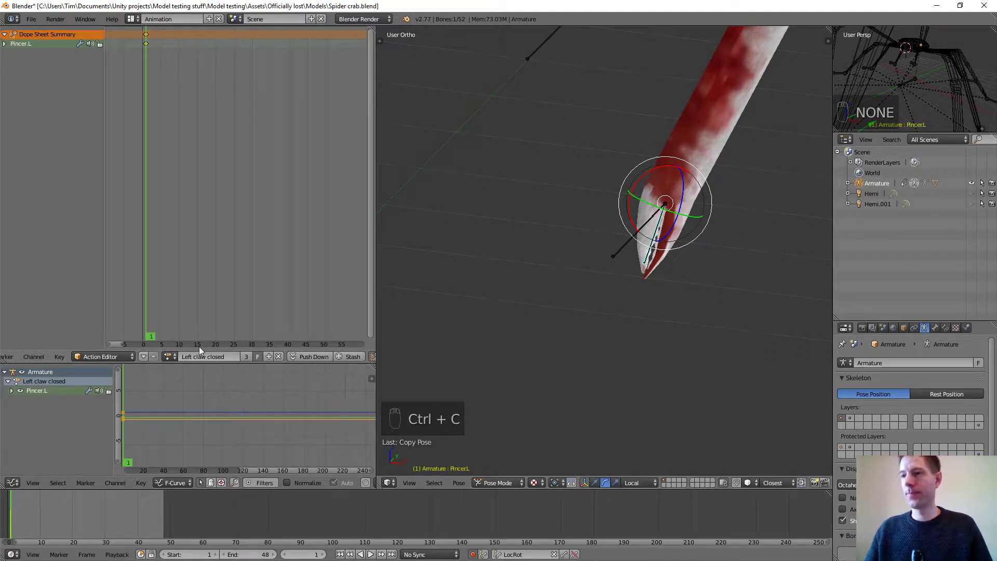
Step: Duplicate the Left claw closed action and name the copy Right claw closed
left_click(268, 357)
double_click(247, 358)
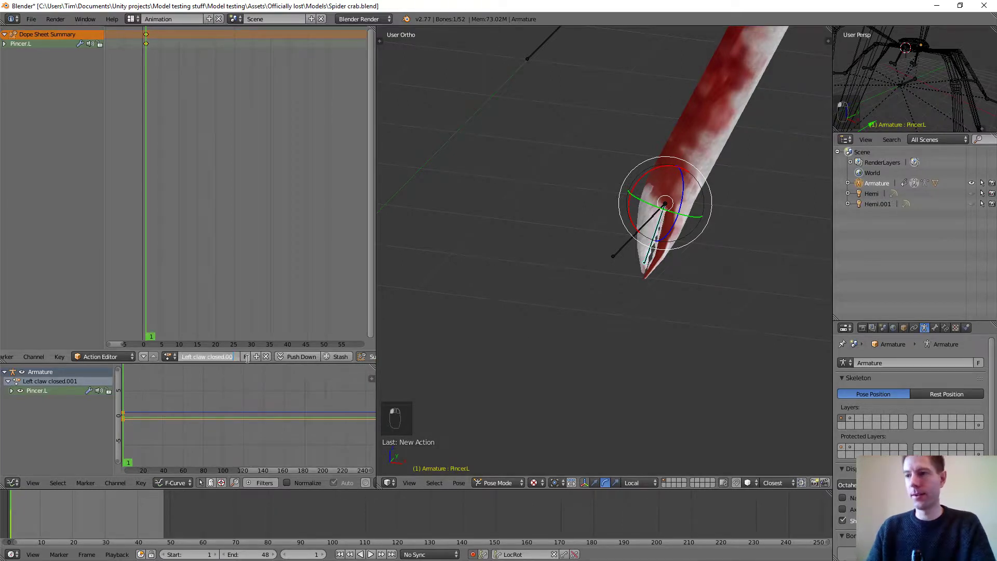
key("BackSpace")
key("BackSpace")
key("Left")
key("Left")
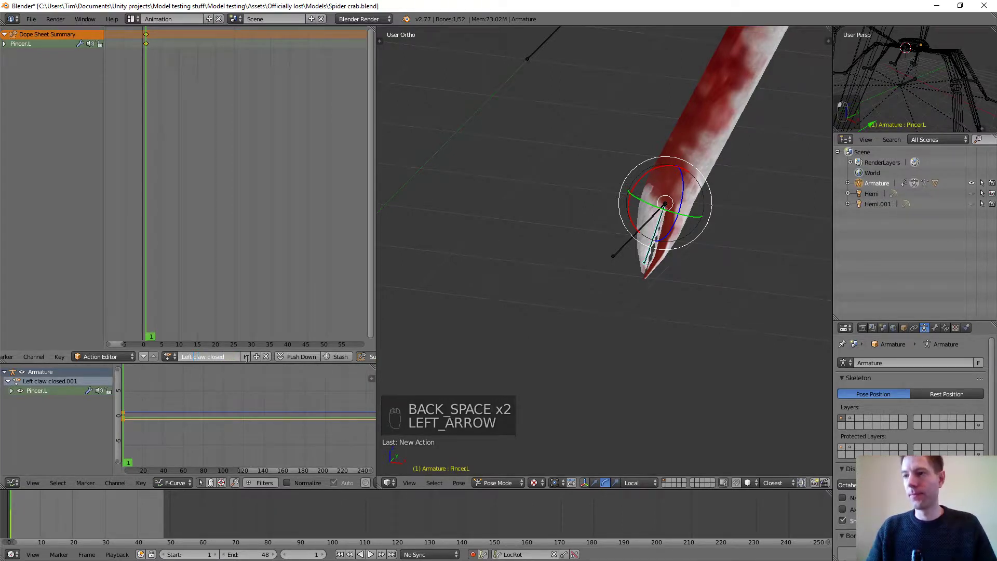
key("BackSpace")
key("BackSpace")
key("BackSpace")
type("Right")
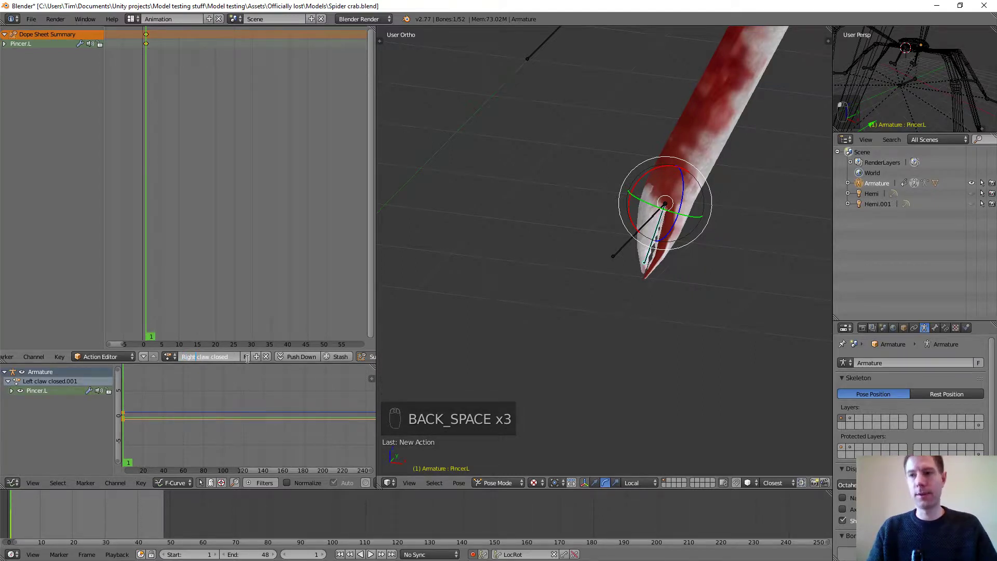
key("Return")
Step: Paste the copied closed pose mirrored onto the right pincer on frame 1 and check both claws
scroll(546, 219, "down", 5)
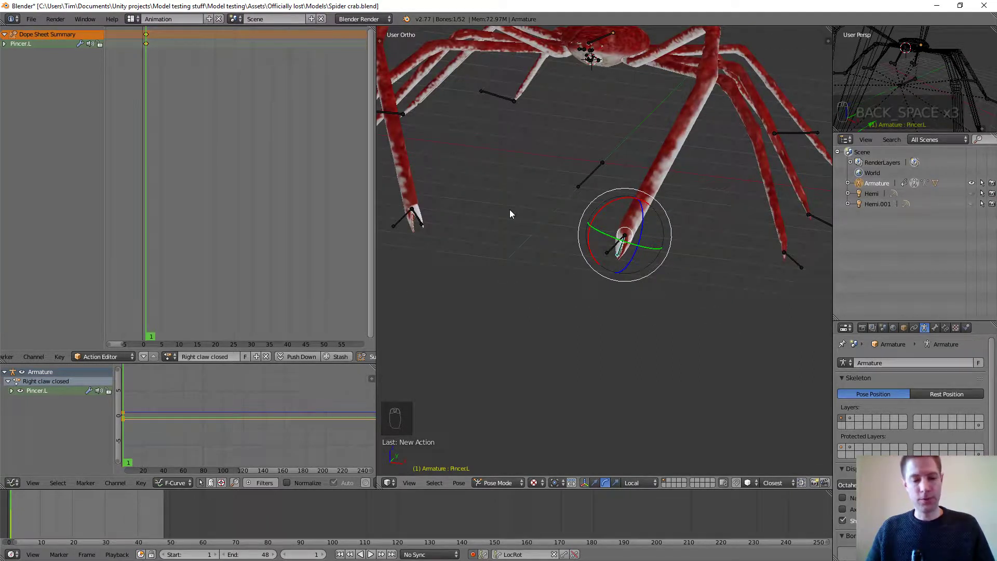
key("ctrl+shift+v")
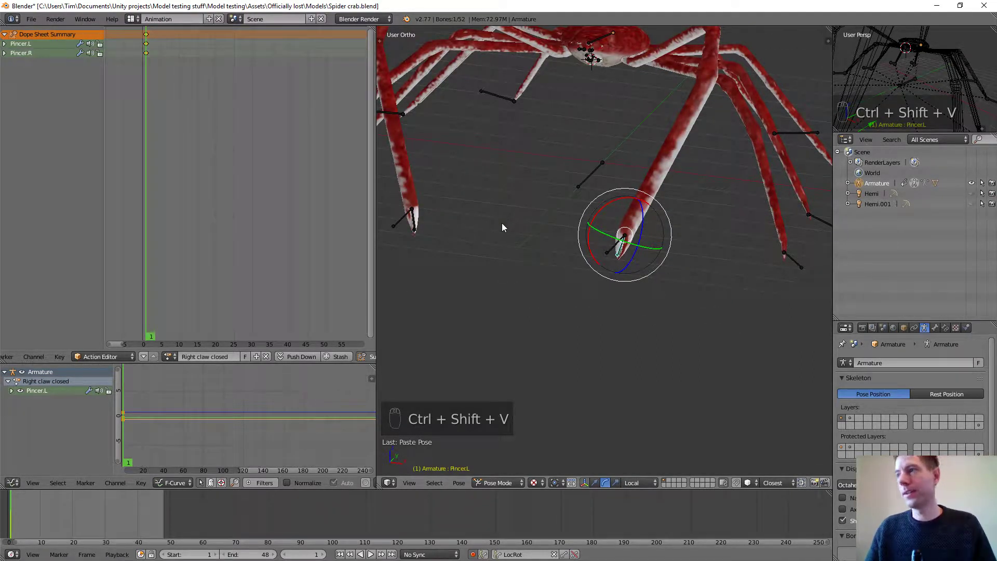
middle_click_drag(523, 240, 579, 233, "shift")
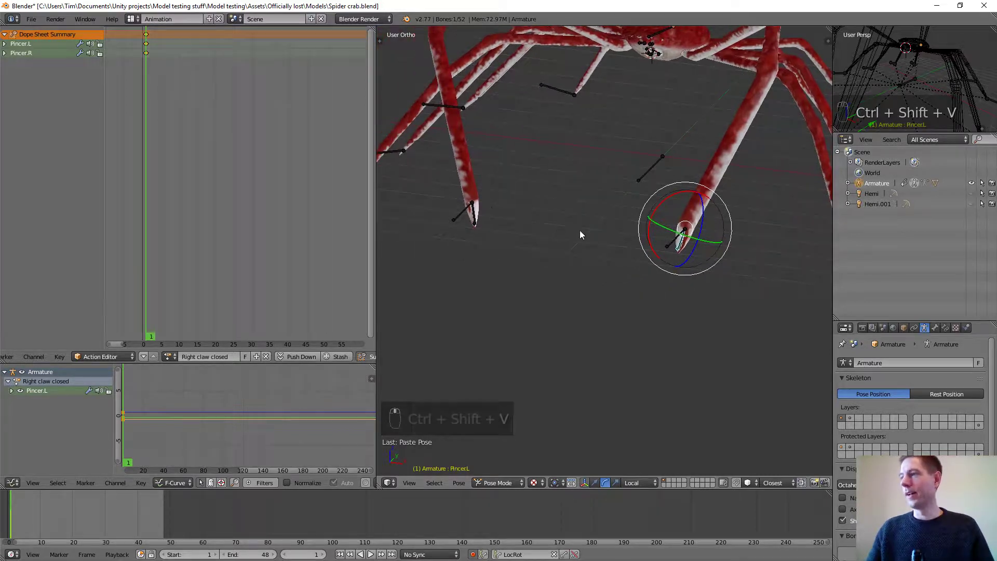
scroll(478, 226, "up", 5)
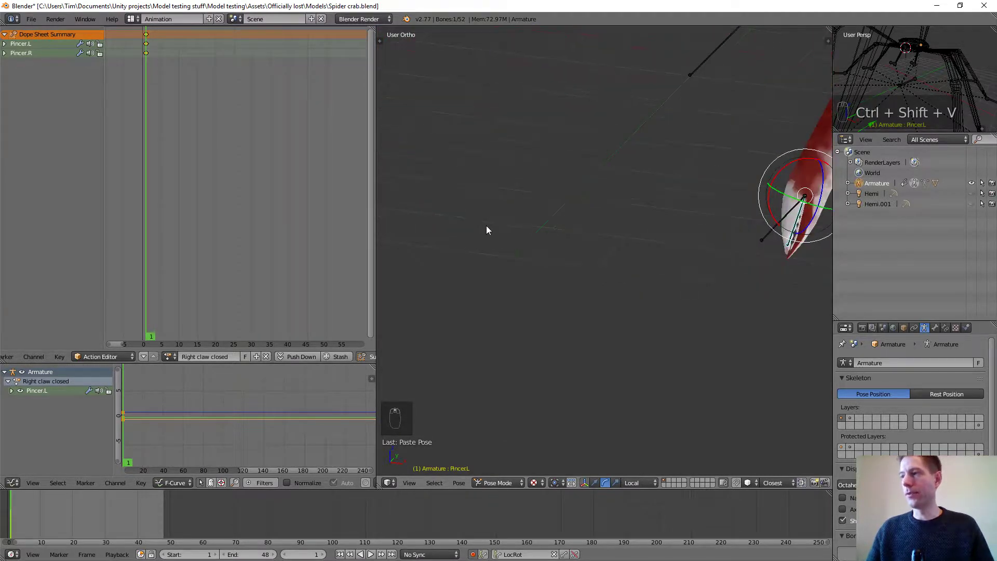
scroll(487, 225, "down", 3)
middle_click_drag(488, 225, 574, 227)
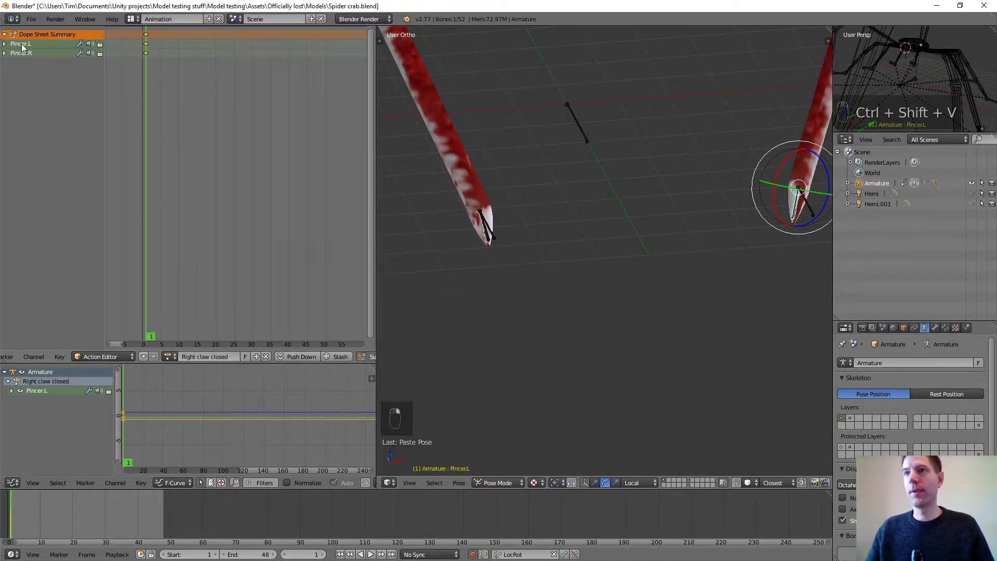
Step: Delete the Pincer.L keyframe from the Right claw closed action
key("a")
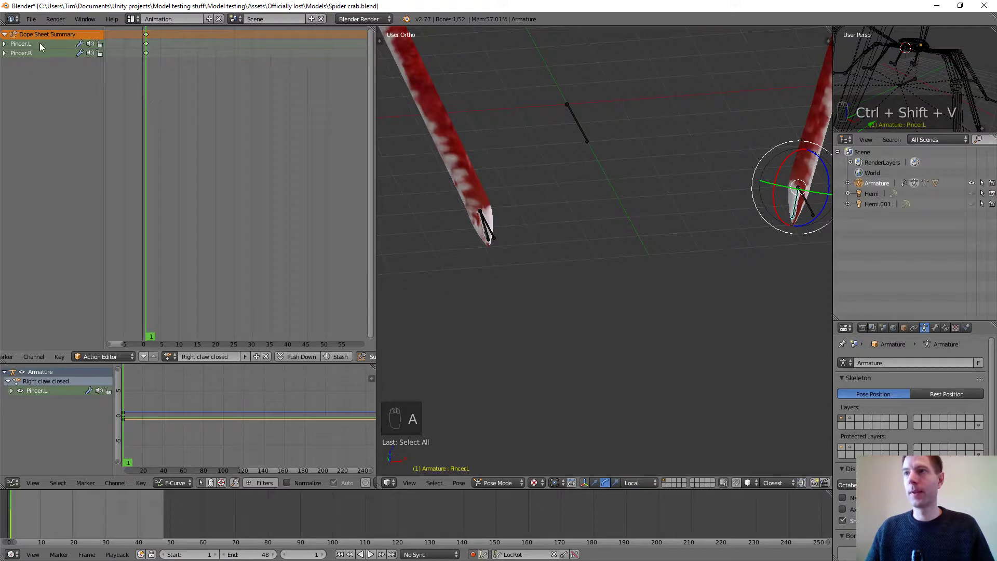
left_click(145, 44)
key("x")
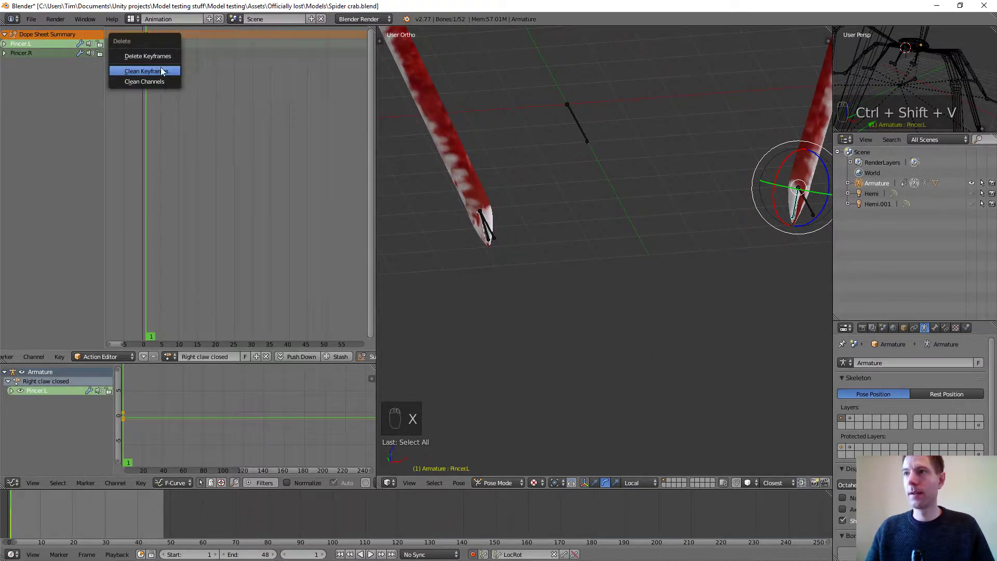
left_click(154, 58)
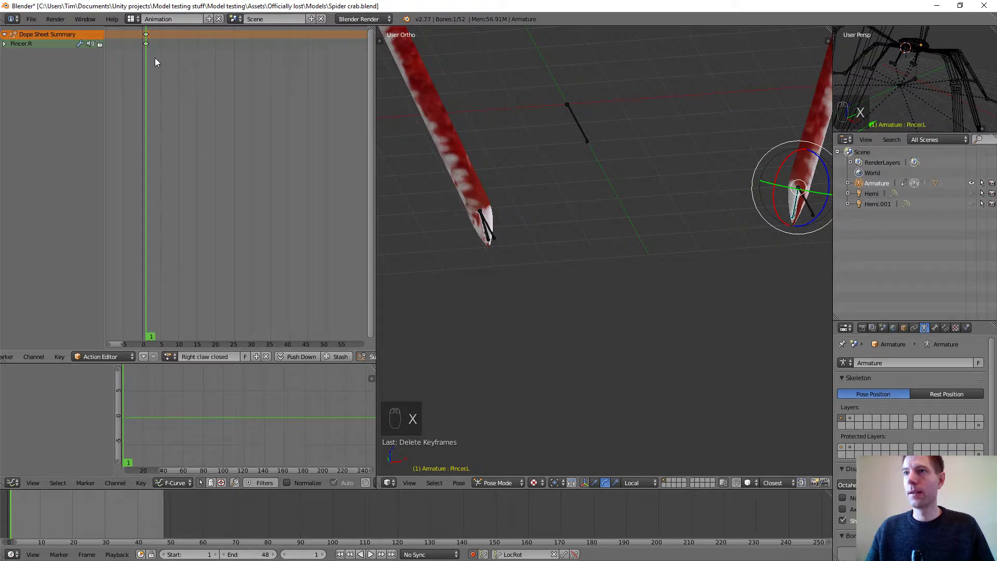
Step: Select the left pincer bone and clear its rotation to return it to its open rest pose
right_click(493, 236)
scroll(499, 237, "up", 1)
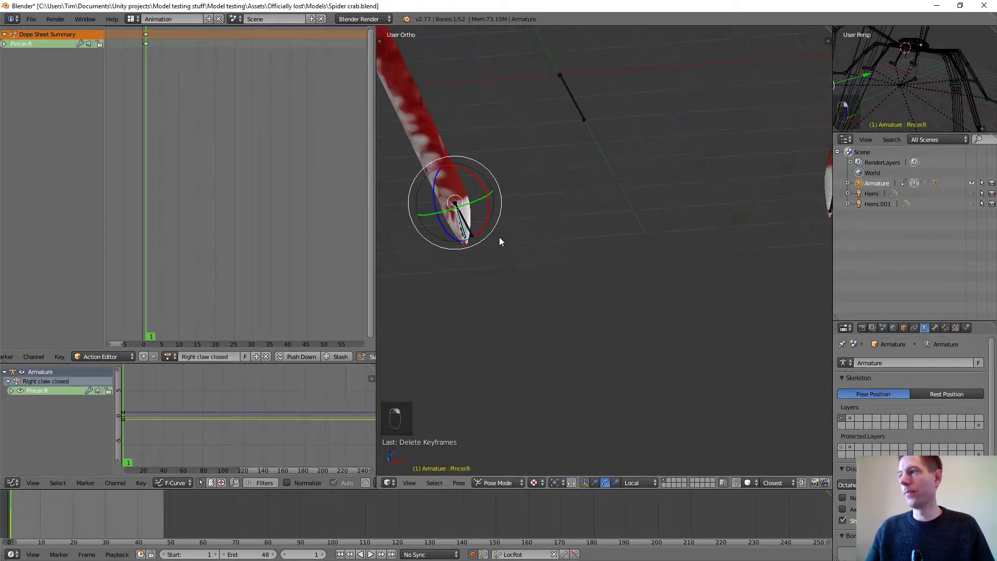
scroll(499, 236, "down", 2)
mouse_move(606, 236)
middle_mouse_down()
mouse_move(512, 215)
mouse_move(519, 229)
mouse_move(600, 229)
middle_mouse_up()
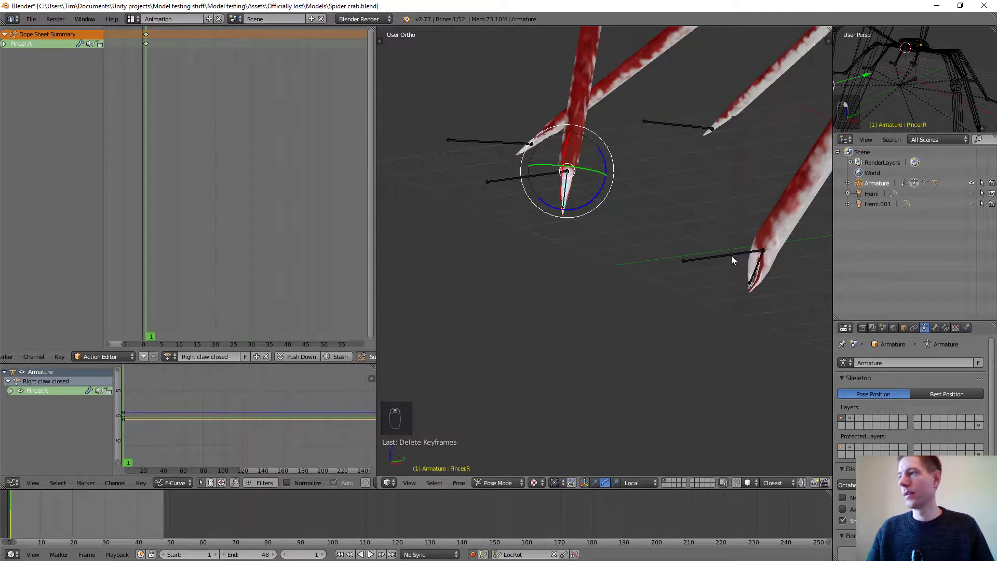
right_click(756, 271)
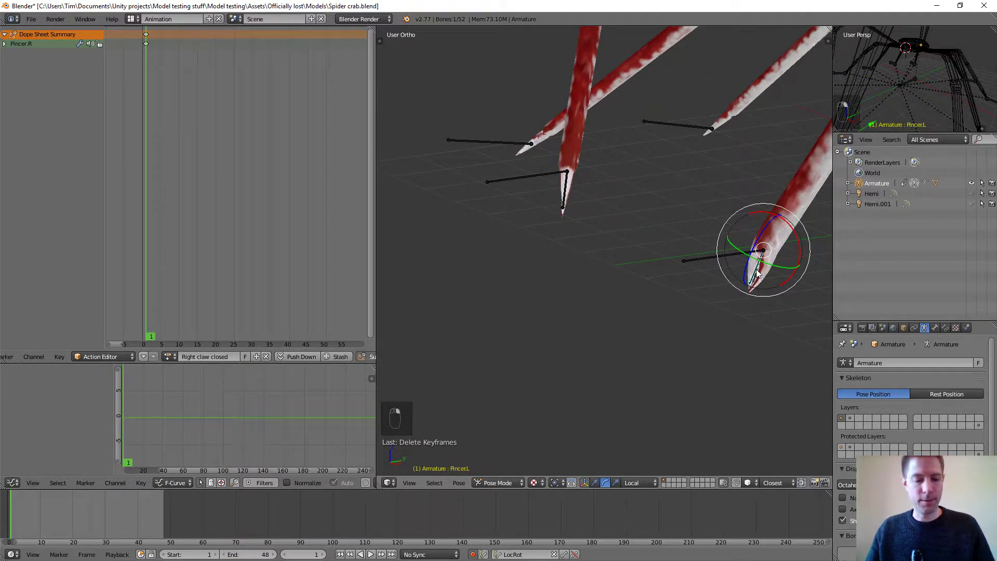
key("alt+r")
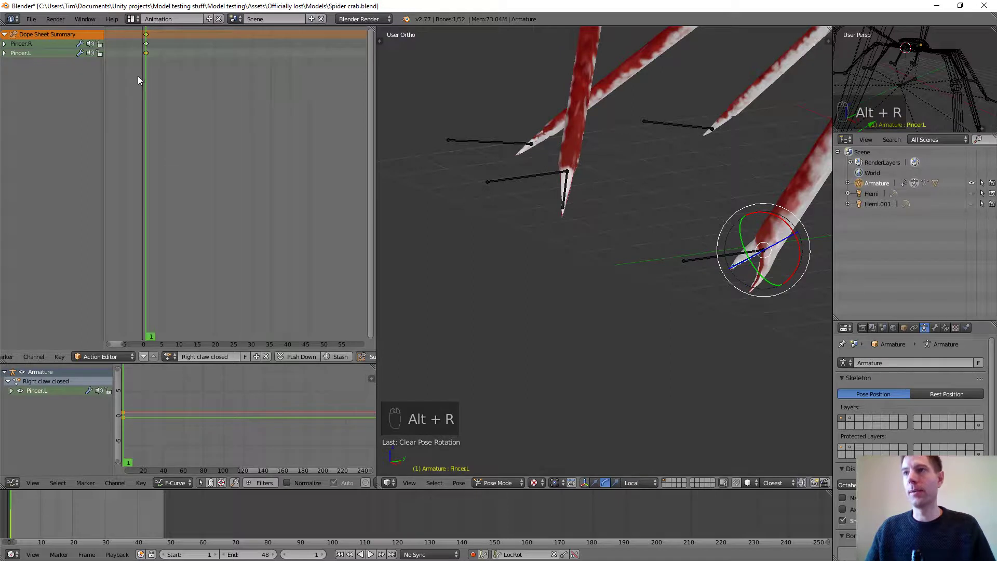
Step: Move to frame 6, remove the Pincer.L keyframe recorded by the rotation reset on frame 1, and select the right pincer bone
left_click(164, 98)
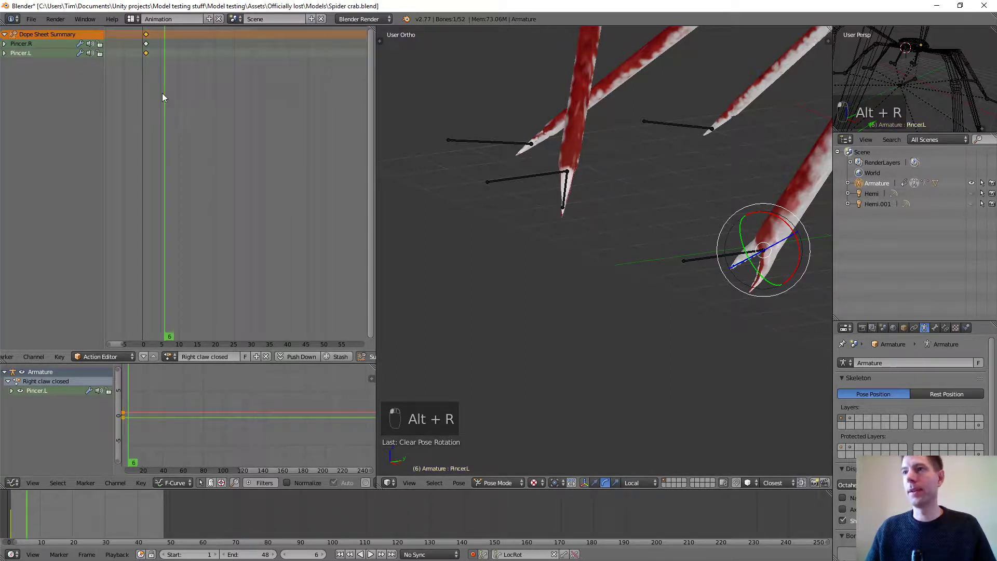
right_click(146, 53)
right_click(146, 55)
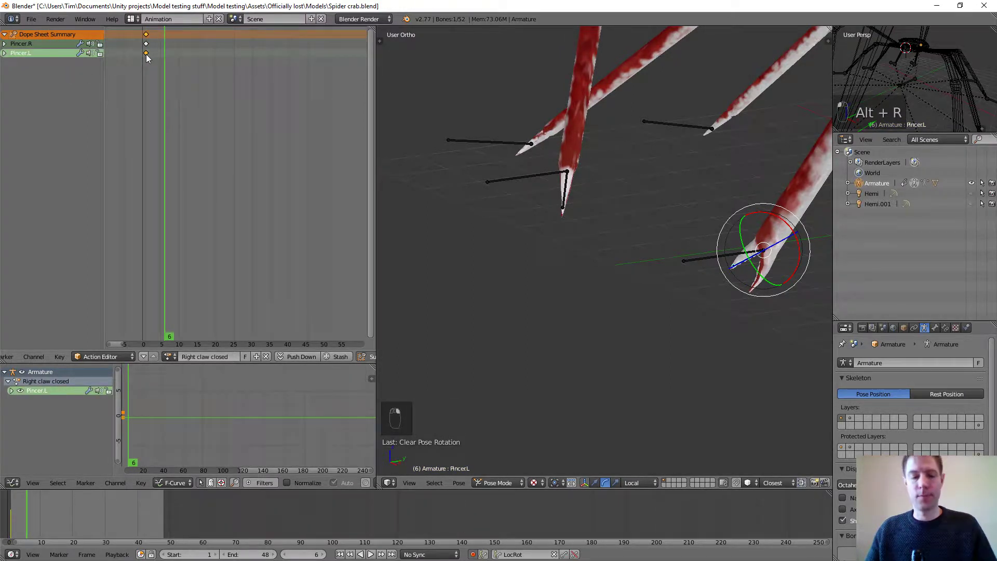
key("x")
left_click(147, 55)
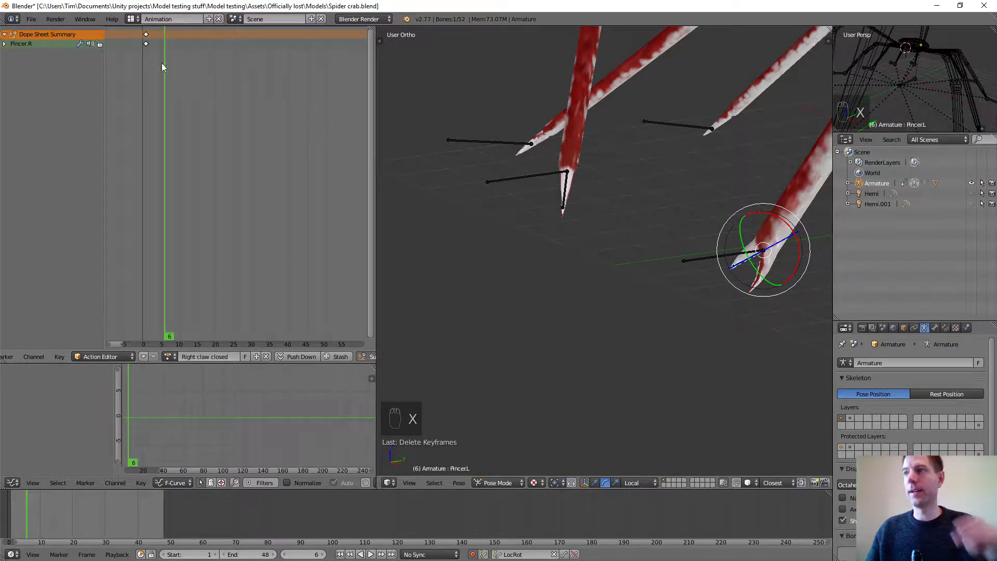
middle_click_drag(537, 154, 570, 241)
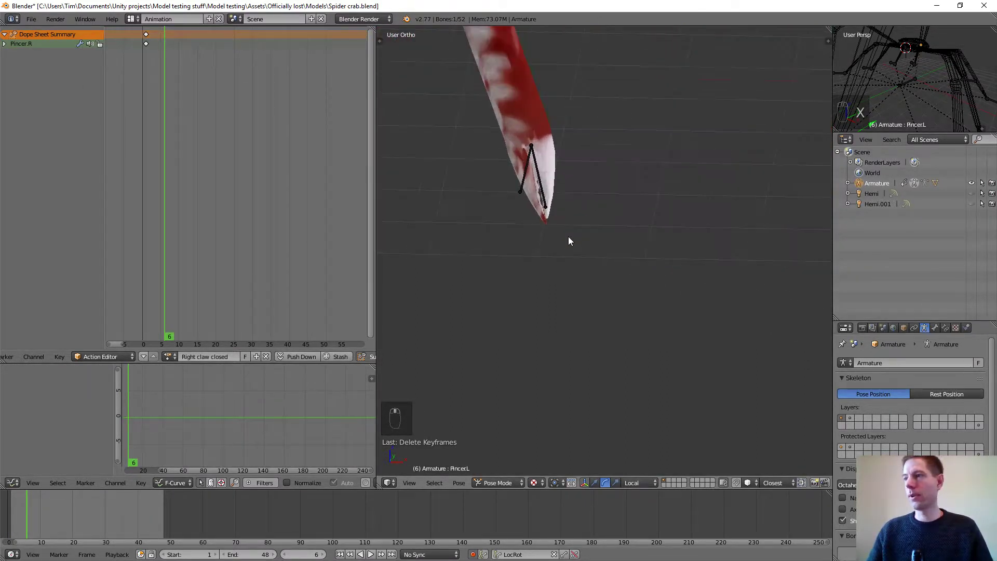
right_click(540, 186)
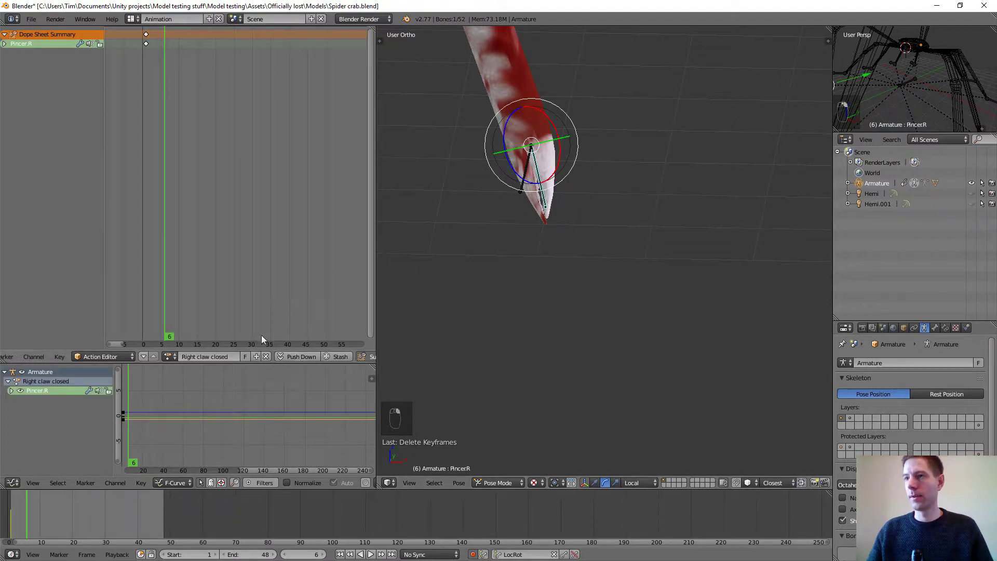
Step: Select the Pincer.R keyframe, return to frame 1 and give the Right claw closed action a fake user
right_click(146, 44)
left_click_drag(167, 82, 145, 86)
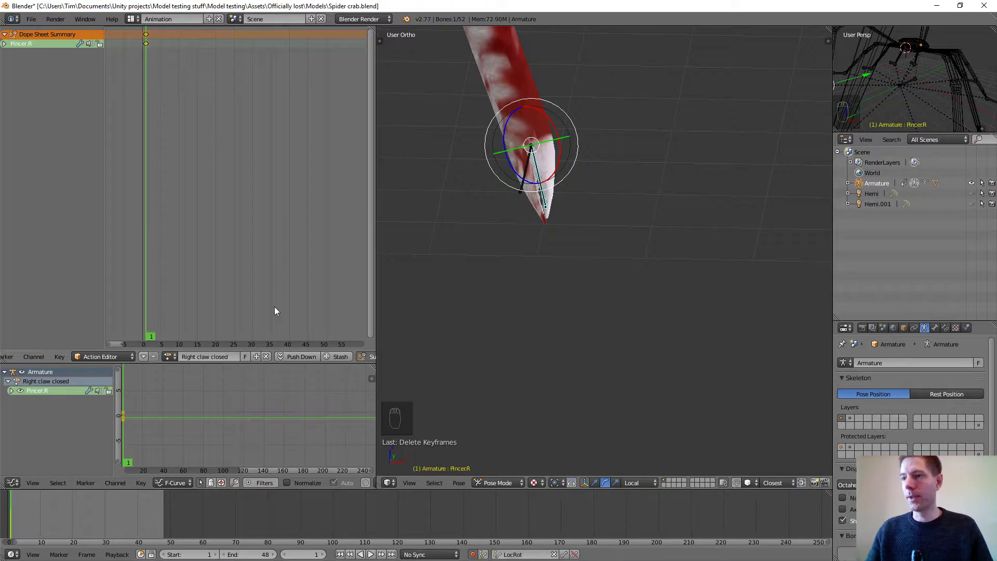
left_click(245, 356)
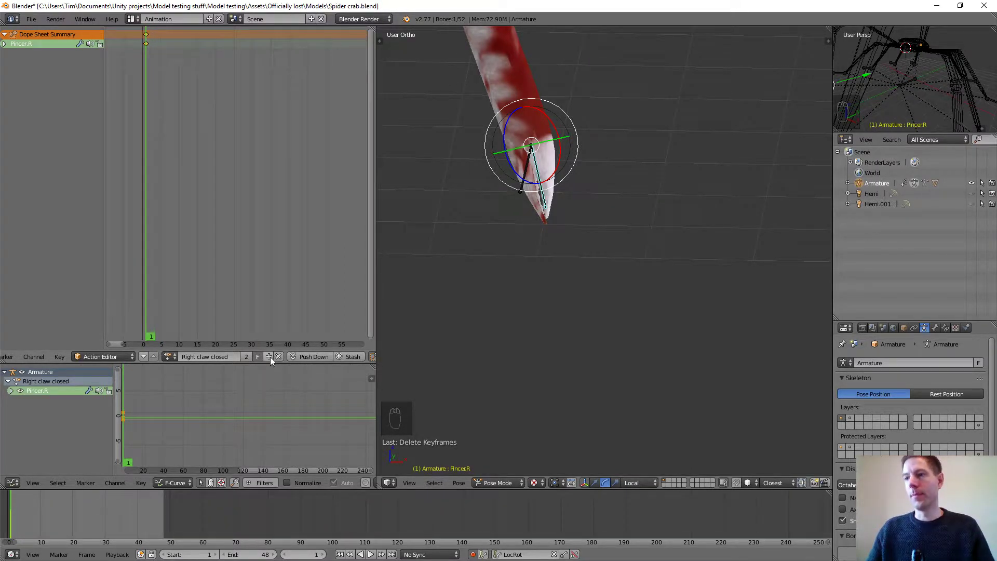
Step: Duplicate the Right claw closed action and name the copy Right claw open
left_click(268, 356)
left_click(225, 356)
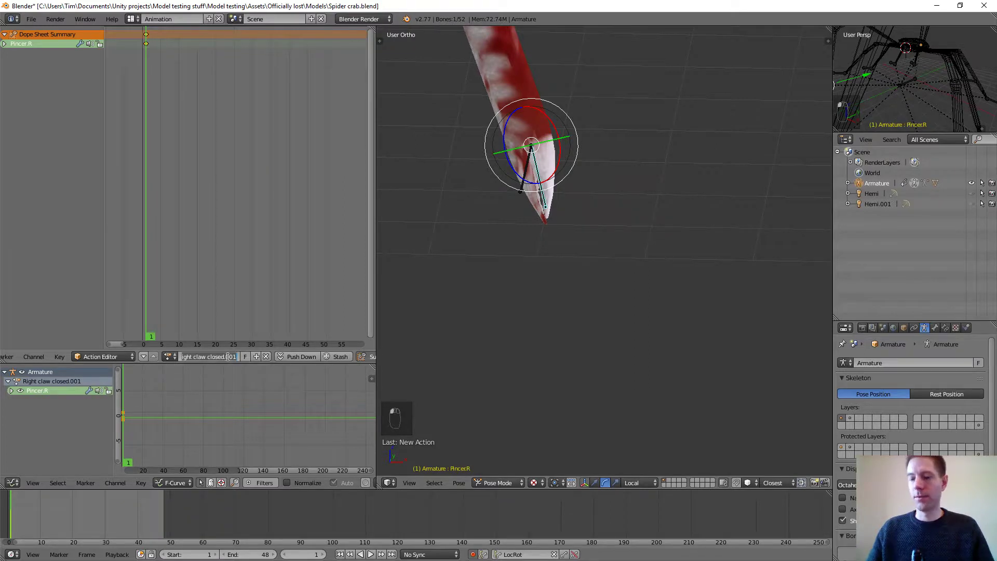
key("Right")
key("BackSpace")
key("BackSpace")
key("BackSpace")
key("BackSpace")
key("BackSpace")
key("BackSpace")
key("BackSpace")
key("BackSpace")
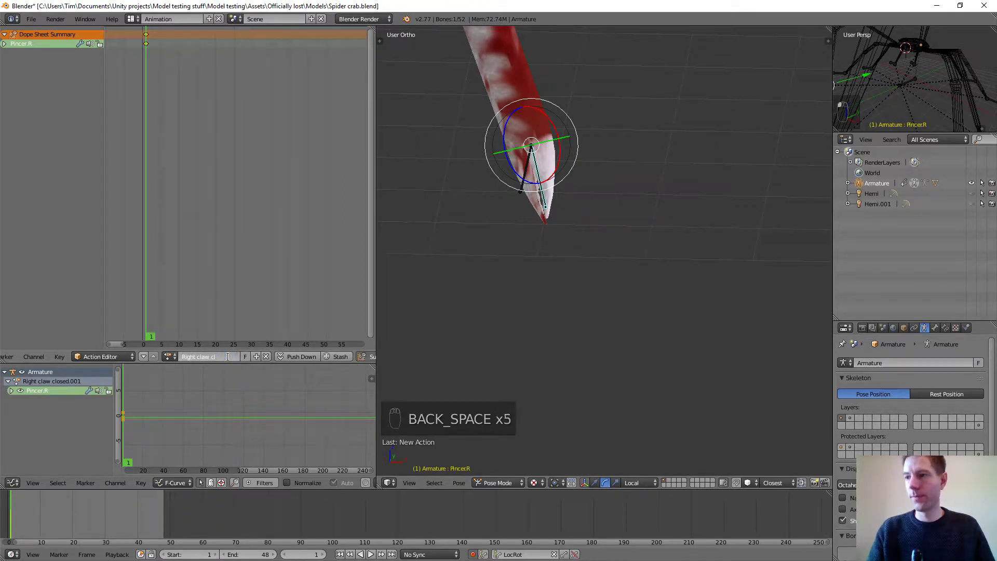
type("open")
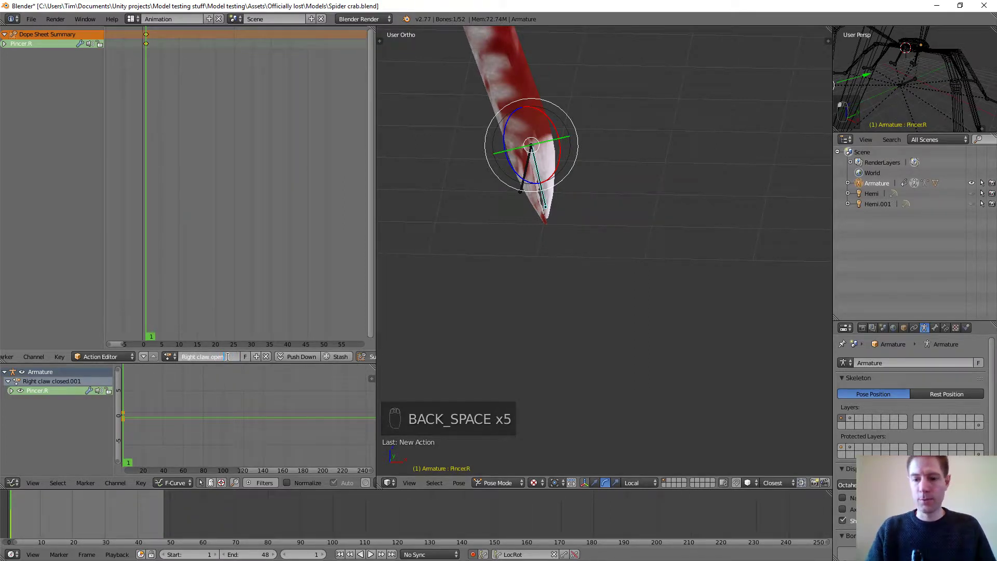
key("Return")
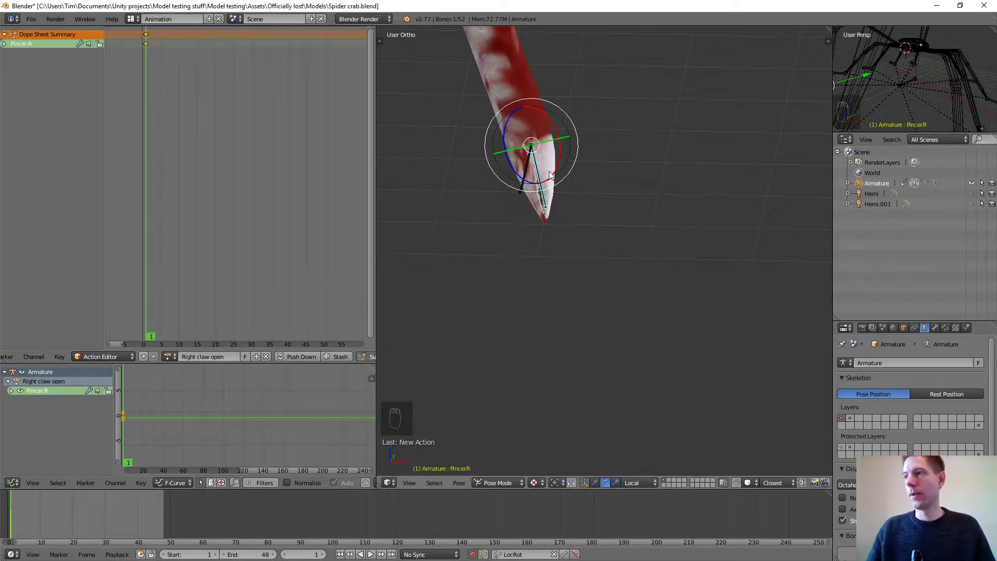
Step: Clear the right pincer bone's rotation on frame 1 and give the Right claw open action a fake user
middle_click_drag(550, 174, 554, 179)
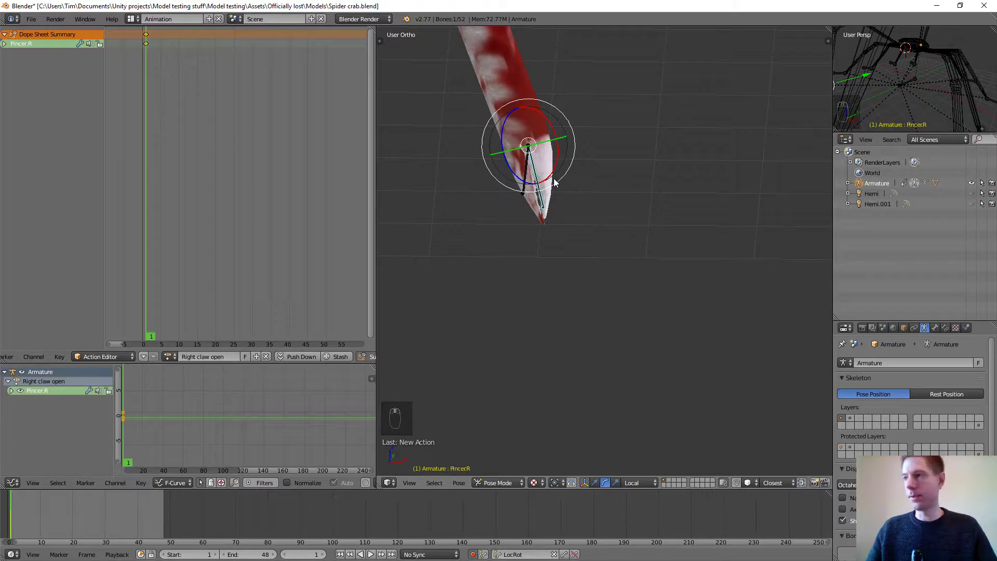
key("alt+r")
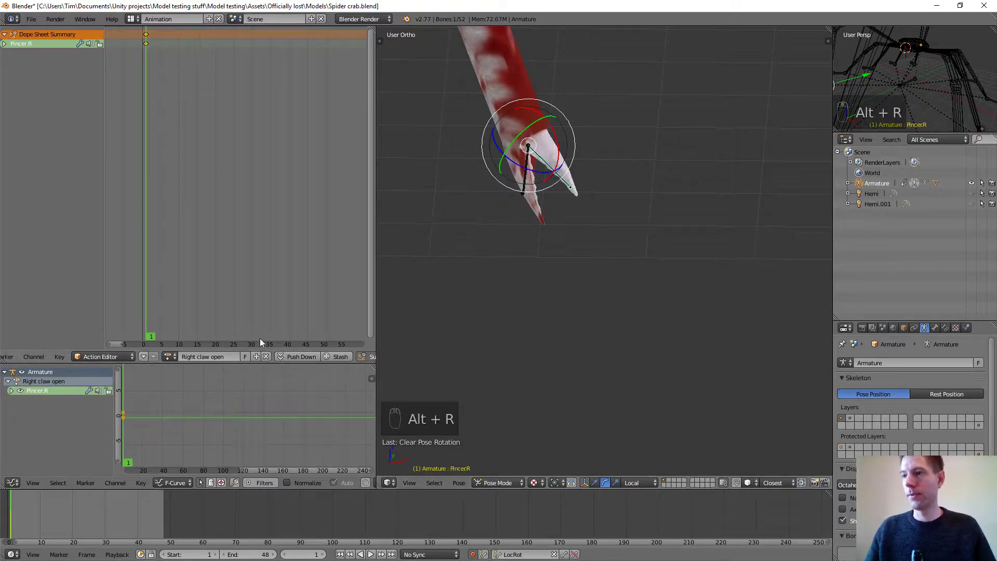
left_click(247, 357)
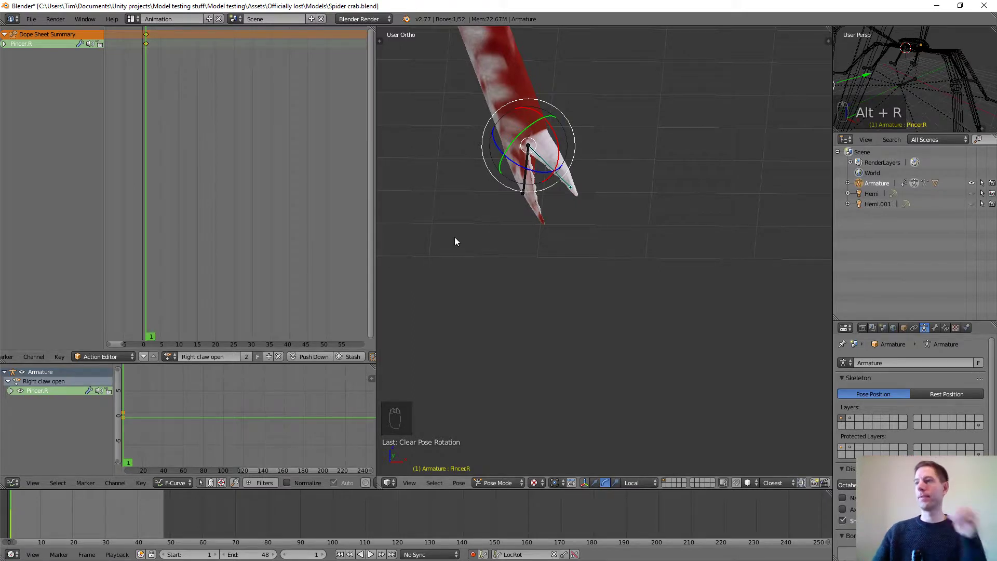
Step: Save the blend file over the existing version
scroll(613, 240, "down", 5)
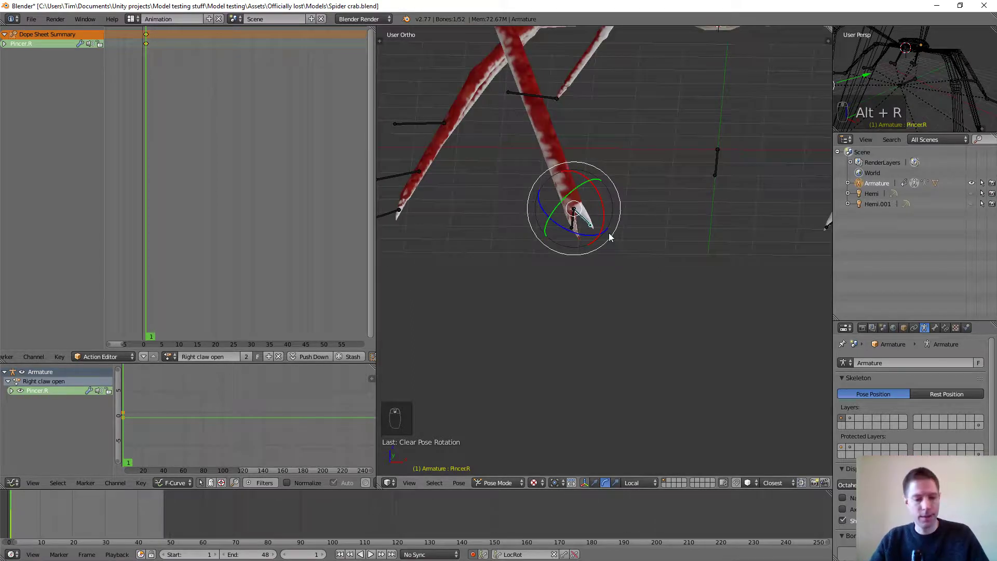
key("ctrl+s")
left_click(609, 233)
scroll(494, 284, "down", 4)
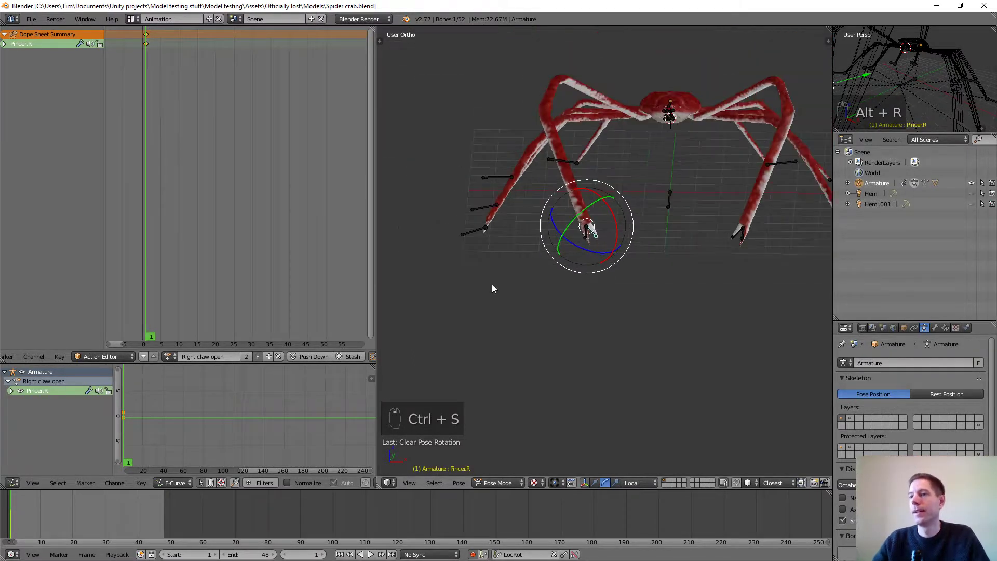
Step: Switch from Right claw open to Right claw closed and back to compare the right pincer's pose in both actions
left_click(167, 357)
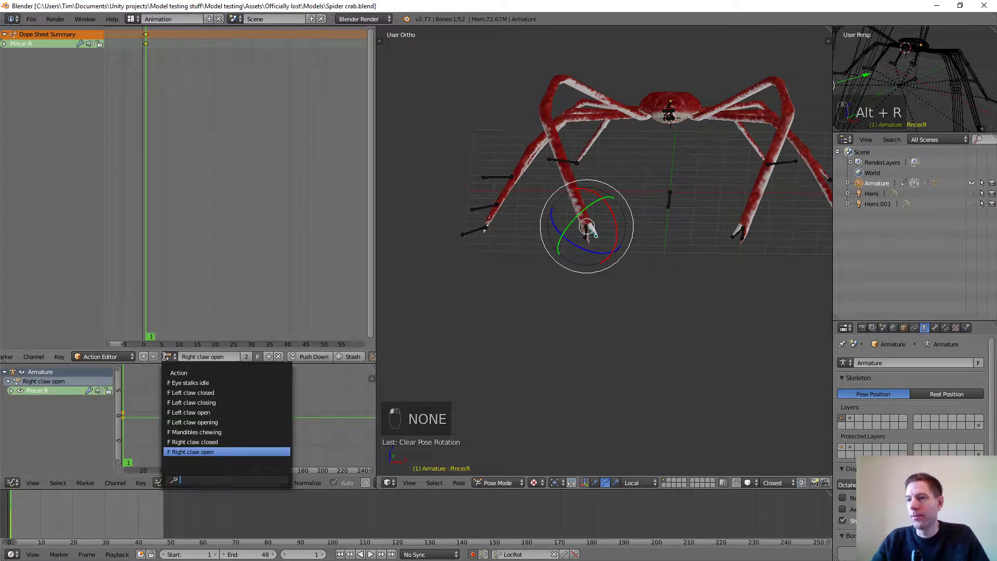
left_click(200, 441)
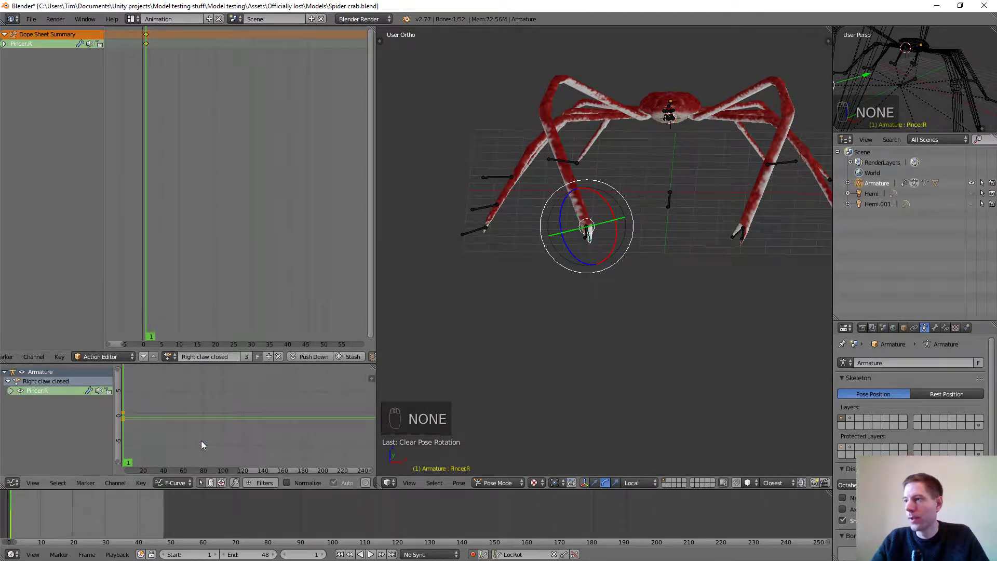
scroll(578, 195, "up", 6)
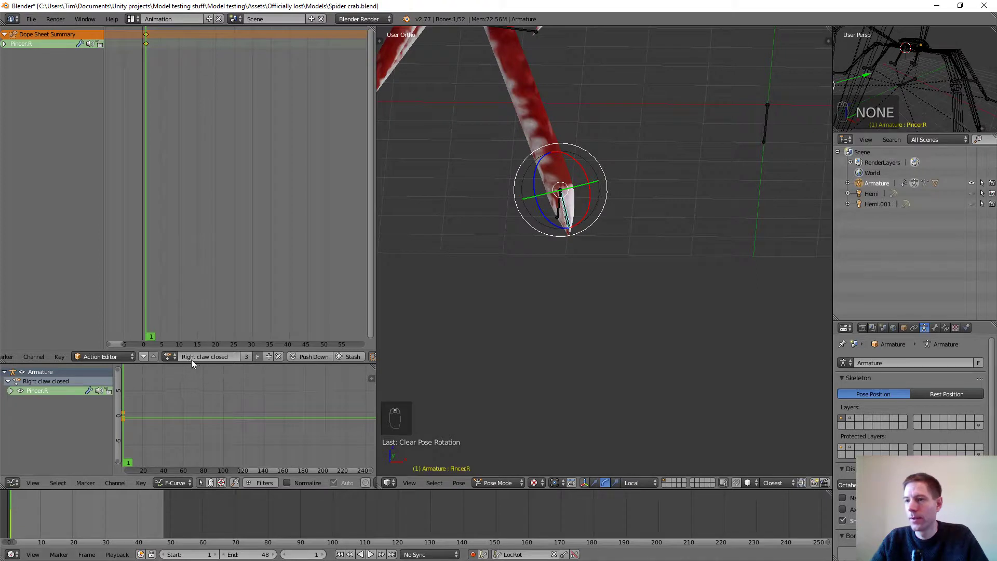
left_click(170, 357)
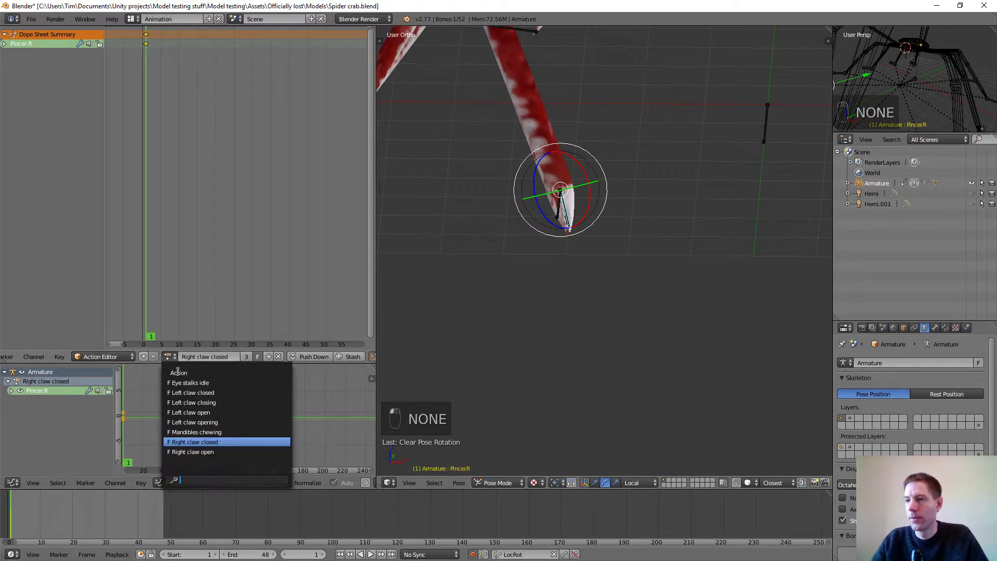
left_click(210, 452)
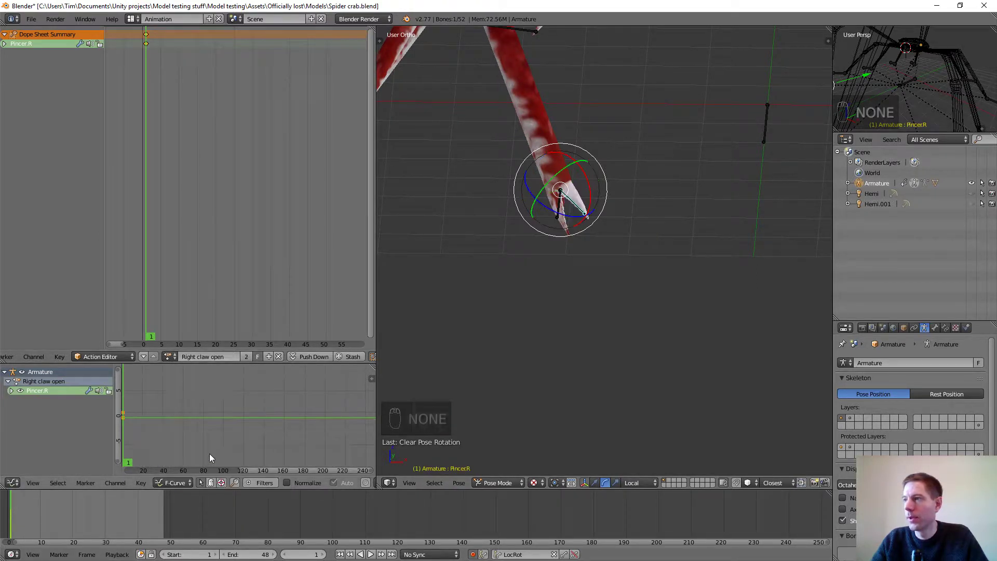
Step: Make Right claw closed the active action and inspect the closed right pincer up close
left_click(168, 358)
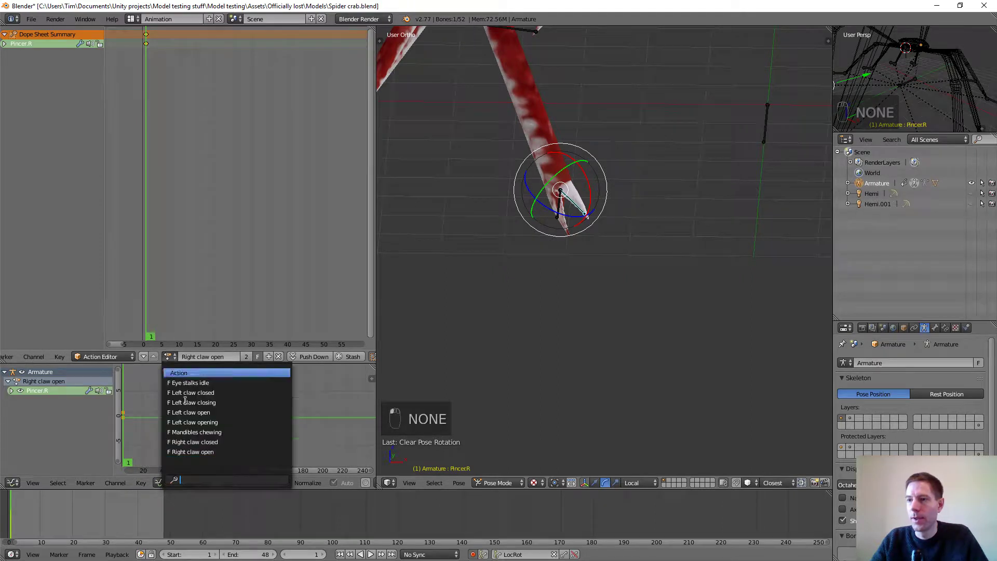
left_click(208, 441)
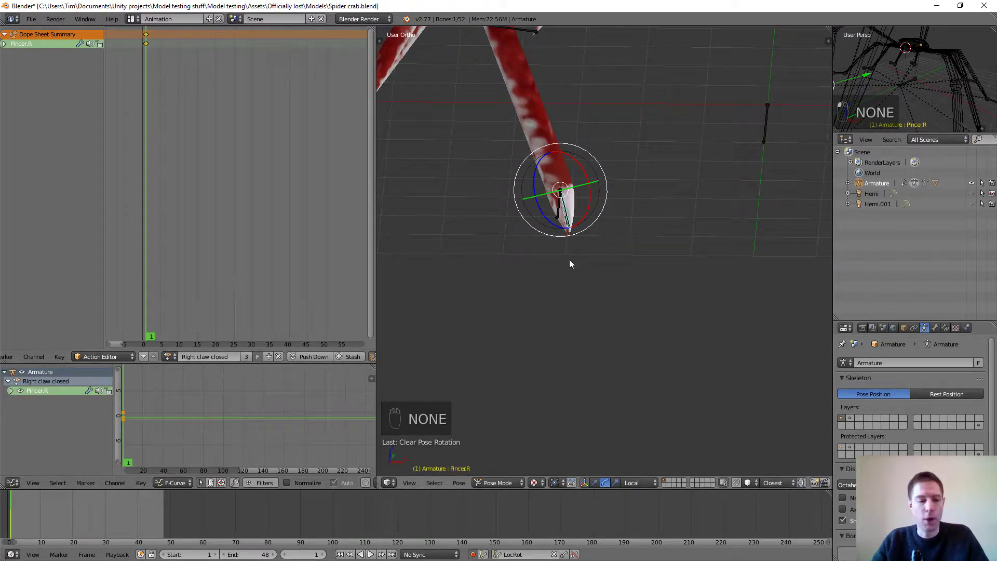
scroll(625, 230, "up", 3)
middle_click_drag(567, 200, 641, 232)
scroll(619, 226, "up", 2)
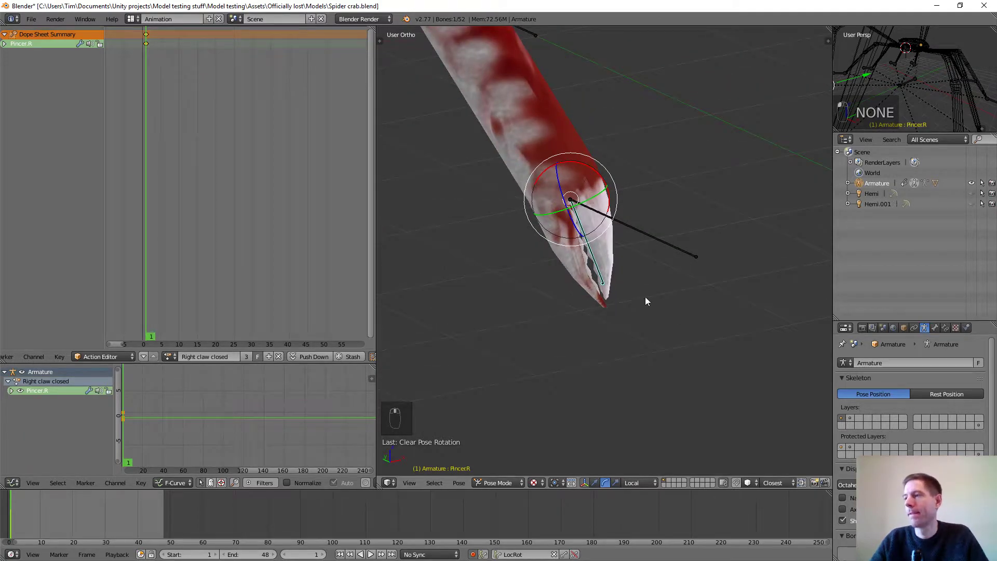
middle_click_drag(645, 298, 634, 330)
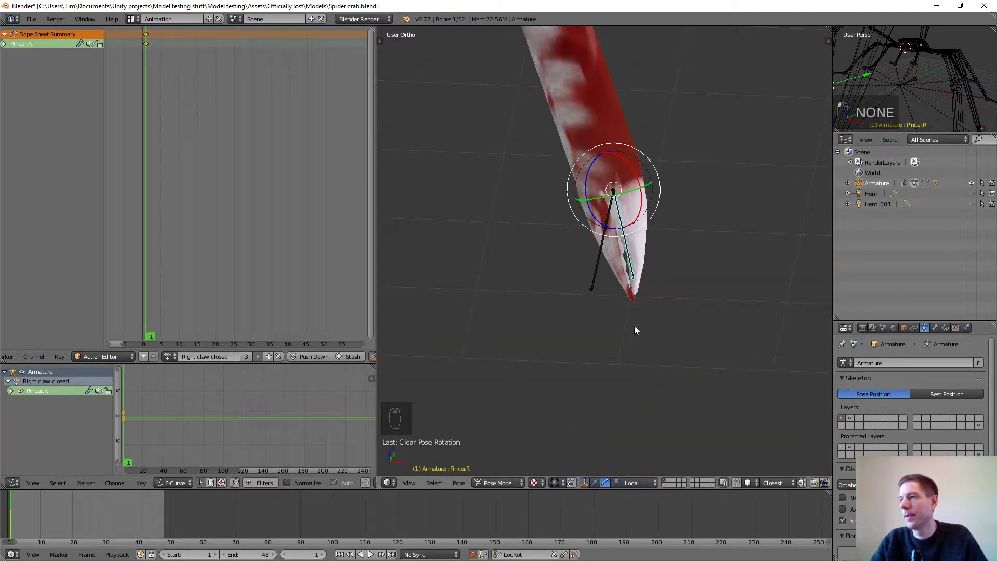
Step: Duplicate the Right claw closed action, name the copy Right claw opening and give it a fake user
left_click(268, 357)
left_click(225, 356)
left_click(229, 356)
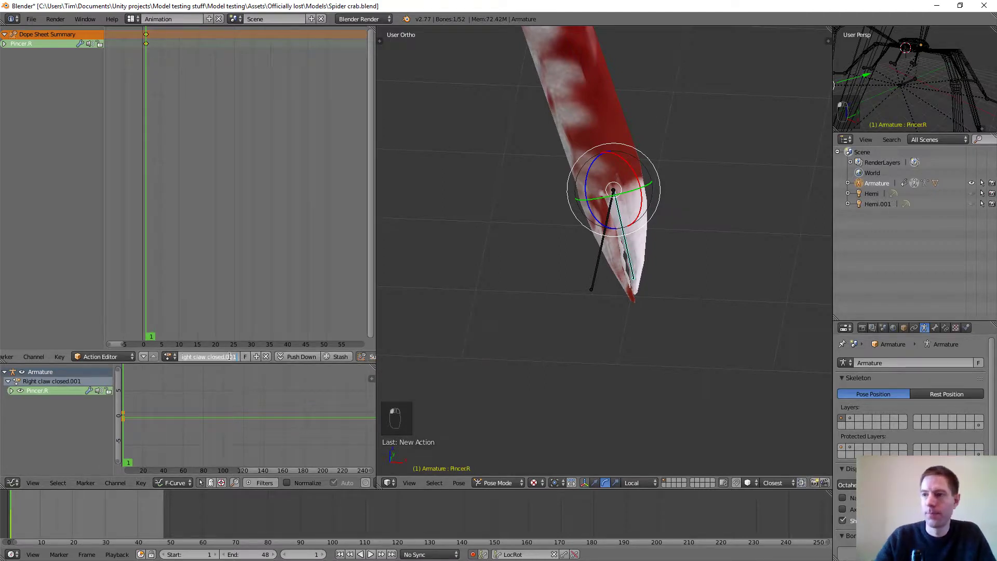
key("BackSpace")
key("BackSpace")
key("BackSpace")
key("BackSpace")
key("BackSpace")
key("BackSpace")
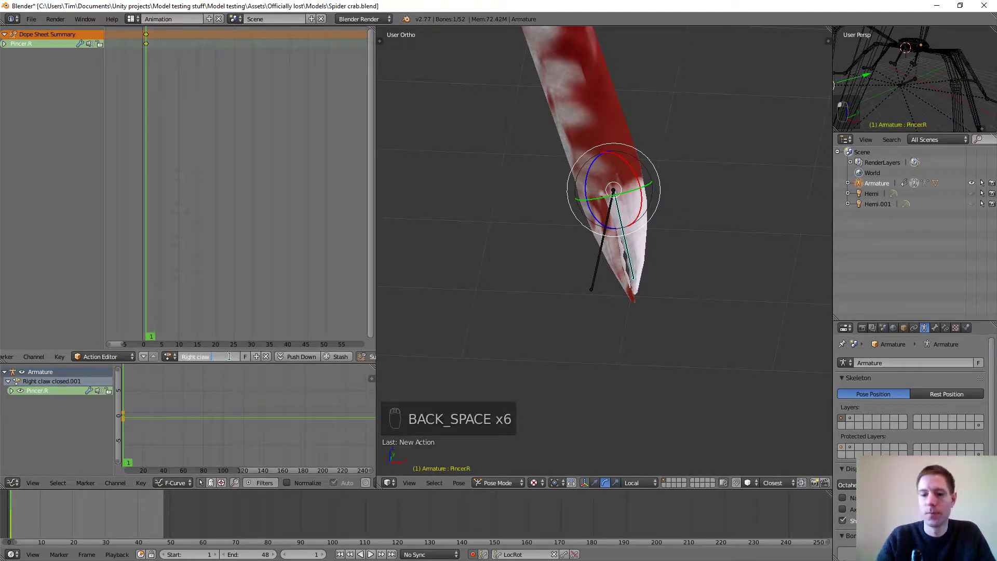
type("openin")
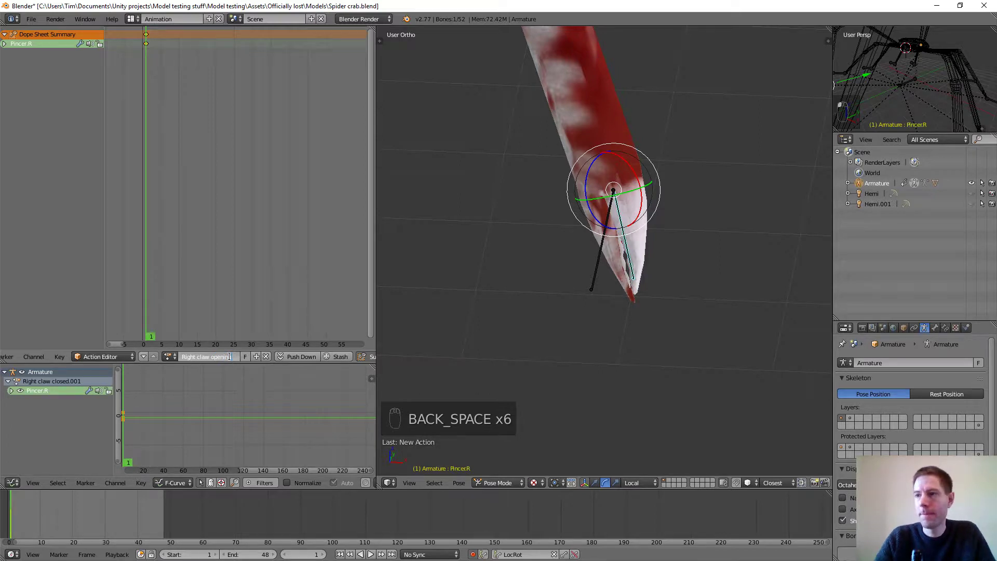
type("g")
key("Return")
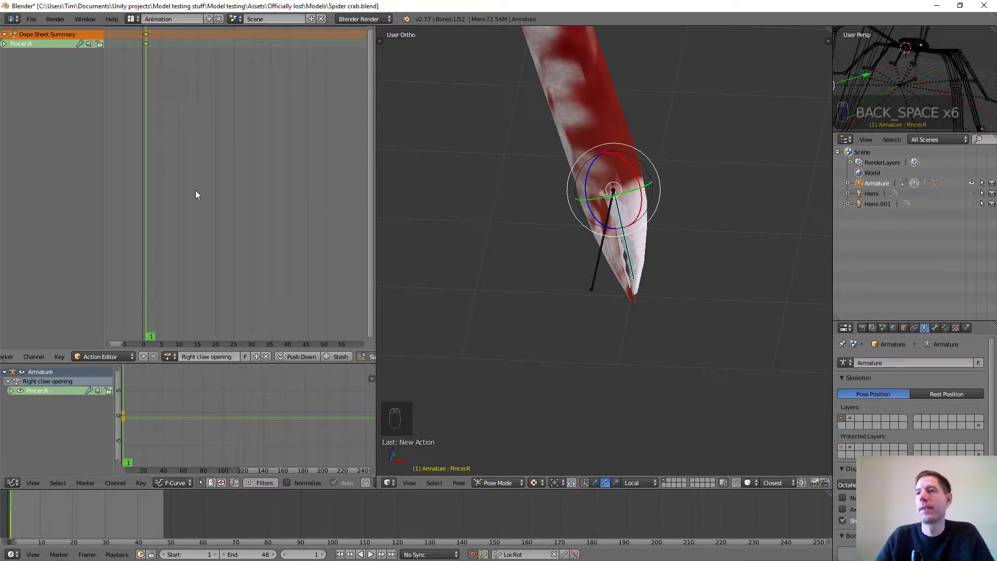
left_click(247, 356)
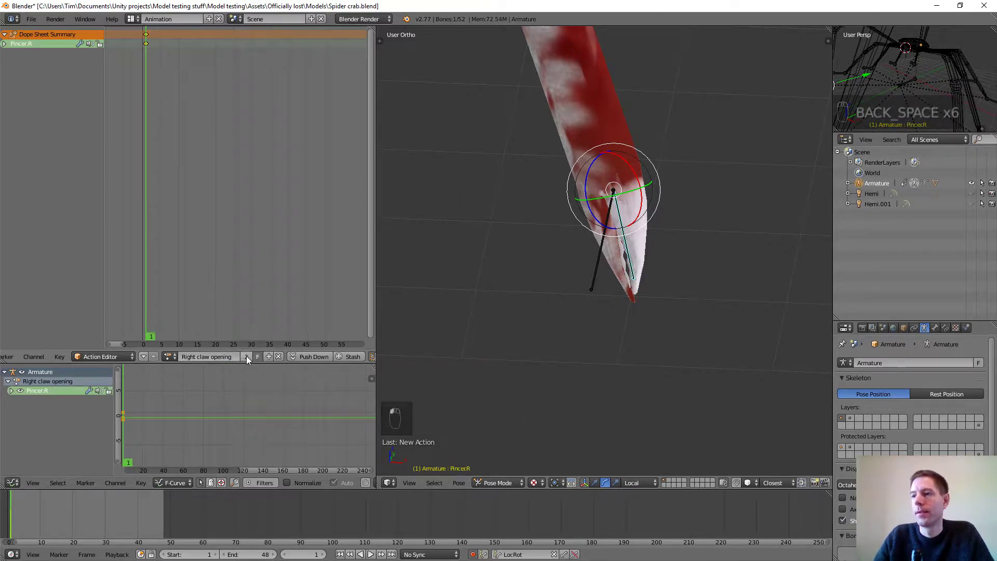
Step: Clear the right pincer bone's rotation on frame 8 to key its open pose, and move on to frame 9
key("alt+a")
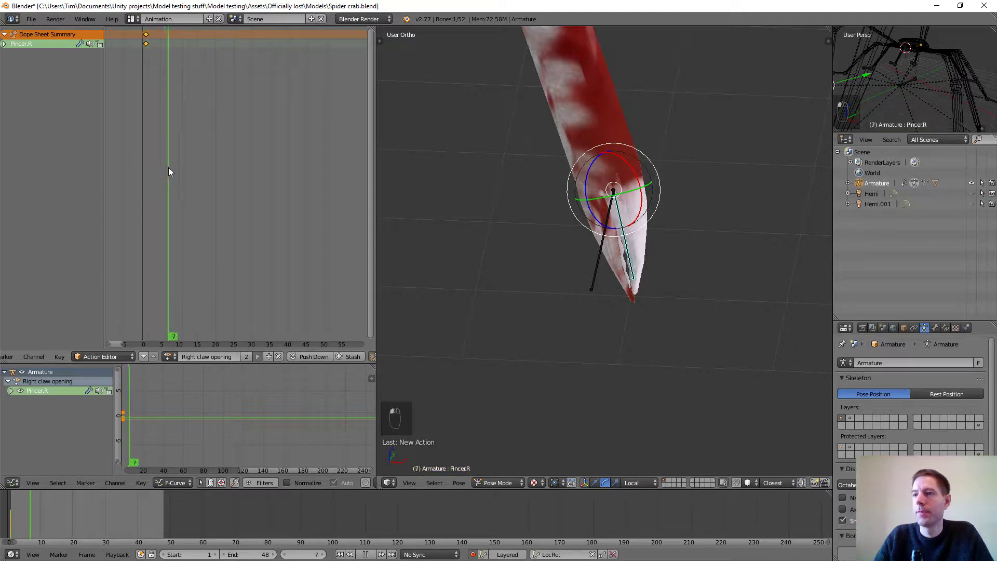
key("alt+a")
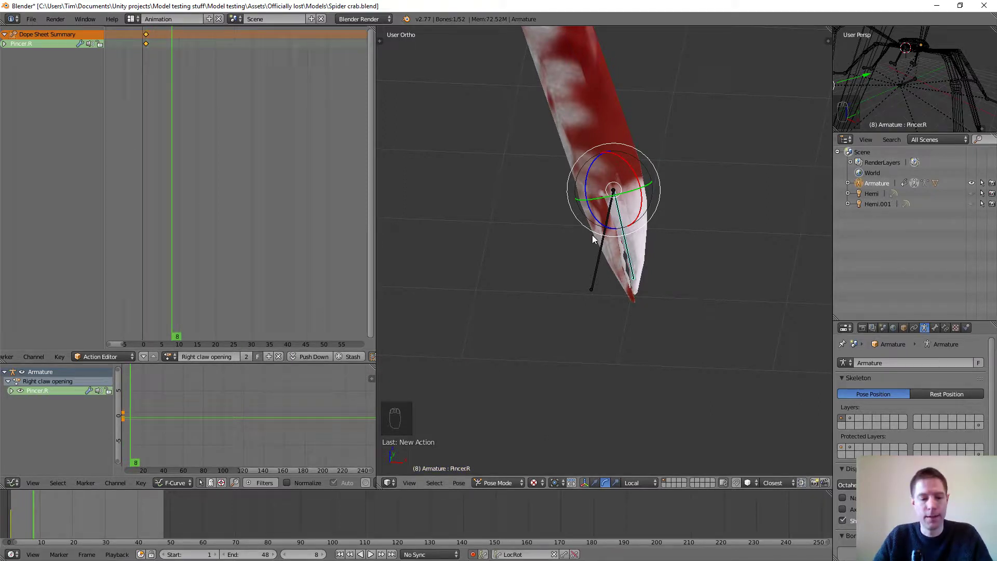
key("alt+r")
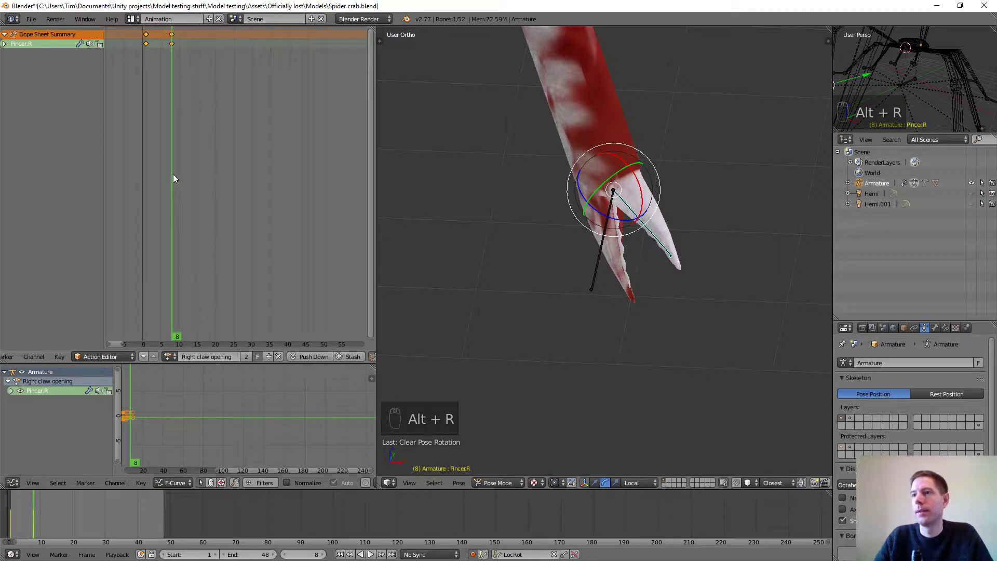
mouse_move(173, 176)
left_mouse_down()
mouse_move(145, 176)
mouse_move(174, 177)
left_mouse_up()
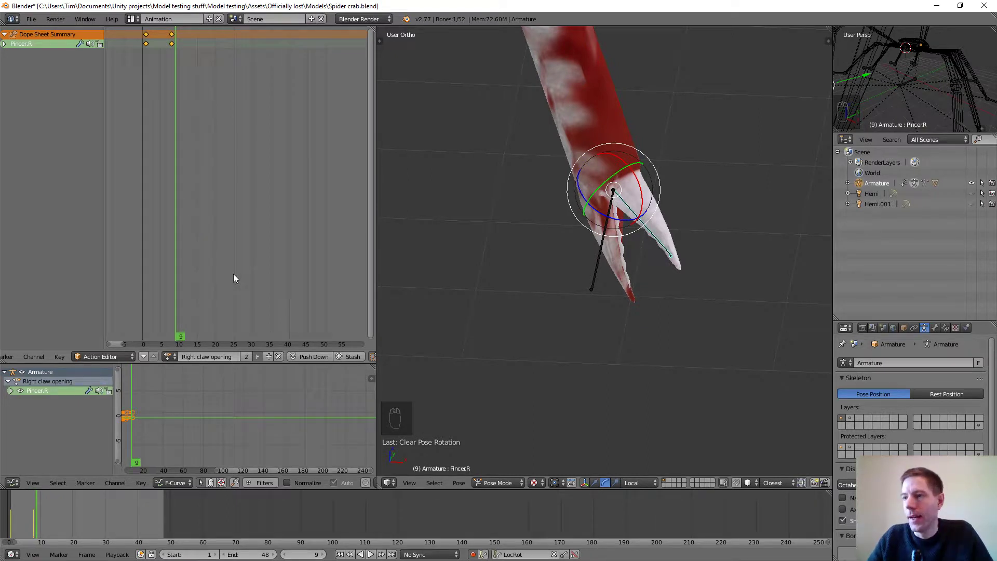
Step: Duplicate the Right claw opening action, name the copy Right claw closing and give it a fake user
left_click(267, 357)
left_click(229, 356)
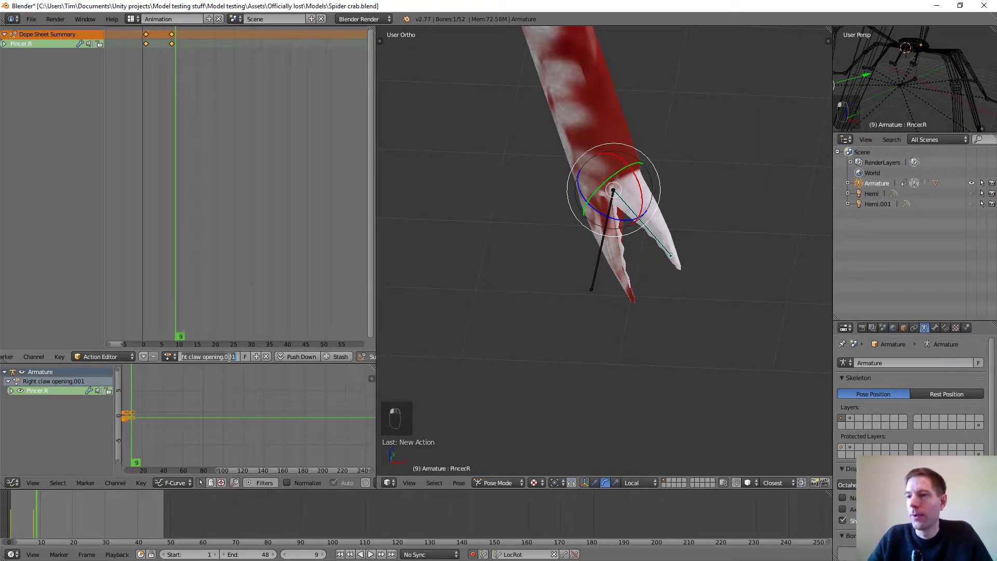
key("BackSpace")
key("BackSpace")
key("BackSpace")
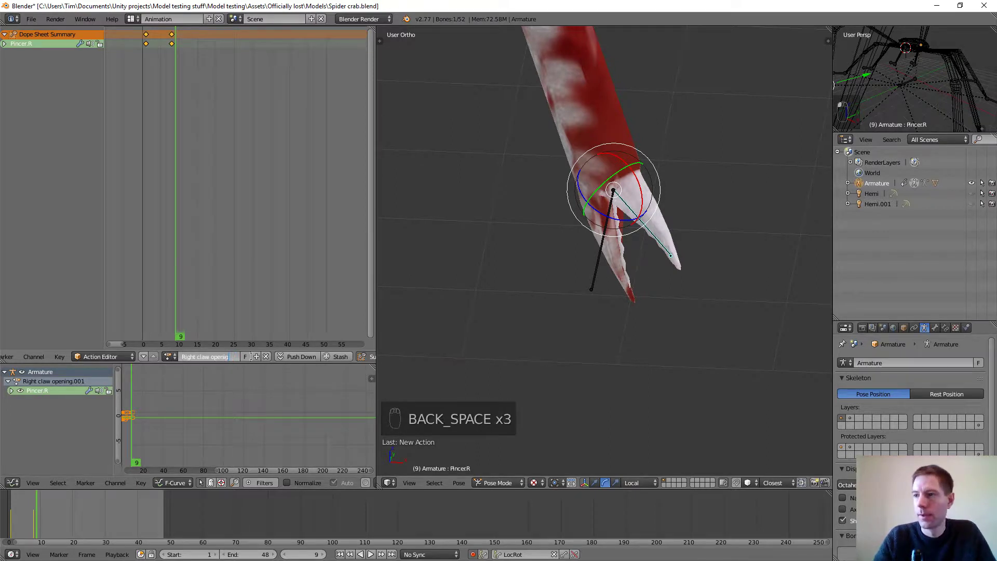
key("BackSpace")
key("BackSpace")
key("BackSpace")
key("BackSpace")
type("clos")
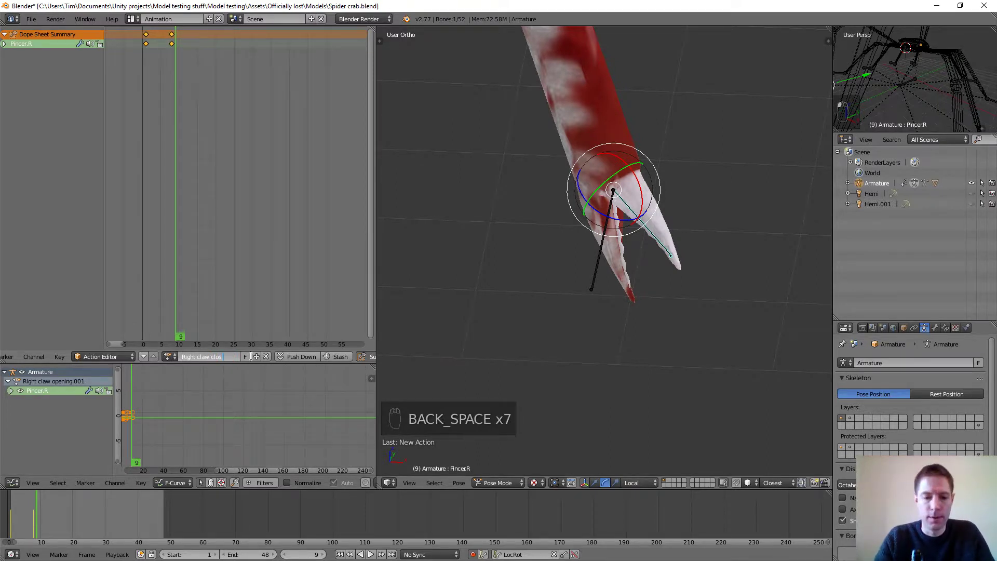
type("ing")
key("Return")
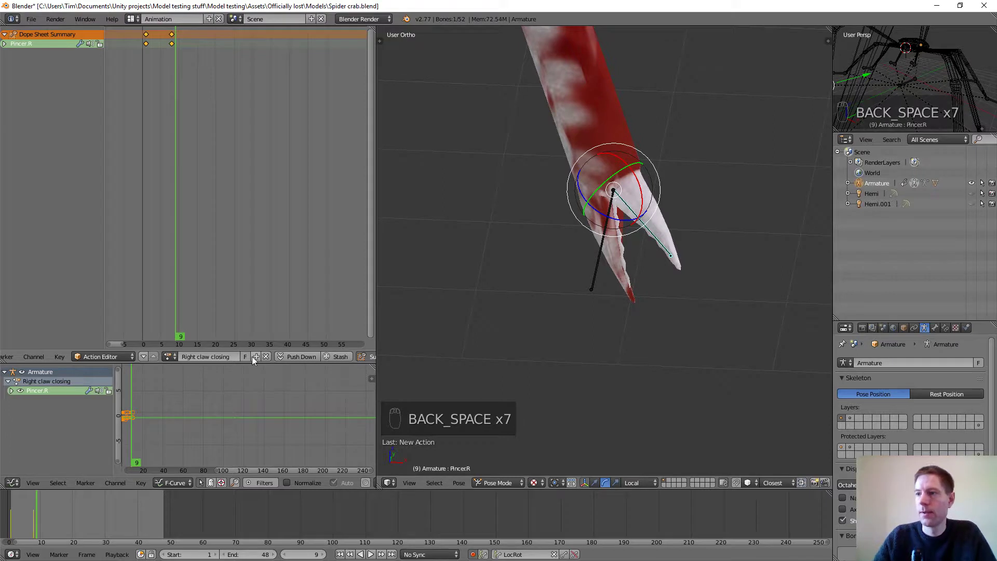
left_click(245, 356)
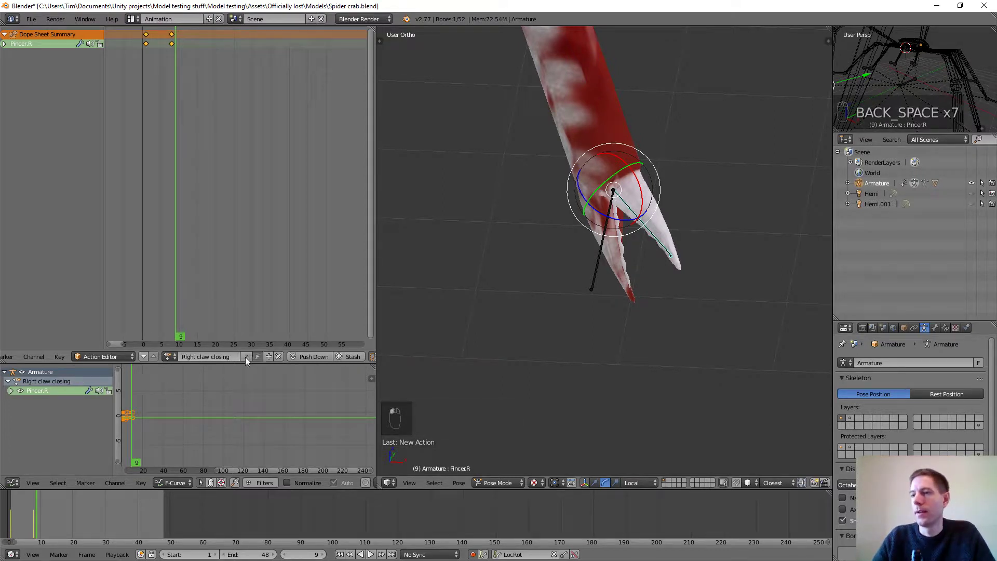
Step: Swap the two Pincer.R keyframes in the Right claw closing action, putting the open pose on frame 1 and the closed pose on frame 8
right_click(172, 45)
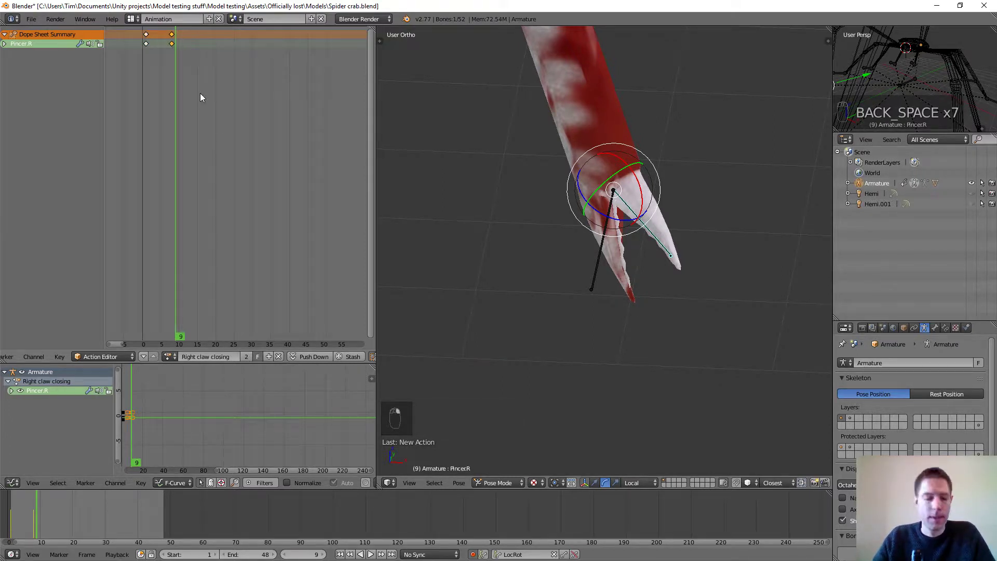
key("g")
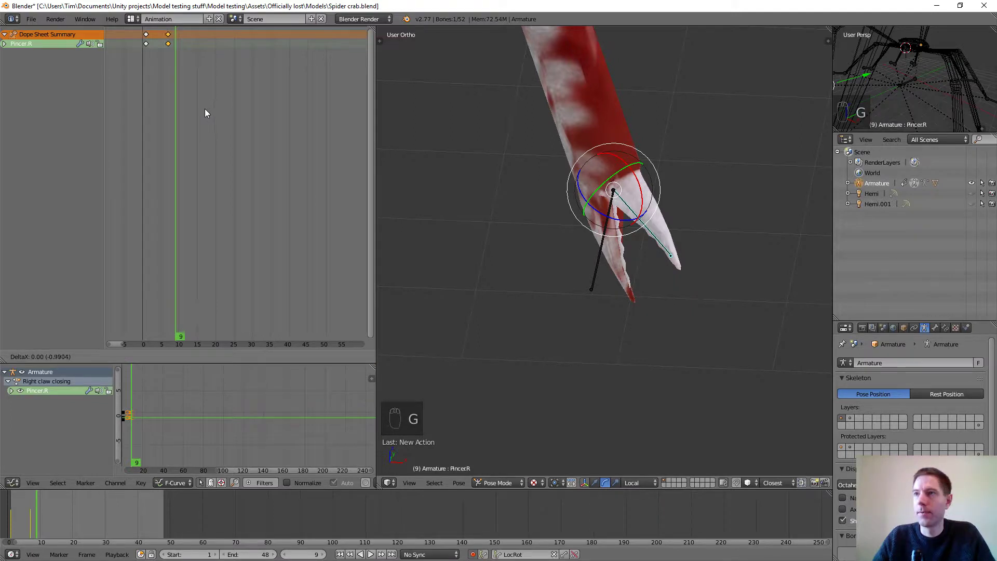
left_click(196, 108)
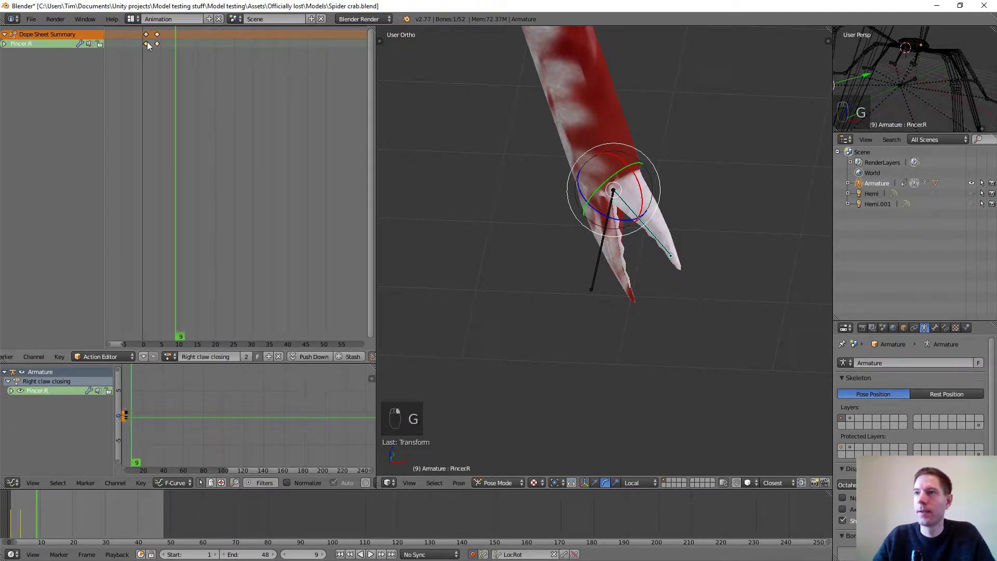
key("g")
left_click(175, 62)
left_click(173, 68)
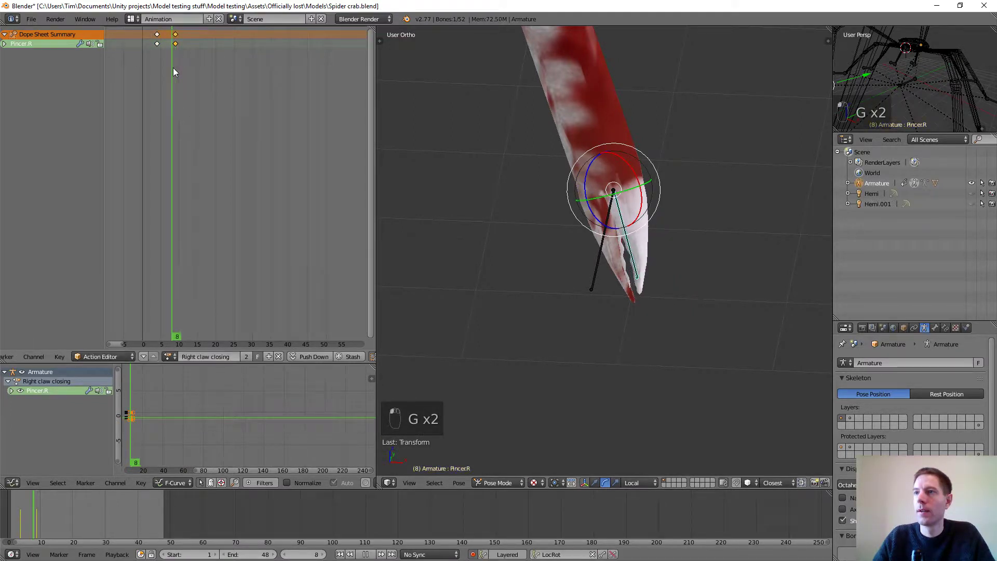
key("g")
left_click(192, 76)
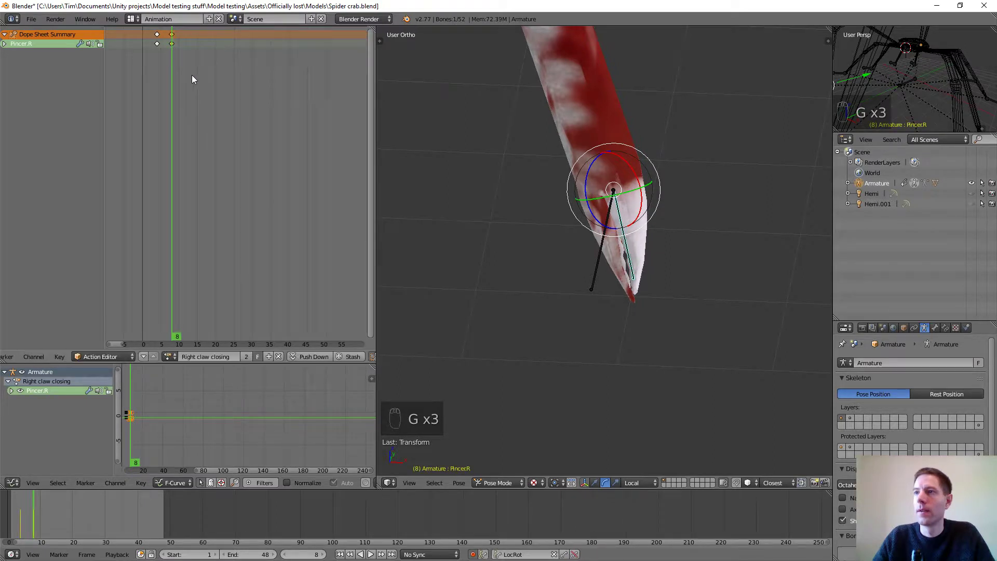
left_click(157, 44, "shift")
key("g")
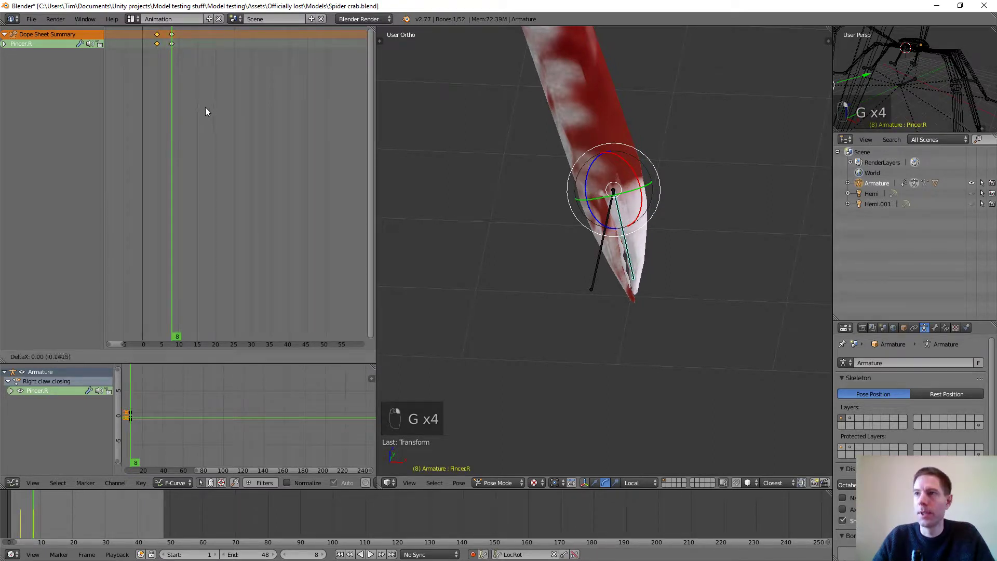
left_click(201, 107)
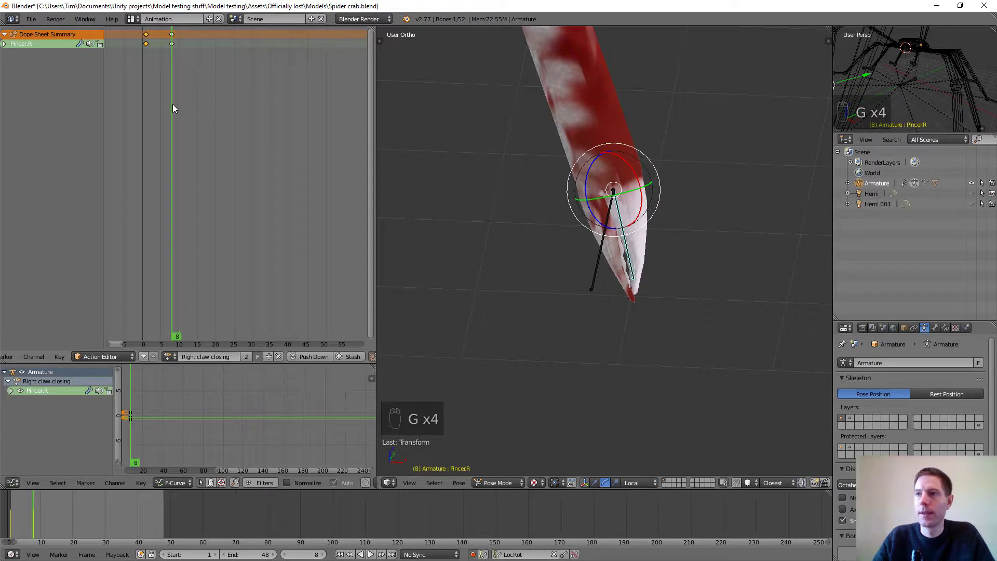
Step: Save the file and return to frame 1 with the claw open, with the whole crab in view
mouse_move(173, 104)
left_mouse_down()
mouse_move(146, 104)
mouse_move(169, 104)
left_mouse_up()
key("ctrl+s")
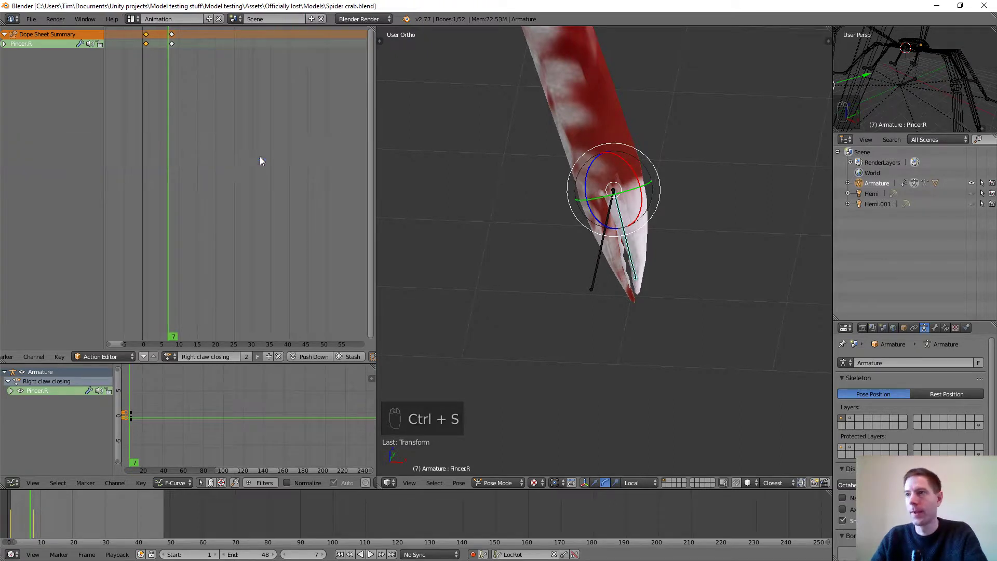
scroll(562, 239, "down", 1)
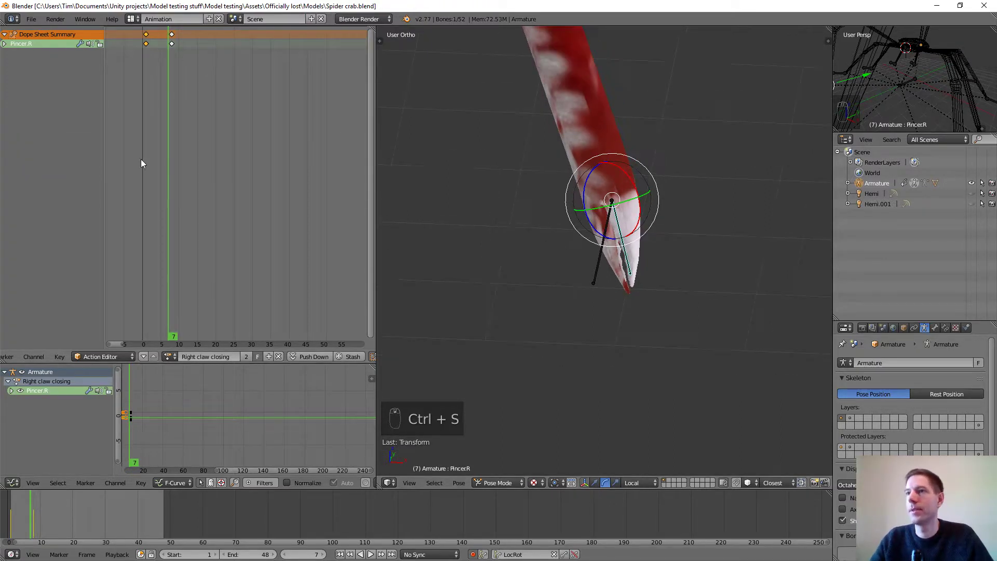
left_click_drag(169, 167, 146, 170)
scroll(659, 211, "down", 5)
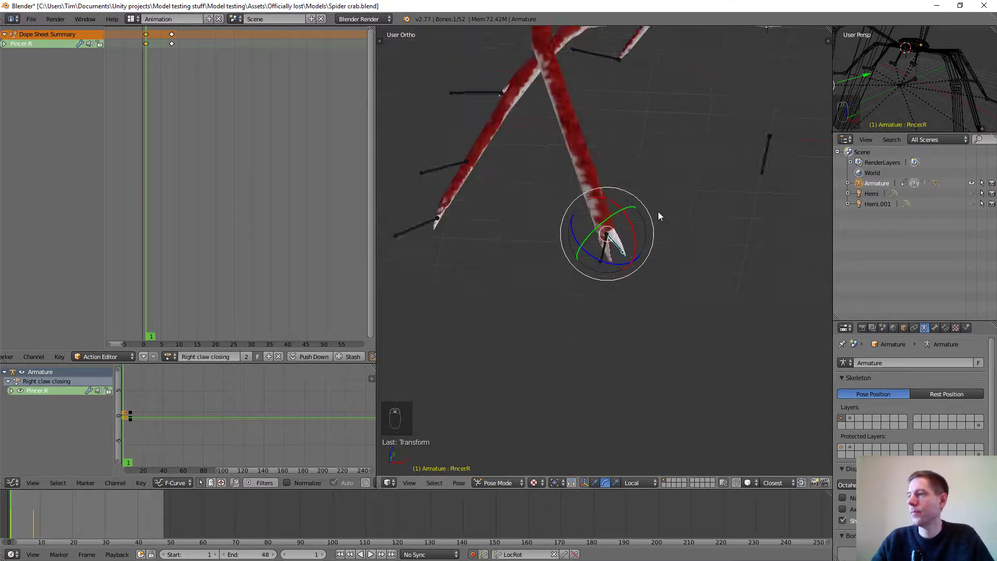
mouse_move(718, 194)
middle_mouse_down()
mouse_move(662, 189)
mouse_move(706, 208)
middle_mouse_up()
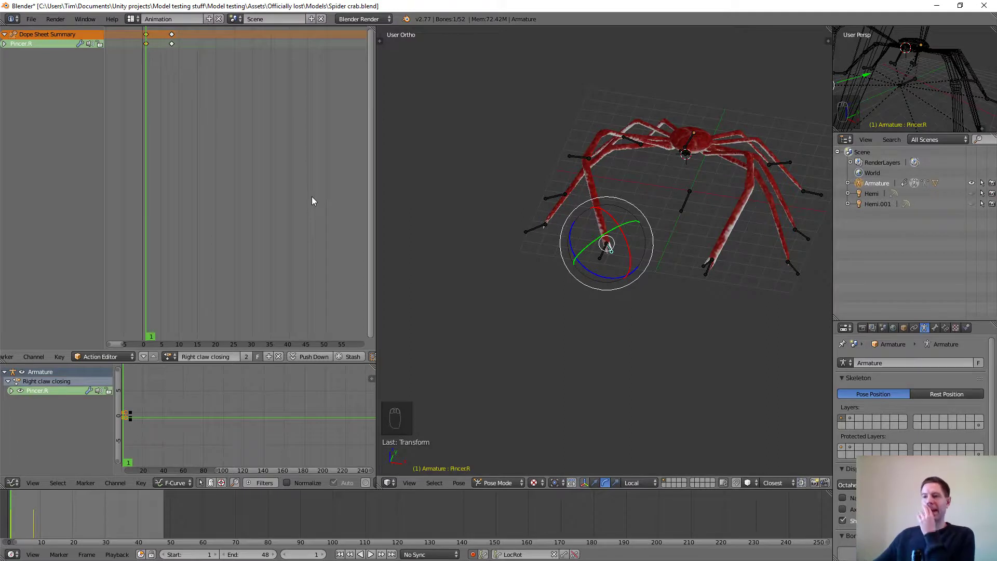
Step: Duplicate the Right claw closing action, name the copy Idle feeding and give it a fake user
left_click(168, 357)
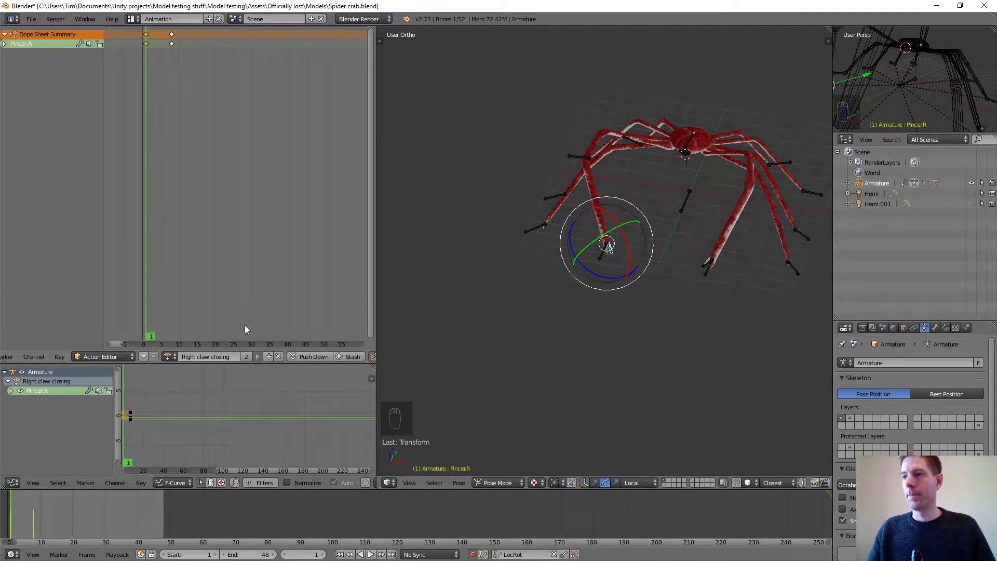
left_click(269, 356)
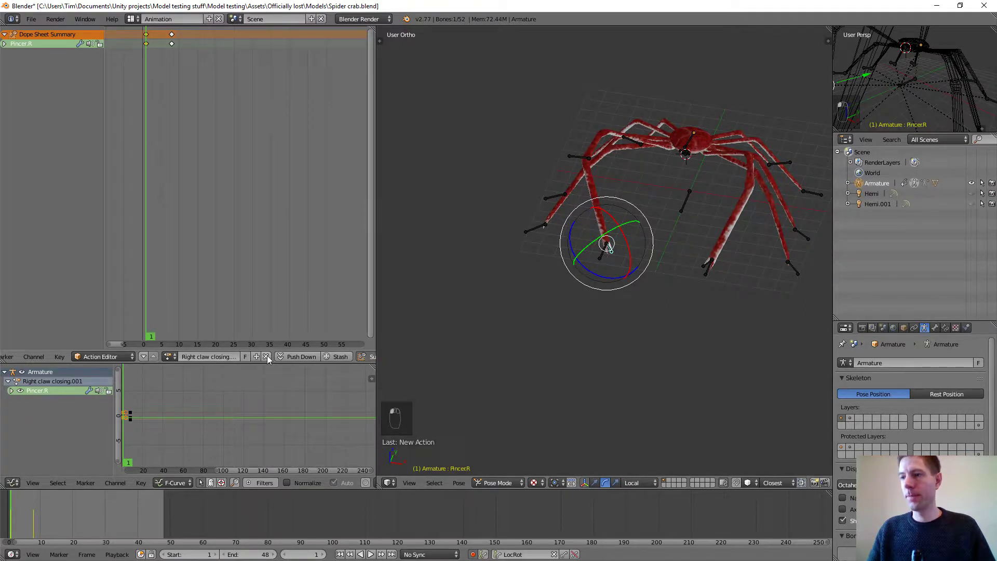
left_click(231, 356)
key("ctrl+a")
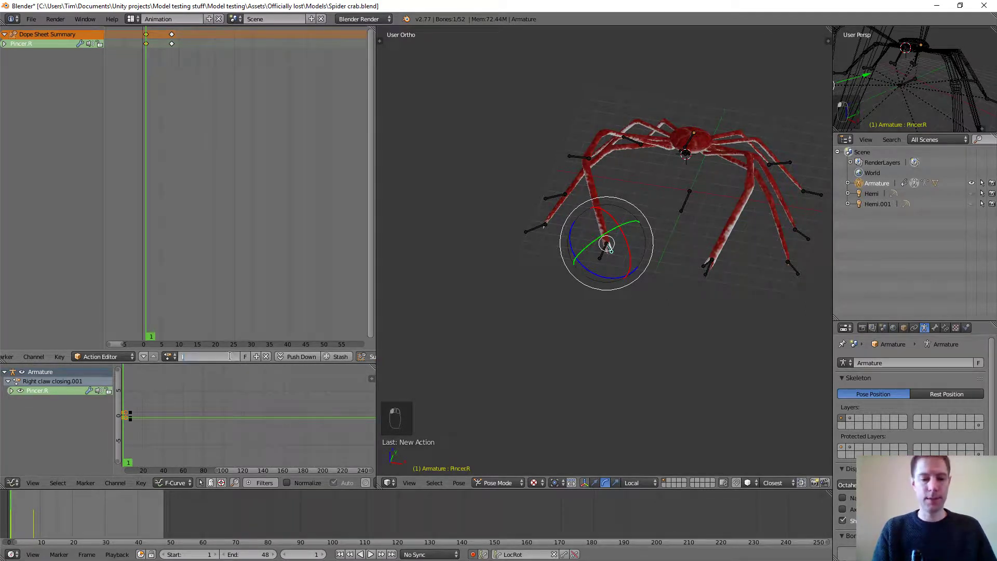
type("Idle feeding")
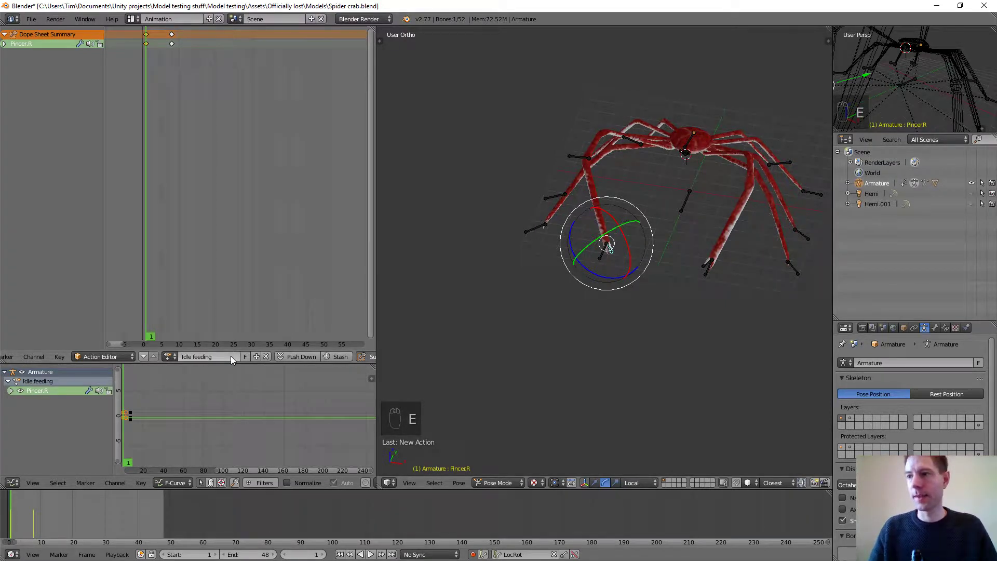
key("Return")
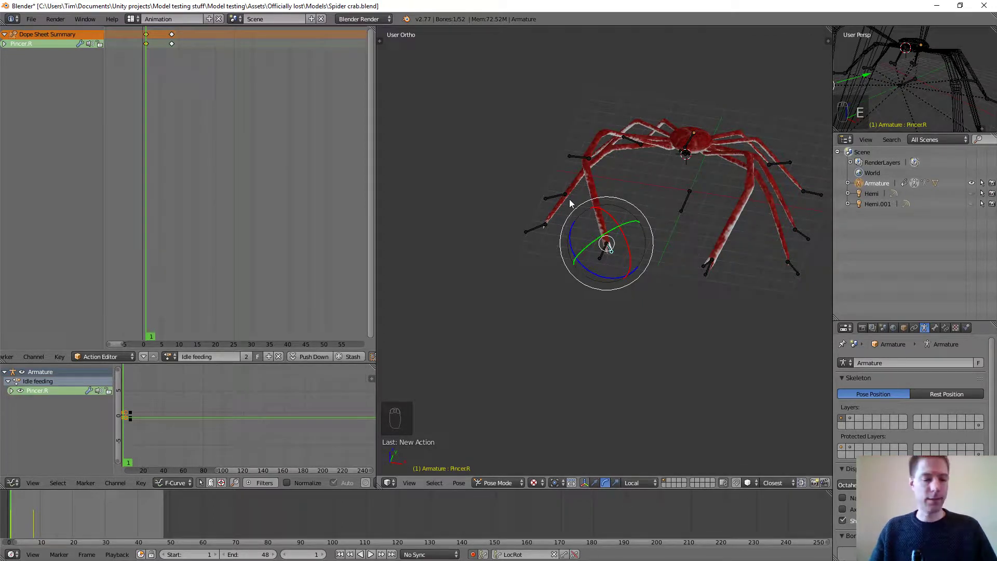
Step: Select the left pincer bone Pincer.L and insert a LocRot keyframe for it on frame 1
middle_click_drag(644, 226, 670, 244)
scroll(716, 275, "up", 4)
middle_click_drag(715, 275, 656, 240)
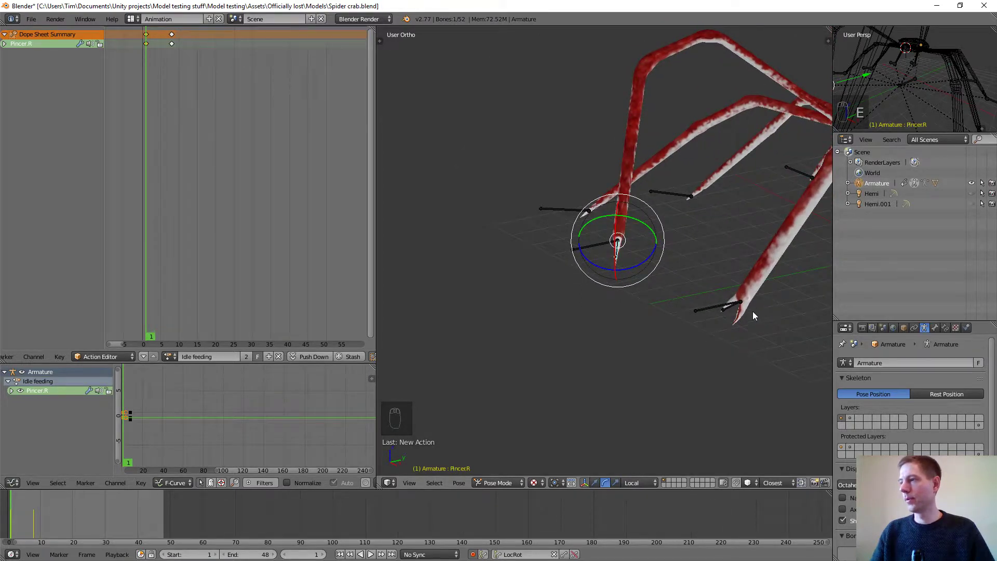
right_click(730, 310)
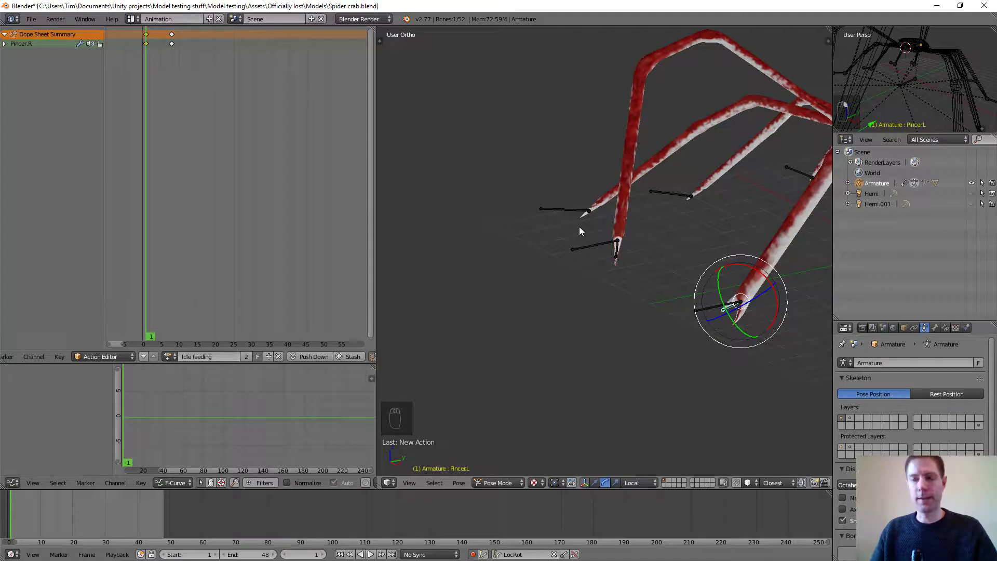
key("i")
Step: Delete the Pincer.R keyframe on frame 8 from the Idle feeding action
right_click(172, 43)
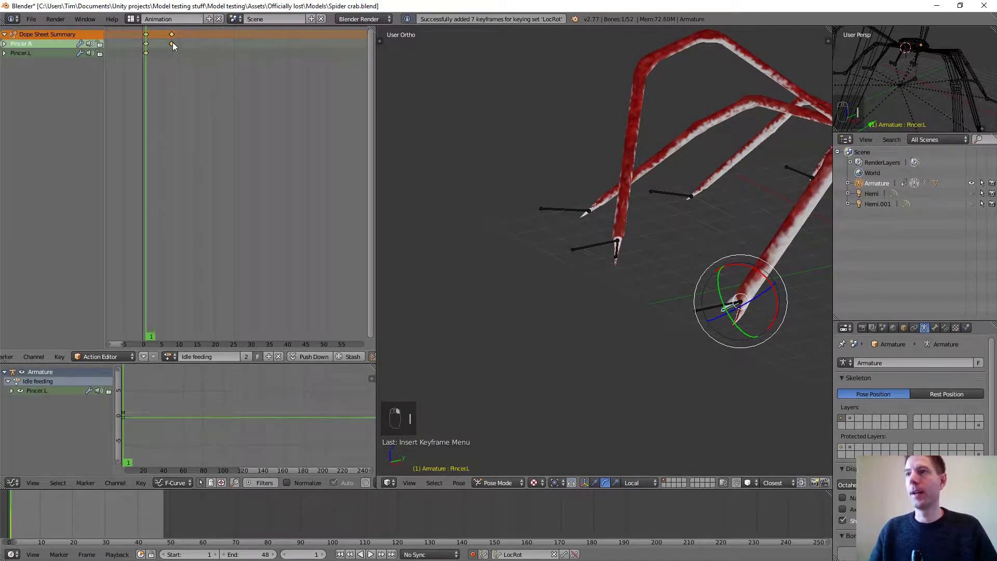
key("x")
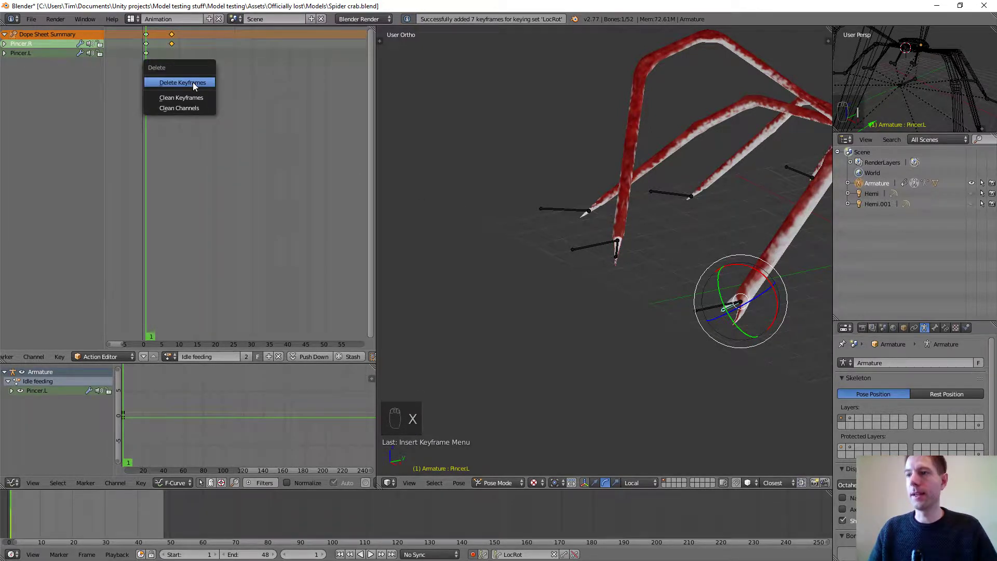
left_click(192, 82)
Step: Show the crab from the top view and set the manipulator to translate in Global orientation
scroll(656, 223, "down", 3)
middle_click_drag(656, 223, 705, 265)
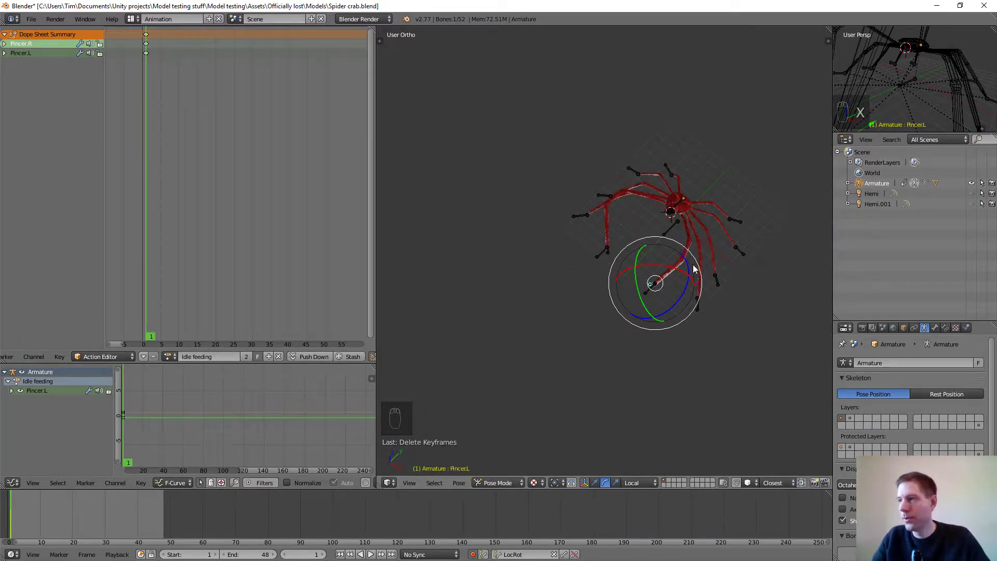
scroll(692, 267, "up", 4)
middle_click_drag(680, 288, 691, 218)
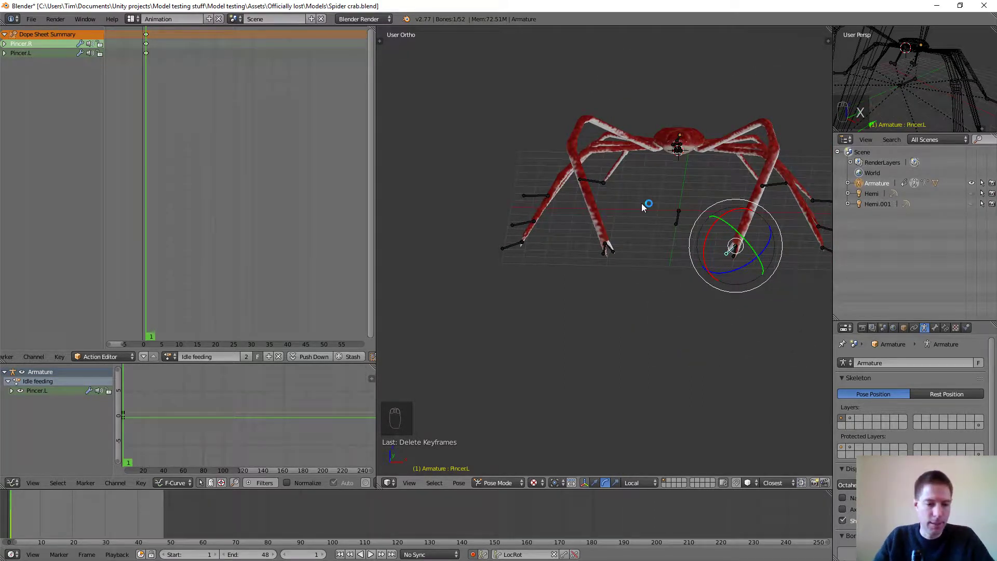
key("KP_7")
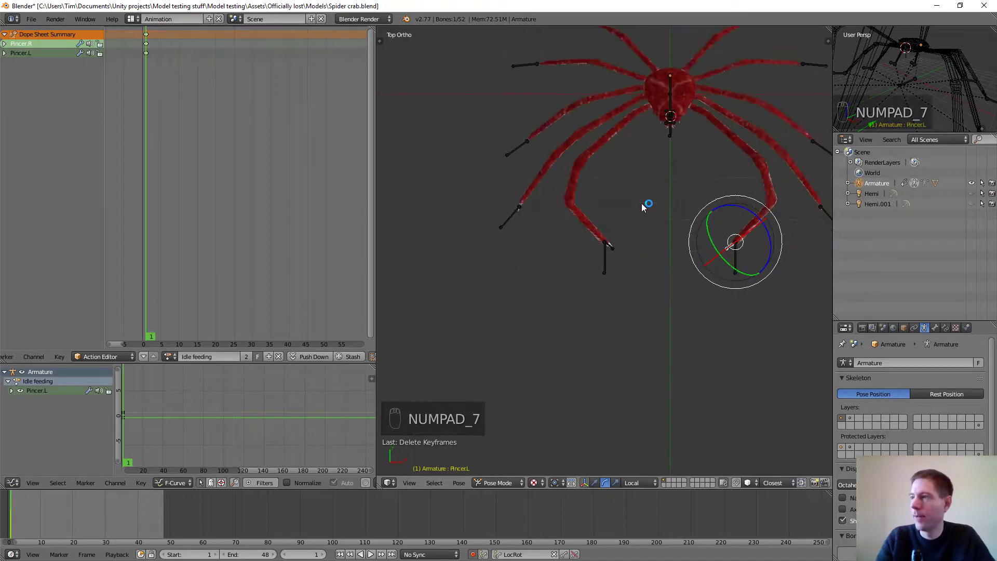
scroll(639, 202, "down", 4)
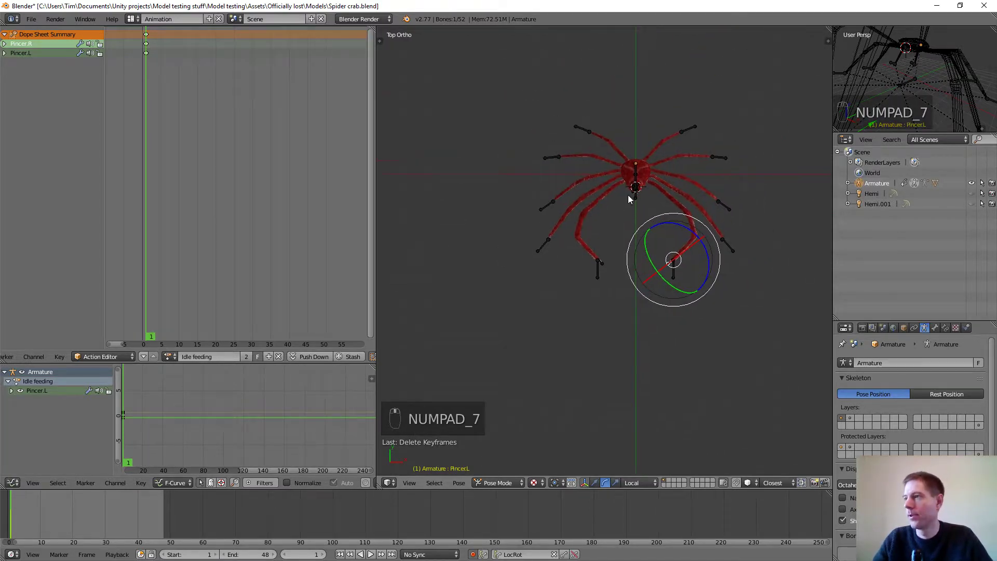
middle_click_drag(629, 195, 580, 248, "shift")
scroll(602, 252, "up", 2)
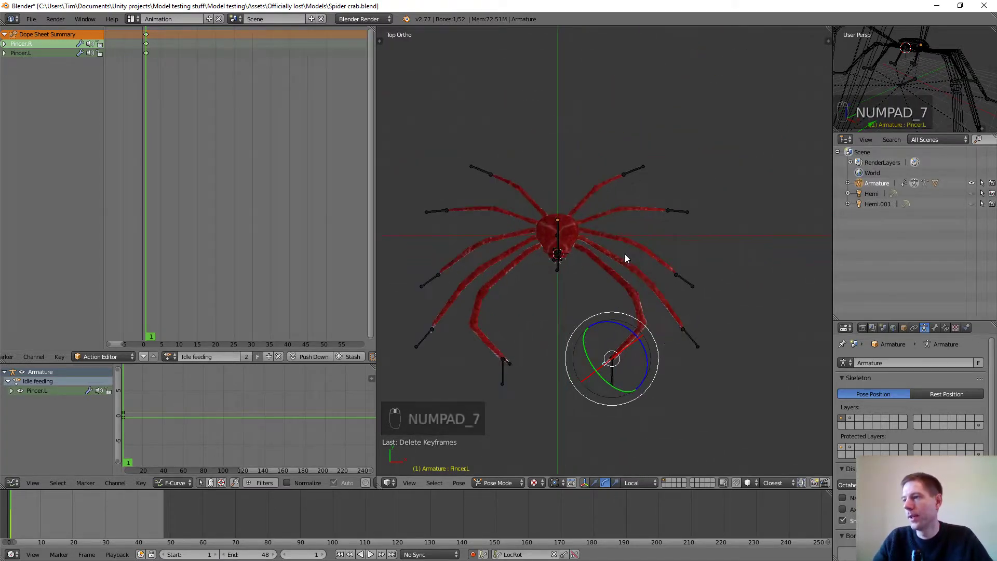
left_click(594, 483)
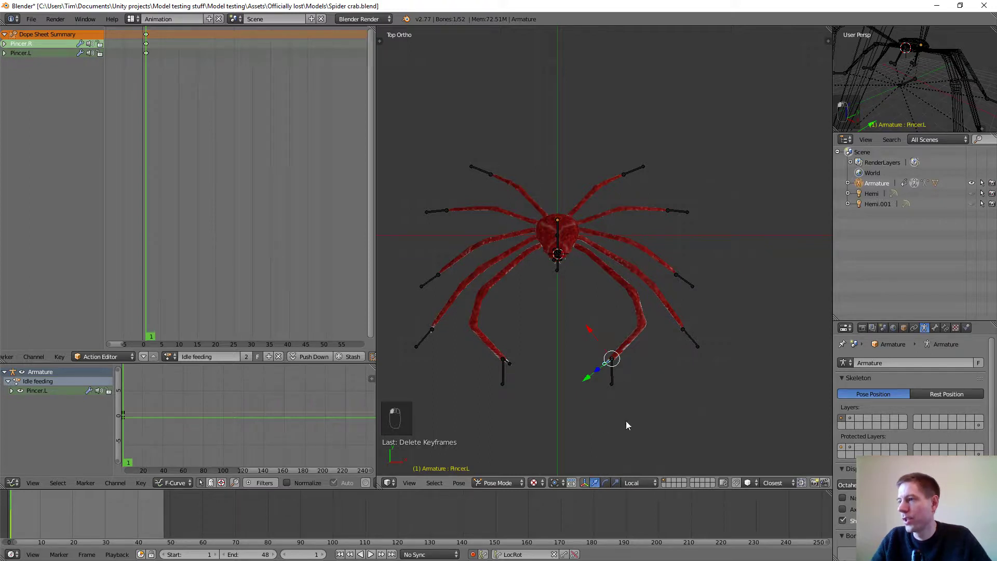
left_click(635, 484)
left_click(636, 470)
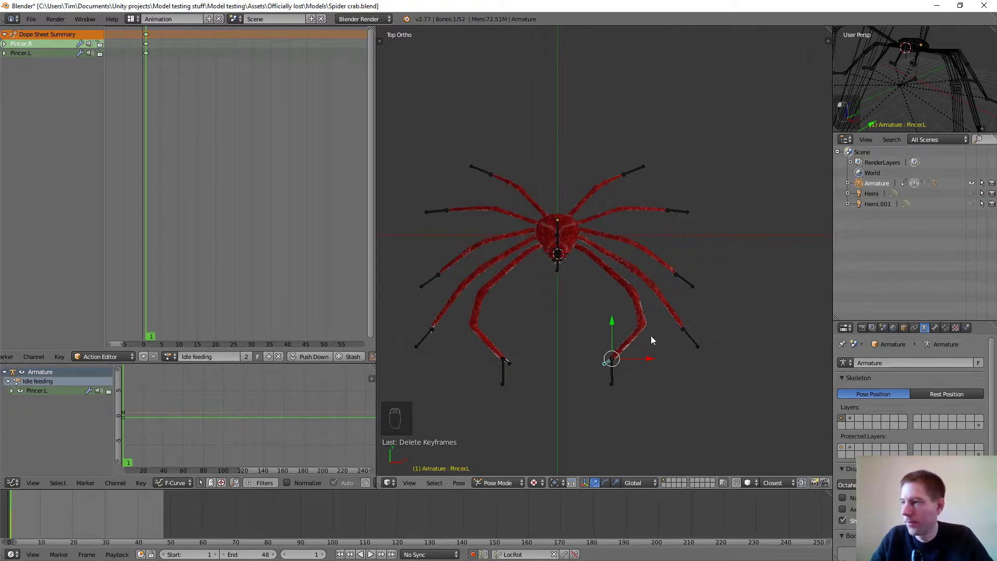
Step: Move the First leg IK.L and Second leg IK.L bones inward toward the body on frame 1 so both left legs bend more
right_click(691, 337)
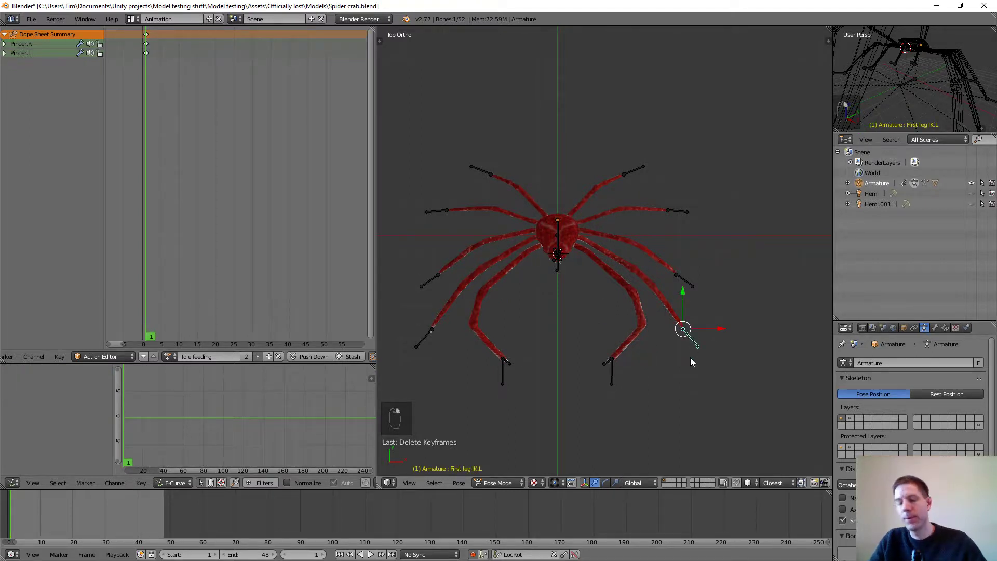
key("g")
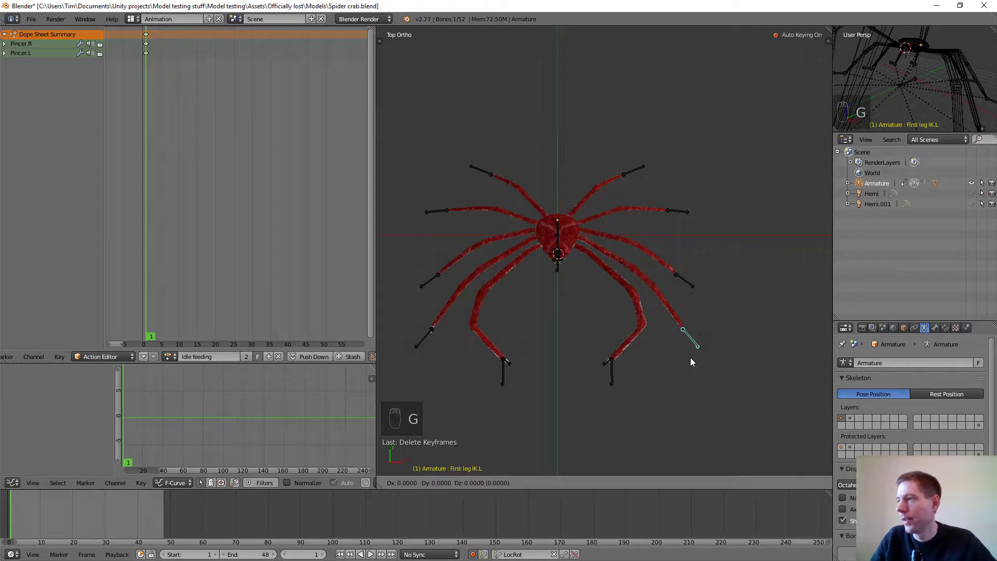
left_click(657, 322)
right_click(681, 279)
key("g")
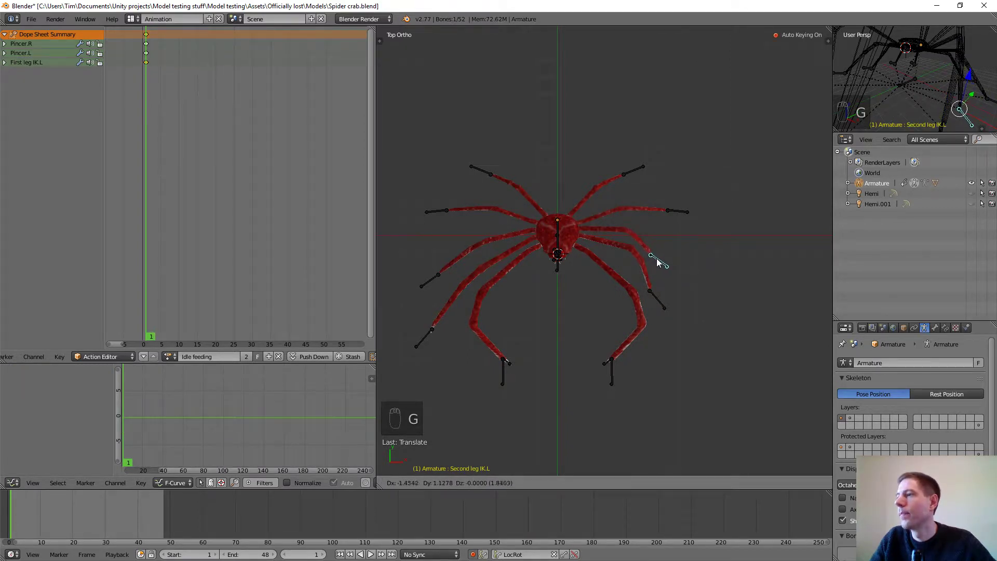
left_click(653, 262)
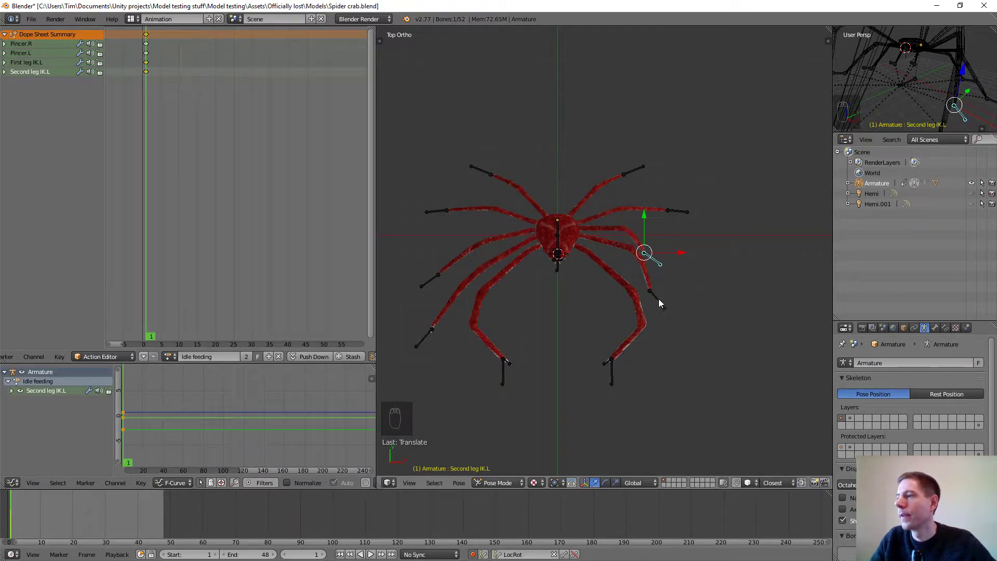
right_click(659, 301)
key("g")
left_click(652, 296)
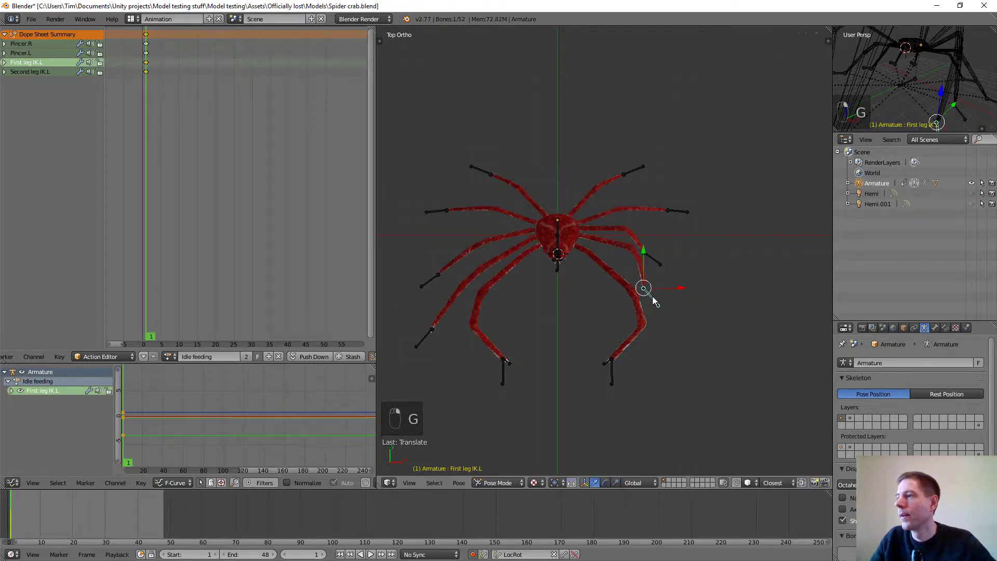
Step: Move the Third leg IK.L and Fourth leg IK.L bones inward toward the body on frame 1
right_click(680, 215)
key("g")
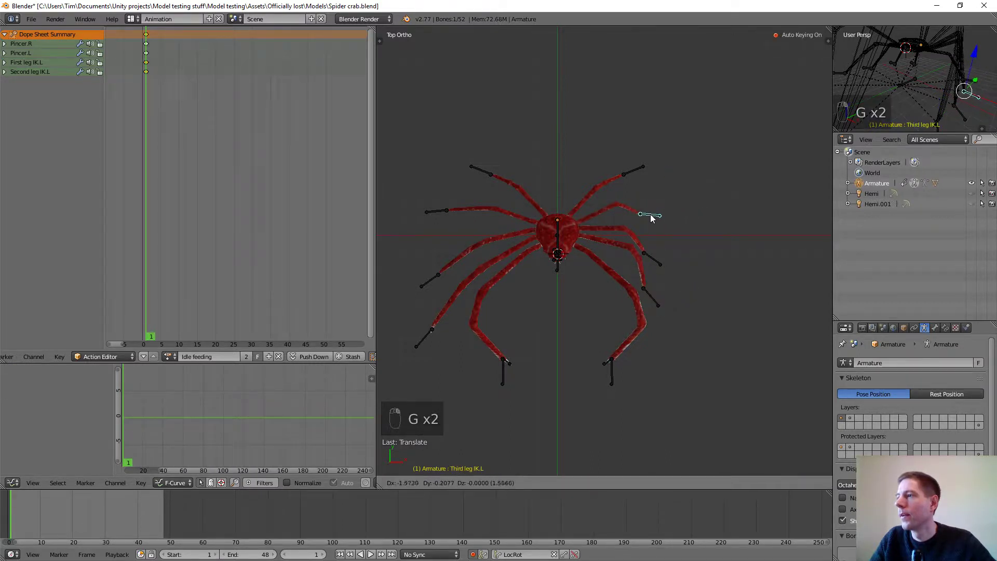
left_click(644, 217)
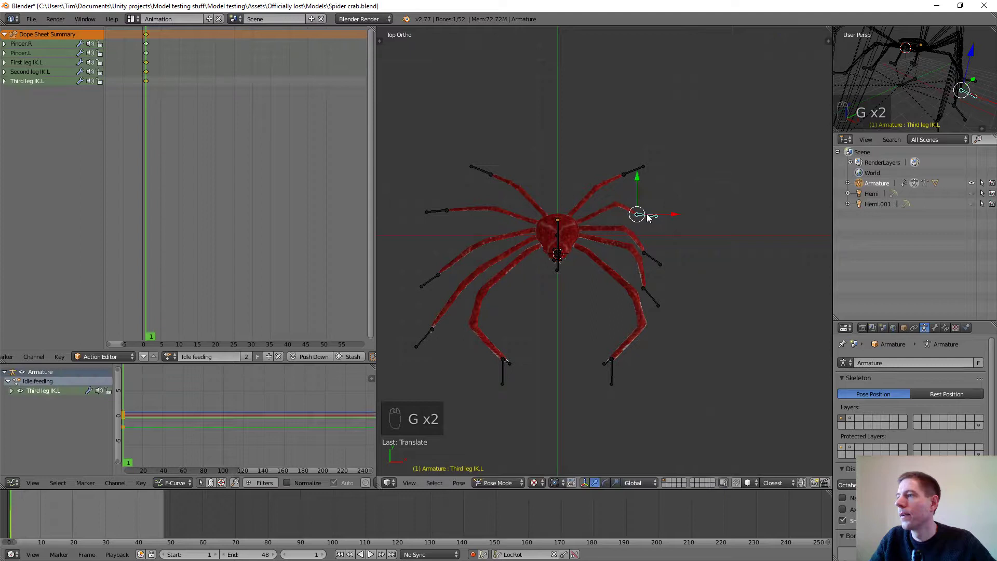
right_click(625, 176)
key("g")
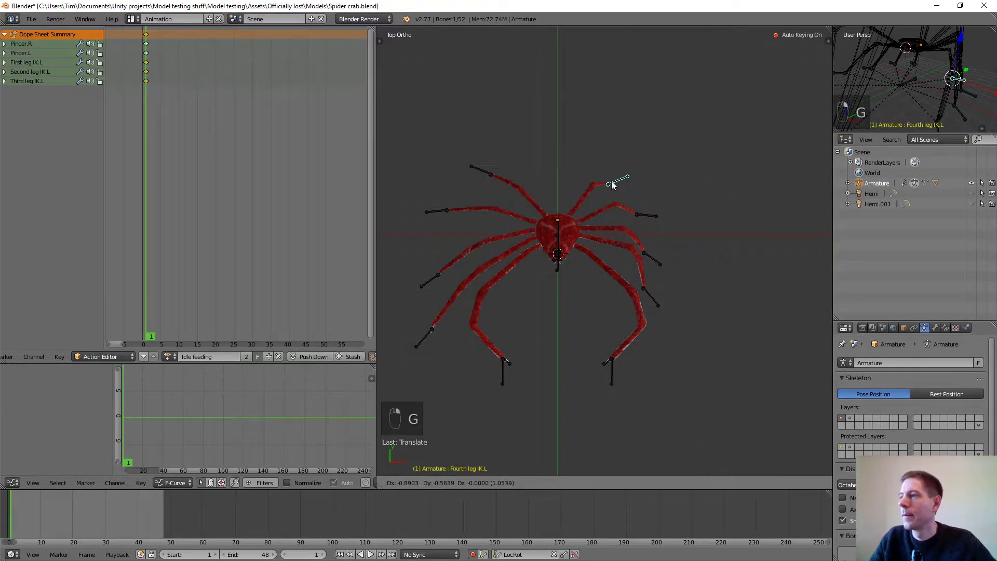
left_click(611, 185)
Step: Move the Fourth leg IK.R and Third leg IK.R bones inward on frame 1 to roughly mirror the left legs
right_click(486, 170)
key("g")
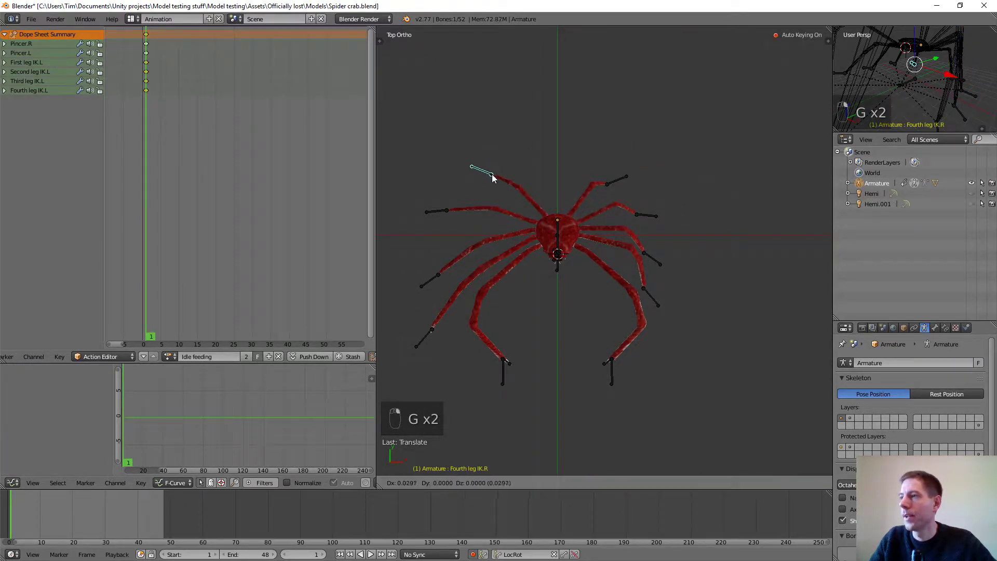
left_click(502, 181)
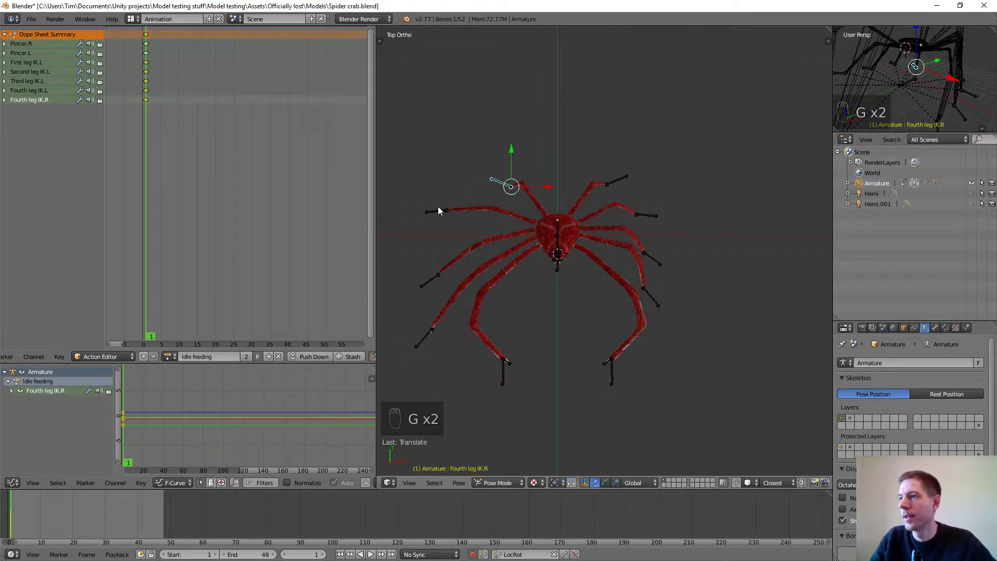
right_click(439, 211)
key("g")
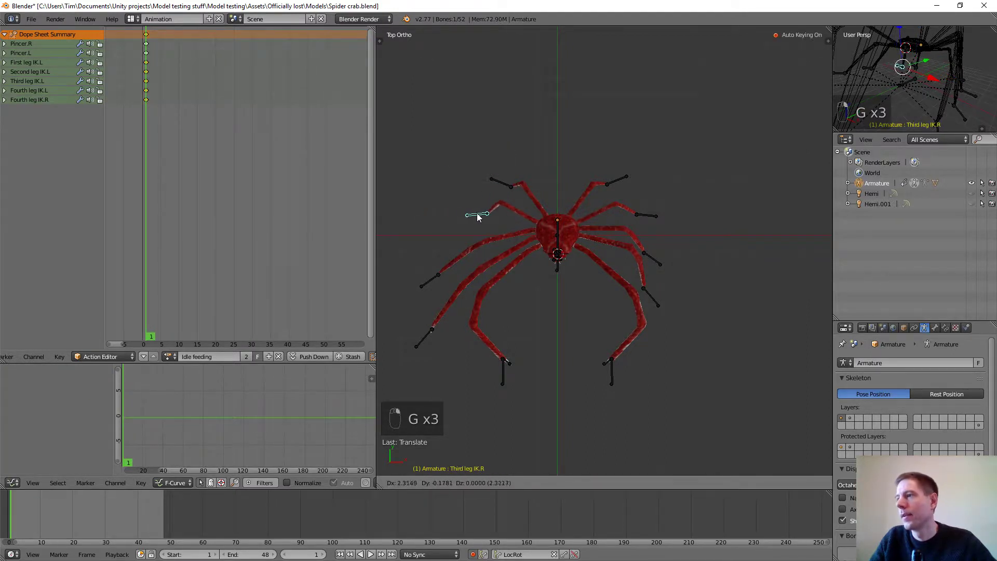
left_click(477, 214)
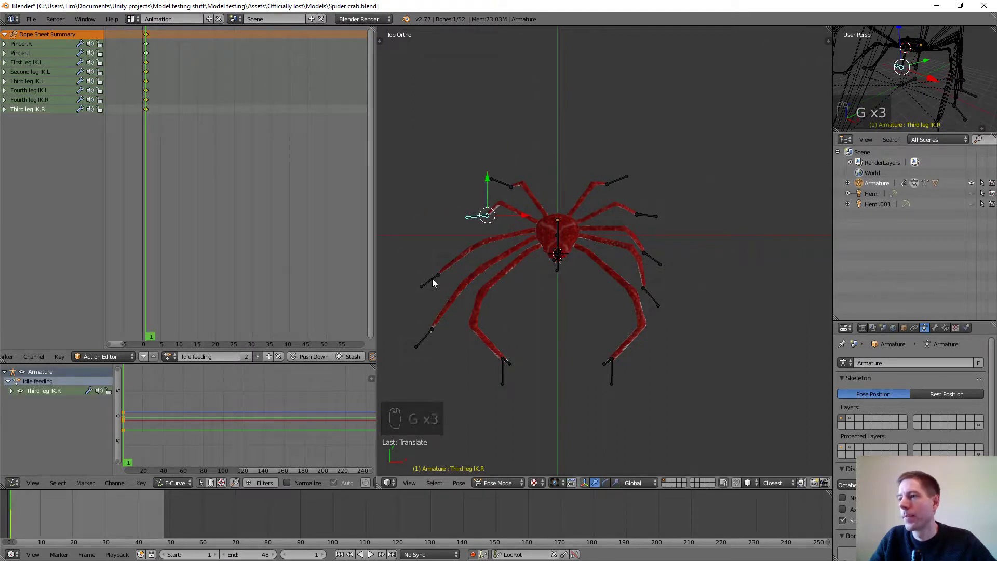
Step: Move the Second leg IK.R and First leg IK.R bones inward on frame 1 to roughly mirror the left legs
right_click(432, 279)
key("g")
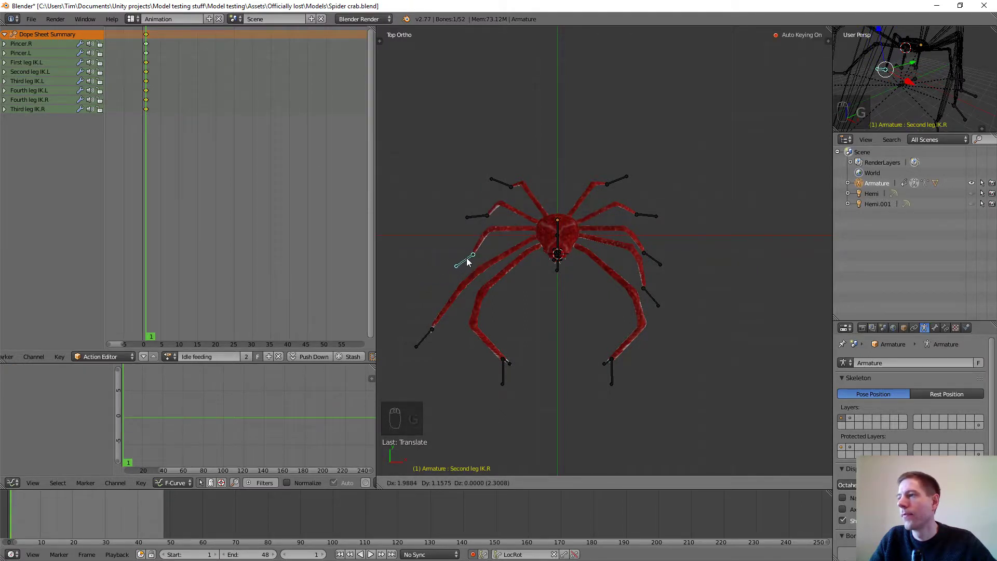
left_click(468, 261)
right_click(423, 342)
key("g")
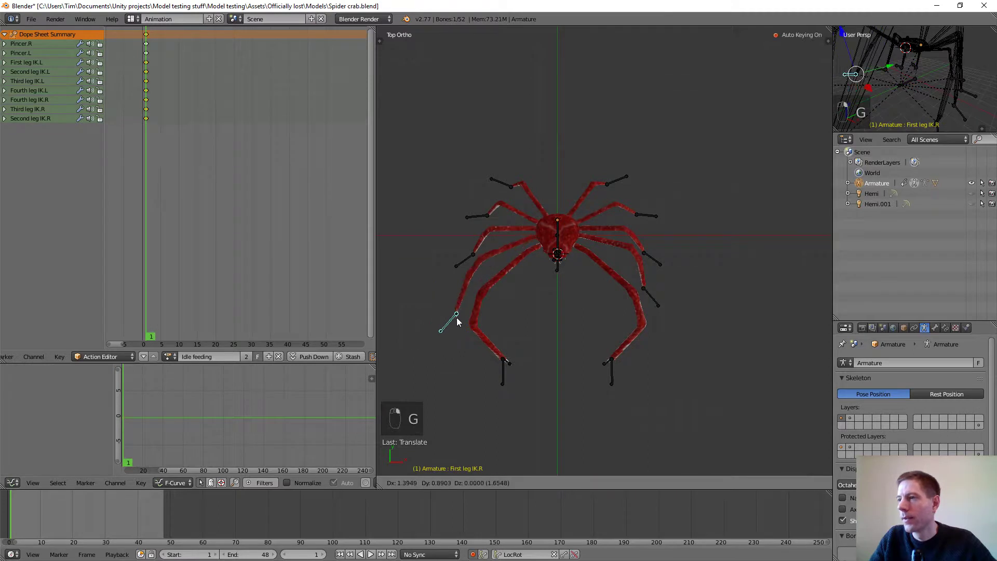
left_click(469, 306)
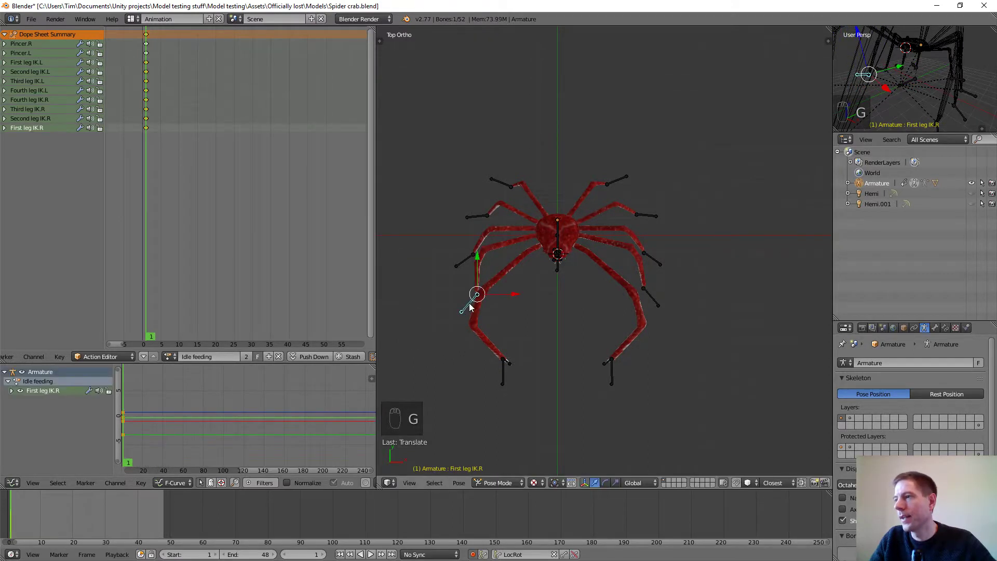
Step: Raise the Body bone slightly along the global Z axis on frame 1
scroll(606, 323, "down", 4)
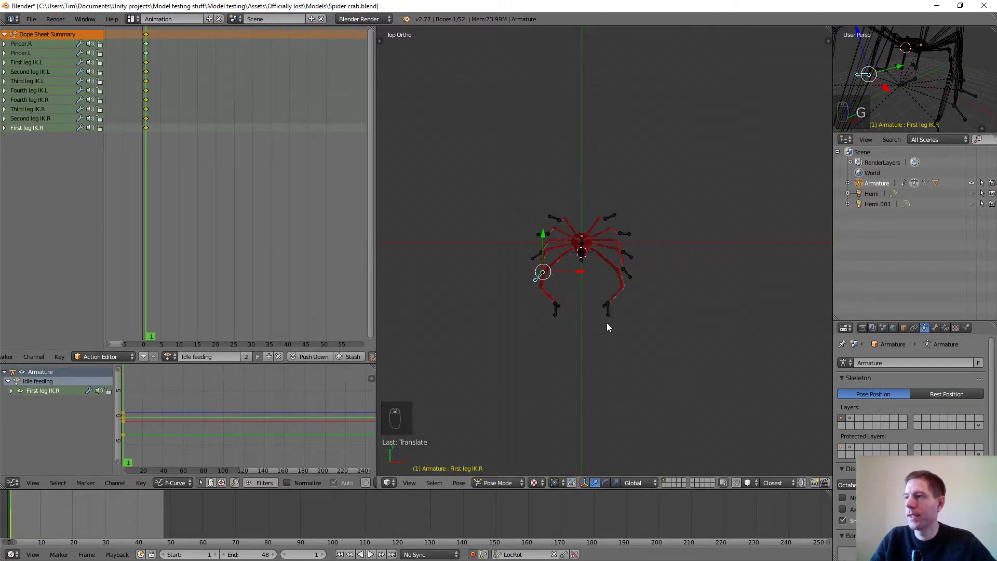
middle_click_drag(606, 323, 457, 334)
scroll(615, 243, "up", 5)
middle_click_drag(596, 186, 618, 198)
right_click(605, 163)
left_click_drag(552, 149, 555, 135)
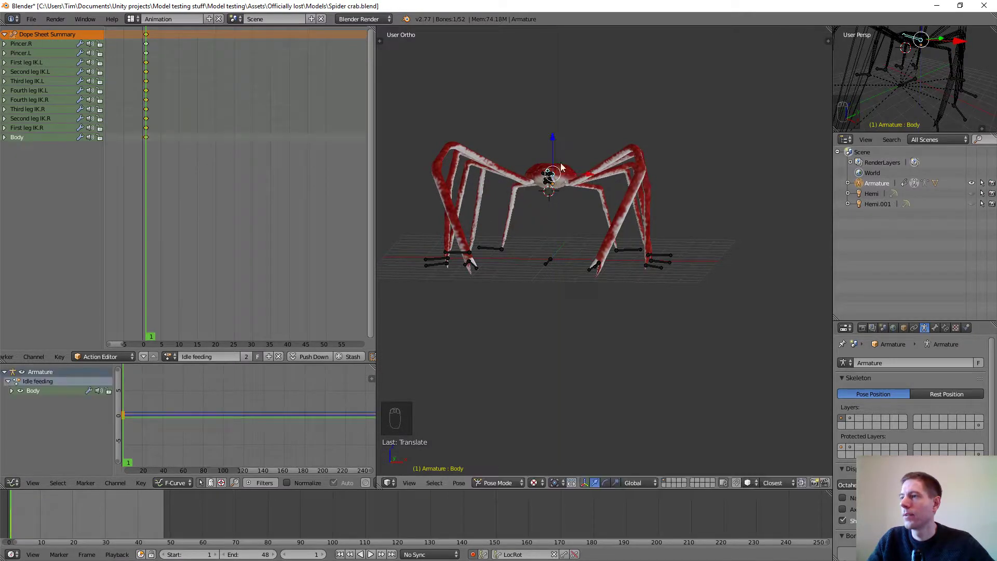
scroll(567, 202, "up", 3)
middle_click_drag(567, 202, 434, 188)
scroll(535, 189, "down", 3)
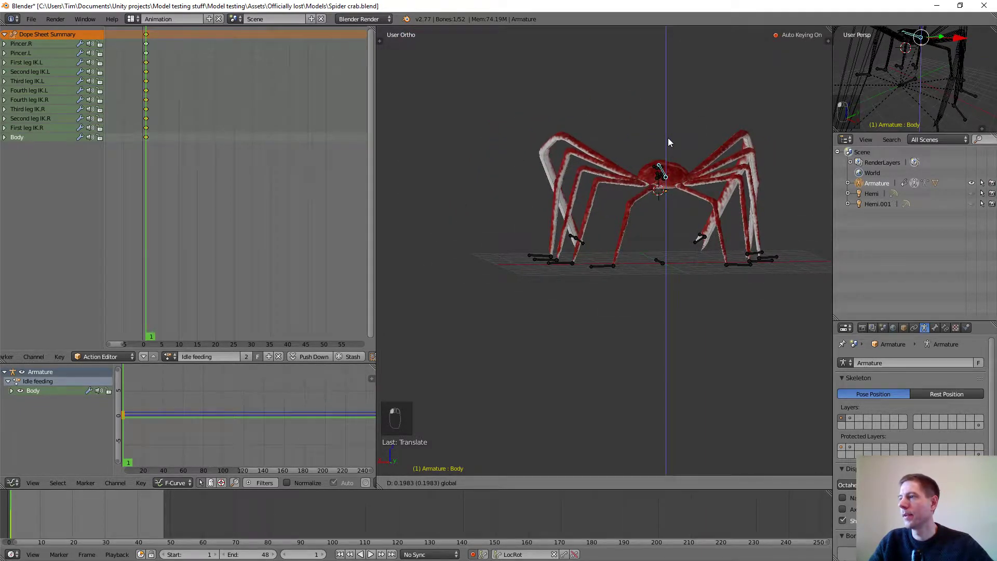
middle_click_drag(647, 152, 553, 245)
scroll(553, 241, "down", 4)
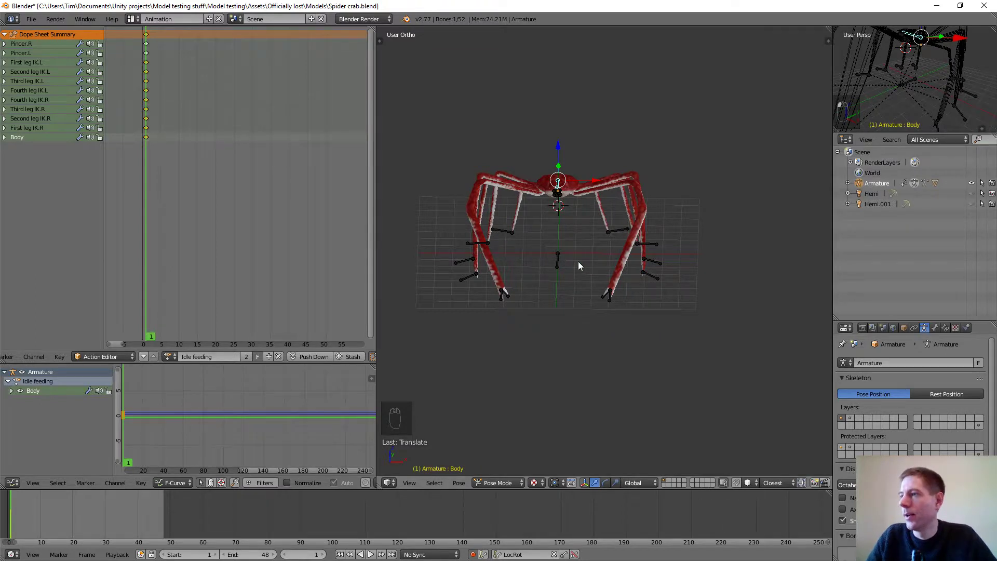
middle_click_drag(573, 245, 491, 226)
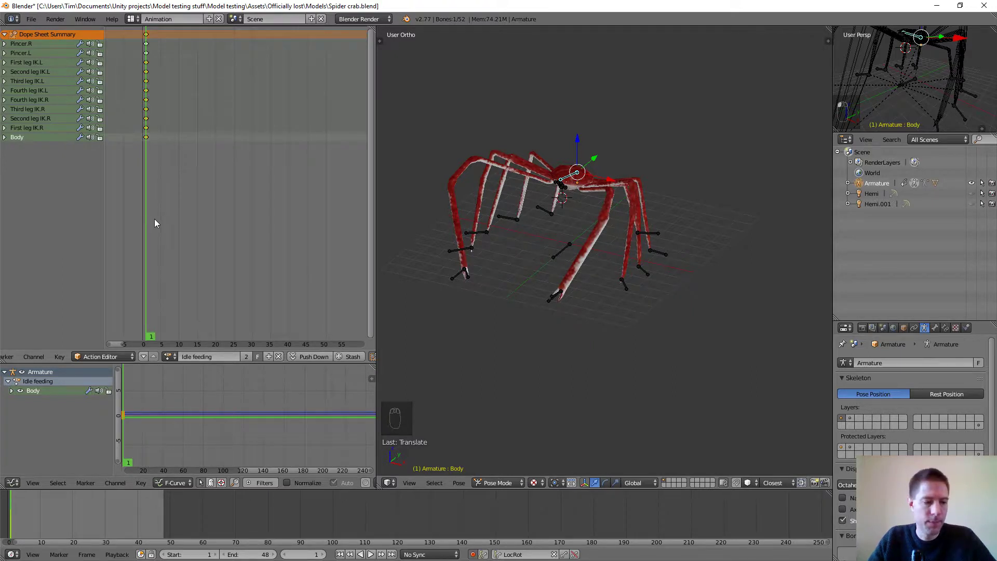
Step: Duplicate all frame 1 keyframes of the Idle feeding action to frame 240
scroll(176, 213, "down", 3)
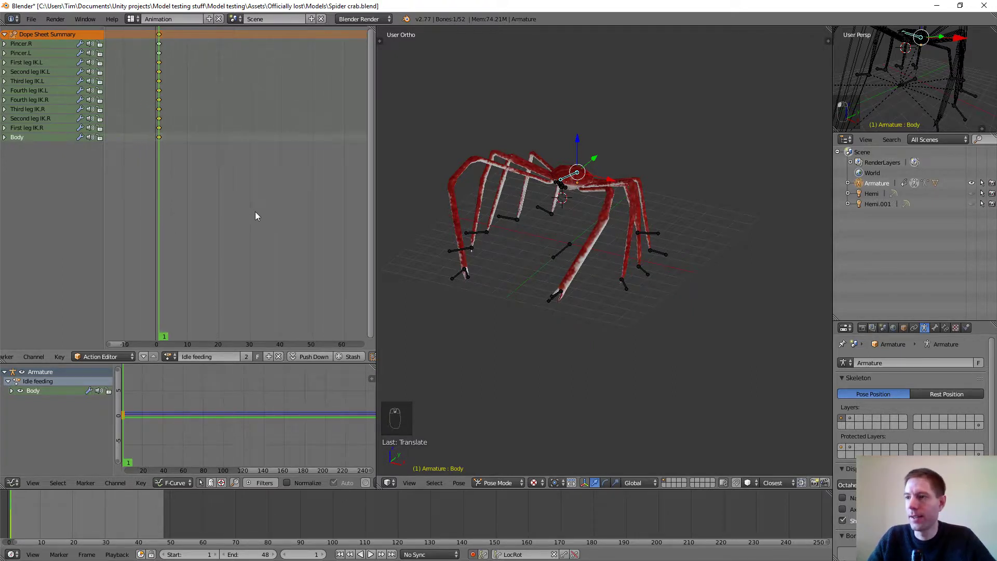
scroll(255, 212, "down", 9)
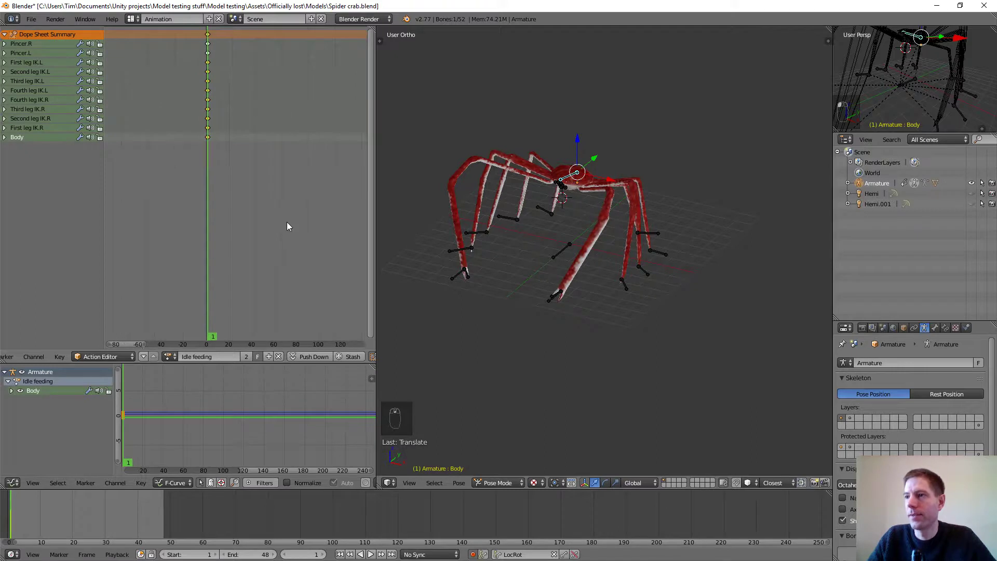
middle_click_drag(270, 224, 191, 242)
scroll(253, 222, "down", 5)
scroll(291, 216, "up", 3)
left_click_drag(207, 250, 347, 276)
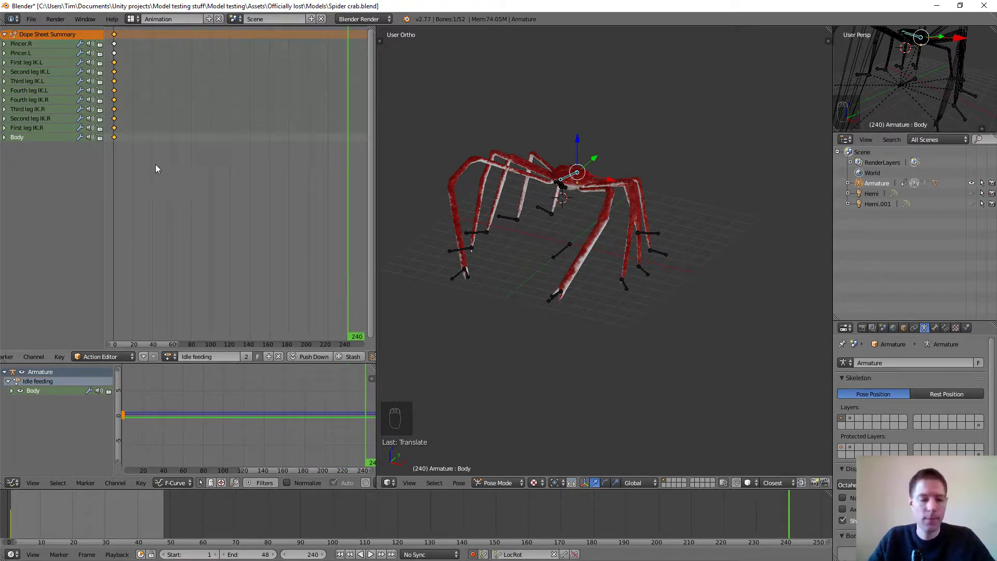
key("a")
key("a")
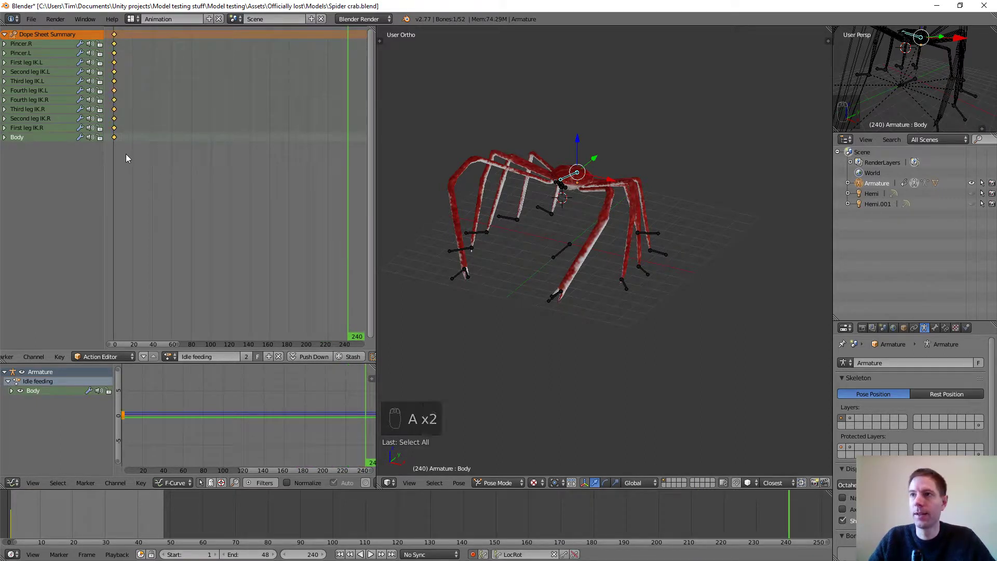
key("shift+d")
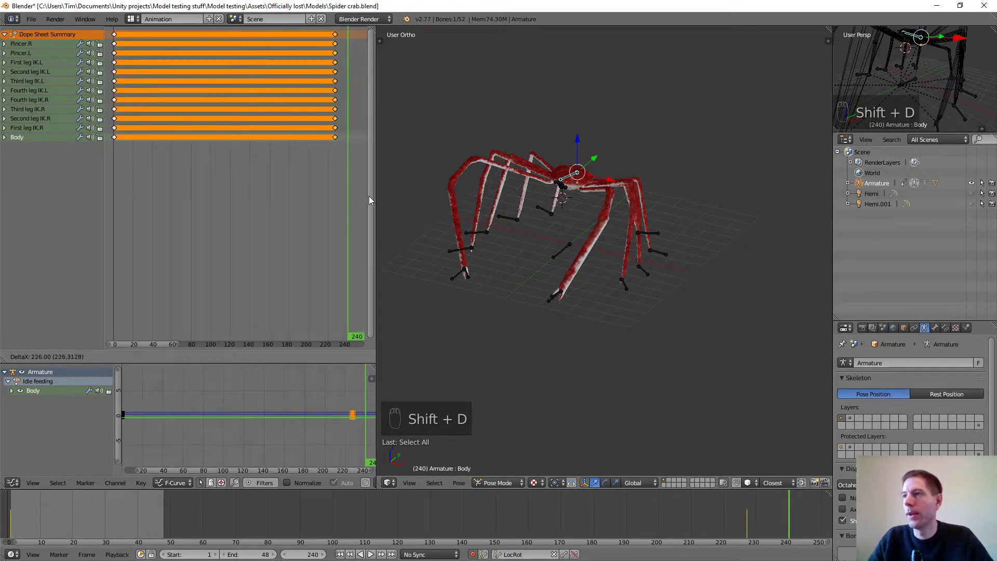
left_click(110, 197)
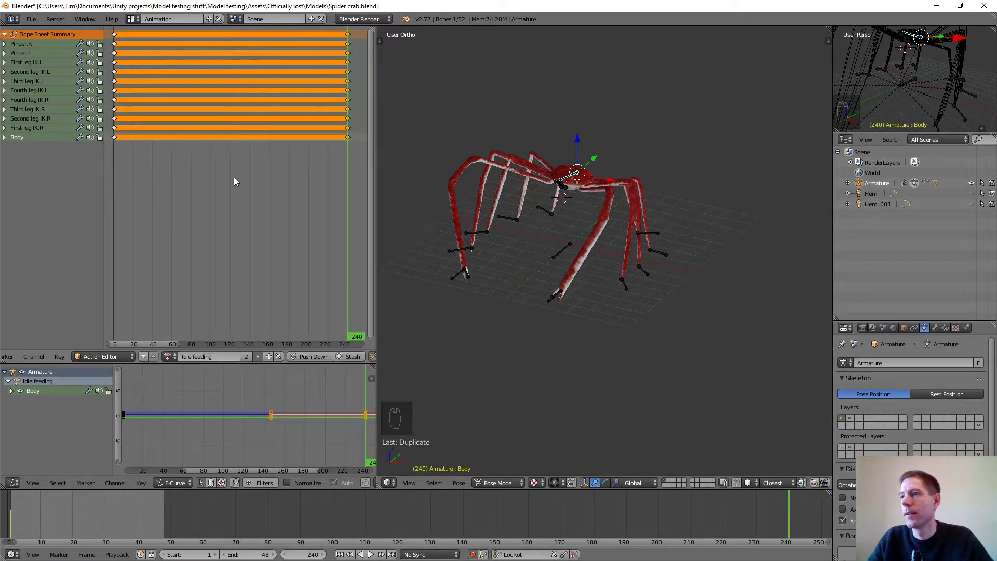
Step: Set the animation's end frame to 240
scroll(318, 148, "up", 2)
key("Home")
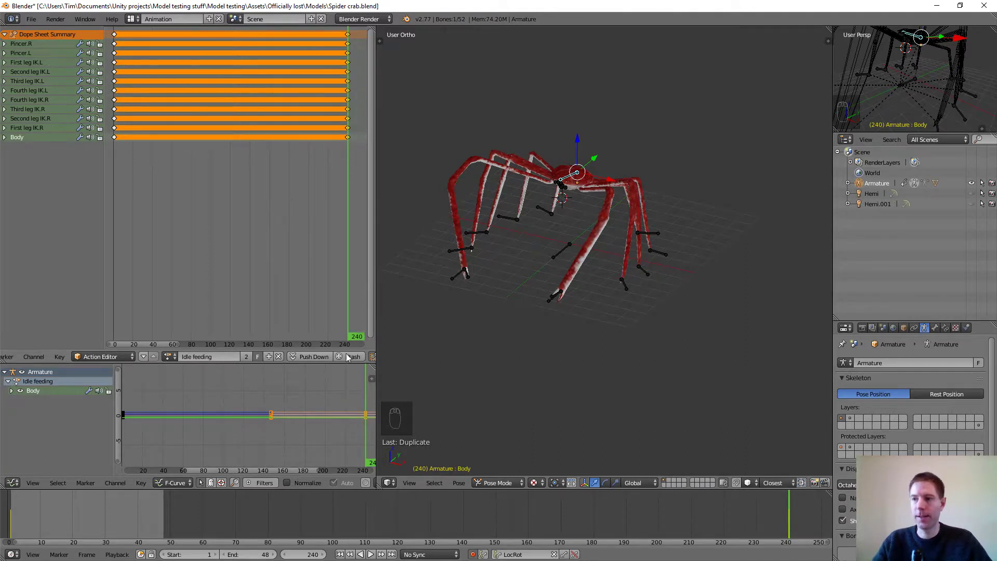
left_click(262, 557)
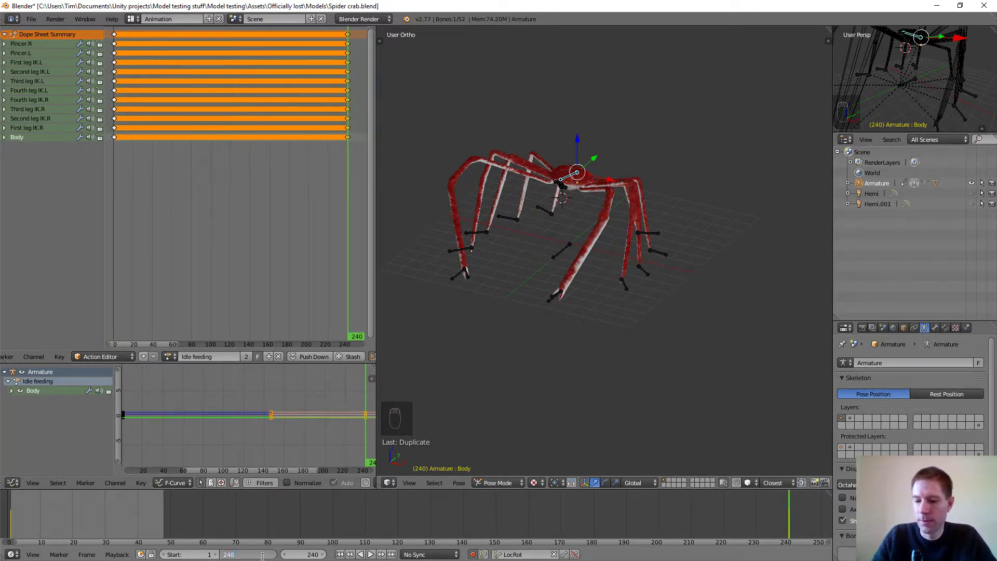
type("240")
key("Return")
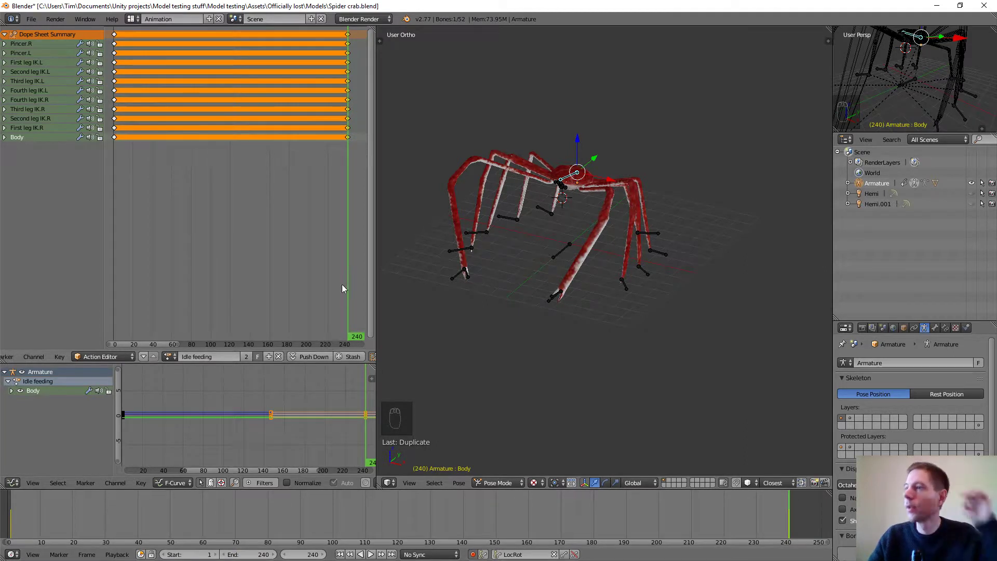
left_click_drag(325, 246, 168, 256)
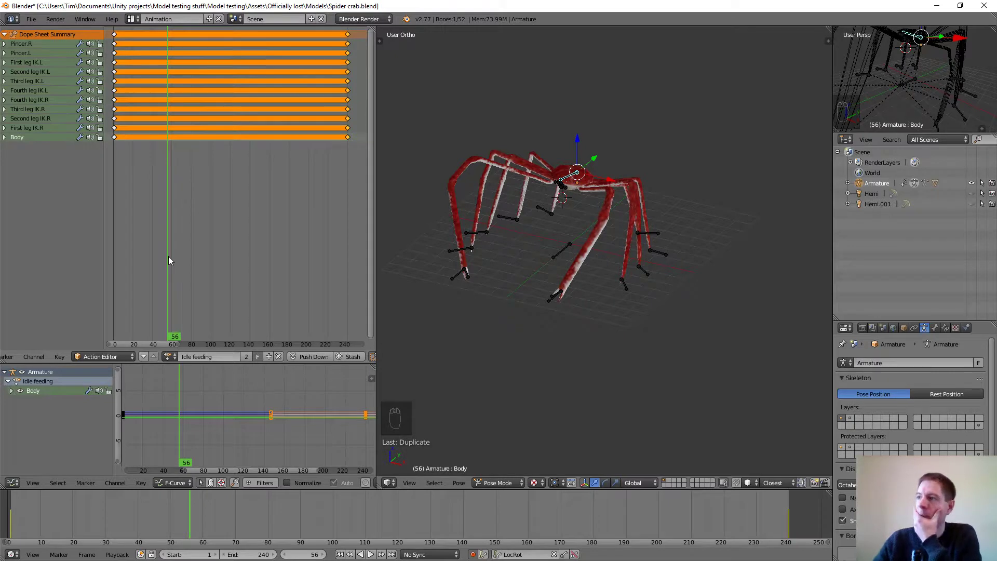
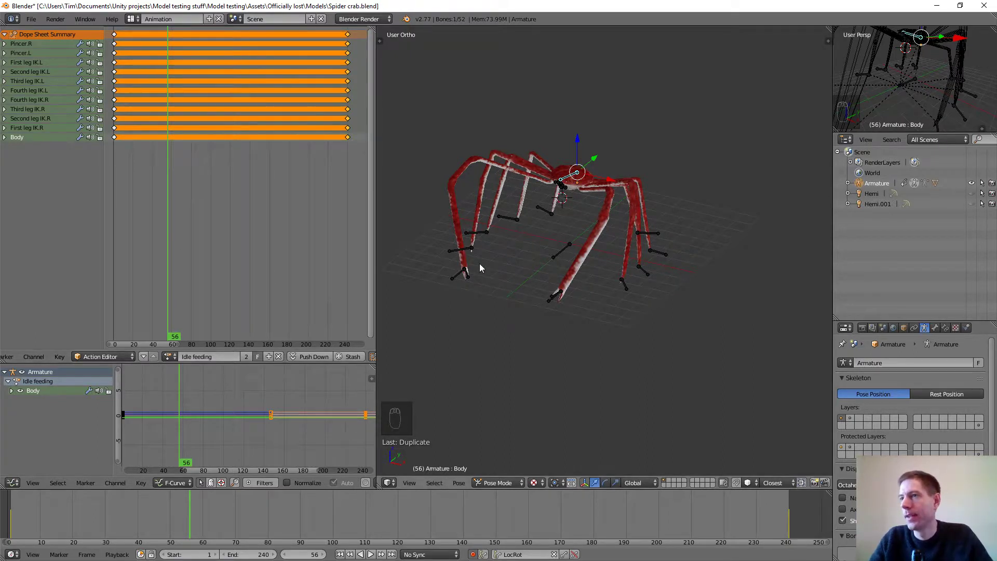
scroll(476, 267, "up", 1)
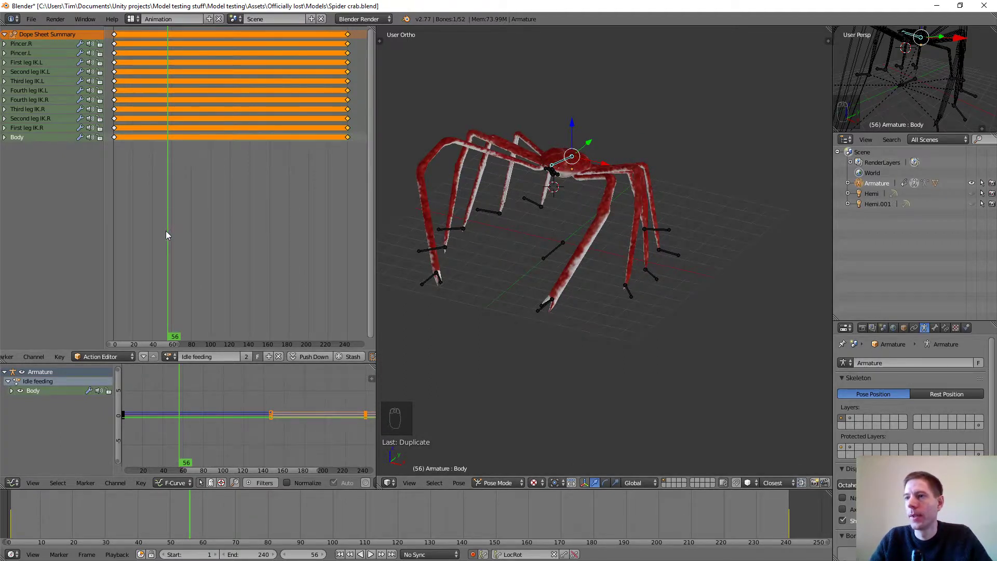
key("shift+alt+a")
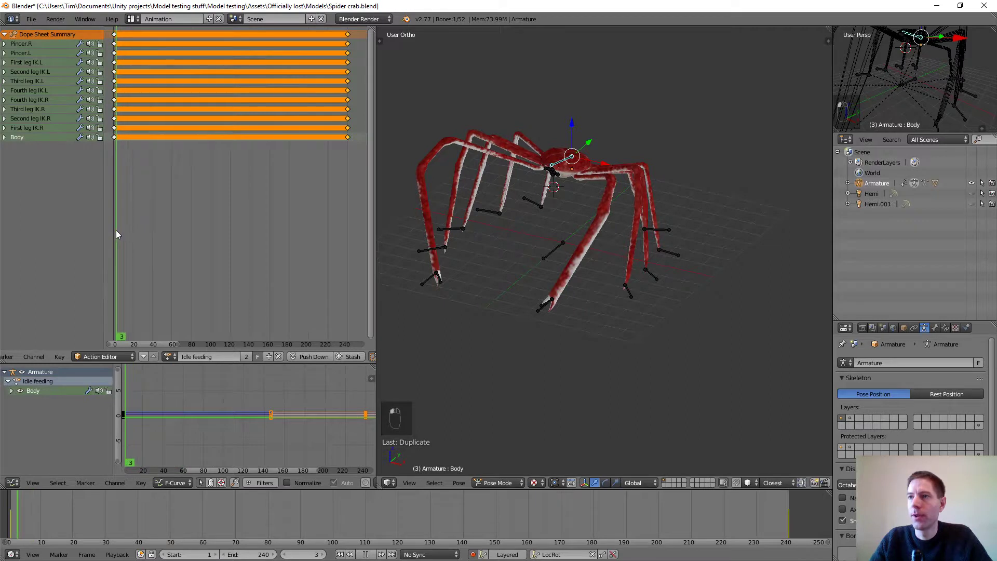
key("alt+a")
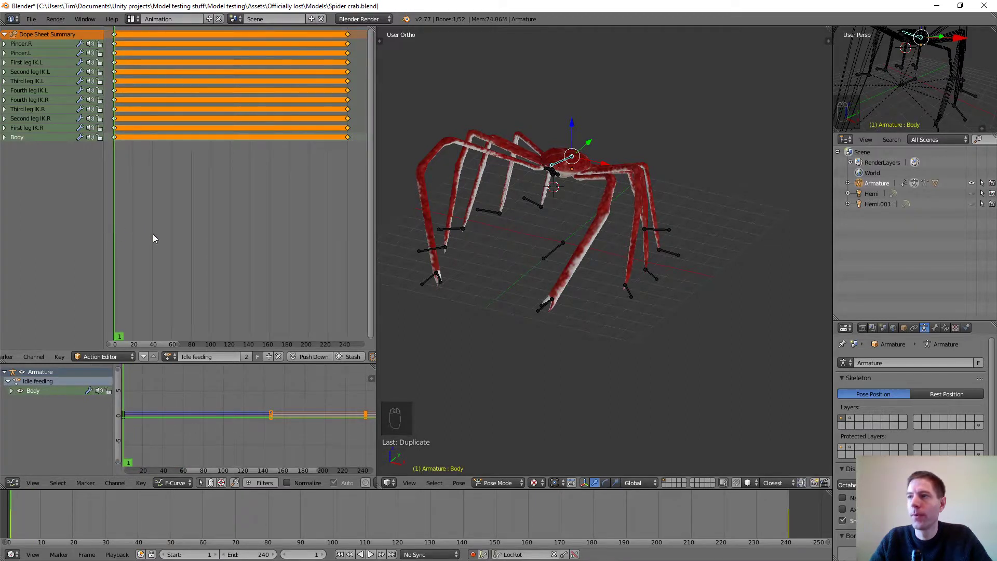
middle_click_drag(478, 248, 519, 280)
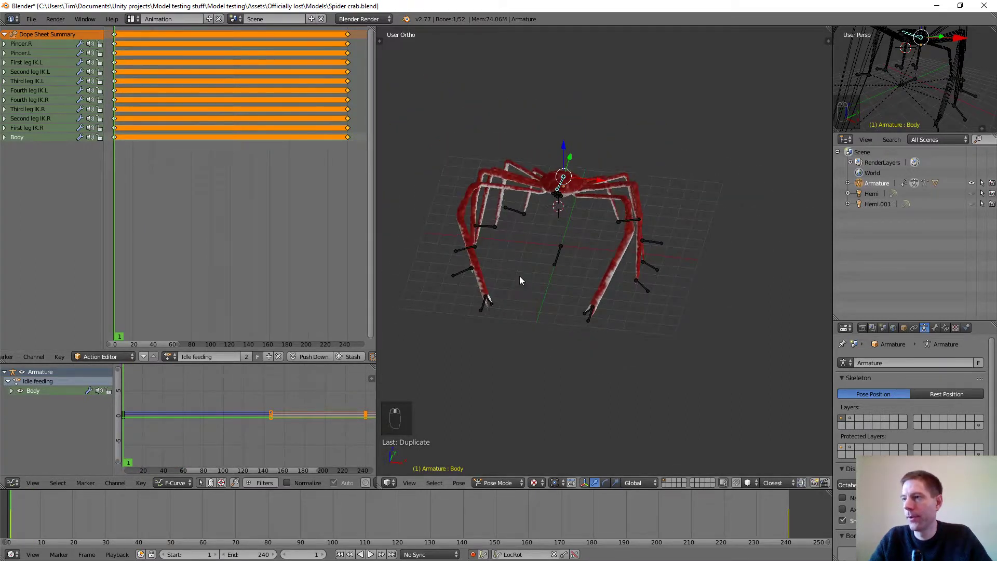
scroll(519, 280, "up", 2)
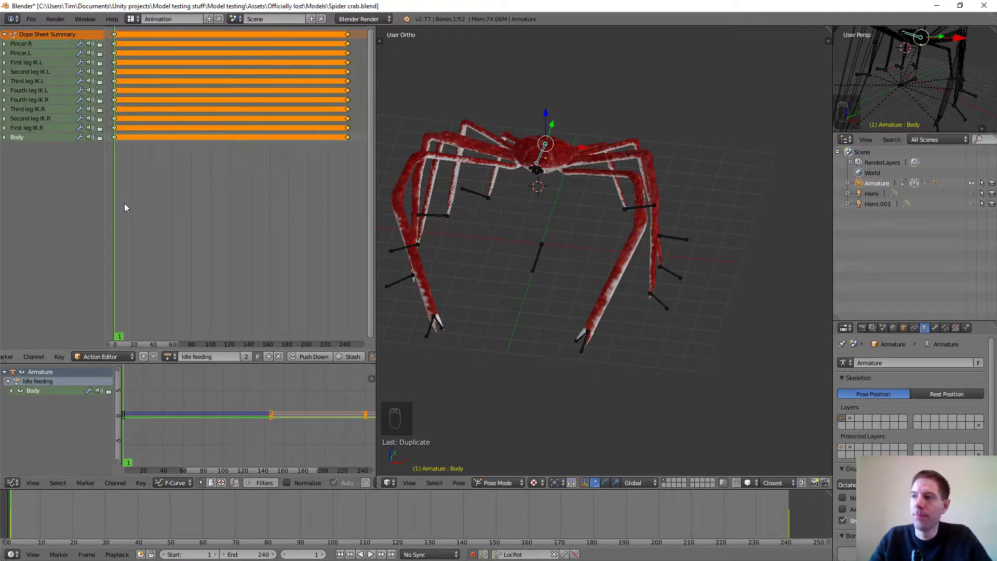
Step: Try raising the Claw arm IK.R bone from the ground toward the crab's mouth on frame 24
left_click_drag(124, 208, 139, 207)
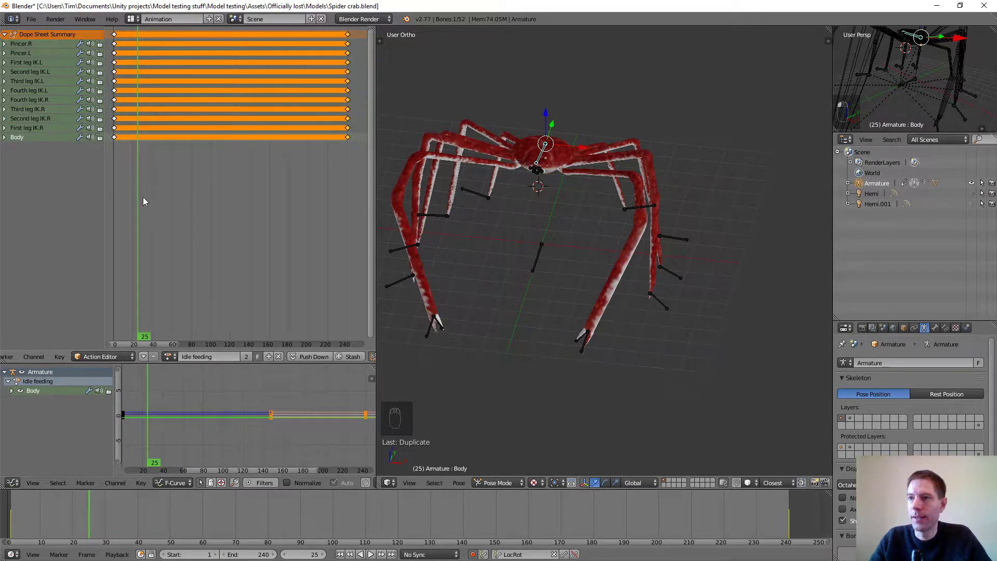
key("alt+a")
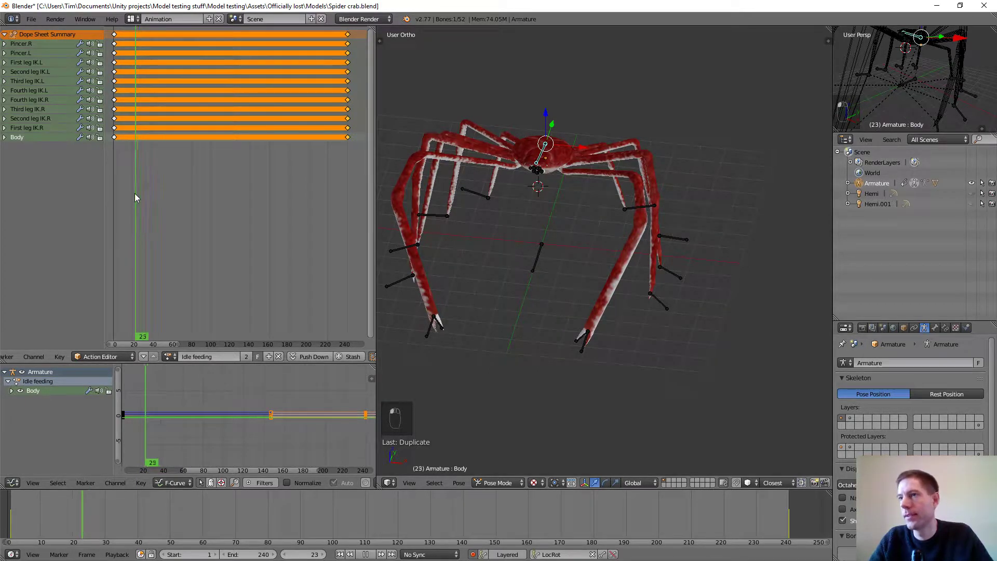
left_click_drag(138, 194, 136, 195)
key("alt+a")
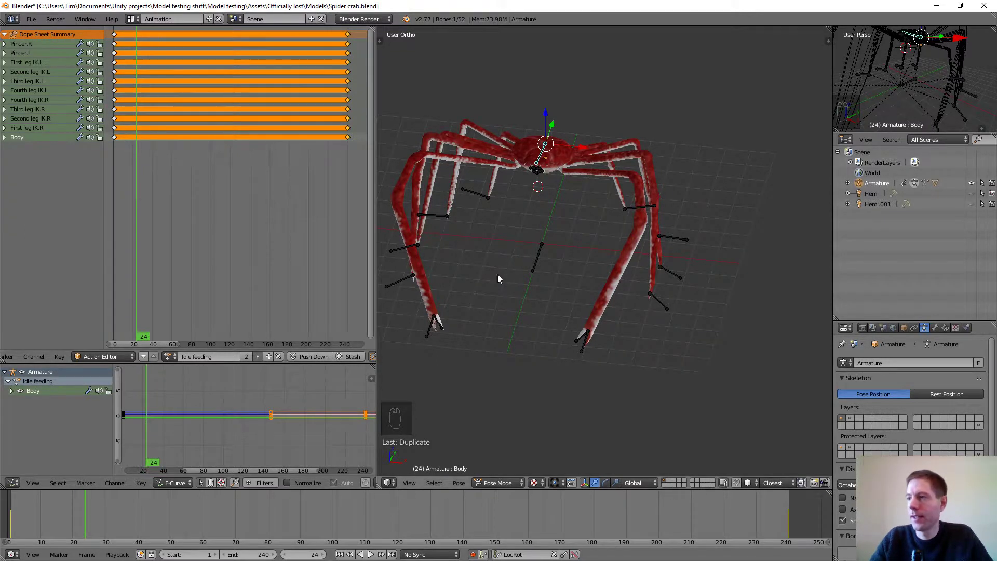
right_click(434, 318)
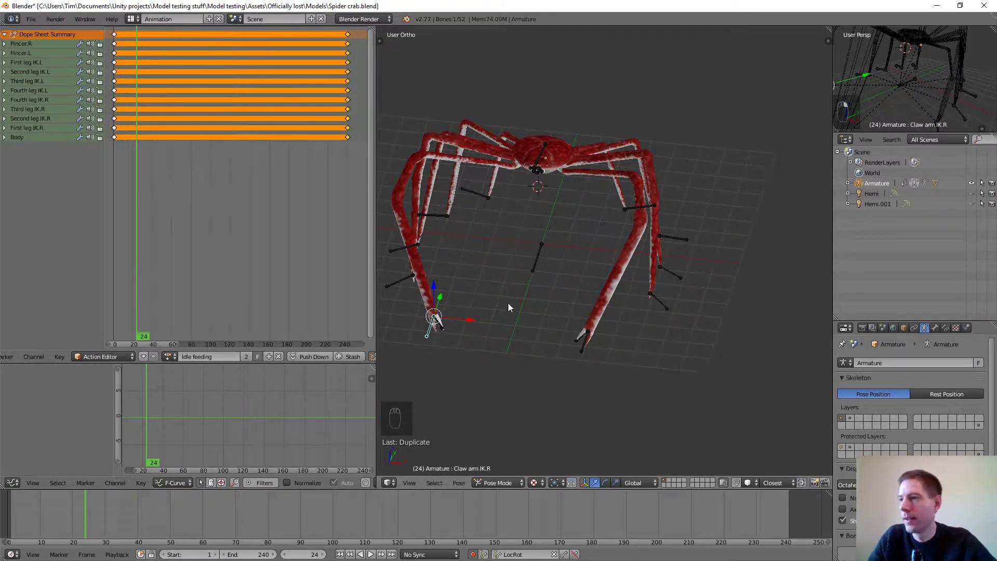
key("g")
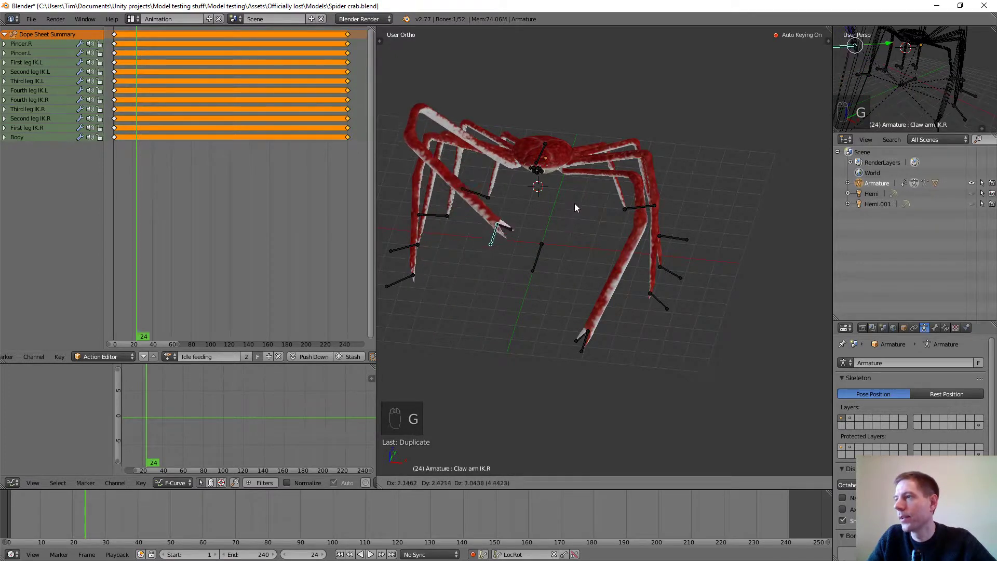
left_click(591, 176)
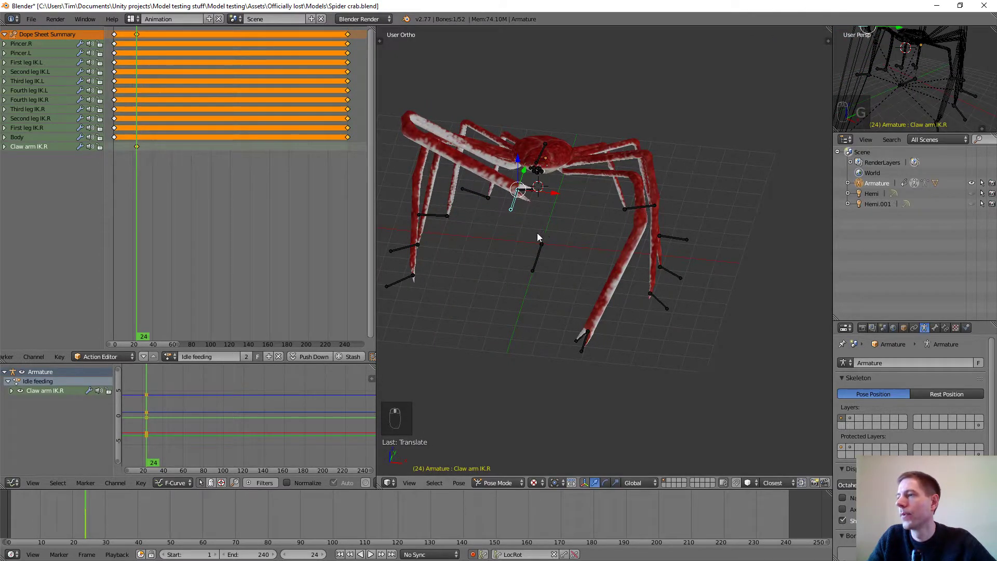
Step: Try shifting the Claw arm IK.R bone along the global Y axis until the claw reaches the mouth on frame 24
middle_click_drag(536, 233, 489, 227)
key("g")
key("y")
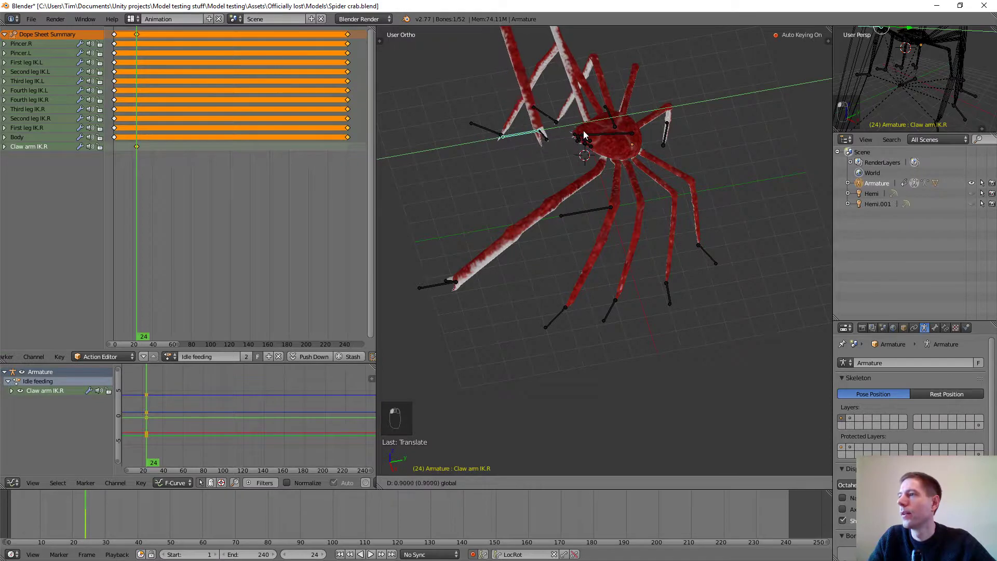
left_click_drag(584, 135, 608, 132)
scroll(597, 151, "down", 3)
middle_click_drag(504, 213, 580, 248)
scroll(578, 217, "up", 3)
scroll(572, 215, "up", 3)
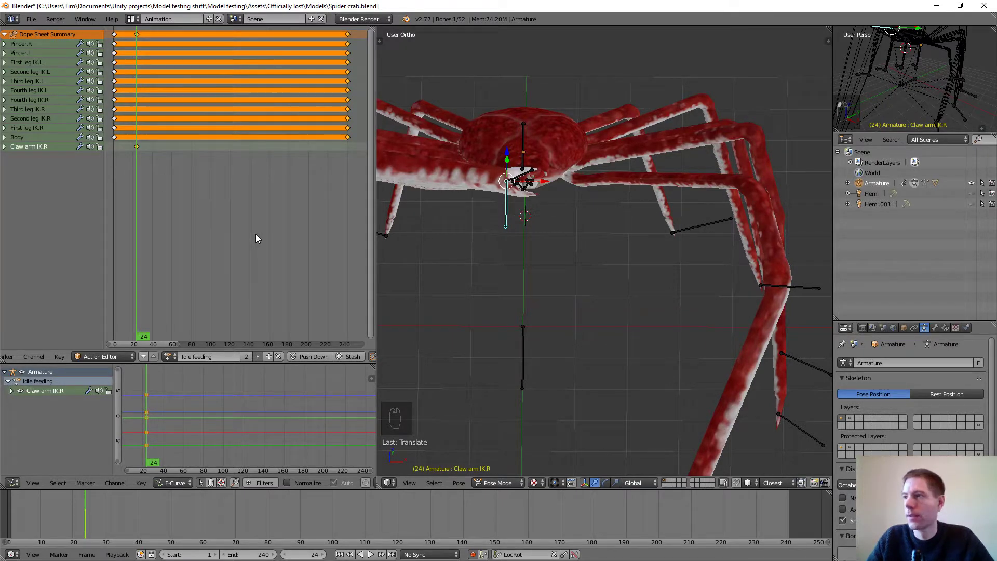
Step: Undo both Claw arm IK.R moves made on frame 24
key("ctrl+z")
key("ctrl+z")
scroll(469, 216, "down", 2)
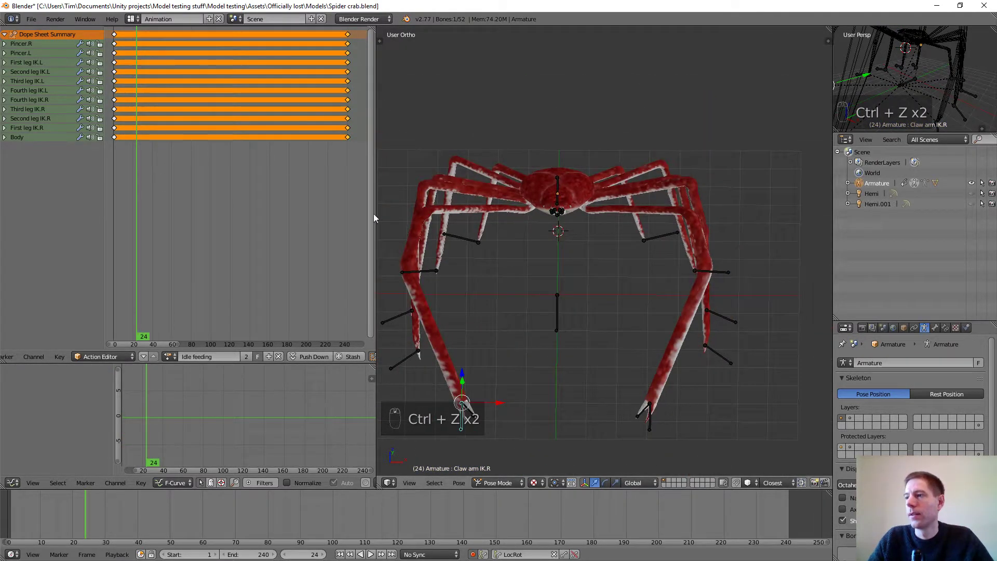
Step: Insert LocRot keyframes for the Claw arm IK.R and Claw arm IK.L bones and shift those keyframes to frame 1
right_click(640, 418, "shift")
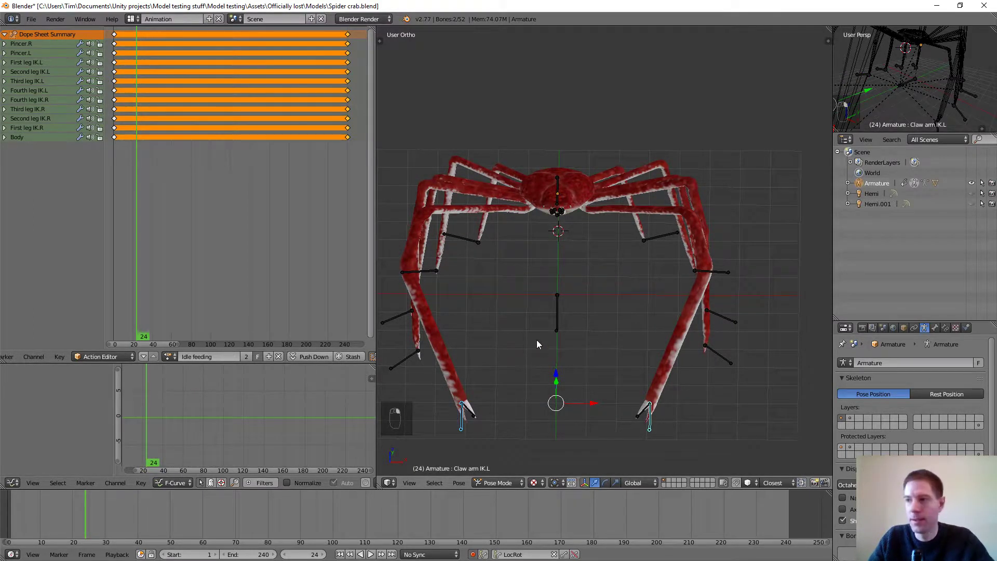
key("i")
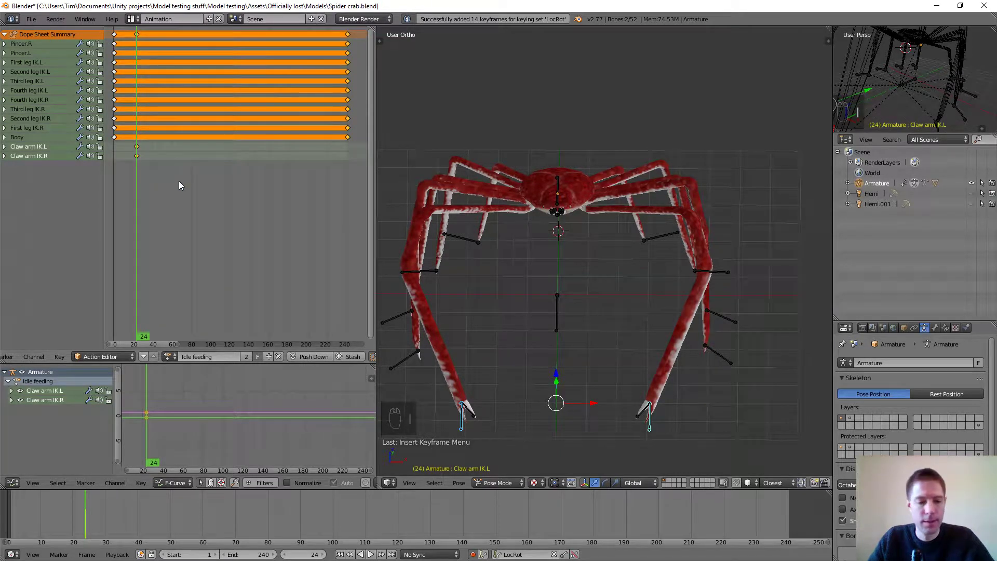
key("a")
right_click(136, 156)
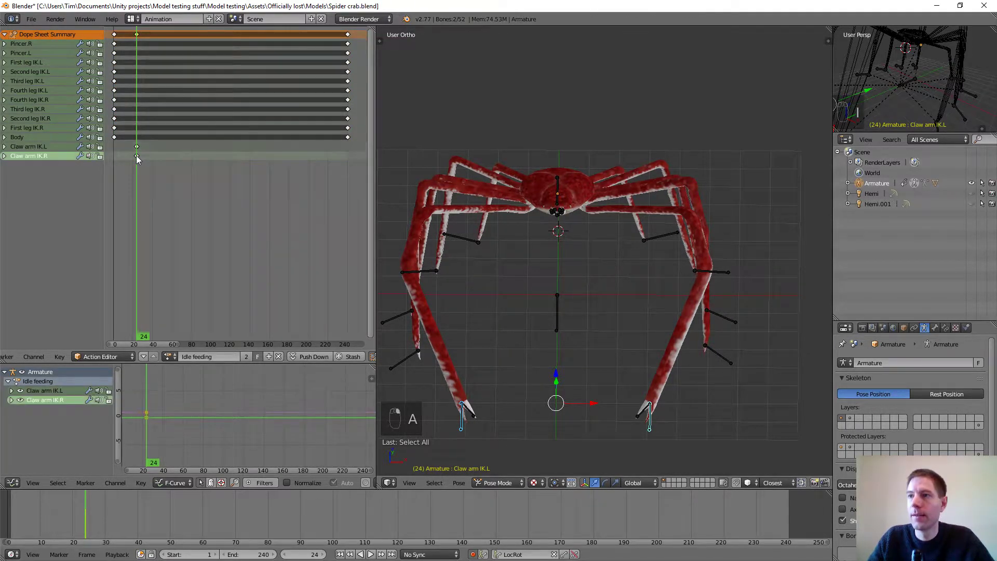
key("g")
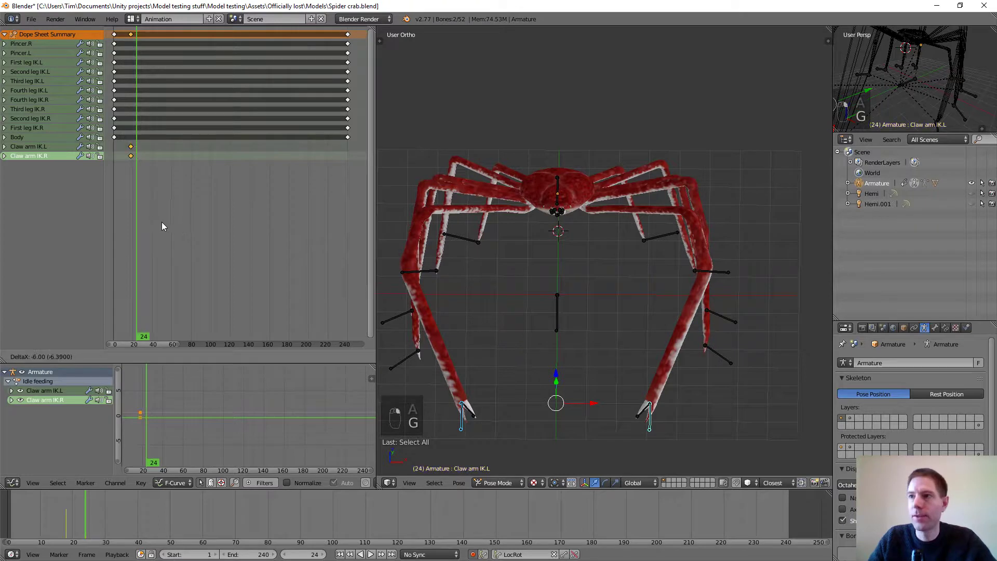
left_click(157, 221)
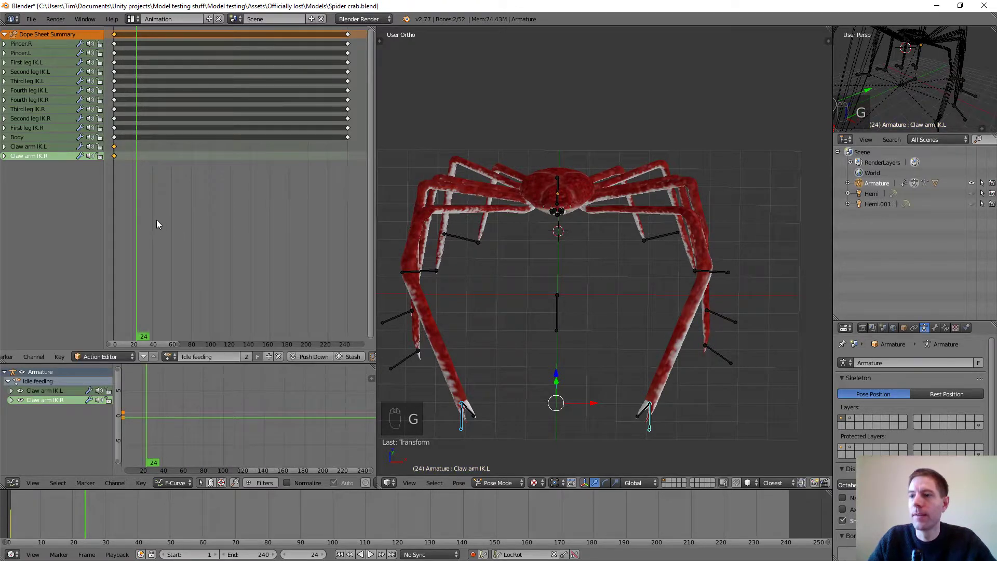
Step: Duplicate the frame 1 keyframes of both claw arm IK bones to frame 240, aligned with the other bones' end keyframes
scroll(130, 196, "up", 7)
middle_click_drag(141, 193, 295, 197)
left_click_drag(202, 193, 180, 192)
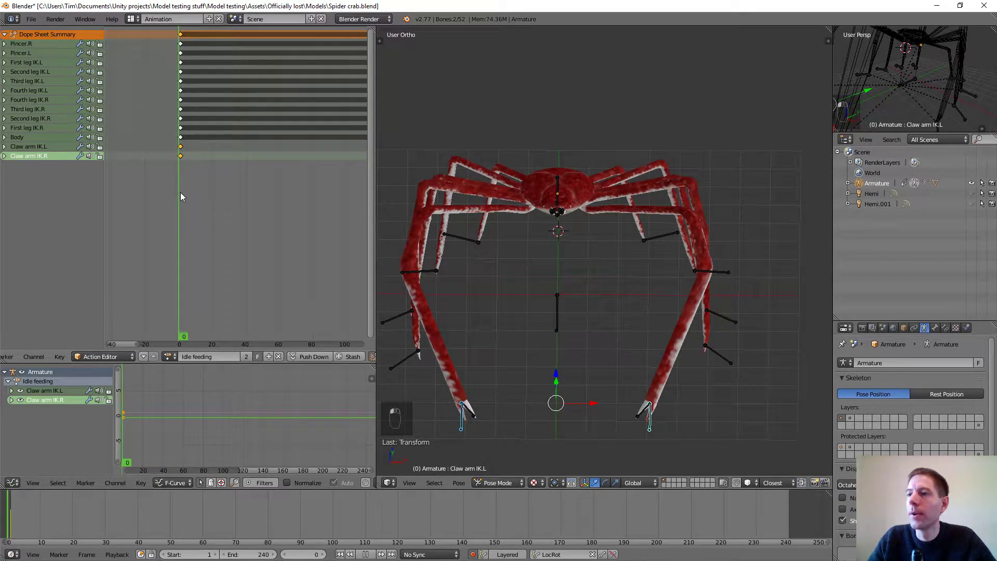
scroll(239, 189, "down", 1)
scroll(240, 190, "down", 2)
middle_click_drag(302, 213, 243, 211)
scroll(254, 208, "down", 1)
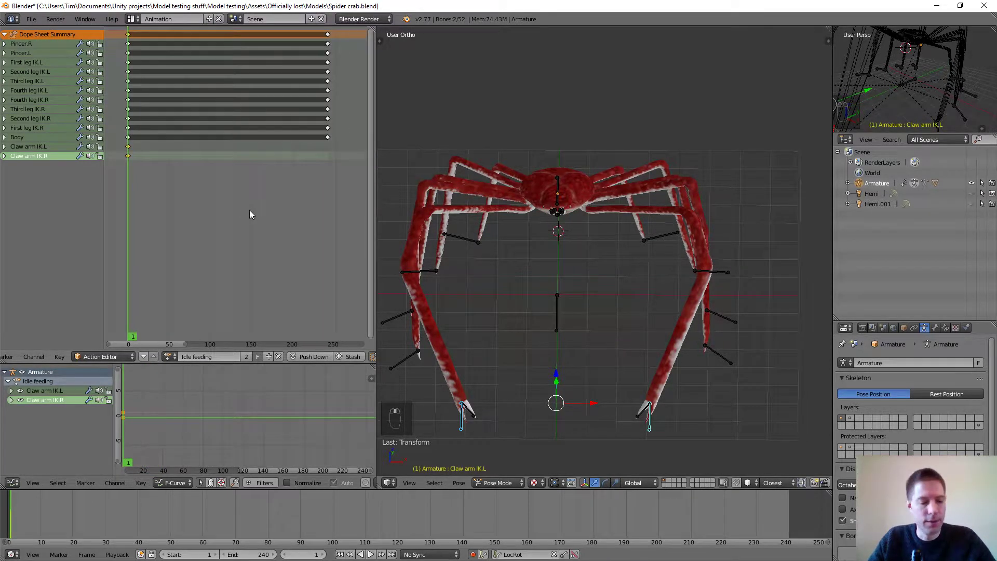
key("shift+d")
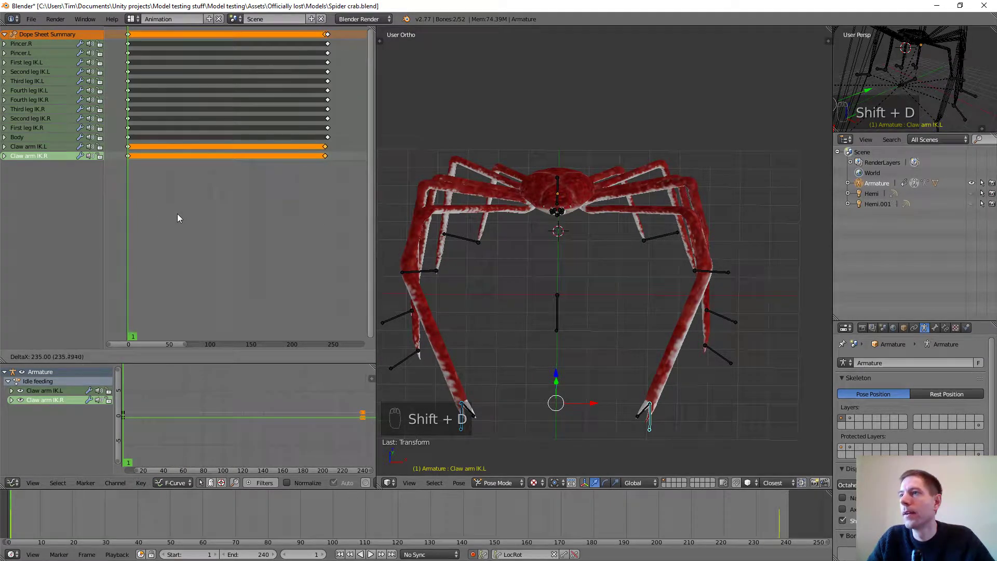
left_click(179, 213)
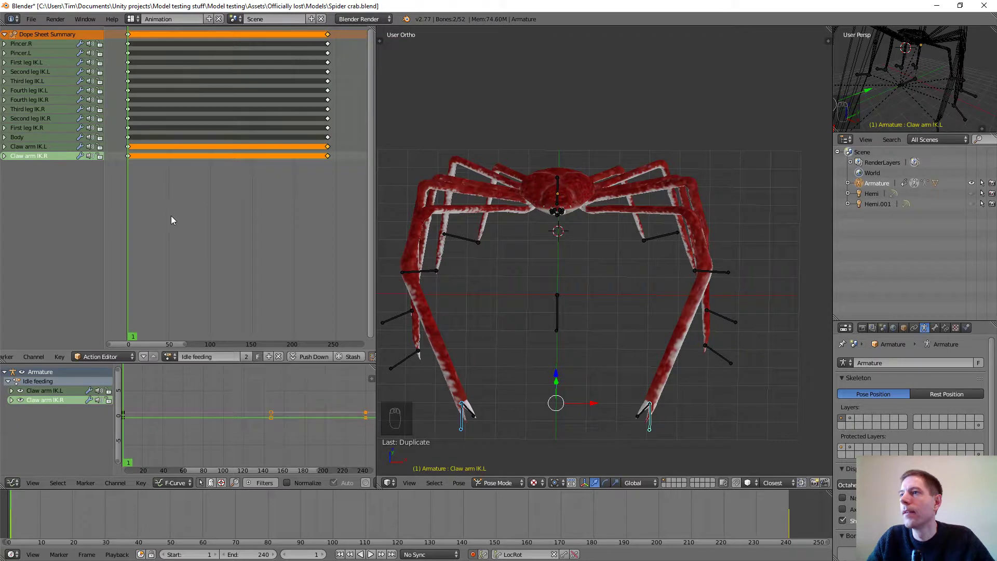
scroll(310, 148, "up", 3)
scroll(316, 170, "down", 4, "ctrl")
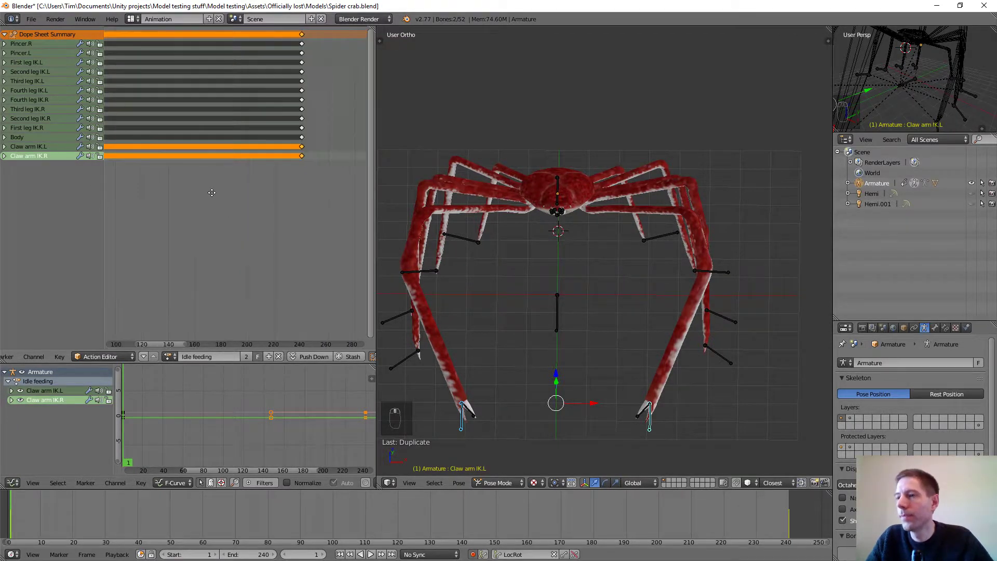
scroll(274, 178, "up", 5)
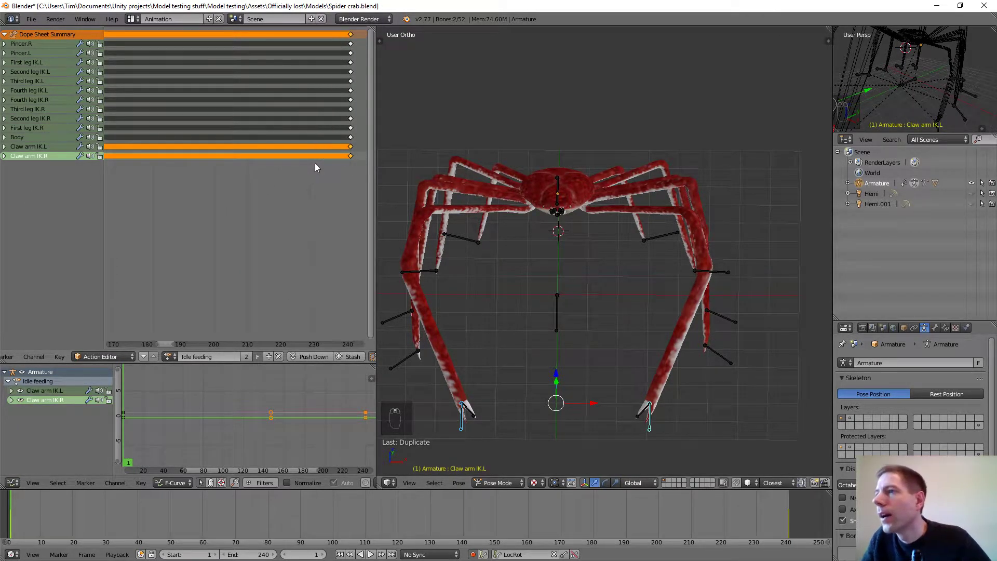
scroll(315, 167, "down", 6)
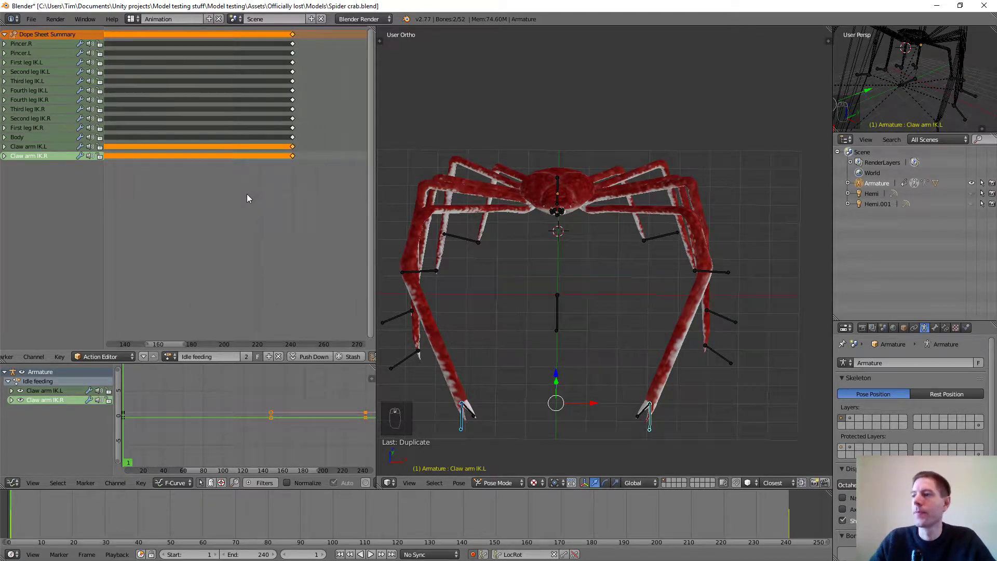
scroll(229, 200, "down", 5)
Step: Move the Claw arm IK.R bone up and inward from the ground toward the crab's mouth on frame 1
middle_click_drag(212, 221, 256, 233)
scroll(476, 413, "up", 1)
right_click(434, 446)
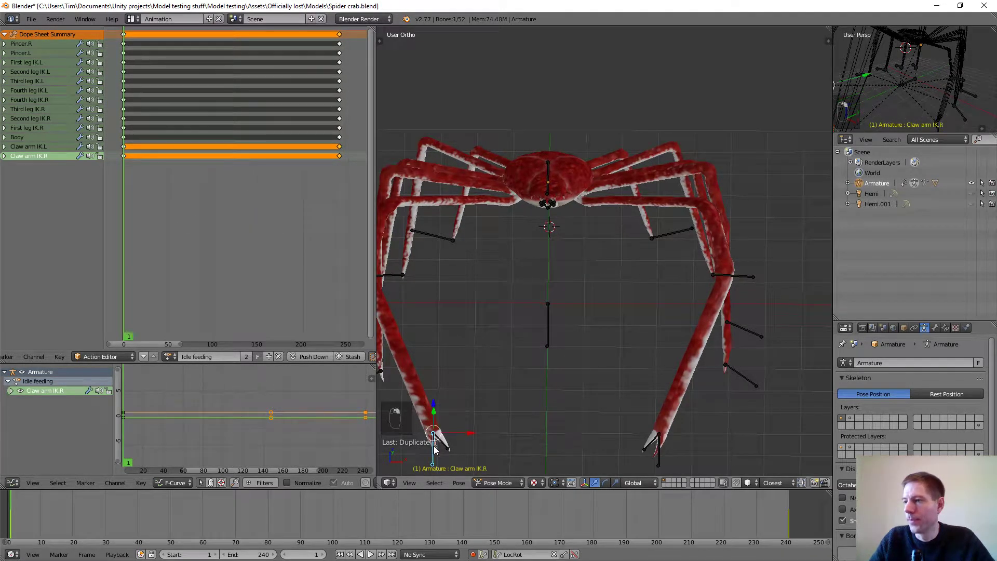
key("g")
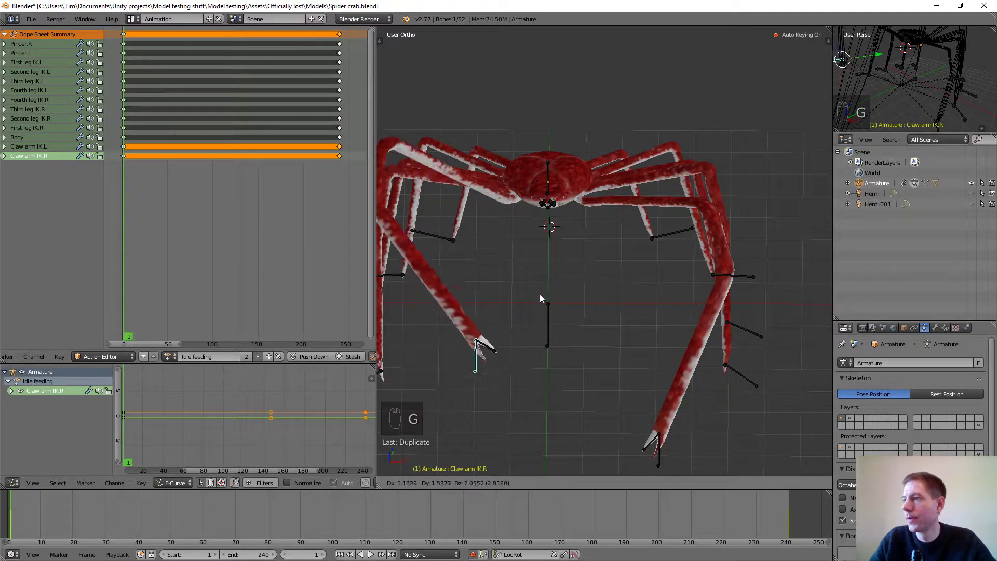
left_click(557, 233)
middle_click_drag(540, 272, 487, 245)
scroll(555, 245, "down", 3)
scroll(564, 257, "up", 5)
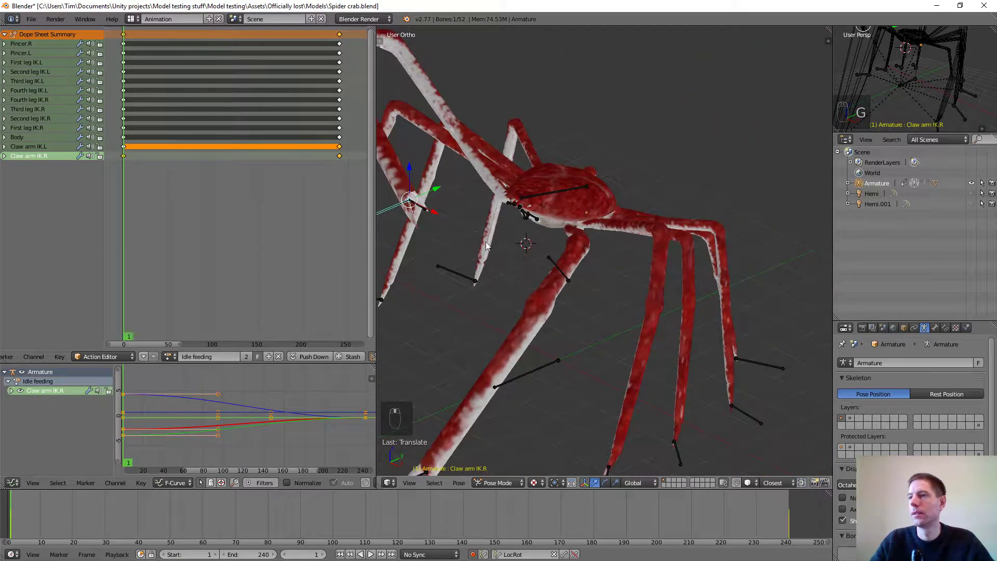
Step: Bring the Claw arm IK.R bone back toward the body along global Y and lower it along Z to mouth level
left_click_drag(435, 193, 451, 188)
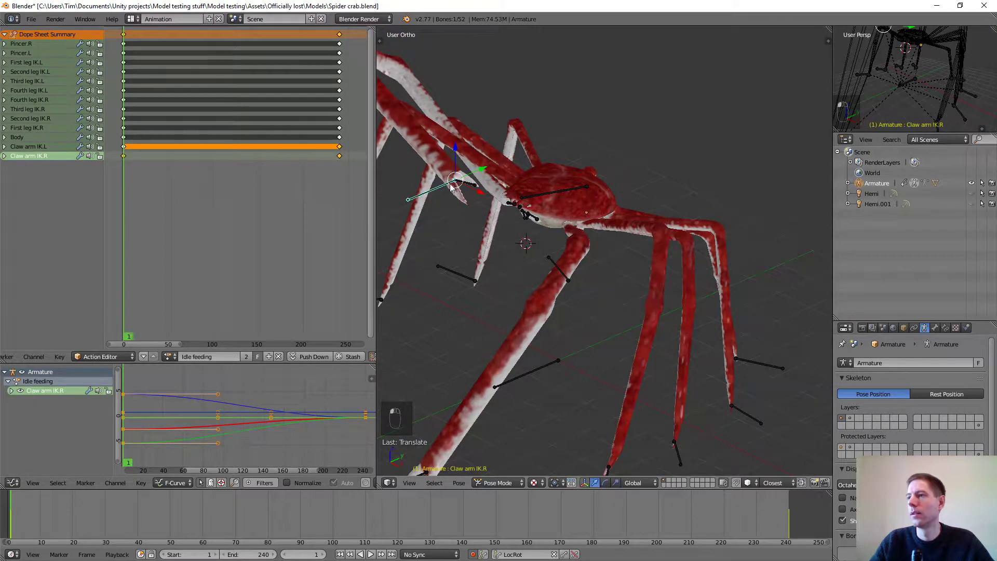
left_click_drag(454, 154, 526, 212)
scroll(494, 234, "down", 3)
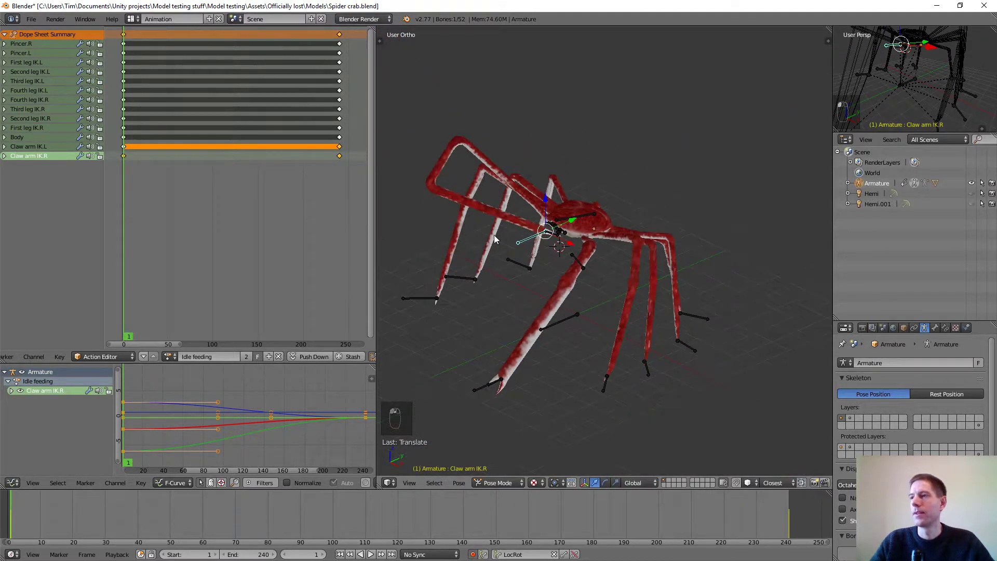
middle_click_drag(485, 234, 577, 276)
scroll(603, 260, "up", 5)
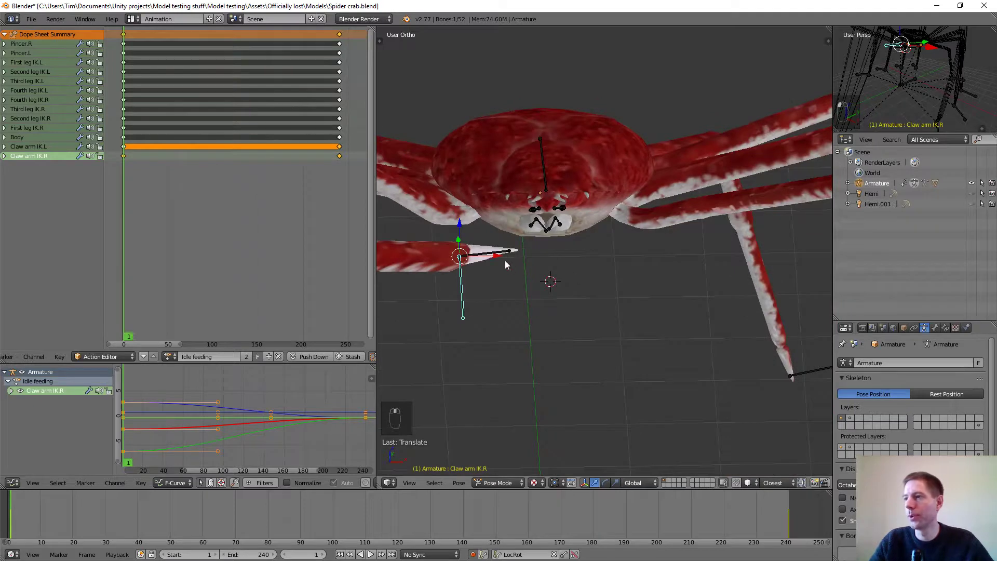
Step: Shift the Claw arm IK.R bone inward along the global X axis so the pincer tip reaches the mouth
left_click_drag(496, 255, 528, 255)
mouse_move(528, 256)
middle_mouse_down()
mouse_move(508, 257)
mouse_move(524, 245)
middle_mouse_up()
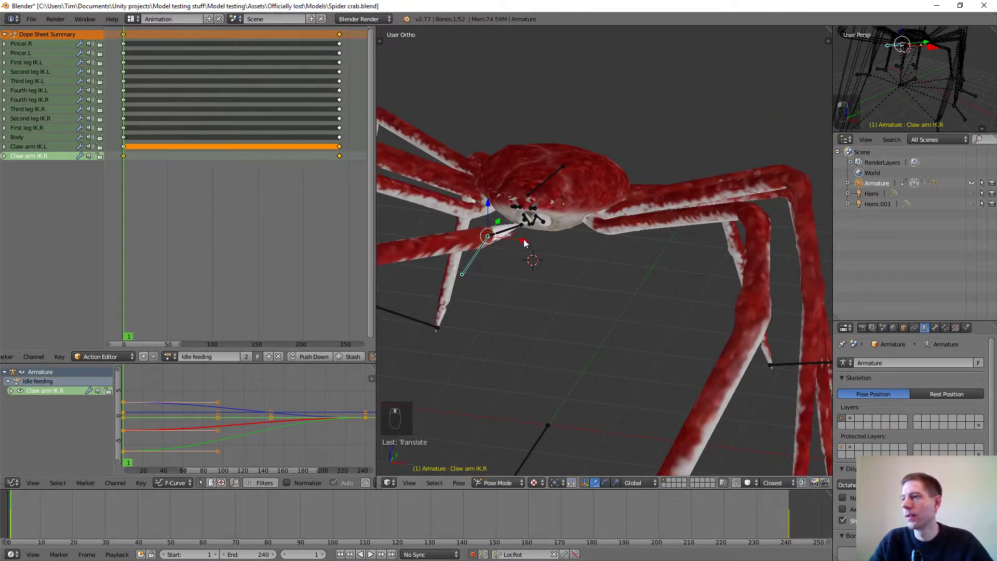
key("g")
key("x")
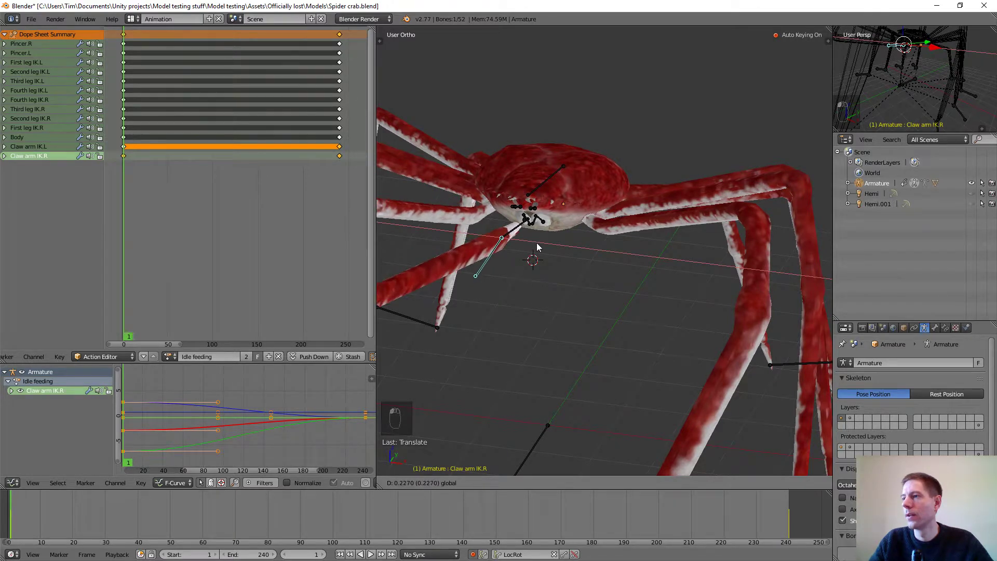
left_click_drag(529, 244, 527, 242)
scroll(524, 243, "down", 4)
middle_click_drag(522, 245, 485, 161)
scroll(528, 259, "up", 5)
key("g")
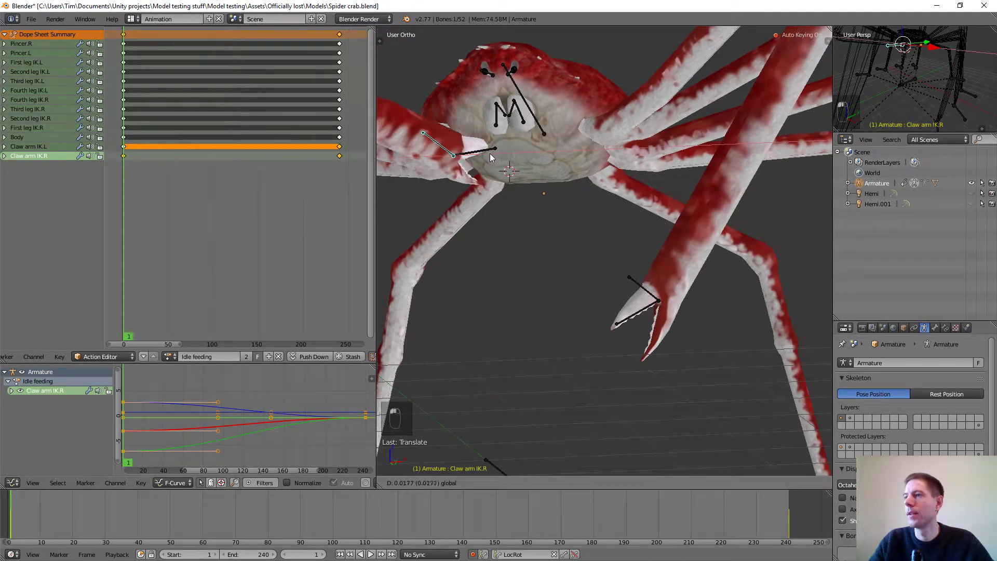
left_click_drag(491, 154, 498, 152)
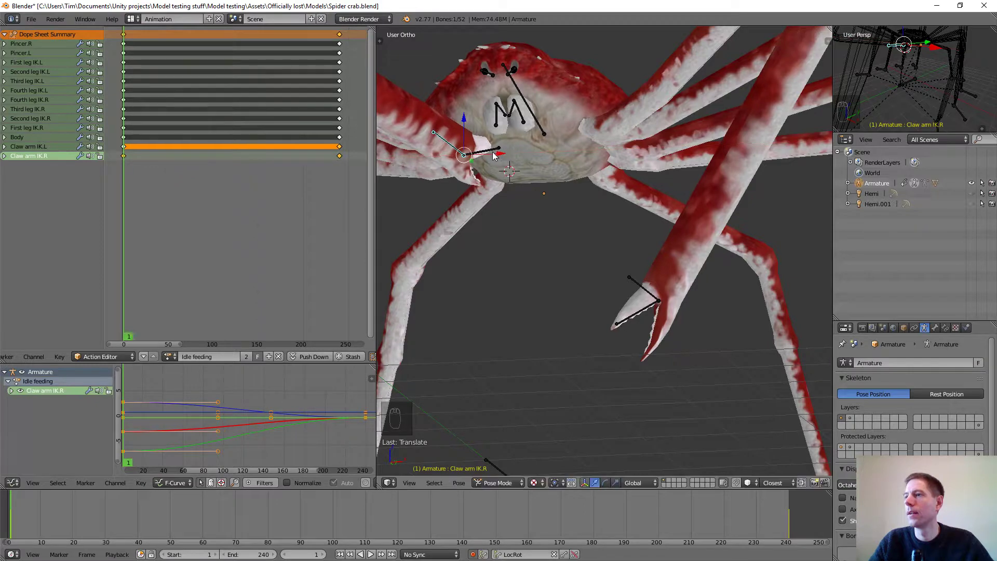
Step: Raise the Claw arm IK.R bone slightly along global Z and pull it forward along Y so the pincer sits just before the mouth
scroll(504, 155, "down", 3)
middle_click_drag(505, 155, 504, 180)
left_click_drag(523, 180, 519, 164)
middle_click_drag(538, 220, 459, 207)
scroll(451, 149, "up", 3)
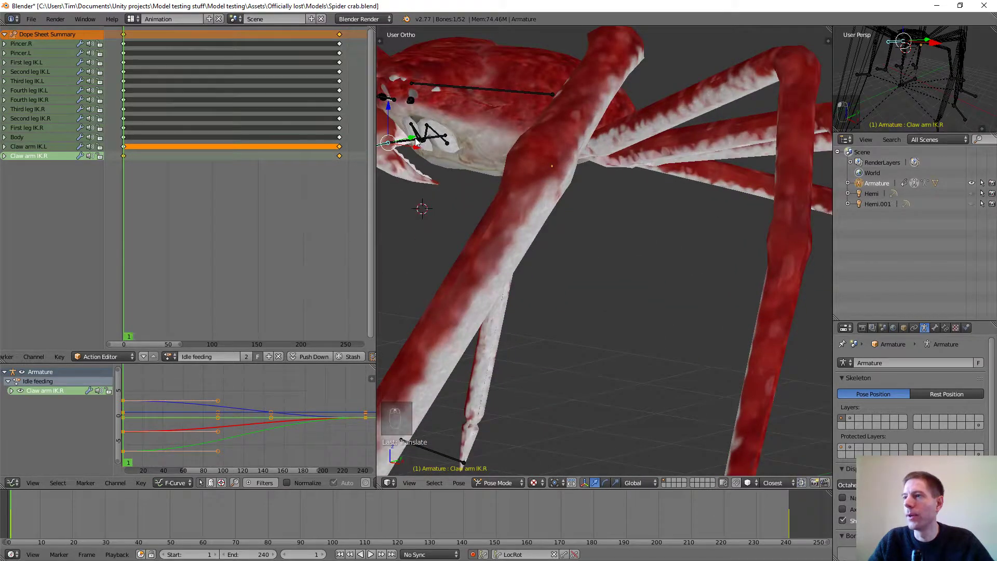
left_click_drag(415, 141, 387, 148)
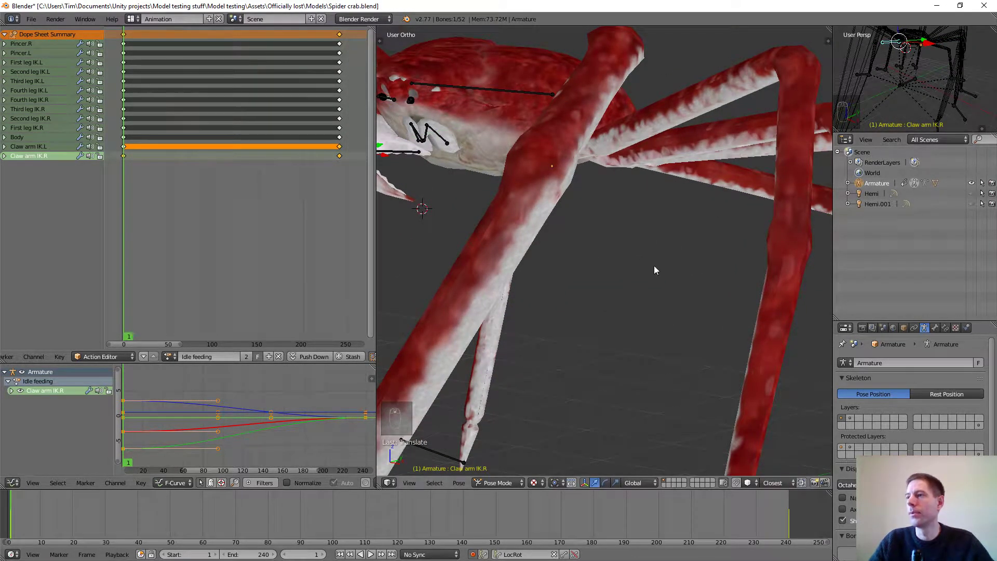
scroll(538, 233, "down", 4)
middle_click_drag(538, 233, 599, 258)
scroll(559, 251, "down", 3)
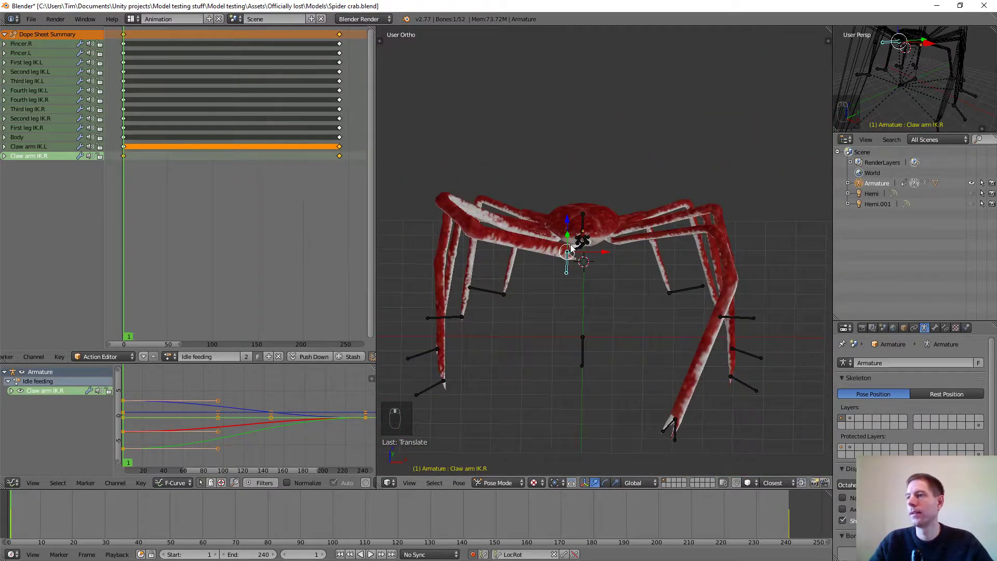
scroll(570, 250, "up", 7)
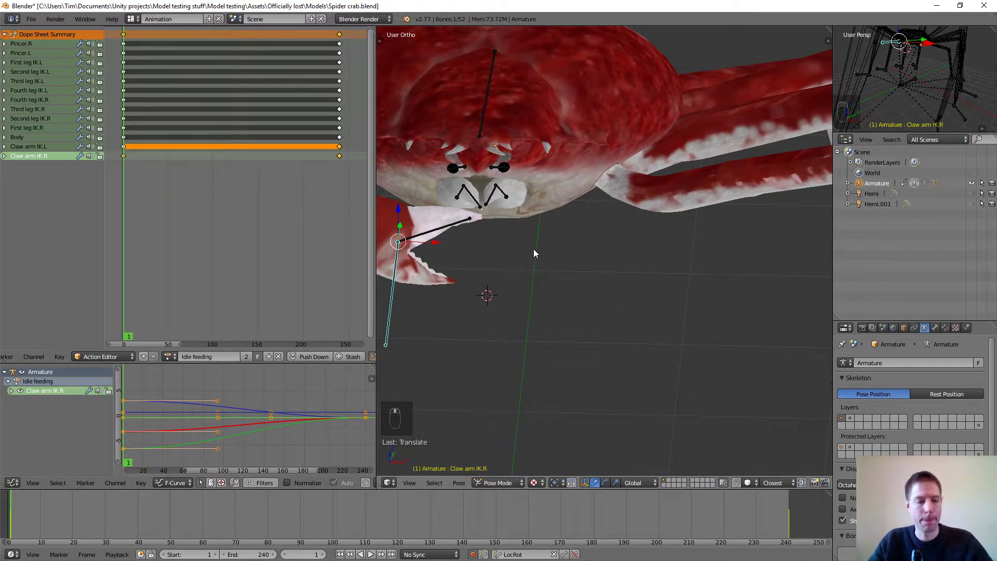
Step: Turn on the armature's second bone layer alongside the first to display the pole target bones
scroll(534, 253, "down", 4)
middle_click_drag(534, 253, 680, 293)
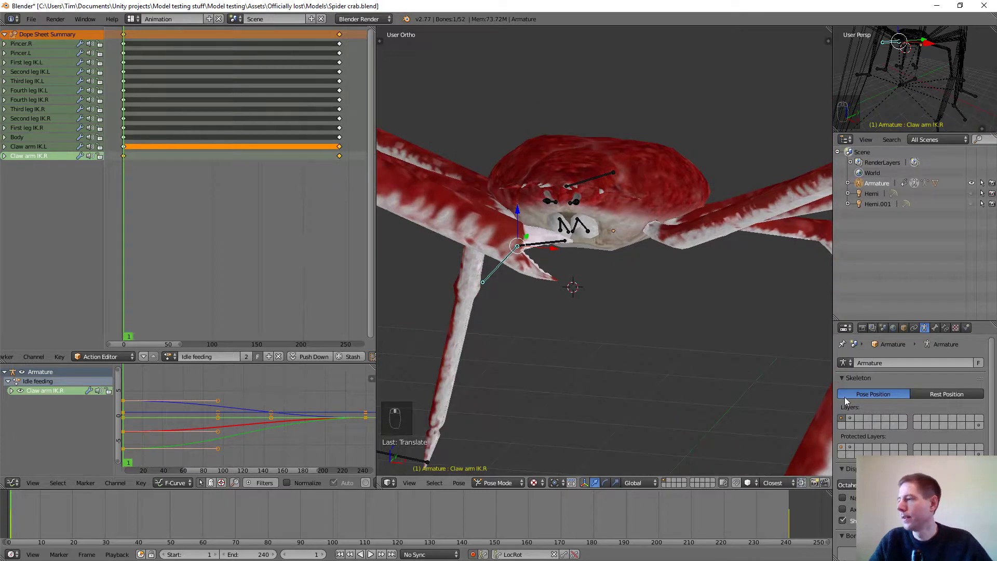
left_click(852, 417, "shift")
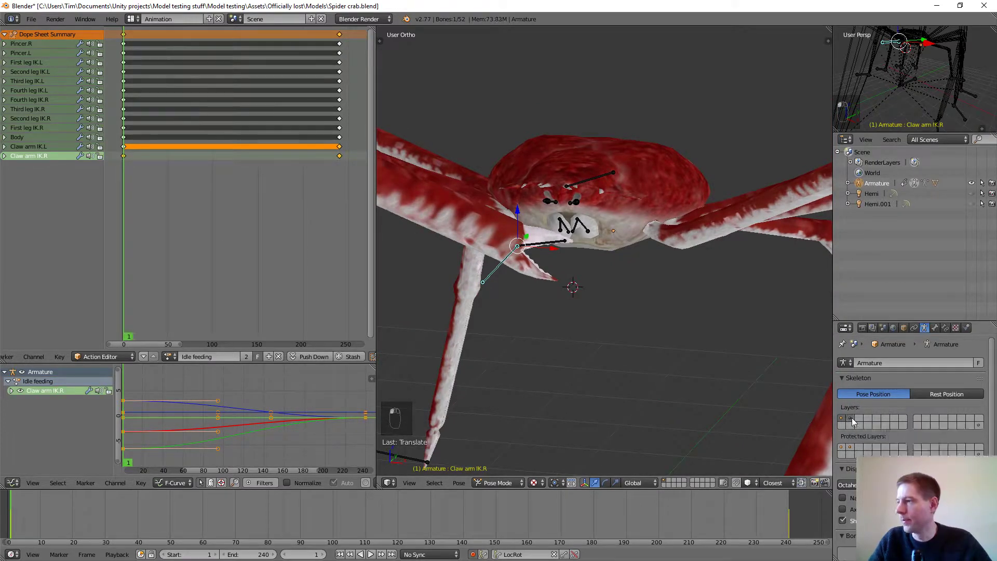
scroll(597, 257, "down", 6)
scroll(582, 244, "up", 4)
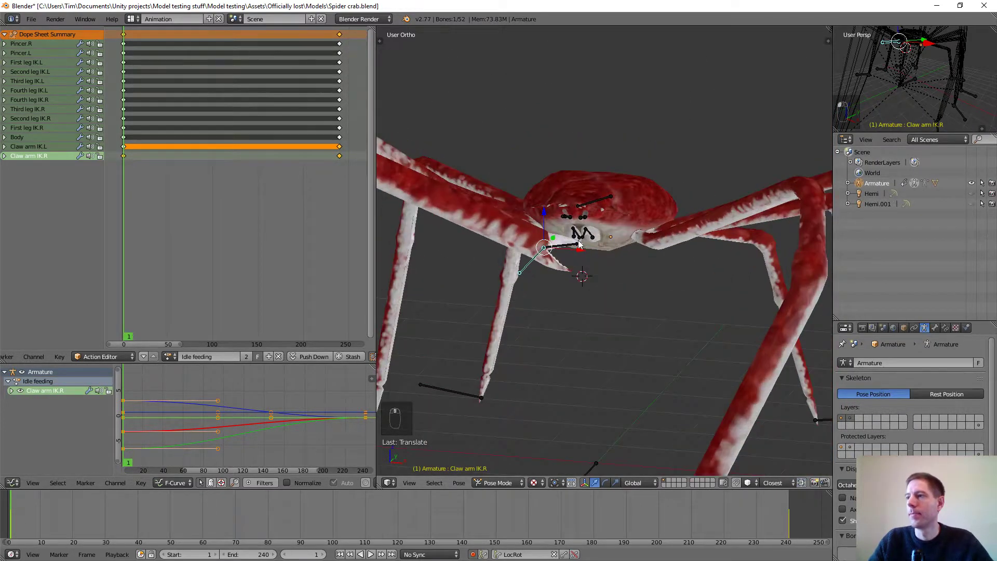
middle_click_drag(577, 240, 630, 268)
scroll(559, 237, "up", 3)
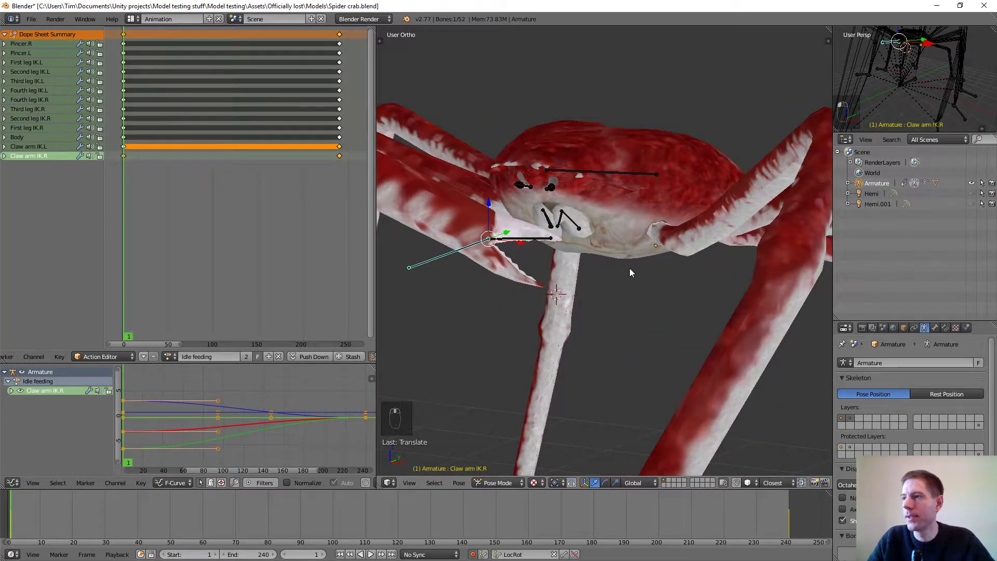
scroll(629, 268, "up", 2)
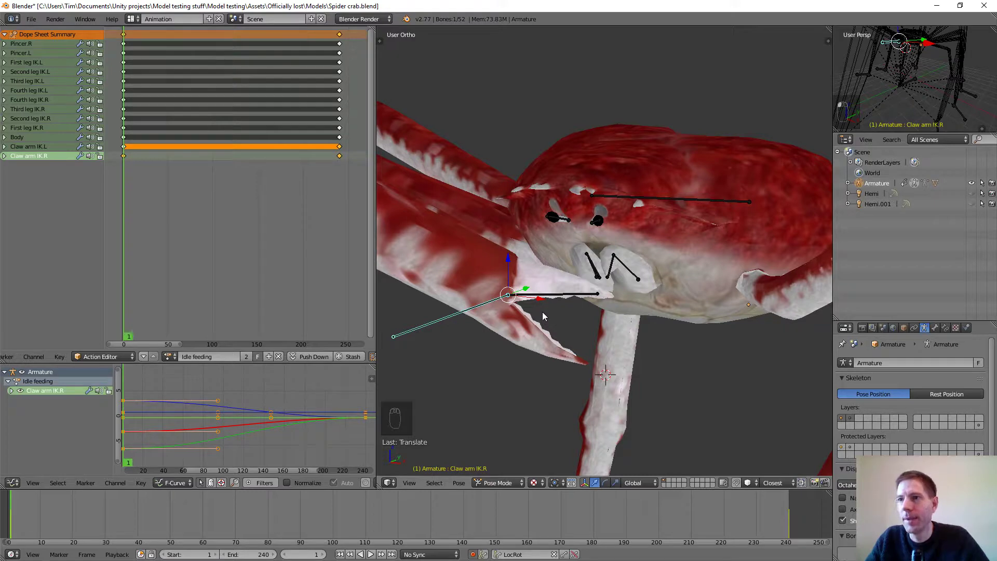
Step: Raise the Claw arm IK.R bone slightly along global Z on frame 1 and fine-tune its Y position at the mouth
middle_click_drag(542, 310, 440, 296)
left_click_drag(425, 294, 419, 260)
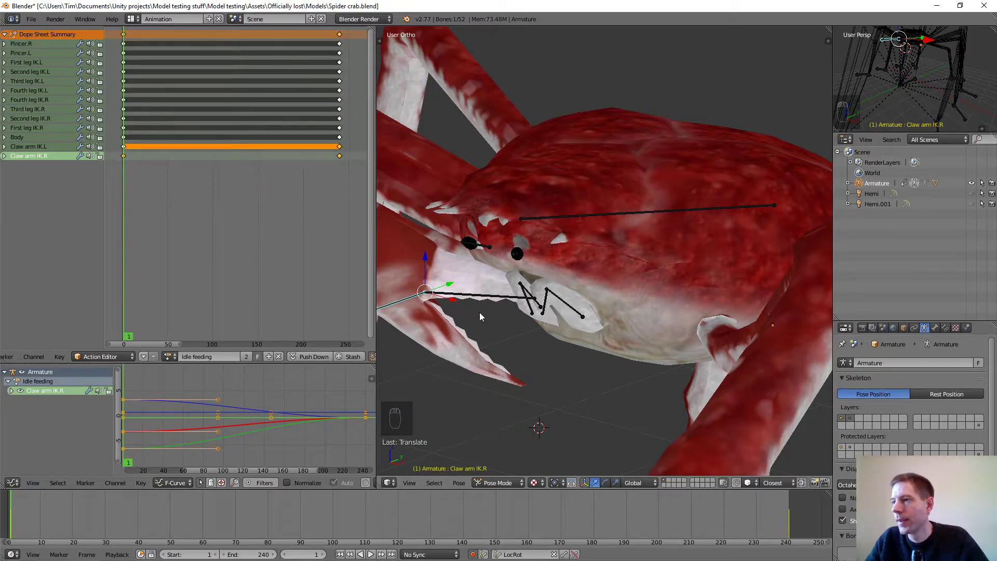
scroll(479, 312, "down", 4)
left_click_drag(518, 236, 516, 225)
middle_click_drag(530, 265, 529, 278)
left_click_drag(535, 271, 531, 276)
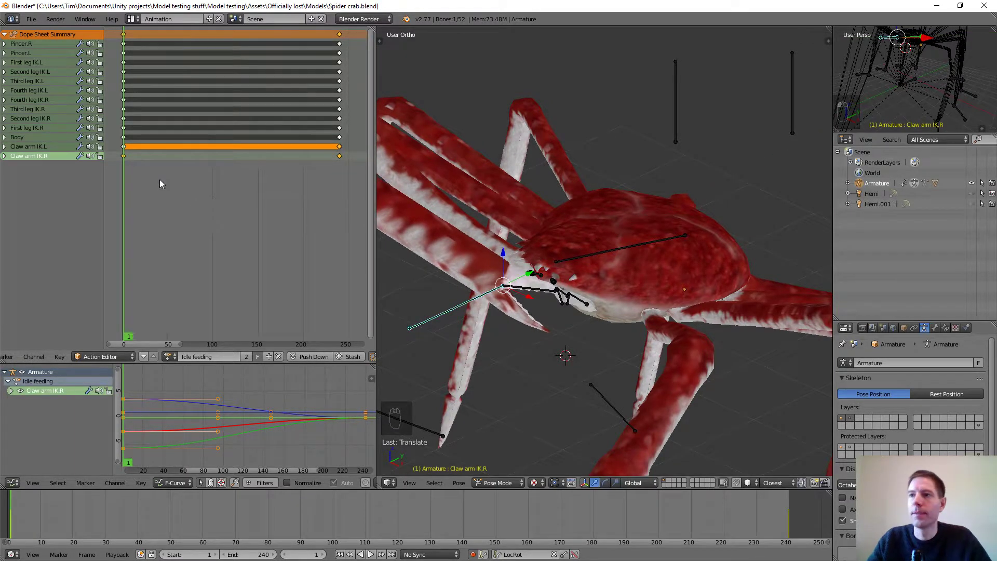
Step: Move the Claw arm IK.R bone's mouth-pose keyframe from frame 1 to frame 22
left_click(123, 156)
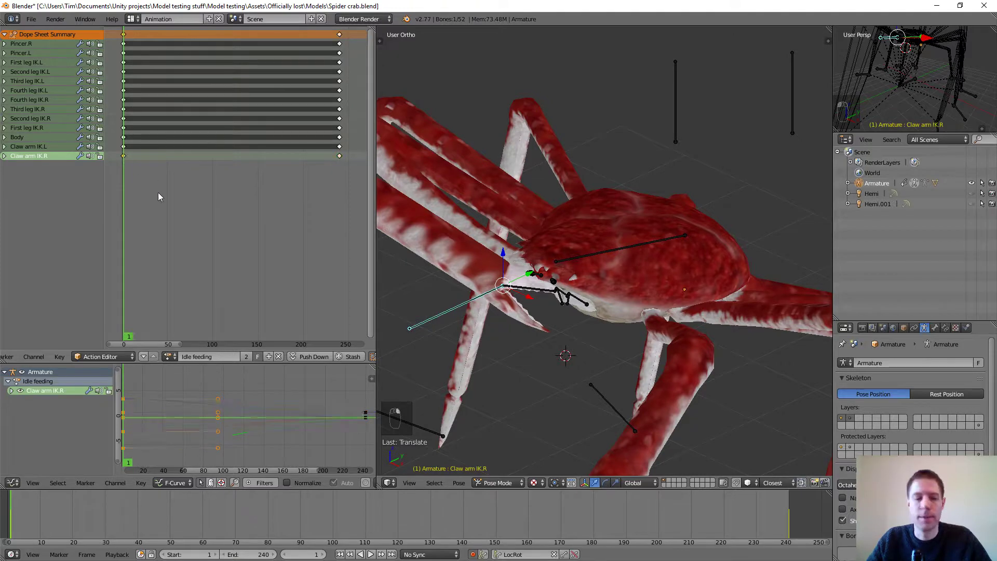
key("g")
left_click(177, 198)
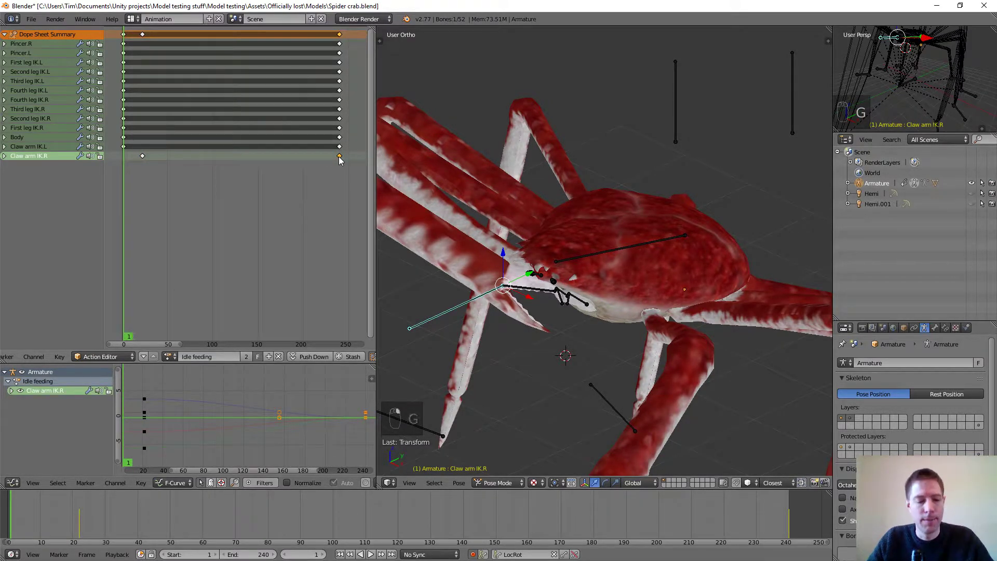
Step: Duplicate the Claw arm IK.R bone's end keyframe onto frame 1 so the action starts and ends in the same pose
key("shift+d")
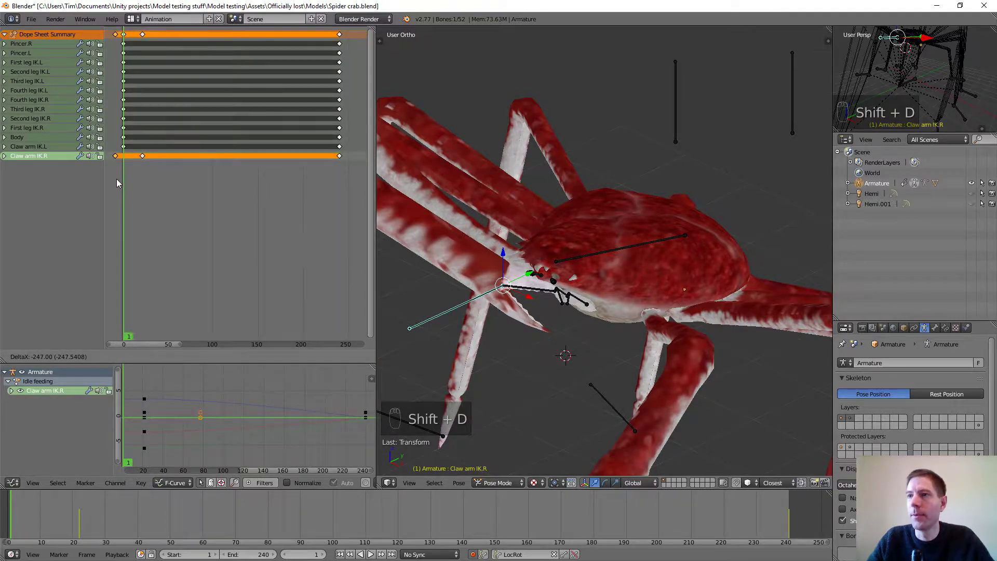
left_click(123, 178)
scroll(140, 176, "up", 4)
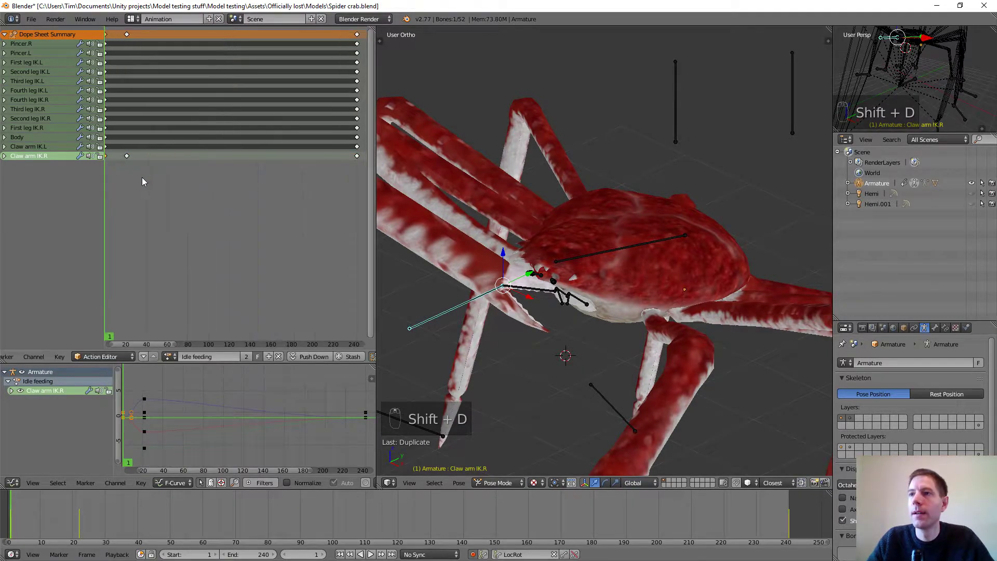
middle_click_drag(174, 189, 306, 201)
scroll(225, 171, "up", 6)
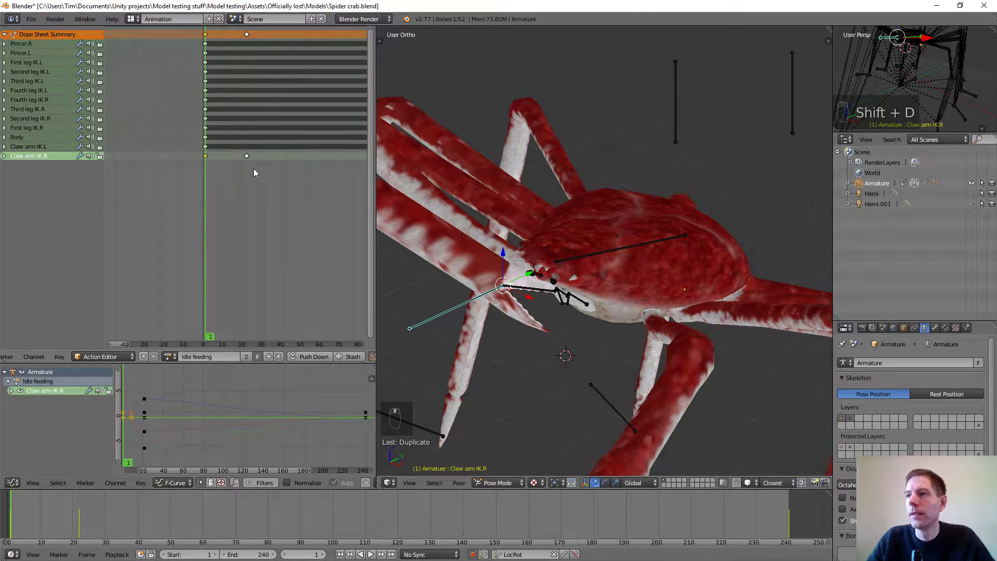
scroll(253, 169, "down", 2)
Step: Go to frame 22 and rotate the Pincer.R bone about its local X axis to close the right claw
key("alt+a")
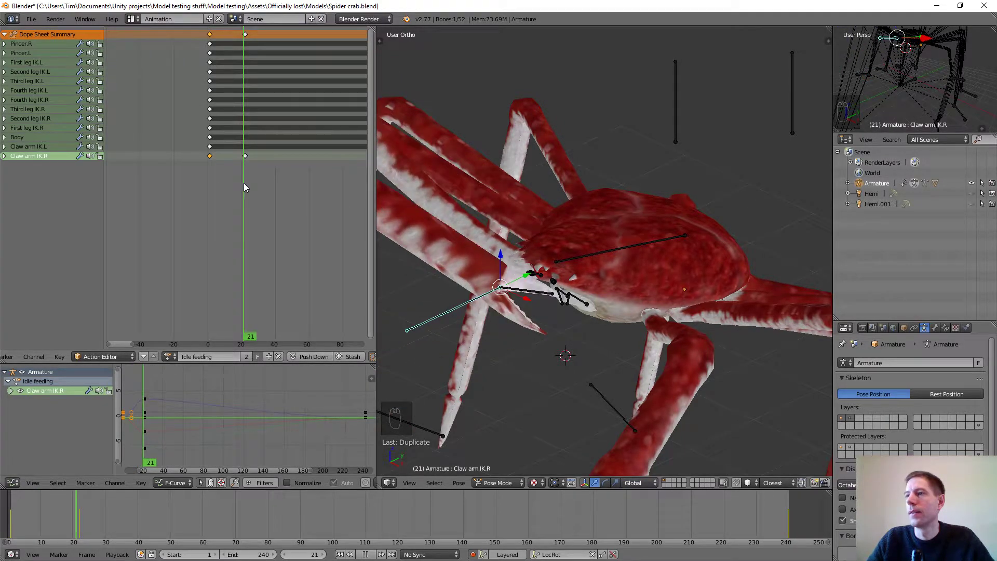
scroll(587, 319, "up", 6)
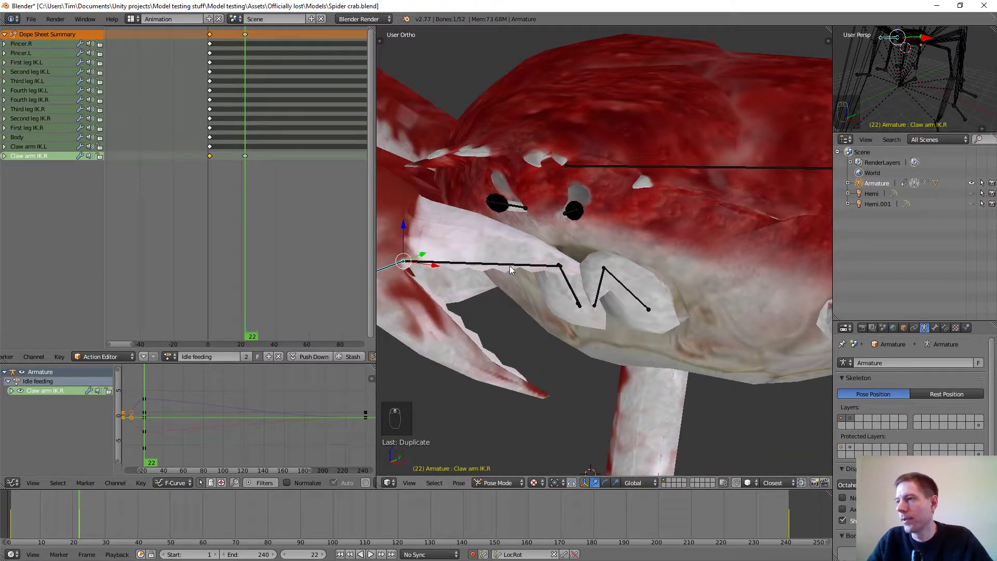
right_click(509, 266)
scroll(536, 296, "down", 5)
middle_click_drag(535, 306, 551, 342)
scroll(610, 377, "up", 3)
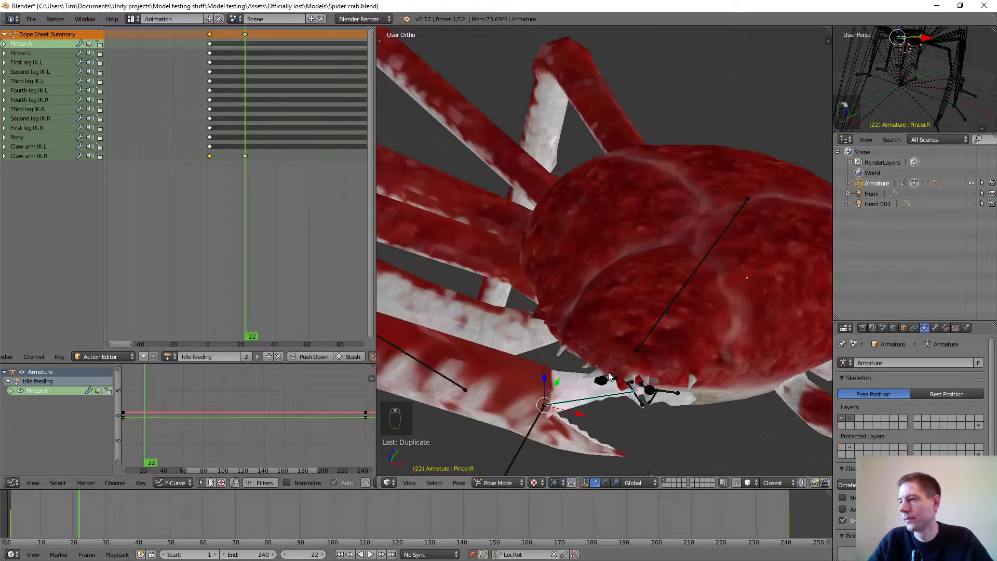
middle_click_drag(610, 377, 661, 324)
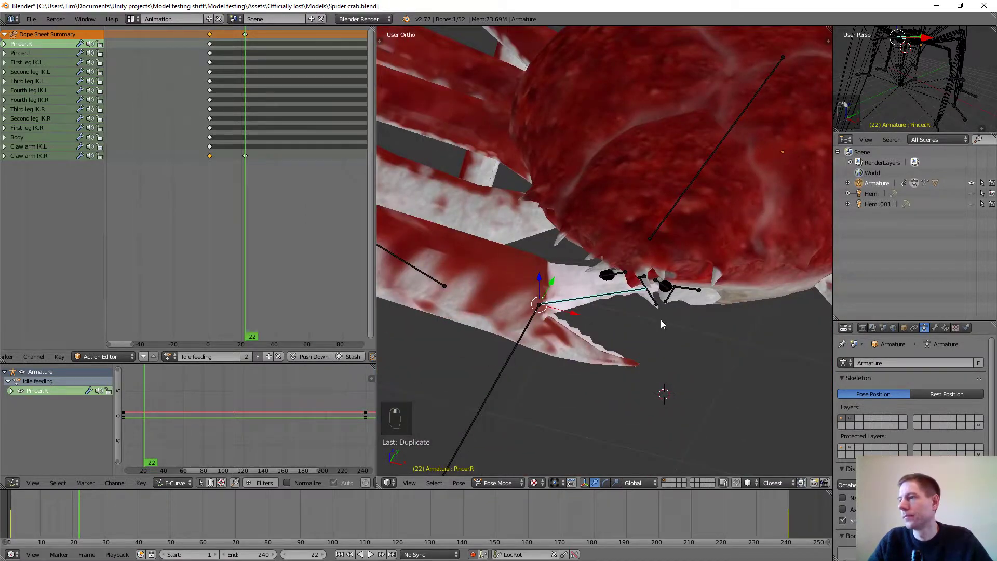
scroll(660, 319, "down", 2)
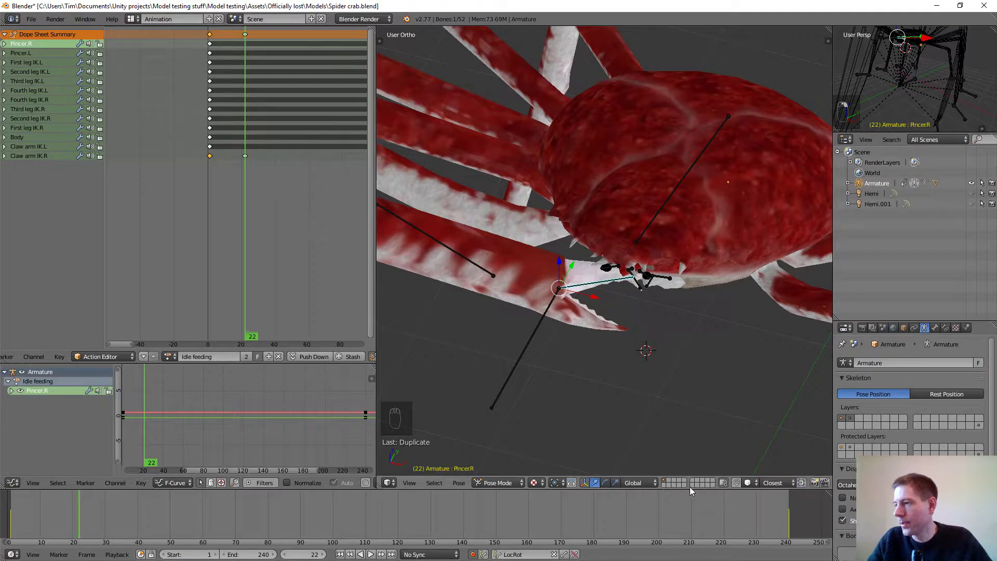
left_click(605, 482)
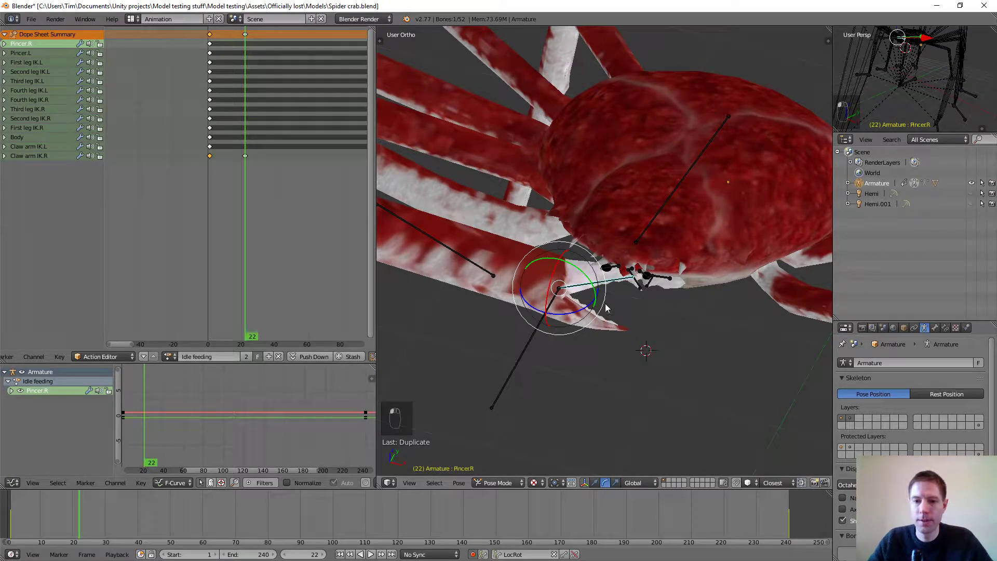
middle_click_drag(606, 308, 640, 470)
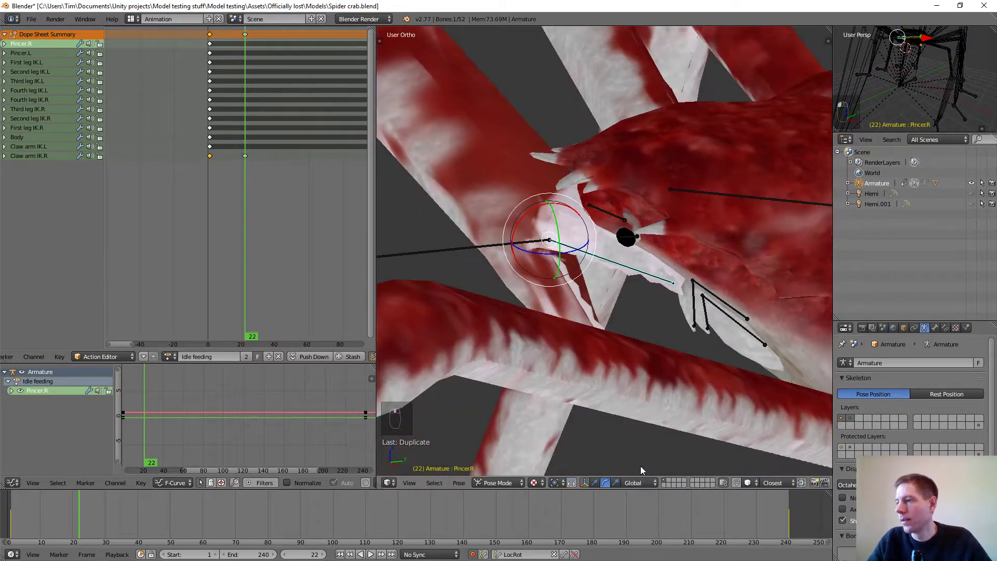
left_click(641, 482)
left_click(665, 466)
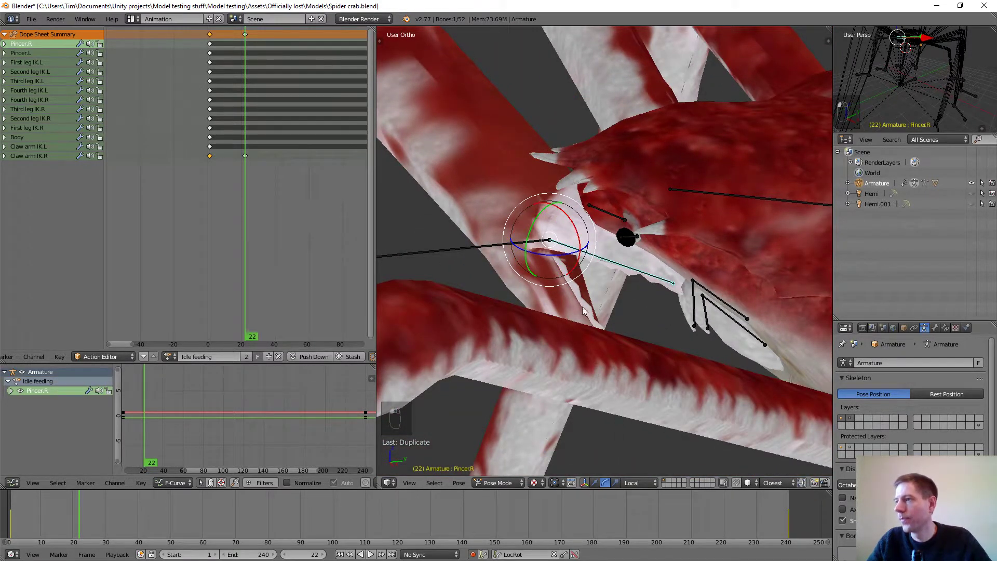
left_click_drag(581, 239, 585, 260)
Step: Rotate the Pincer.R bone slightly about its local Z axis to line up both halves of the right pincer
scroll(612, 291, "down", 3)
middle_click_drag(612, 328, 726, 294)
scroll(621, 288, "up", 4)
key("KP_Decimal")
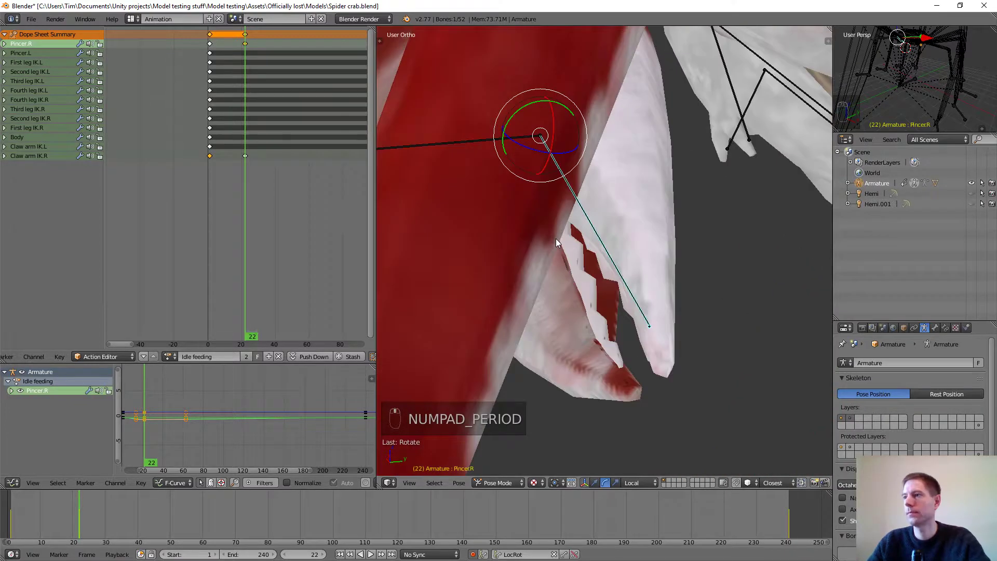
middle_click_drag(643, 300, 619, 285)
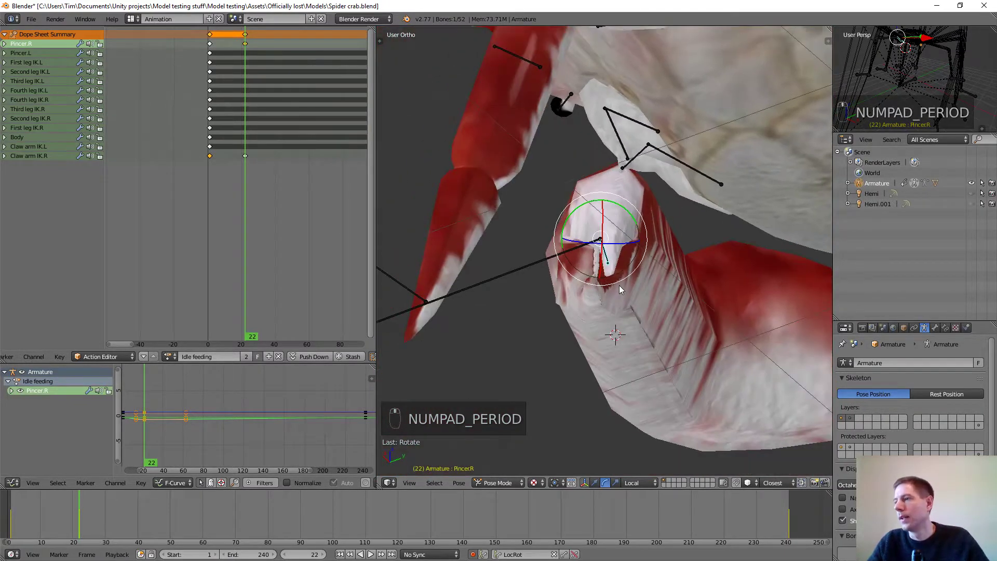
key("r")
key("z")
key("z")
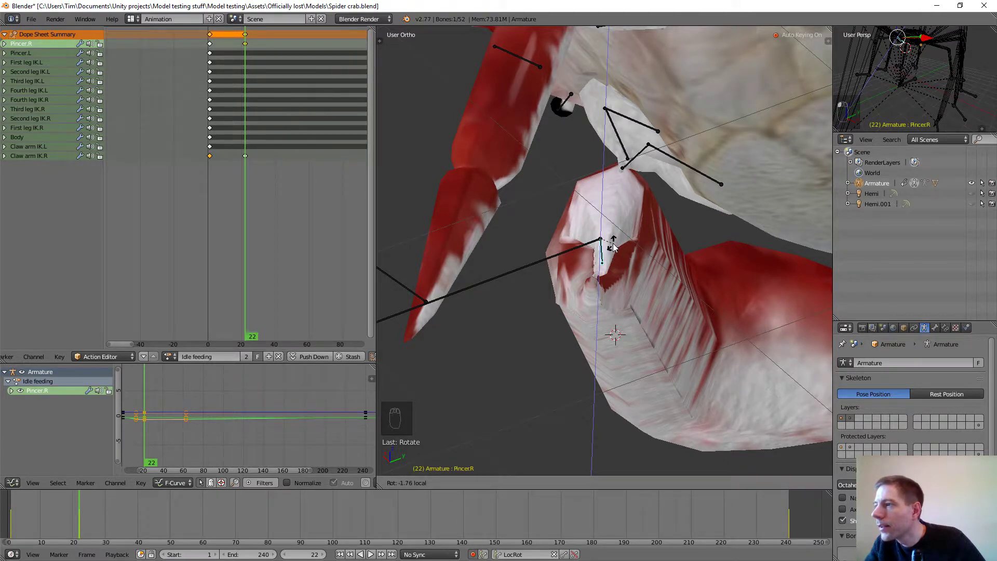
left_click(616, 267)
middle_click_drag(616, 266, 603, 242)
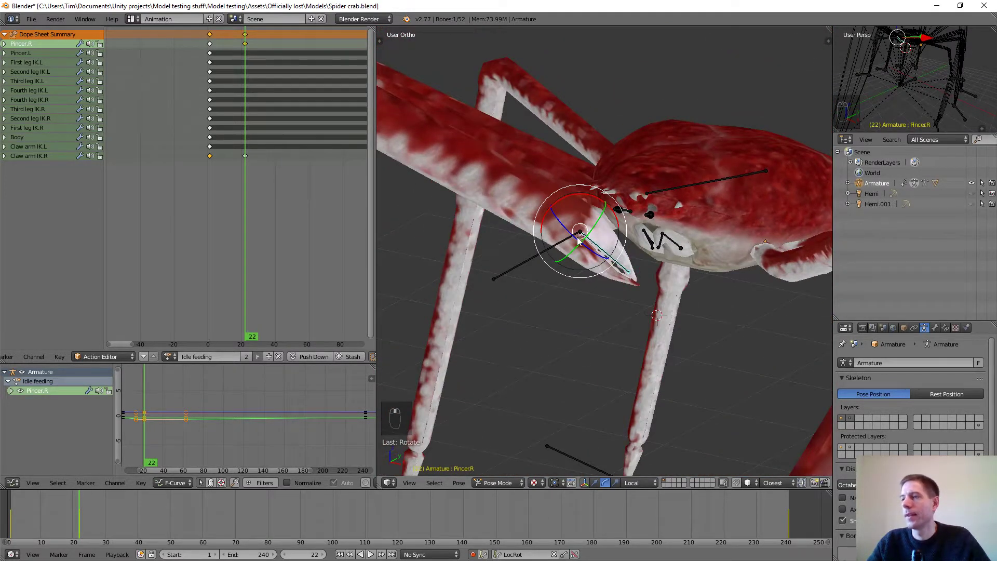
Step: Select the Claw pole target.R bone and lower it on frame 22 to bring the raised right claw arm down level
scroll(599, 227, "down", 6)
middle_click_drag(530, 191, 633, 234)
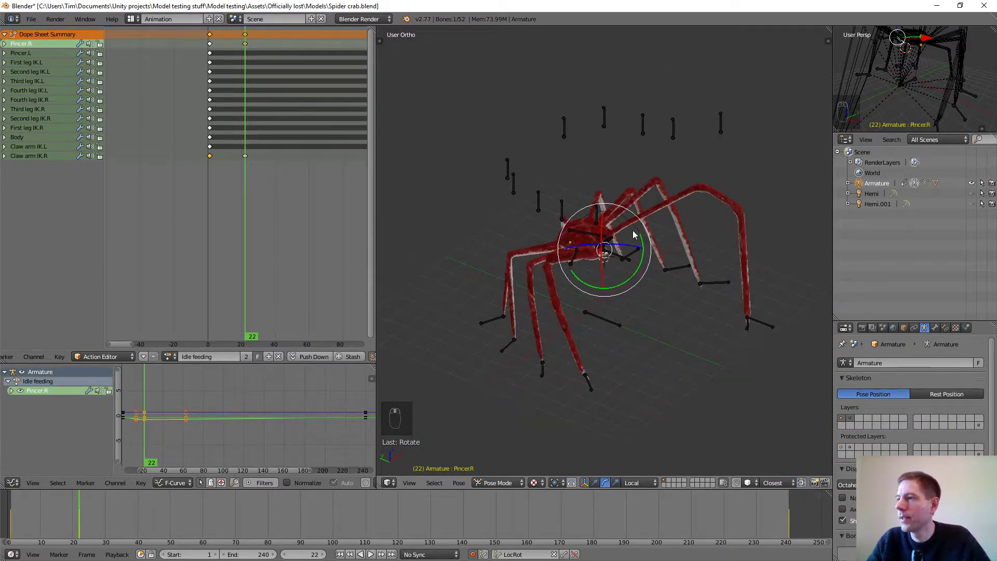
right_click(598, 221)
middle_click_drag(593, 282, 533, 241)
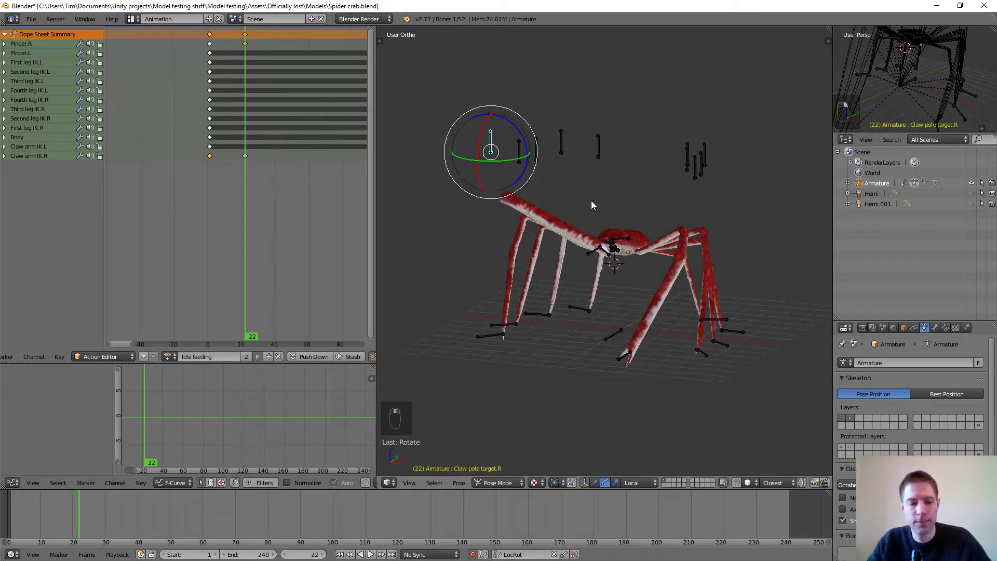
key("g")
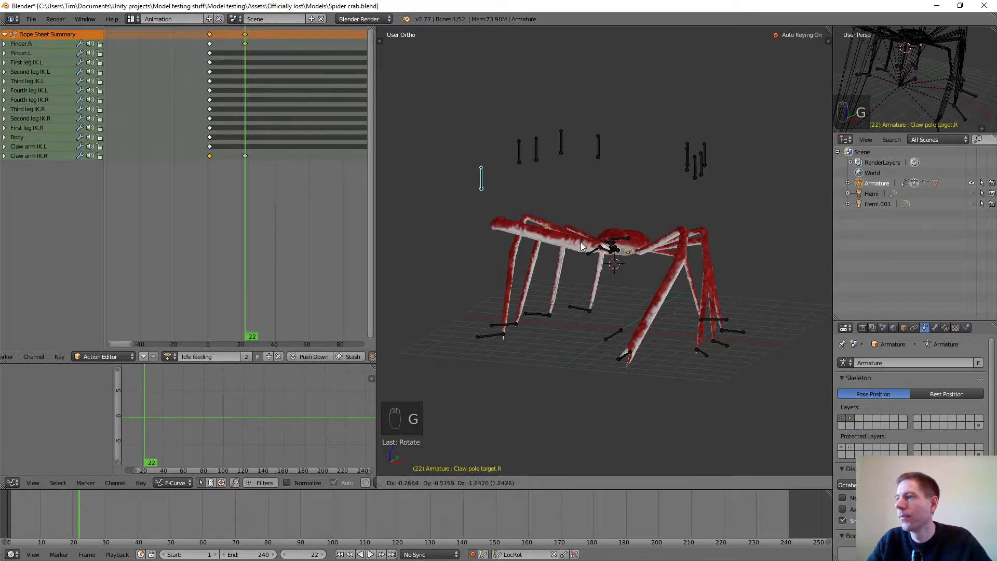
left_click(581, 268)
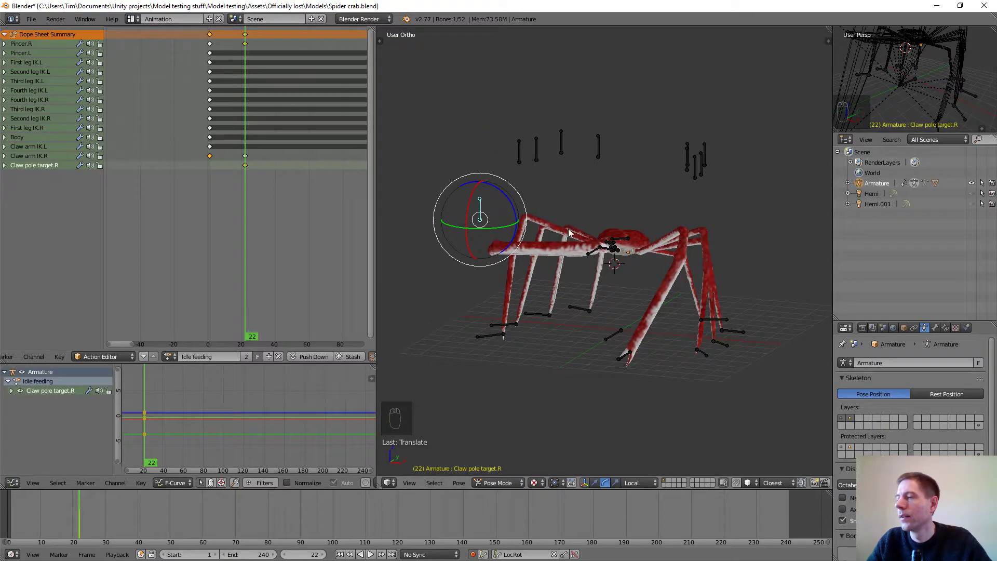
Step: Shift the Claw pole target.R bone forward in the horizontal plane, keeping its height
middle_click_drag(569, 233, 675, 250)
key("g")
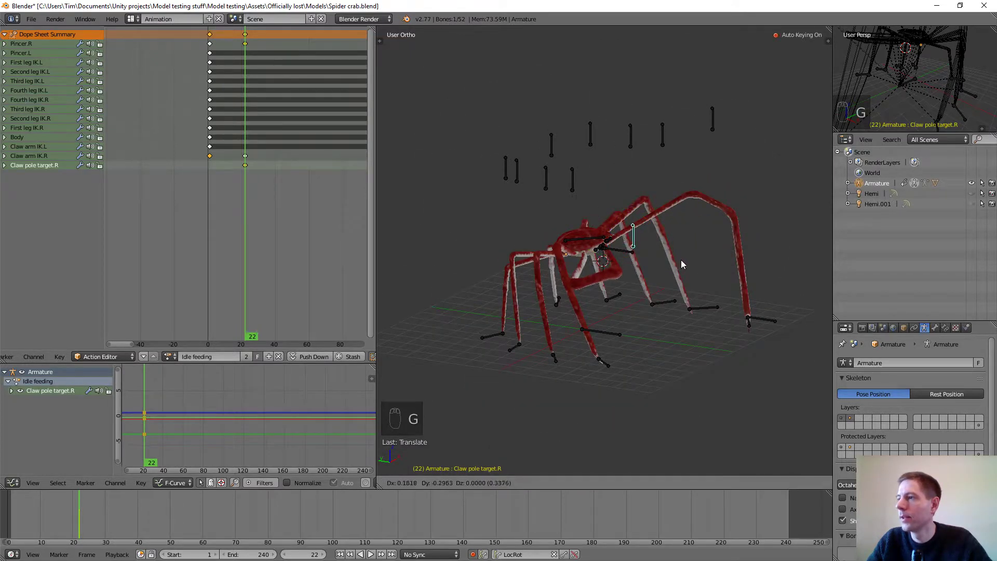
left_click(690, 256)
Step: Examine the right claw arm's bend and the pincer's position at the mouth from the front, above and side
middle_click_drag(684, 261, 607, 286)
scroll(606, 287, "up", 5)
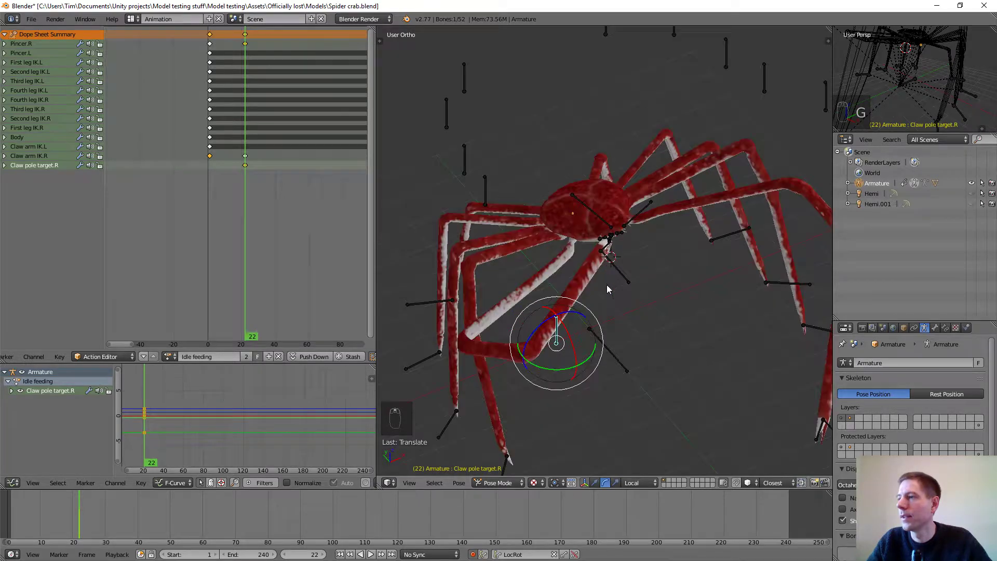
middle_click_drag(552, 322, 597, 328)
middle_click_drag(597, 328, 578, 255)
scroll(635, 244, "up", 5)
scroll(636, 243, "up", 2)
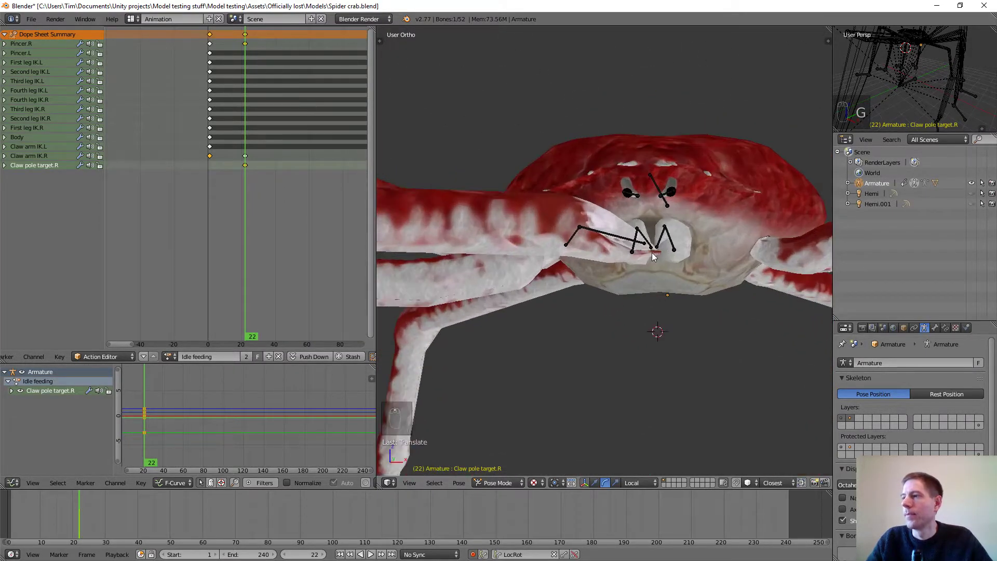
middle_click_drag(636, 244, 560, 268)
scroll(660, 245, "down", 4)
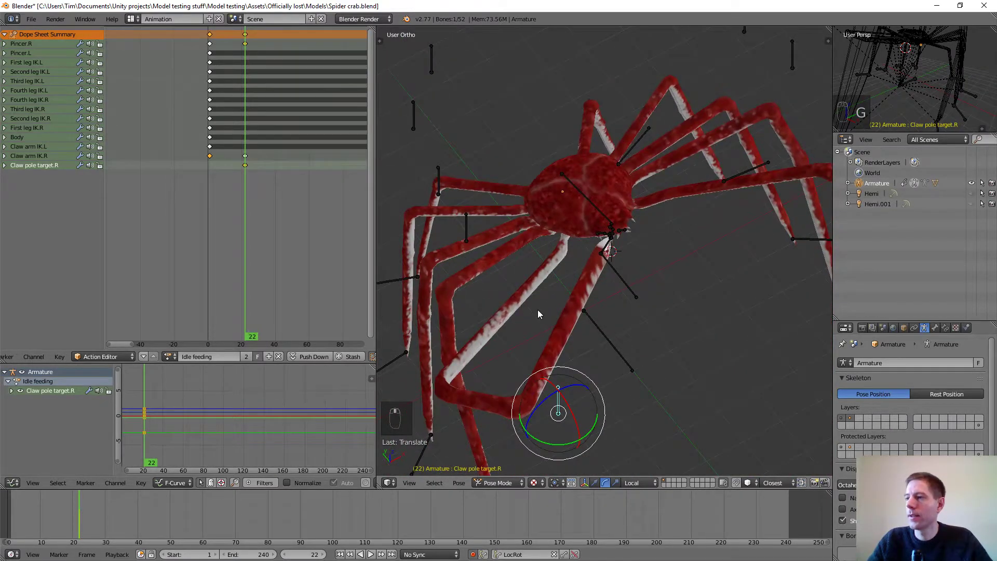
middle_click_drag(537, 309, 631, 278)
scroll(613, 276, "down", 4)
scroll(616, 270, "up", 3)
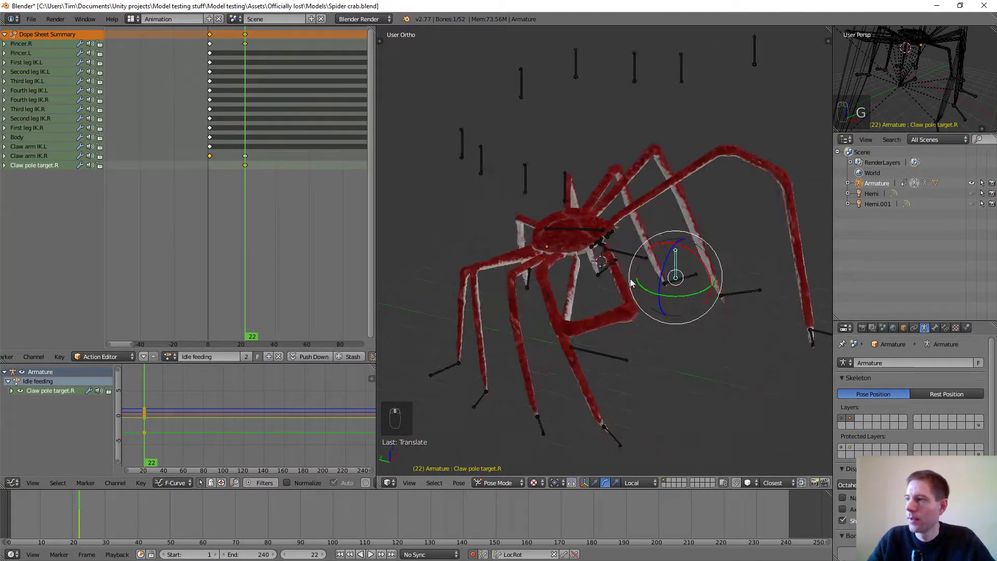
scroll(631, 279, "up", 3)
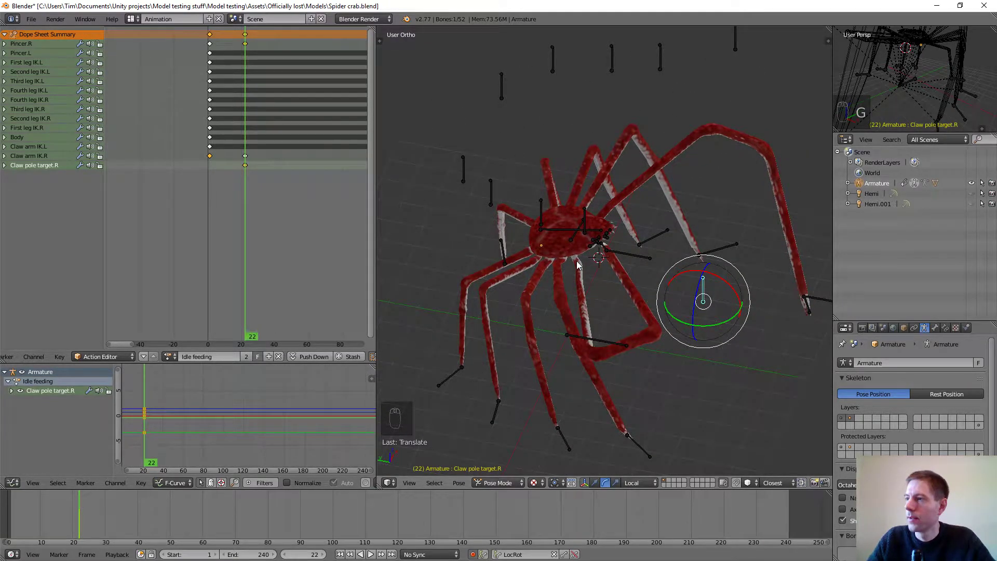
Step: Reposition the Claw pole target.R bone on frame 22 with two free moves to adjust the raised right arm's bend
middle_click_drag(608, 281, 607, 326)
key("g")
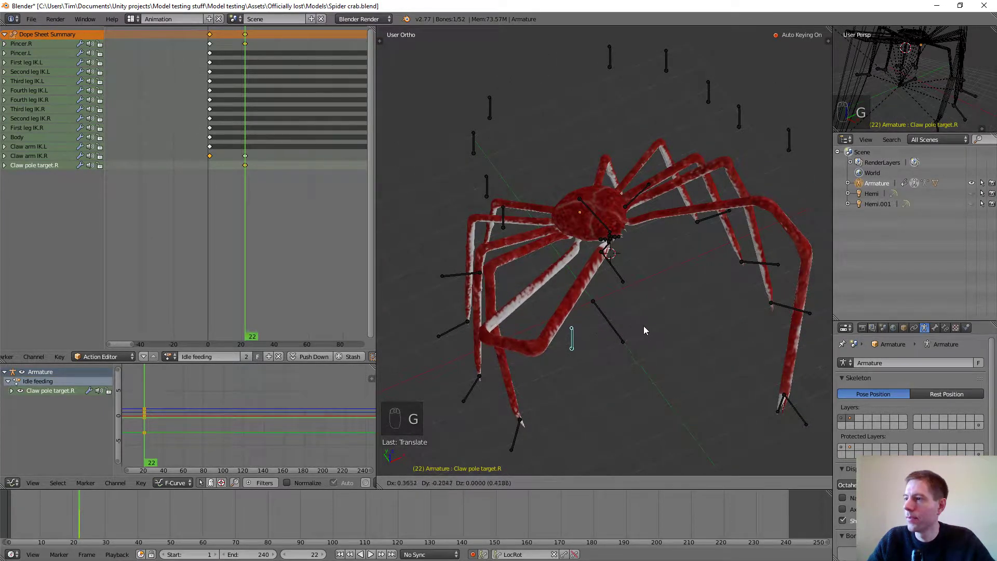
left_click(624, 396)
middle_click_drag(581, 349, 585, 279)
key("g")
left_click(665, 300)
Step: Select the Claw arm IK.R bone, switch the manipulator to translation and shift the bone slightly along its local X axis at the mouth
scroll(597, 274, "up", 6)
middle_click_drag(629, 256, 575, 204)
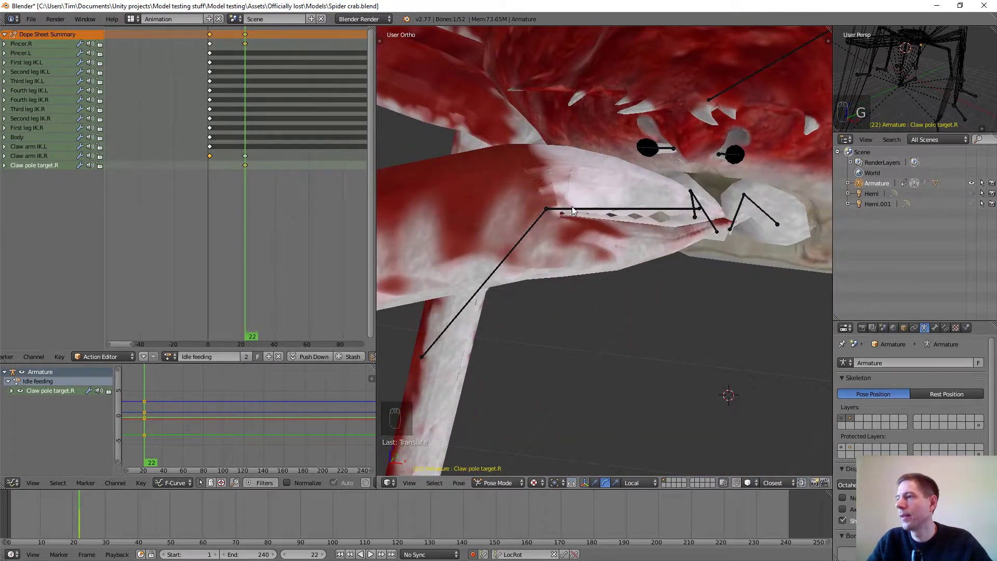
right_click(521, 236)
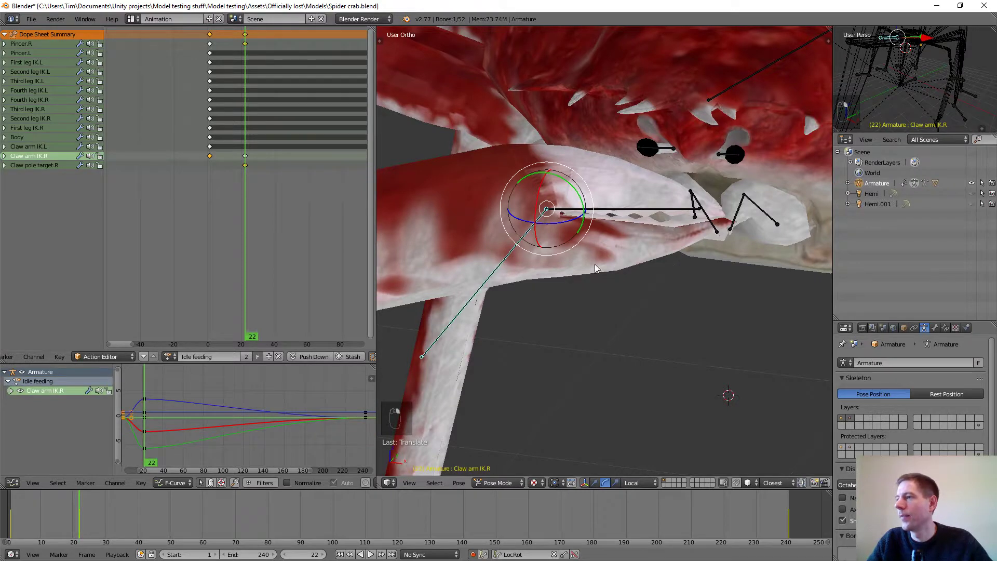
left_click(594, 483)
middle_click_drag(560, 284, 560, 280)
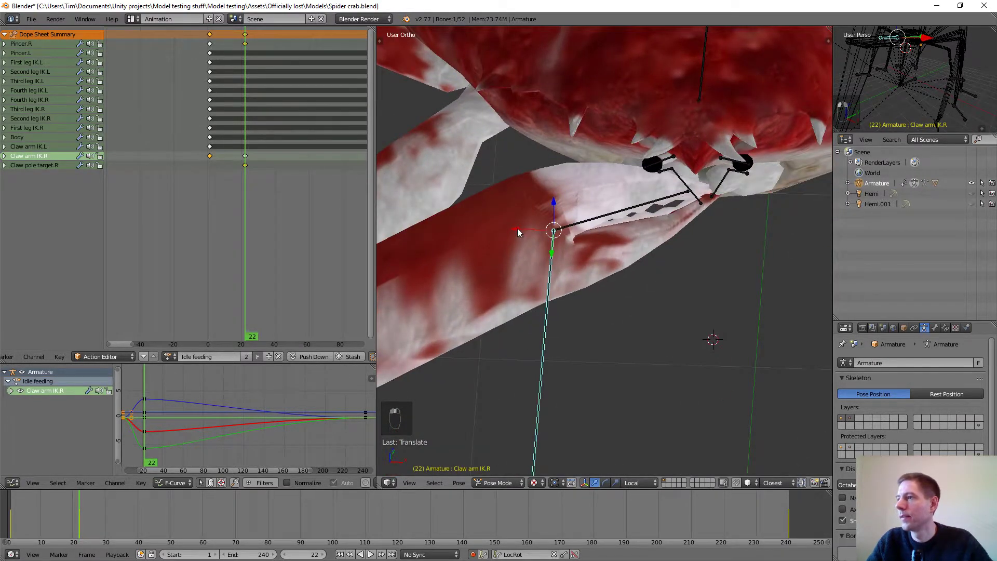
left_click_drag(516, 230, 499, 227)
left_click_drag(533, 257, 534, 257)
Step: Move the Claw arm IK.R bone slightly along its local Y axis to fine-tune the right pincer's position at the mouth
middle_click_drag(703, 324, 655, 299)
key("g")
key("y")
key("y")
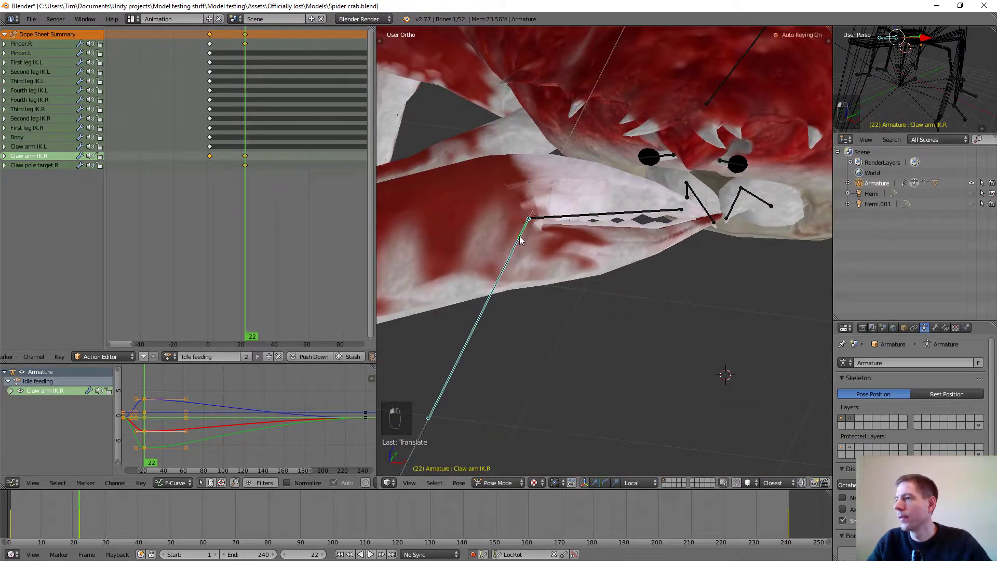
left_click_drag(520, 236, 522, 231)
Step: Select the Claw pole target.R bone again and reposition it on frame 22 to refine the direction of the right arm's elbow
scroll(638, 247, "down", 7)
middle_click_drag(643, 260, 633, 294)
middle_click_drag(542, 301, 631, 306)
right_click(577, 277)
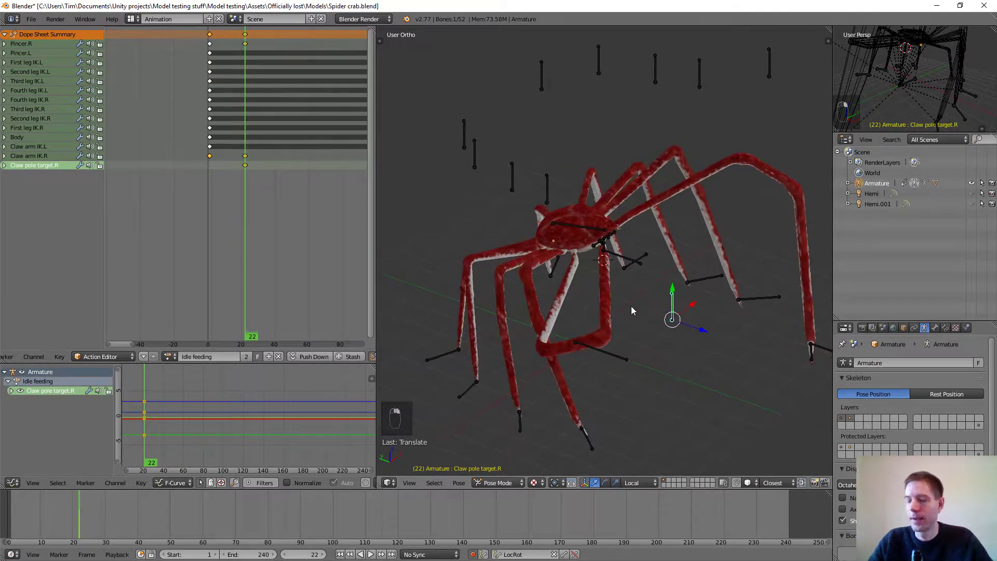
key("g")
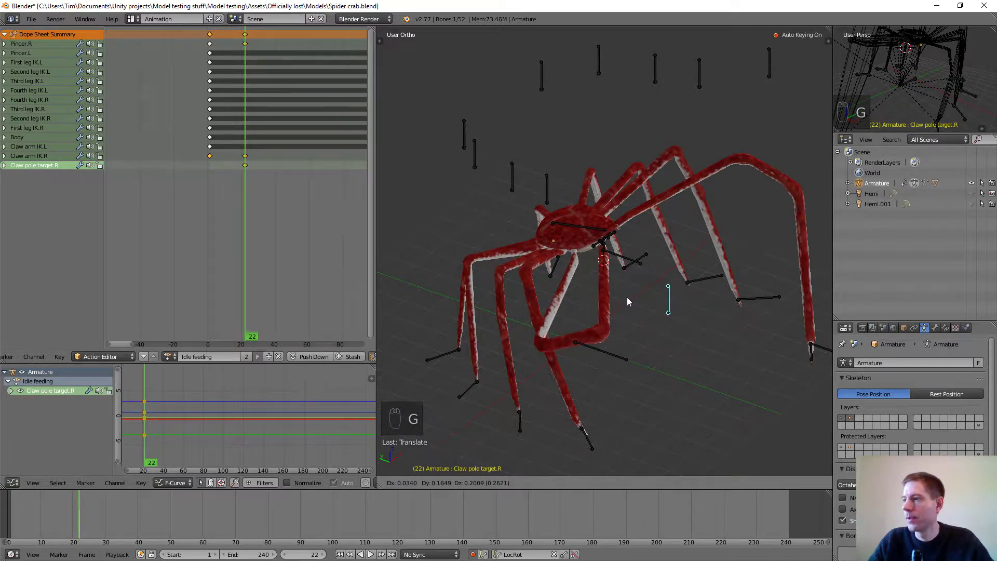
left_click(624, 288)
middle_click_drag(601, 295, 590, 320)
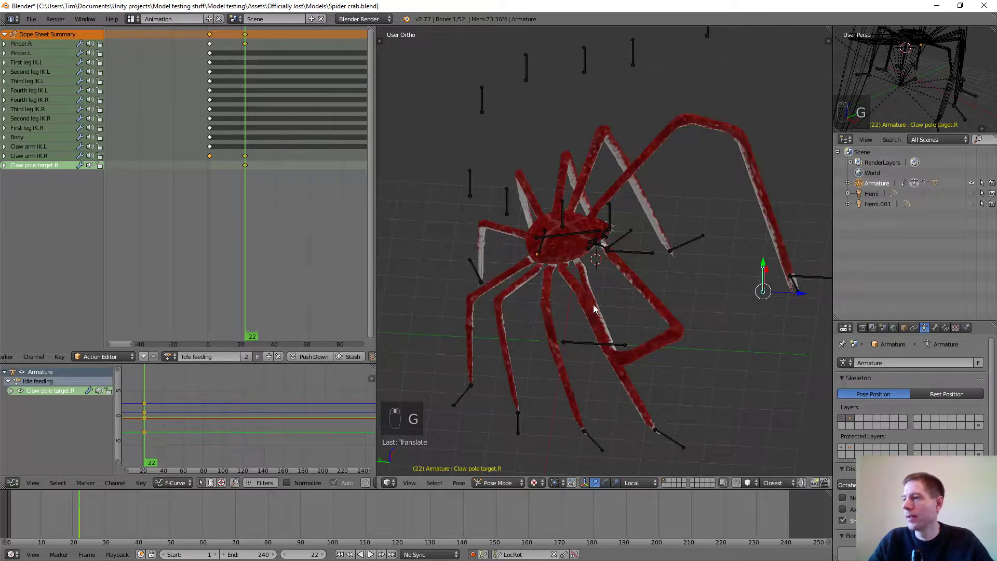
Step: Move the First leg IK.R bone about 0.8 units on frame 22 to clear the raised right claw arm
right_click(668, 434)
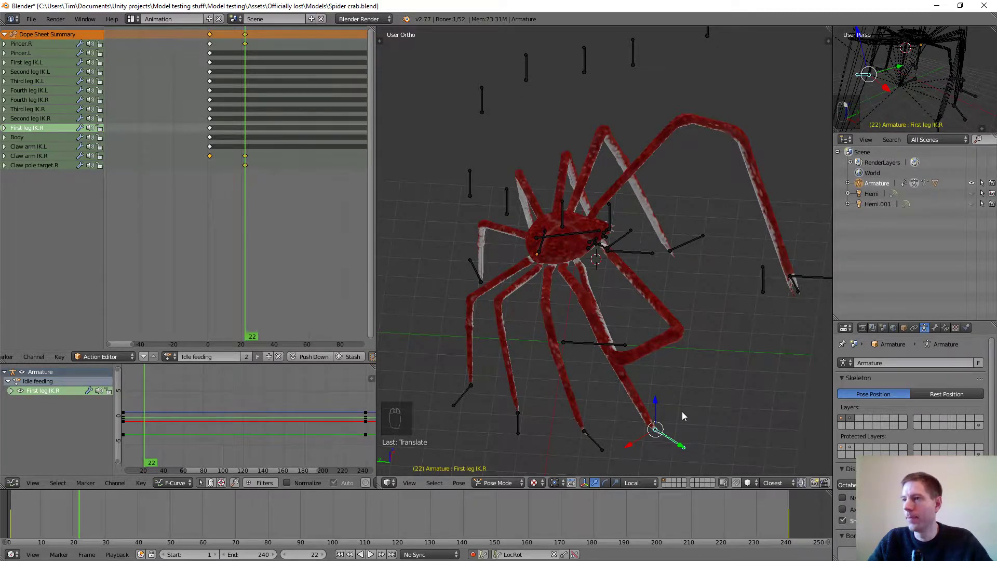
key("g")
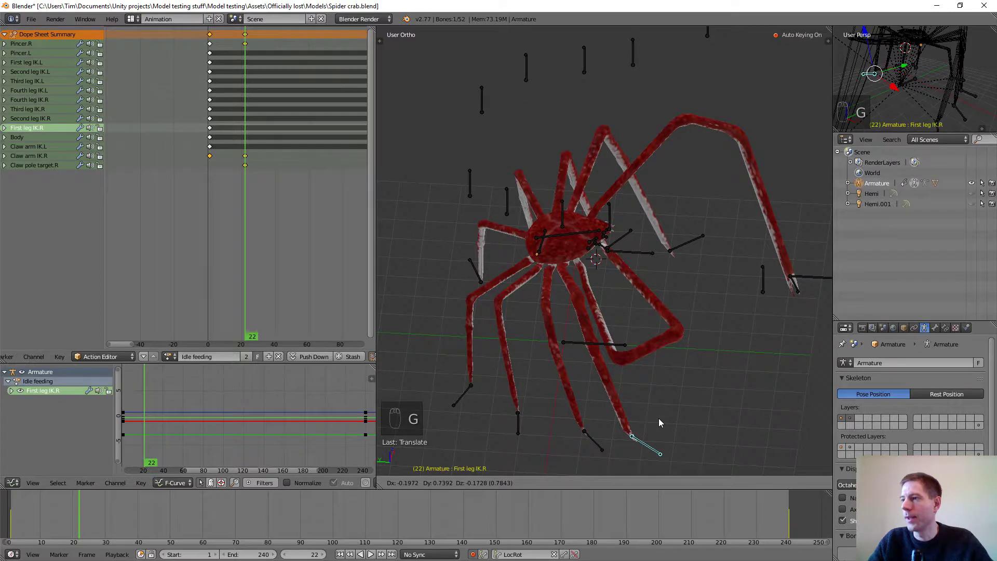
left_click(658, 419)
middle_click_drag(681, 404, 625, 368)
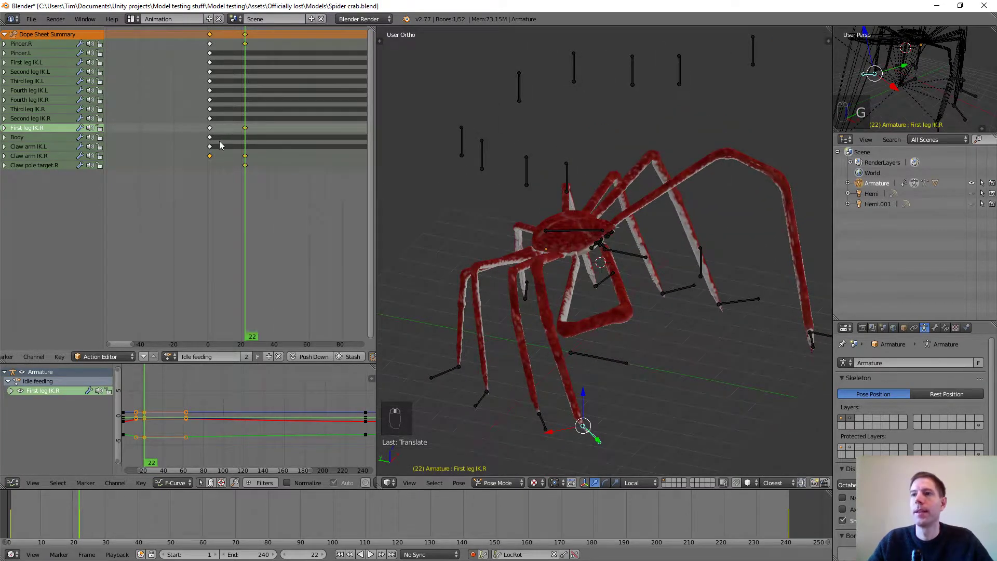
Step: Duplicate the First leg IK.R keyframe from frame 22 onto frames 1 and 240 so the leg holds its new position
scroll(264, 148, "down", 3)
middle_click_drag(279, 155, 220, 169)
scroll(263, 171, "down", 4)
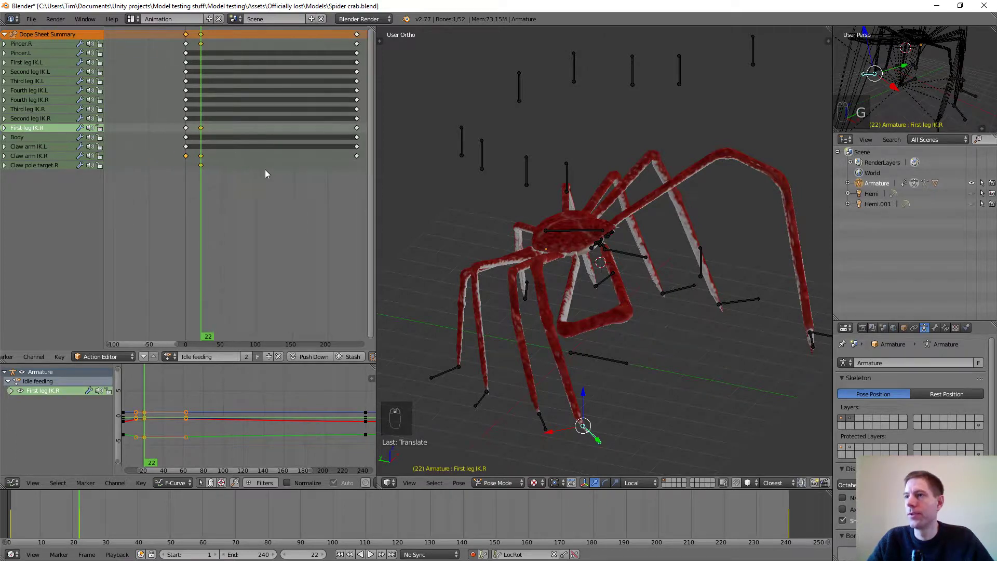
left_click(205, 127)
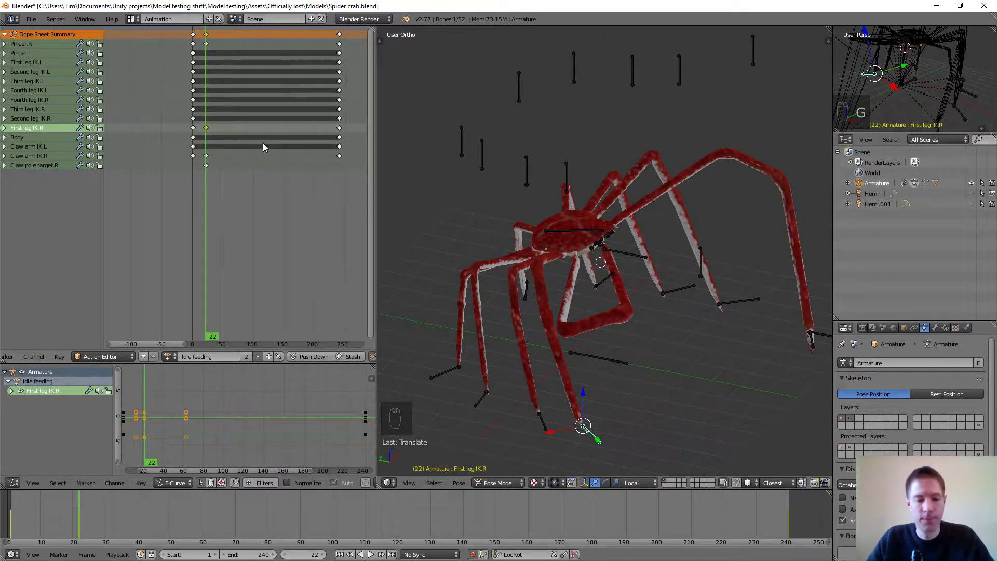
key("shift+d")
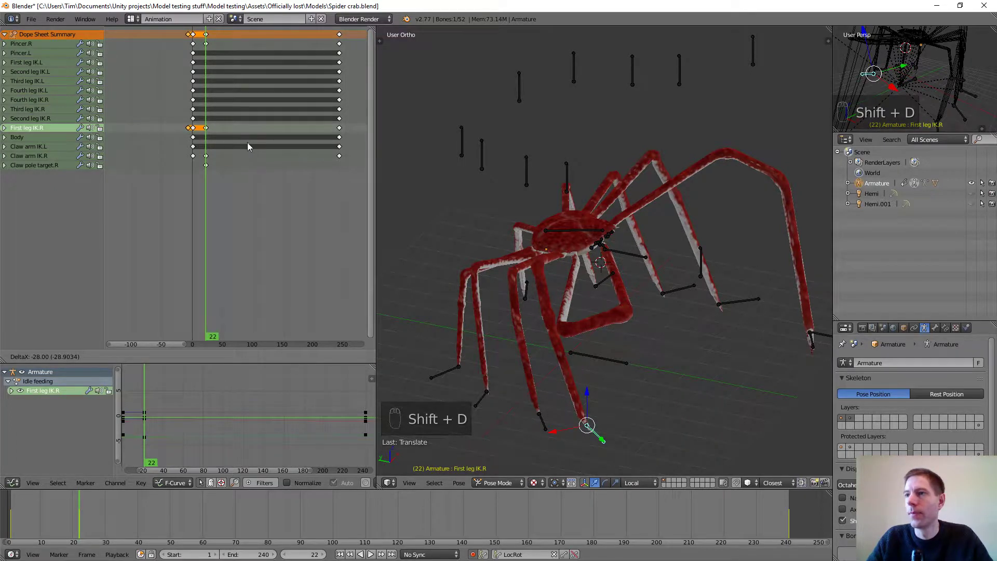
right_click(249, 142)
key("shift+d")
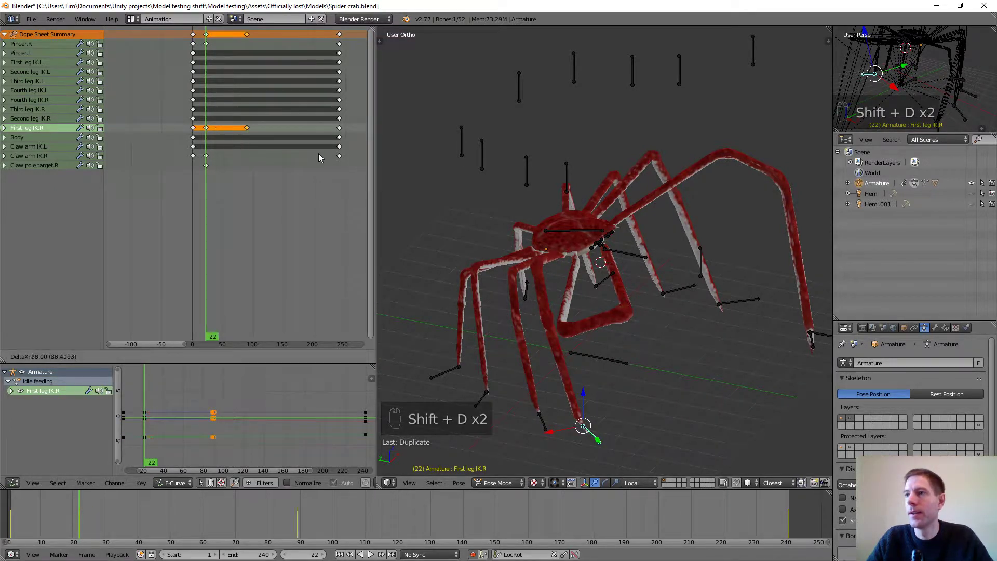
left_click(119, 158)
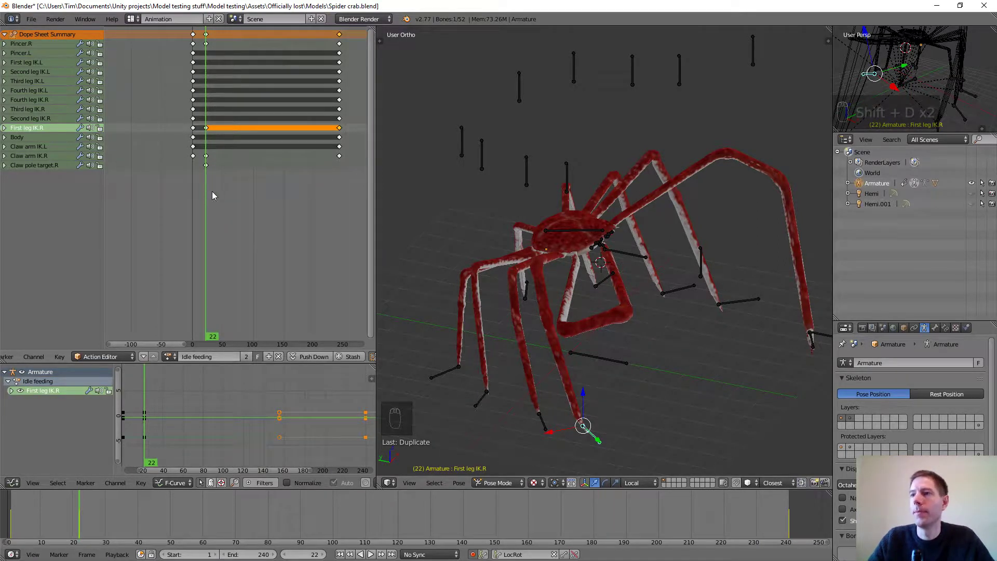
Step: Play and scrub the start of the Idle feeding action to examine how the right claw arm moves to the mouth
key("alt+a")
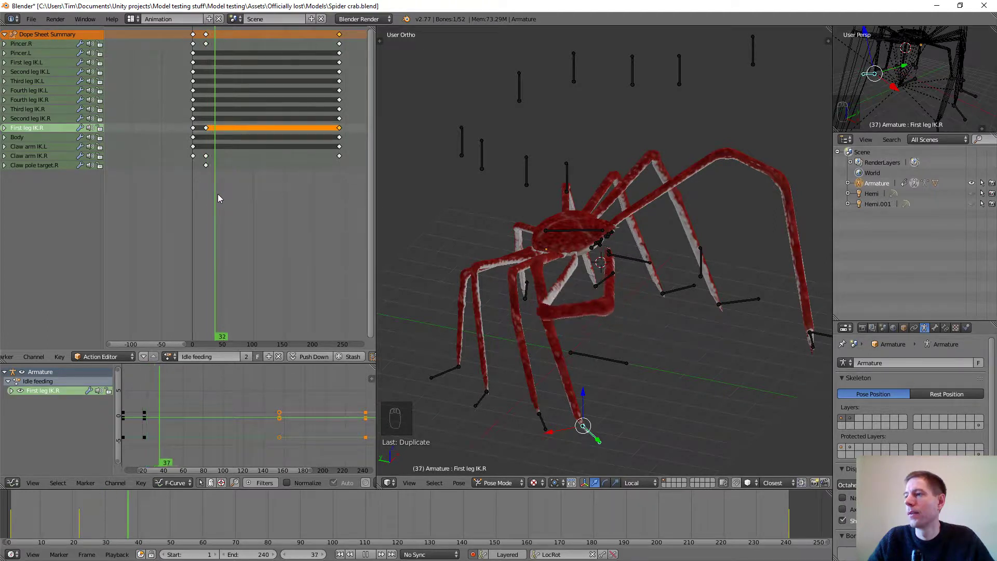
left_click_drag(219, 194, 190, 199)
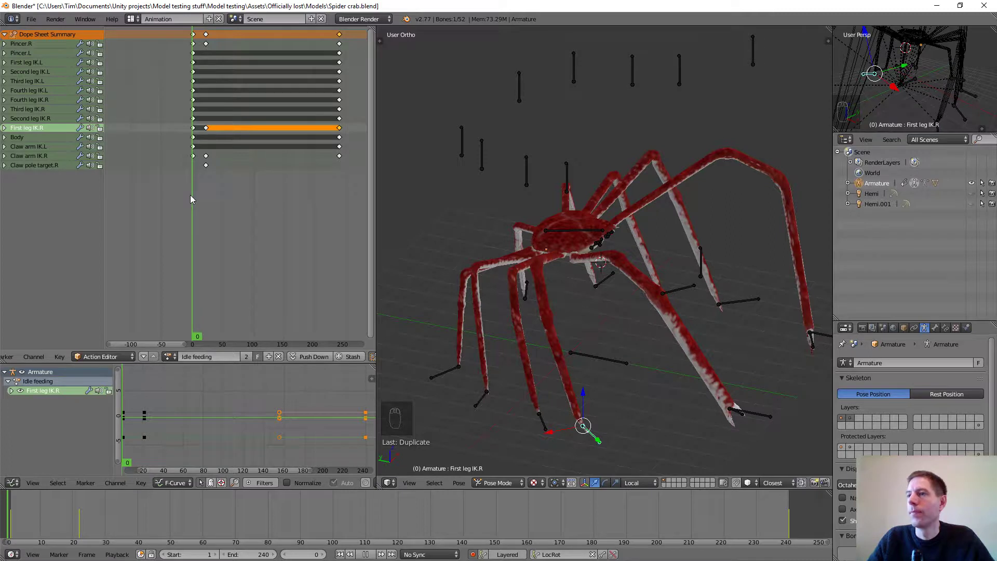
left_click_drag(190, 199, 190, 199)
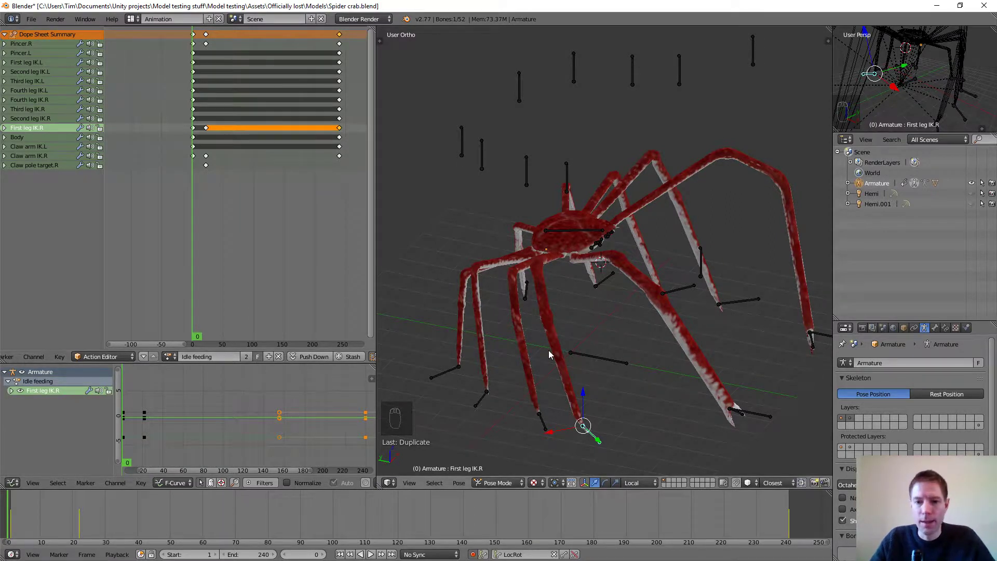
scroll(608, 335, "down", 3)
middle_click_drag(680, 354, 571, 349)
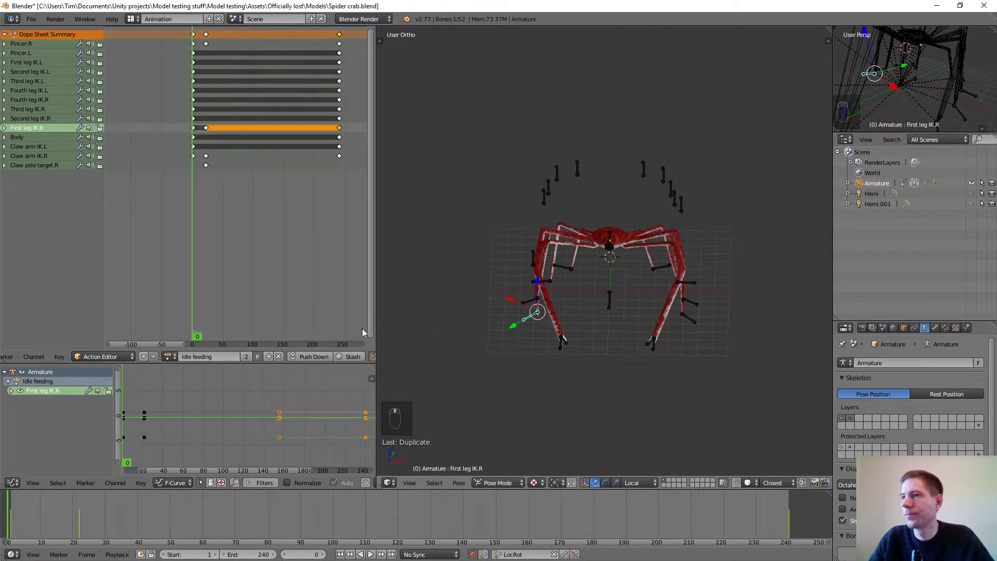
Step: Return to frame 1 and select the Claw pole target.R keyframe on frame 22
scroll(186, 204, "up", 4)
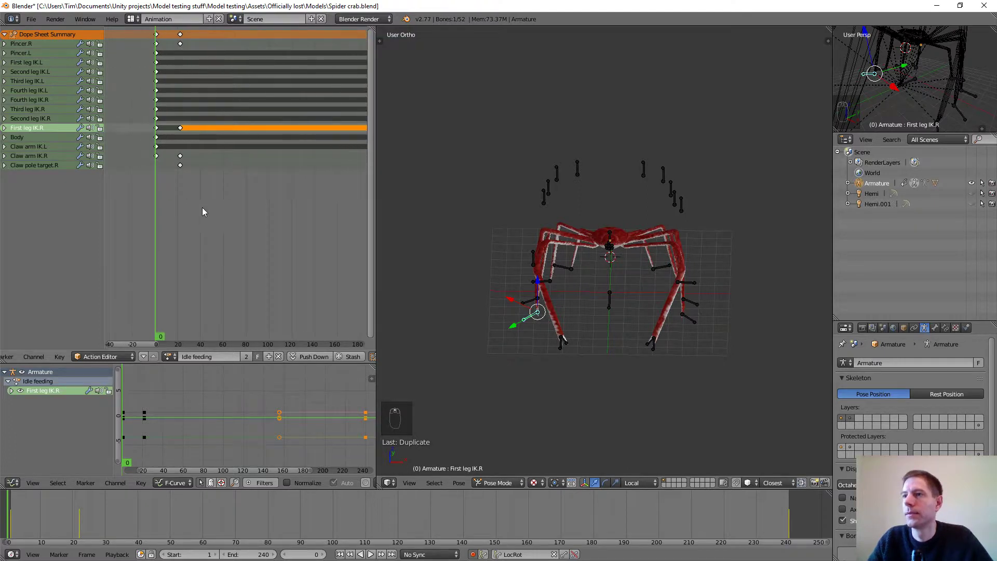
scroll(179, 194, "up", 4)
mouse_move(111, 203)
left_mouse_down()
mouse_move(147, 206)
mouse_move(111, 198)
left_mouse_up()
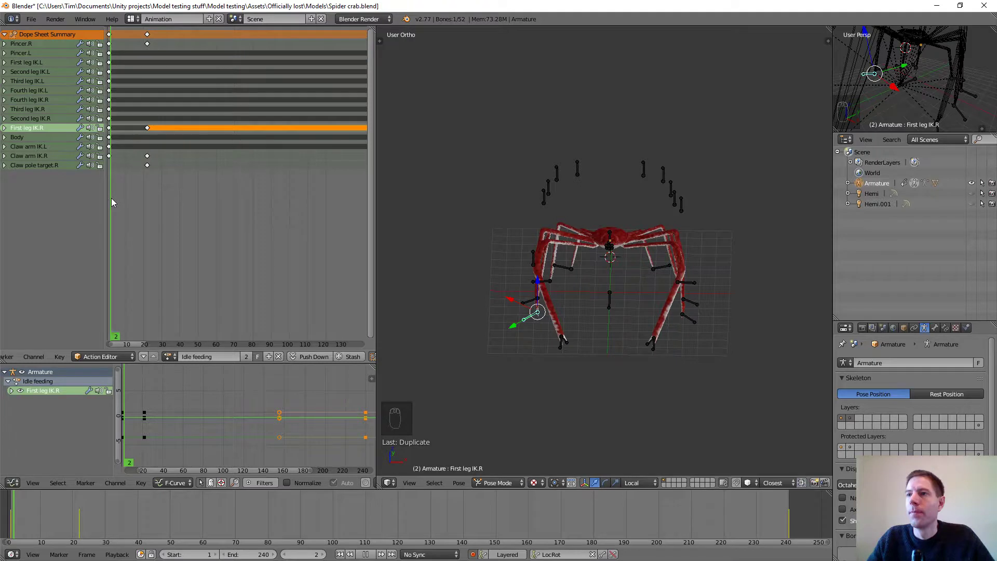
left_click_drag(111, 198, 109, 198)
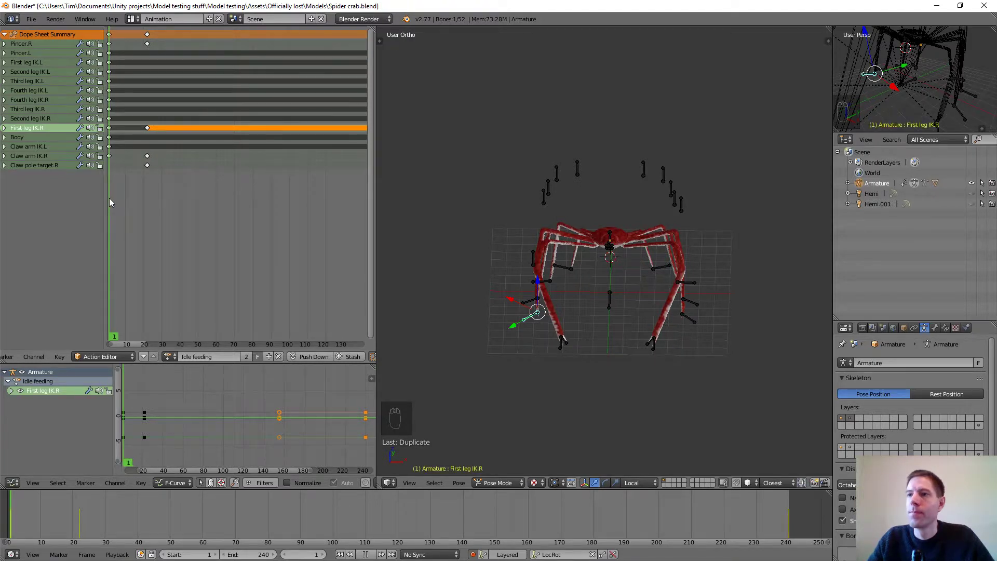
left_click(147, 165)
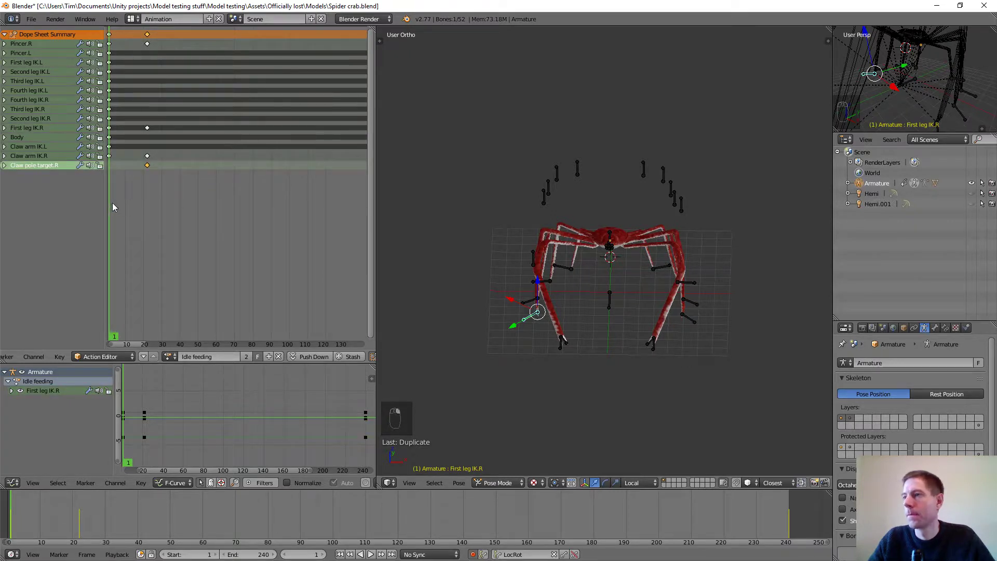
middle_click_drag(445, 234, 549, 261)
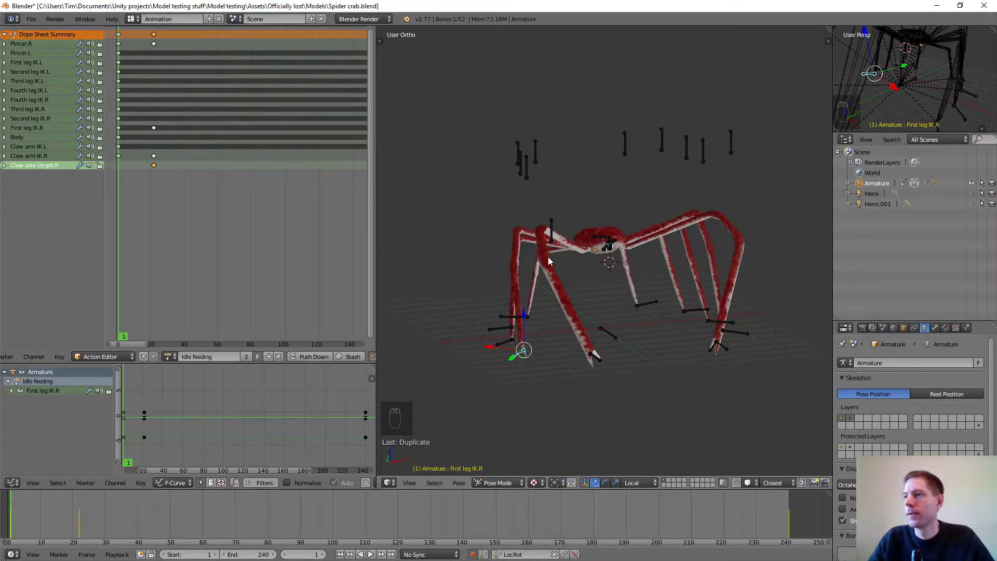
Step: Raise the Claw pole target.R bone above the right claw arm at frame 1 and play back the motion
right_click(551, 233)
key("g")
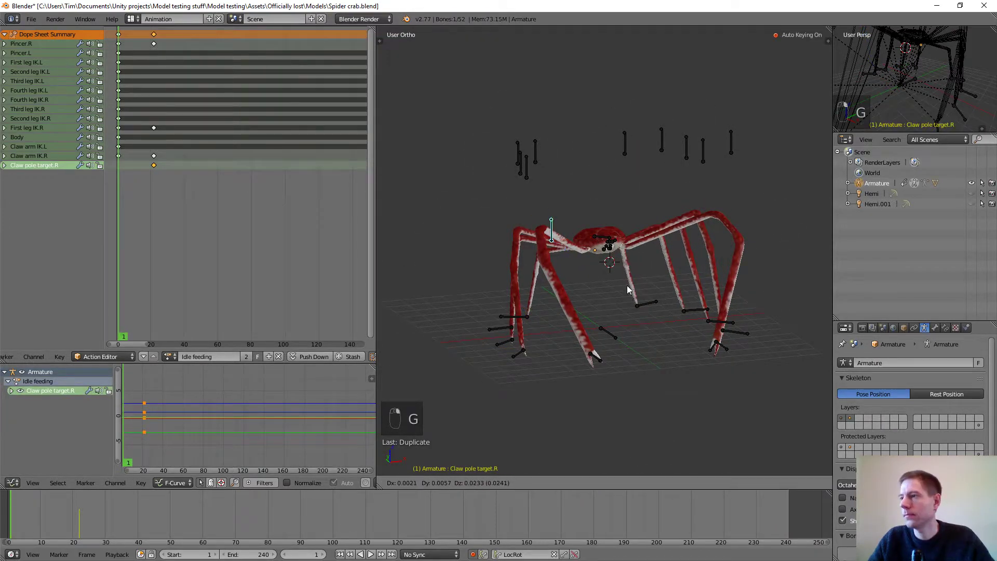
left_click(643, 234)
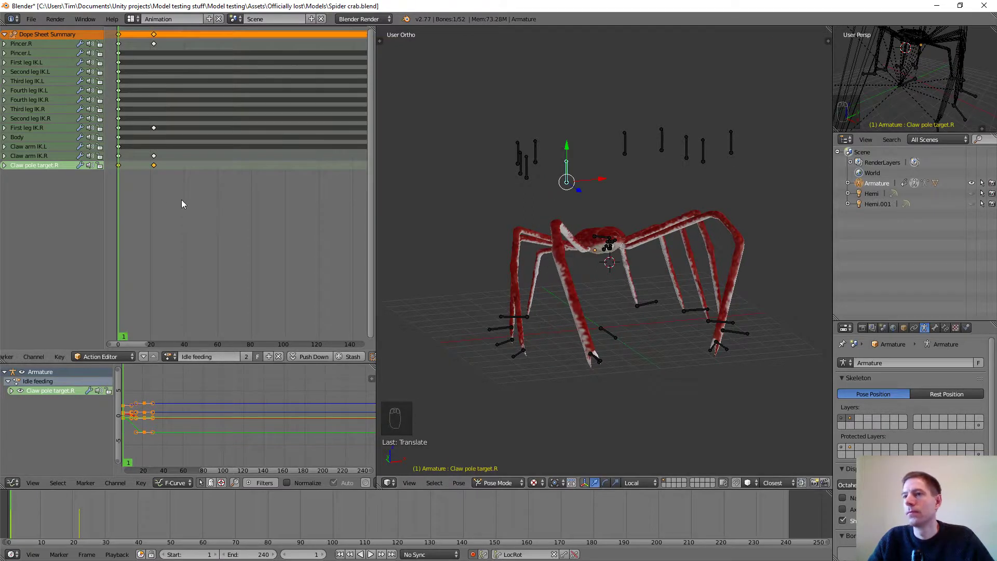
key("alt+a")
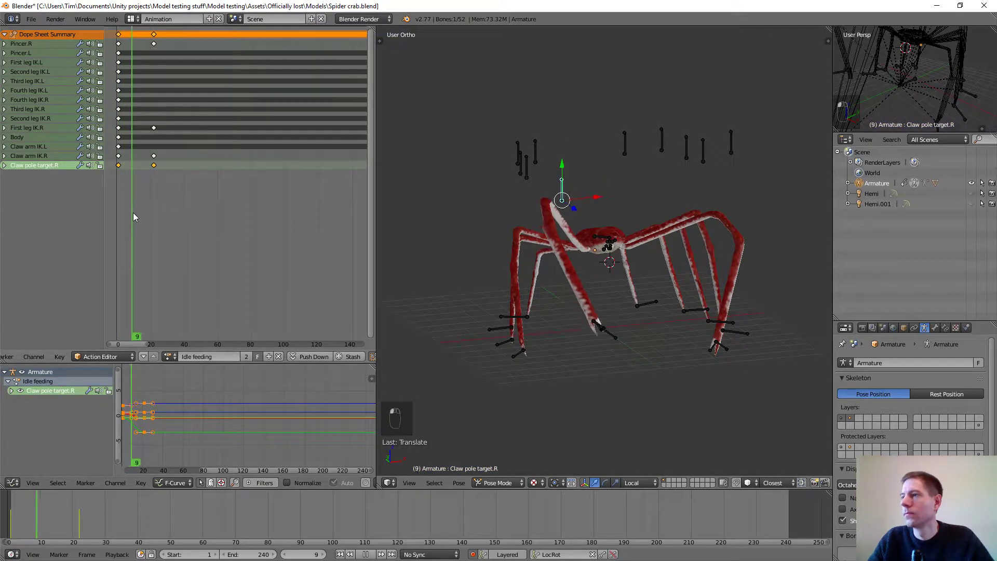
Step: At frame 22, reposition Claw pole target.R outward beside the elbow of the raised right claw arm
left_click_drag(133, 213, 154, 216)
middle_click_drag(545, 248, 626, 324)
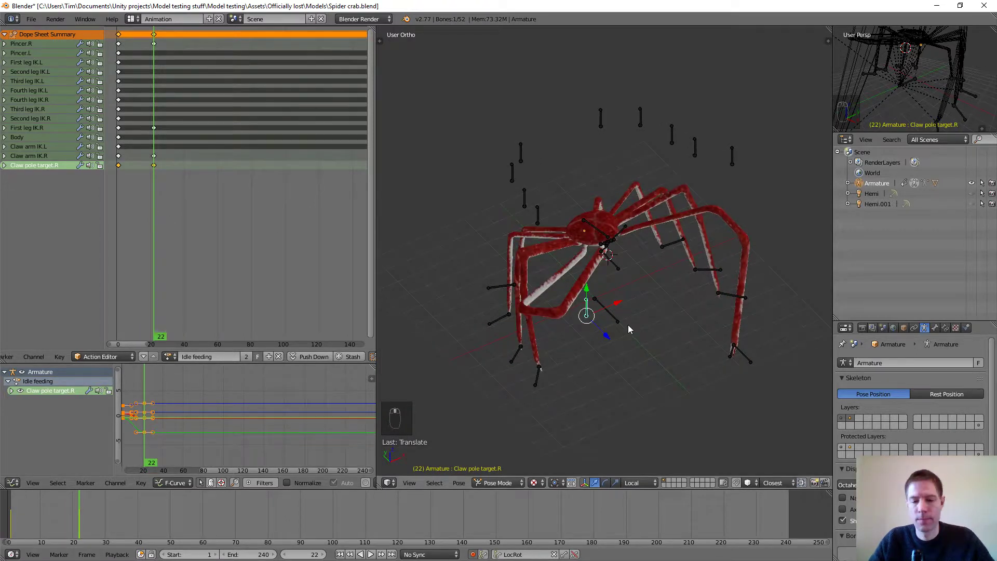
key("g")
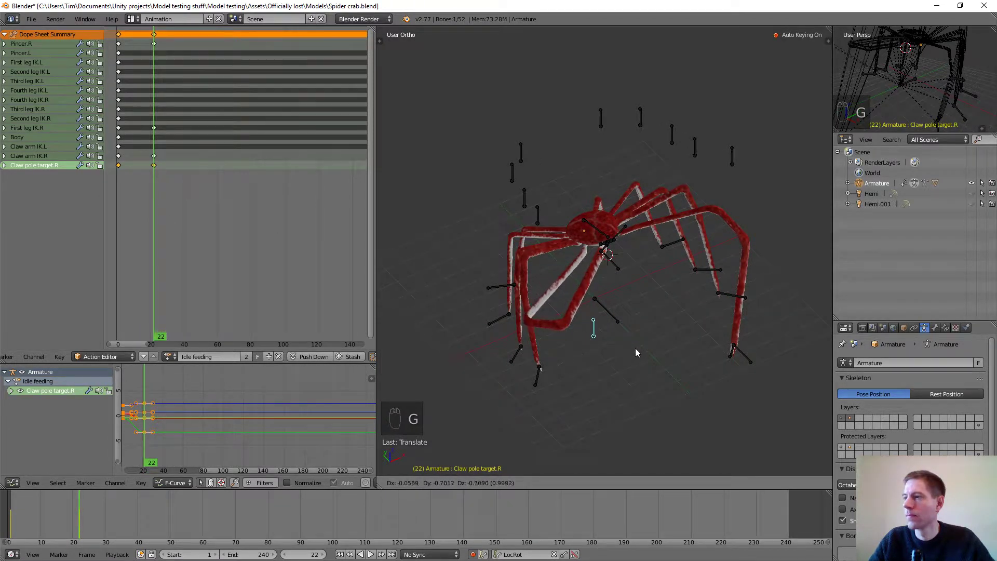
left_click(628, 351)
middle_click_drag(628, 351, 625, 279)
left_click(688, 308)
scroll(650, 281, "up", 5)
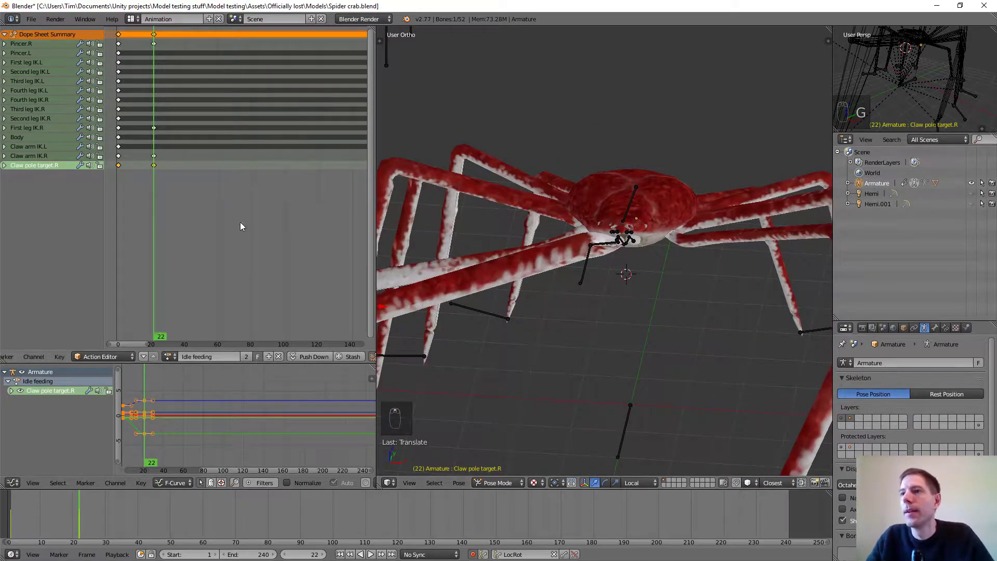
scroll(617, 280, "down", 4)
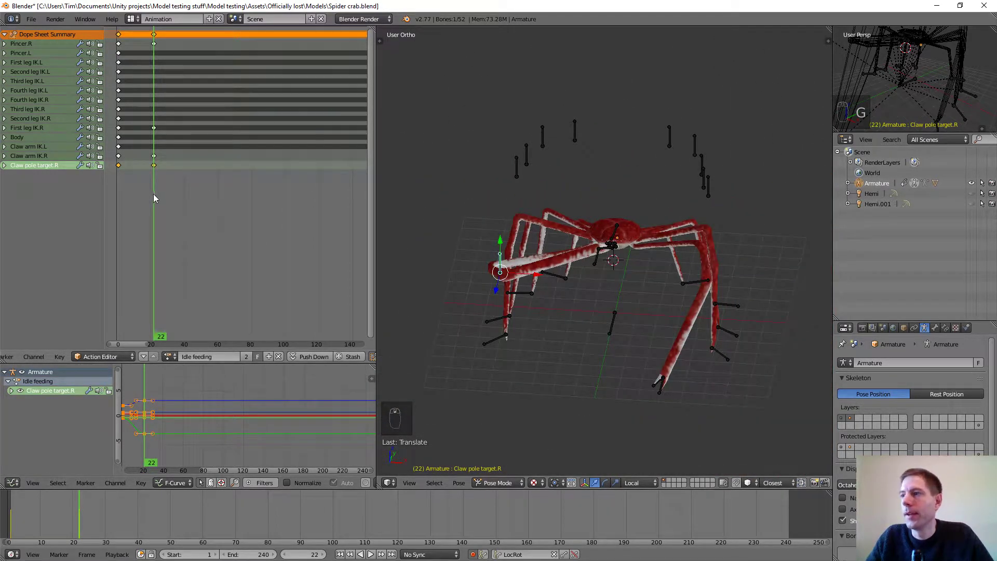
Step: Return to frame 1 and move the Claw arm IK.R bone forward along its local Y axis
left_click_drag(153, 195, 119, 198)
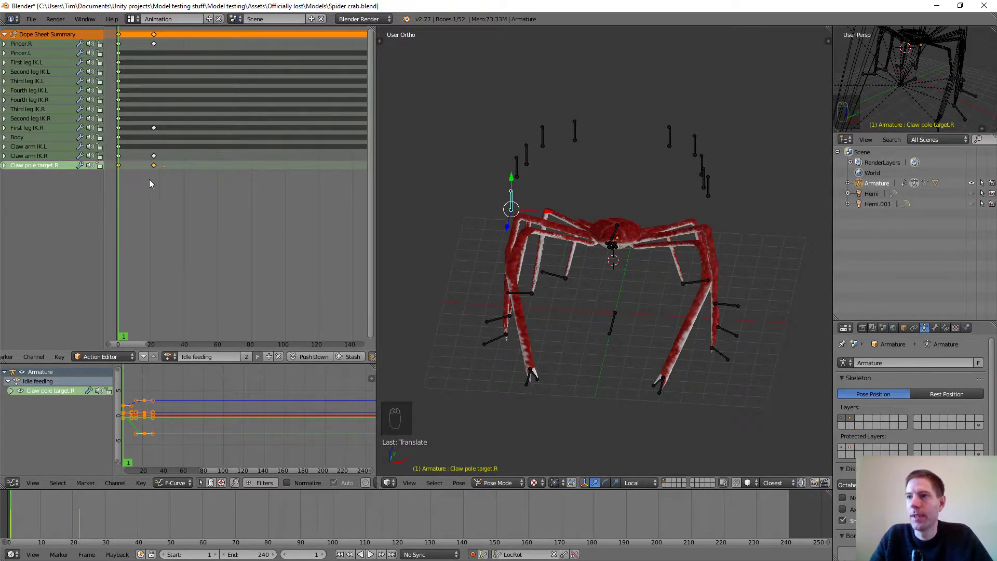
right_click(528, 383)
middle_click_drag(534, 385, 707, 249)
scroll(566, 335, "up", 5)
scroll(565, 331, "up", 2)
scroll(548, 343, "down", 1)
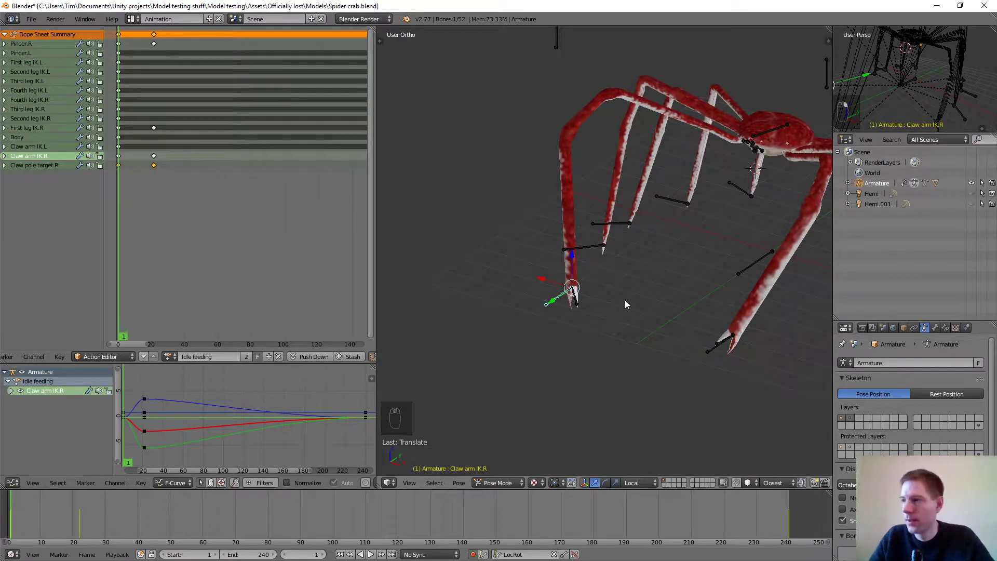
key("g")
key("y")
key("y")
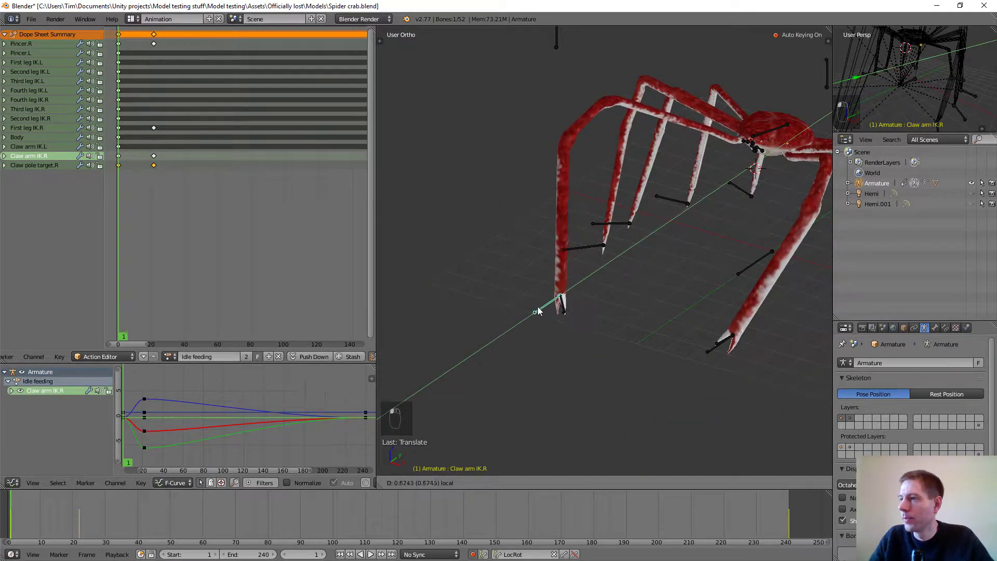
left_click_drag(506, 313, 510, 310)
Step: Move Claw arm IK.R along its local X axis, bringing the right claw inward toward the crab's centre
mouse_move(597, 332)
middle_mouse_down()
mouse_move(664, 306)
mouse_move(669, 321)
mouse_move(619, 327)
mouse_move(683, 341)
mouse_move(674, 353)
mouse_move(579, 333)
middle_mouse_up()
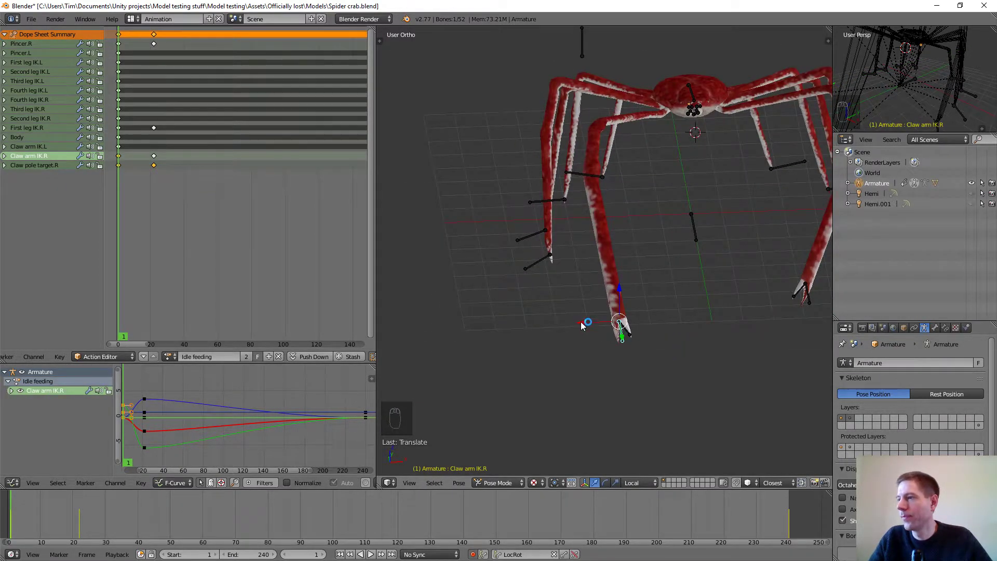
key("g")
key("x")
key("x")
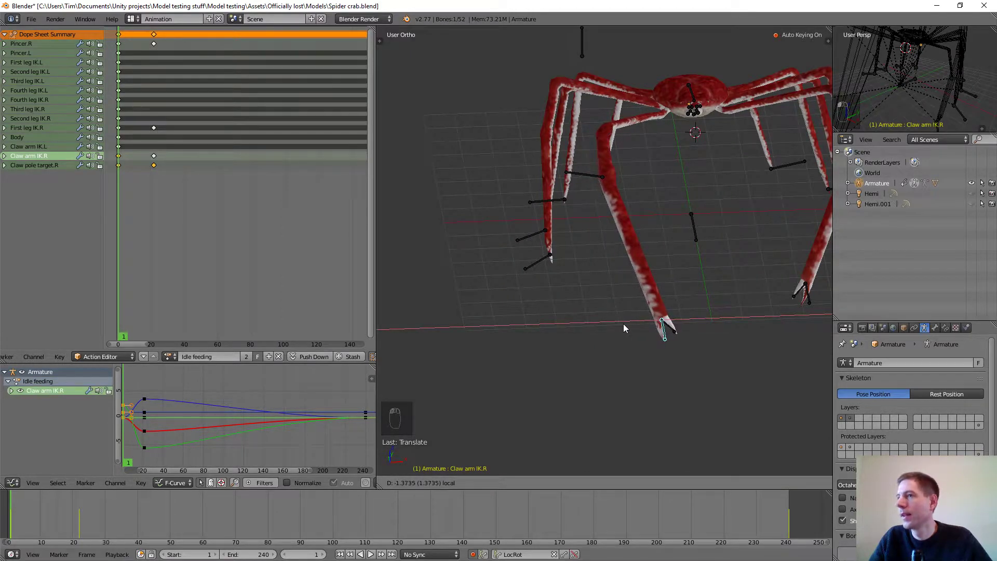
left_click(623, 322)
mouse_move(717, 353)
middle_mouse_down()
mouse_move(684, 338)
mouse_move(693, 324)
mouse_move(702, 342)
middle_mouse_up()
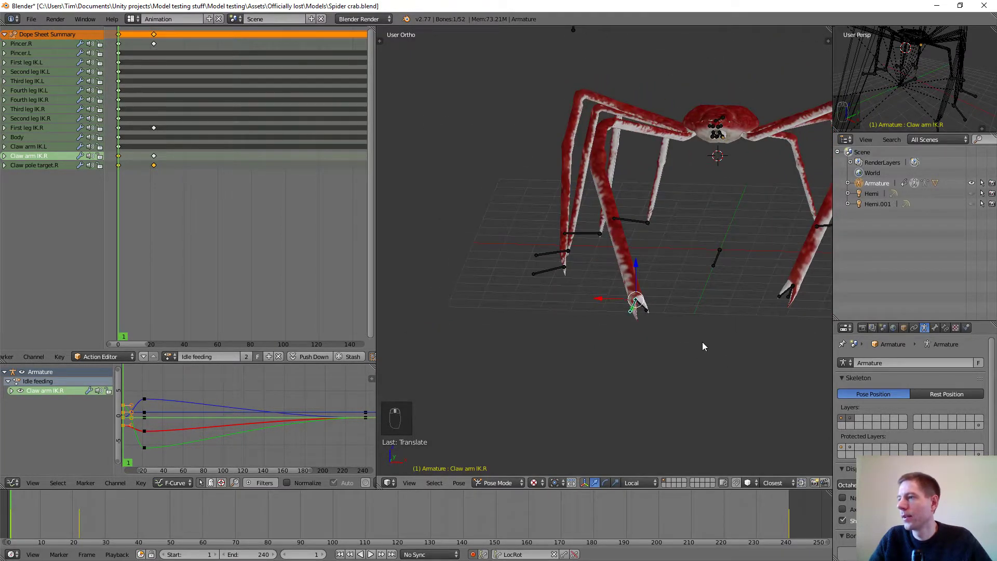
Step: Examine the Pincer.R bone and its motion over the first few frames of the animation
scroll(702, 341, "up", 5)
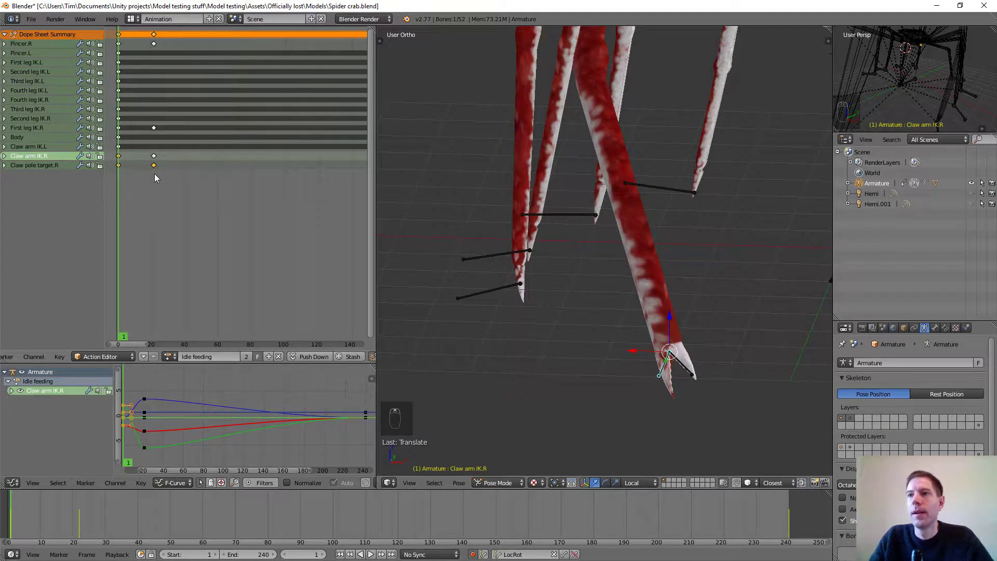
right_click(684, 367)
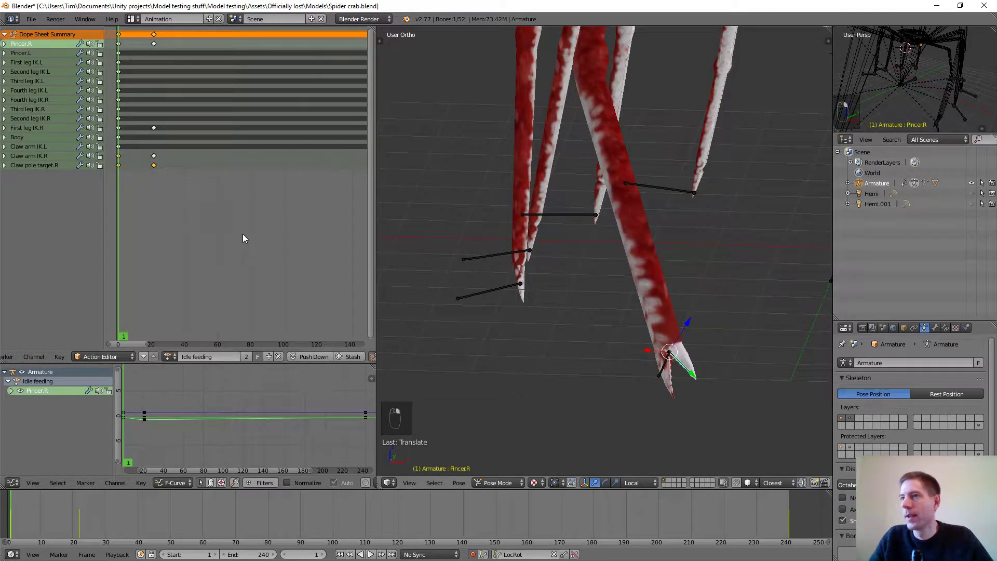
scroll(229, 231, "down", 2)
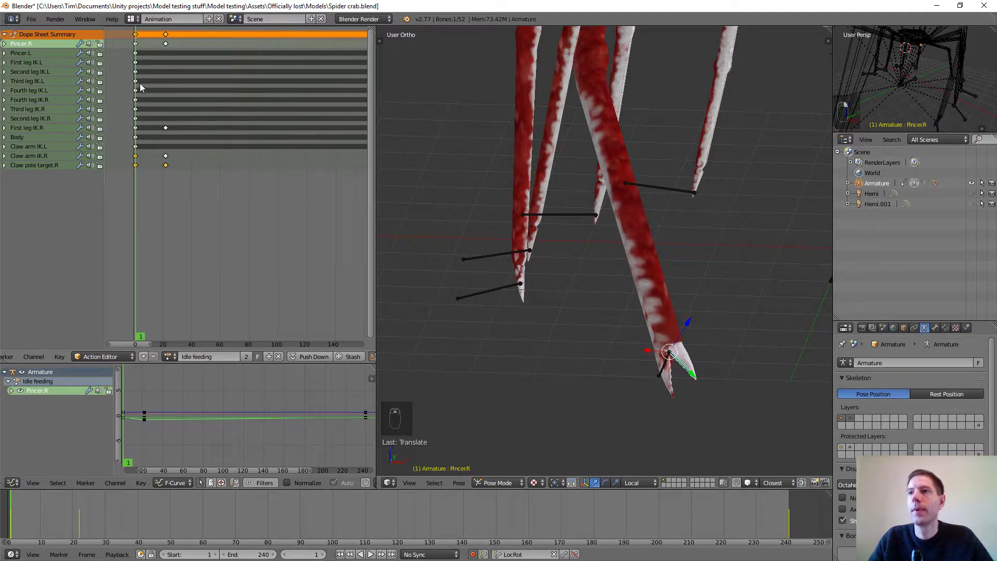
key("alt+a")
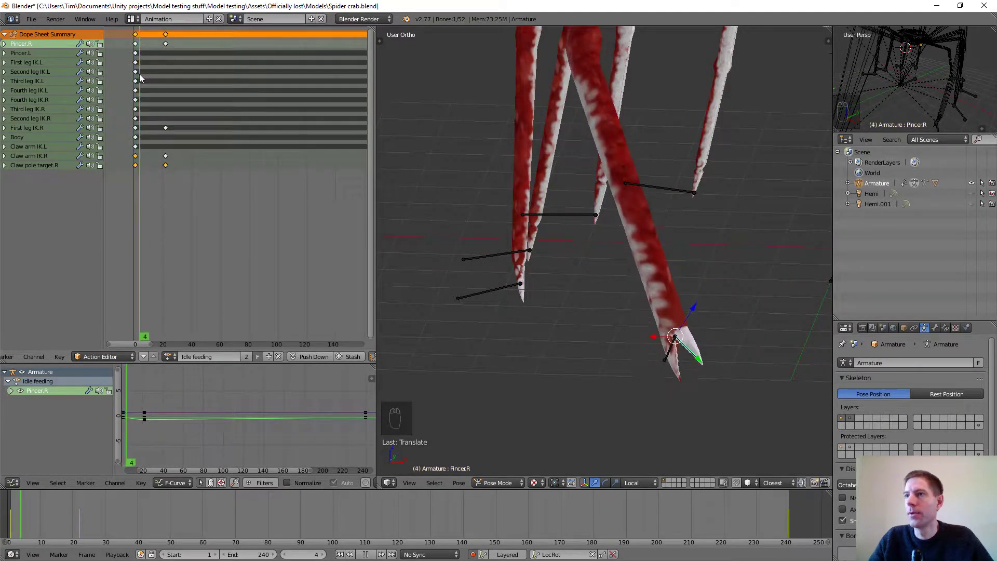
left_click_drag(139, 78, 136, 79)
key("alt+a")
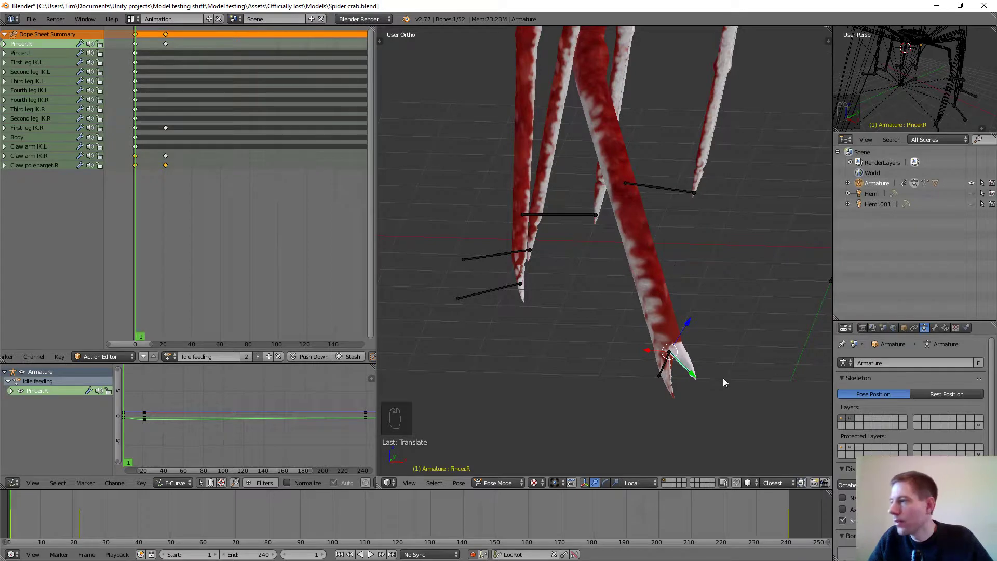
scroll(703, 395, "up", 1)
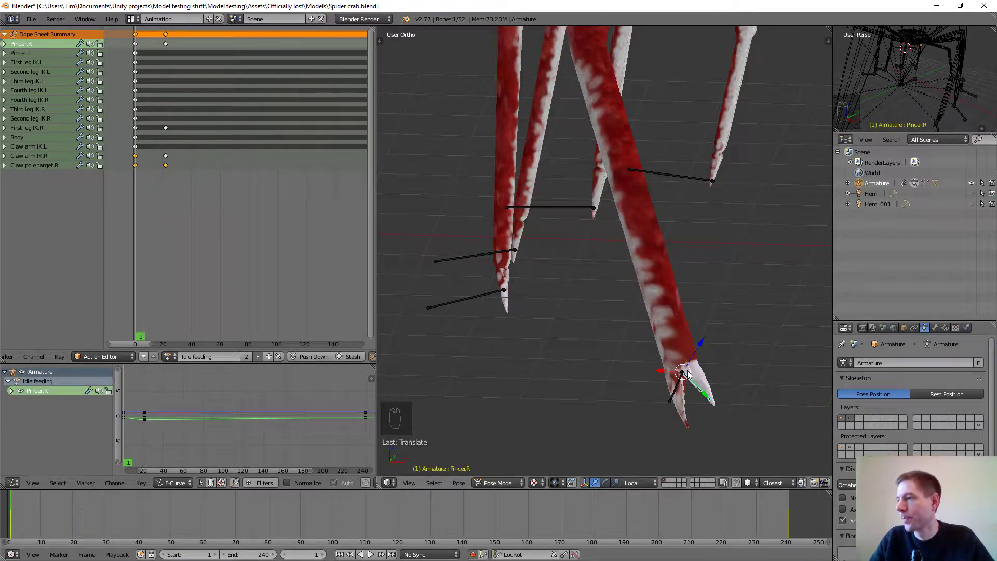
scroll(660, 309, "down", 4)
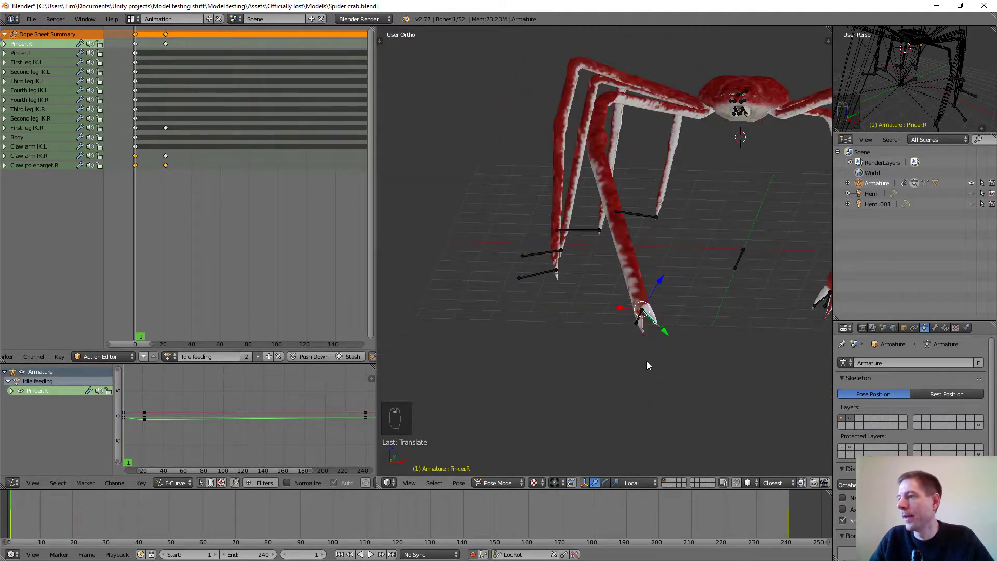
Step: Duplicate the frame 1 keyframe of Claw arm IK.R to frame 7 so the claw holds its starting position
right_click(641, 316)
scroll(157, 207, "up", 1)
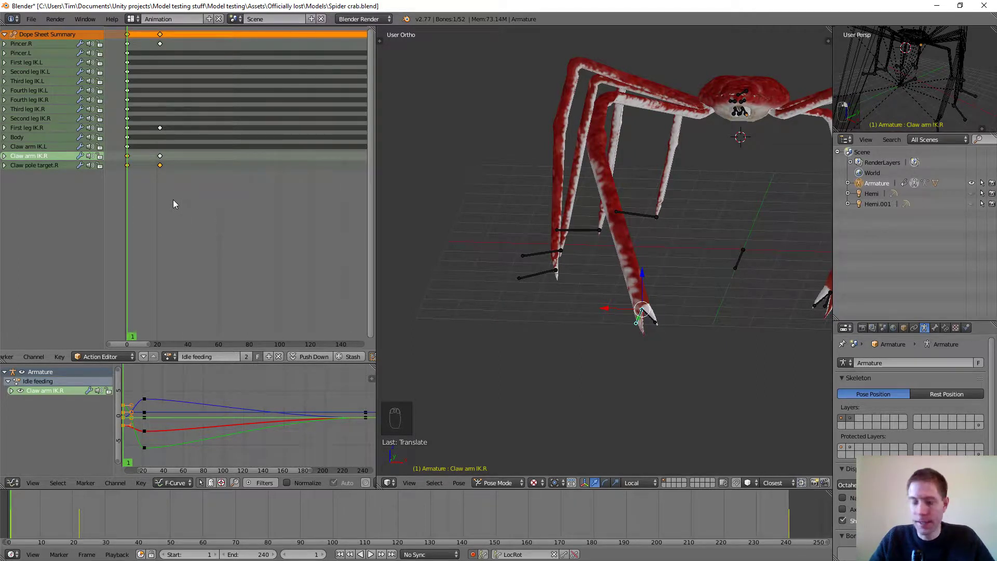
key("shift+d")
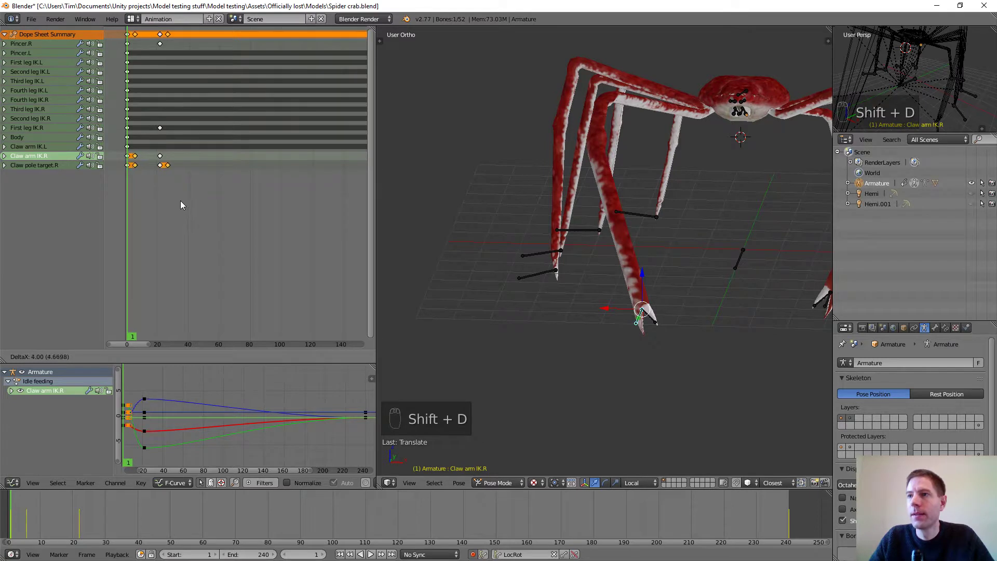
right_click(180, 201)
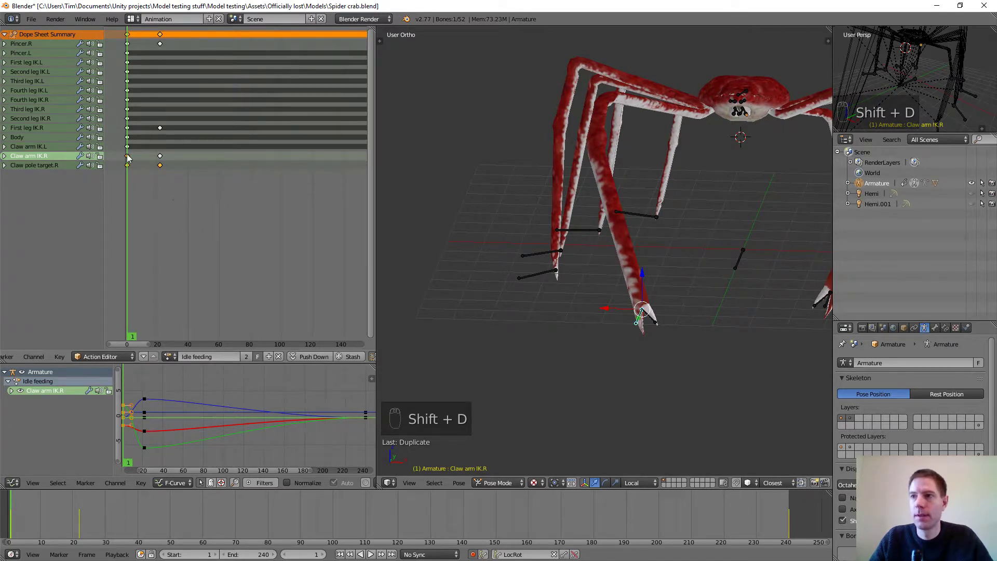
right_click(175, 207)
key("shift+d")
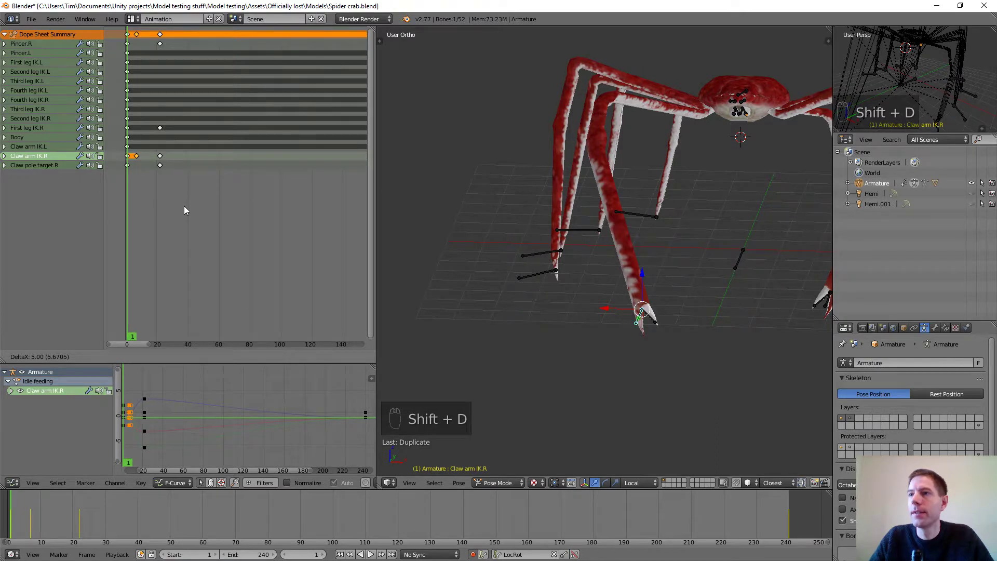
left_click(183, 206)
Step: Duplicate the frame 22 keyframe of Pincer.R to frame 7, play the motion and return to frame 1
key("alt+a")
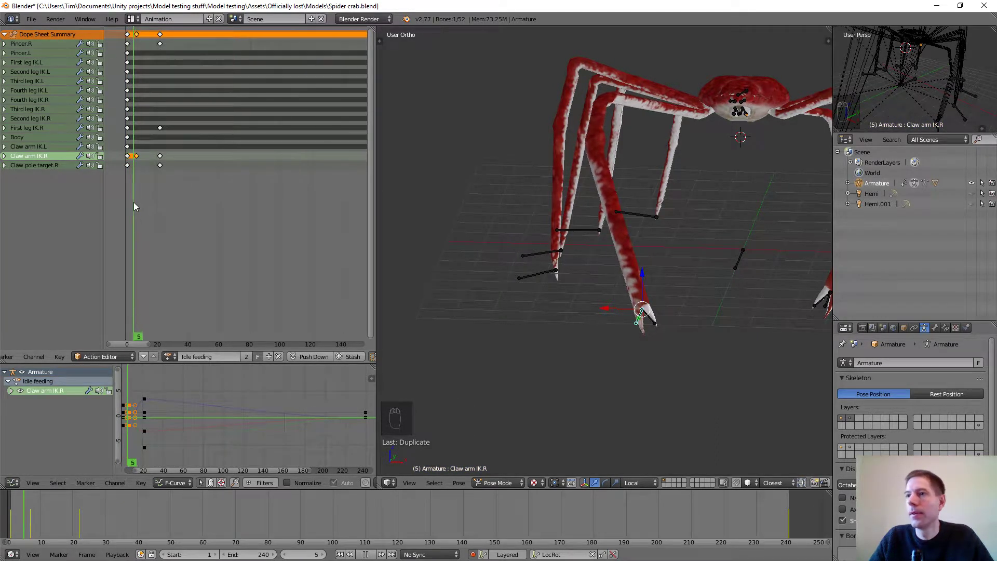
key("alt+a")
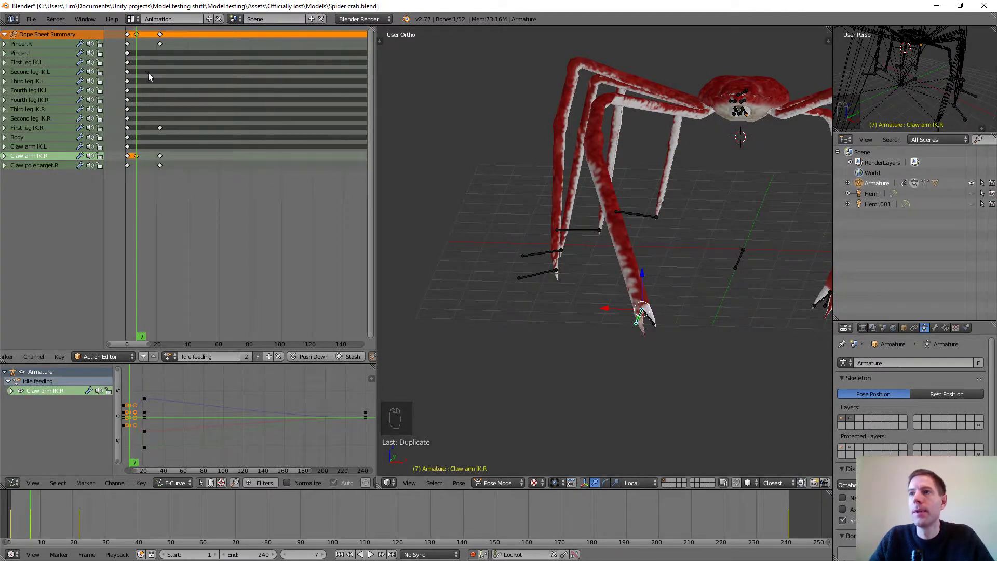
left_click(160, 45)
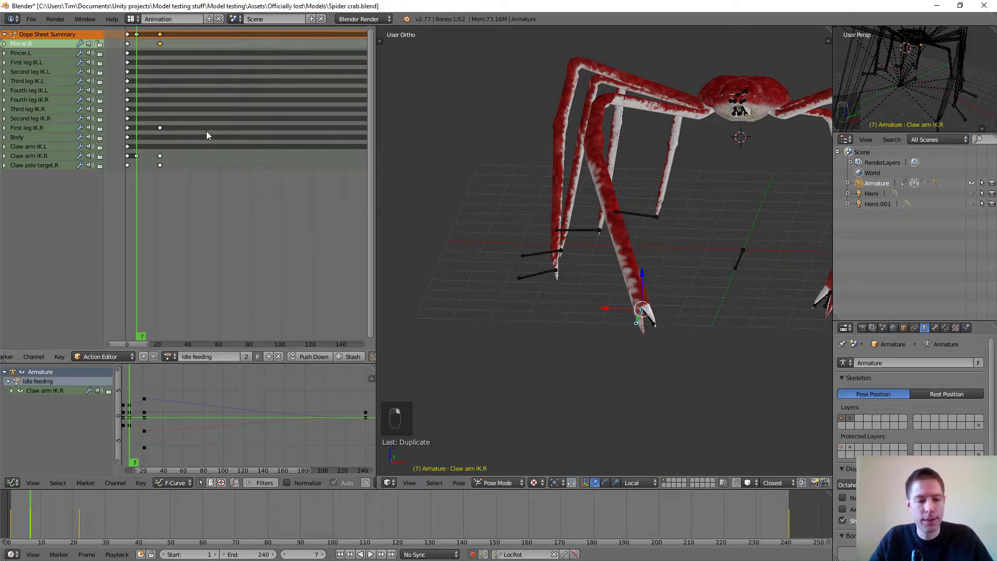
key("shift+d")
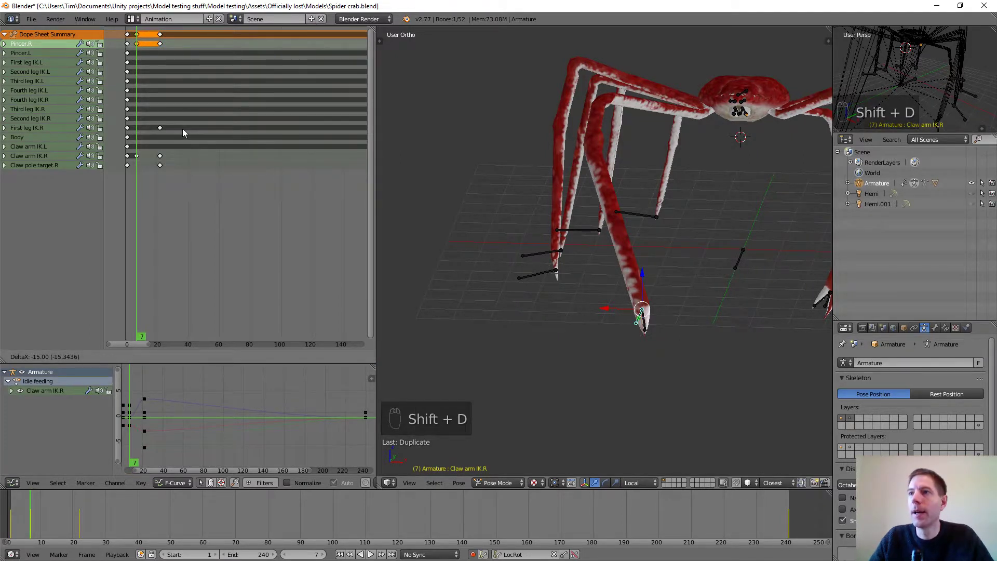
left_click(182, 128)
key("alt+a")
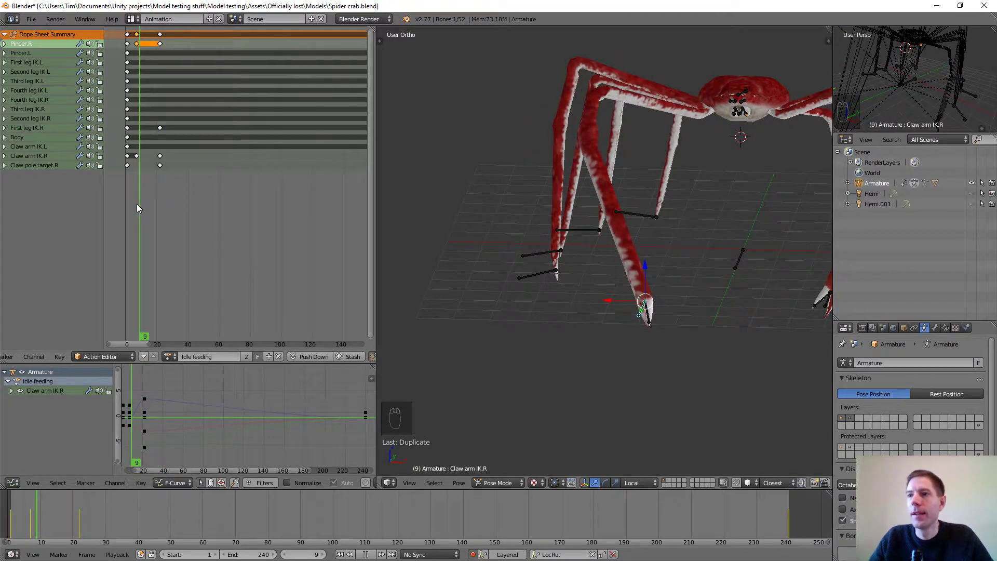
mouse_move(127, 204)
left_mouse_down()
mouse_move(150, 204)
mouse_move(129, 206)
left_mouse_up()
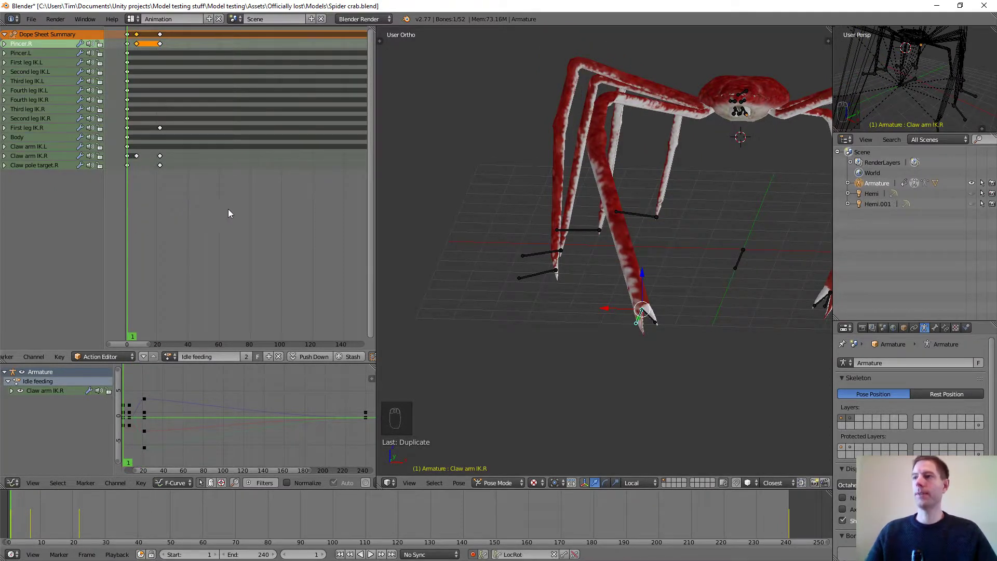
Step: Select the frame 1 keyframes of all channels in the Idle feeding action and copy them
scroll(228, 209, "down", 1)
scroll(259, 200, "down", 1)
scroll(267, 203, "down", 2)
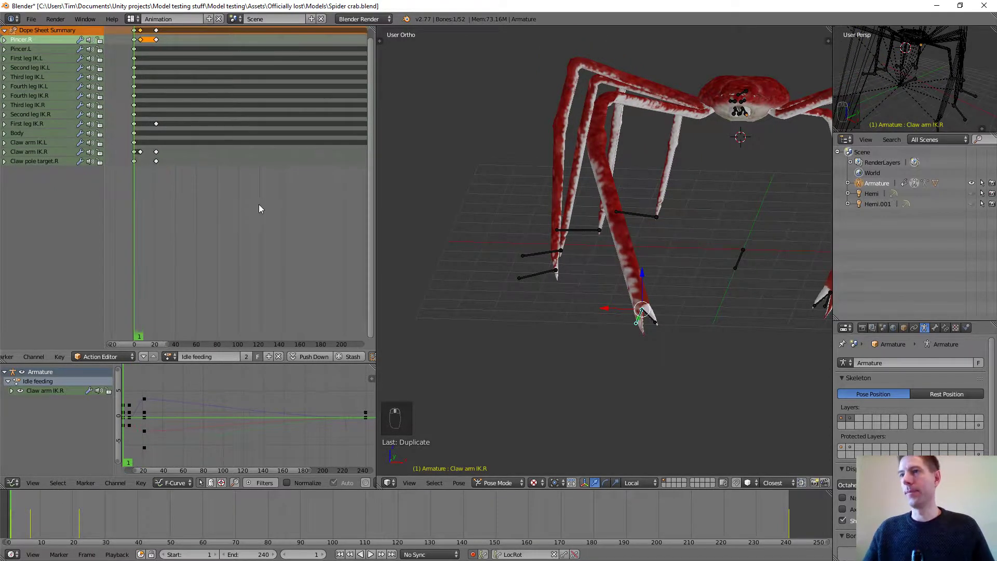
middle_click_drag(286, 202, 280, 202)
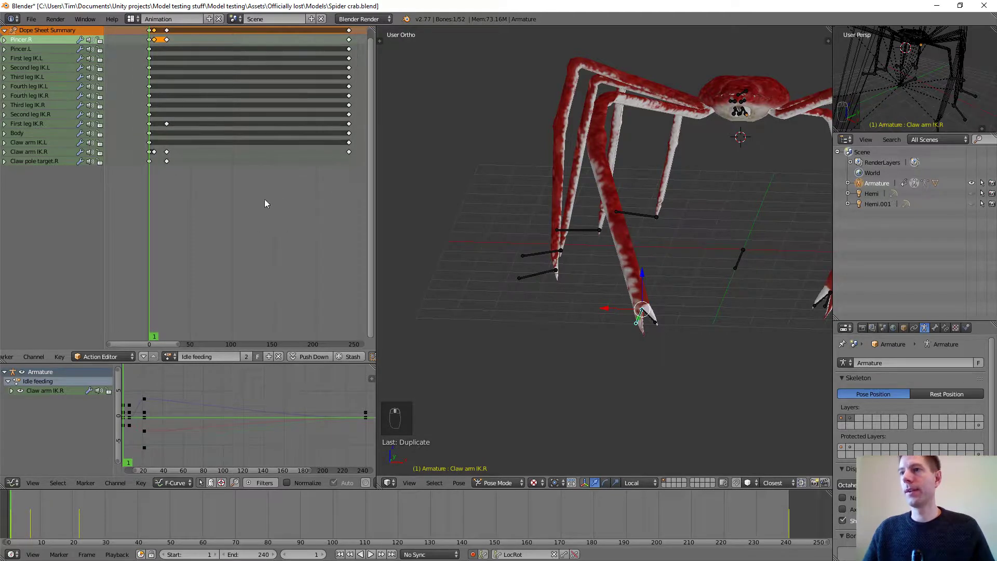
right_click(150, 163)
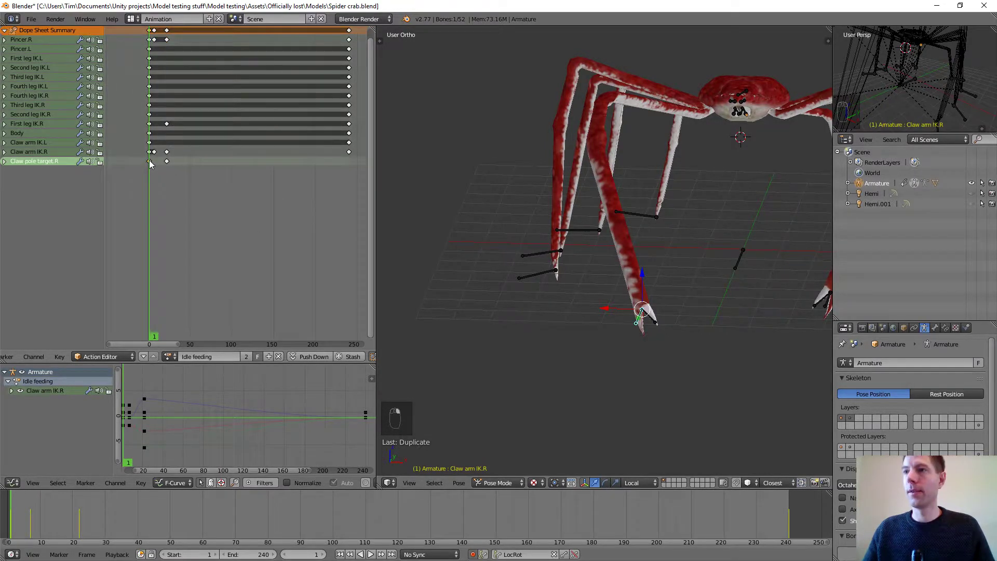
key("b")
left_click_drag(152, 176, 146, 27)
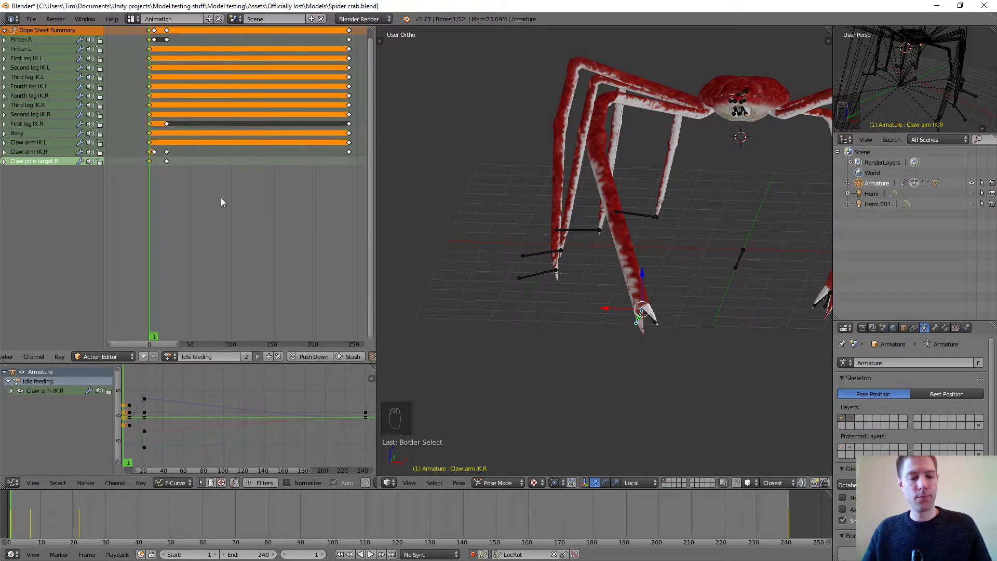
key("ctrl+c")
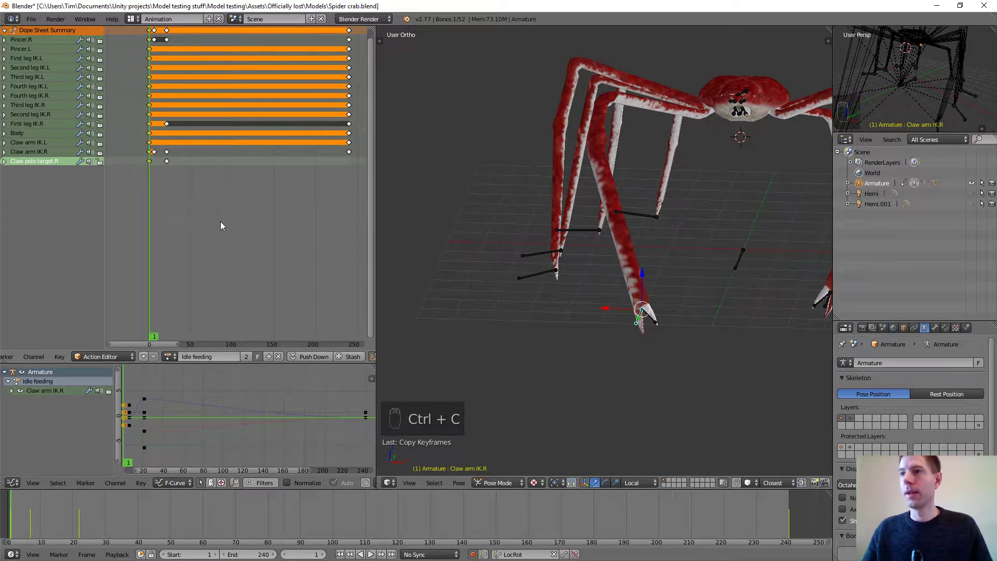
Step: Clear the keyframe selection, reselect the frame 1 keyframes of all channels in the Idle feeding action and copy them
left_click_drag(220, 221, 304, 234)
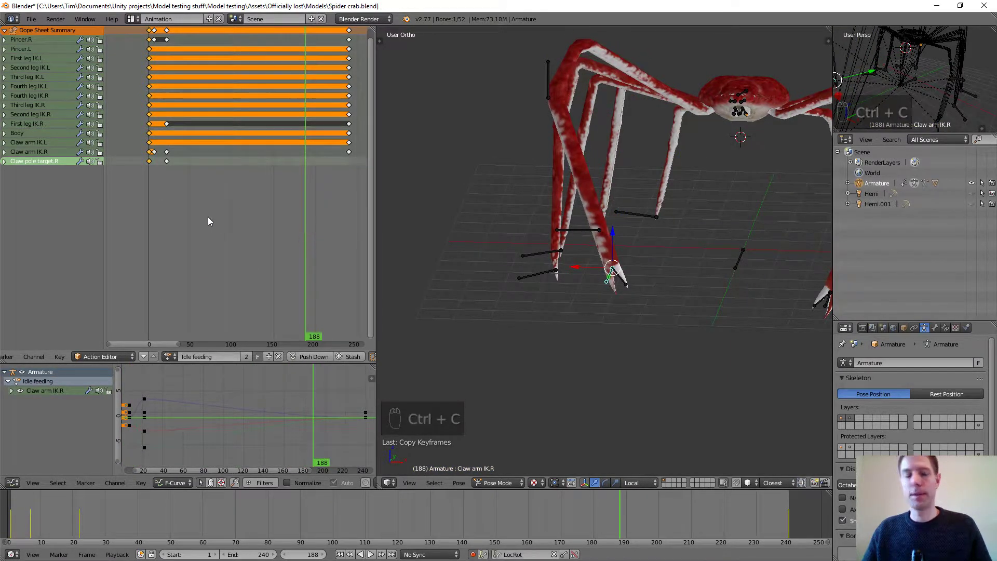
key("a")
key("a")
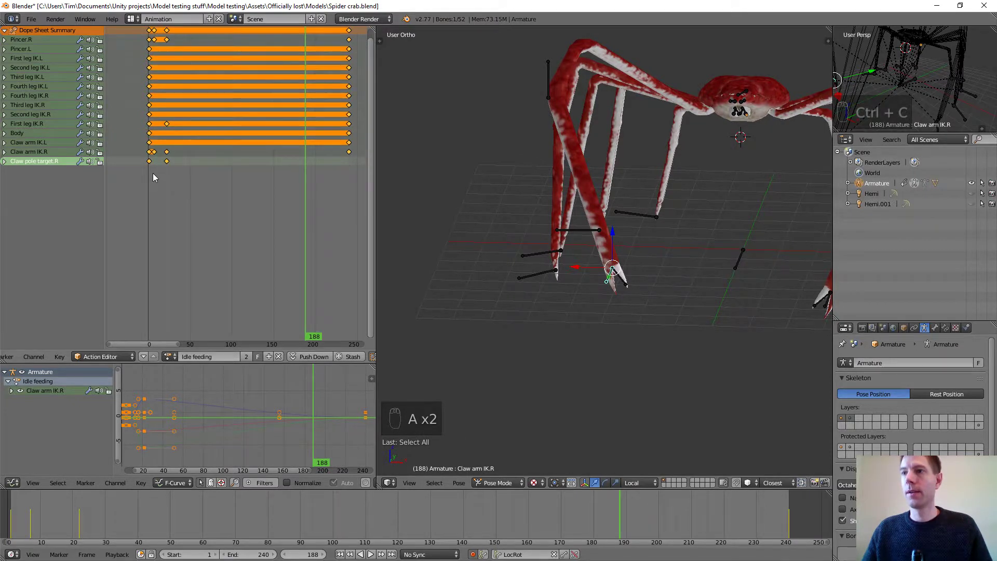
key("a")
key("a")
key("a")
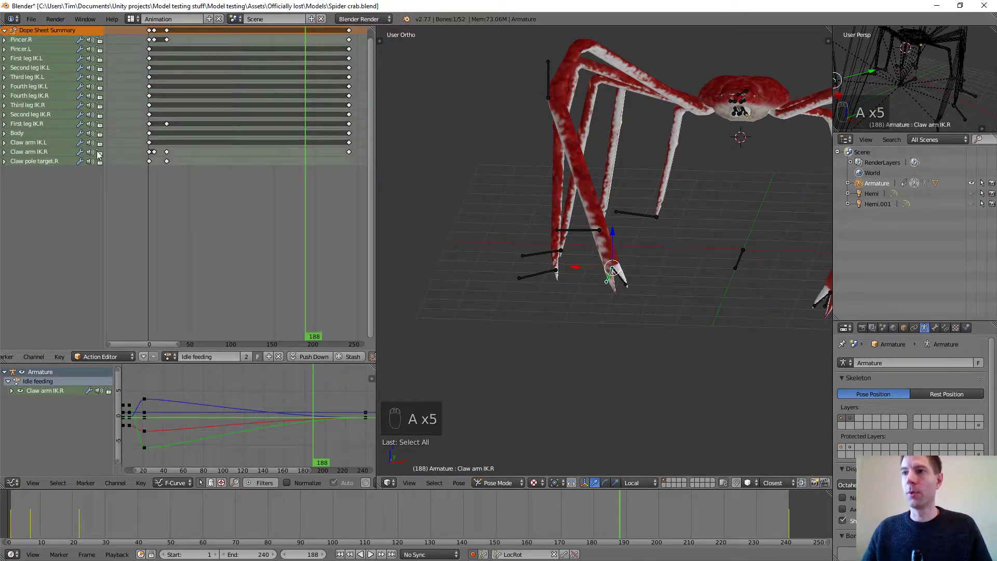
key("b")
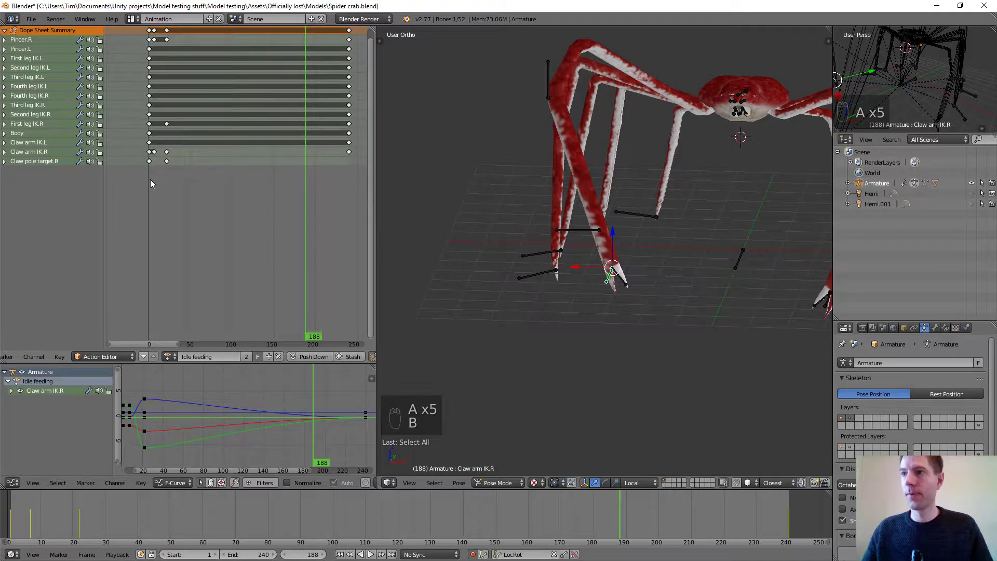
left_click_drag(151, 182, 139, 21)
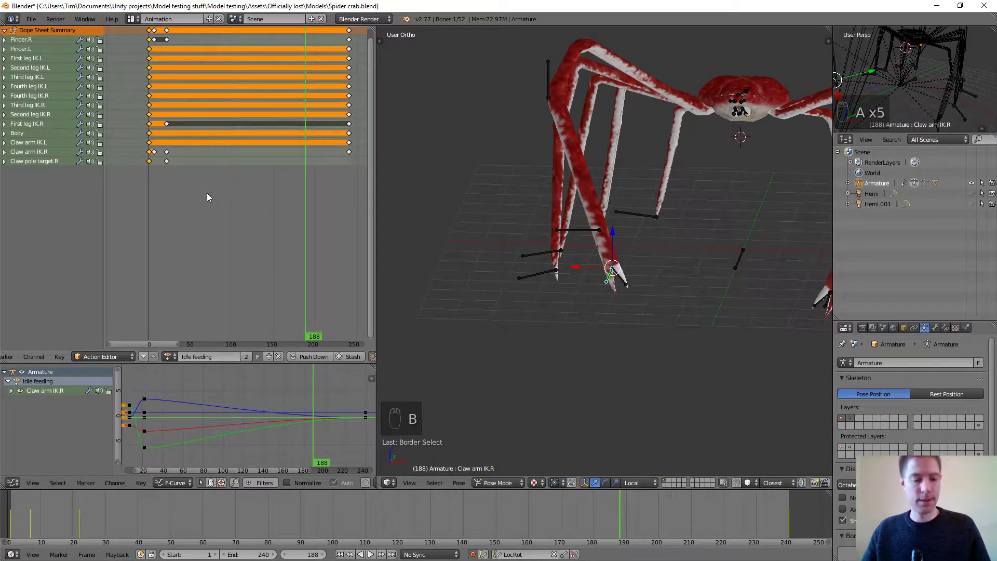
key("ctrl+c")
Step: Paste the copied frame 1 keyframes at frame 240 so the action ends in its starting pose
key("alt+a")
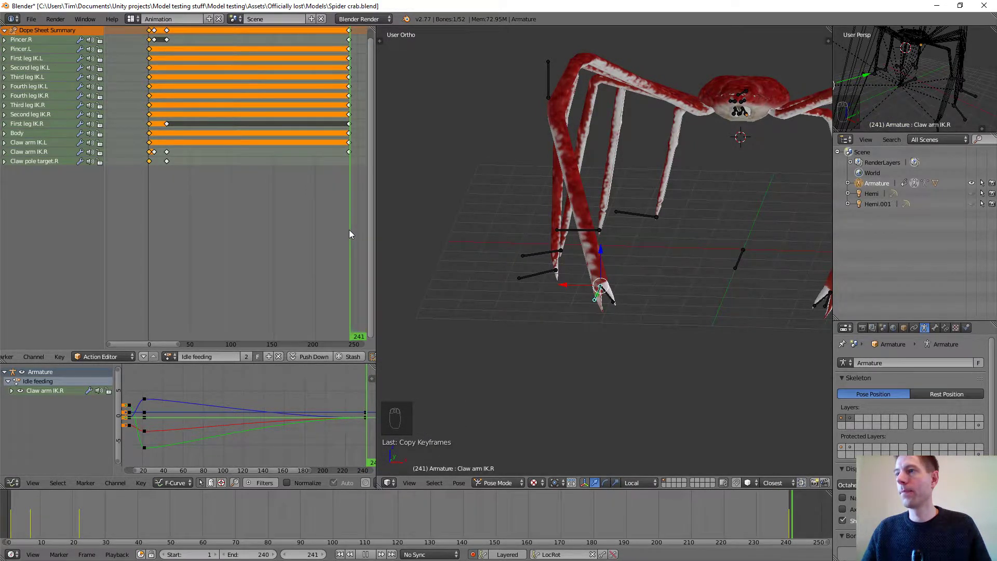
left_click_drag(348, 229, 346, 222)
scroll(339, 188, "up", 6)
middle_click_drag(335, 170, 236, 178)
left_click_drag(305, 185, 319, 185)
key("ctrl+v")
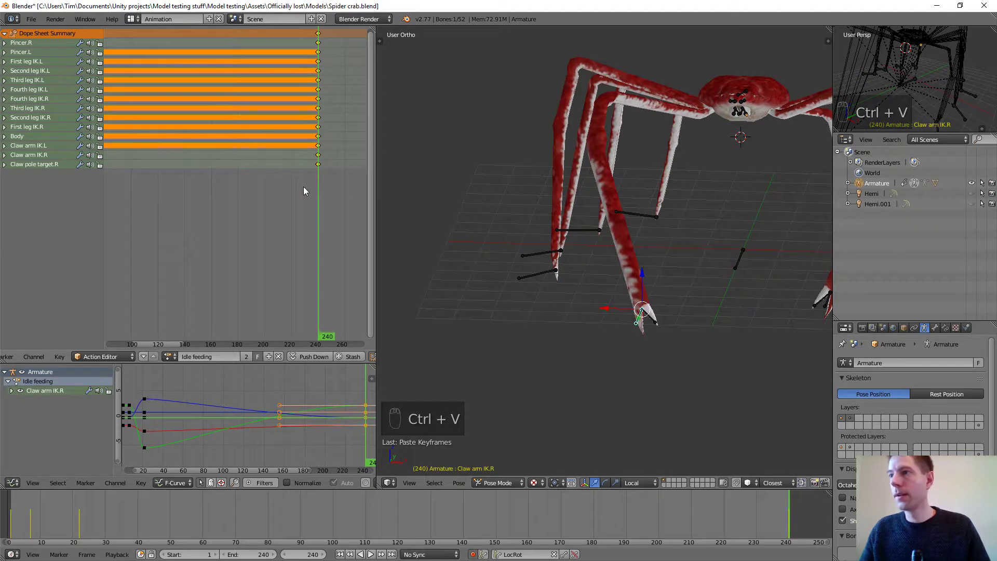
Step: Scrub back through the Idle feeding animation to review the claw's lift, ending at frame 7
scroll(308, 191, "down", 6)
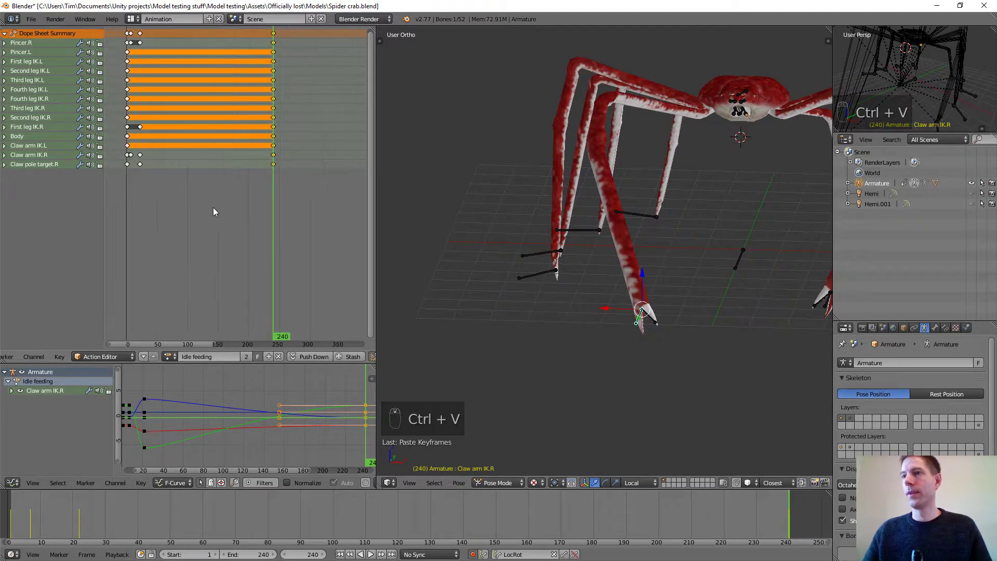
scroll(212, 208, "down", 1)
middle_click_drag(212, 207, 238, 209)
left_click_drag(292, 221, 183, 213)
scroll(173, 194, "up", 5)
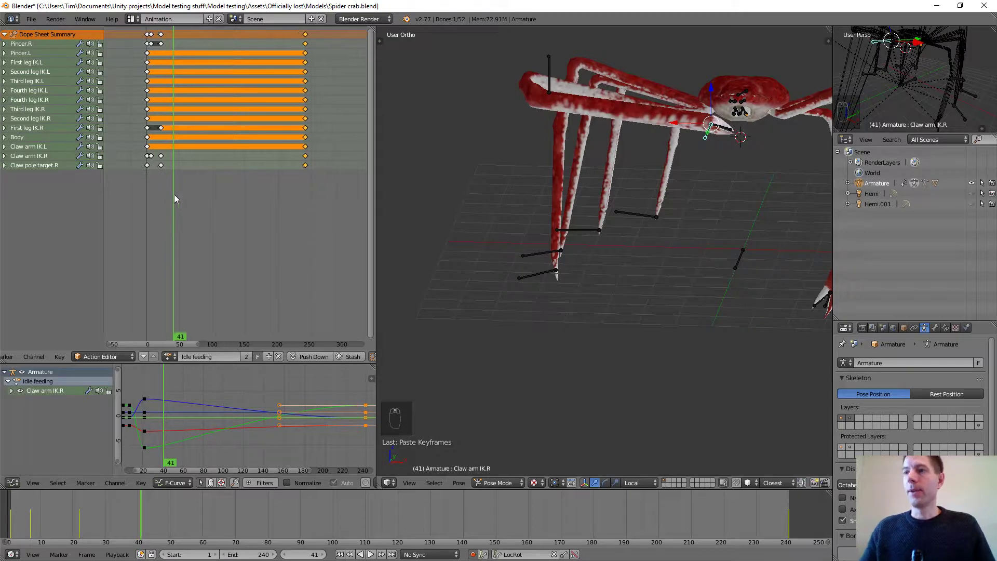
scroll(185, 178, "up", 2)
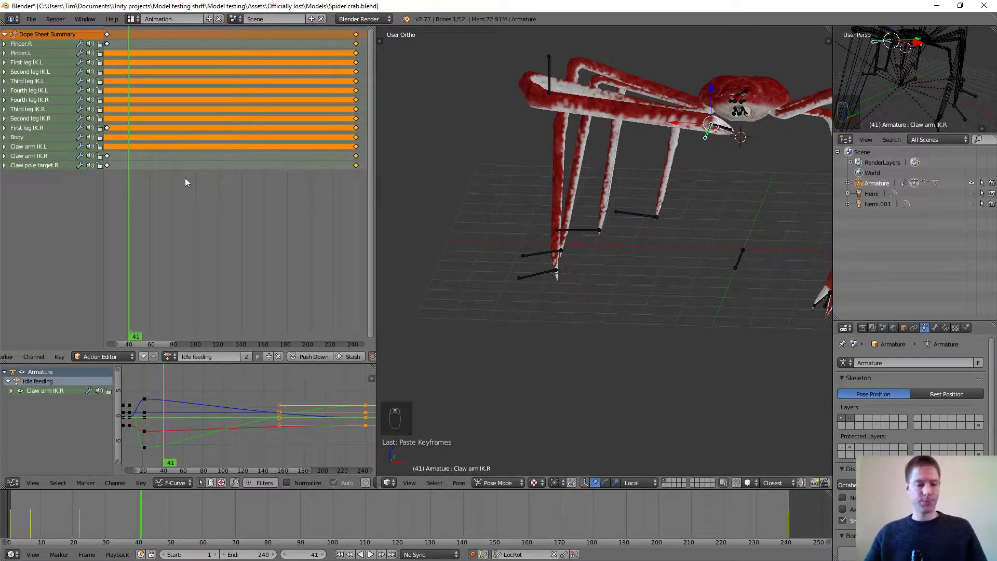
middle_click_drag(177, 183, 299, 209)
scroll(246, 179, "up", 2)
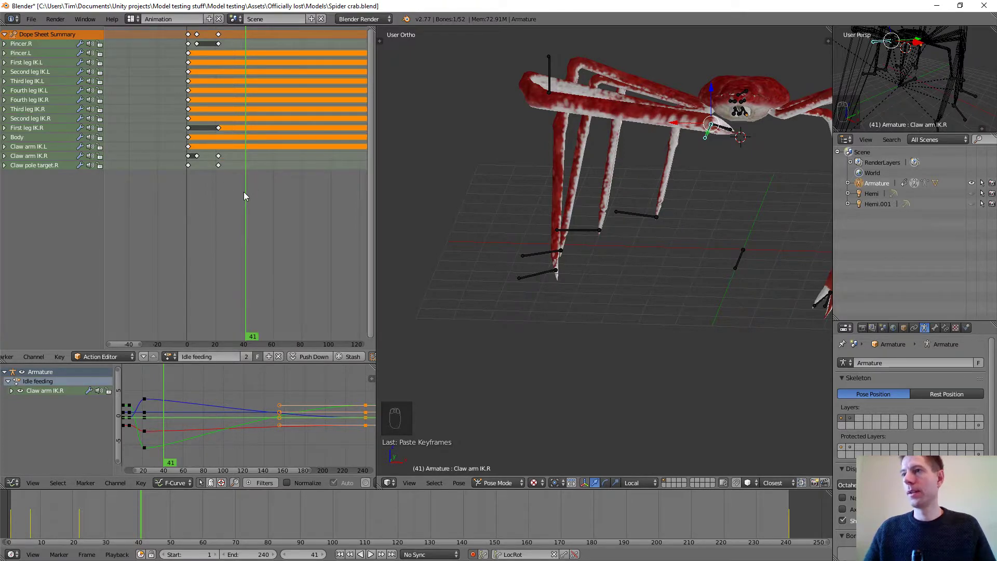
left_click_drag(244, 192, 198, 194)
scroll(227, 167, "down", 1)
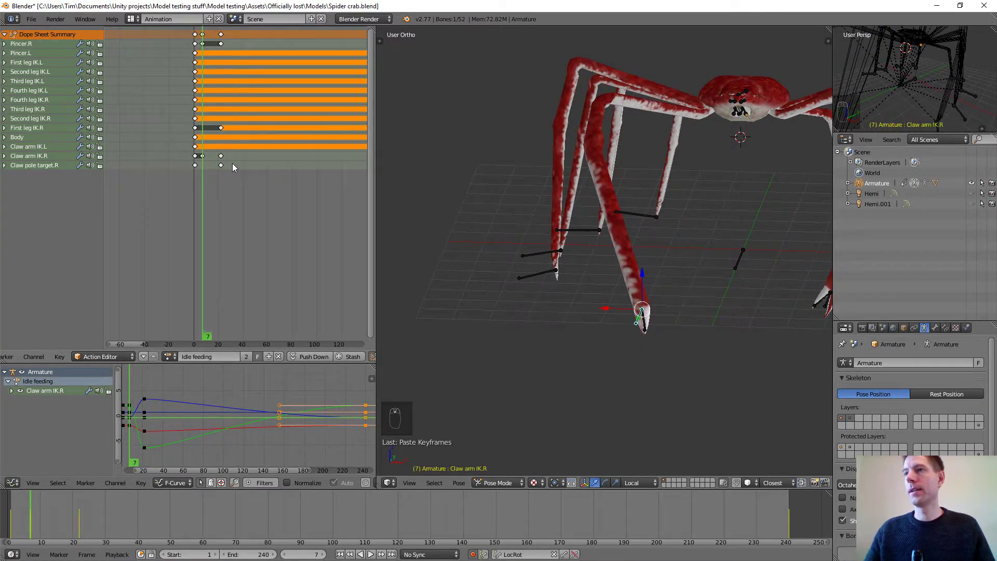
Step: Copy the frame 7 keyframes of Claw arm IK.R and Pincer.R, play to frame 38 and paste the claw arm key there
scroll(234, 165, "up", 4)
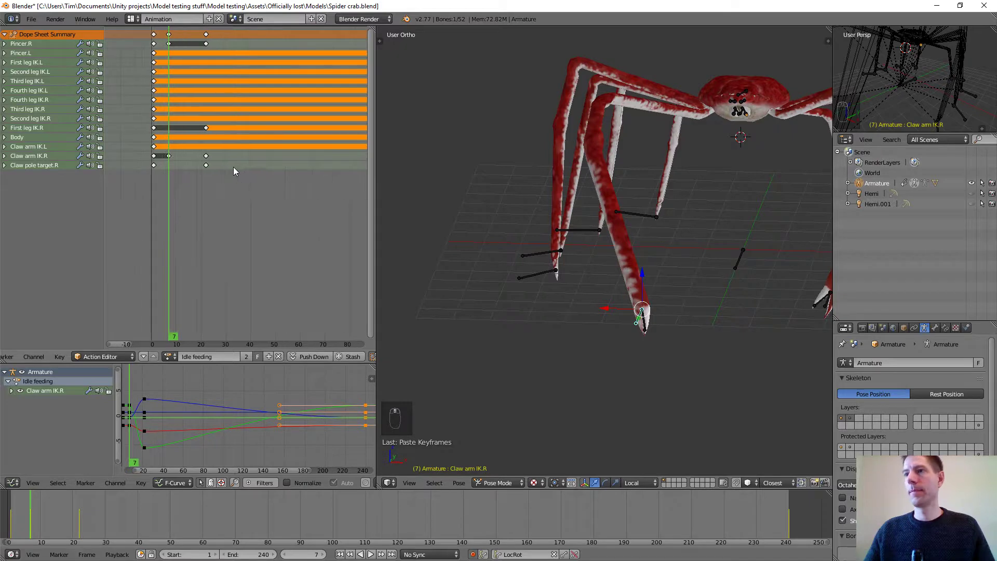
middle_click_drag(234, 171, 300, 181)
scroll(274, 139, "up", 1)
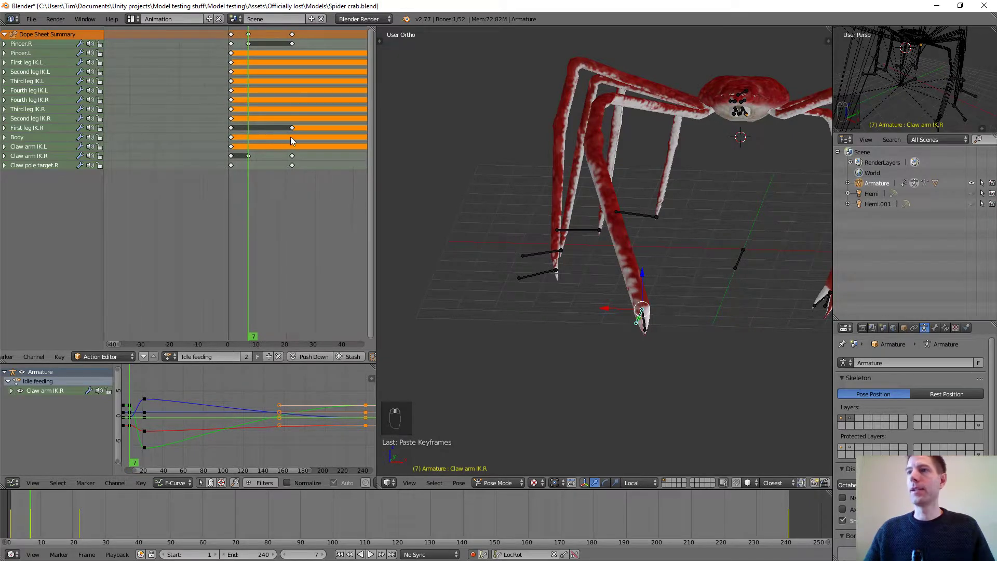
middle_click_drag(289, 136, 256, 145)
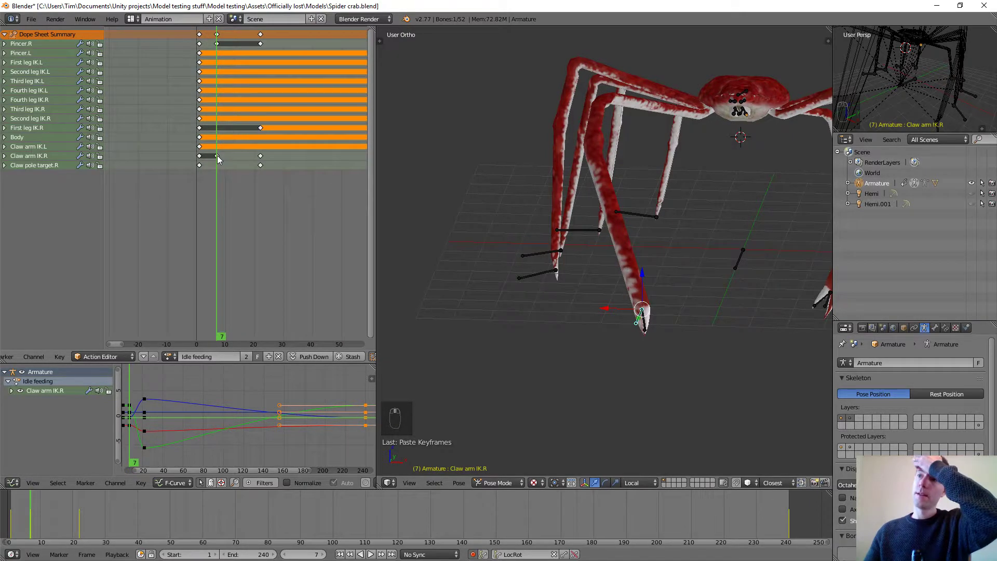
right_click(217, 156)
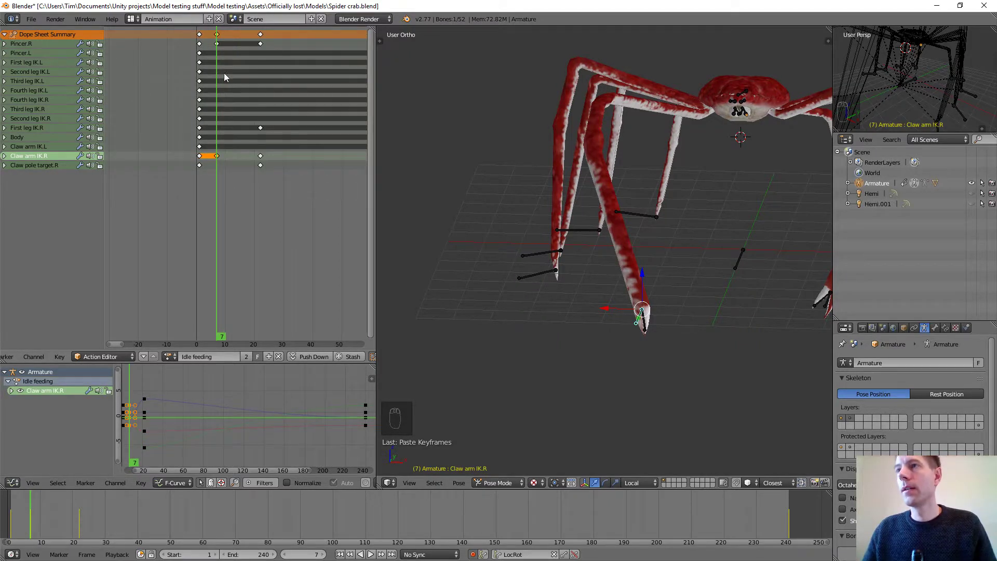
left_click(217, 44, "shift")
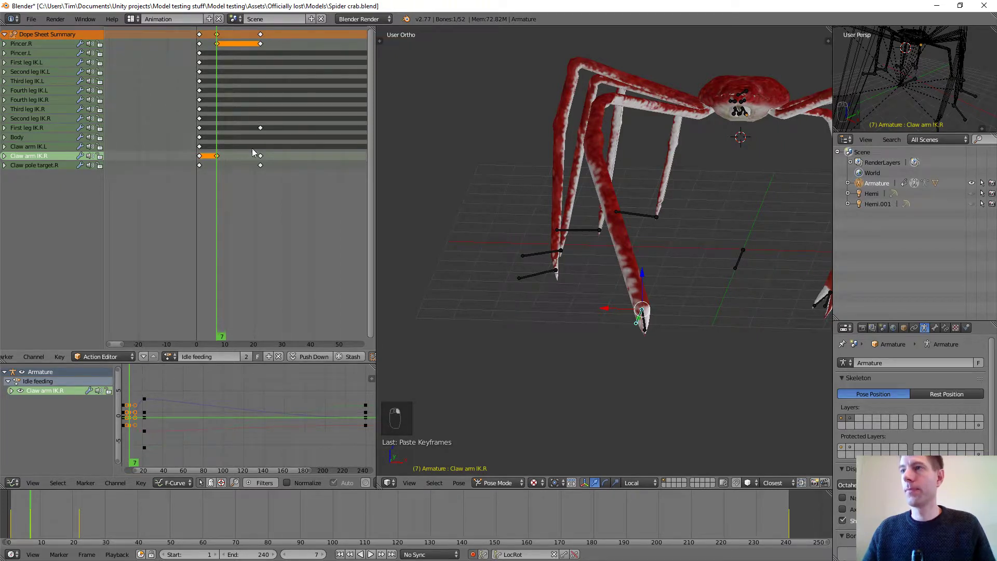
key("ctrl+c")
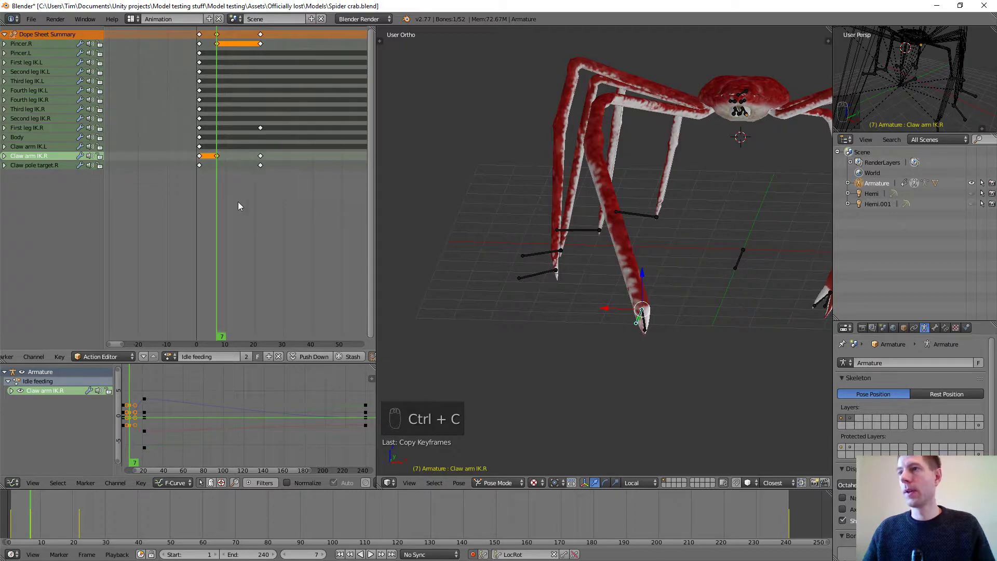
key("alt+a")
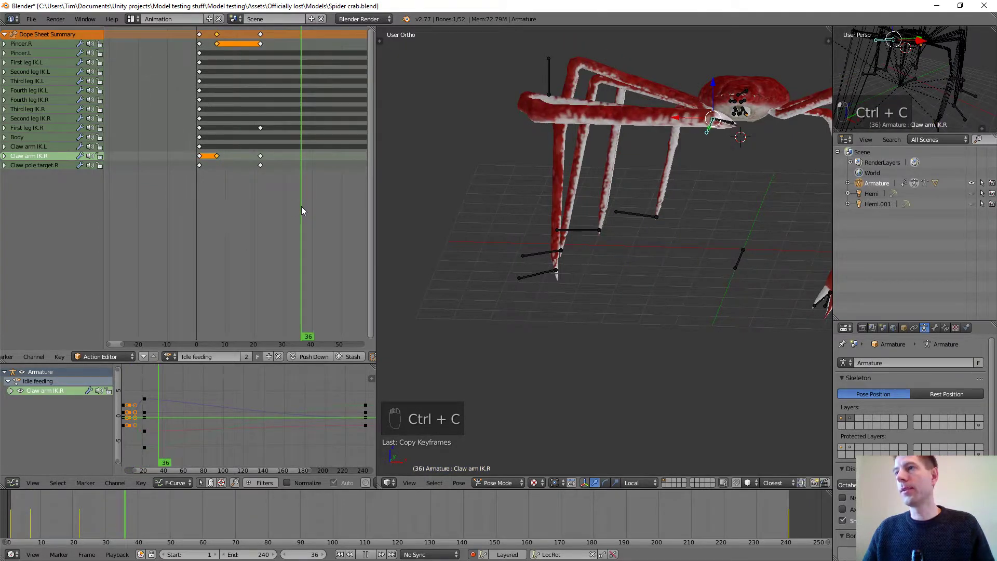
key("alt+a")
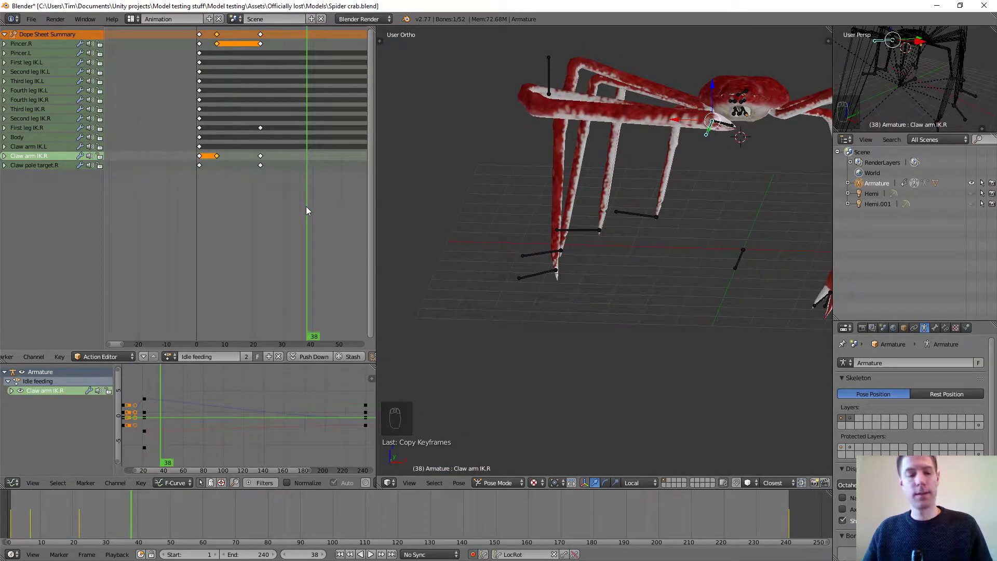
key("ctrl+v")
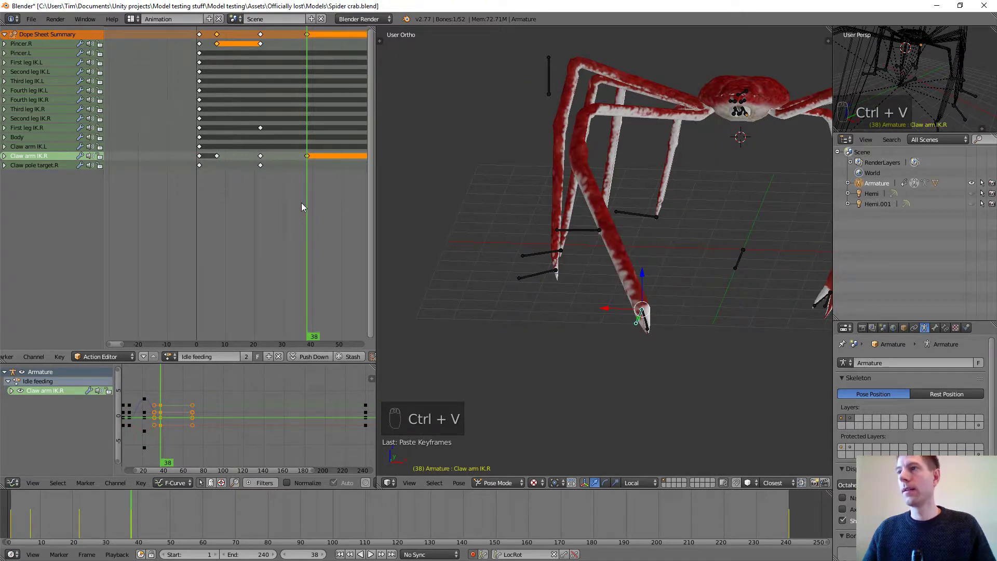
Step: Play back to frame 21 and copy the frame 22 keyframes of Claw pole target.R, Claw arm IK.R, First leg IK.R and Pincer.R
scroll(299, 199, "down", 1)
key("shift+alt+a")
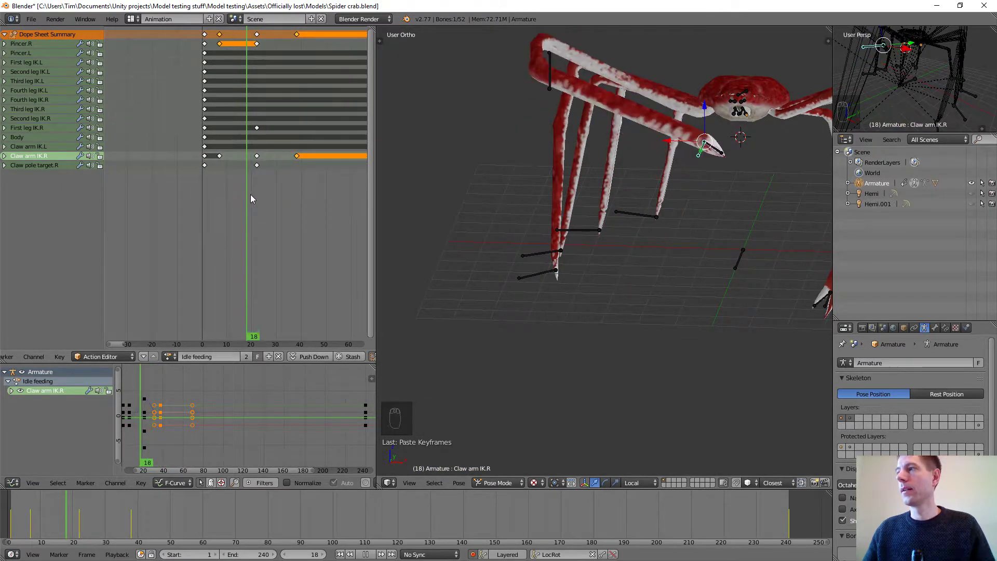
key("alt+a")
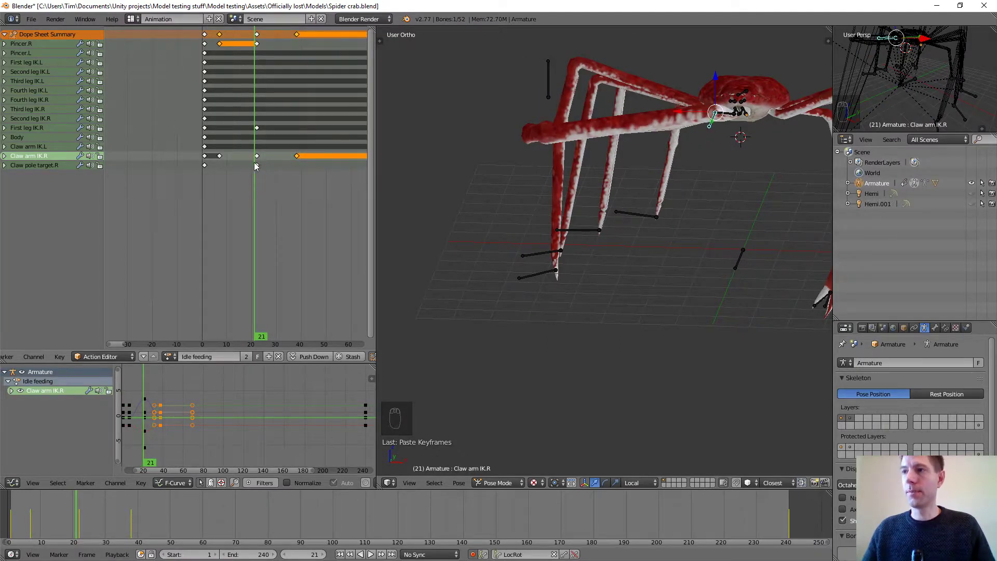
right_click(257, 165)
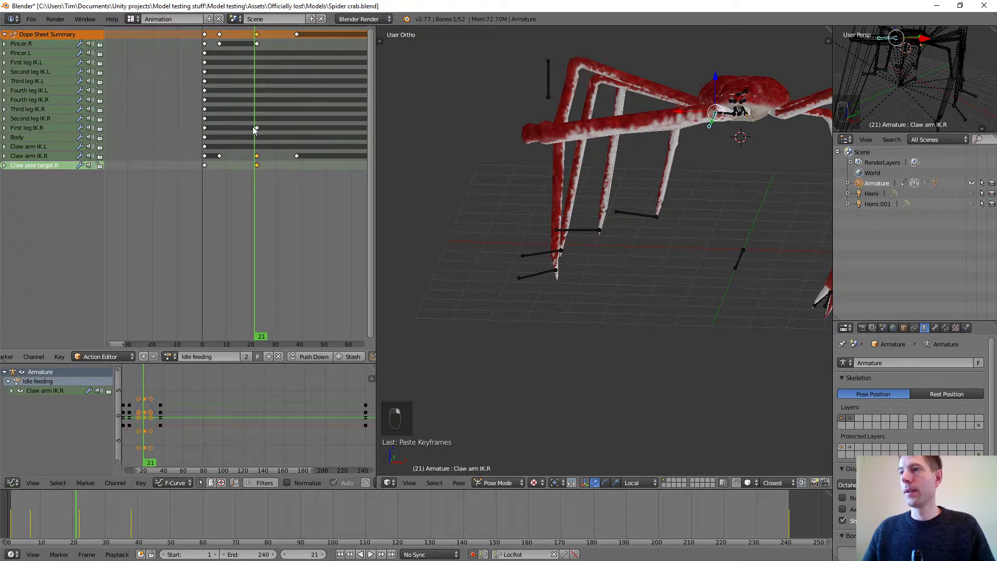
right_click(256, 129, "shift")
right_click(257, 44, "shift")
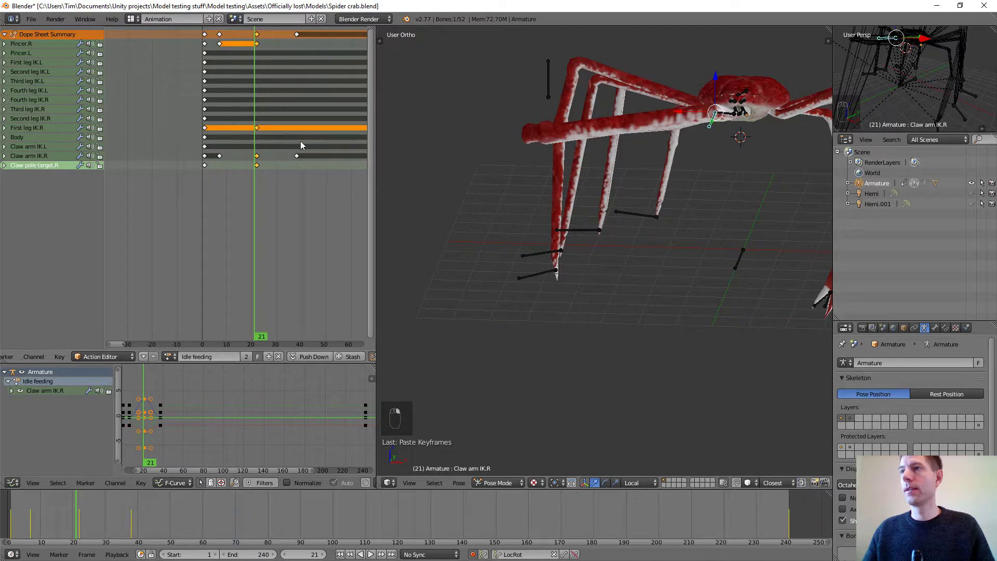
scroll(300, 142, "down", 5)
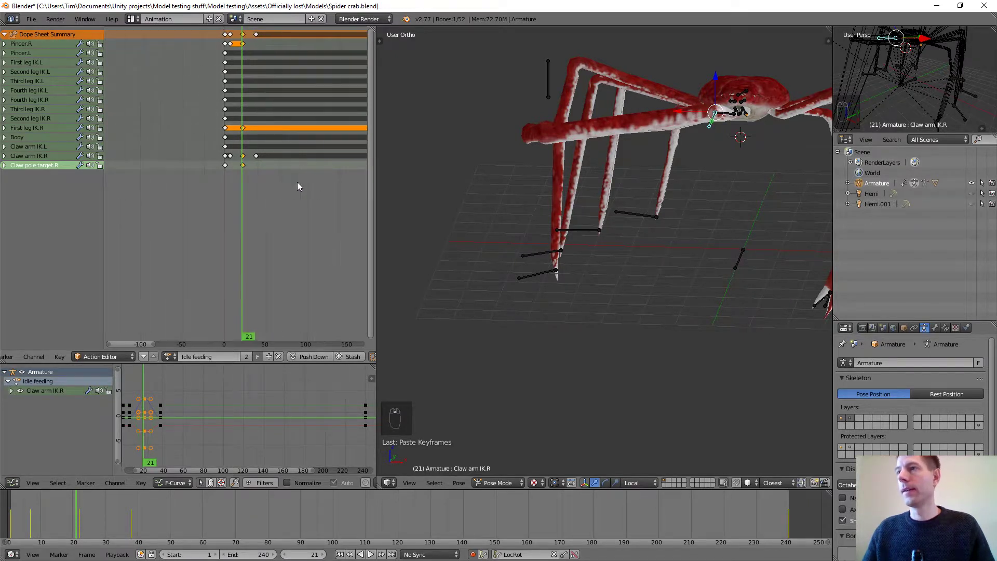
scroll(297, 186, "down", 1)
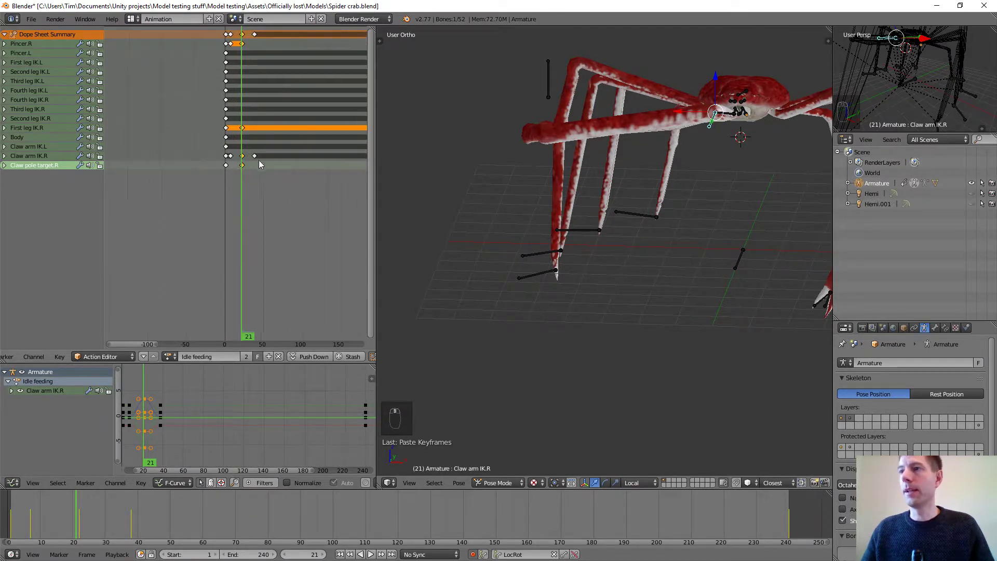
scroll(254, 143, "up", 5)
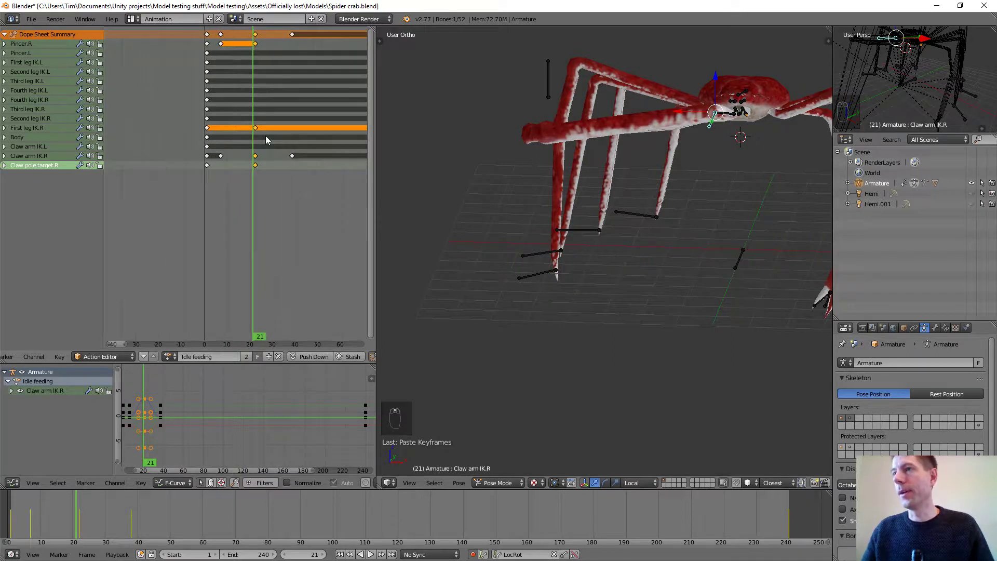
scroll(266, 136, "up", 3)
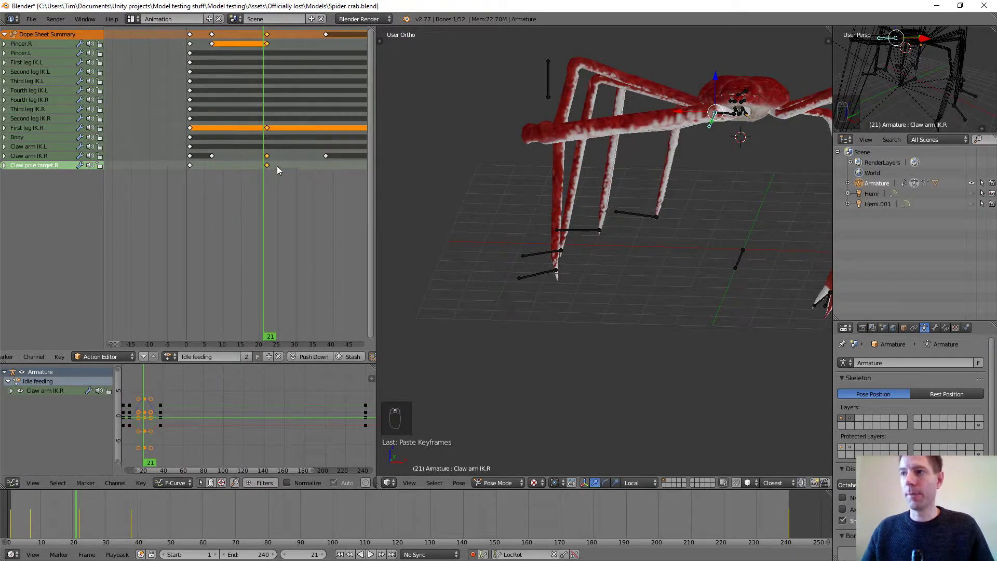
key("ctrl+c")
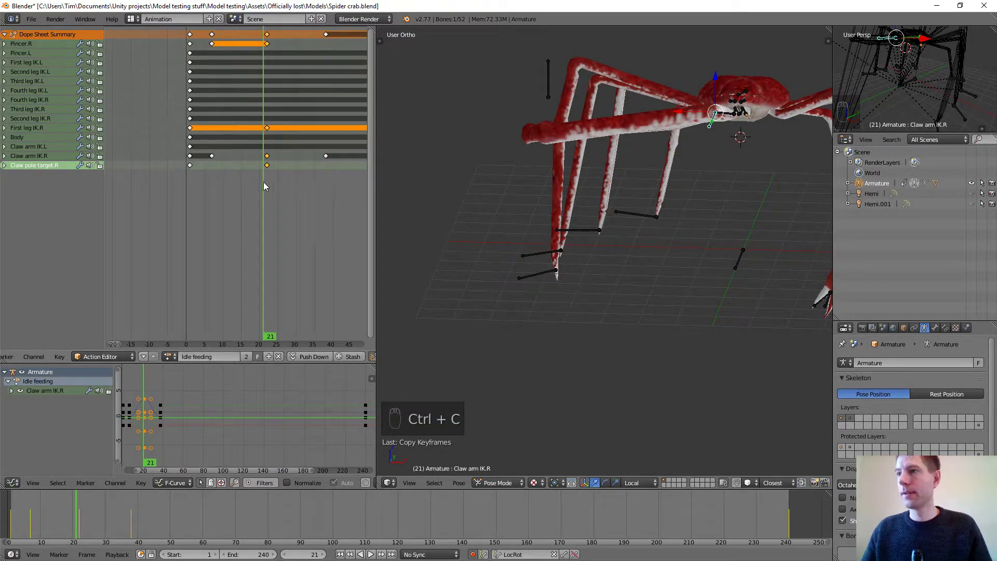
Step: Advance to frame 26 and paste the copied Claw pole target.R keyframe there
key("alt+a")
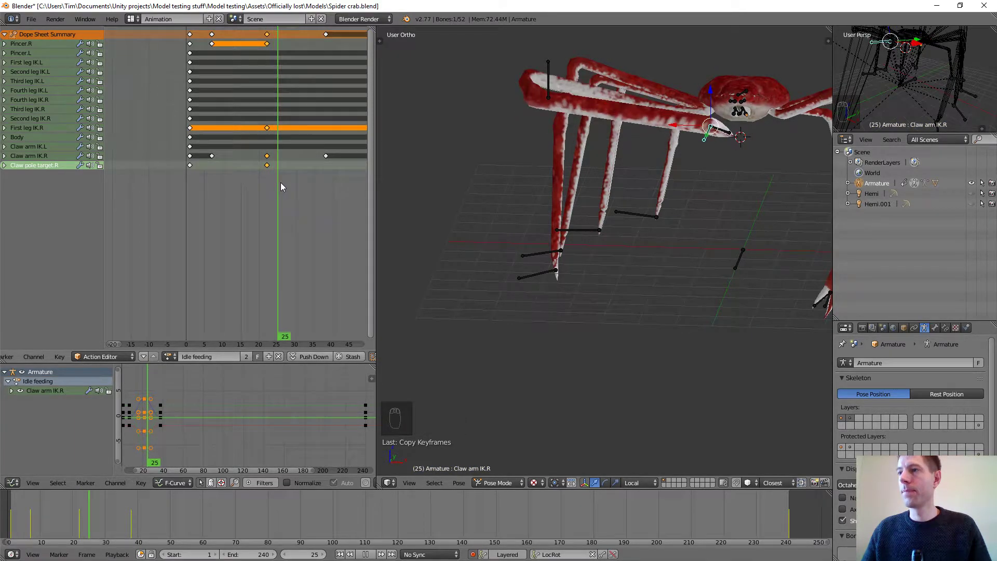
key("alt+a")
key("ctrl+v")
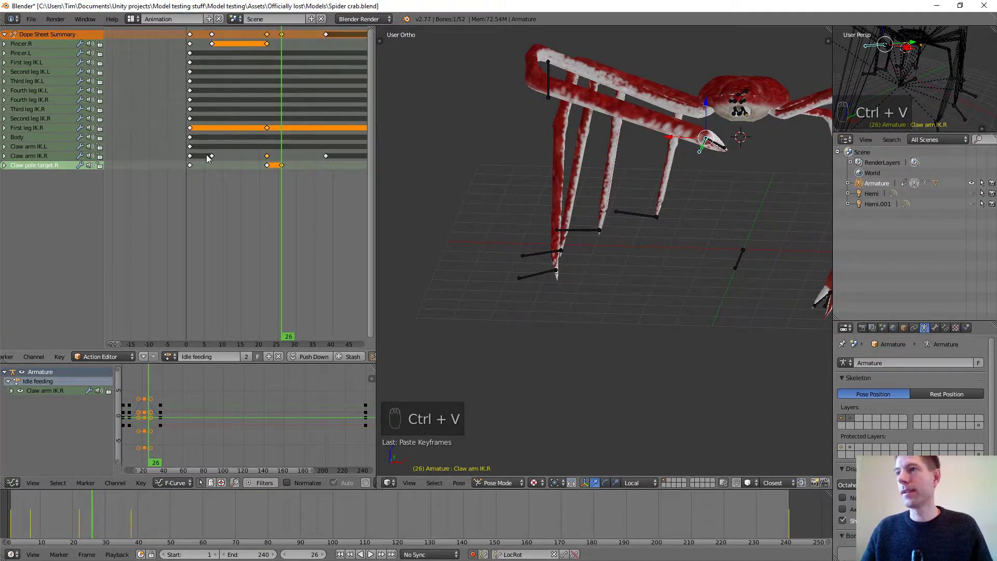
Step: Duplicate the frame 22 keyframe of Claw arm IK.R to frame 26 so the claw holds at the mouth
left_click(268, 159)
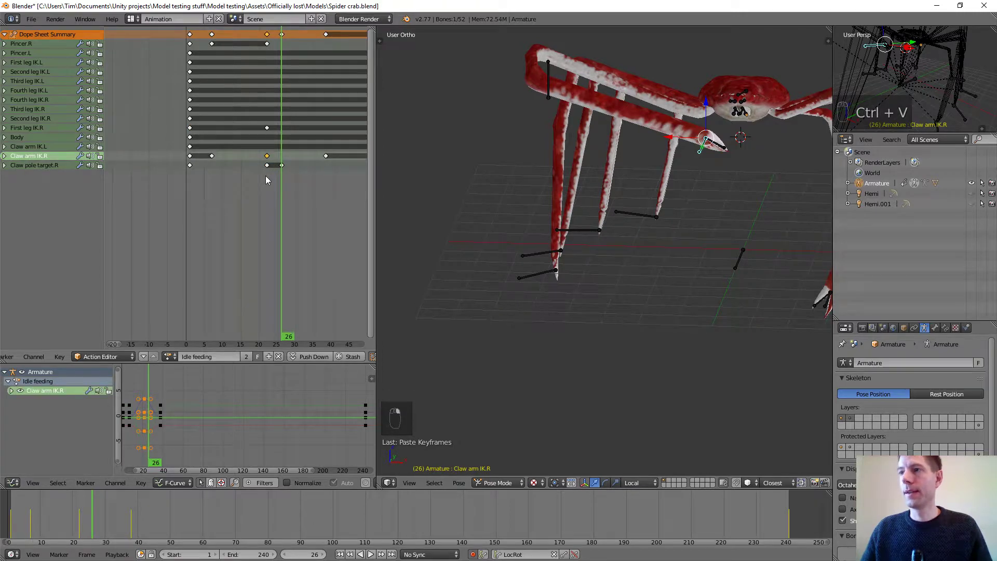
key("ctrl+c")
key("ctrl+v")
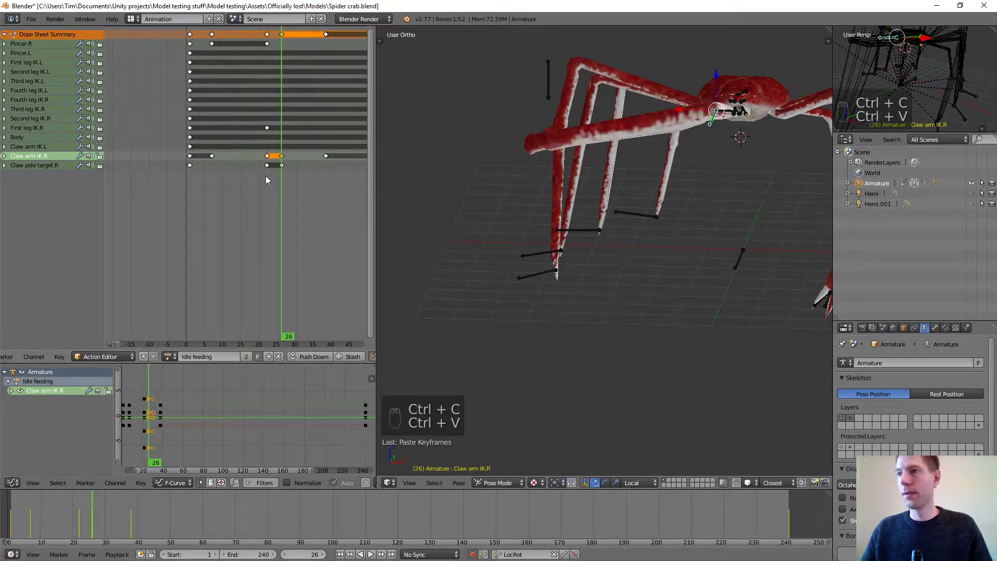
Step: Copy the Pincer.R keyframe from frame 22, paste it at frame 26 and preview the playback from there
left_click(267, 43)
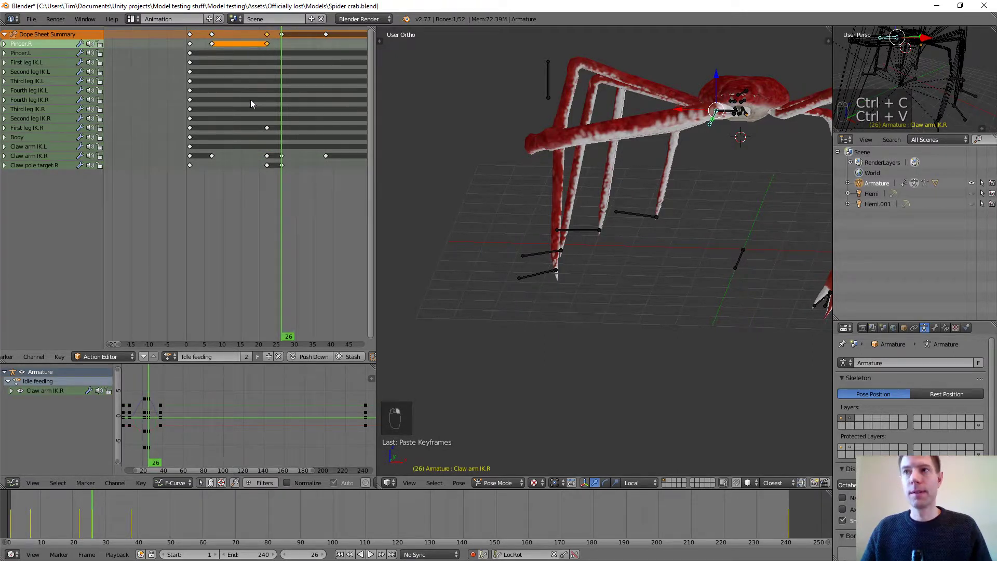
left_click(266, 44)
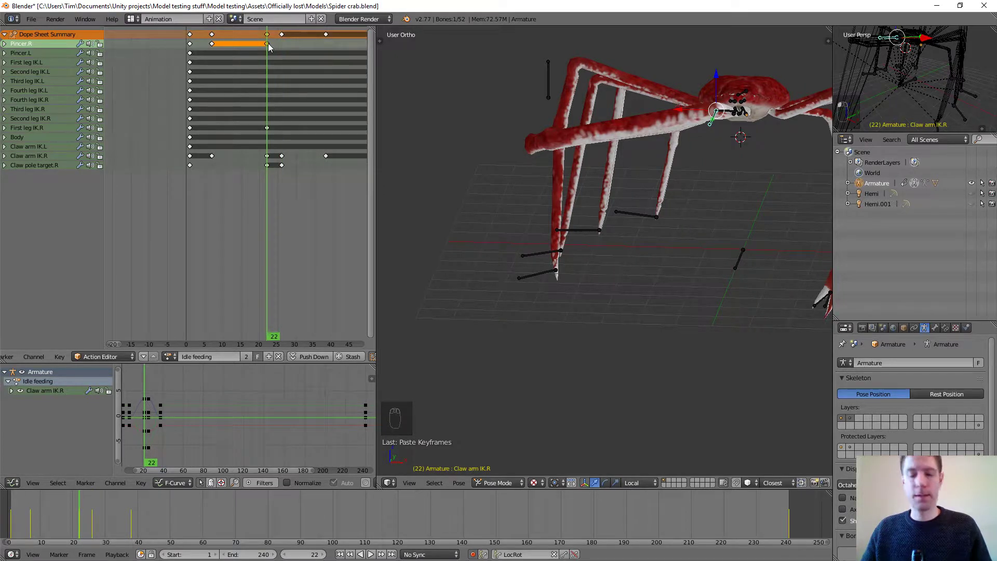
key("ctrl+c")
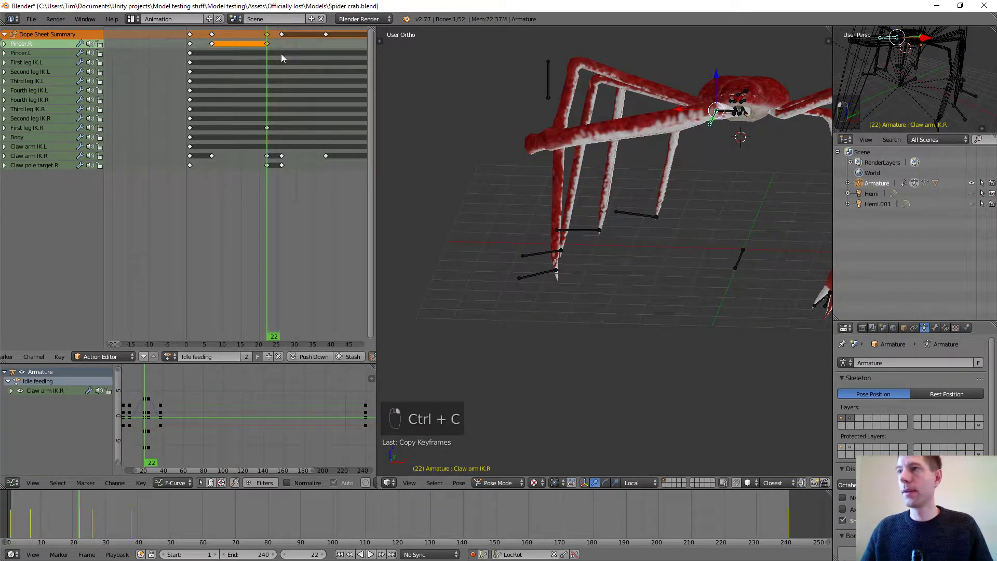
left_click(281, 55)
key("ctrl+v")
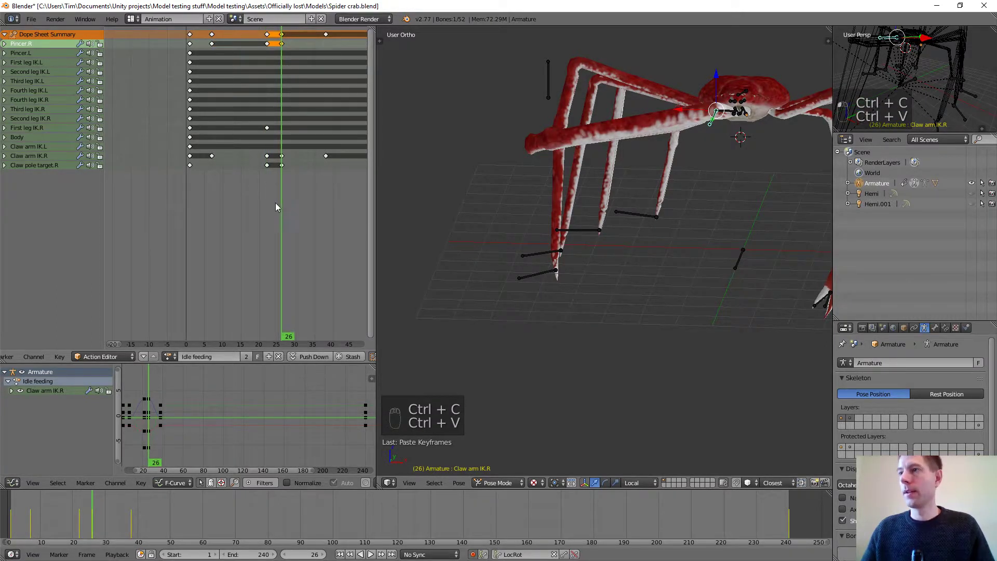
key("alt+a")
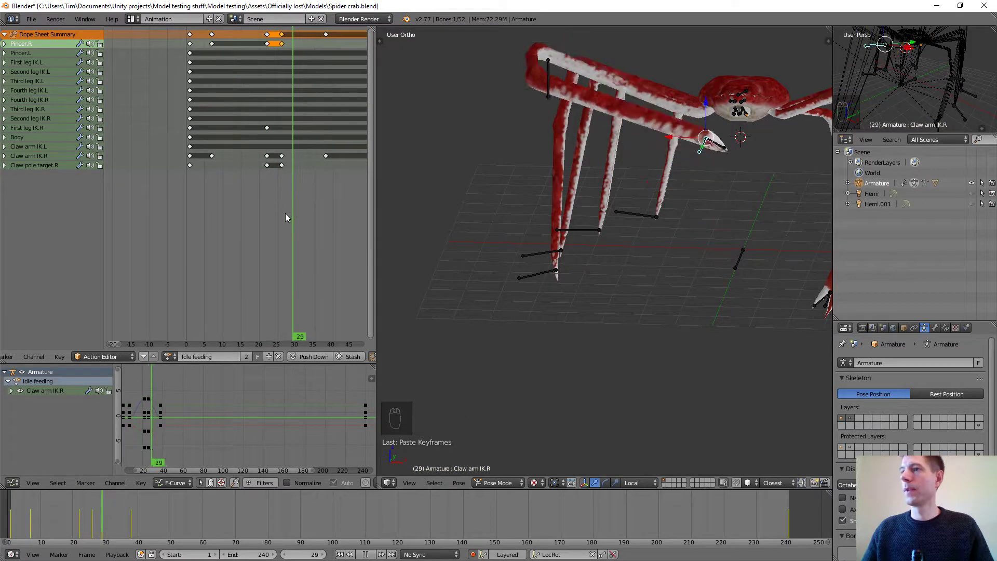
mouse_move(285, 213)
left_mouse_down()
mouse_move(262, 214)
mouse_move(282, 218)
left_mouse_up()
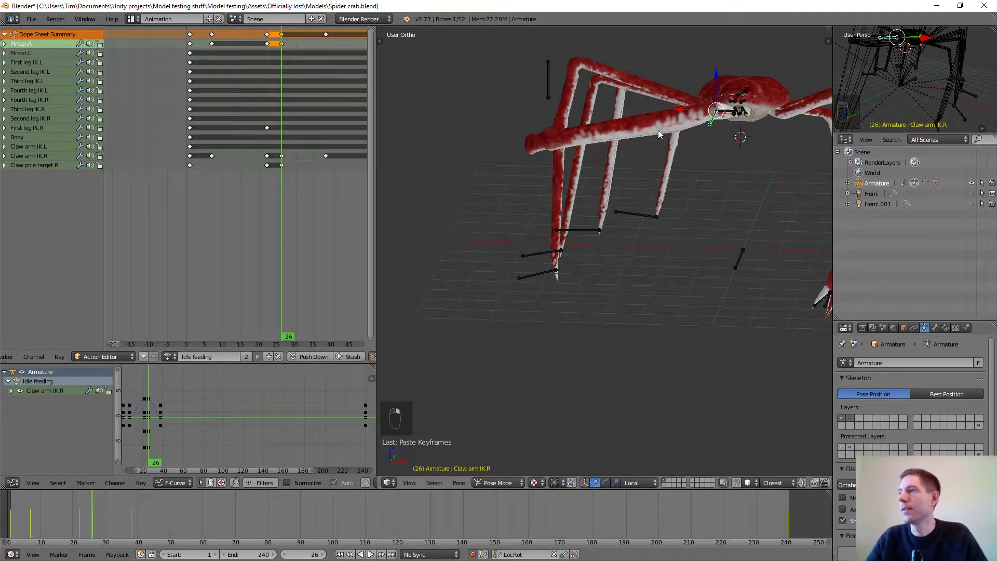
Step: Clear the rotation of the Pincer.R bone at frame 26
scroll(664, 127, "up", 3)
middle_click_drag(675, 128, 590, 162)
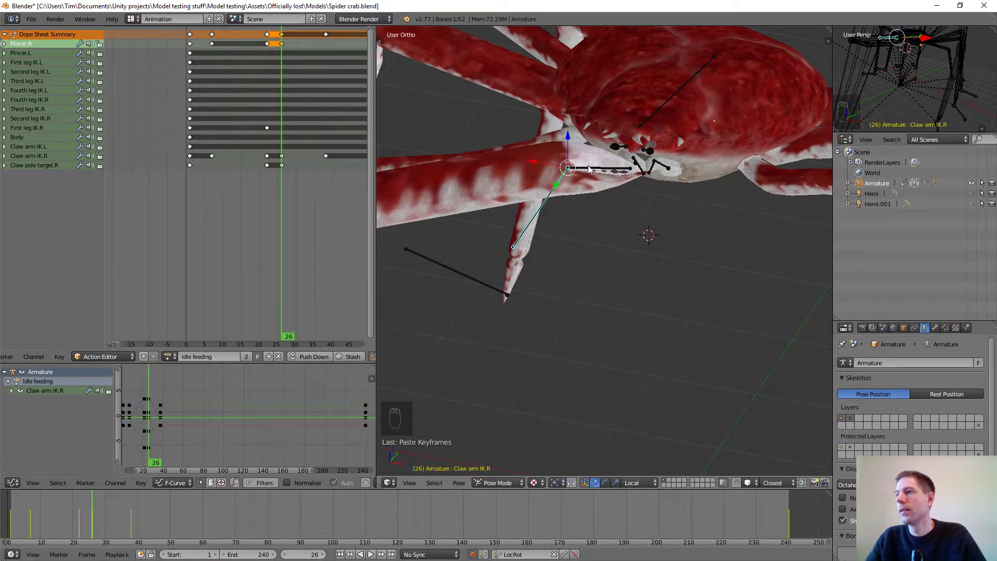
right_click(591, 171)
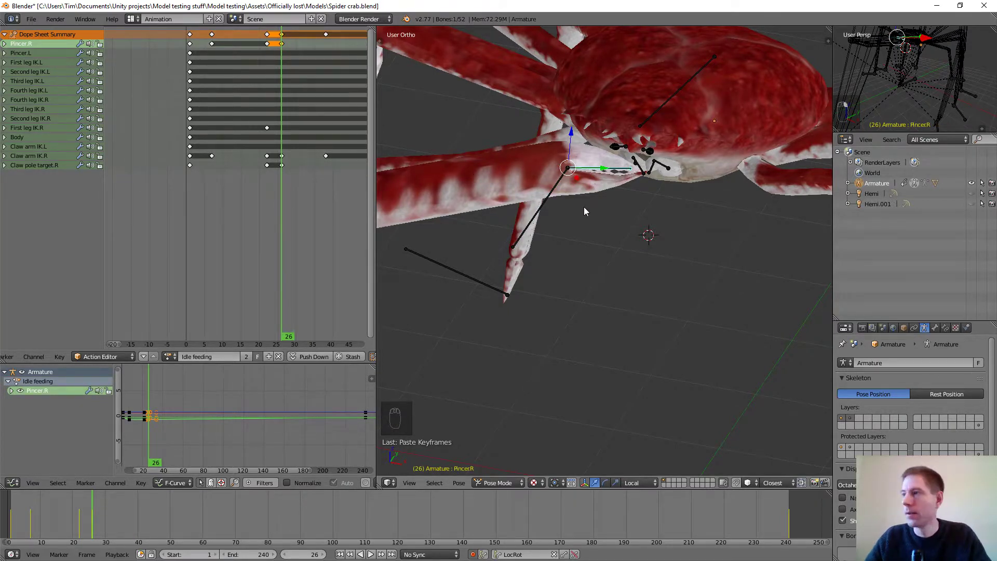
key("alt+r")
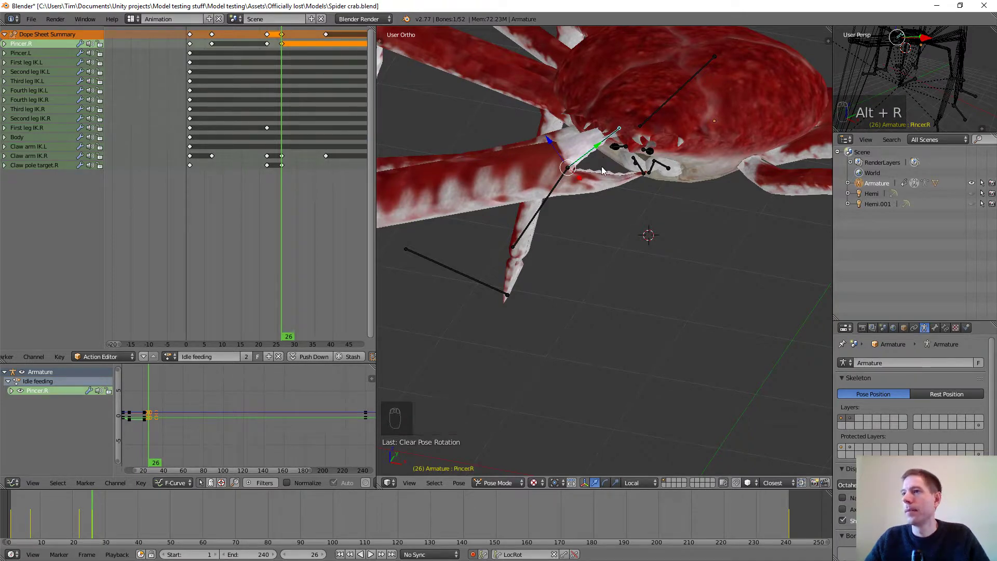
Step: Rotate Pincer.R about its local X axis at frame 26 so the right pincer is only partly open
scroll(597, 171, "up", 2)
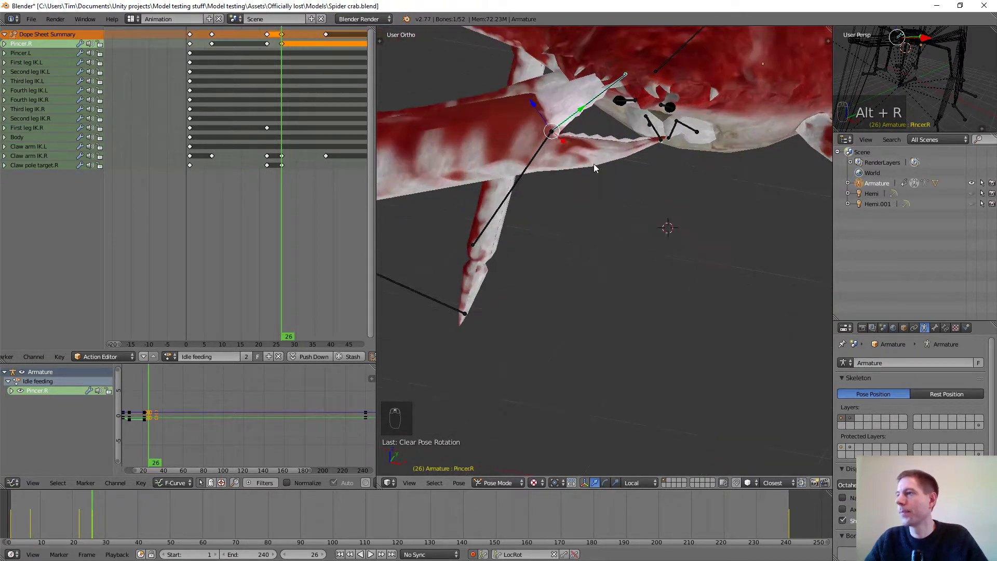
middle_click_drag(601, 154, 591, 219)
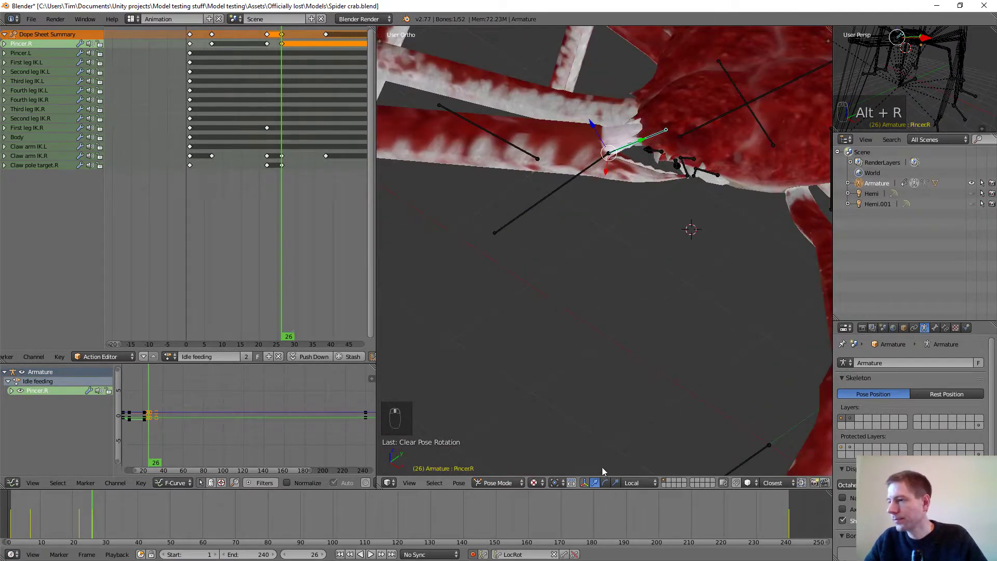
left_click(605, 484)
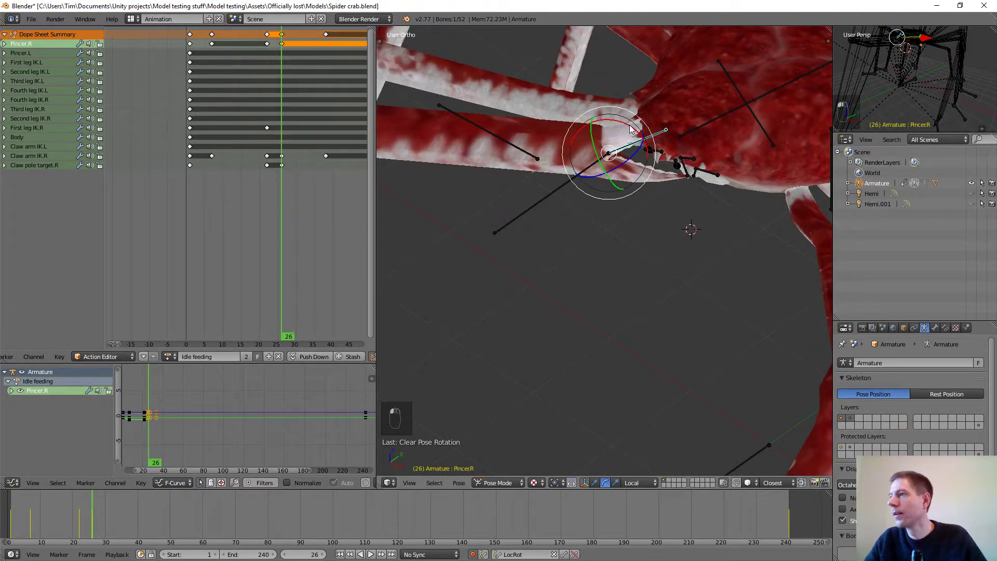
left_click_drag(630, 129, 641, 143)
middle_click_drag(629, 209, 664, 191)
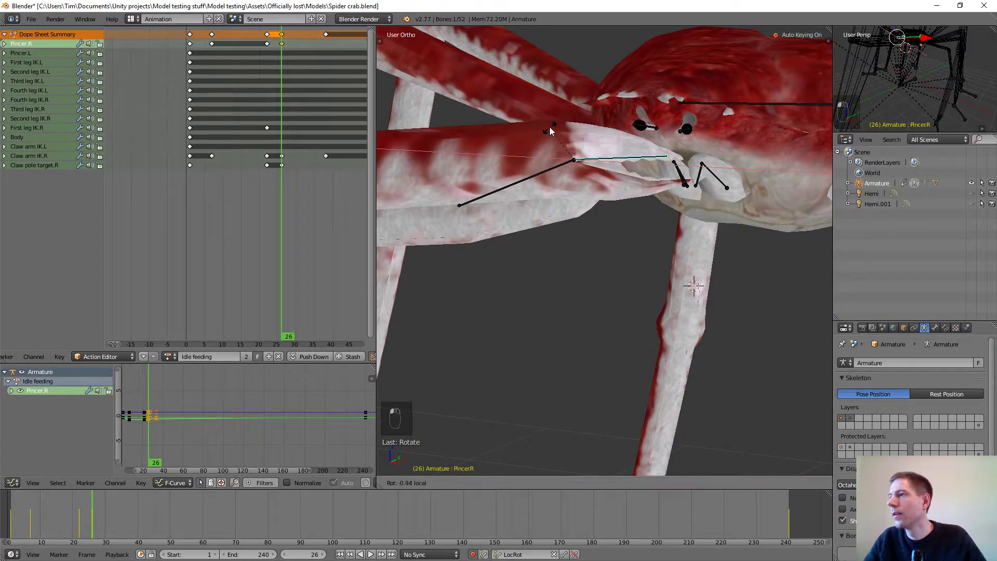
middle_click_drag(603, 158, 661, 191)
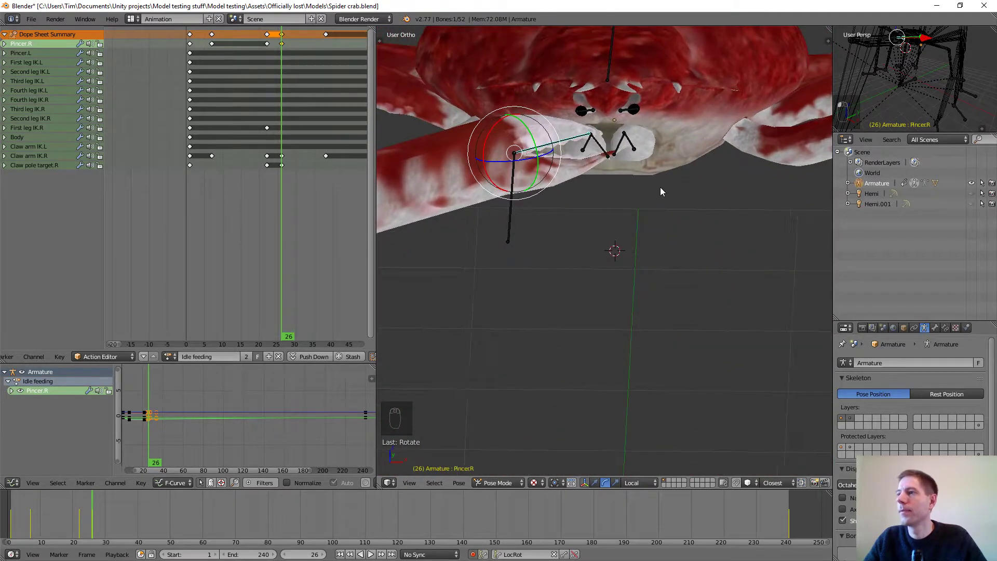
Step: Shift Claw arm IK.R slightly along its local X axis at frame 26 to adjust the claw's position at the mouth
right_click(521, 179)
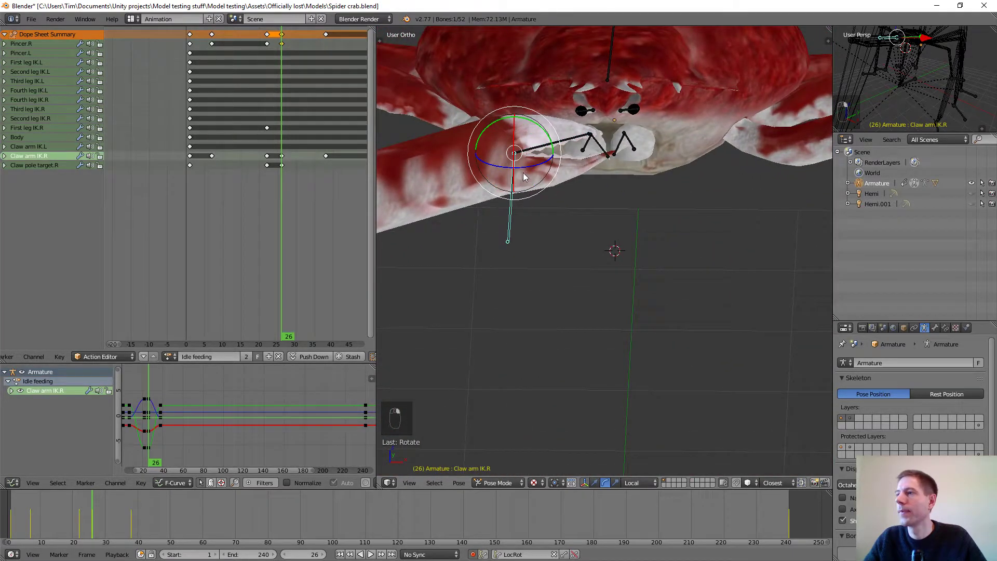
left_click(594, 483)
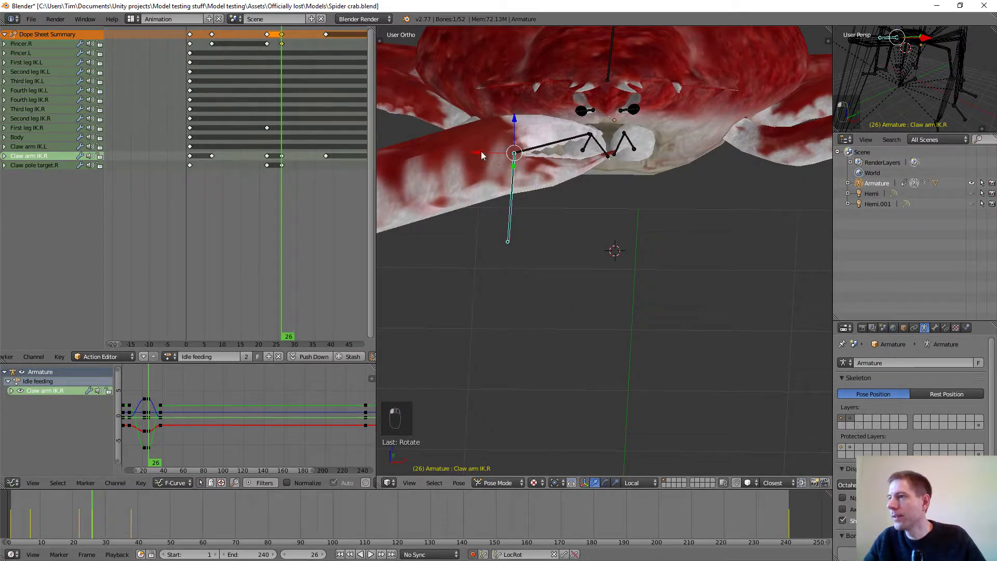
left_click_drag(481, 154, 517, 179)
middle_click_drag(653, 245, 445, 159)
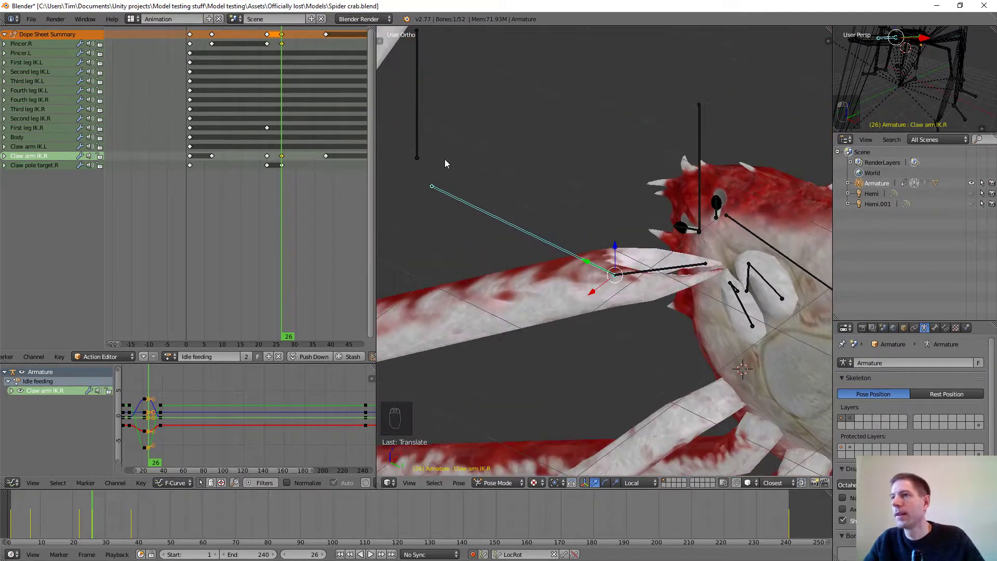
Step: Scrub between frames 23 and 28 and examine the right claw's motion at the mouth from several angles
scroll(275, 63, "up", 3)
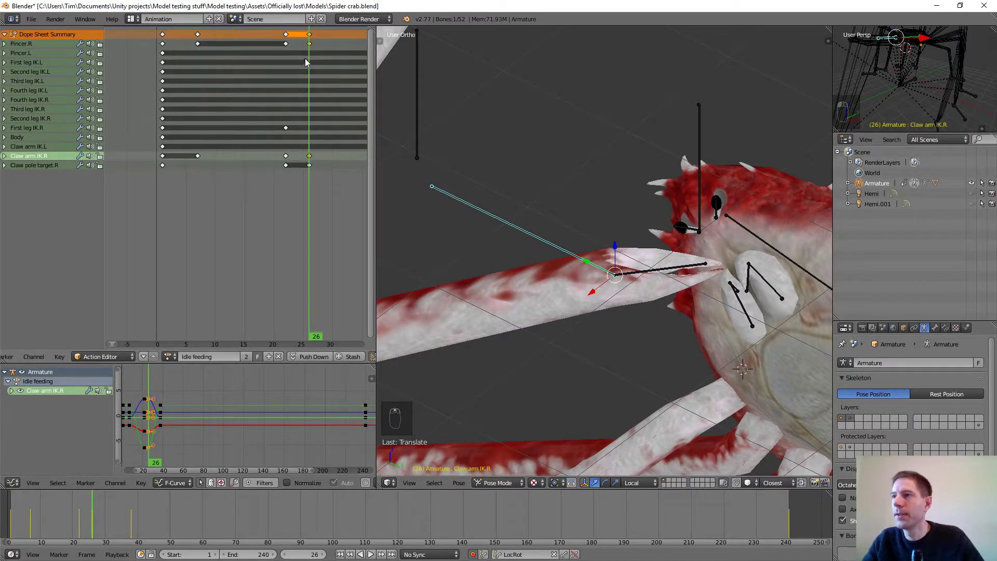
mouse_move(305, 59)
left_mouse_down()
mouse_move(285, 57)
mouse_move(331, 63)
mouse_move(291, 64)
left_mouse_up()
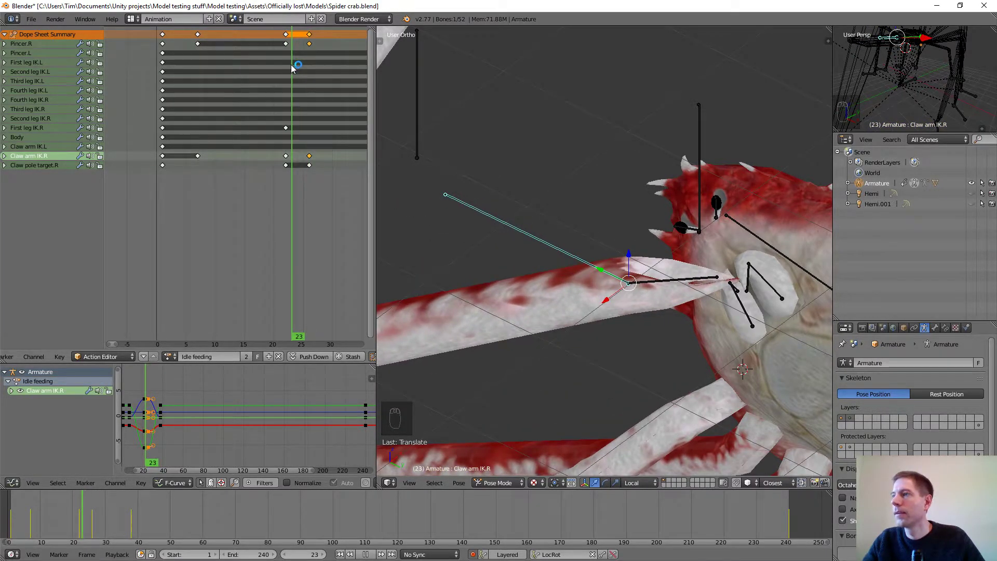
middle_click_drag(705, 182, 545, 233)
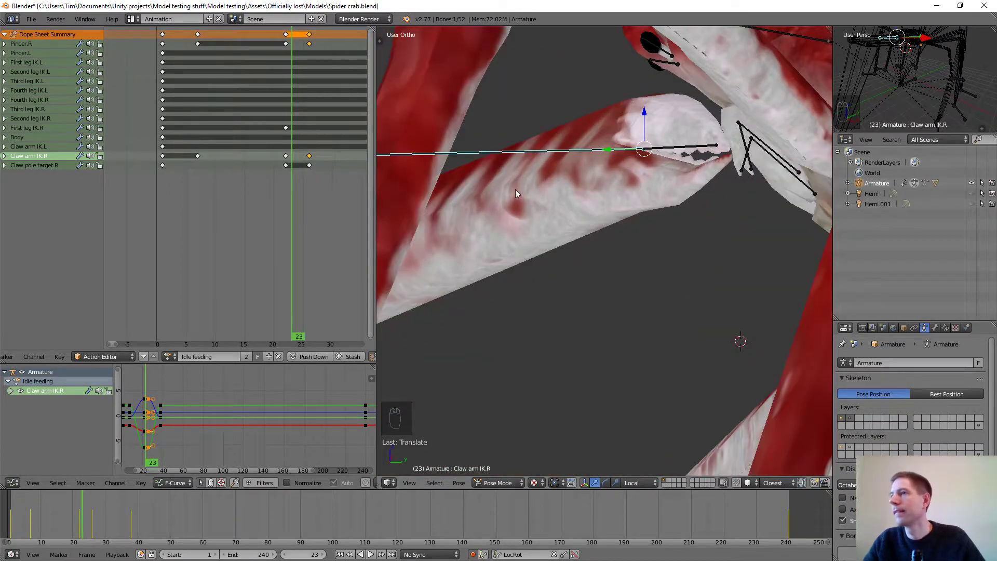
left_click_drag(285, 98, 322, 104)
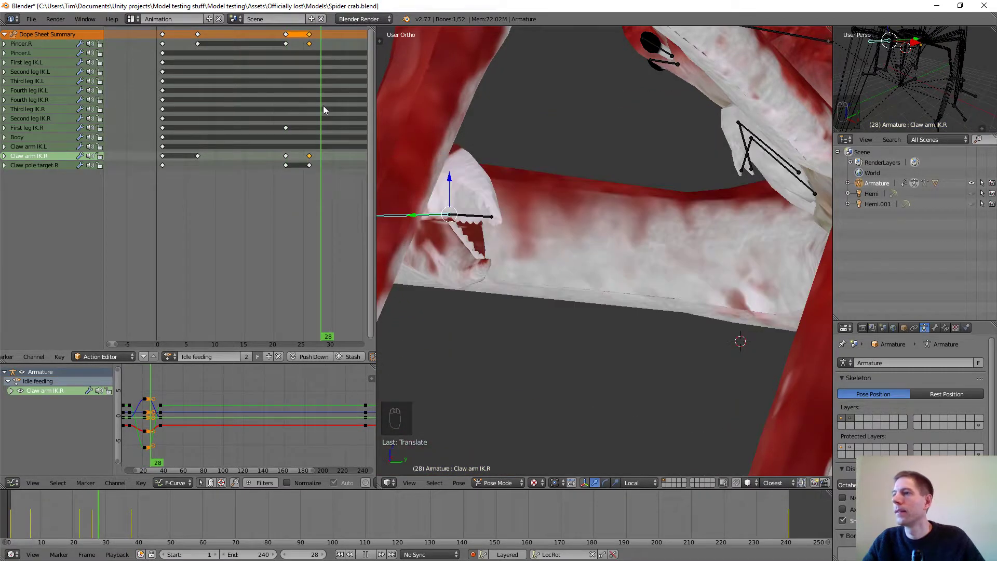
middle_click_drag(543, 188, 653, 208)
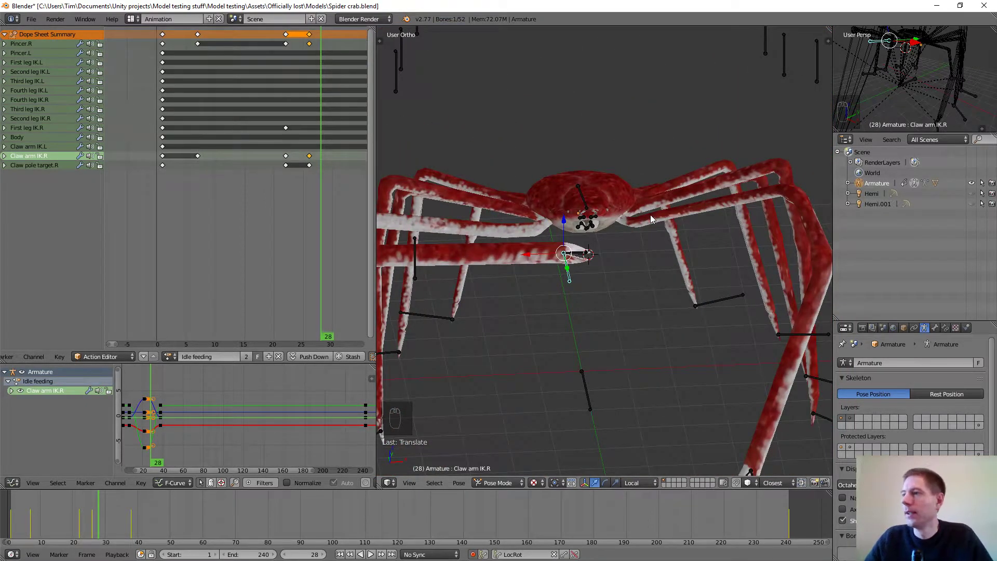
middle_click_drag(645, 251, 626, 267)
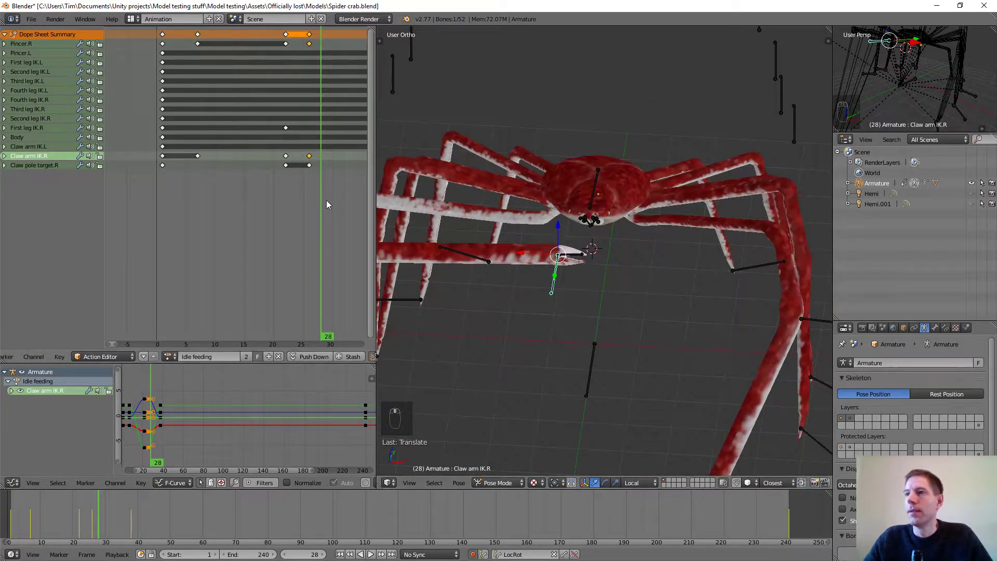
Step: Play on to frame 38 and check the right claw's return from the mouth to the ground
scroll(312, 194, "down", 3)
key("alt+a")
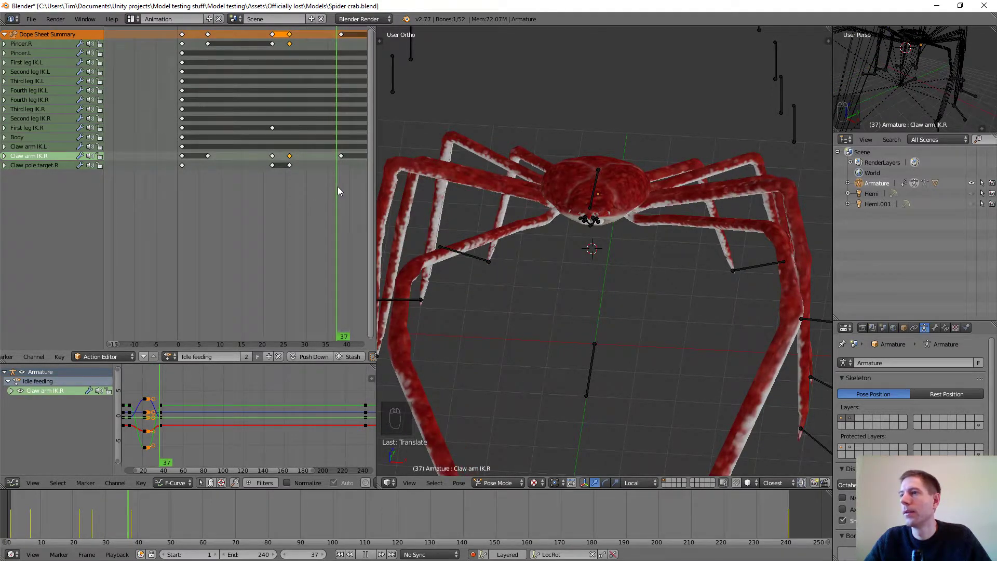
key("alt+a")
scroll(519, 326, "down", 4)
middle_click_drag(519, 322, 579, 279)
scroll(587, 314, "up", 5)
scroll(577, 320, "down", 1)
mouse_move(339, 194)
left_mouse_down()
mouse_move(177, 180)
mouse_move(339, 190)
left_mouse_up()
key("alt+a")
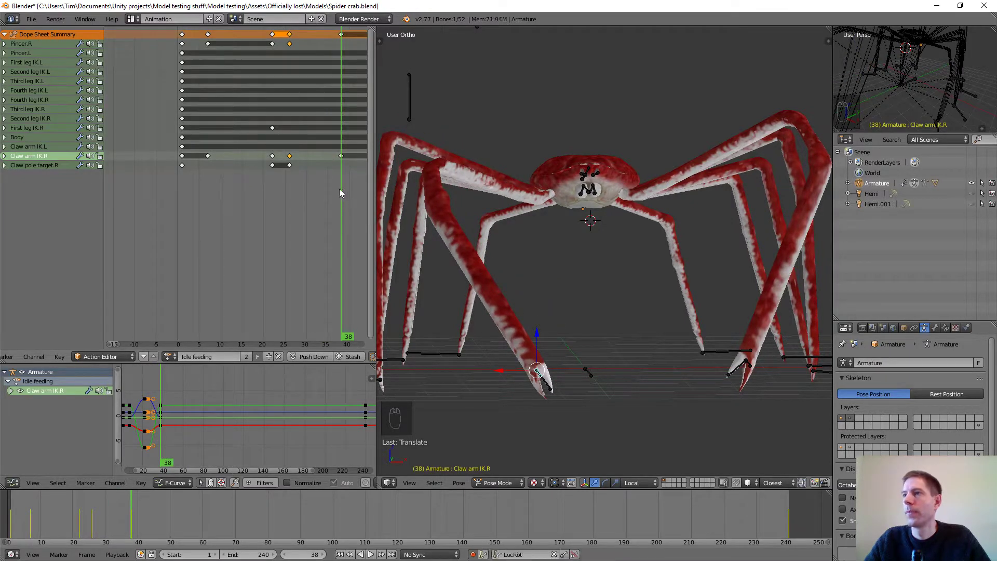
scroll(333, 177, "down", 2)
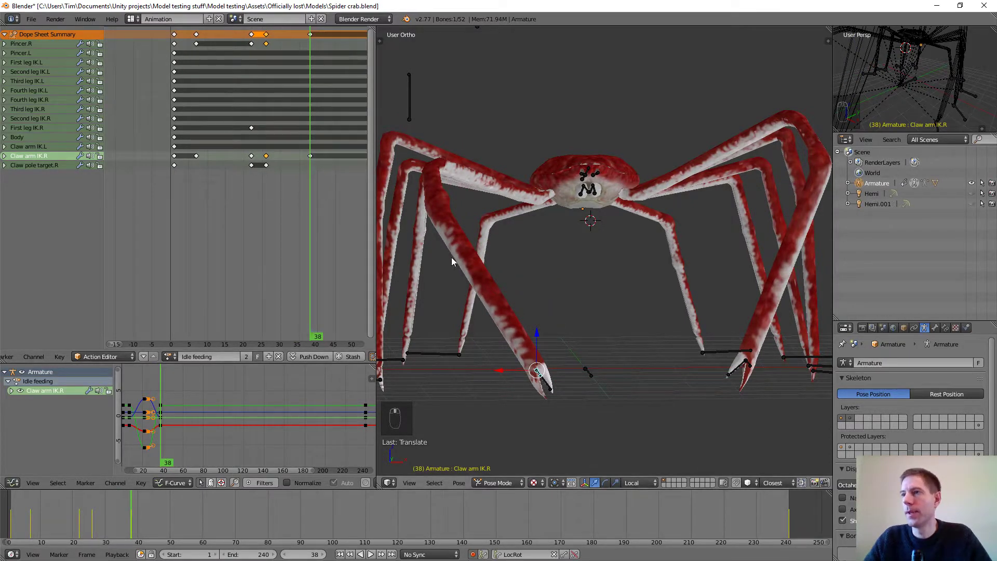
Step: Advance to frame 44 and clear Pincer.R's rotation there to key the pincer open on the ground
key("alt+a")
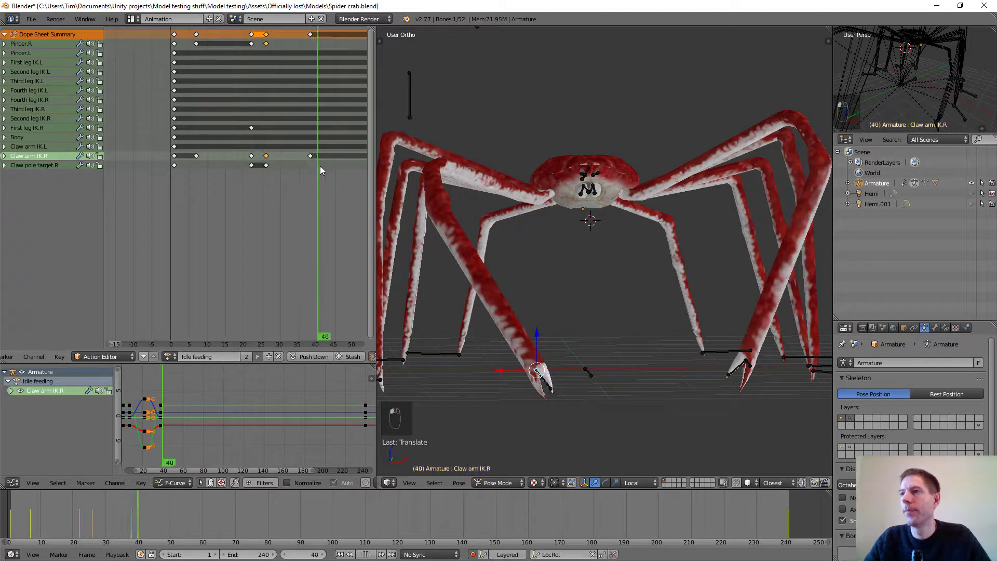
key("alt+a")
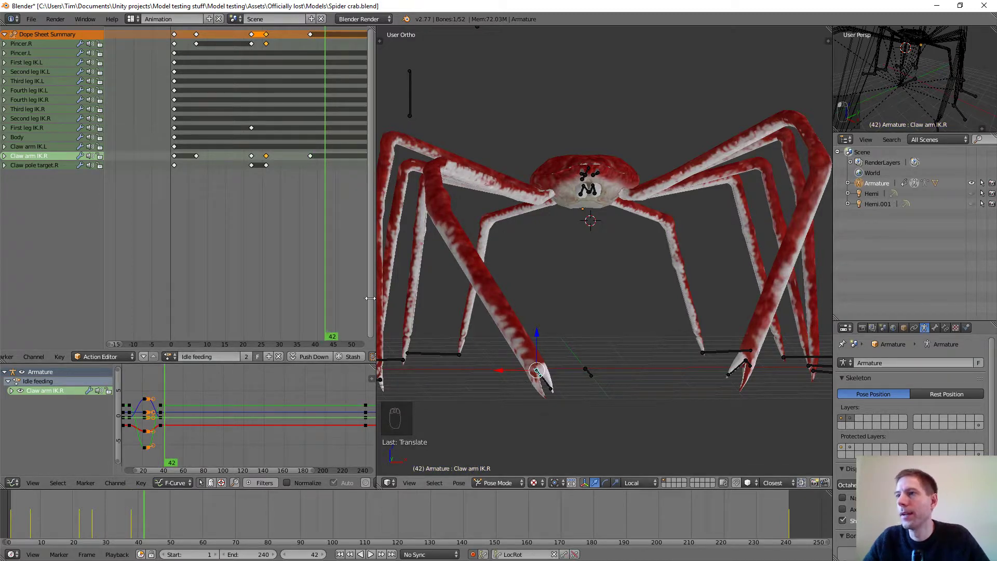
key("alt+a")
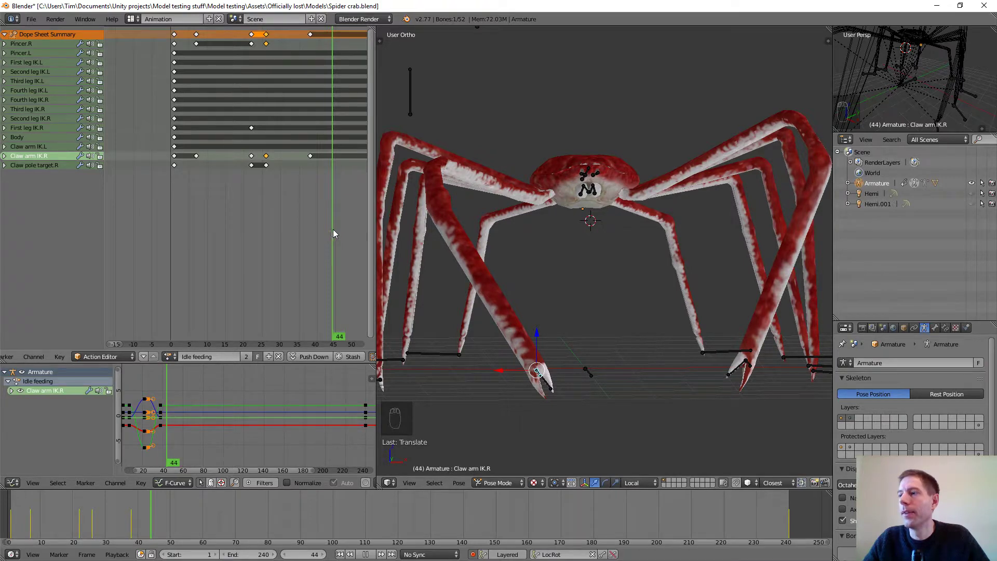
key("alt+a")
right_click(547, 383)
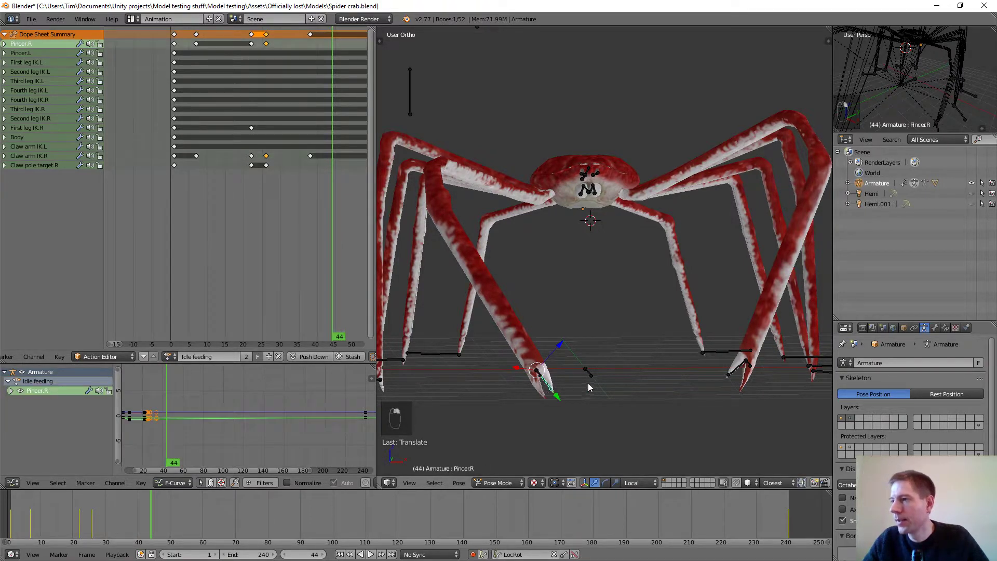
middle_click_drag(588, 382, 578, 385)
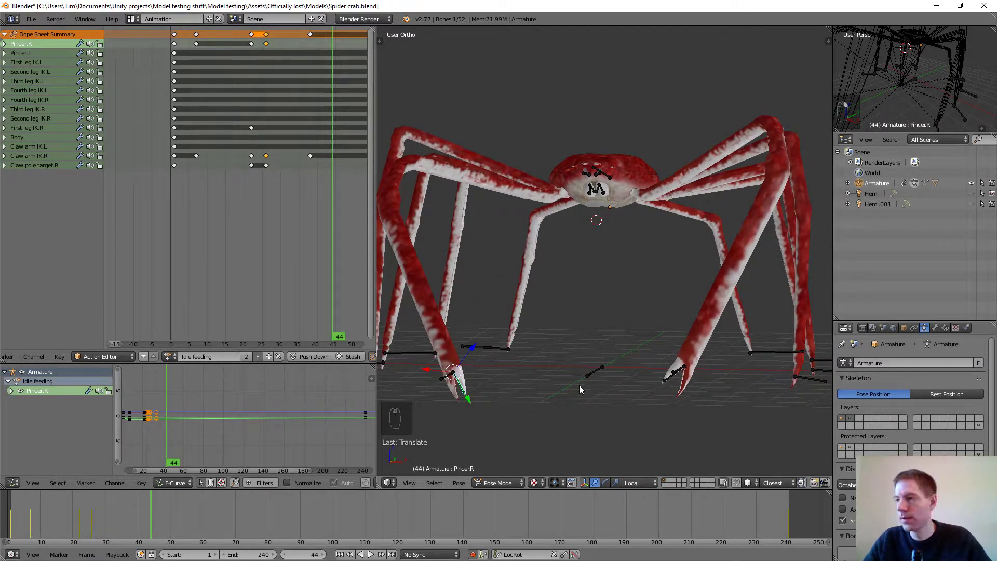
key("alt+r")
key("alt+a")
mouse_move(327, 233)
left_mouse_down()
mouse_move(170, 220)
mouse_move(335, 236)
left_mouse_up()
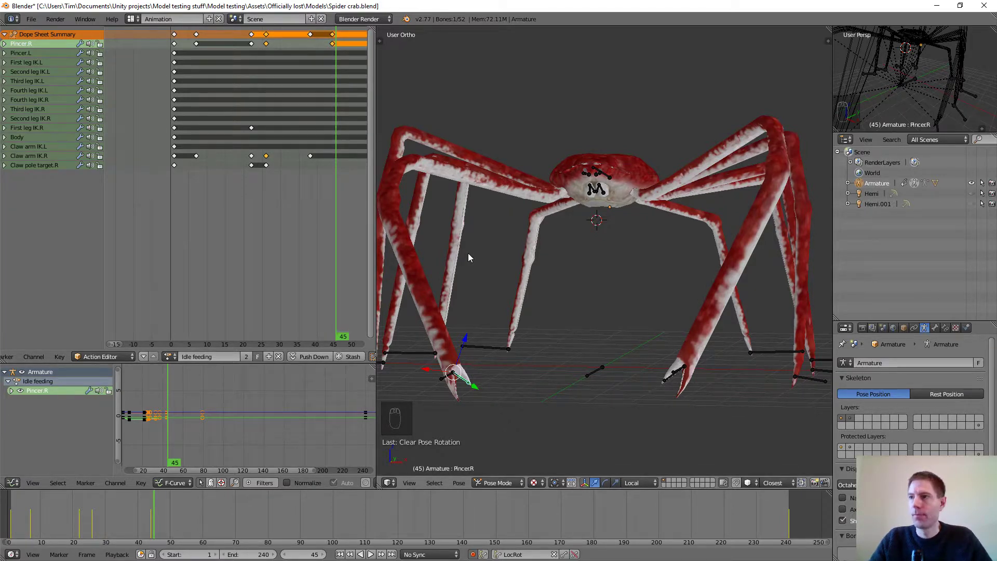
Step: Save the file over the existing Spider crab.blend
scroll(554, 234, "down", 5)
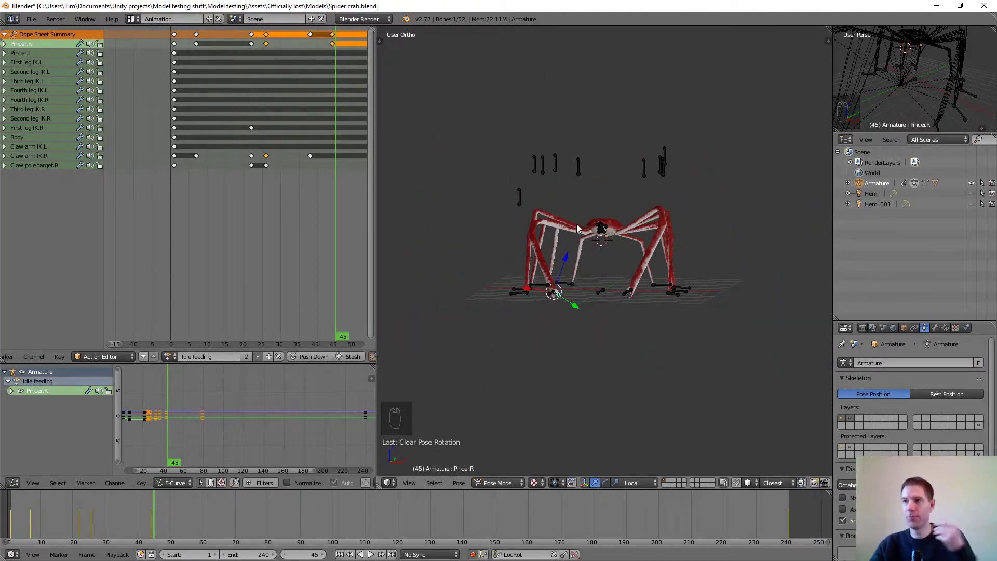
key("ctrl+s")
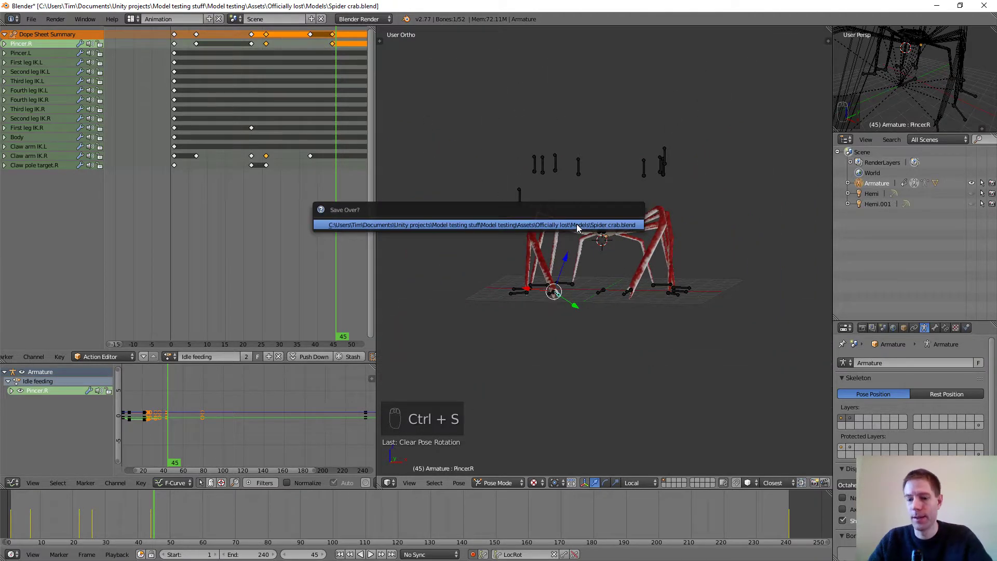
left_click(576, 223)
scroll(577, 224, "up", 6)
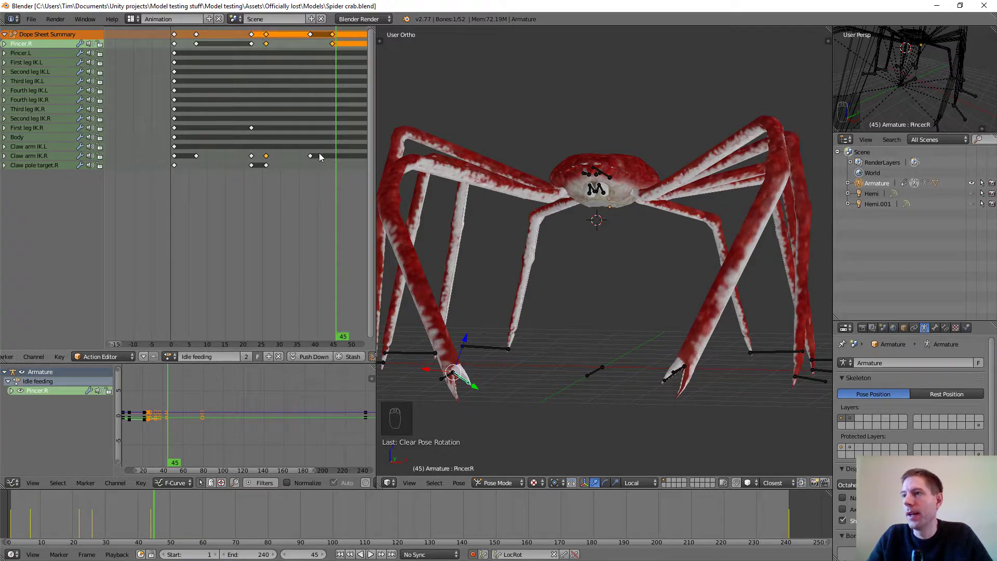
Step: Duplicate Claw pole target.R's frame 1 keyframe to frame 44
scroll(312, 182, "down", 1)
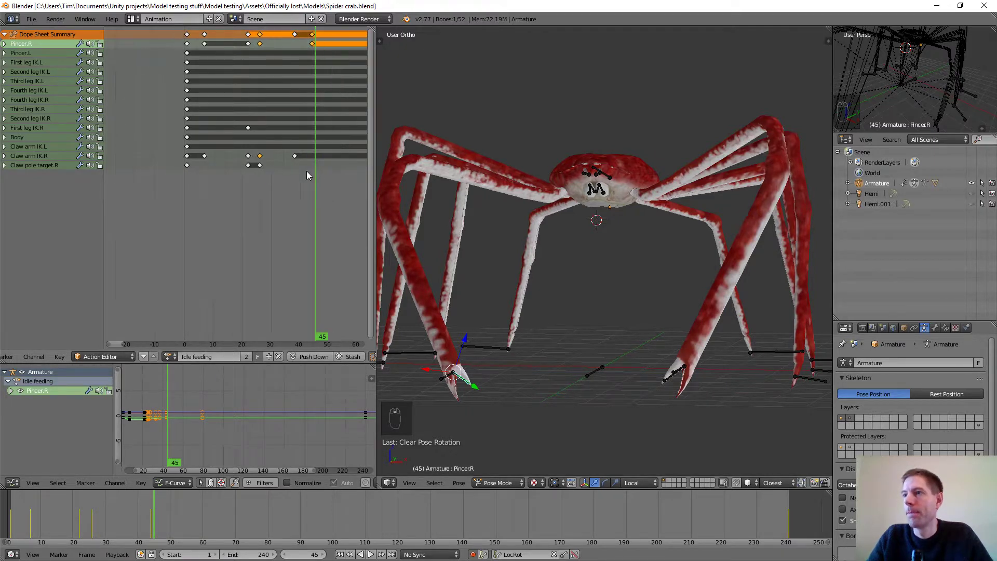
left_click(187, 165)
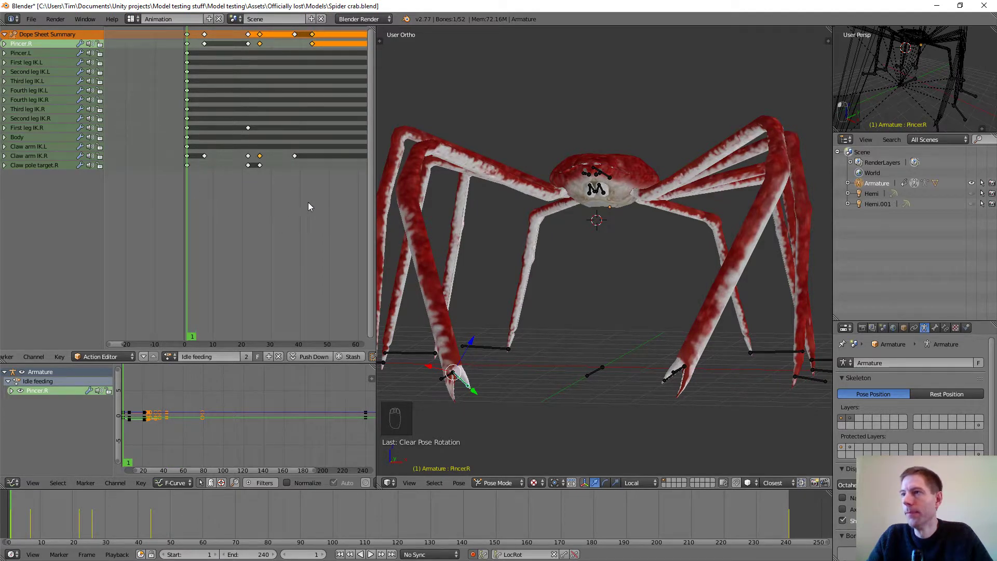
mouse_move(309, 207)
left_mouse_down()
mouse_move(318, 206)
mouse_move(261, 205)
mouse_move(294, 207)
left_mouse_up()
mouse_move(312, 205)
left_mouse_down()
mouse_move(346, 207)
mouse_move(311, 204)
left_mouse_up()
left_click(187, 165)
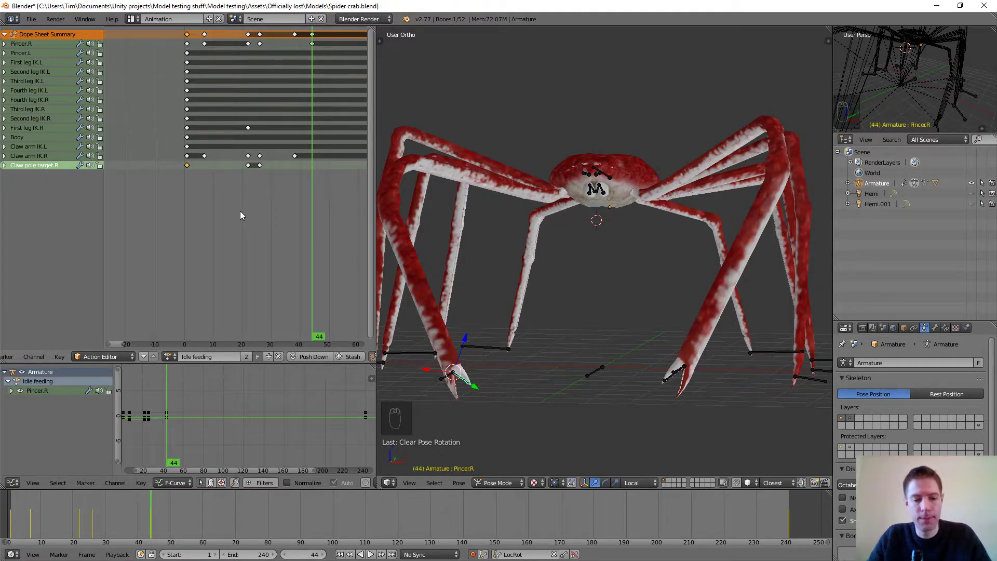
key("ctrl+d")
key("shift+d")
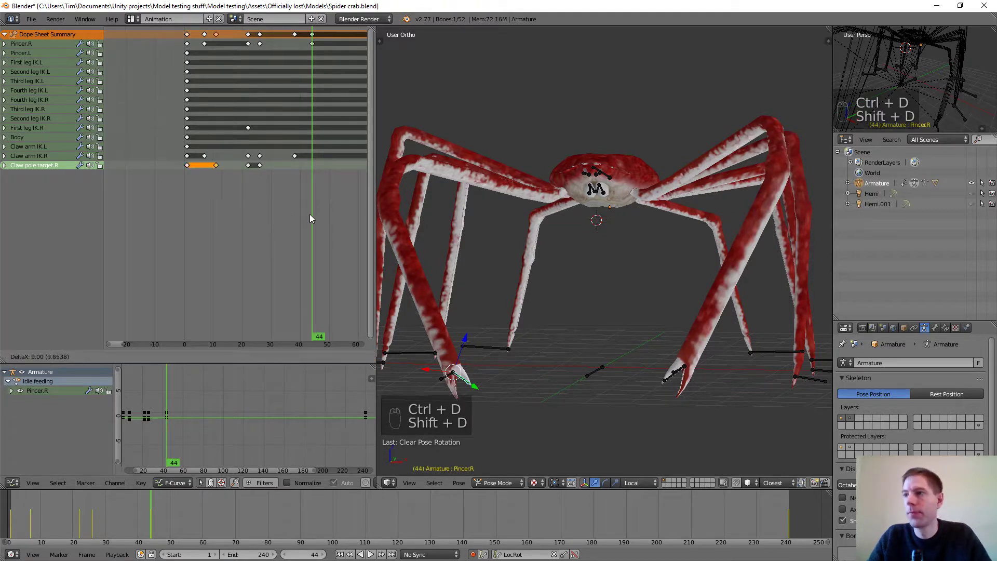
left_click(128, 219)
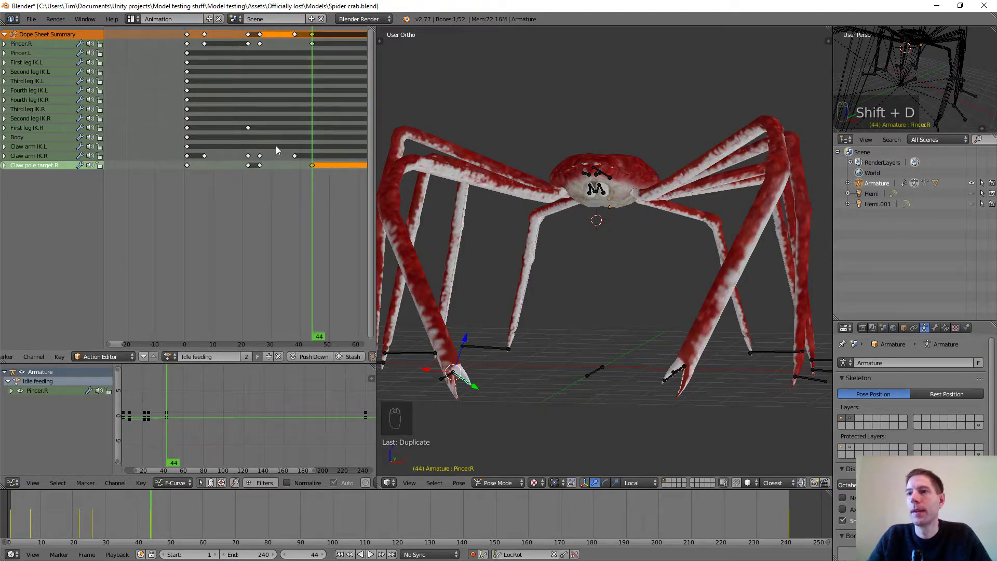
Step: Duplicate Claw arm IK.R's frame 1 keyframe to frame 44
right_click(187, 157)
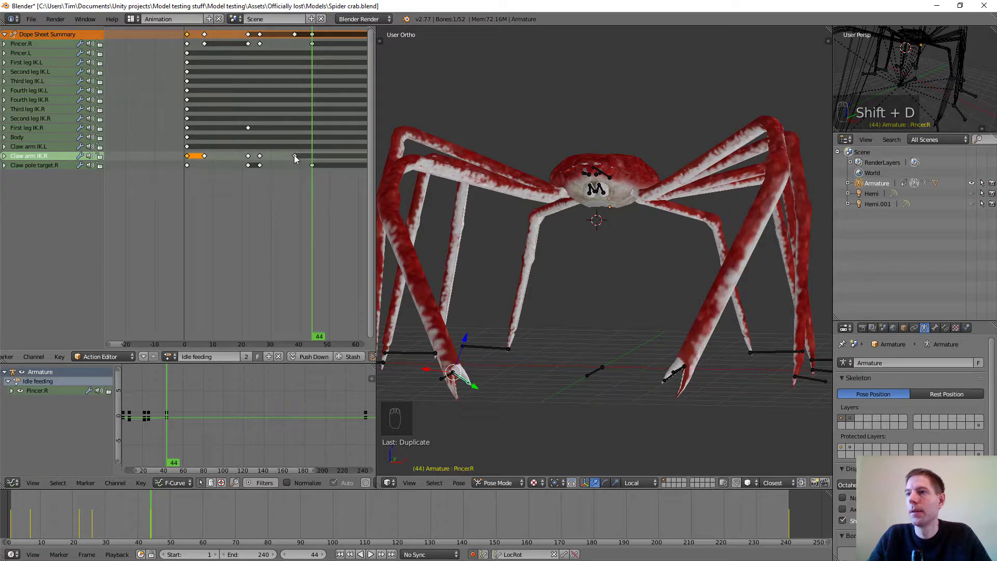
key("ctrl+d")
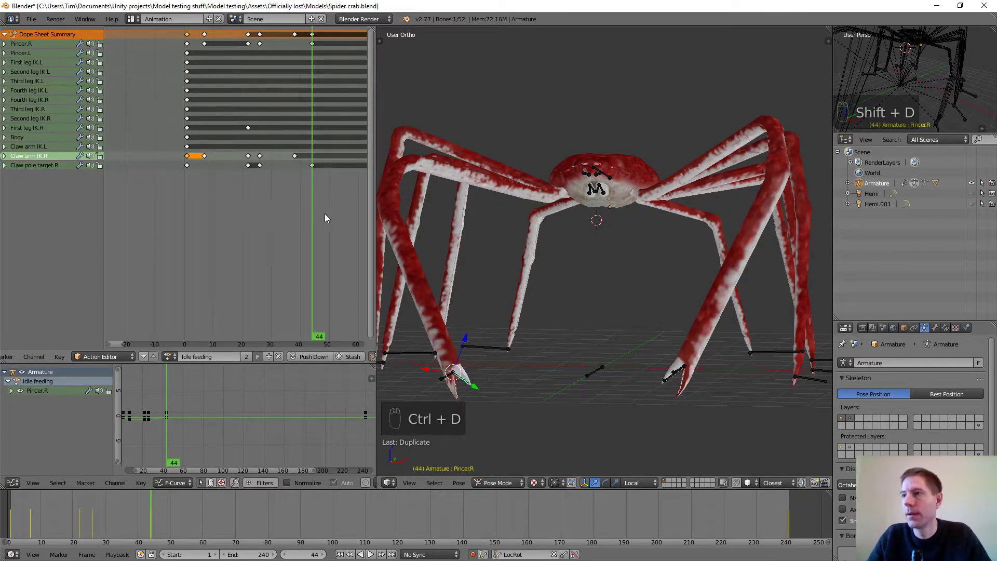
key("shift+d")
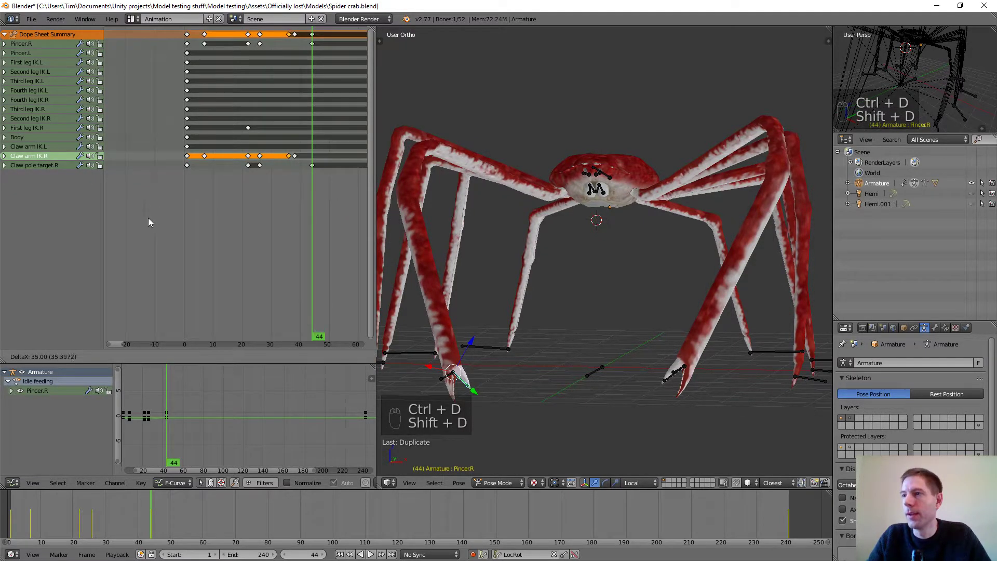
left_click(167, 220)
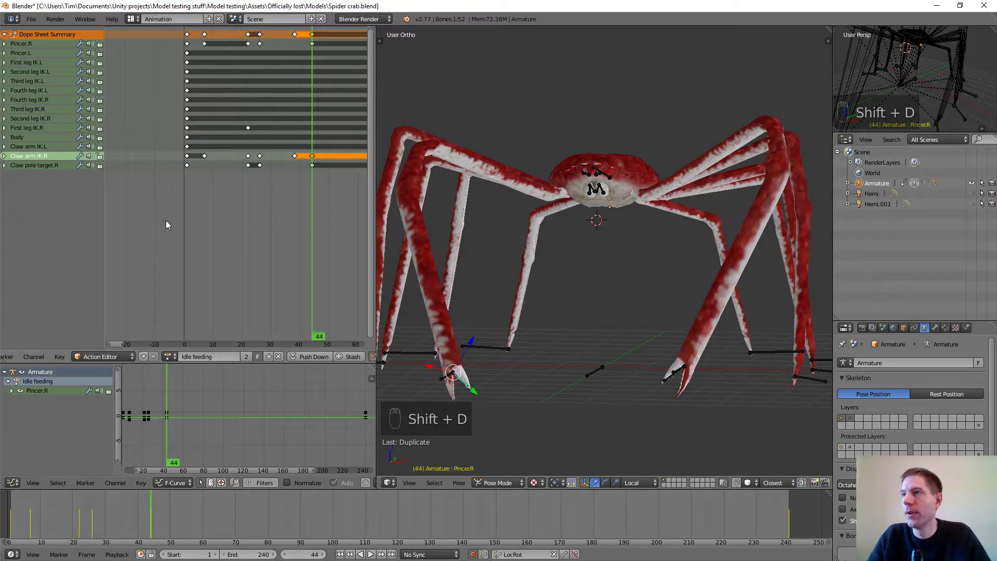
Step: Delete the stray First leg IK.R keyframe in the middle of the feeding motion and return to frame 44
left_click(248, 128)
scroll(248, 127, "down", 1)
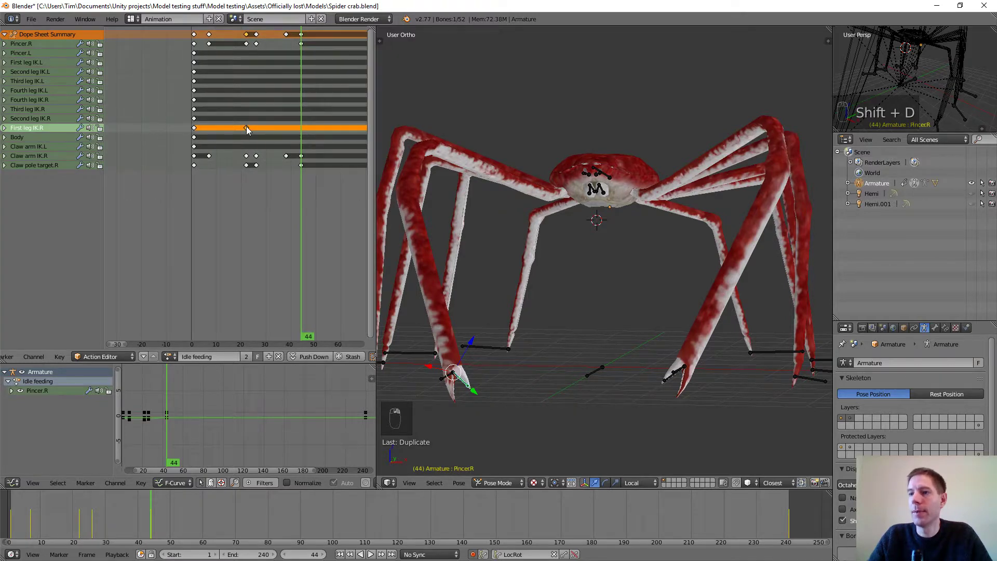
key("x")
left_click(246, 128)
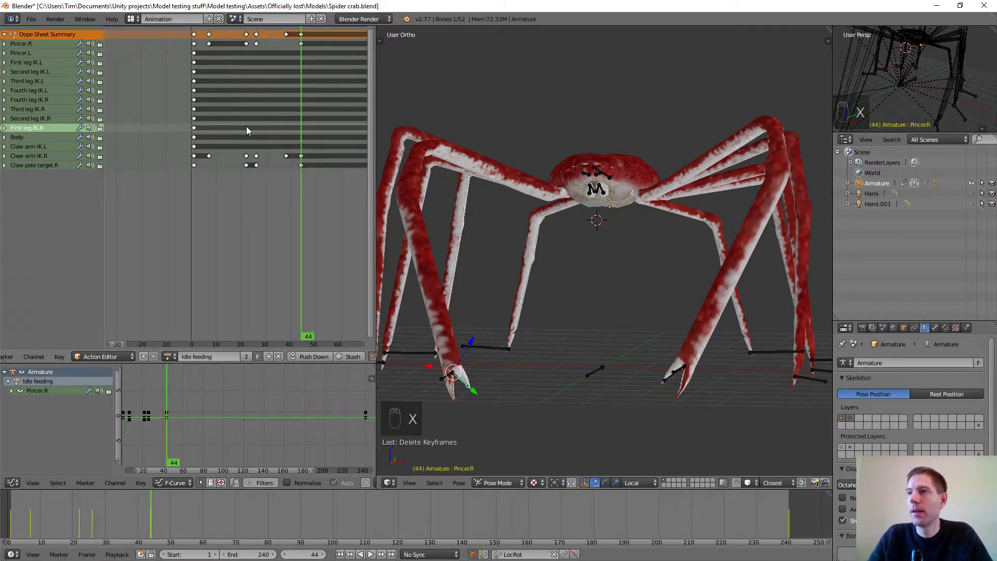
scroll(294, 144, "down", 4)
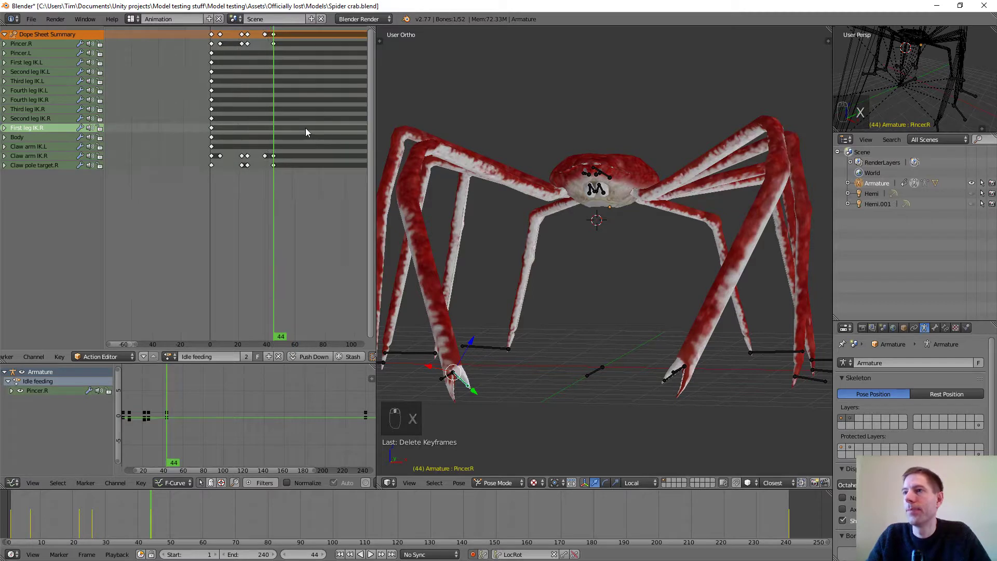
scroll(305, 127, "up", 4)
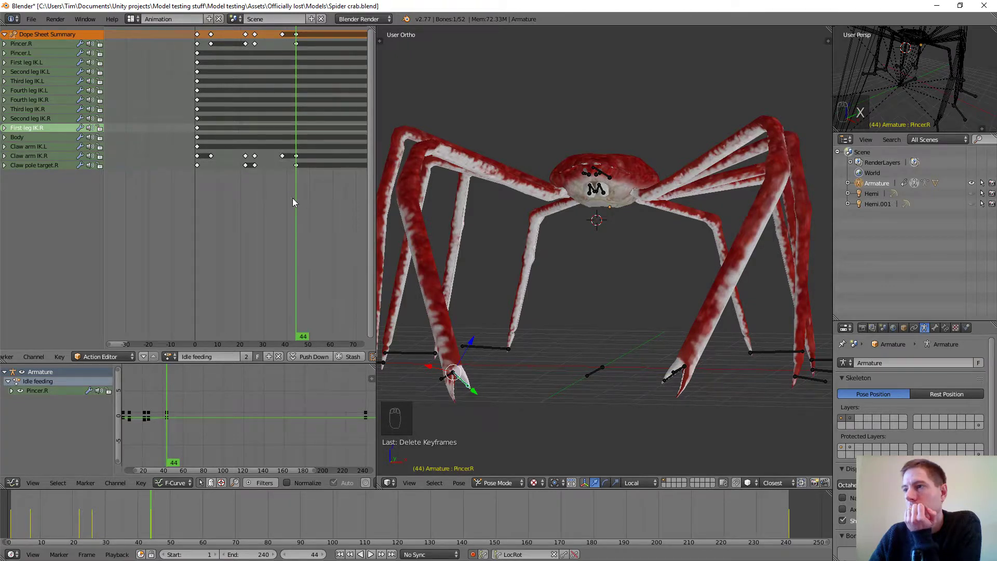
key("alt+a")
left_click_drag(288, 199, 295, 223)
Step: Copy the frame 44 pose of Pincer.R, Claw arm IK.R and Claw pole target.R and paste it mirrored onto the left claw
scroll(519, 252, "down", 3)
middle_click_drag(580, 238, 590, 265)
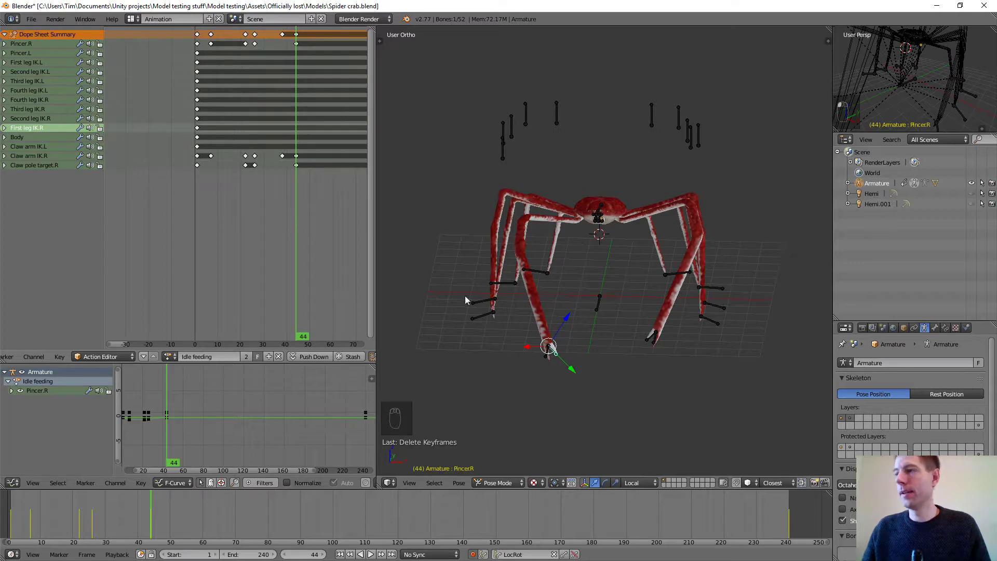
scroll(563, 339, "up", 3)
scroll(555, 335, "up", 1)
scroll(582, 246, "up", 1)
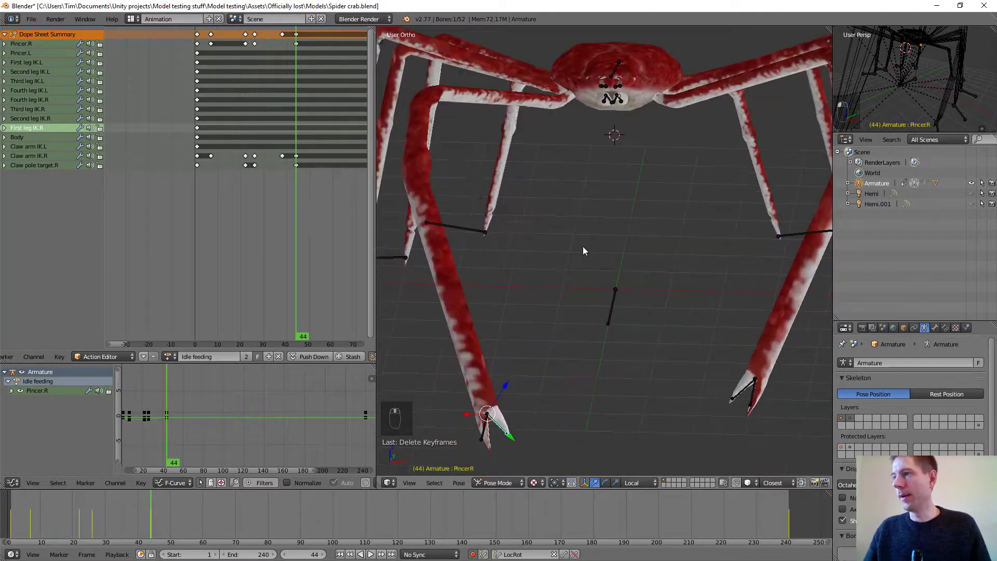
scroll(597, 270, "up", 1)
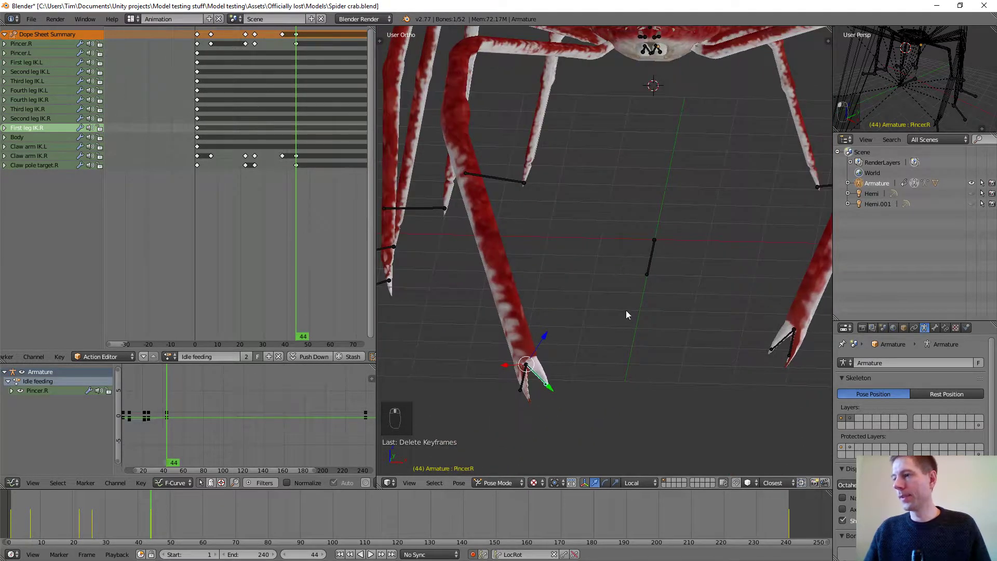
right_click(524, 382, "shift")
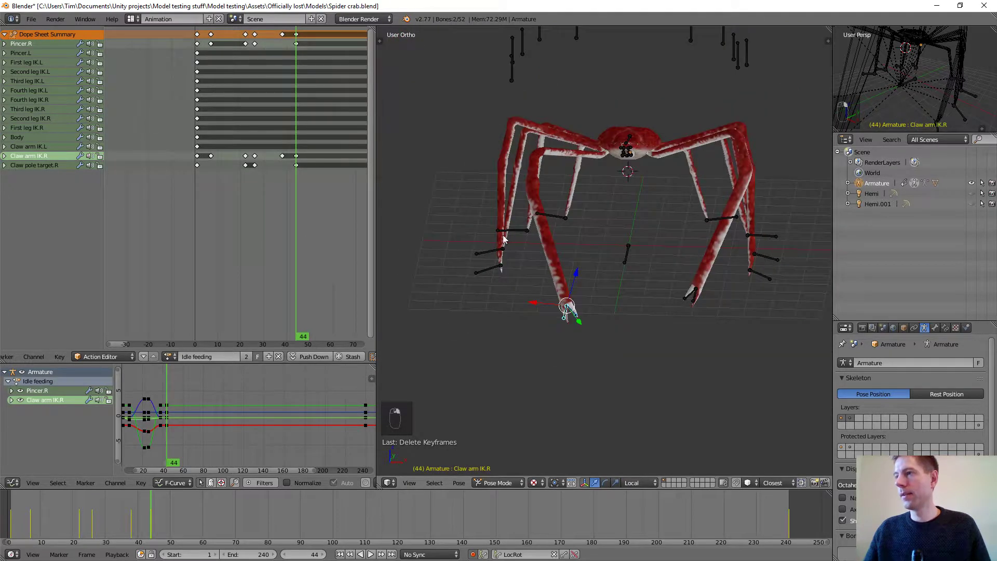
scroll(563, 242, "down", 2)
scroll(545, 247, "down", 1)
scroll(538, 250, "down", 4)
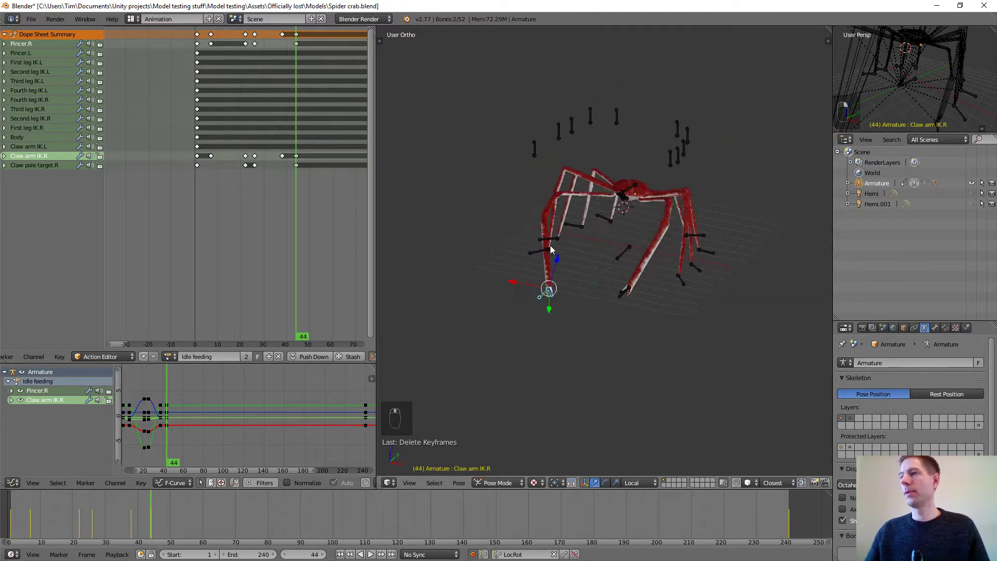
right_click(538, 133, "shift")
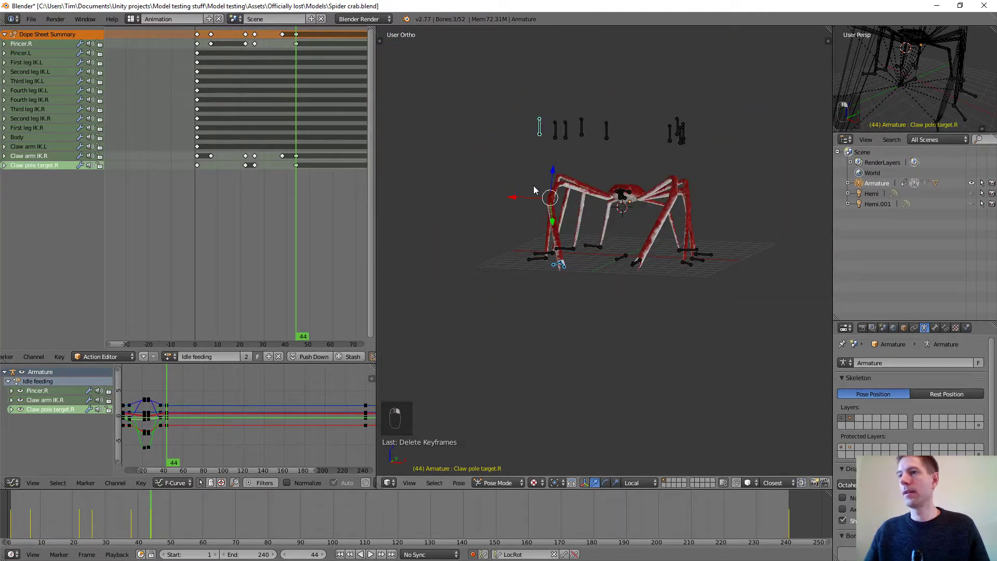
middle_click_drag(534, 190, 543, 230)
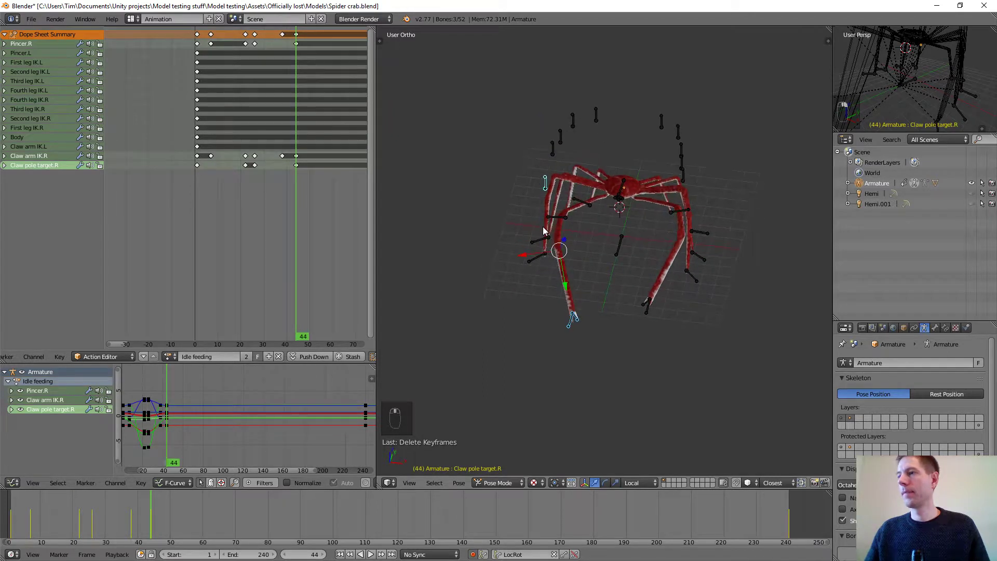
right_click(297, 166)
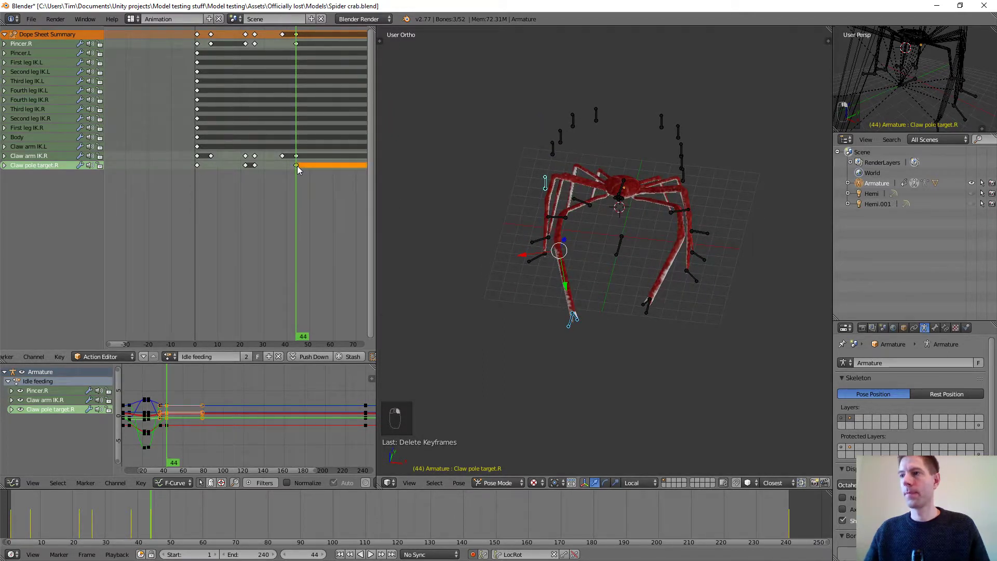
right_click(297, 157, "shift")
right_click(296, 43, "shift")
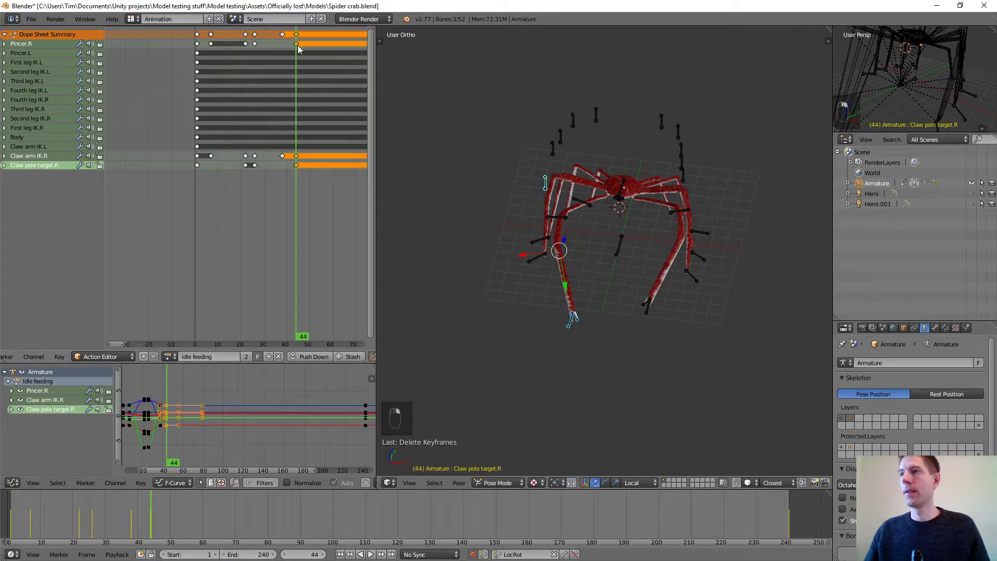
mouse_move(596, 282)
middle_mouse_down()
mouse_move(580, 266)
mouse_move(589, 270)
middle_mouse_up()
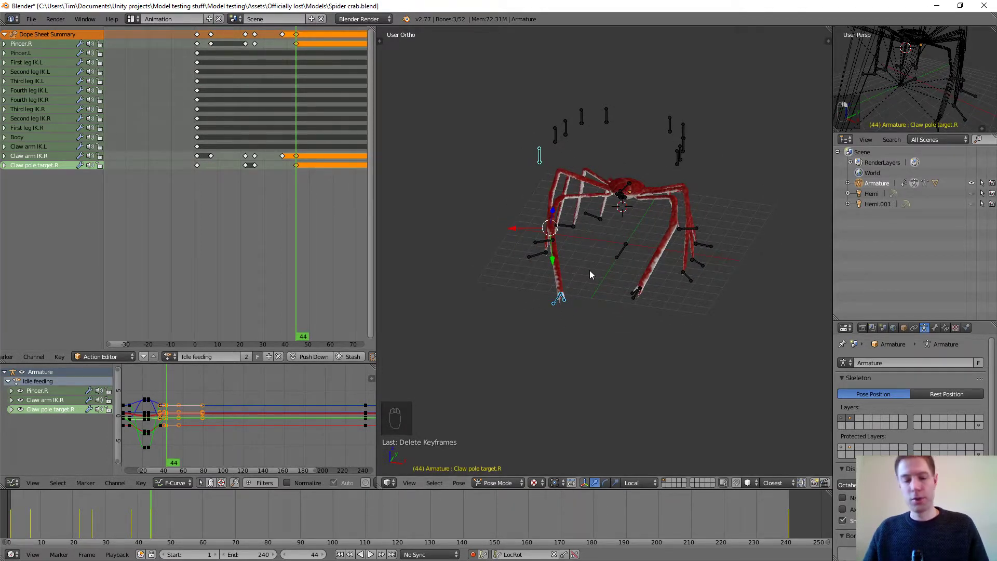
key("ctrl+c")
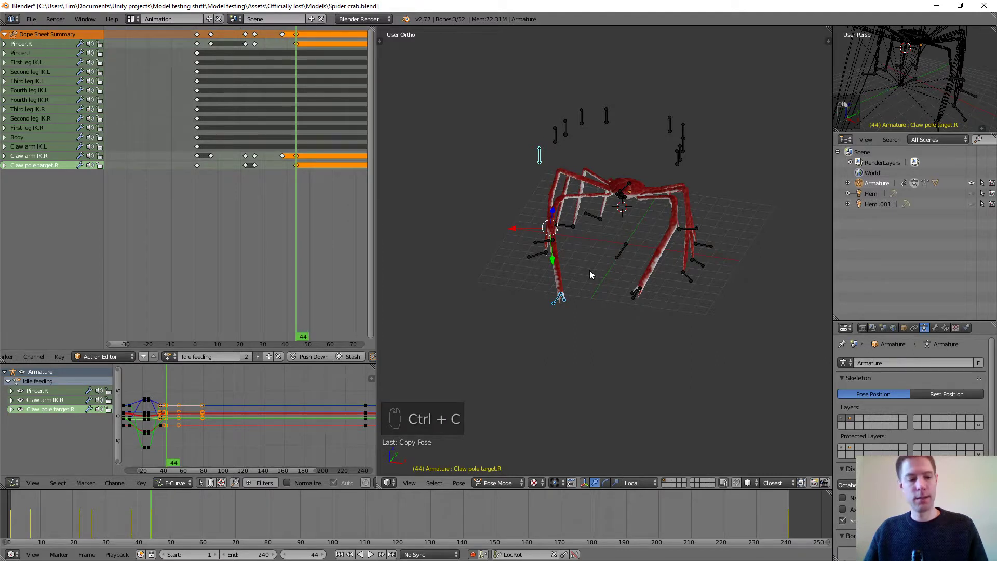
key("ctrl+shift+v")
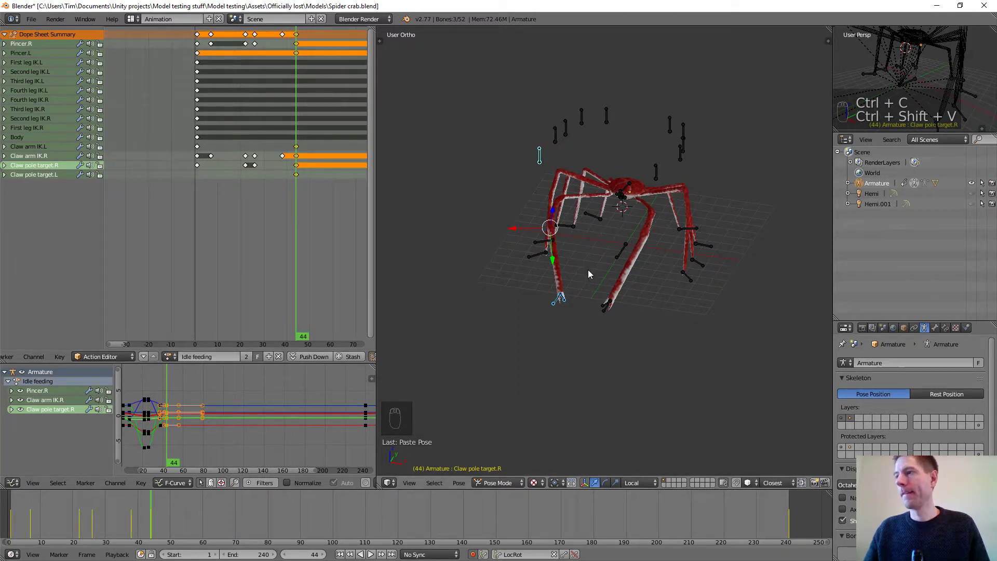
middle_click_drag(587, 269, 674, 251)
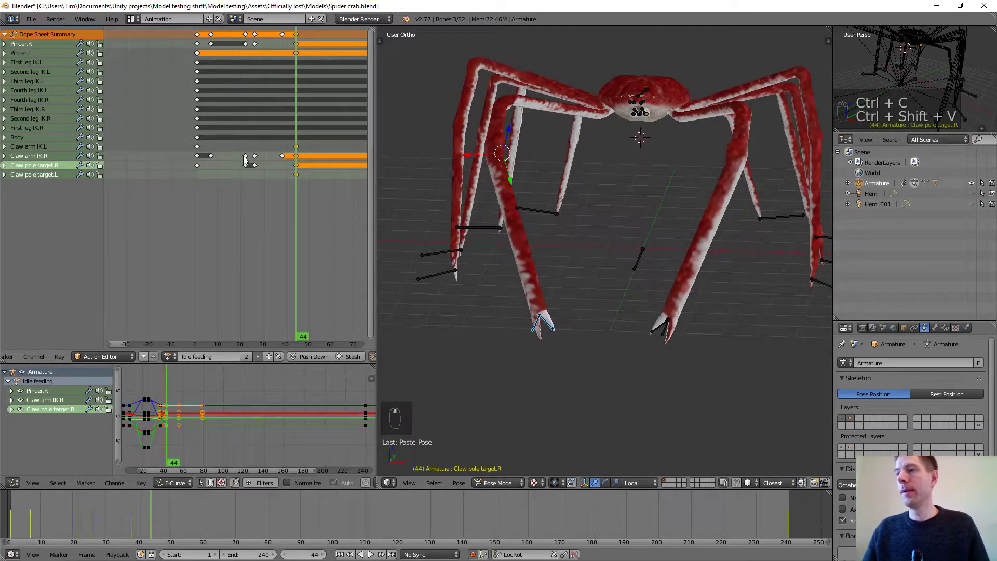
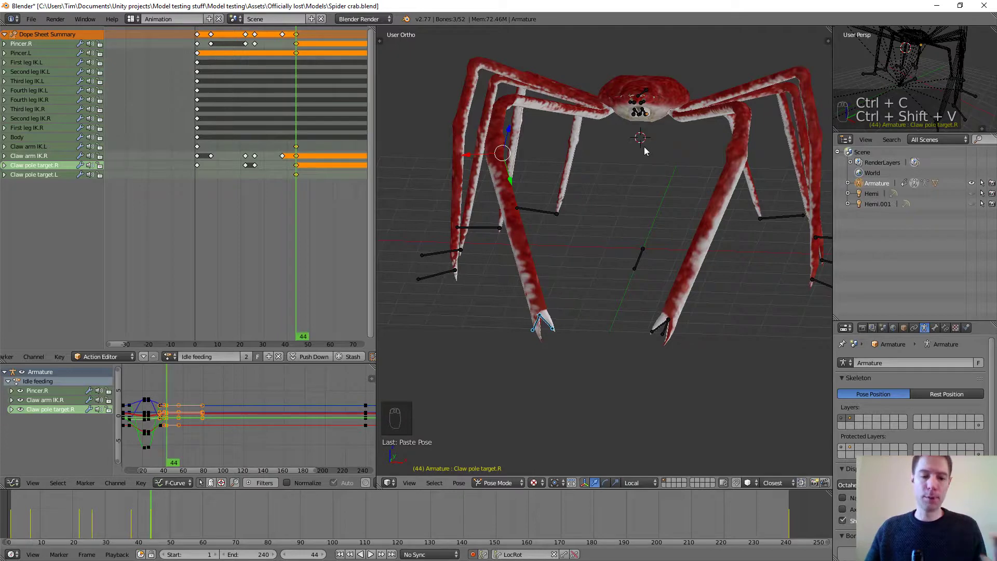
Step: Go to frame 38 and select only the Claw arm IK.R bone and its keyframe there
right_click(282, 156)
left_click_drag(293, 201, 281, 201)
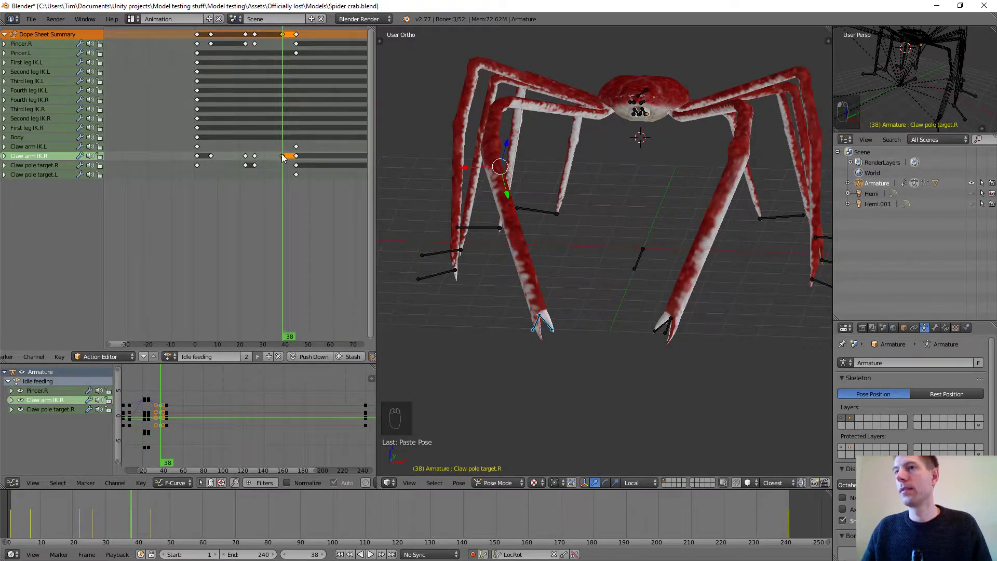
right_click(538, 323)
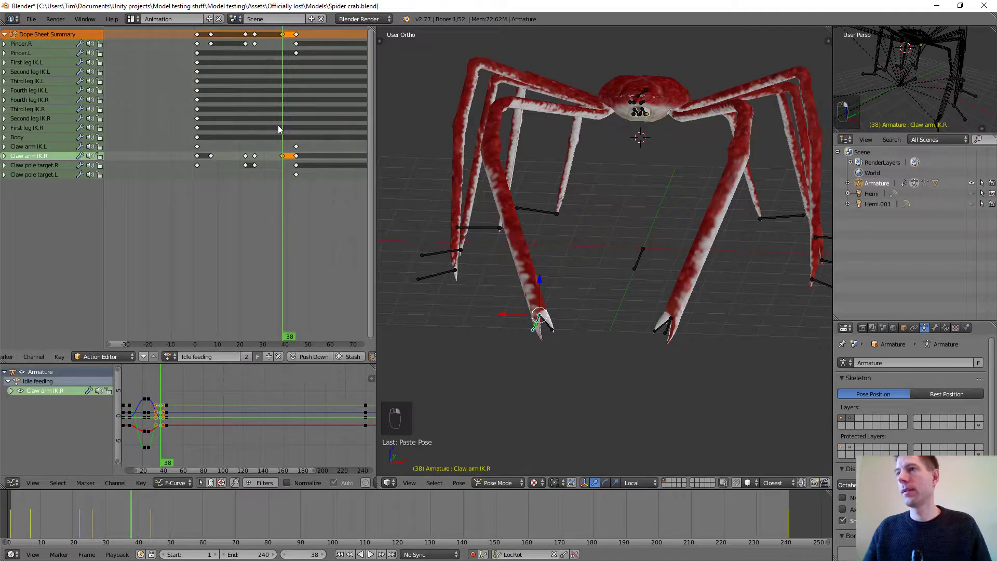
Step: Try to paste Claw arm IK.R's frame 38 keyframe mirrored, and undo the paste
key("ctrl+c")
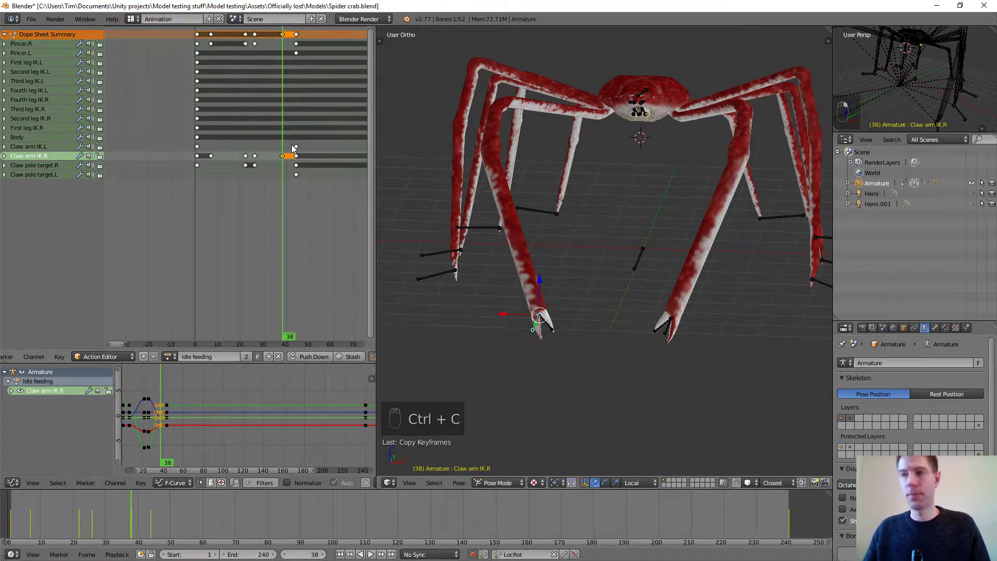
key("ctrl+shift+v")
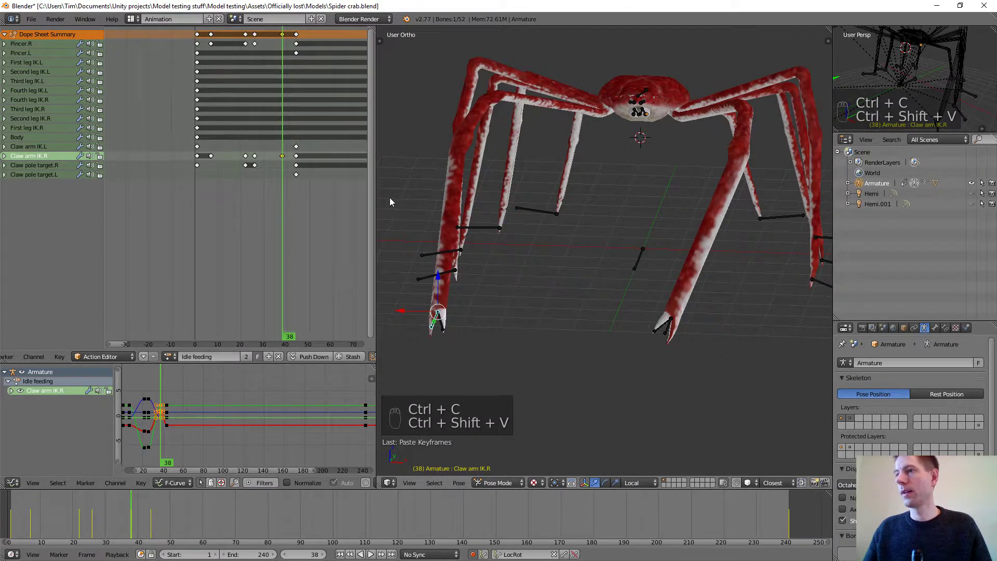
scroll(549, 204, "down", 6)
middle_click_drag(575, 223, 577, 225)
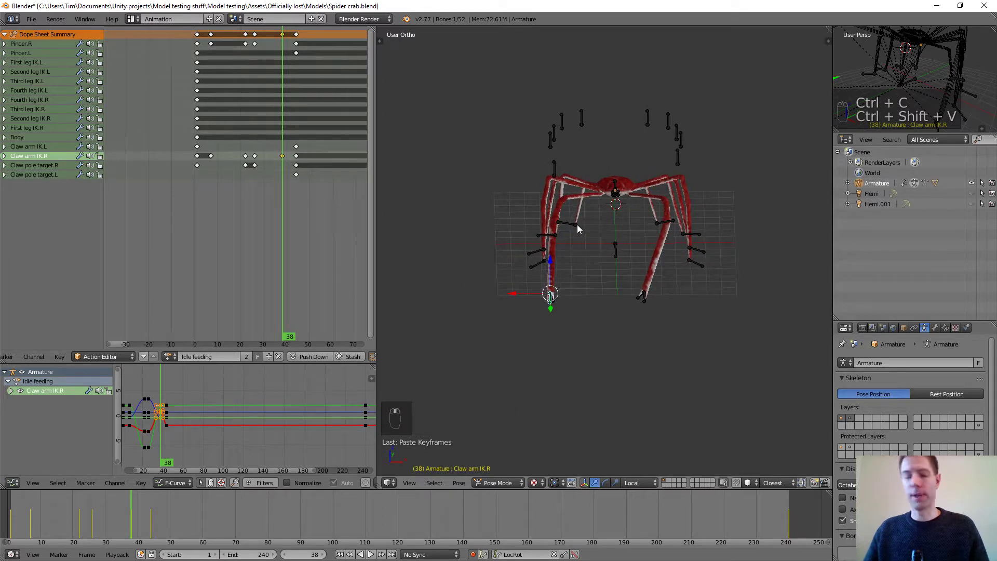
key("ctrl+z")
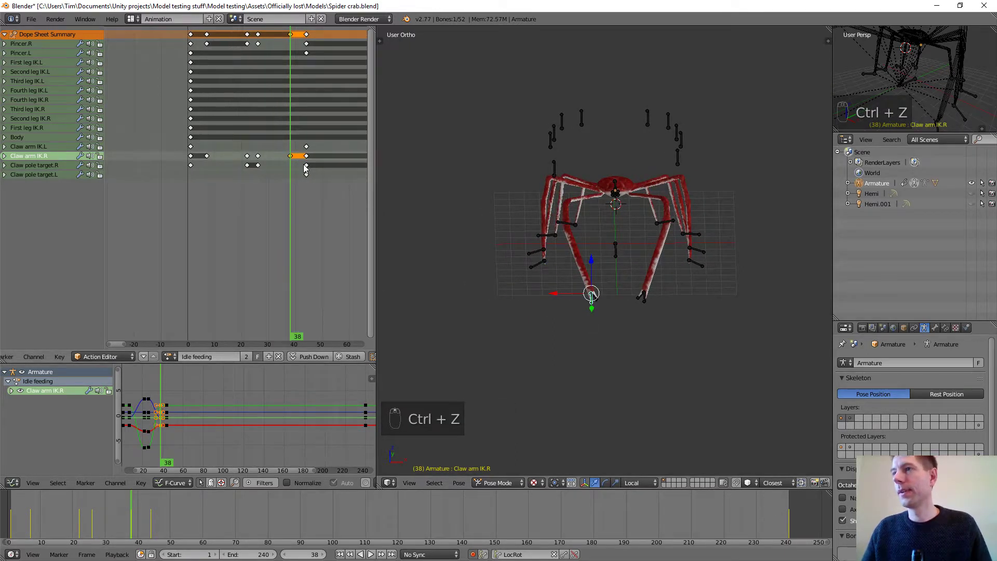
Step: Copy the selected Claw arm IK.R keyframe at frame 38 and paste the mirrored pose onto the left claw there
scroll(611, 301, "up", 2)
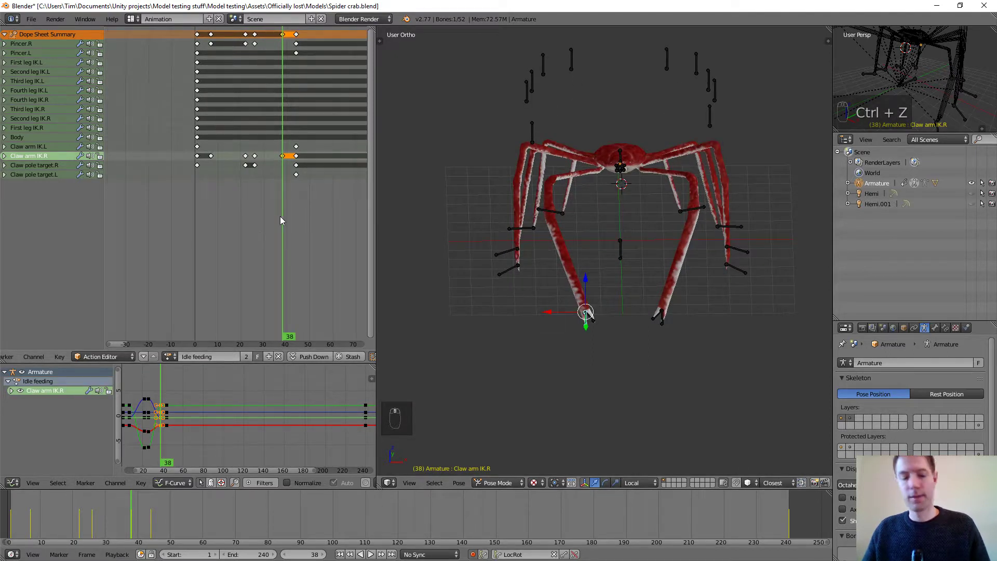
key("ctrl+c")
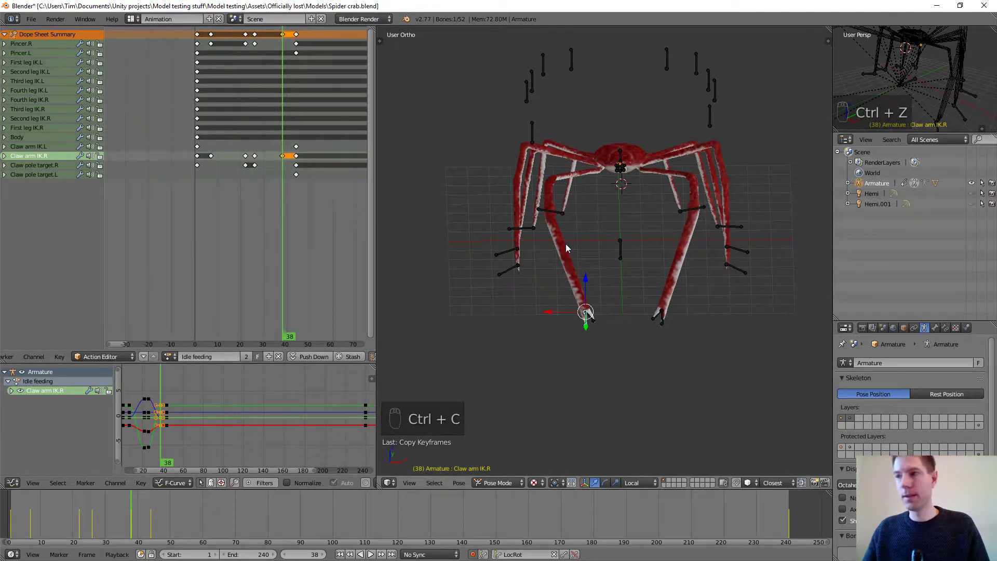
key("ctrl+shift+v")
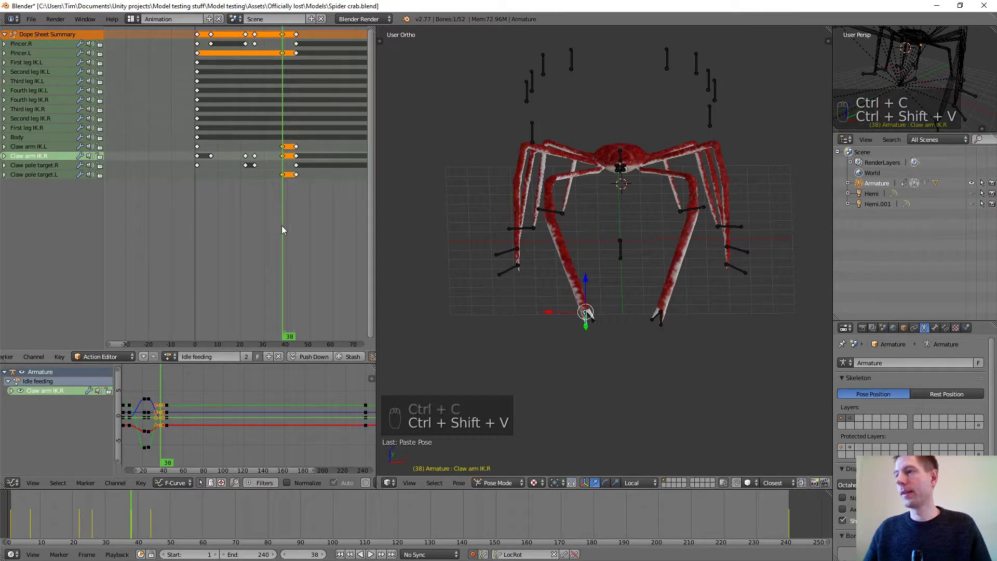
Step: Move to frame 35 and select the frame 22 and 26 keyframes of Claw pole target.R and Claw arm IK.R
mouse_move(286, 226)
left_mouse_down()
mouse_move(293, 228)
mouse_move(191, 209)
mouse_move(297, 225)
mouse_move(276, 224)
left_mouse_up()
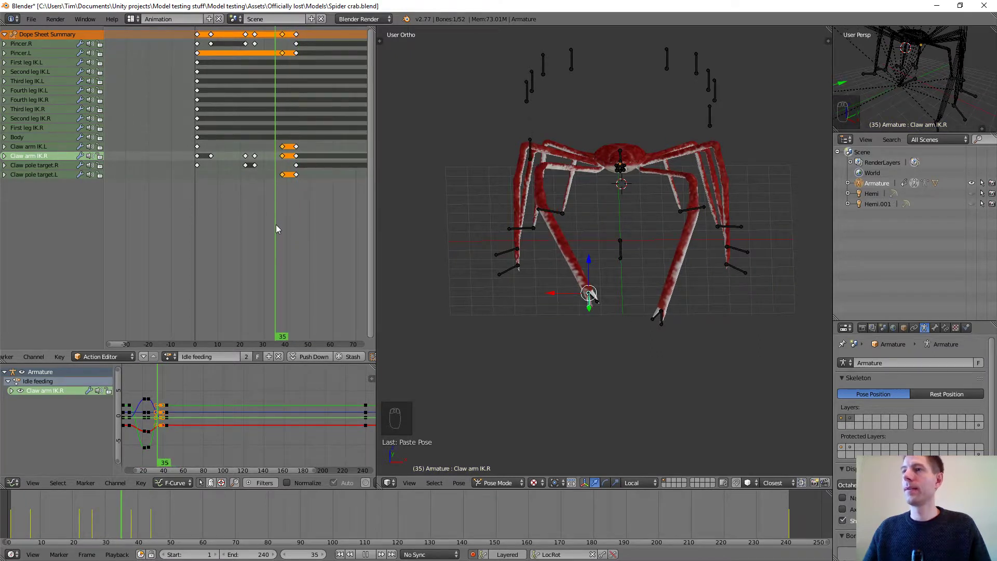
left_click(254, 164)
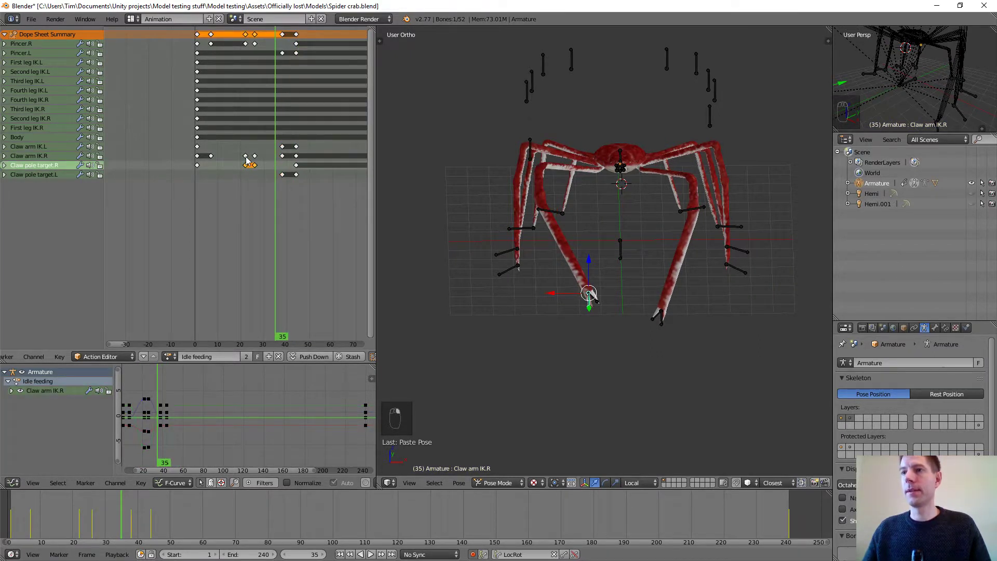
left_click(245, 155, "shift")
left_click(254, 156, "shift")
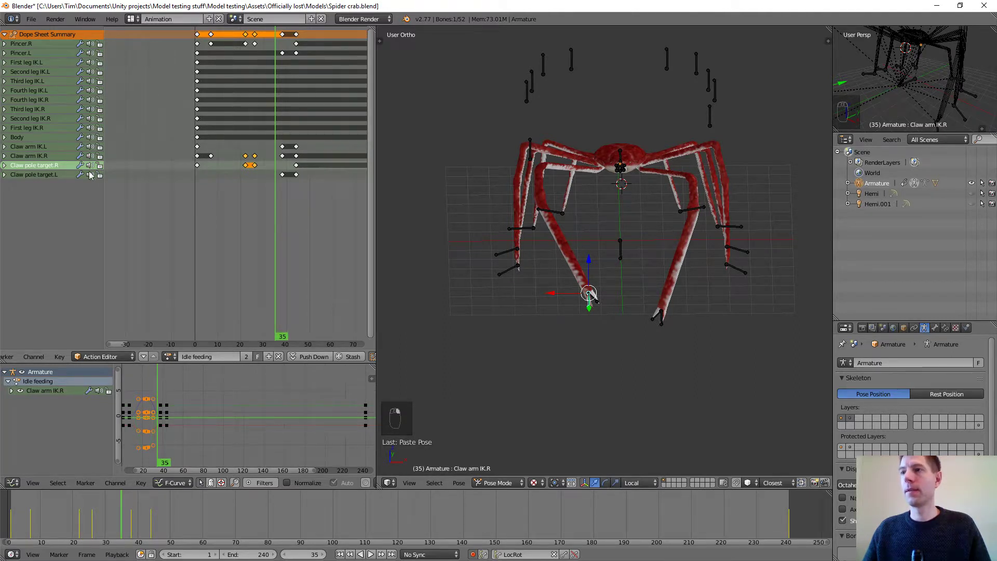
Step: Copy the frame 22 pose of Pincer.R, Claw arm IK.R and Claw pole target.R and paste it mirrored onto the left claw
right_click(593, 304)
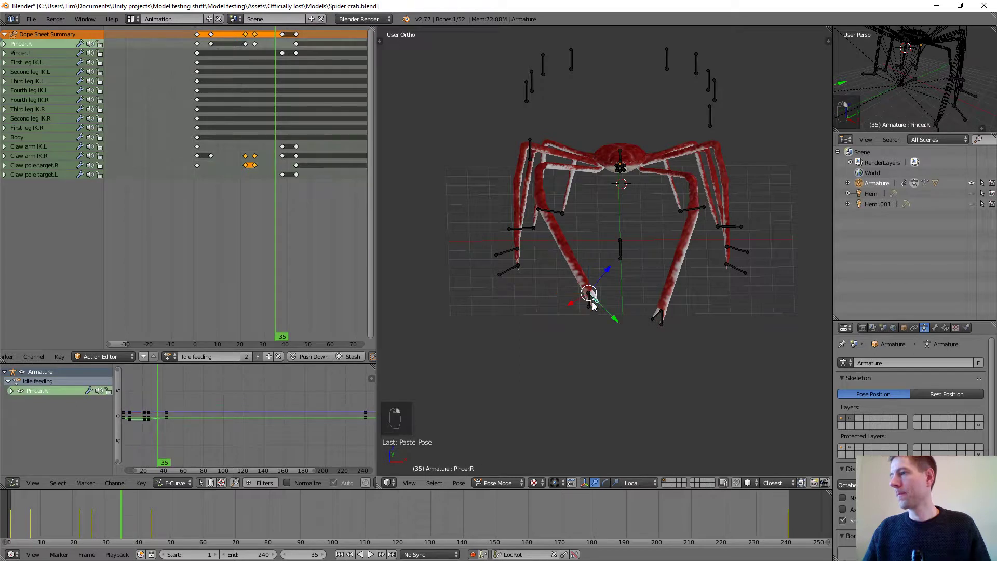
right_click(586, 297, "shift")
middle_click_drag(589, 298, 522, 151)
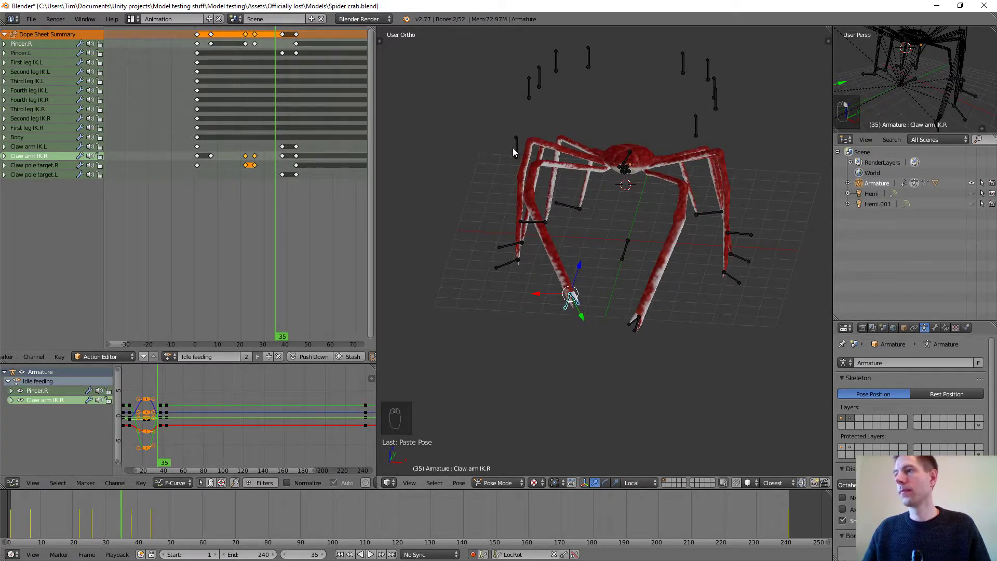
right_click(517, 151, "shift")
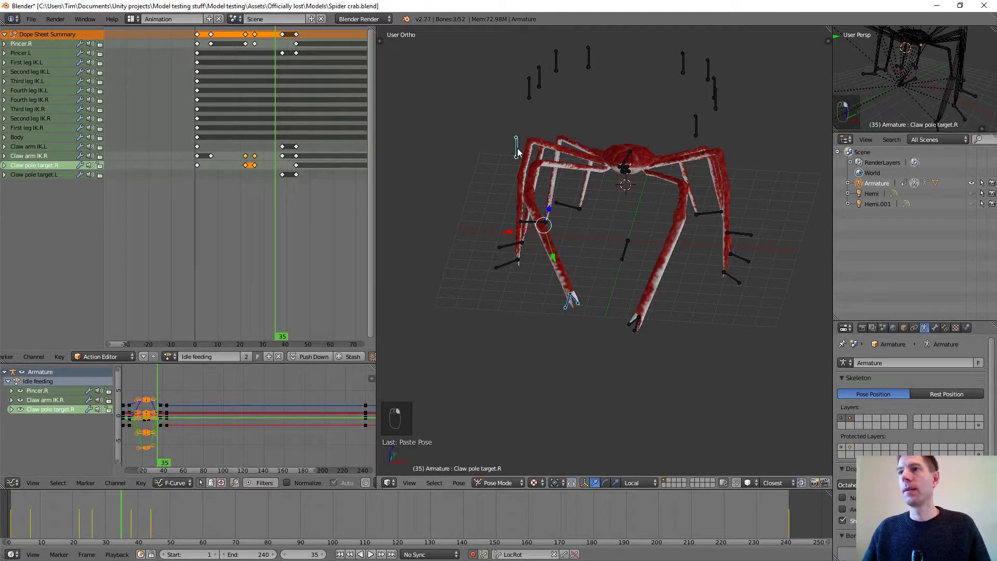
key("shift+alt+a")
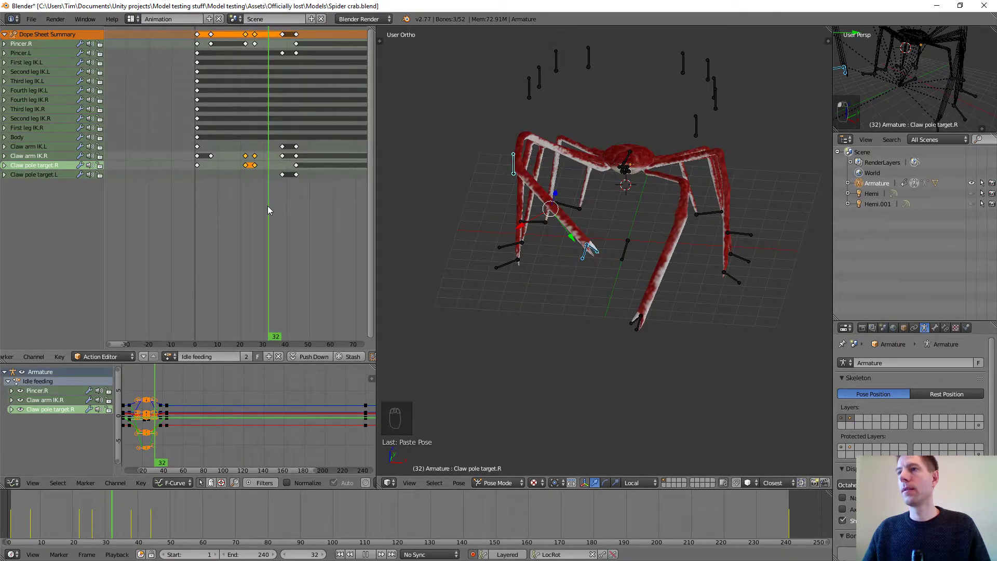
key("Escape")
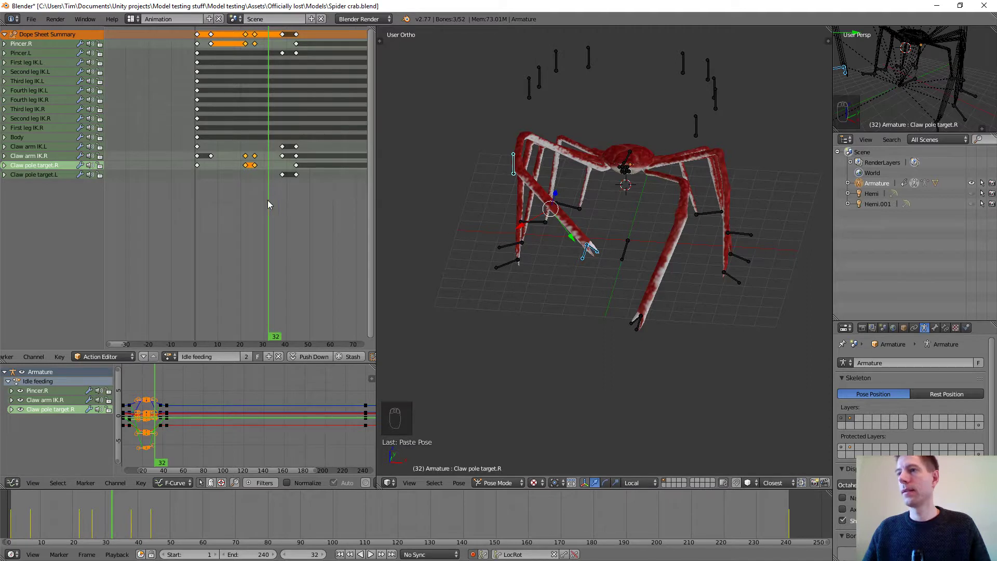
key("shift+alt+a")
key("Escape")
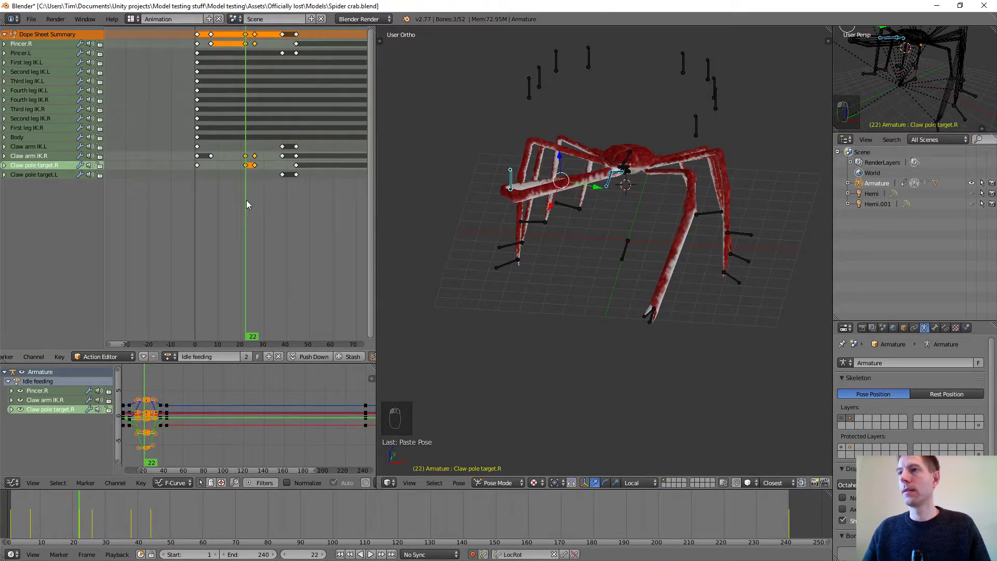
key("ctrl+c")
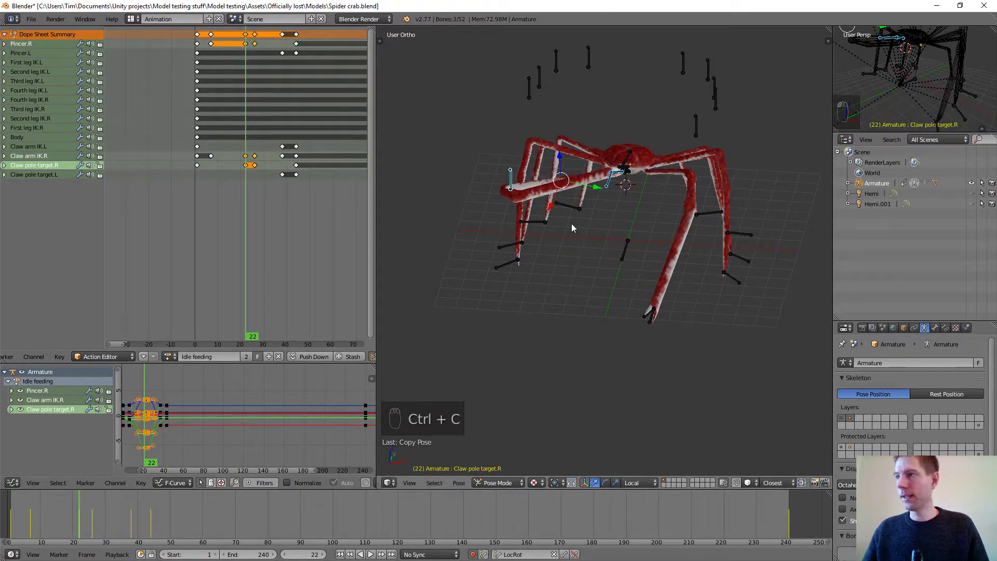
key("ctrl+shift+v")
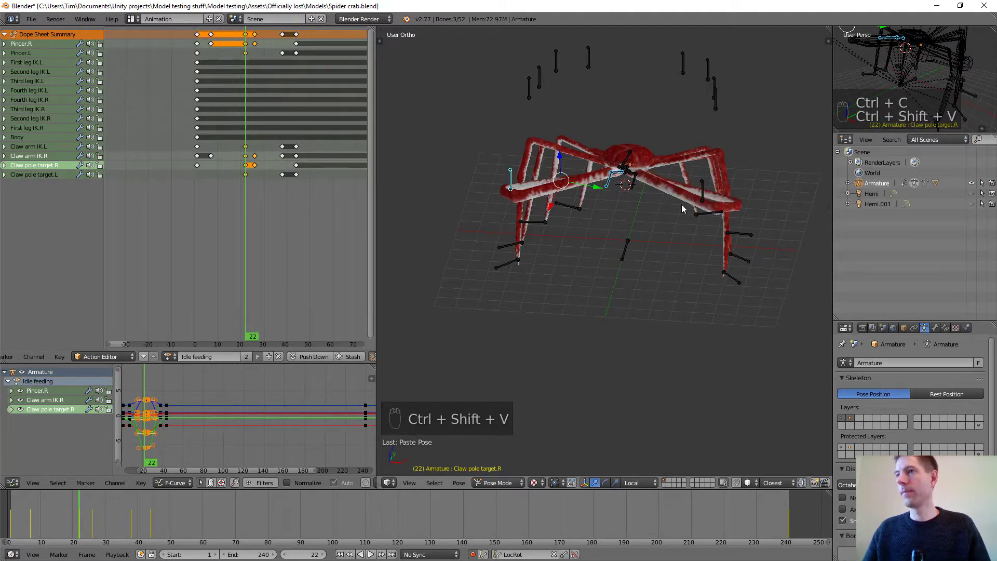
middle_click_drag(681, 204, 653, 230)
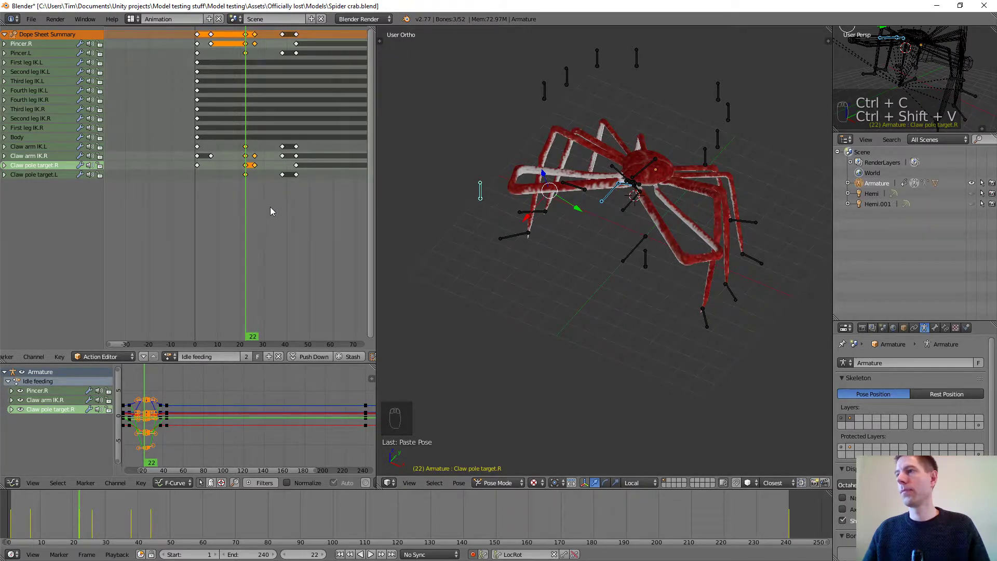
Step: Copy the frame 26 pose of Pincer.R, Claw arm IK.R and Claw pole target.R and paste it mirrored onto the left claw
key("alt+a")
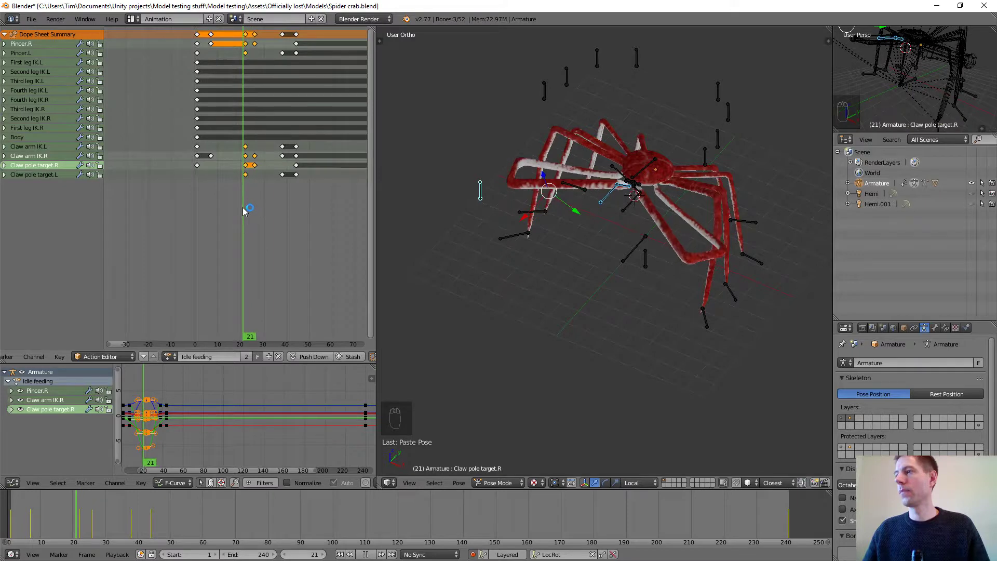
left_click_drag(258, 206, 254, 207)
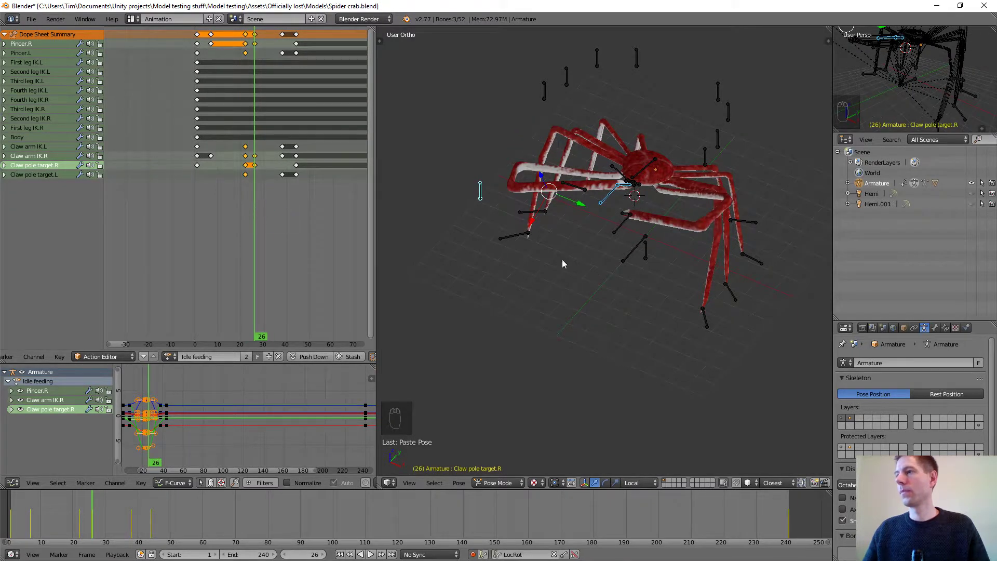
middle_click_drag(649, 277, 675, 255)
middle_click_drag(591, 196, 590, 204)
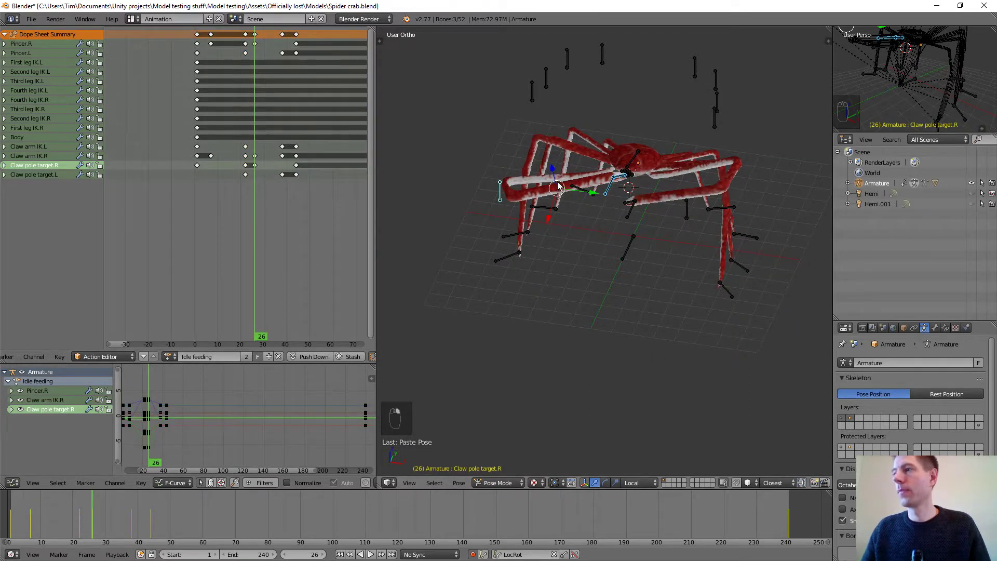
middle_click_drag(578, 185, 574, 193)
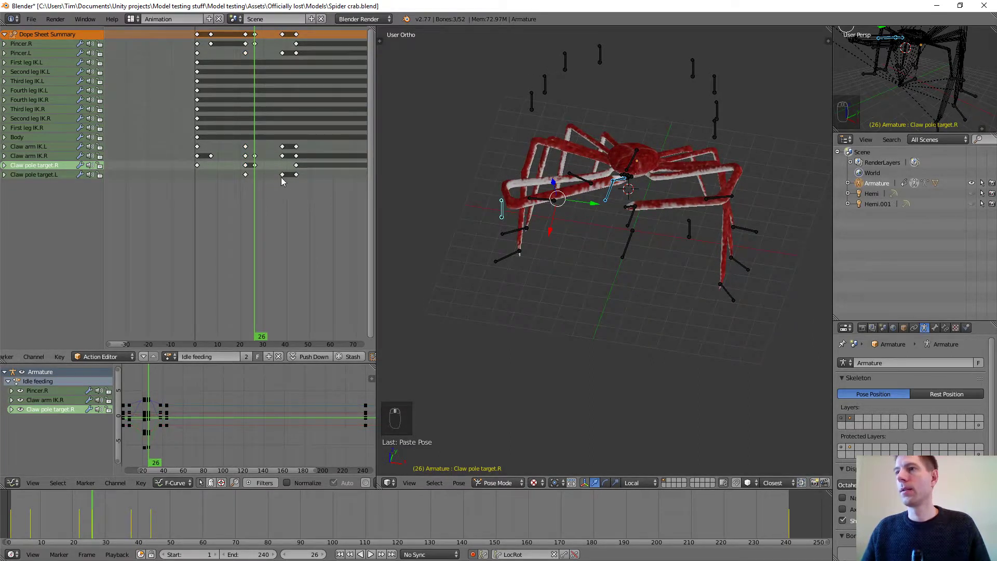
right_click(504, 211)
middle_click_drag(613, 190, 612, 190)
right_click(611, 190, "shift")
right_click(621, 183, "shift")
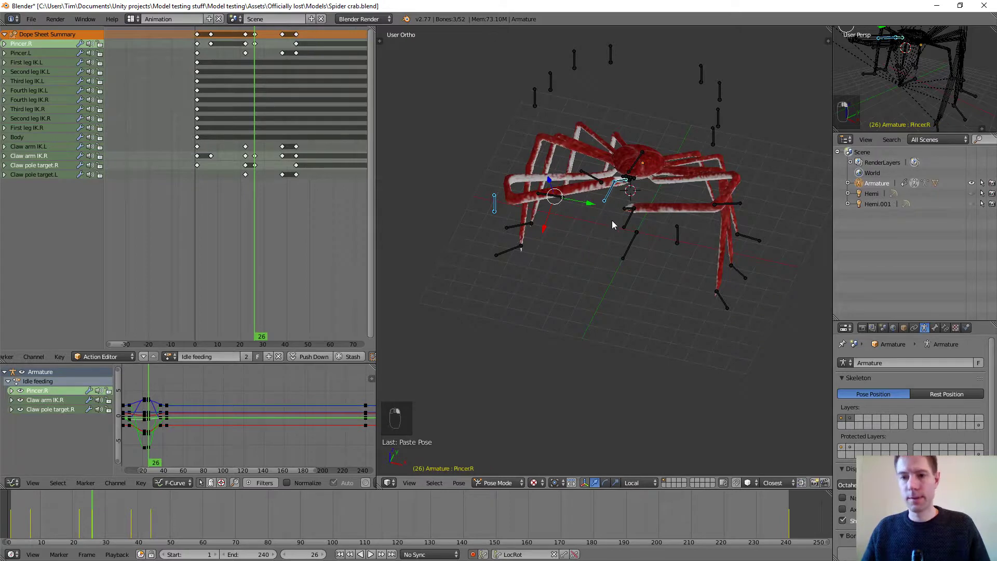
middle_click_drag(601, 224, 396, 185)
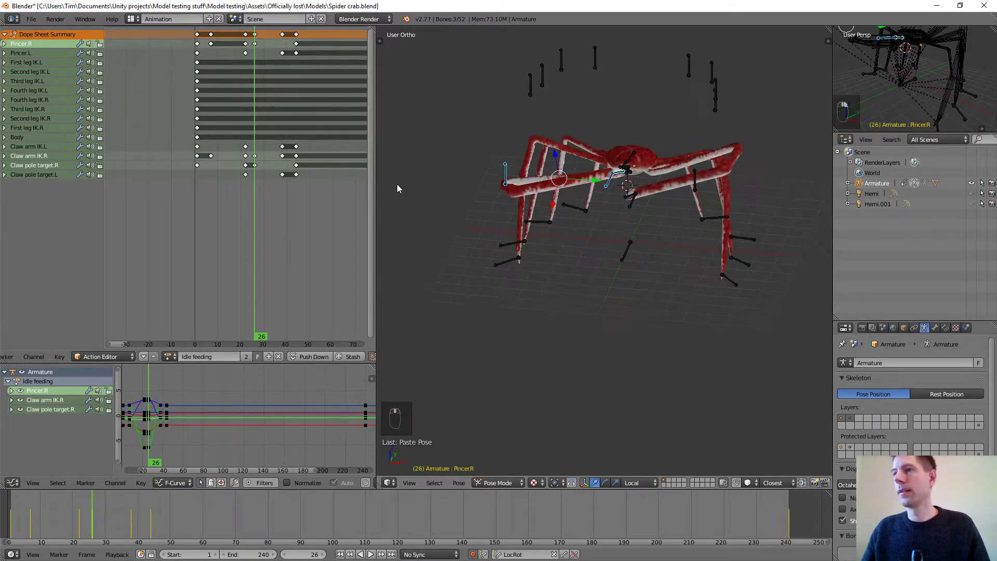
right_click(255, 165)
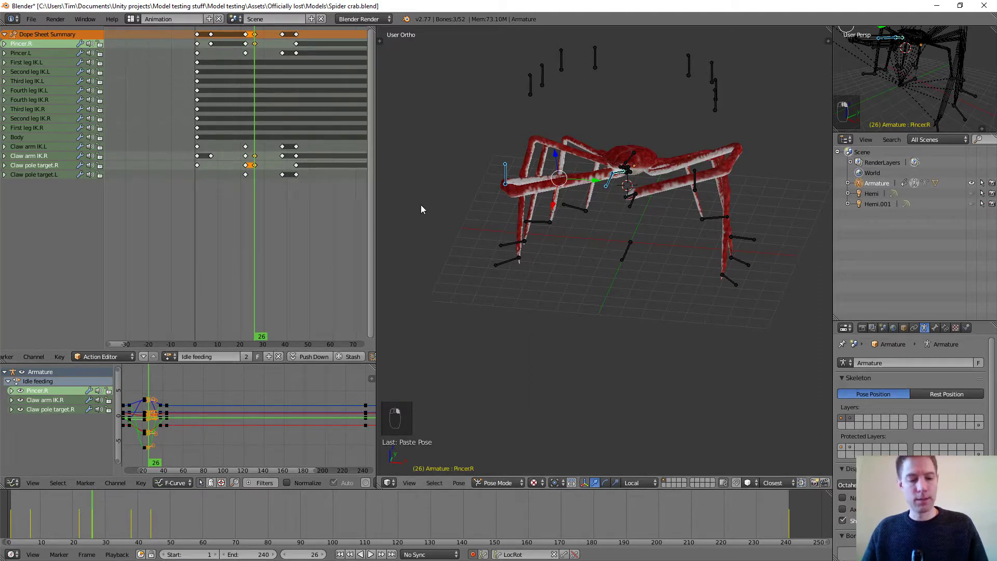
key("ctrl+c")
key("ctrl+shift+v")
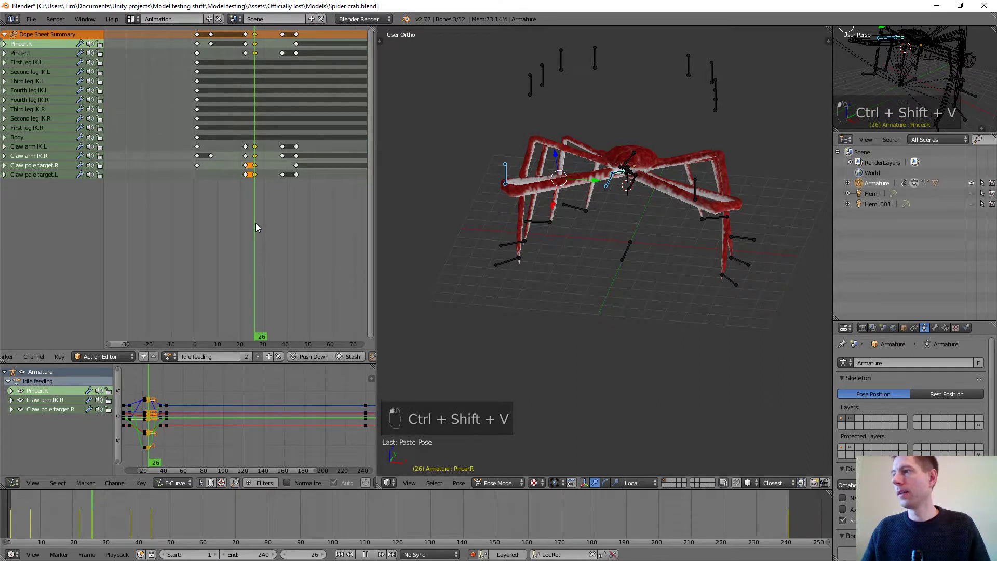
Step: Copy the frame 1 pose of Pincer.R, Claw arm IK.R and Claw pole target.R and paste it mirrored onto the left claw
left_click_drag(254, 222, 196, 200)
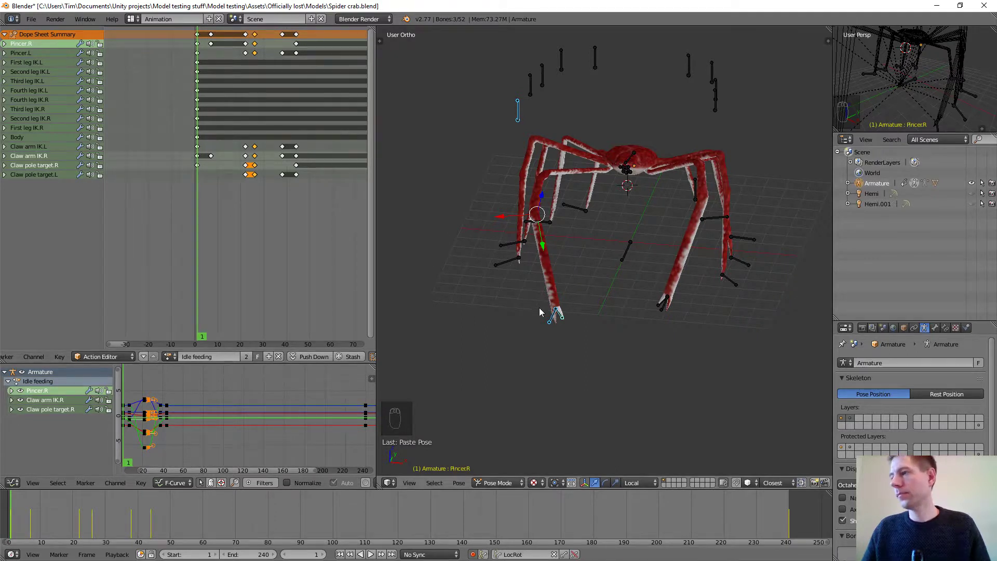
left_click(554, 313)
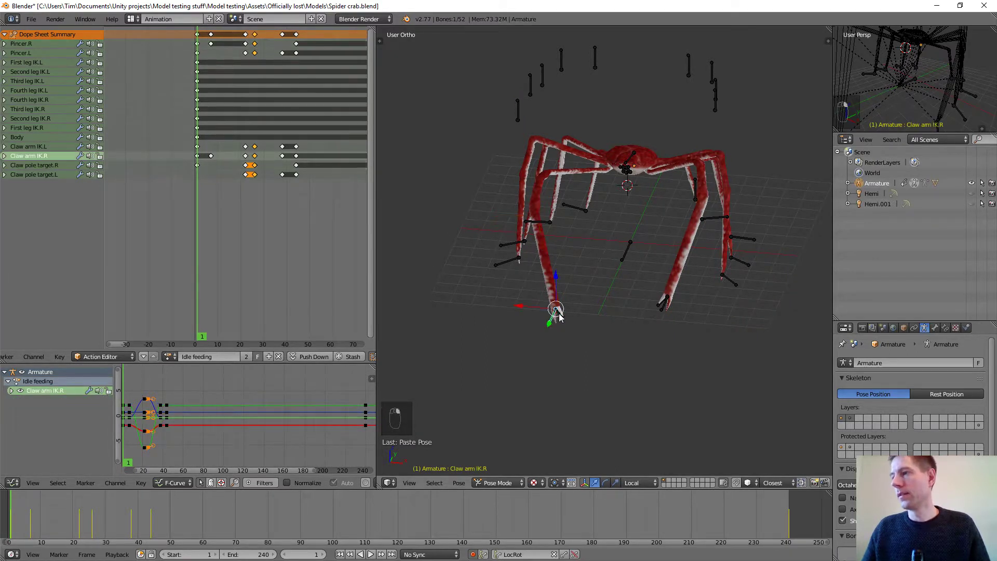
left_click(556, 312, "shift")
middle_click_drag(534, 235, 501, 133)
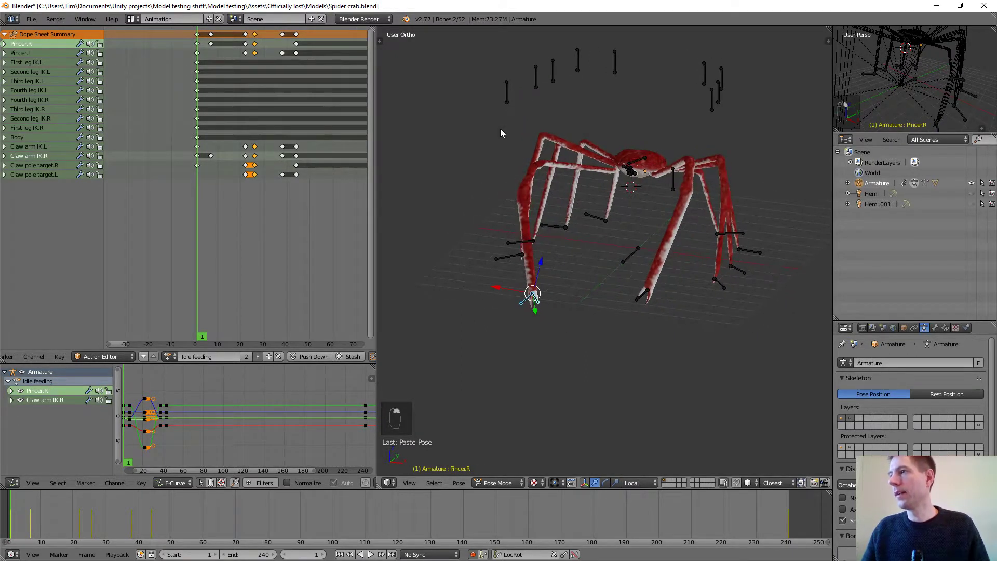
left_click(506, 93, "shift")
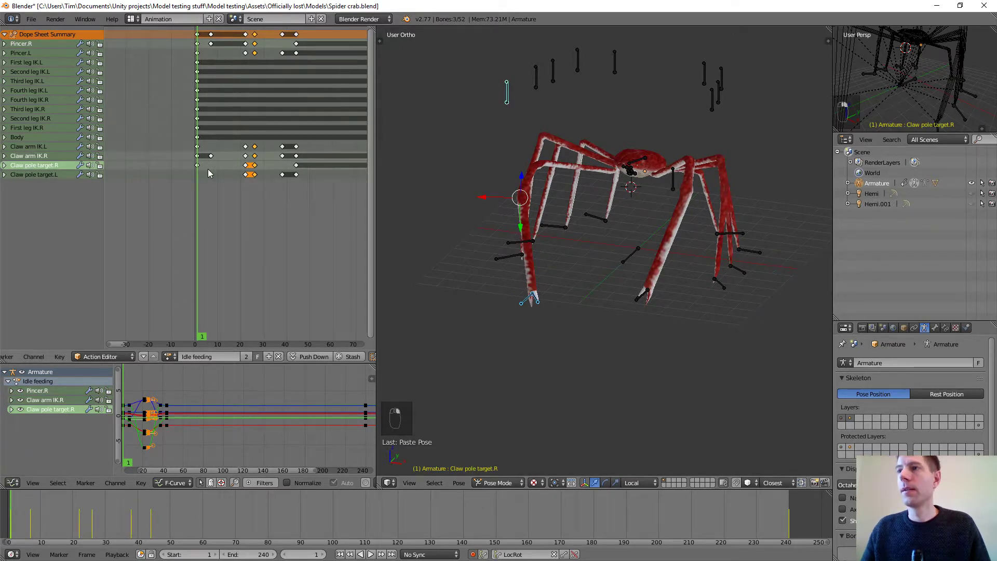
key("a")
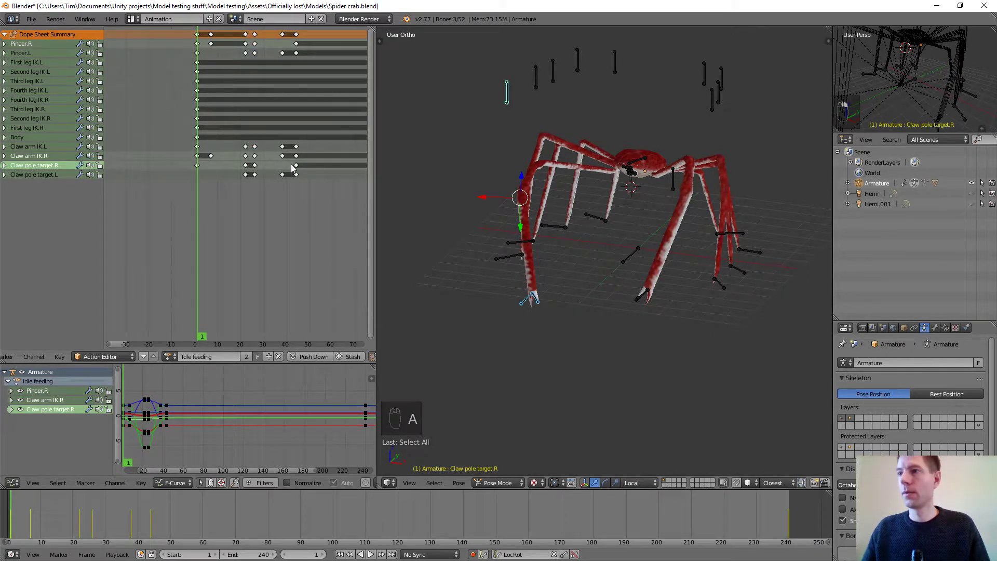
right_click(198, 164)
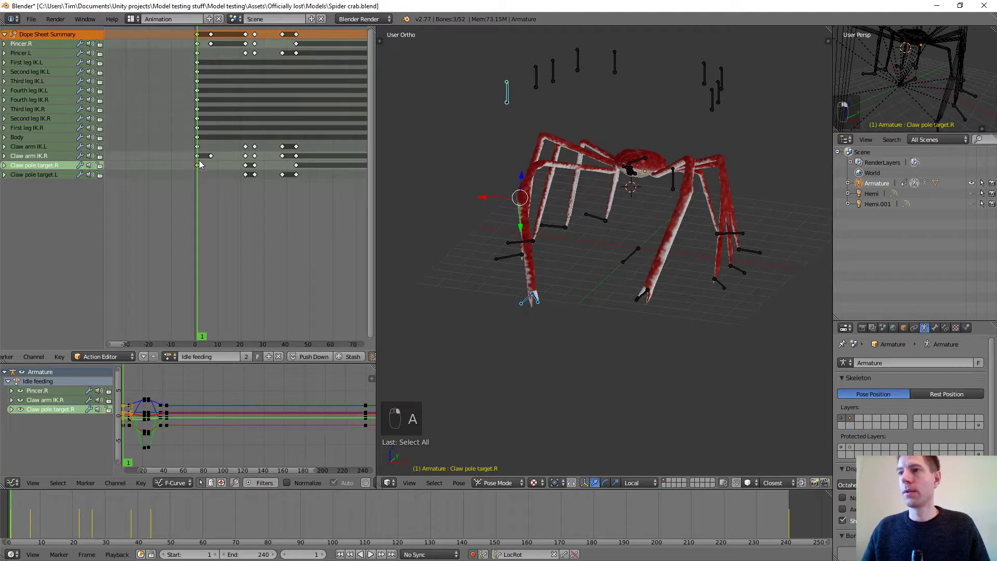
right_click(199, 157, "shift")
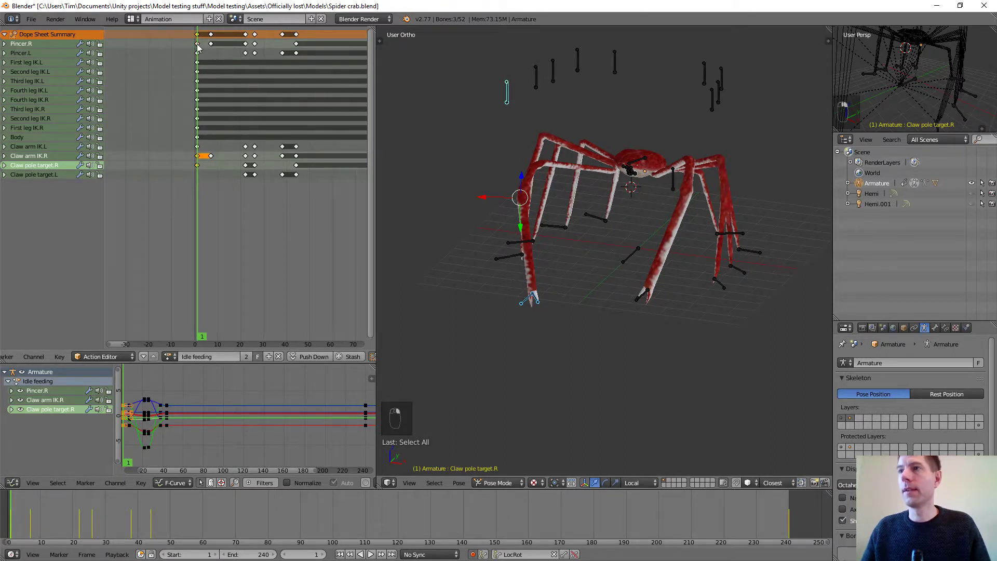
key("ctrl+c")
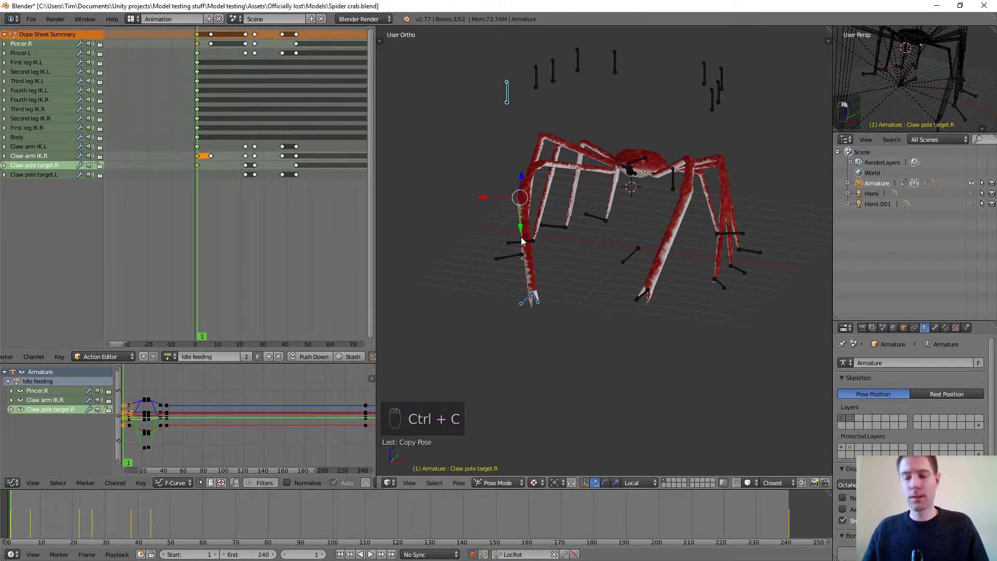
key("ctrl+shift+v")
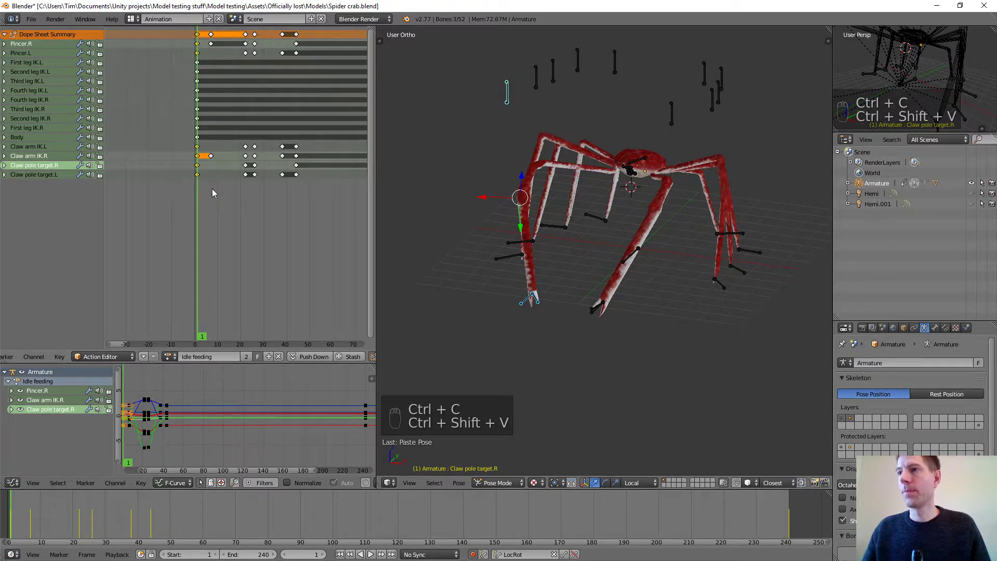
Step: Preview the playback and copy the frame 7 pose of Pincer.R, Claw arm IK.R and Claw pole target.R, pasting it mirrored onto the left claw
key("alt+a")
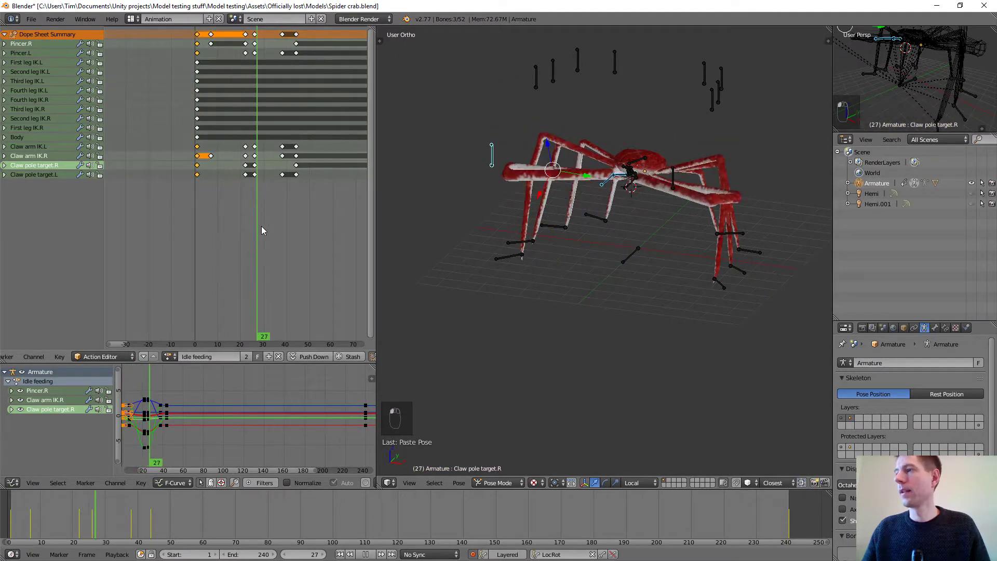
key("alt+a")
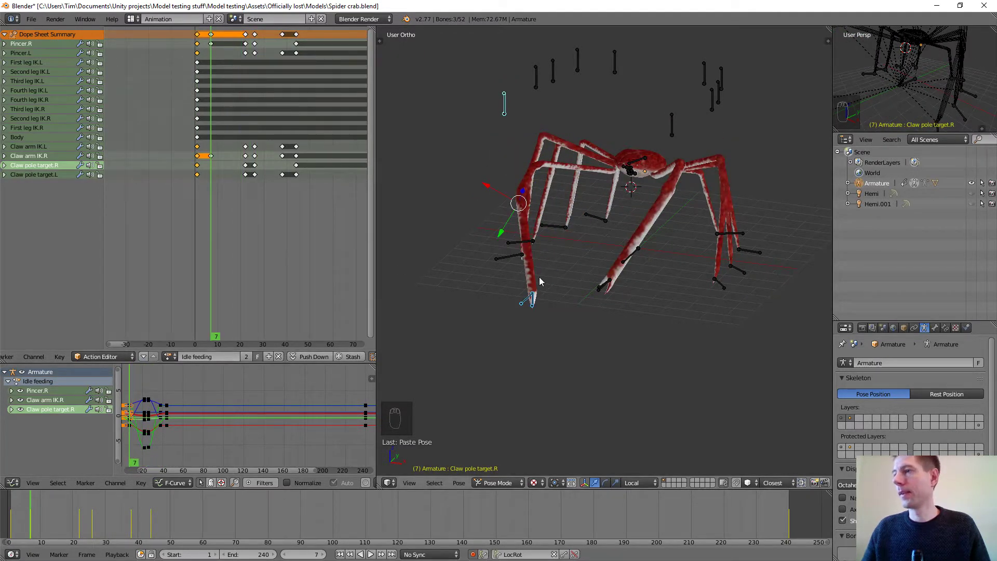
right_click(532, 298)
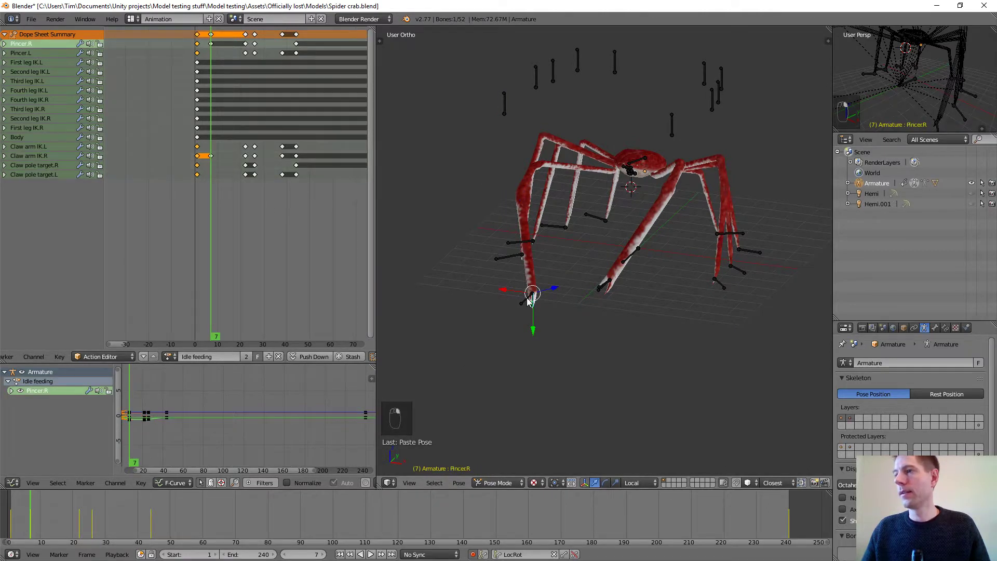
key("a")
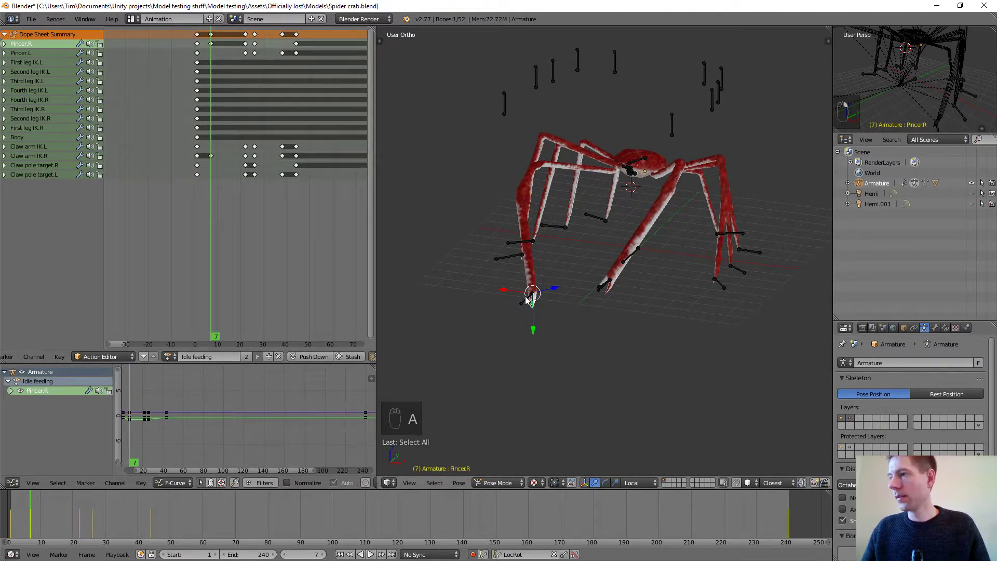
right_click(529, 298)
middle_click_drag(510, 152, 487, 147)
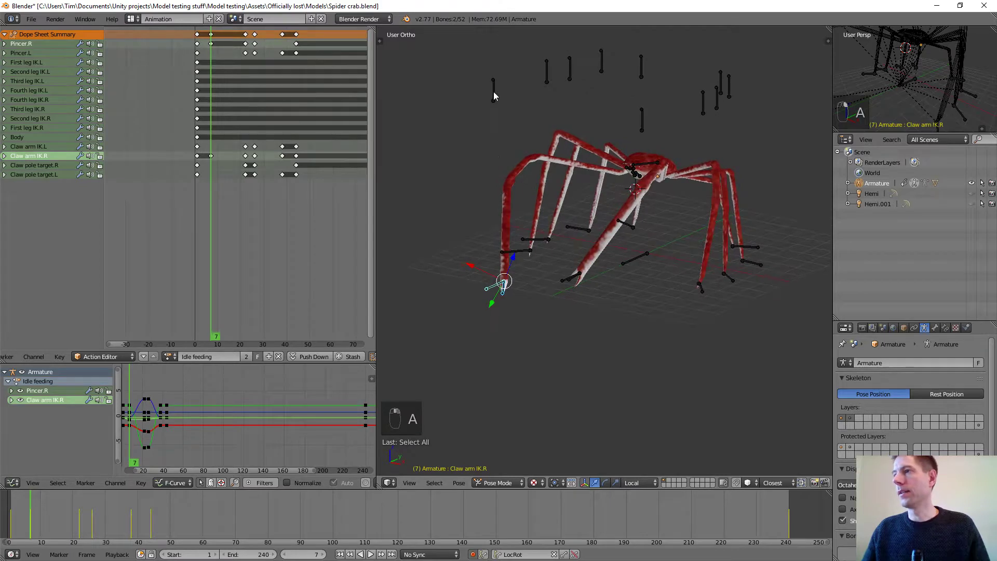
right_click(493, 89, "shift")
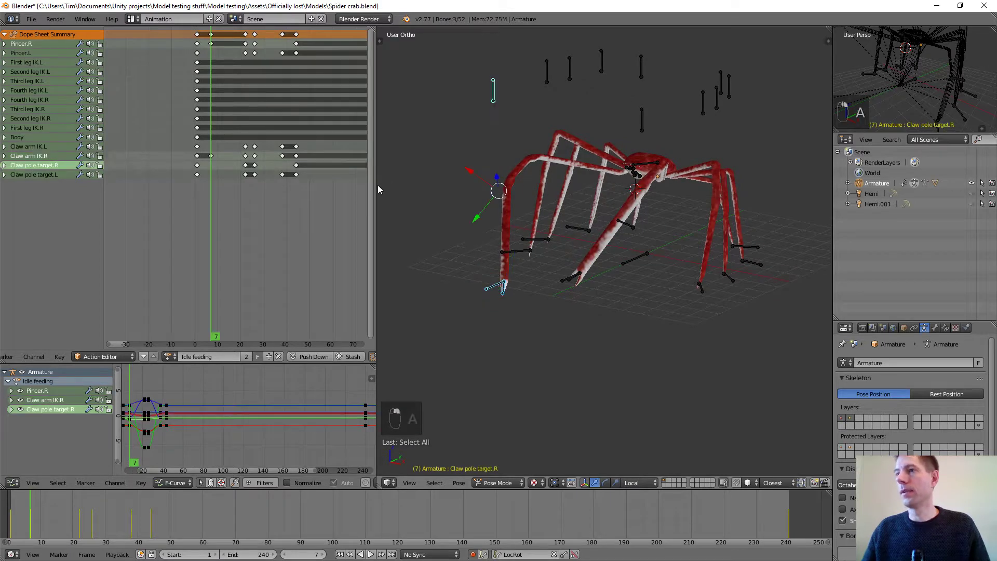
left_click(211, 156)
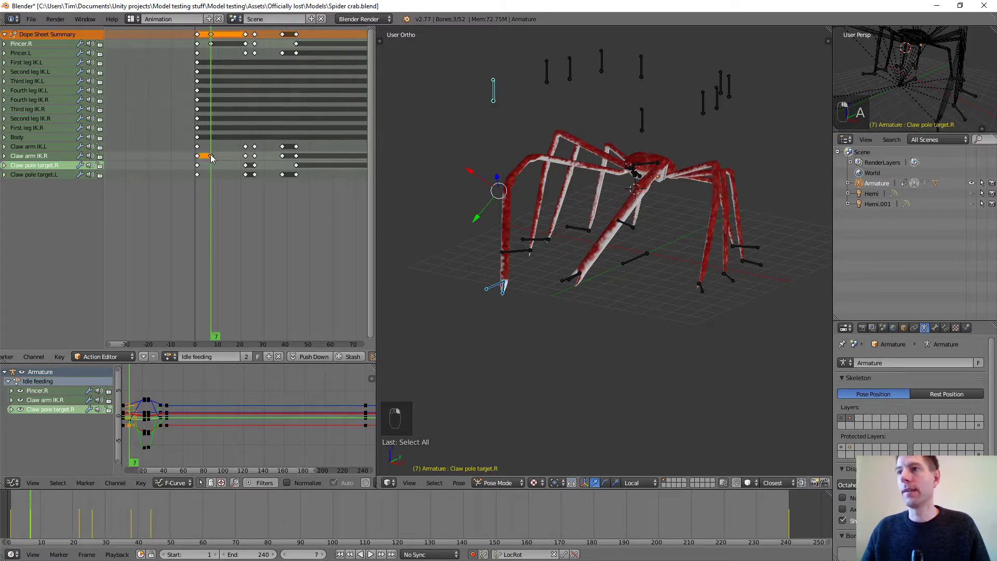
left_click(211, 44, "shift")
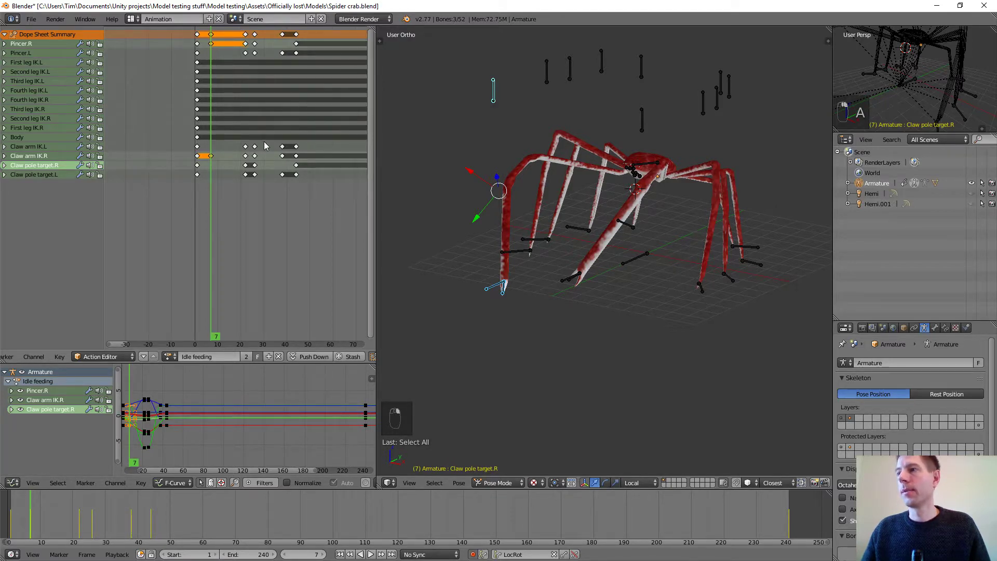
key("ctrl+c")
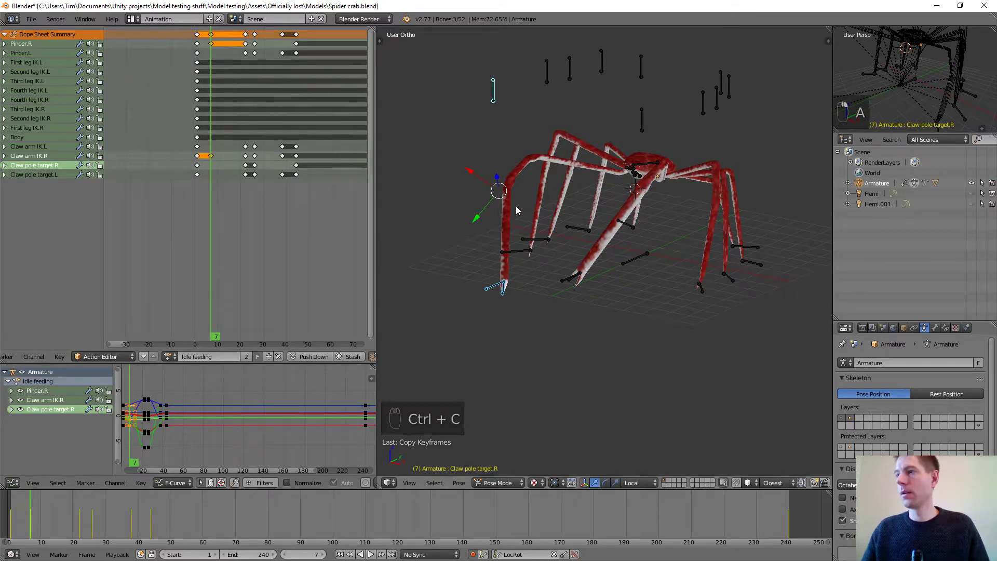
key("ctrl+c")
key("ctrl+shift+v")
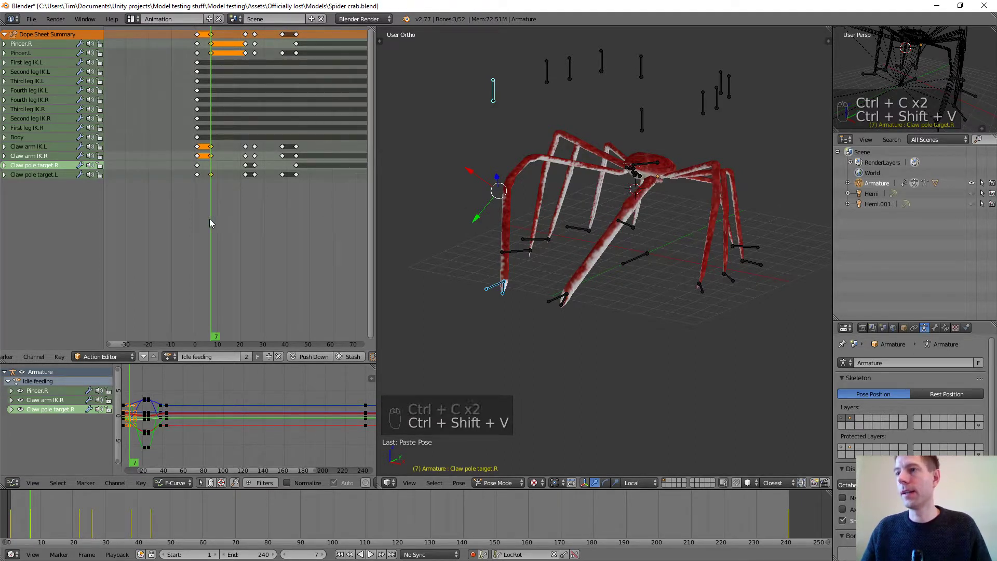
Step: Scrub the claw animation through to frame 43 with all bones deselected, and save over Spider crab.blend
mouse_move(210, 219)
left_mouse_down()
mouse_move(198, 219)
mouse_move(209, 220)
left_mouse_up()
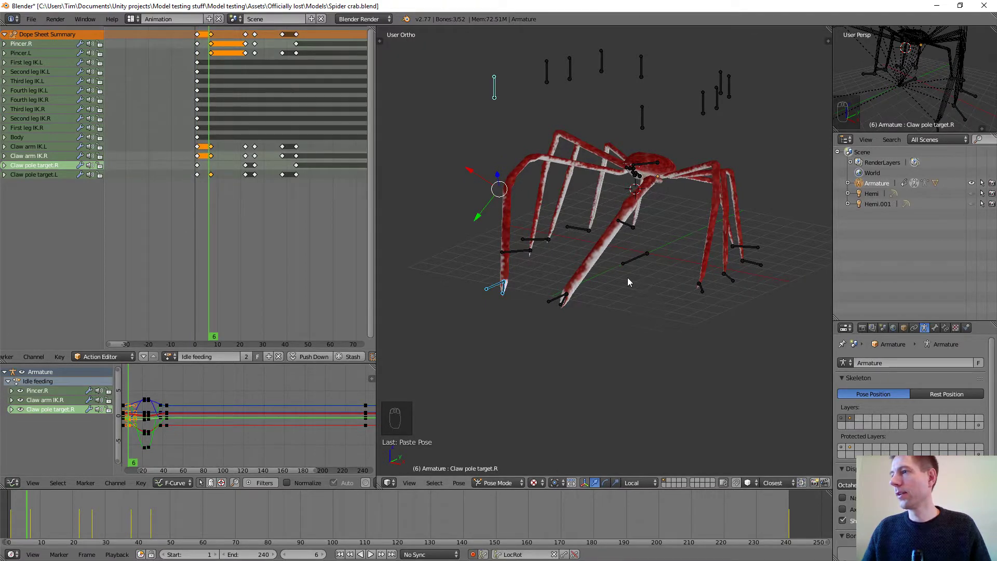
scroll(627, 278, "up", 3)
middle_click_drag(606, 257, 636, 258)
key("a")
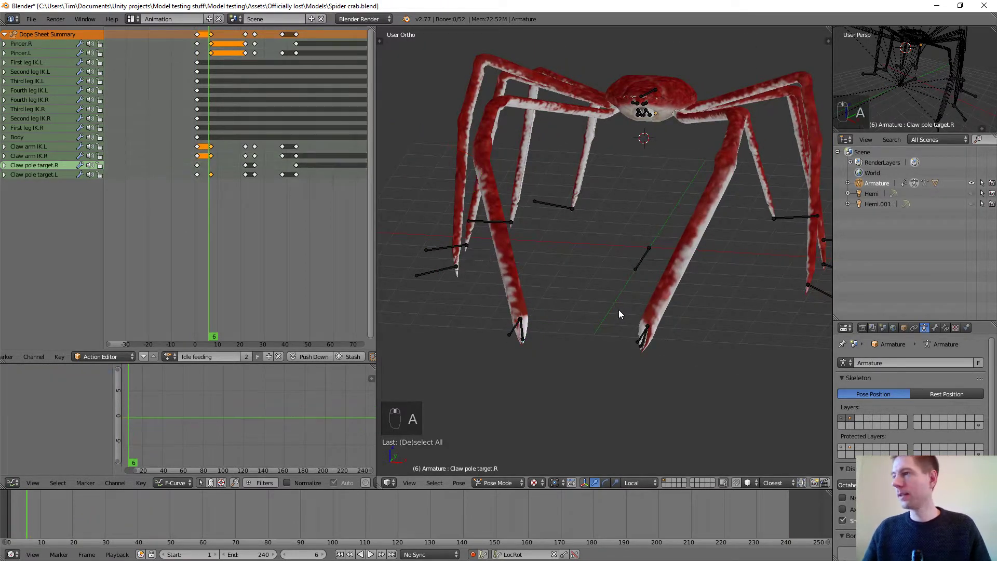
left_click_drag(209, 225, 293, 217)
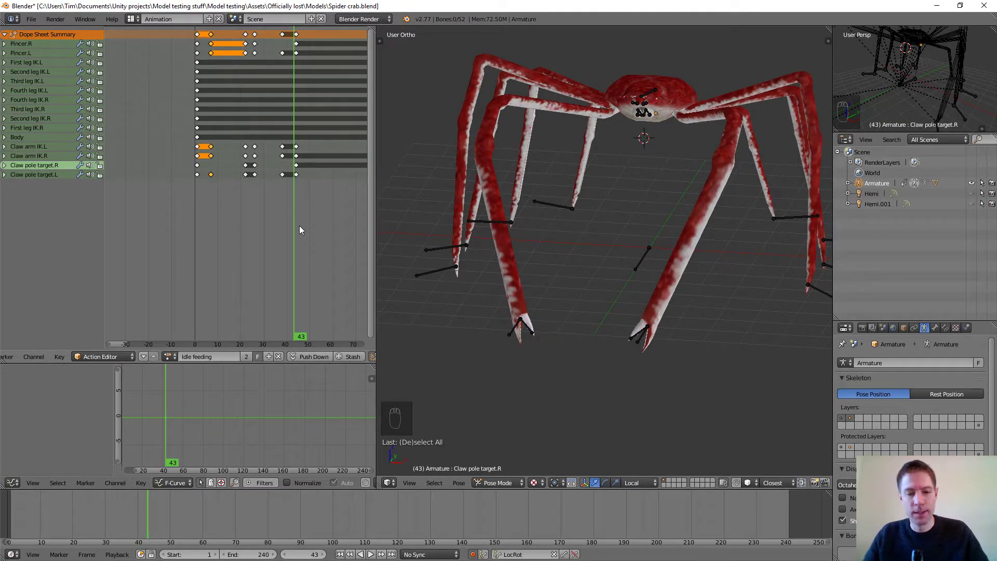
key("ctrl+s")
left_click(299, 226)
scroll(669, 234, "down", 3)
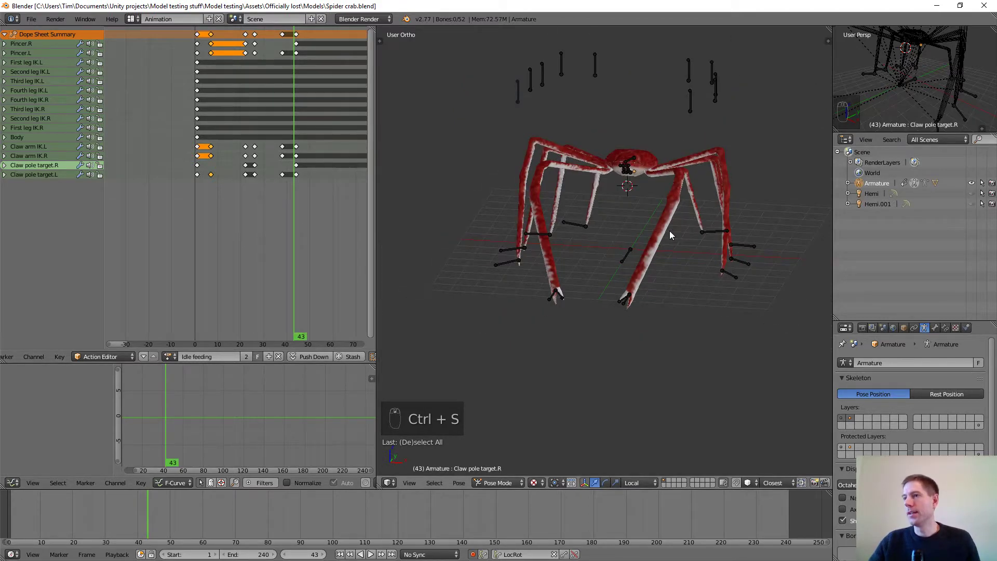
middle_click_drag(668, 230, 631, 256)
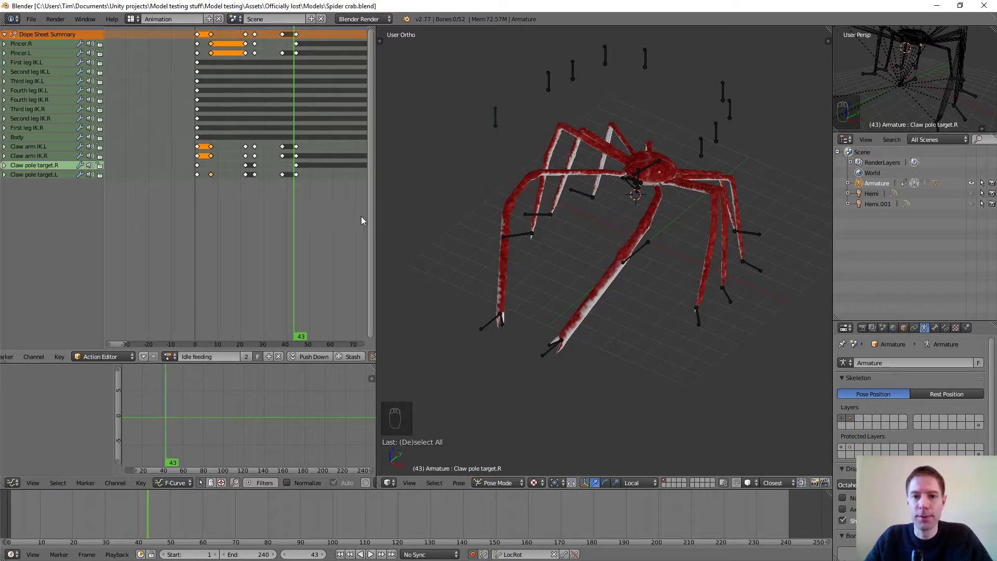
scroll(597, 223, "up", 3)
middle_click_drag(601, 216, 648, 252)
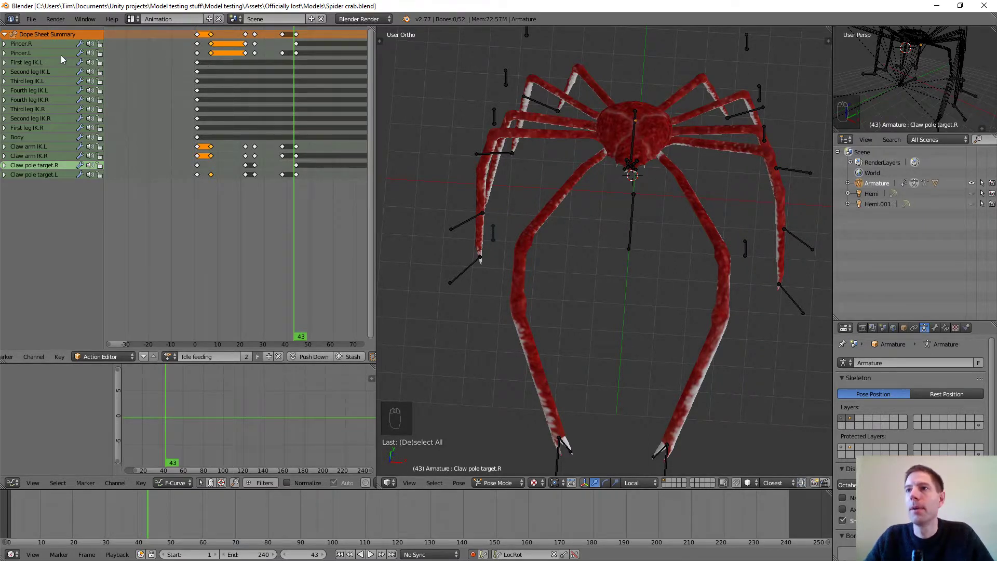
Step: Shift the Pincer.L, Claw arm IK.L and Claw pole target.L keyframes between frames 7 and 44 forward by about 17 frames
left_click(211, 54)
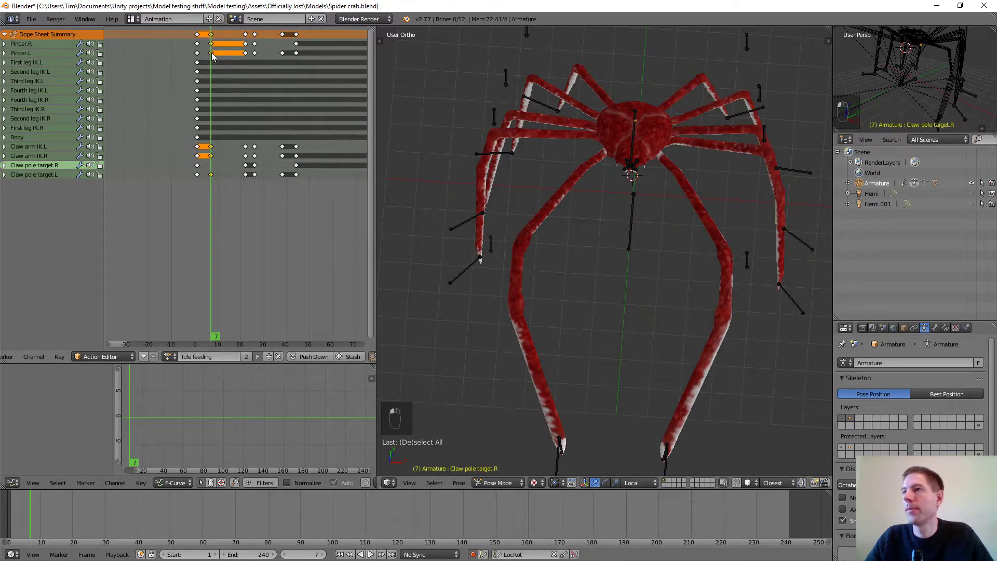
left_click(251, 56)
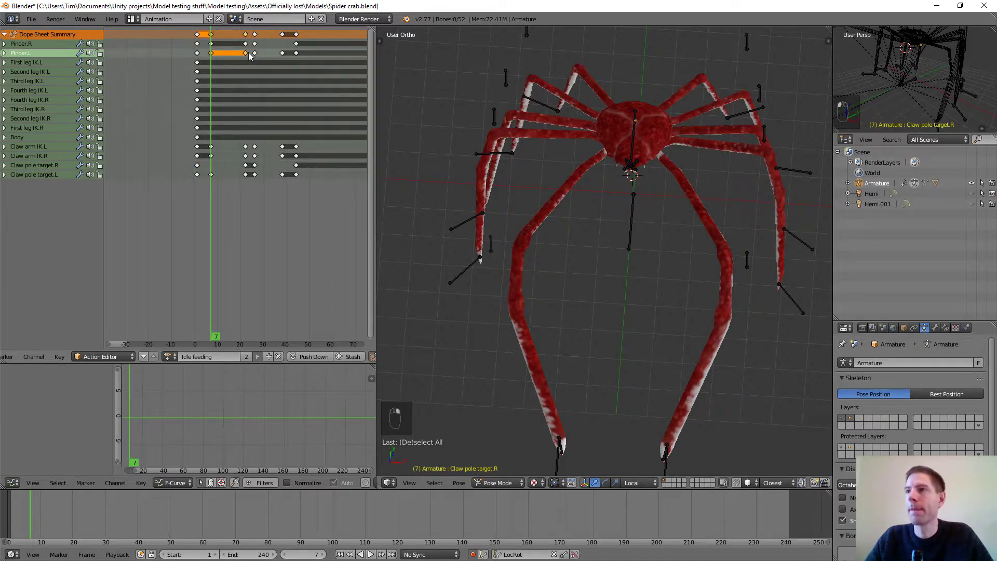
left_click(294, 59)
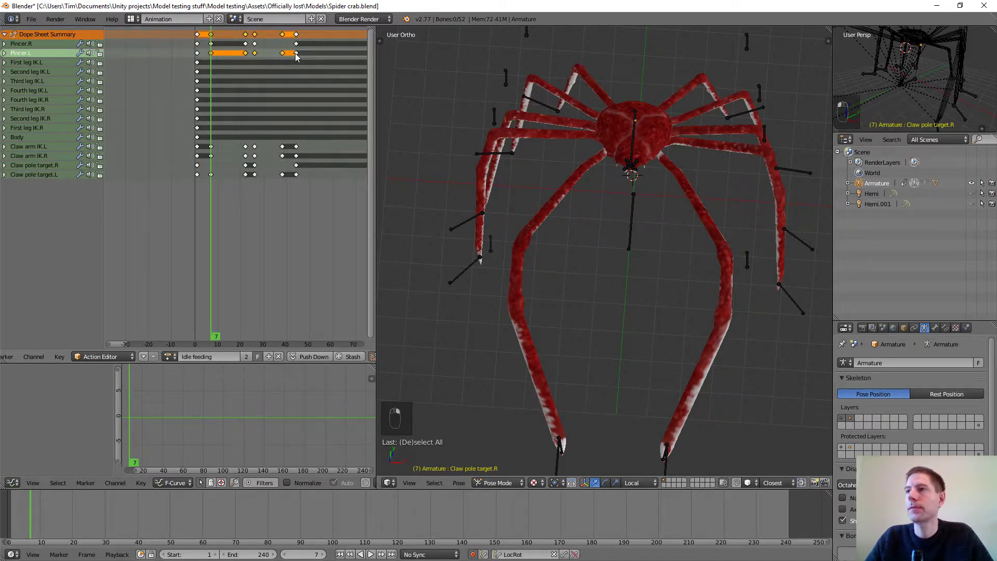
right_click(296, 53, "shift")
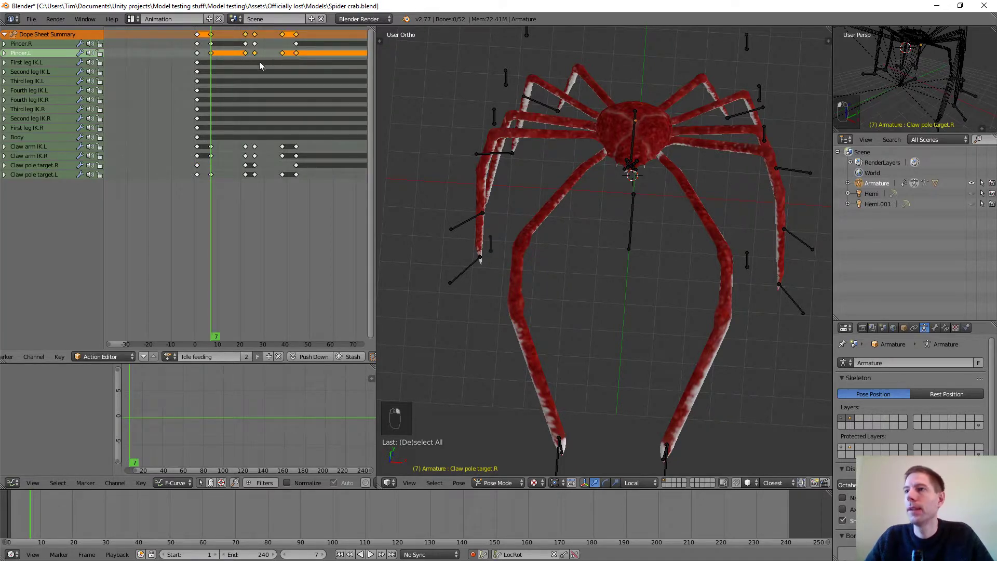
right_click(211, 147, "shift")
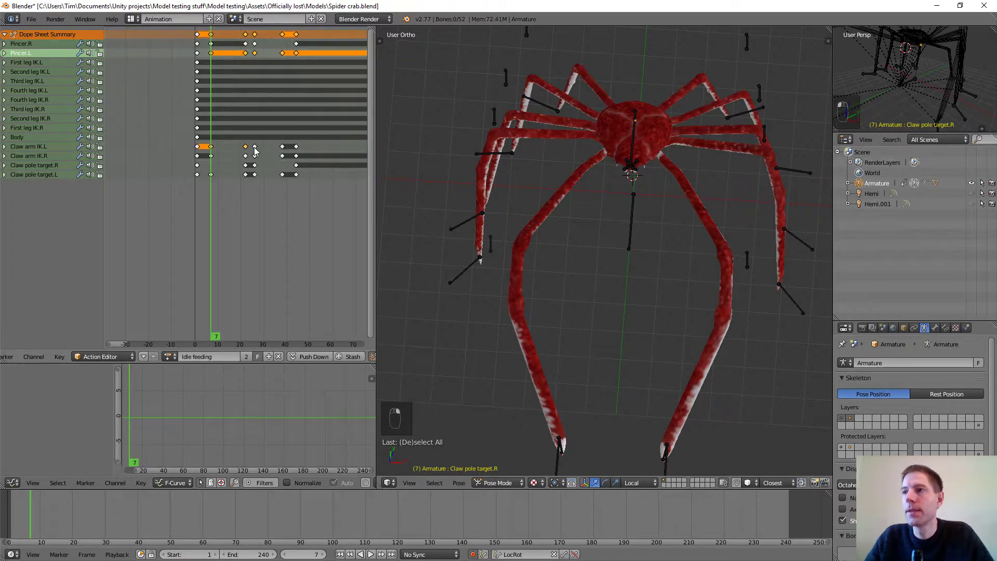
right_click(296, 147, "shift")
right_click(211, 175, "shift")
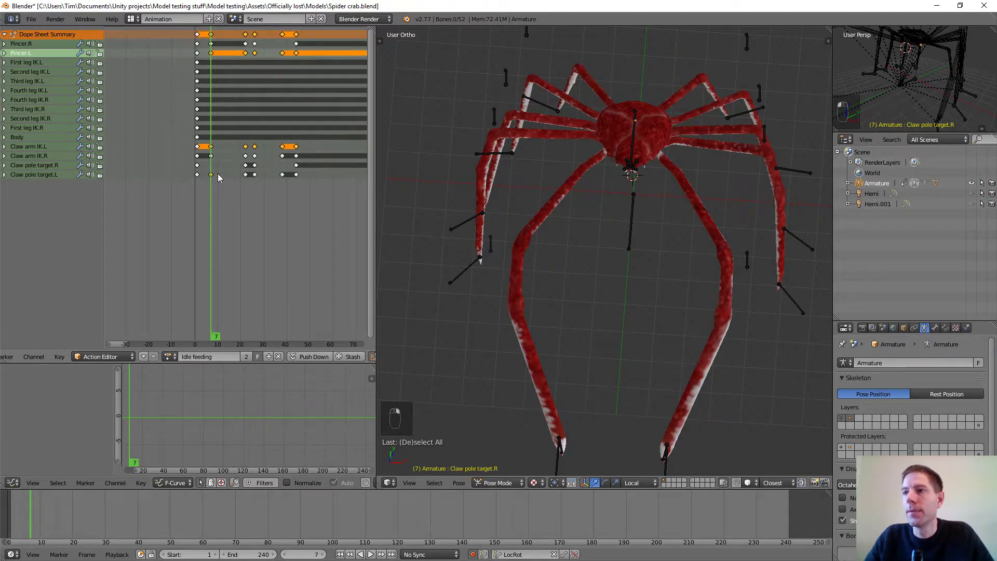
right_click(254, 175, "shift")
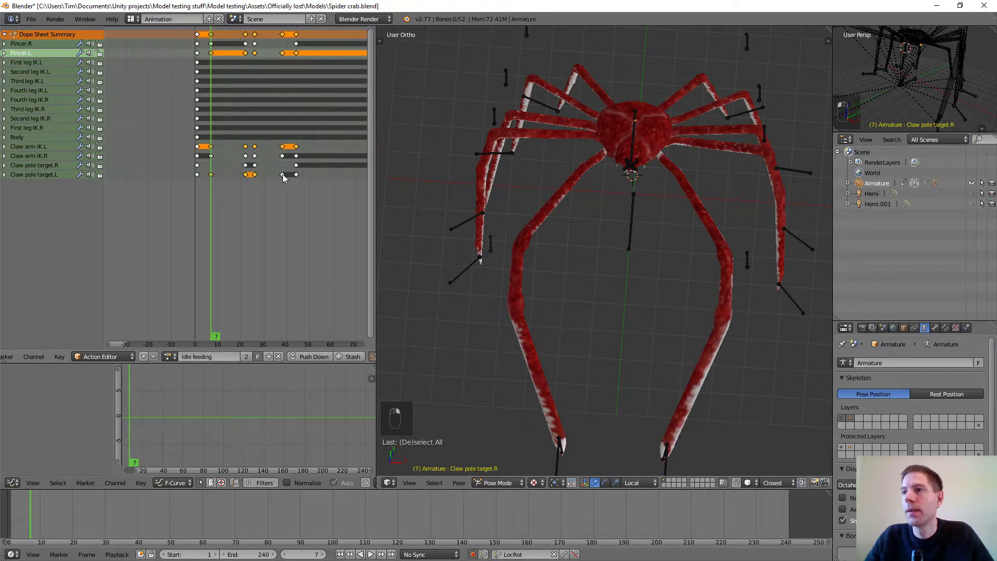
right_click(282, 176, "shift")
scroll(279, 119, "down", 2)
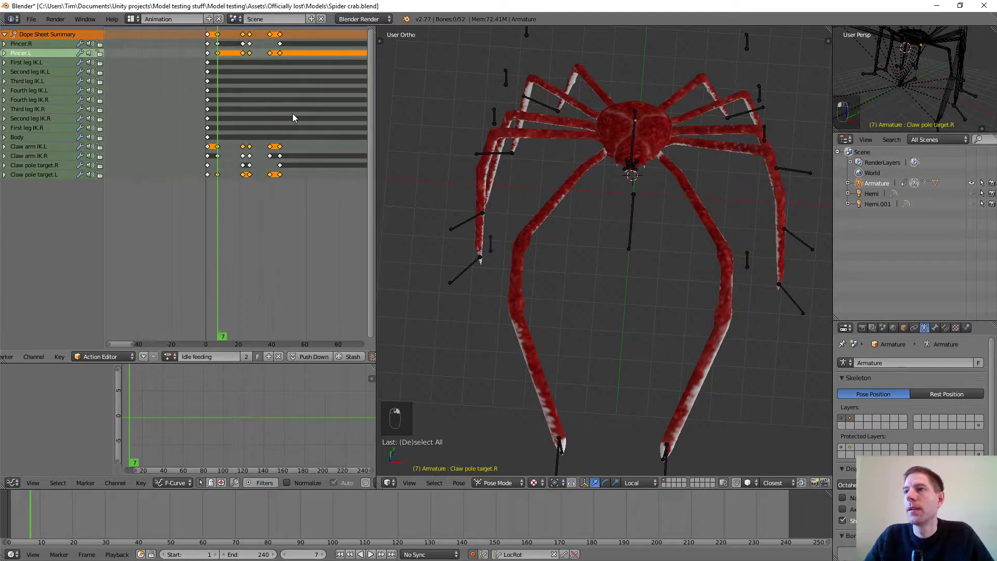
scroll(311, 132, "right", 4, "ctrl")
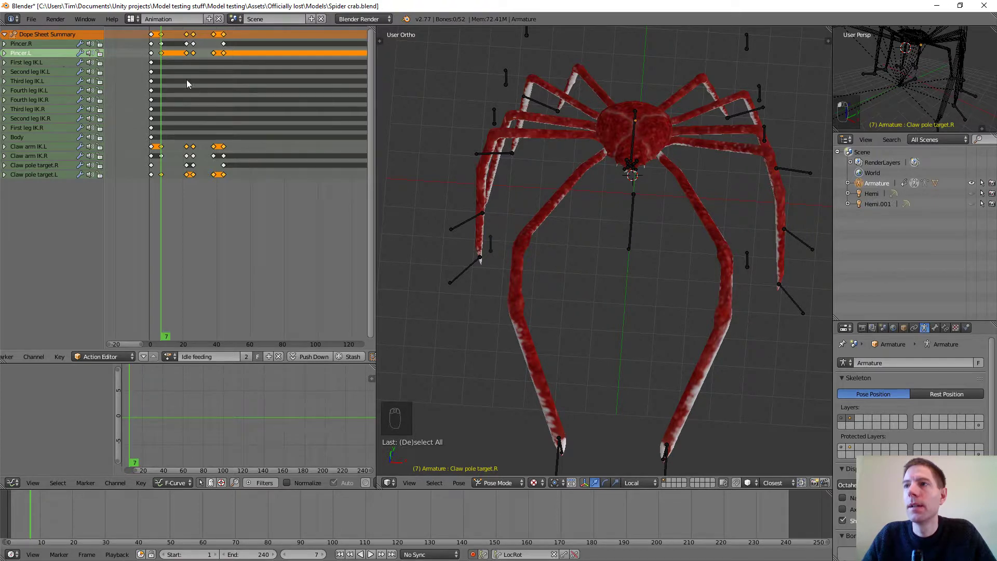
key("g")
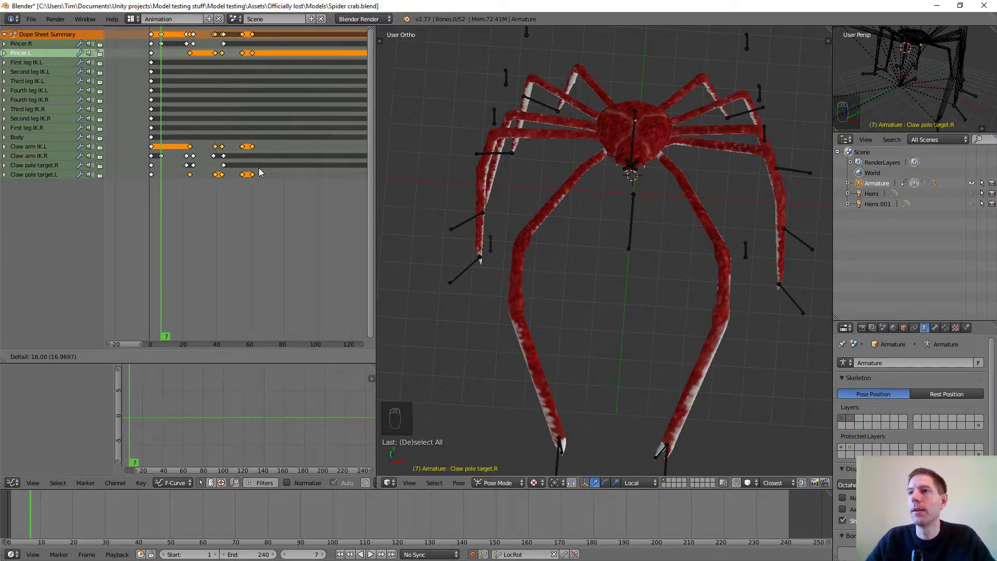
left_click(259, 170)
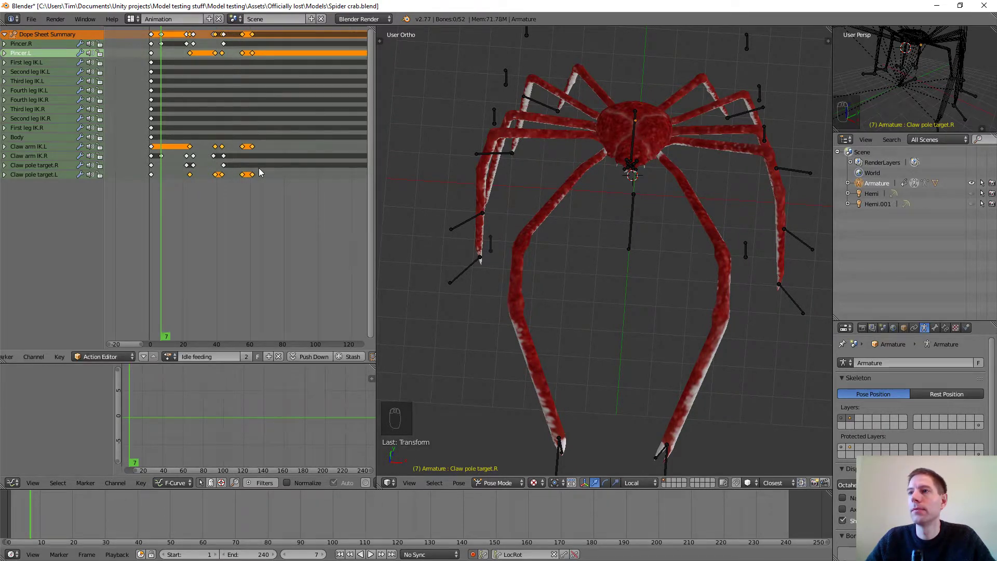
Step: Play back the action to check the claws' alternating motion, and save over Spider crab.blend
key("alt+a")
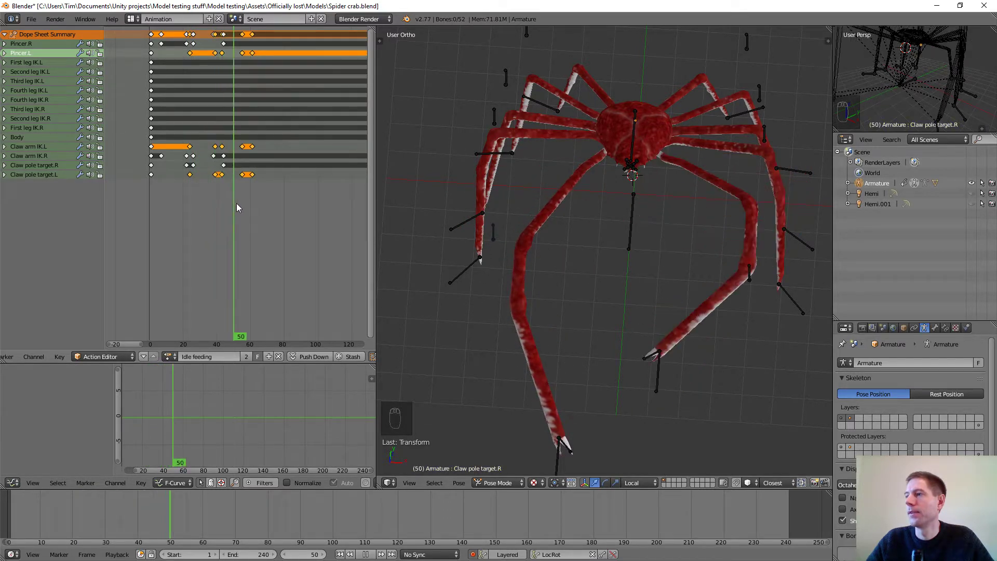
key("alt+a")
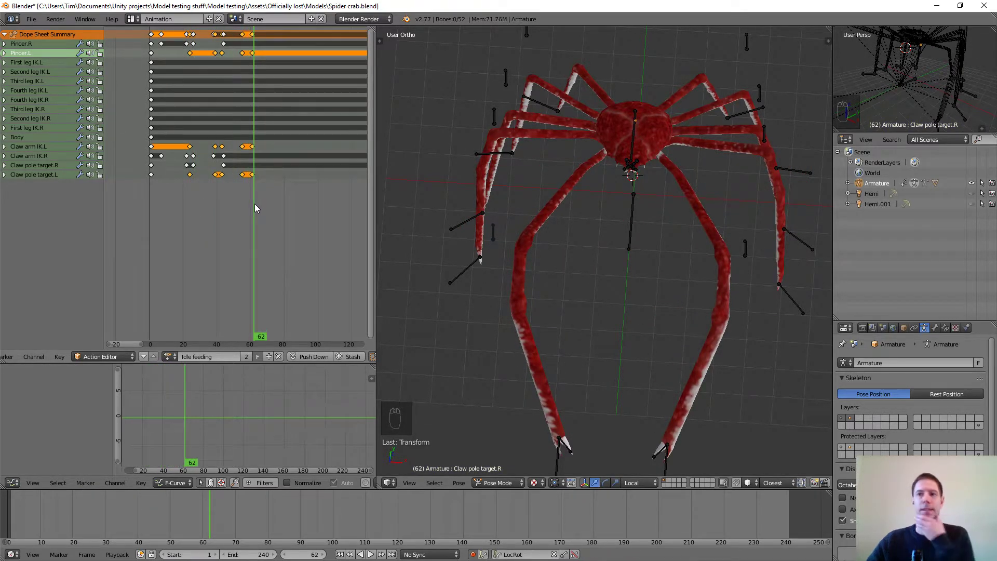
key("ctrl+s")
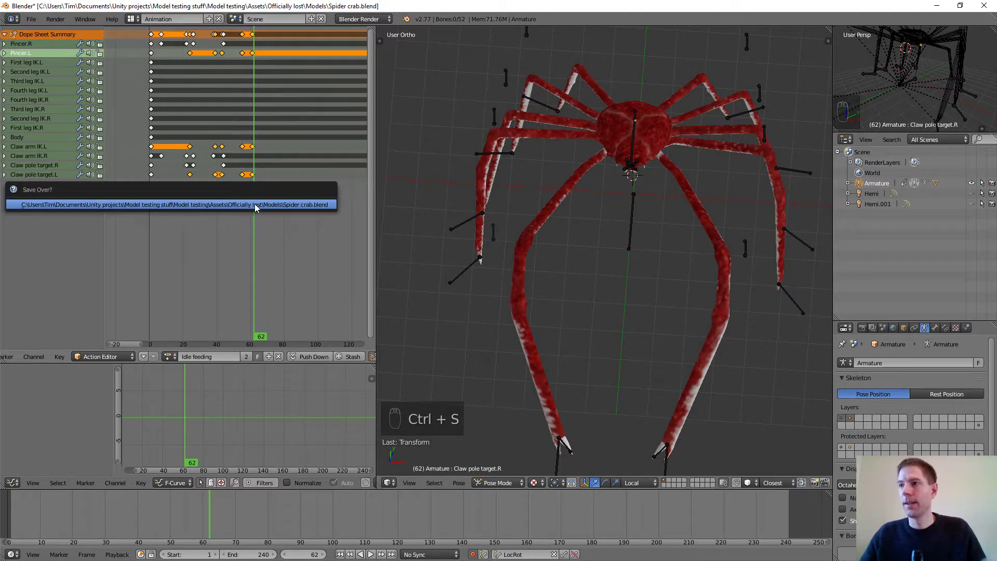
left_click(254, 206)
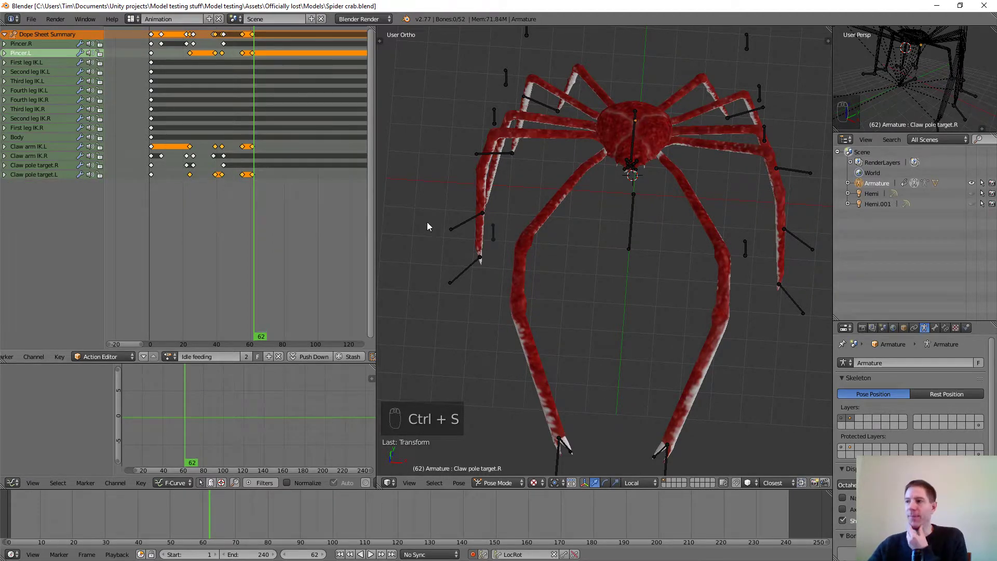
scroll(561, 206, "down", 4)
scroll(282, 202, "down", 1)
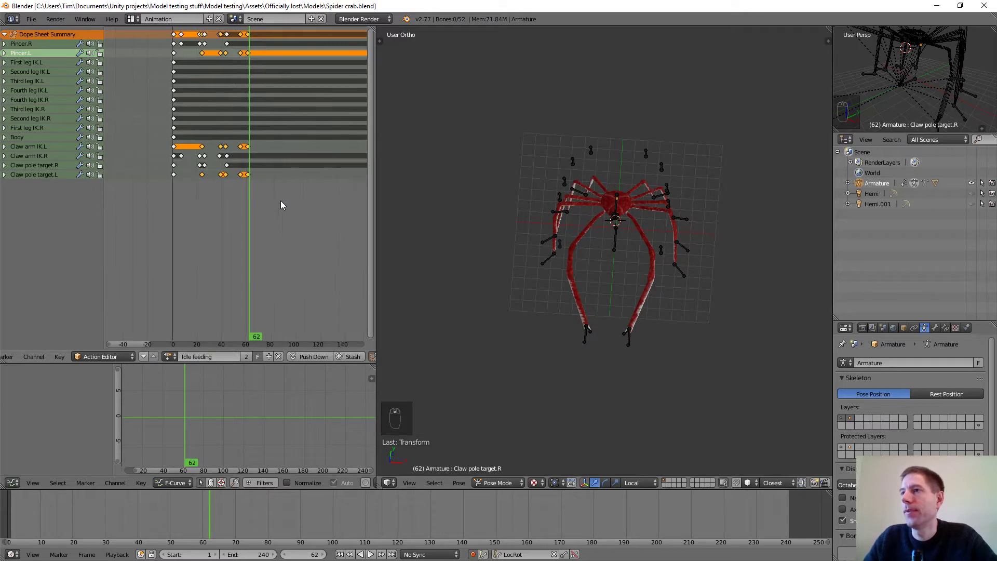
scroll(281, 204, "down", 2)
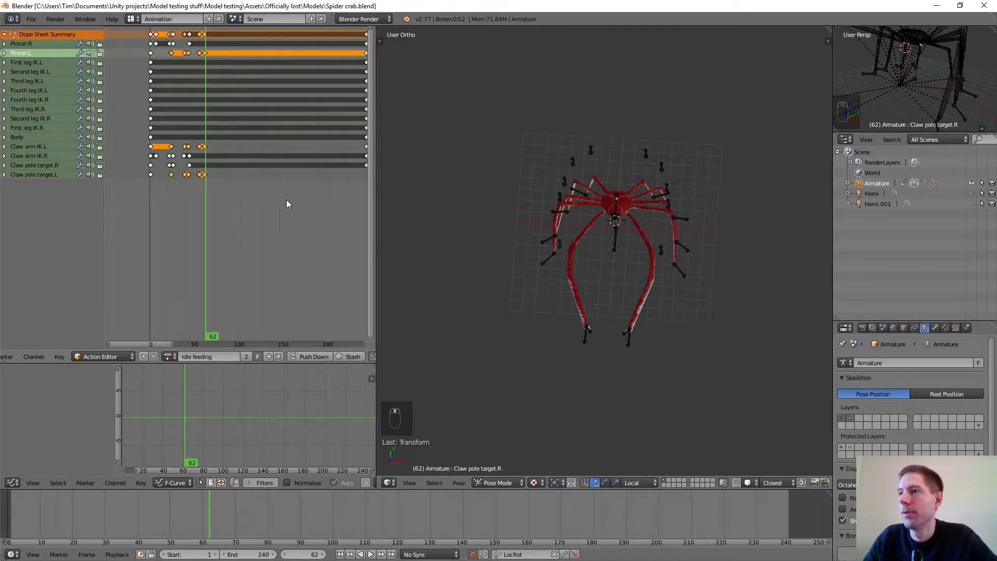
scroll(287, 203, "up", 2)
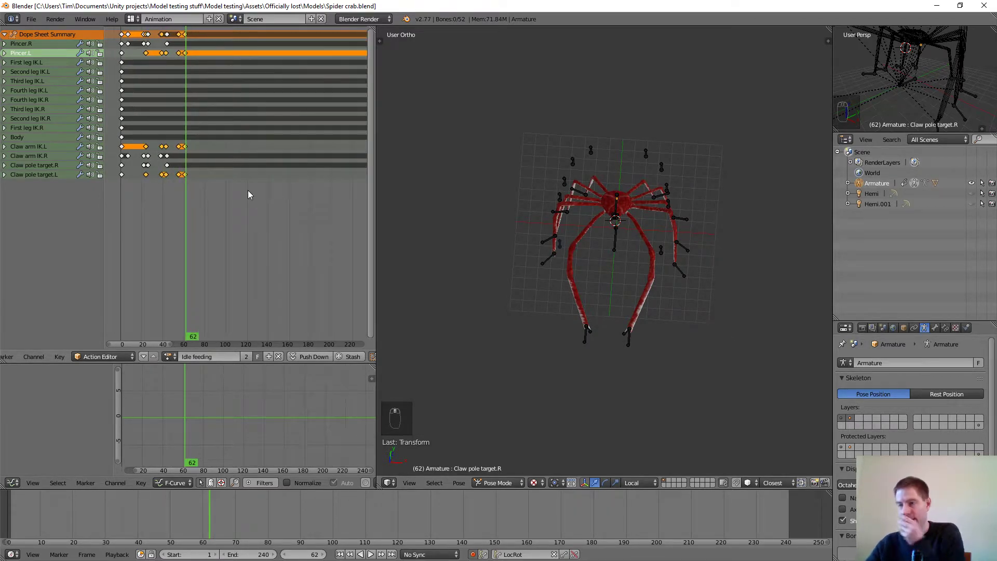
scroll(248, 194, "down", 1)
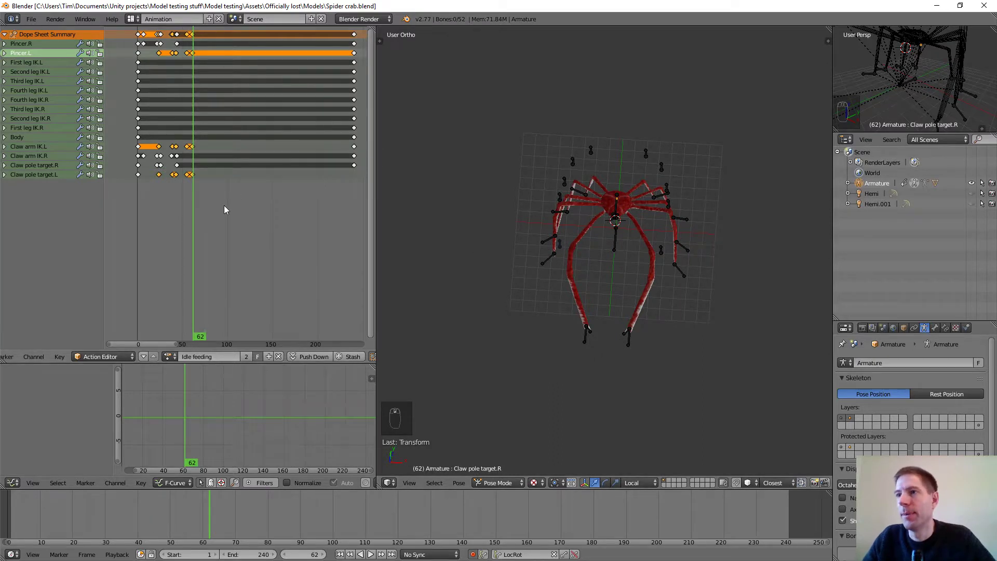
Step: Play back and scrub the action between frames 1 and 41 to examine where the alternating claw motion can loop
scroll(224, 206, "up", 2)
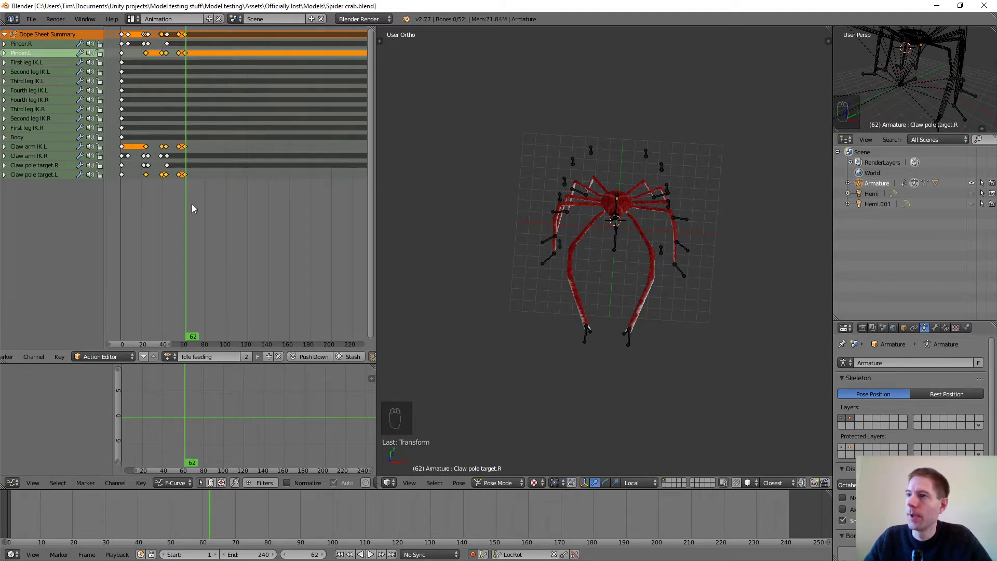
key("shift+alt+a")
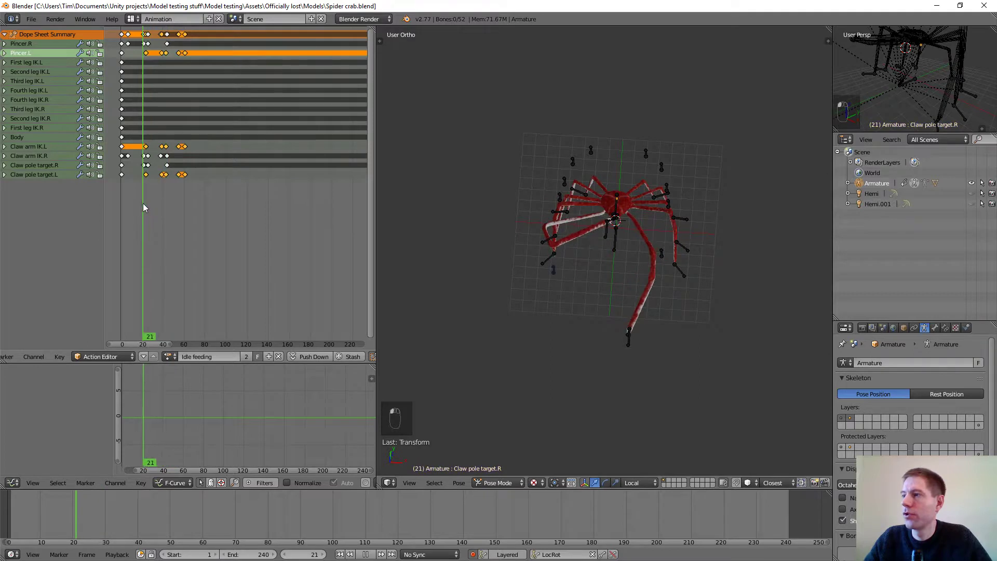
left_click_drag(129, 203, 161, 215)
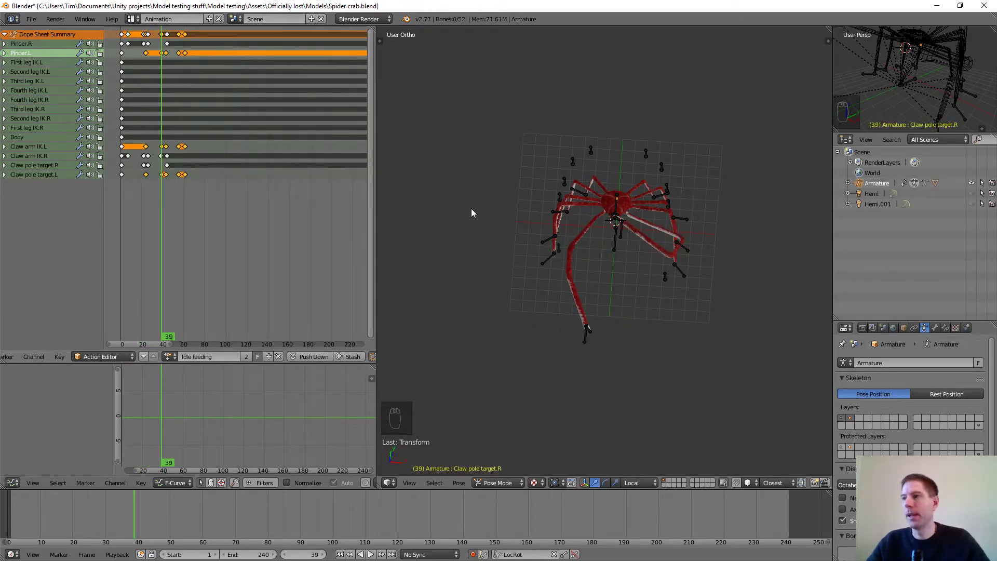
left_click(131, 224)
key("alt+a")
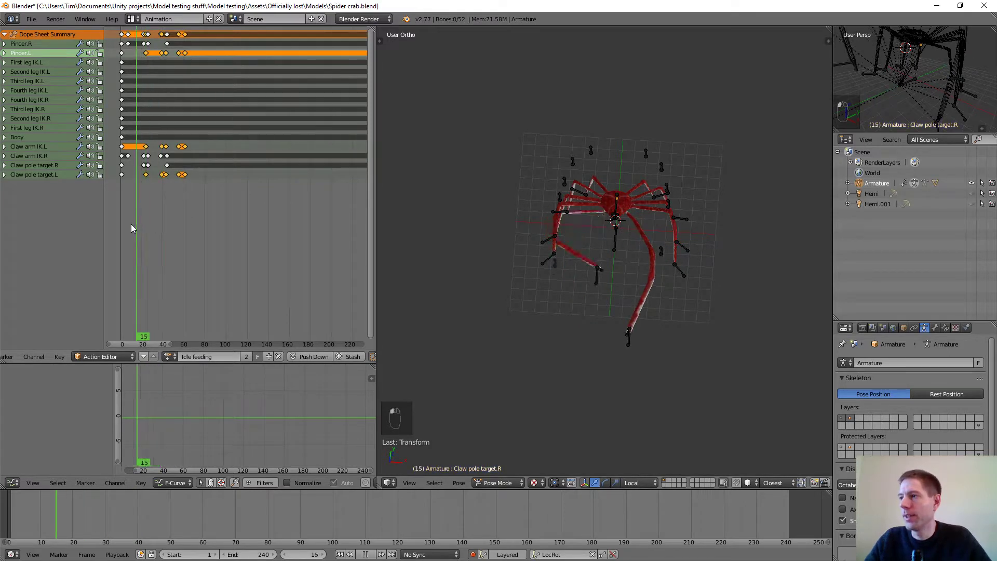
left_click(122, 229)
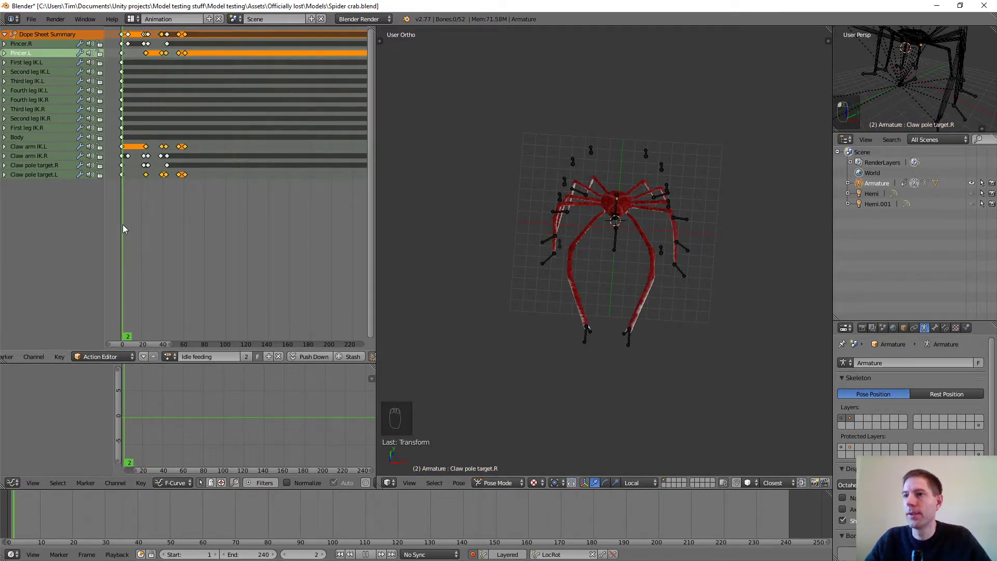
left_click_drag(123, 228, 121, 230)
left_click_drag(121, 225, 165, 234)
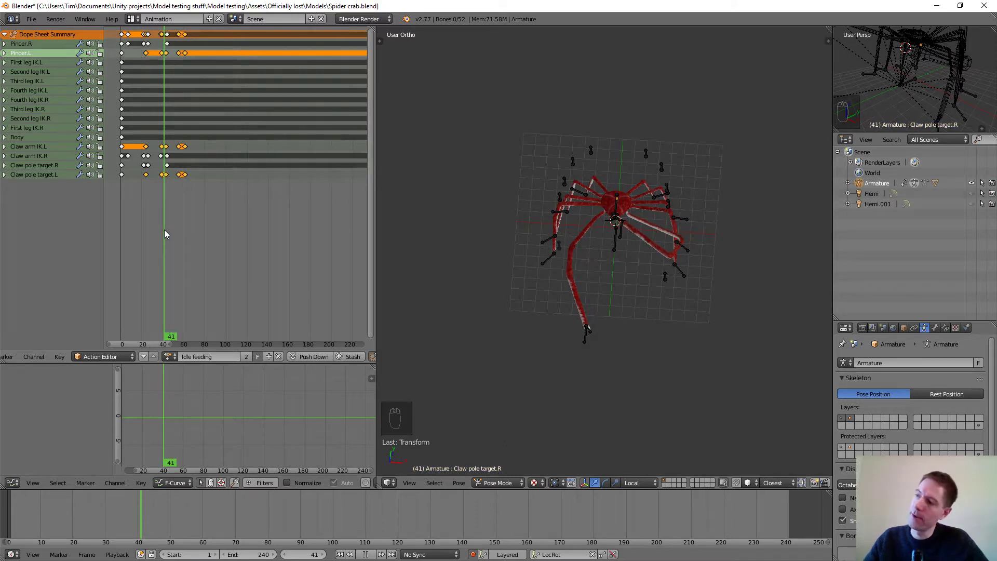
mouse_move(164, 230)
left_mouse_down()
mouse_move(120, 228)
mouse_move(163, 236)
left_mouse_up()
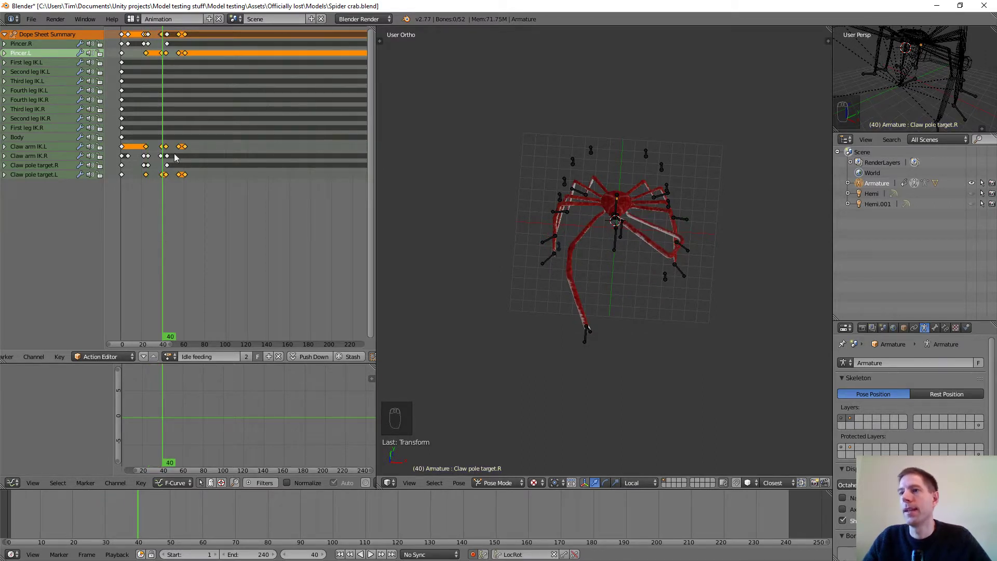
Step: Duplicate the Pincer.L, Claw arm IK.L and Claw pole target.L keyframes at frames 39, 43 and 55, placing the copies from frame 1 onward
scroll(178, 148, "up", 5)
middle_click_drag(178, 162, 258, 189)
scroll(202, 179, "up", 1)
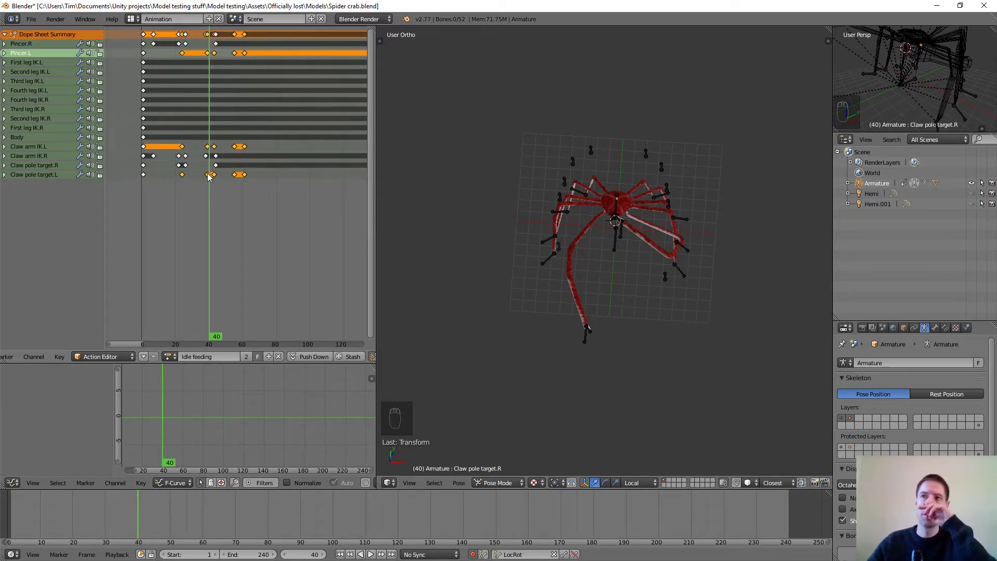
right_click(208, 54)
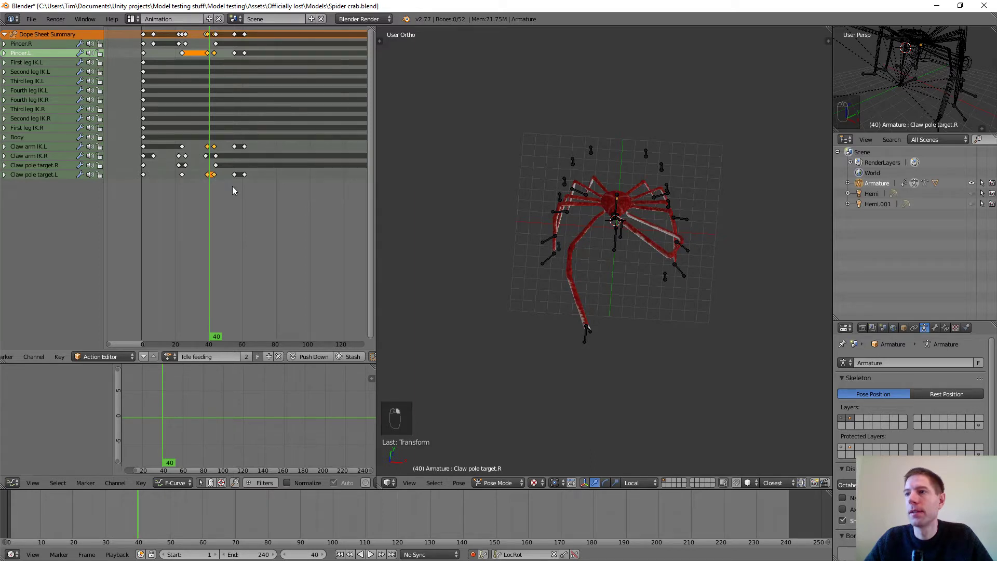
key("alt+a")
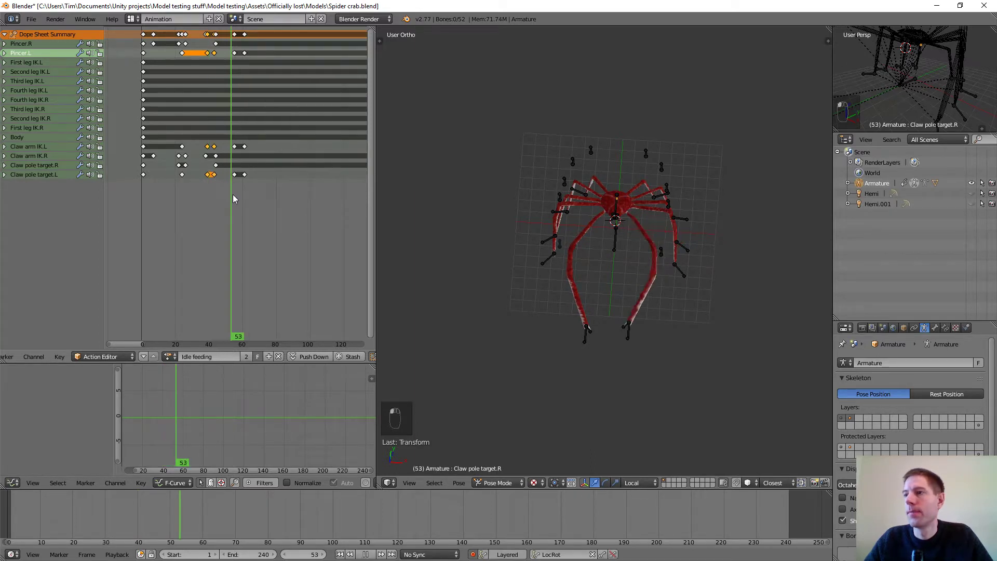
mouse_move(208, 199)
left_mouse_down()
mouse_move(181, 199)
mouse_move(207, 202)
left_mouse_up()
key("alt+a")
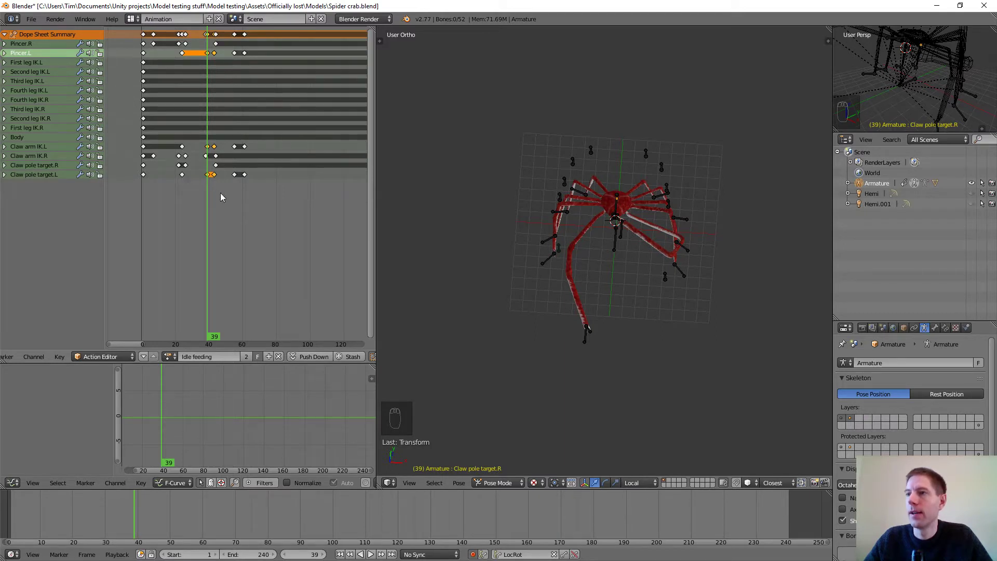
right_click(235, 146, "shift")
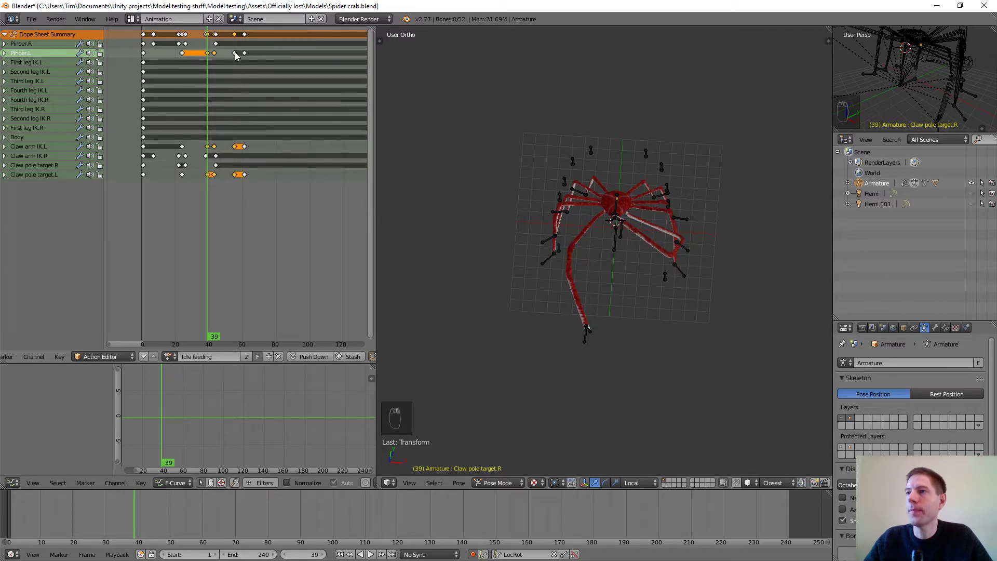
right_click(235, 53, "shift")
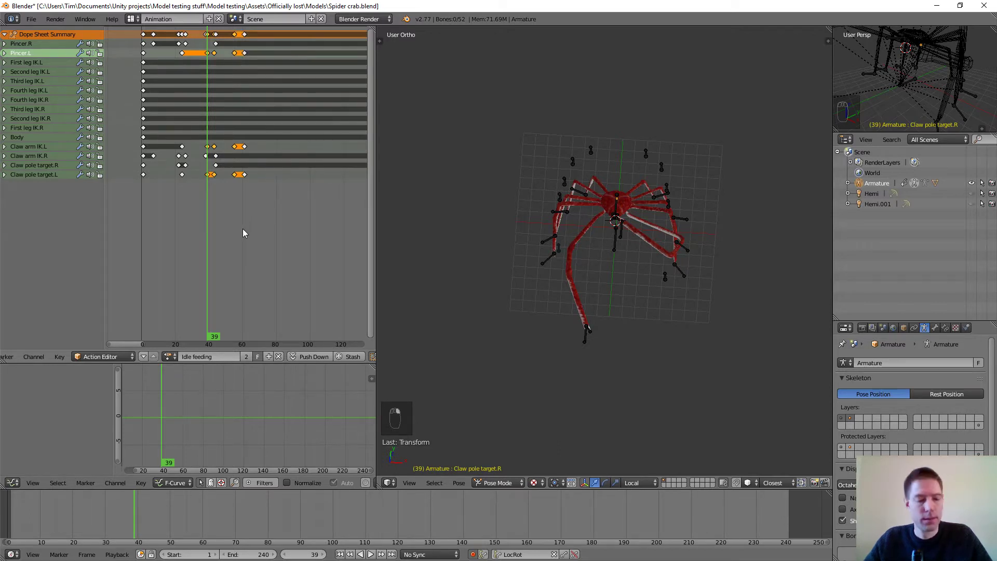
key("shift+d")
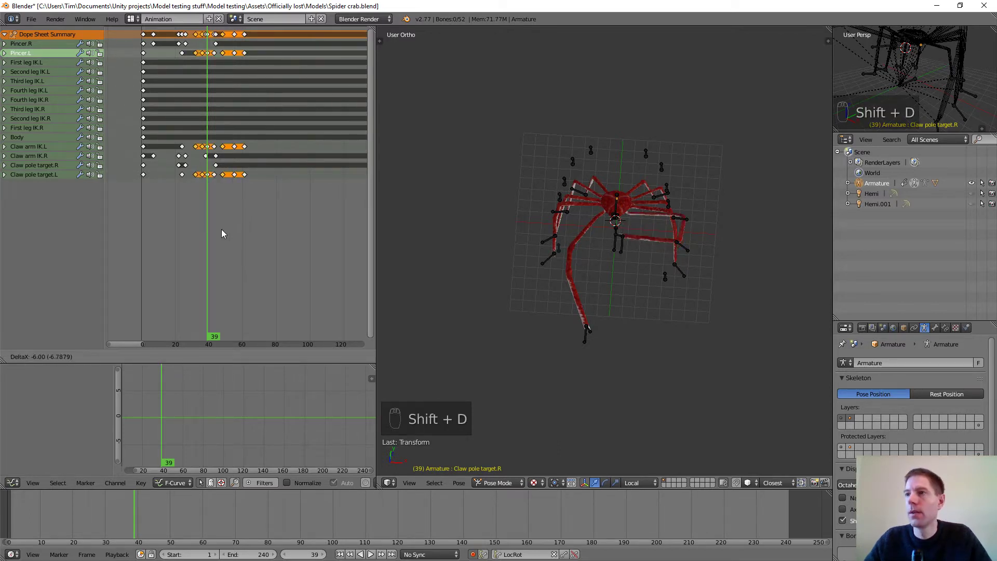
left_click(180, 229)
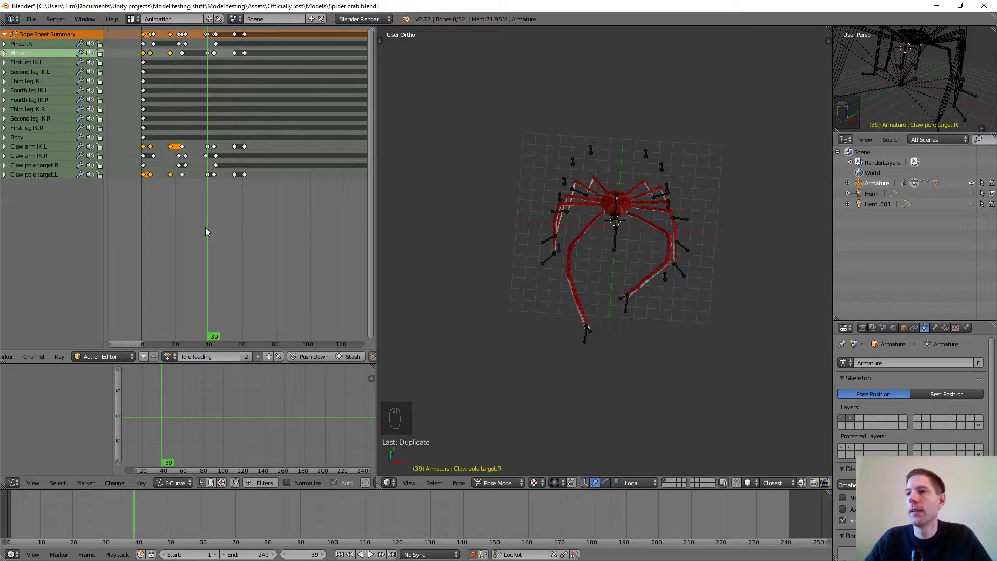
Step: Play back the action from an angled view and compare the crab's poses at frames 1 and 39 to check the loop
left_click_drag(206, 227, 144, 225)
scroll(616, 217, "up", 4)
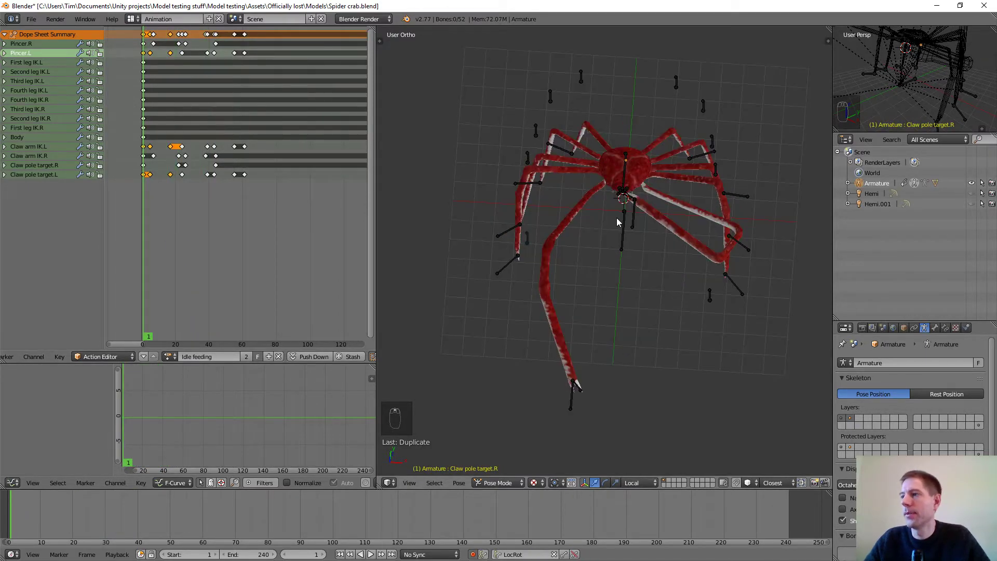
scroll(662, 234, "down", 2)
middle_click_drag(652, 244, 612, 226)
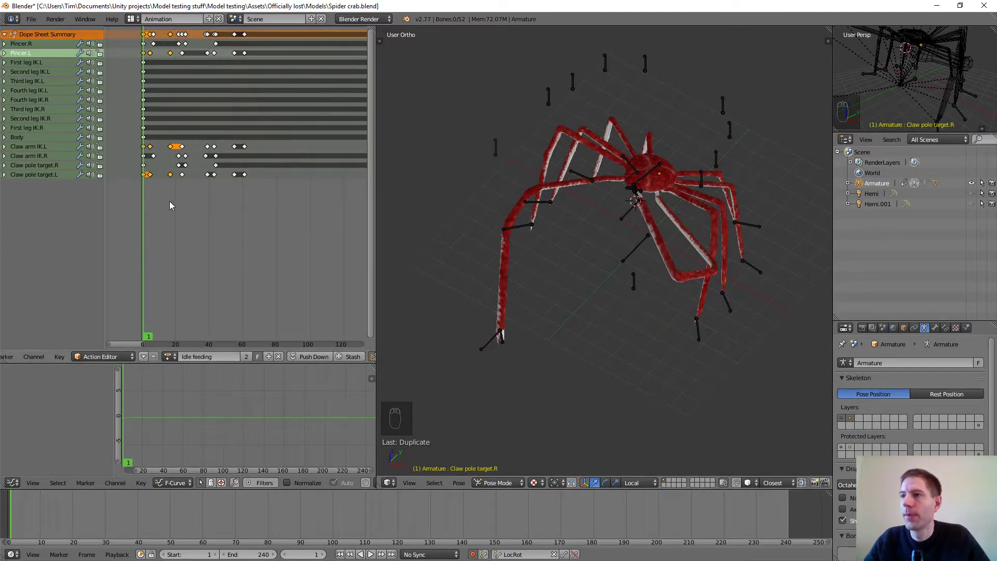
scroll(179, 195, "up", 9)
middle_click_drag(193, 224, 268, 233)
key("alt+a")
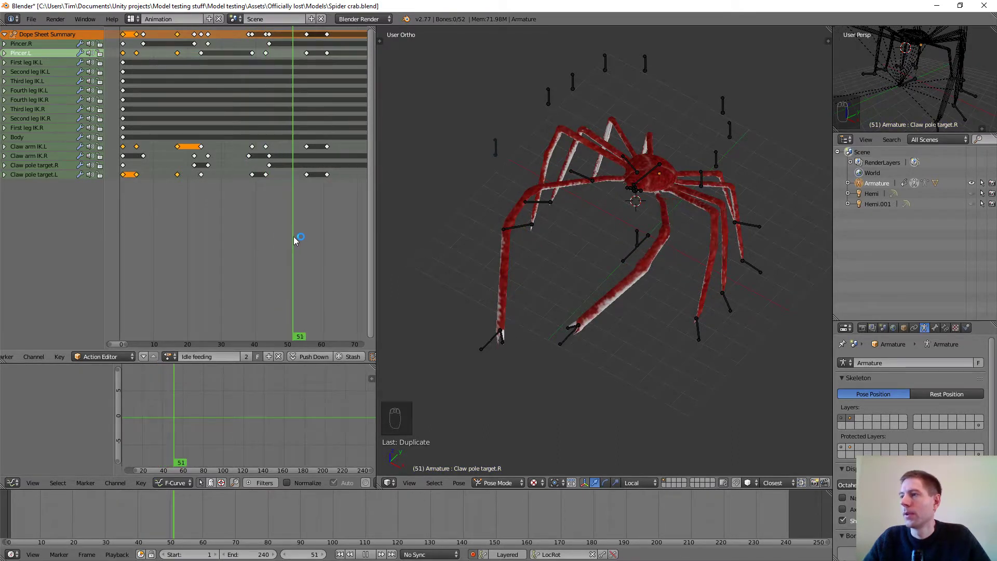
left_click_drag(294, 235, 252, 242)
scroll(256, 182, "down", 3)
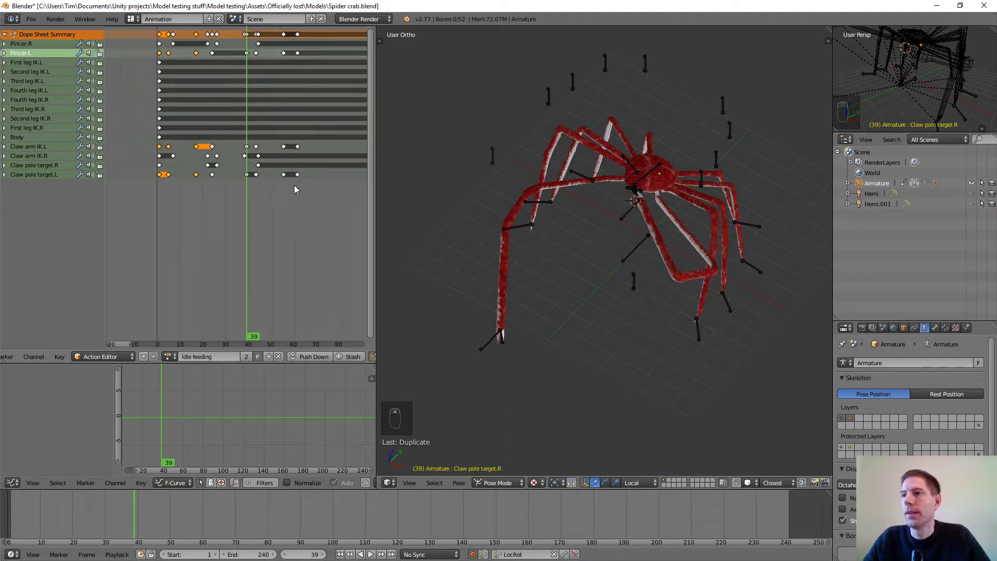
scroll(294, 186, "down", 2)
mouse_move(245, 197)
left_mouse_down()
mouse_move(264, 200)
mouse_move(171, 200)
mouse_move(244, 202)
left_mouse_up()
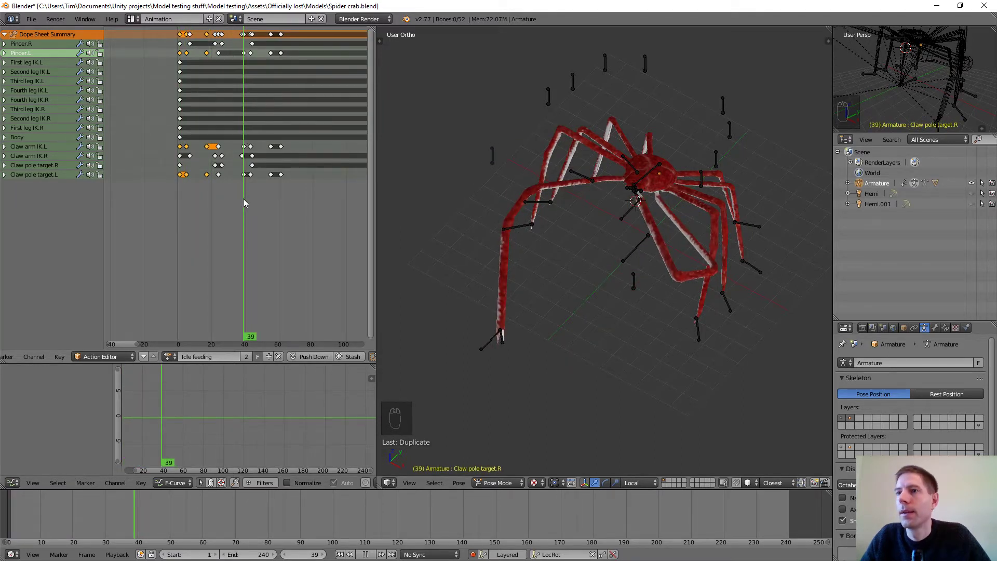
Step: Move the Claw arm IK.R keyframe at frame 38 to frame 39 and check the pose there with a short playback
scroll(275, 163, "up", 2)
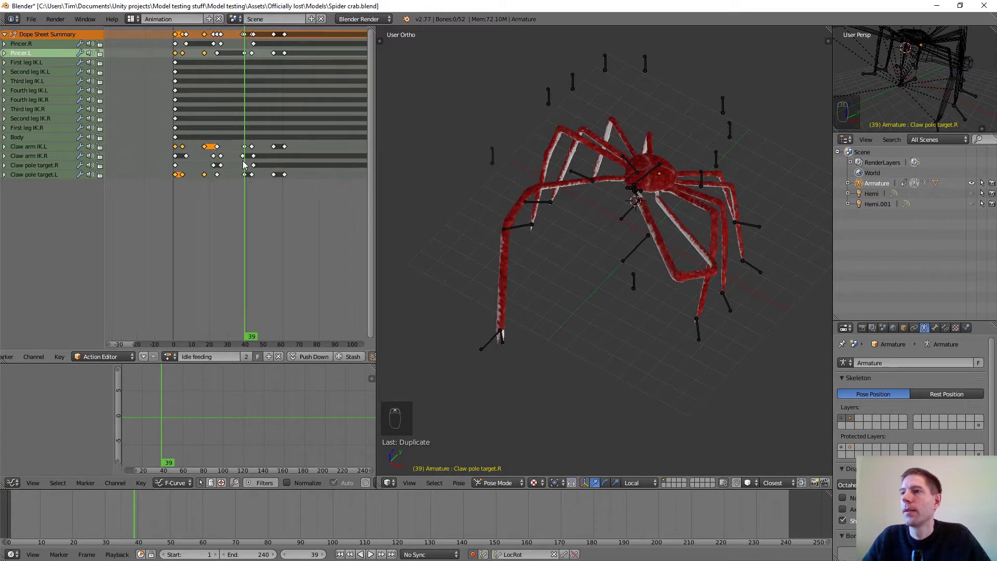
scroll(275, 163, "up", 2)
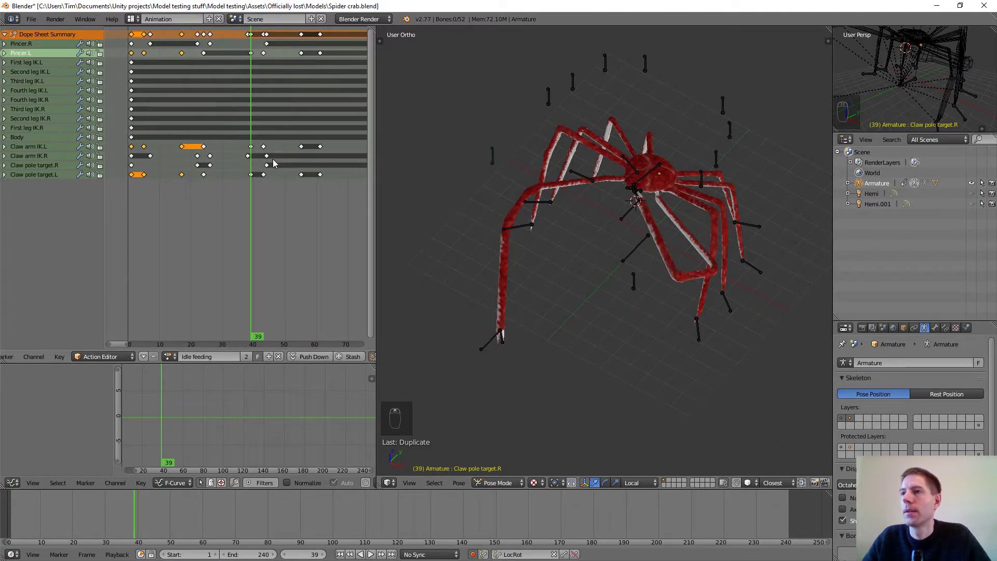
left_click(248, 156)
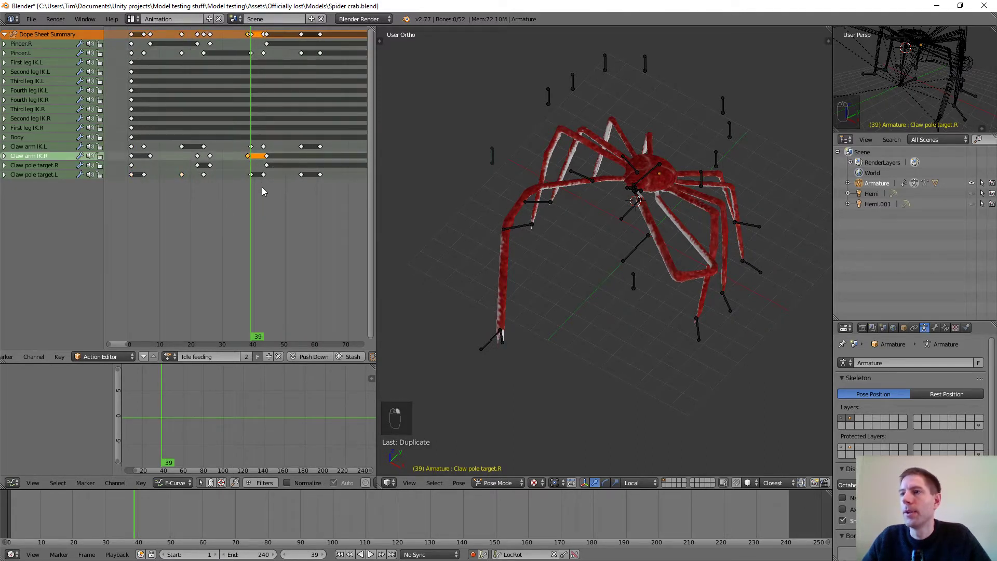
key("g")
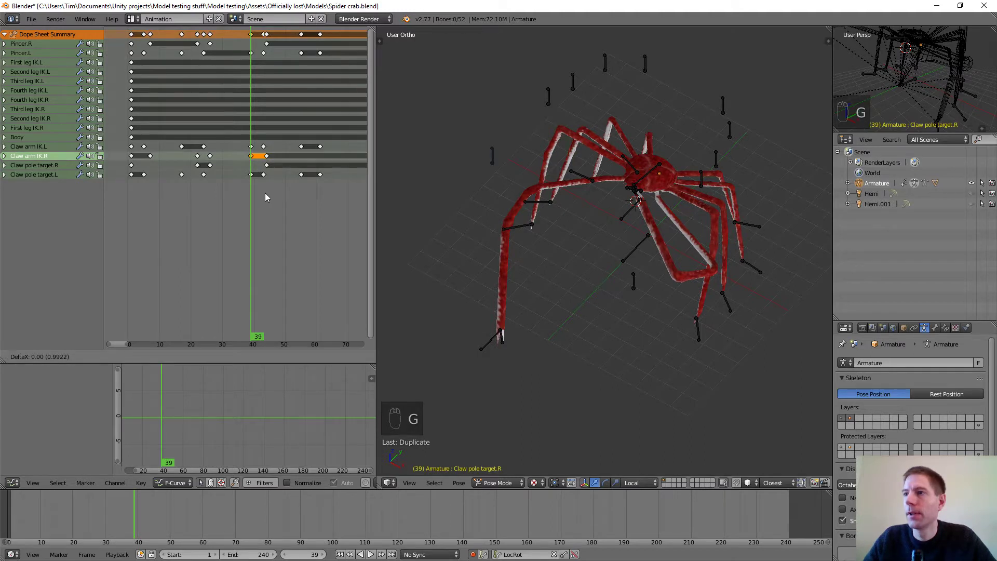
left_click(265, 193)
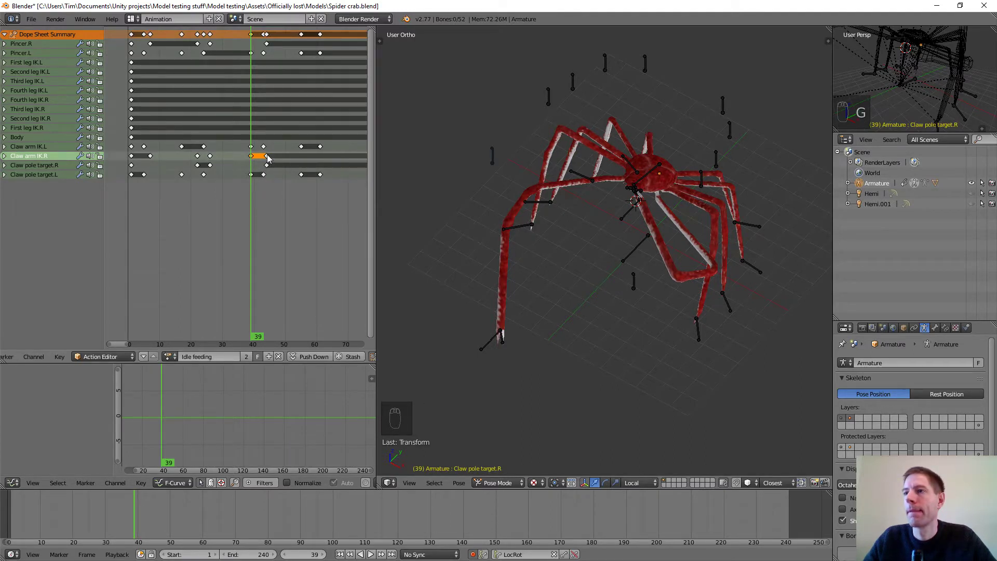
key("alt+a")
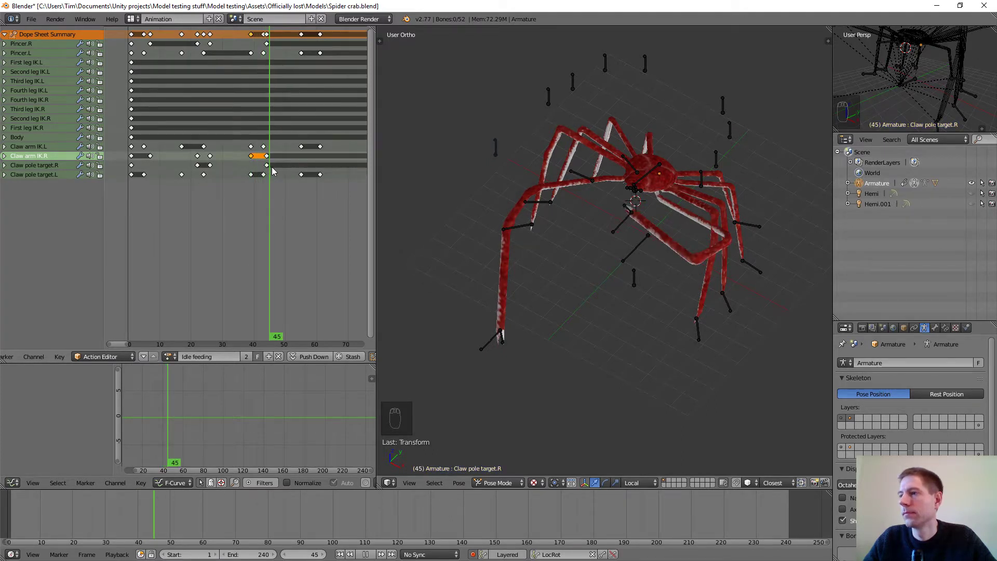
left_click_drag(274, 174, 251, 178)
Step: Move the frame 44 keyframes of Claw pole target.R and Pincer.R back to frame 39
left_click(267, 167)
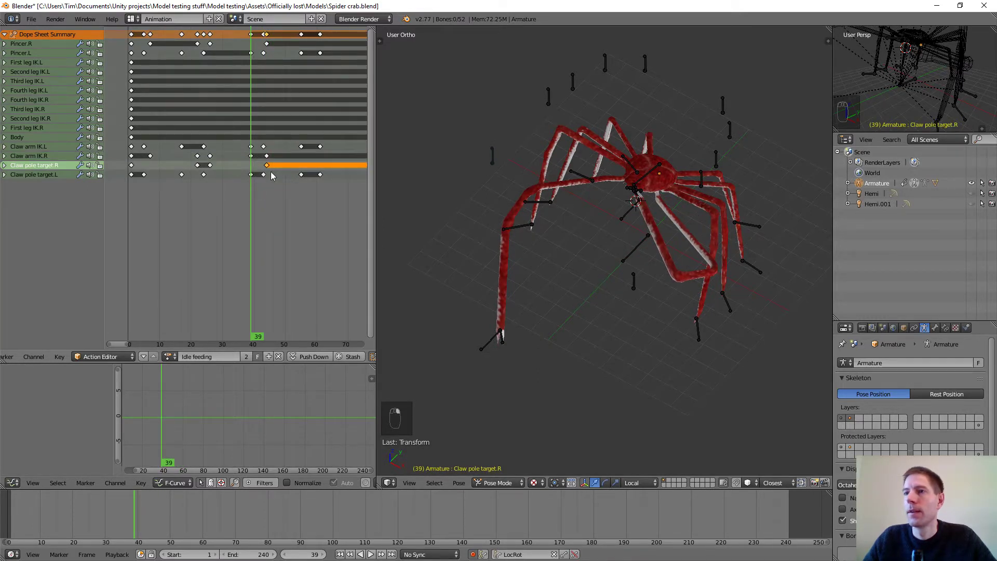
key("g")
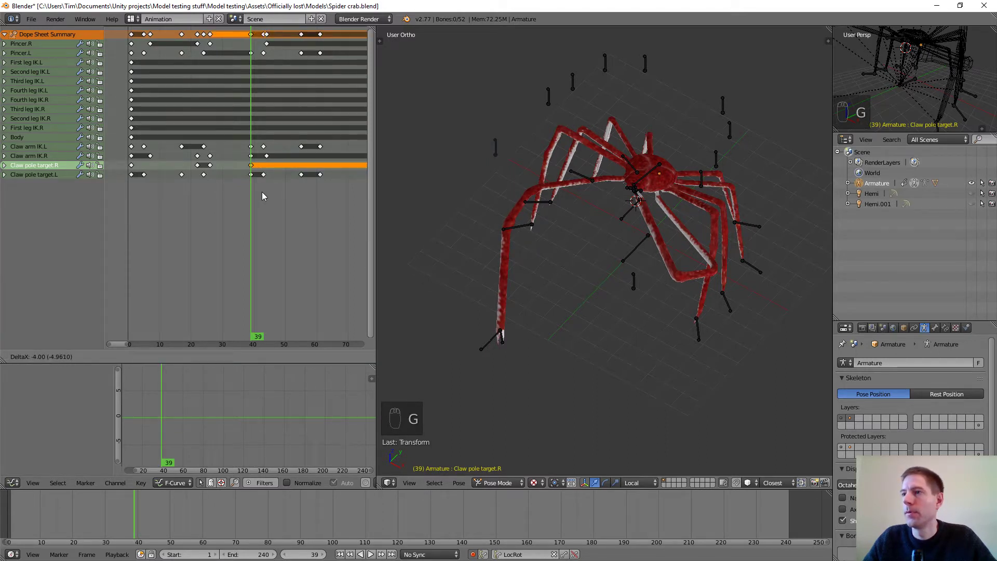
left_click(261, 192)
left_click(267, 44)
key("g")
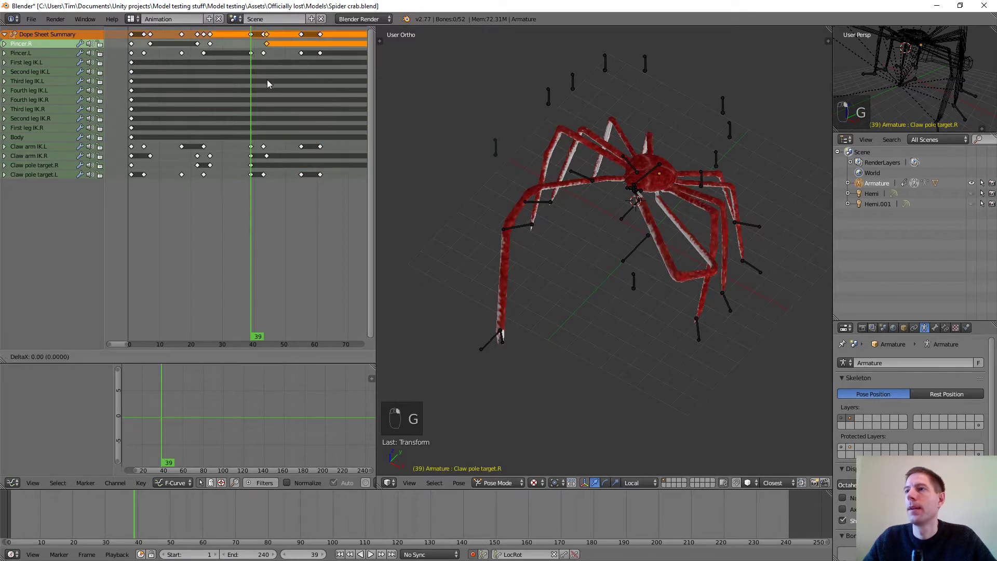
left_click(255, 81)
Step: Delete the Pincer.L, Claw arm IK.L, Claw arm IK.R and Claw pole target.L keyframes between frame 39 and about frame 62
scroll(297, 174, "down", 3)
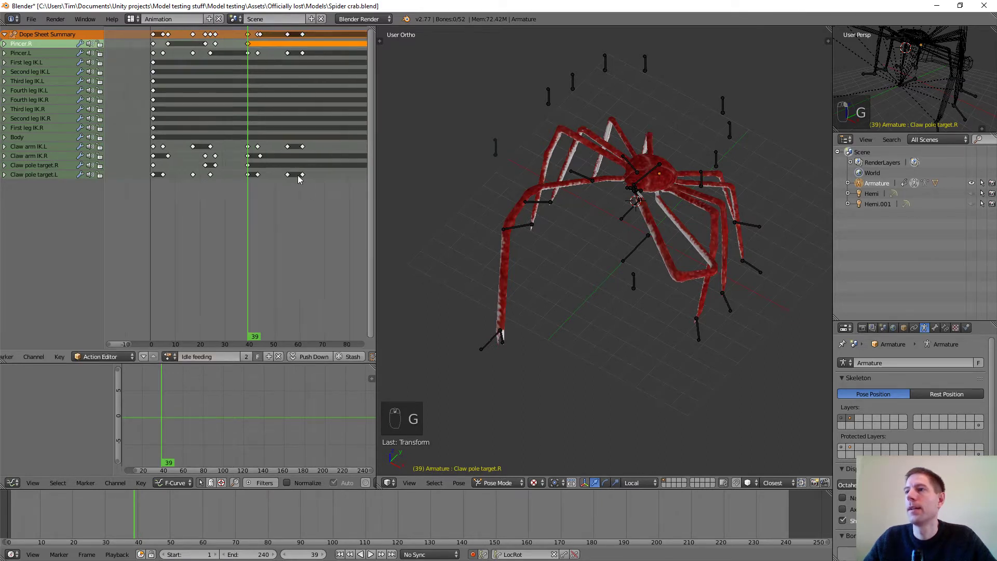
scroll(318, 173, "down", 1)
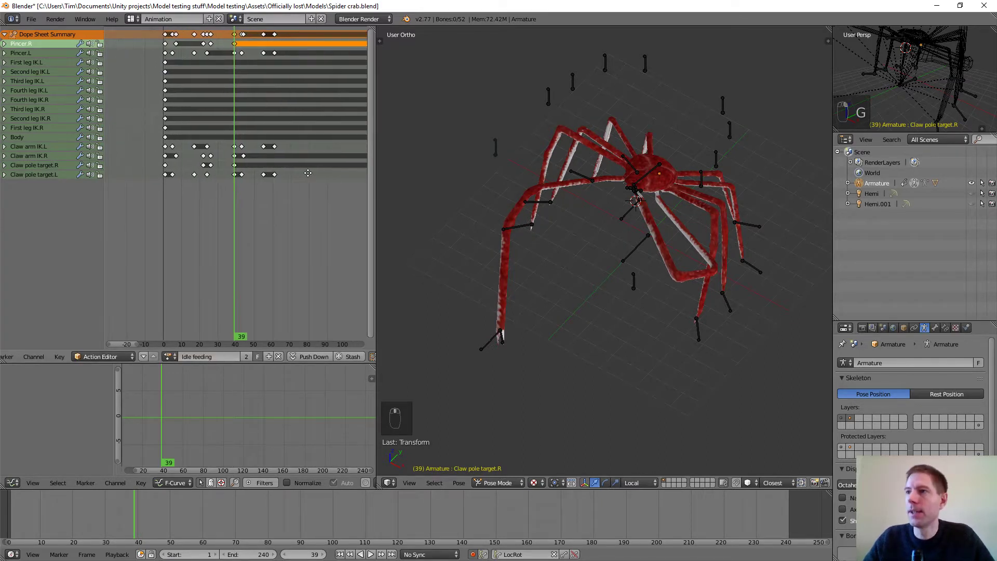
key("a")
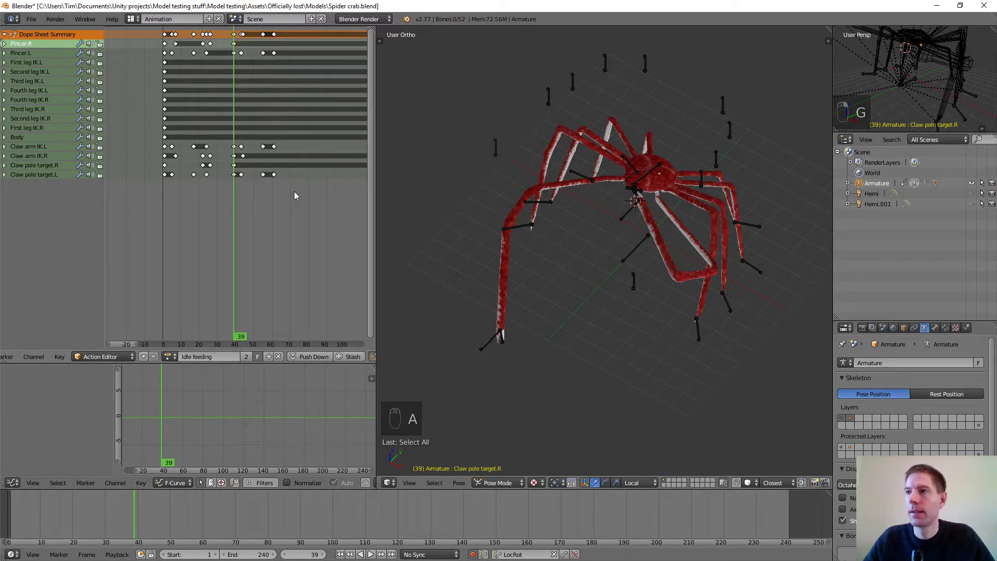
key("b")
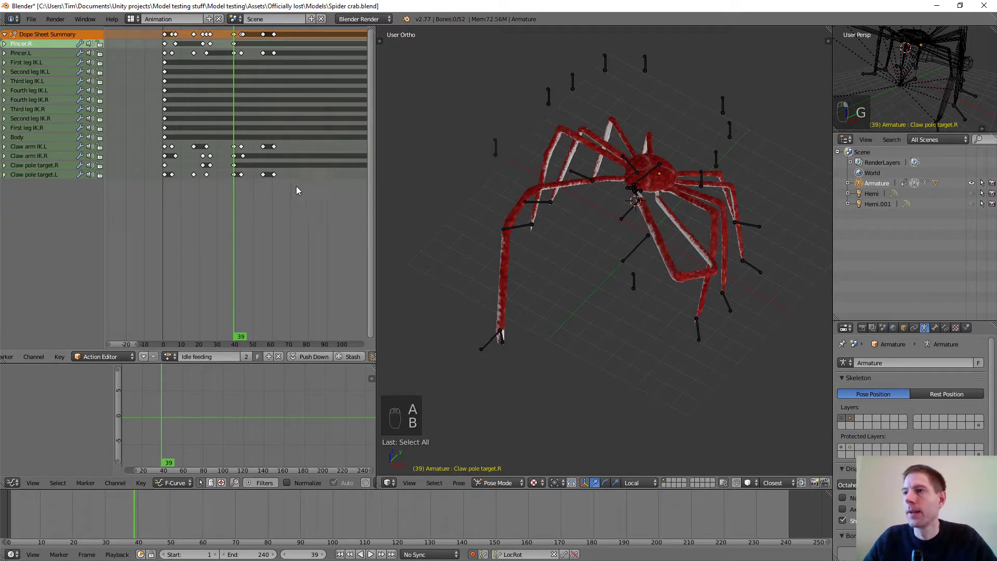
left_click_drag(304, 200, 238, 29)
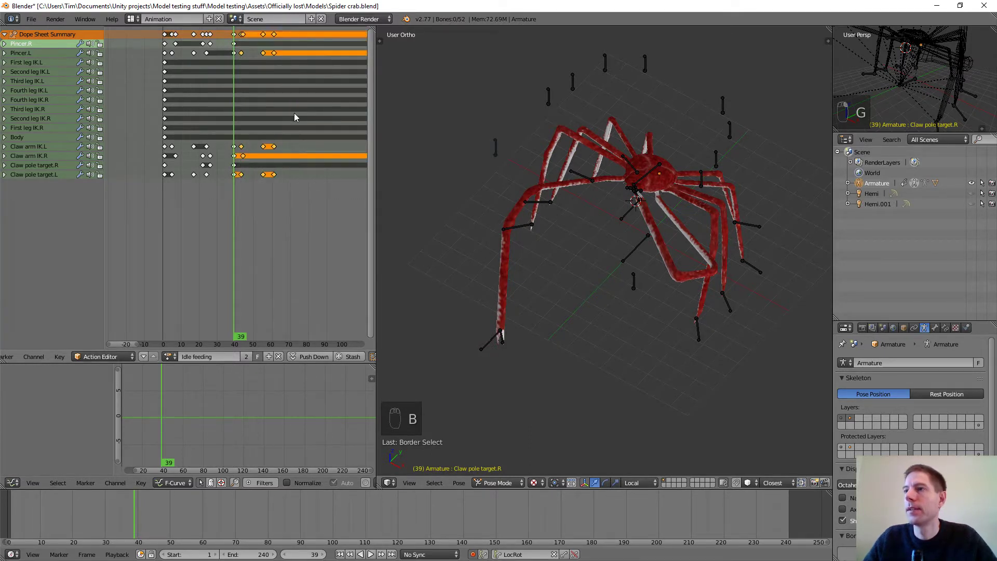
key("x")
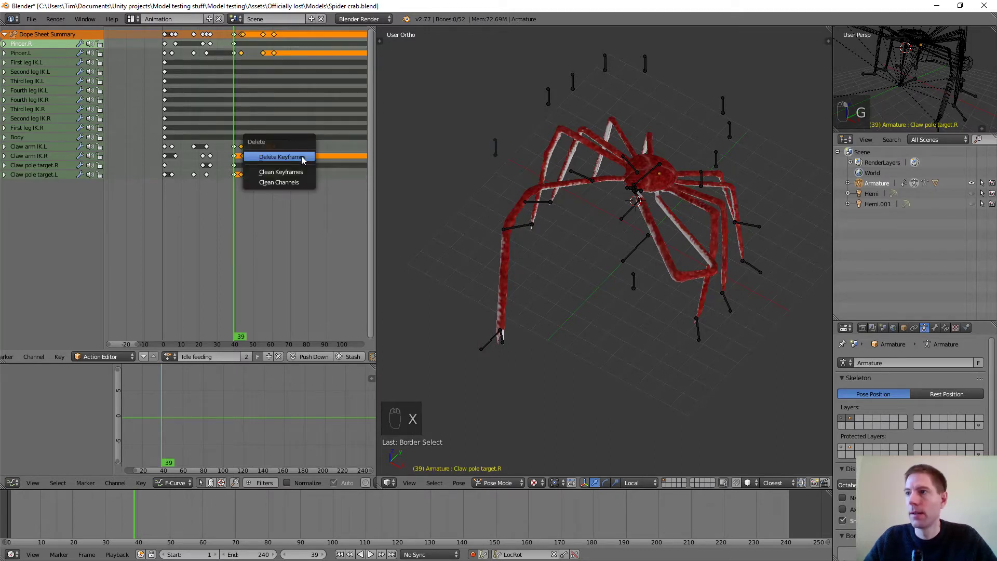
left_click(301, 157)
Step: Delete the leftover keyframes around frame 240 at the far end of the Idle feeding action, covering the legs, body and right claw
scroll(301, 157, "down", 1)
scroll(319, 166, "down", 4)
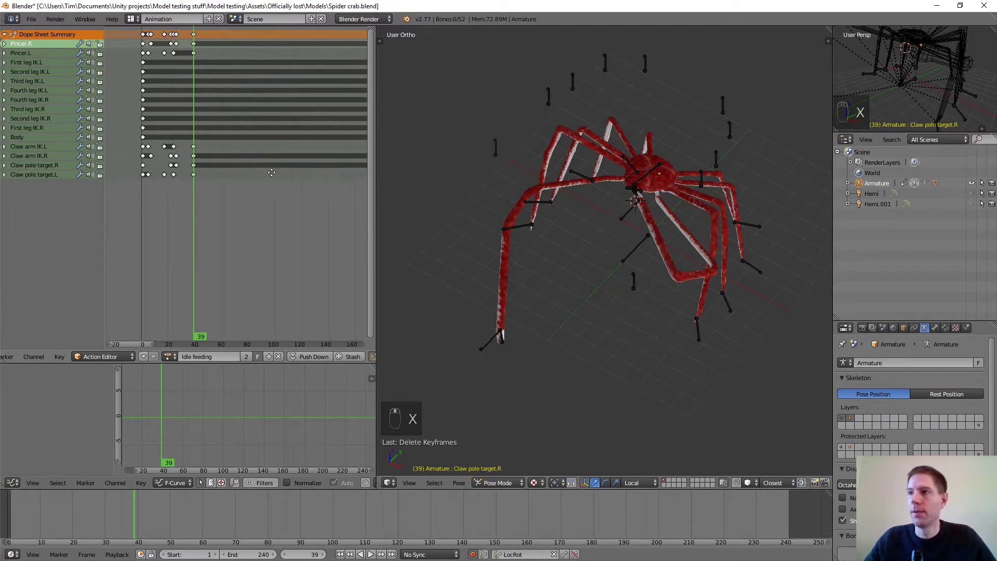
scroll(303, 179, "down", 2)
middle_click_drag(305, 180, 266, 179)
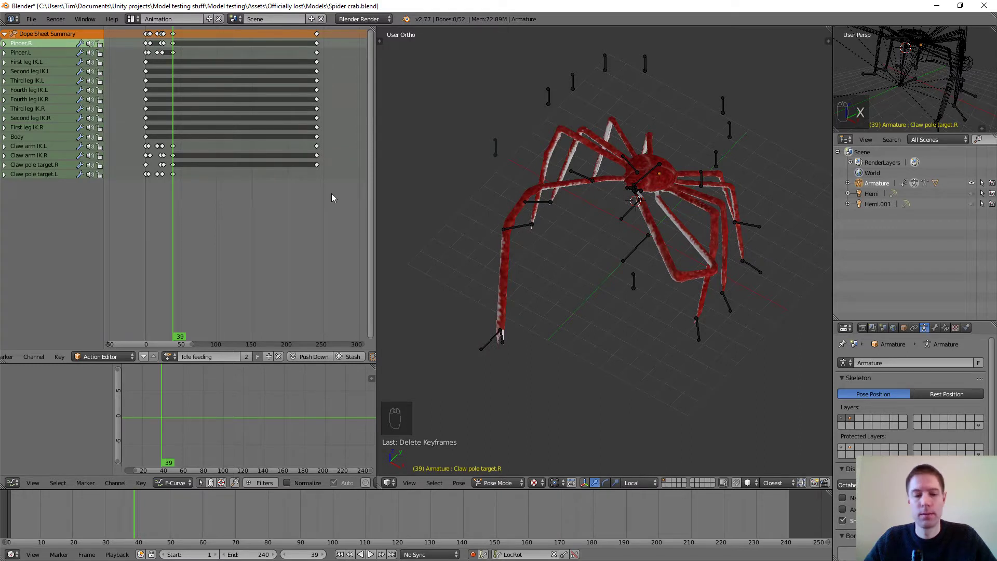
key("b")
left_click_drag(305, 197, 335, 28)
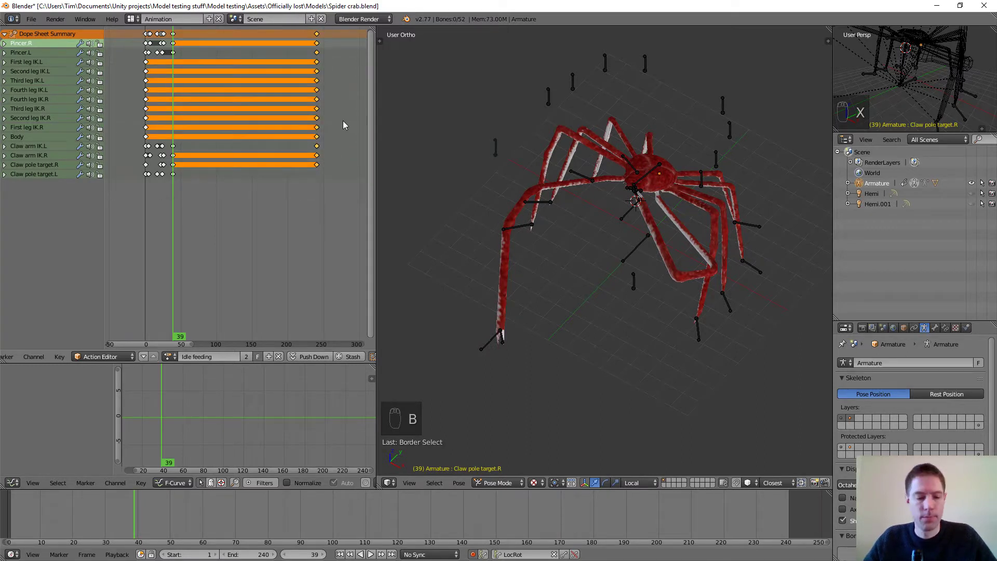
key("x")
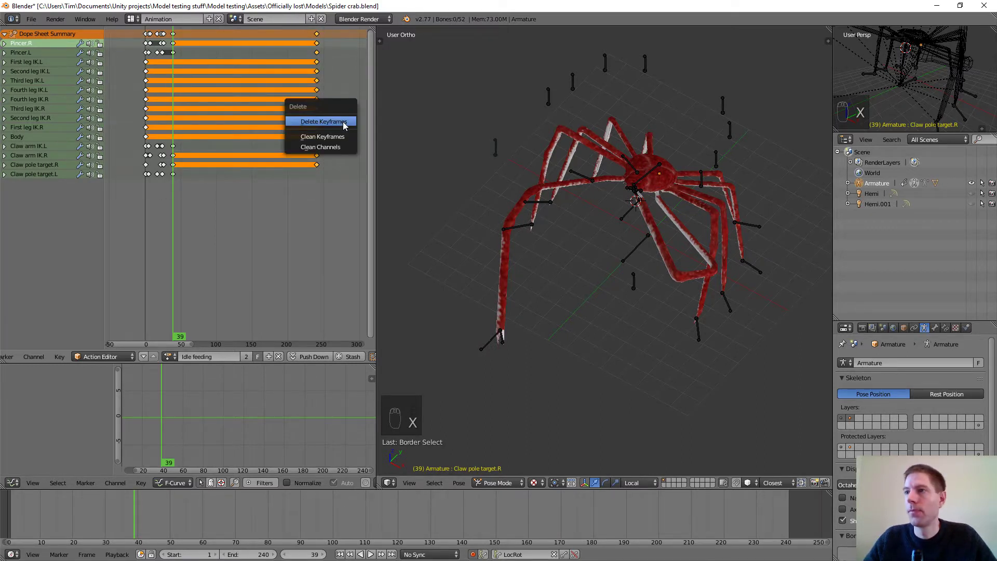
left_click(343, 121)
Step: Duplicate the frame 1 keyframes of all leg IK bones and Body, placing the copies at frame 39
scroll(213, 120, "up", 1)
scroll(198, 105, "up", 6)
middle_click_drag(149, 133, 289, 166)
scroll(235, 137, "up", 3)
scroll(228, 136, "up", 5)
middle_click_drag(204, 139, 249, 148)
left_click(204, 137)
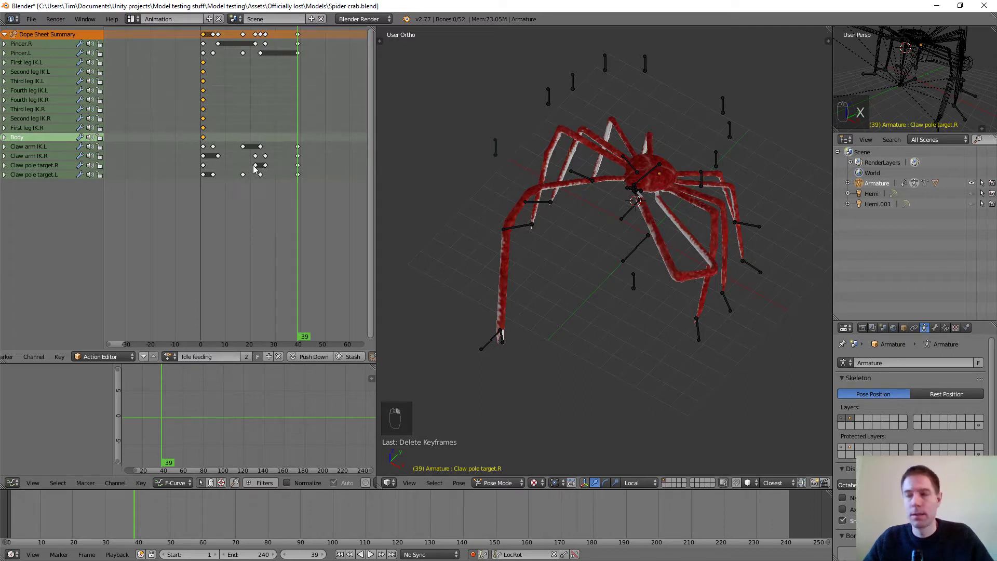
key("shift+d")
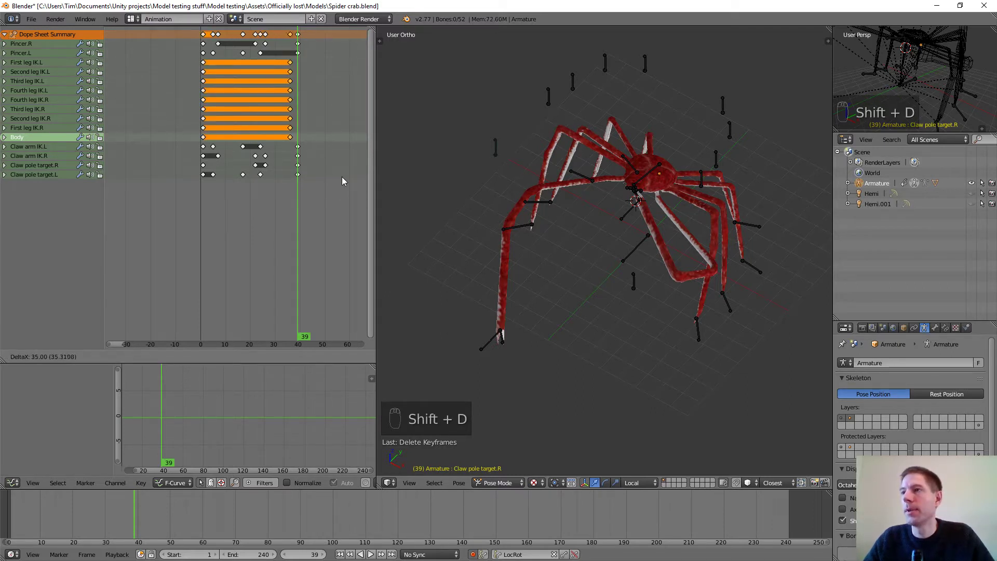
left_click(347, 176)
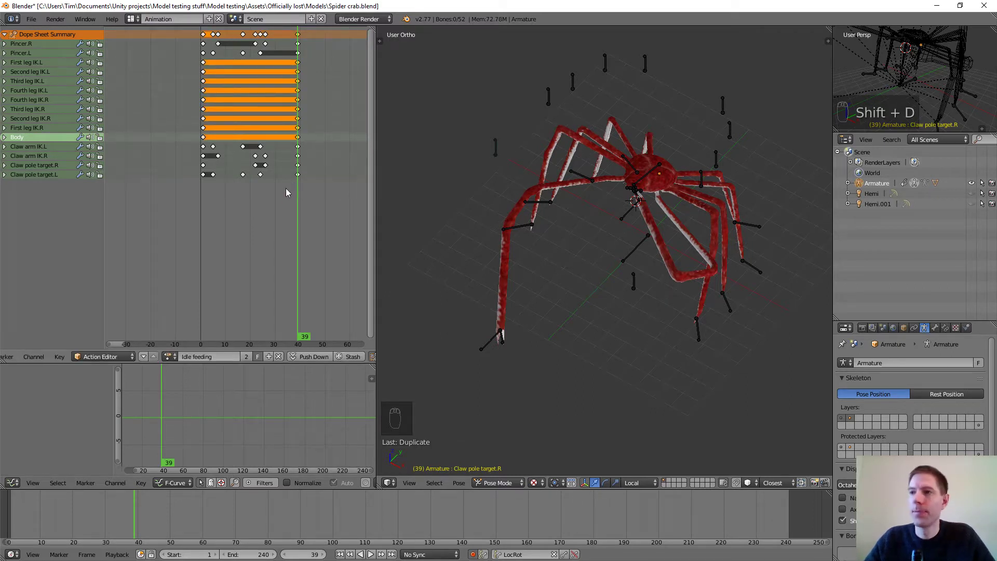
Step: Set the animation's end frame to 39 and return to frame 1
mouse_move(295, 201)
left_mouse_down()
mouse_move(266, 202)
mouse_move(299, 208)
left_mouse_up()
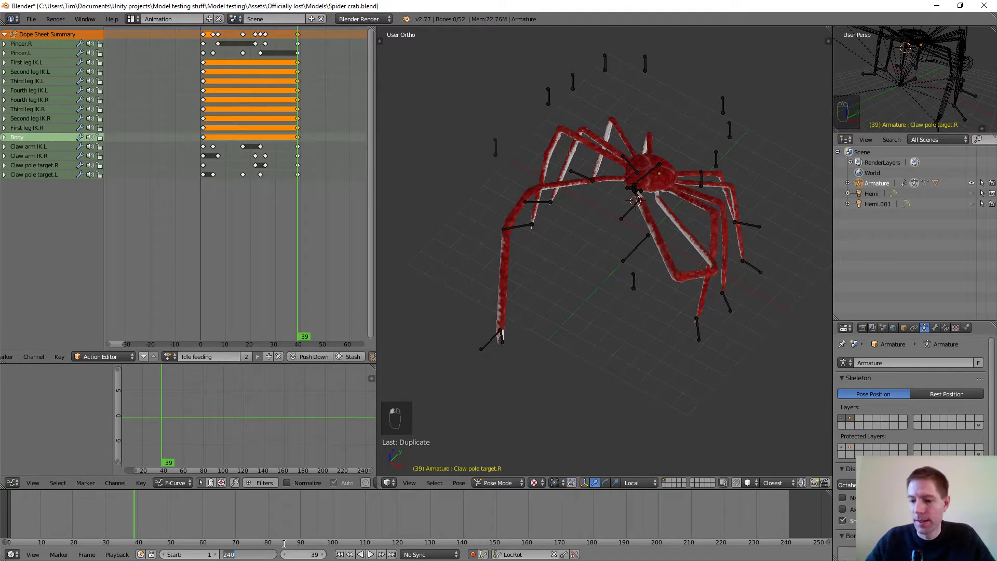
key("Return")
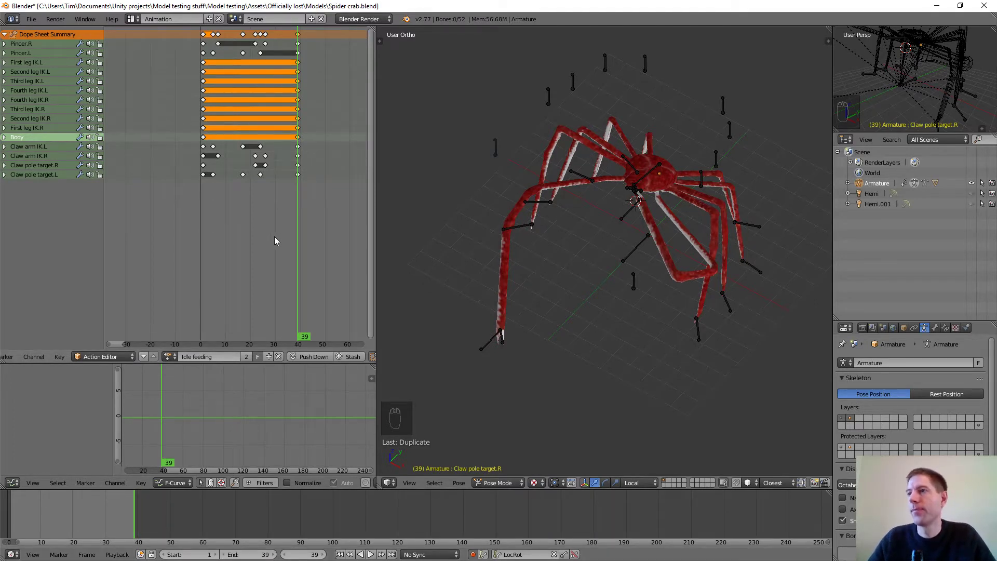
left_click_drag(294, 236, 203, 225)
Step: Save the spider crab file after framing the crab closely
key("alt+a")
scroll(587, 238, "down", 2)
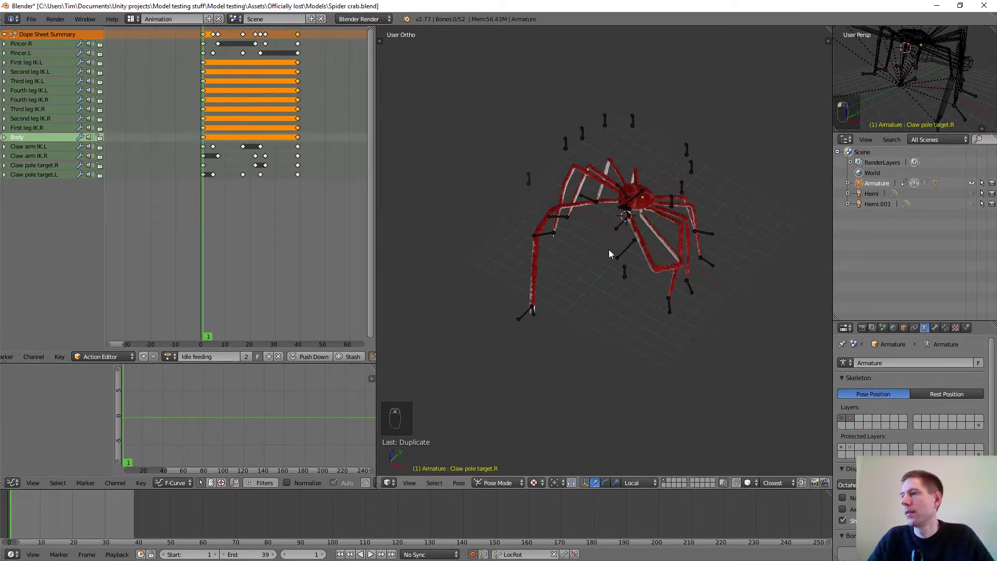
scroll(610, 250, "up", 4)
middle_click_drag(620, 254, 634, 233)
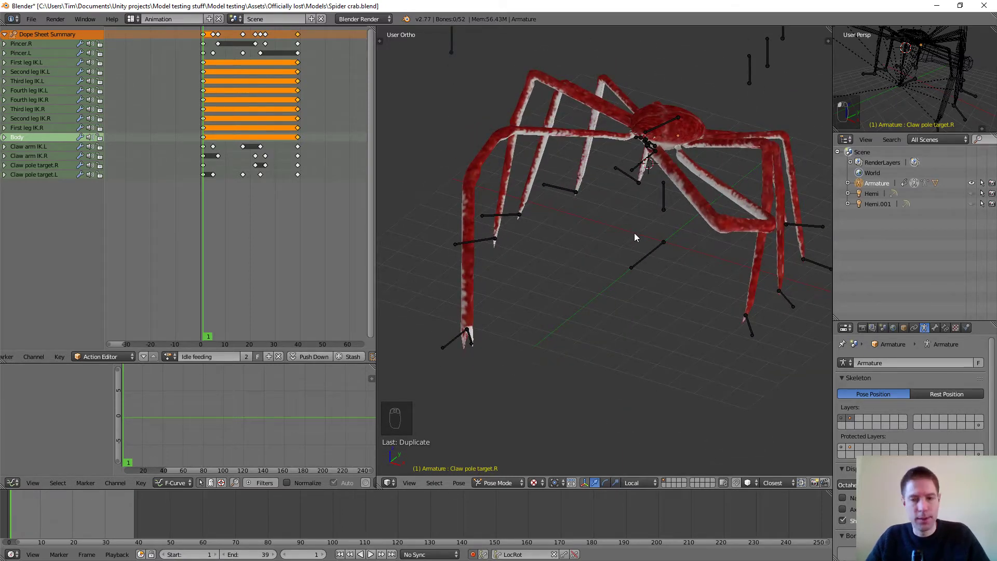
key("ctrl+s")
Step: Play back the looping action and examine the claw and body motion from the front, sides and above
key("alt+a")
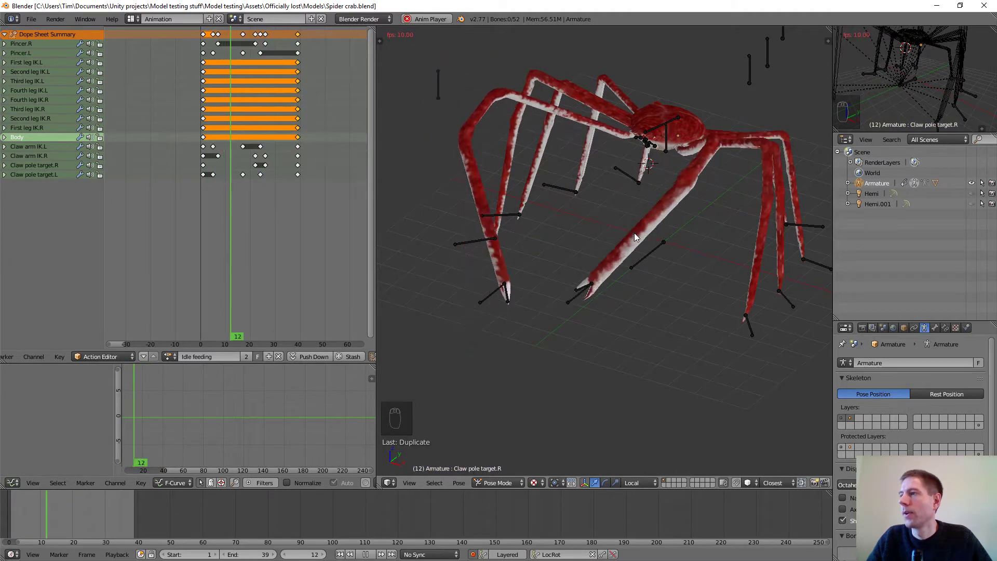
middle_click_drag(581, 323, 615, 269)
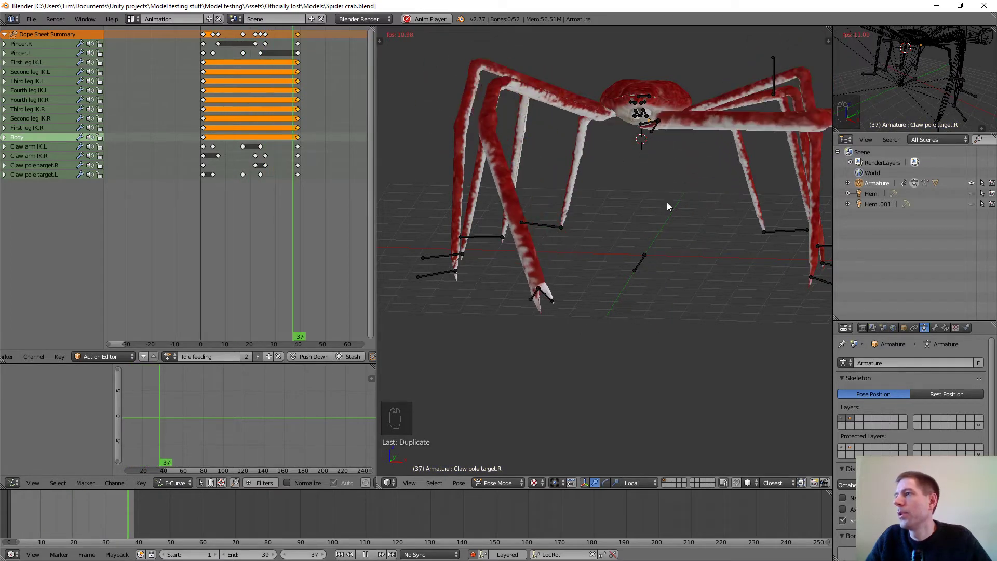
middle_click_drag(678, 224, 667, 247)
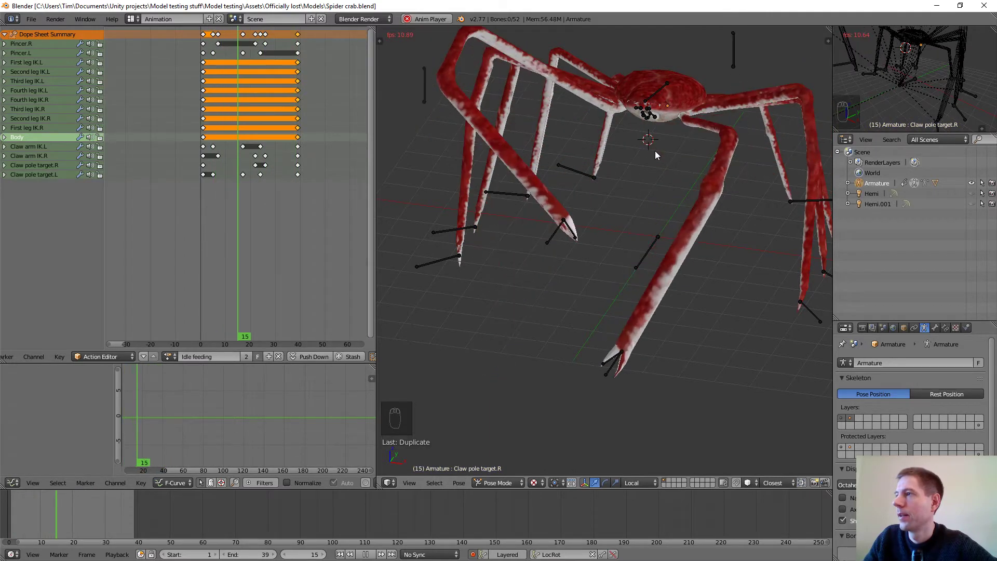
scroll(655, 150, "down", 6)
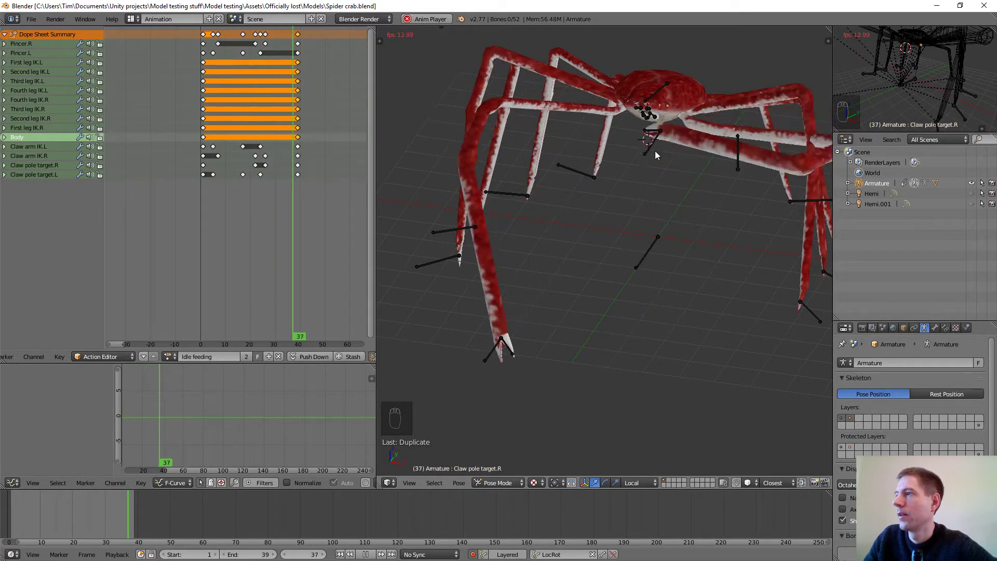
middle_click_drag(717, 157, 636, 187)
scroll(639, 196, "up", 6)
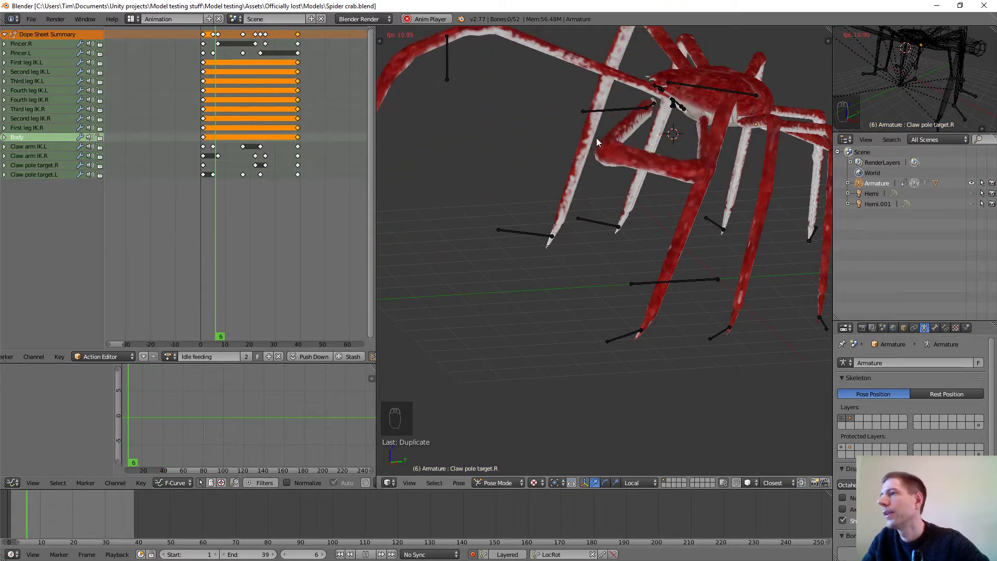
middle_click_drag(596, 139, 730, 158)
scroll(524, 169, "down", 3)
middle_click_drag(519, 170, 577, 176)
scroll(583, 182, "up", 4)
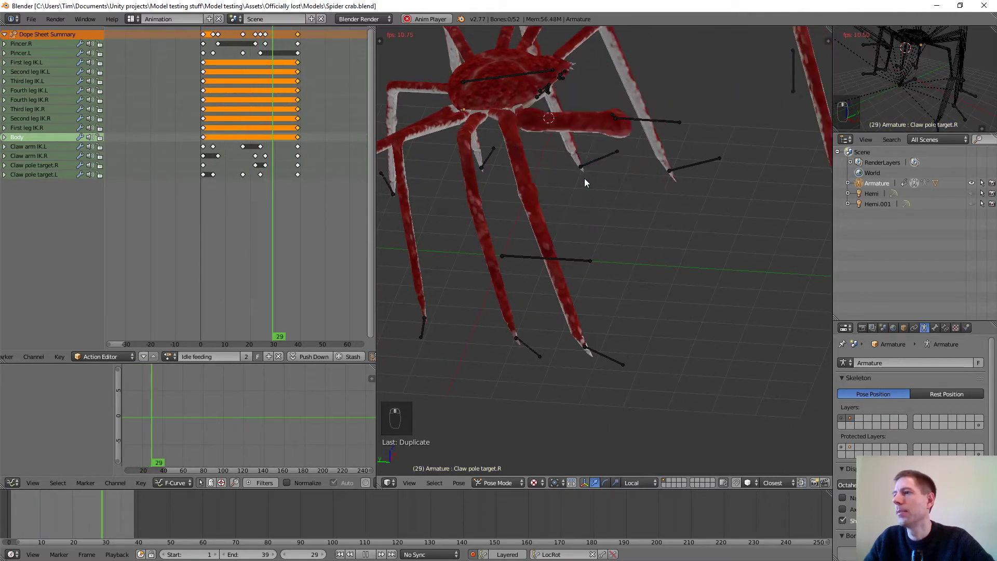
scroll(539, 197, "down", 3)
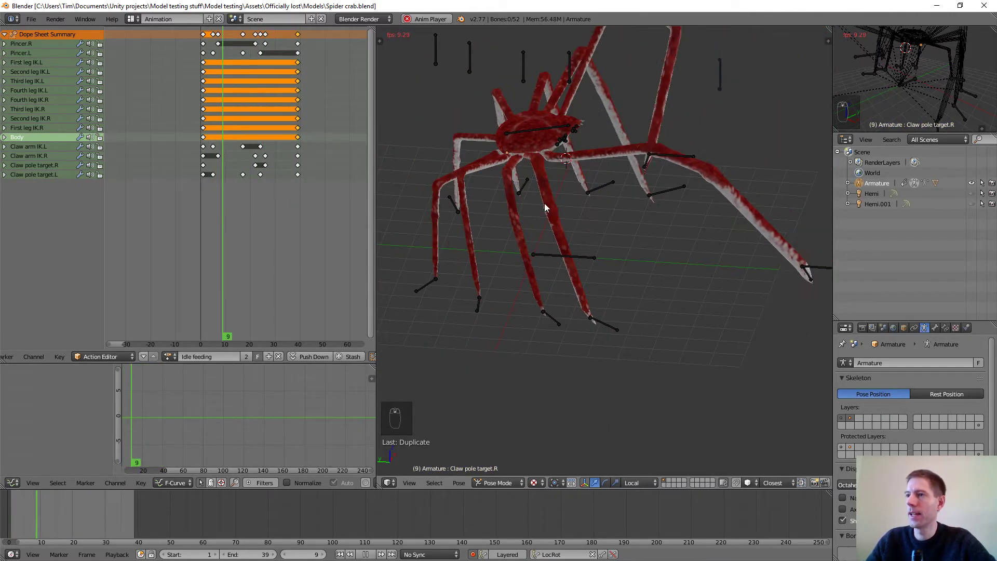
middle_click_drag(544, 203, 557, 239)
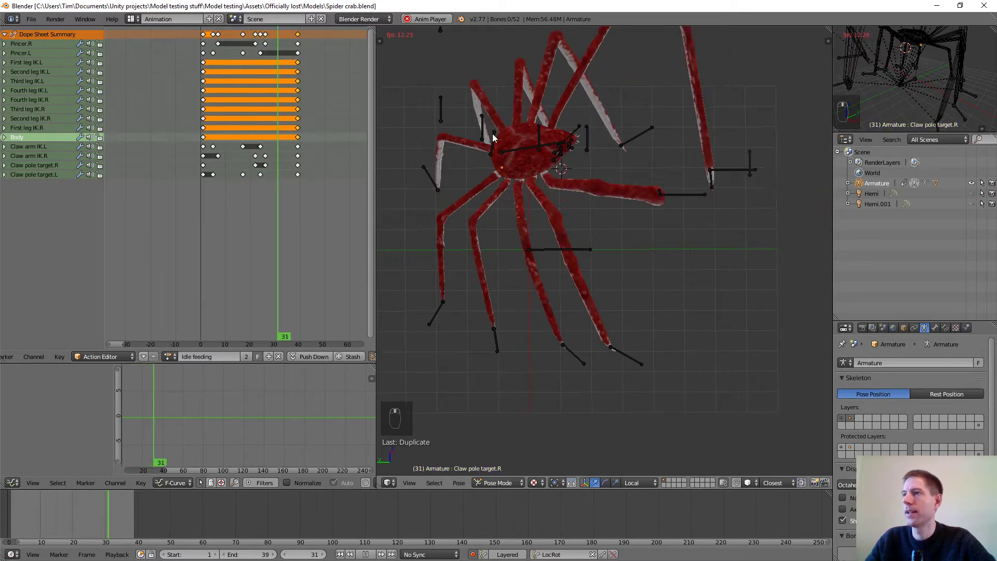
key("alt+a")
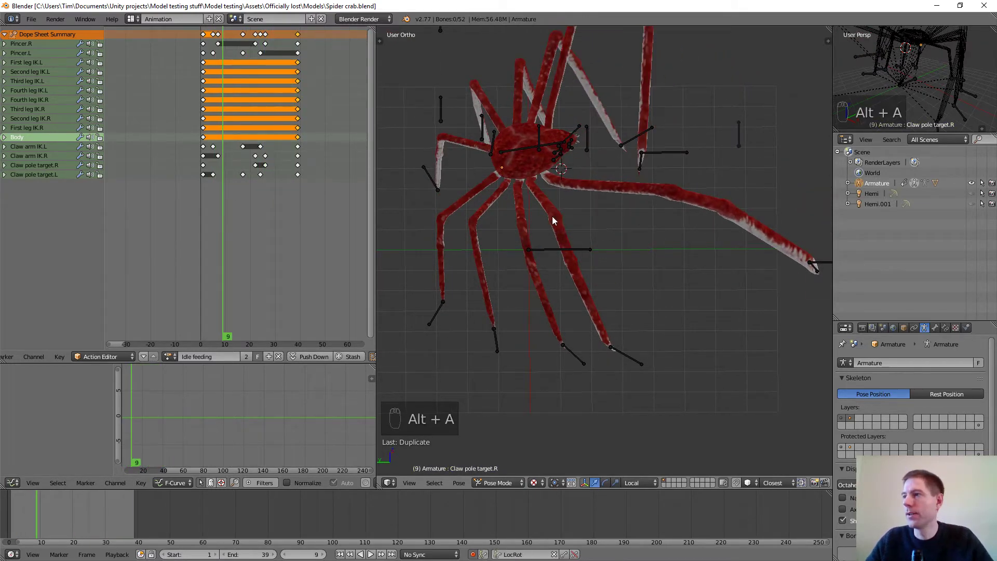
key("alt+a")
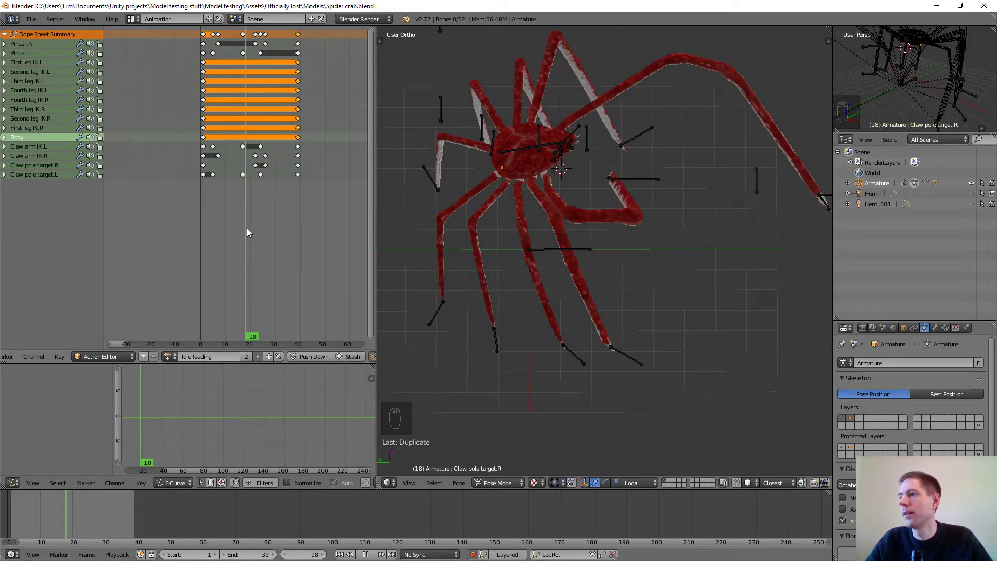
Step: At frame 19, move First leg IK.R and Second leg IK.R toward the crab's rear, the second by about 0.55 units
key("alt+a")
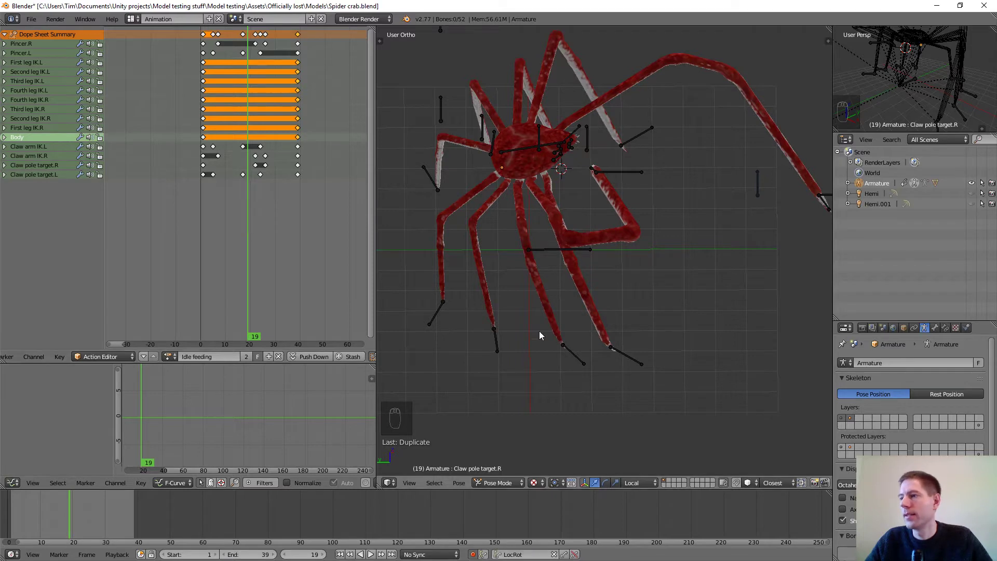
right_click(621, 356)
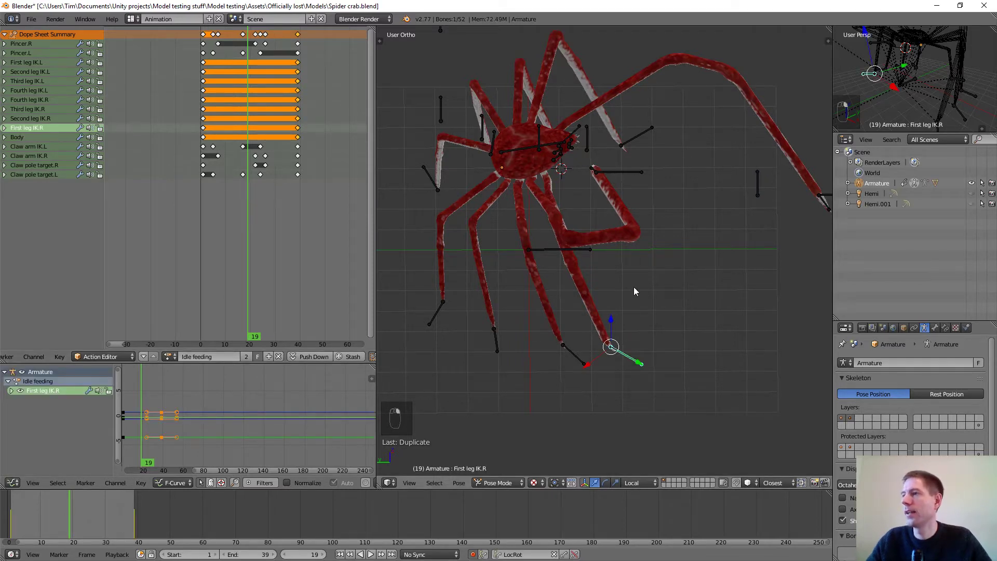
key("KP_7")
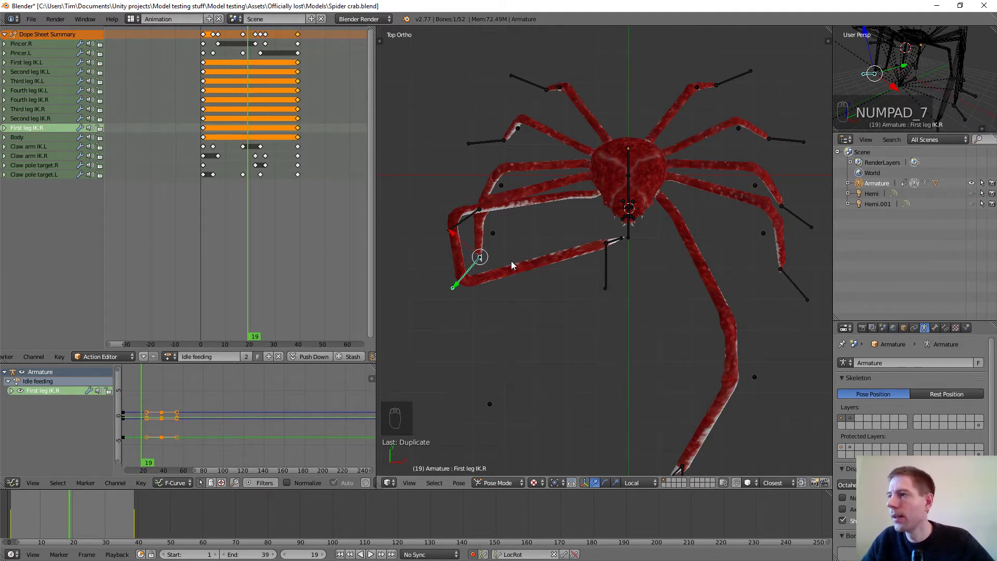
key("g")
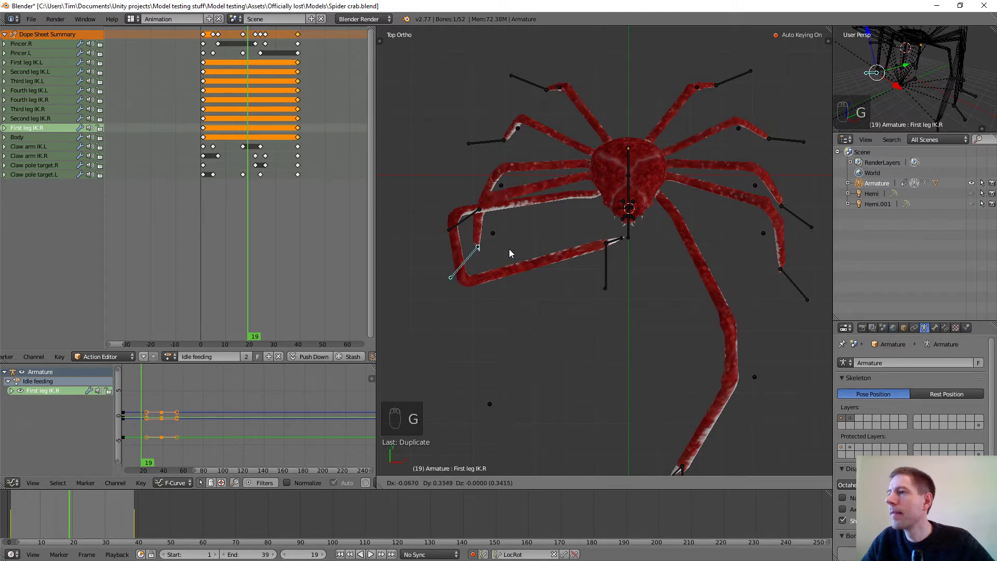
left_click(509, 241)
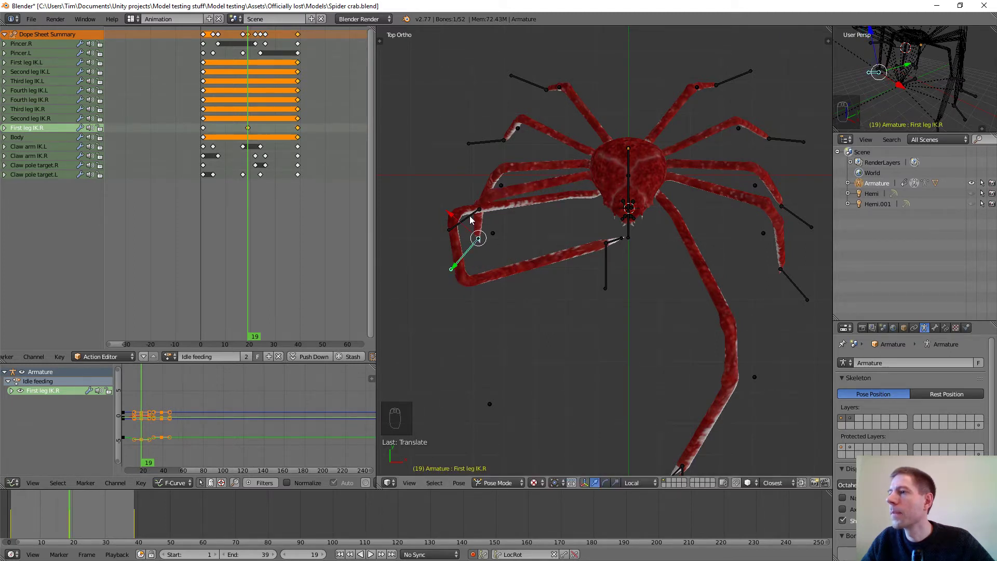
right_click(472, 217)
key("g")
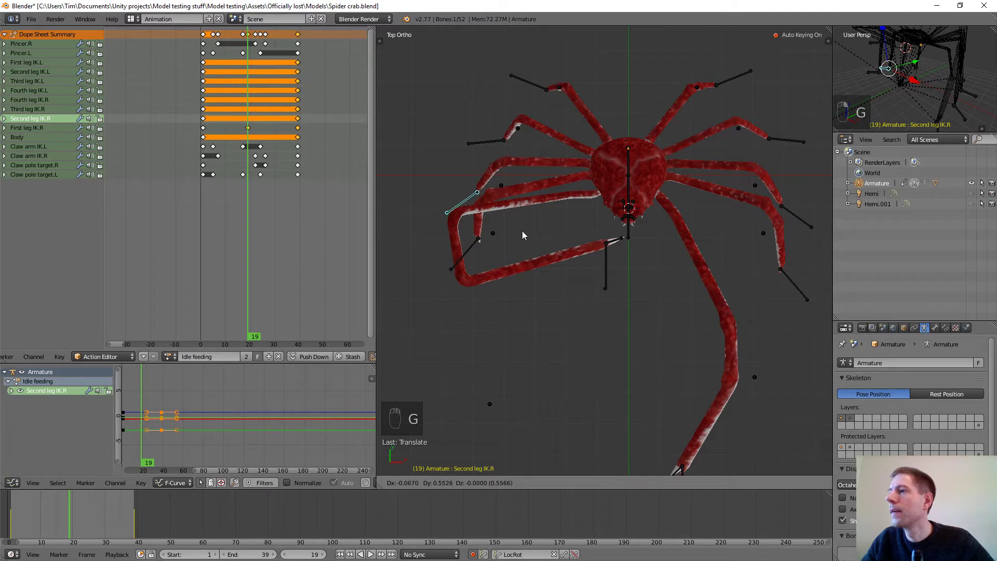
left_click(522, 231)
Step: At frame 19, move First leg IK.L about 0.7 units and Second leg IK.L a shorter distance toward the crab's rear
right_click(798, 292)
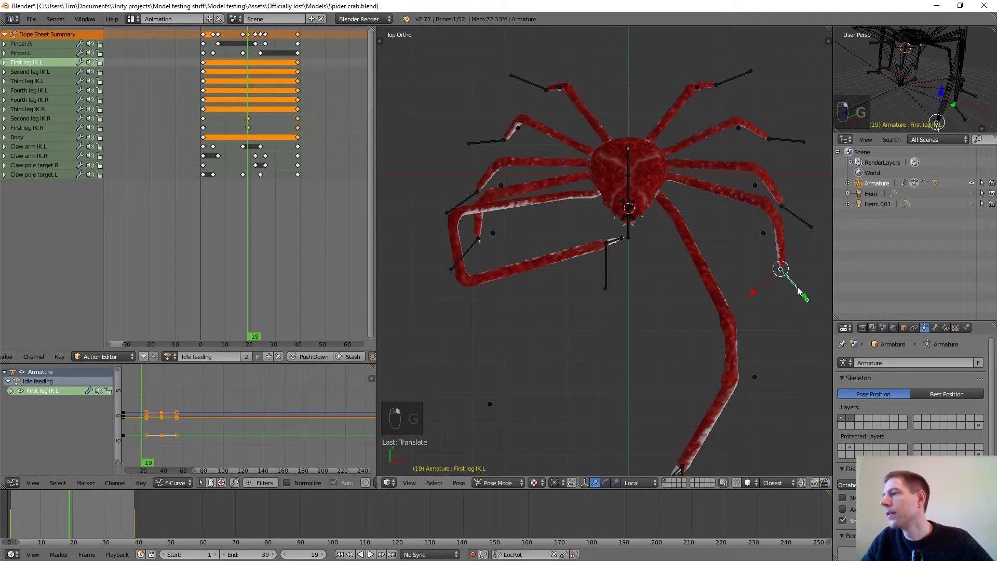
key("g")
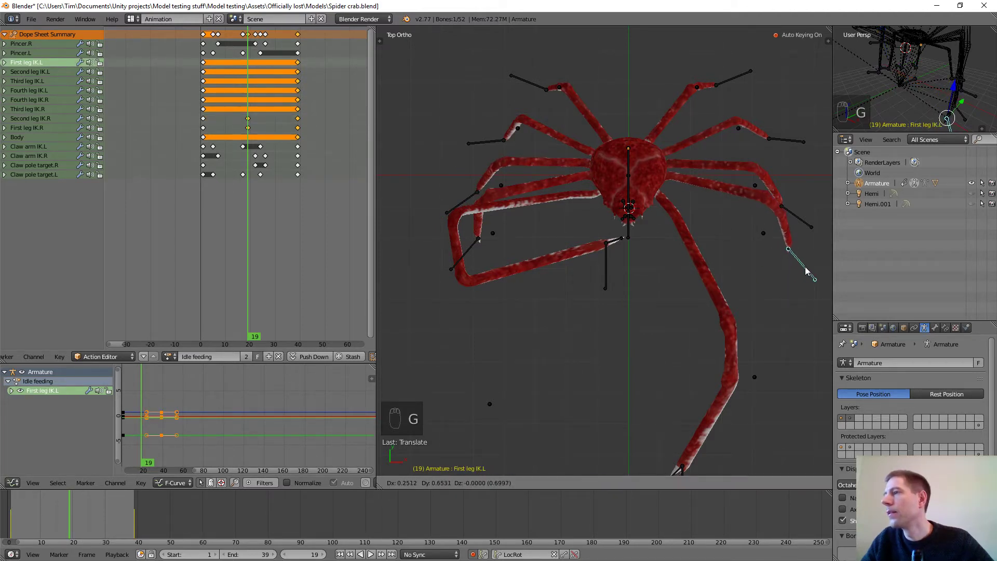
left_click(806, 271)
right_click(806, 225)
key("g")
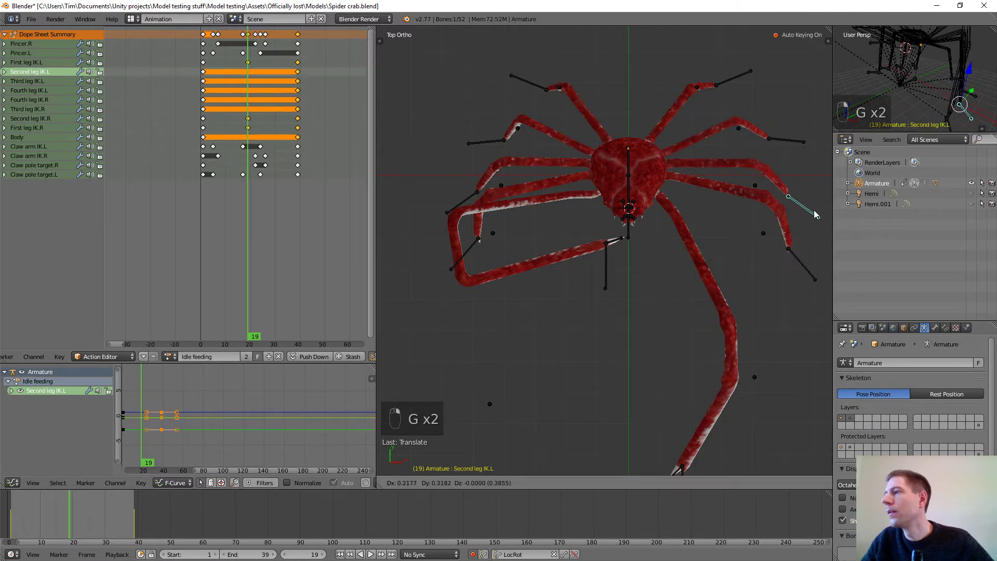
left_click(814, 211)
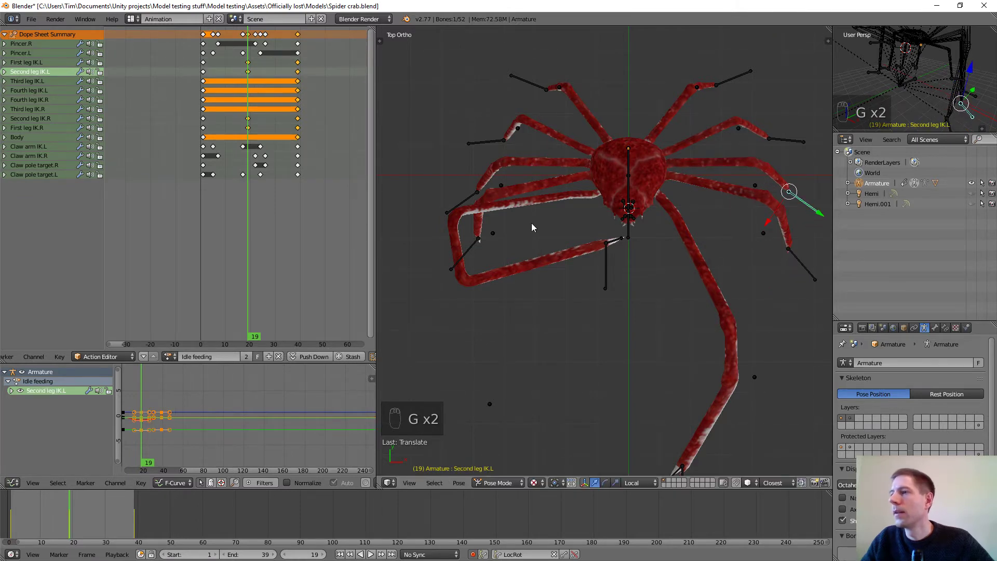
Step: At frame 19, move First leg pole target.R and Second leg pole target.R toward the crab's rear, the second by about 0.44 units
middle_click_drag(532, 227, 609, 256)
right_click(596, 162)
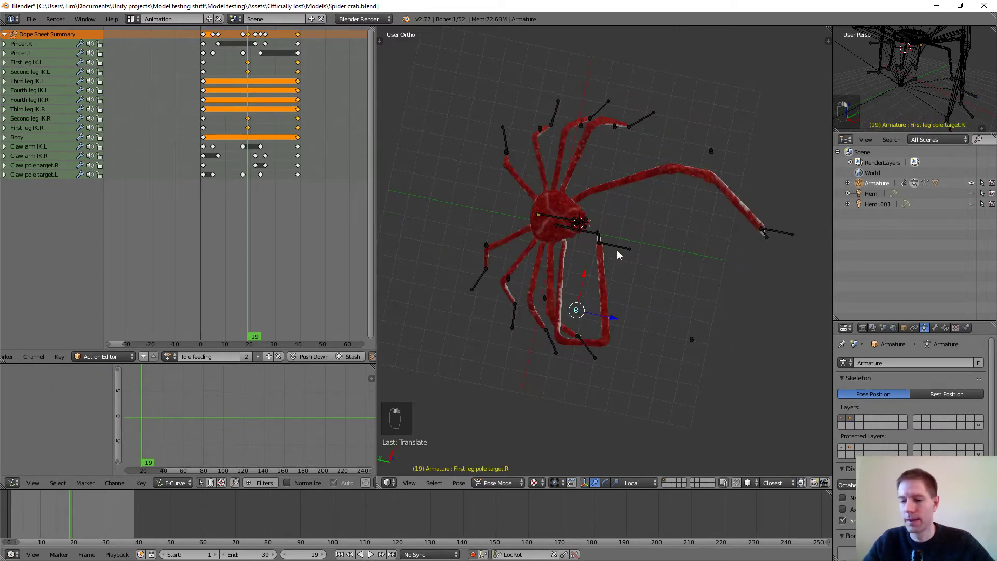
key("KP_7")
key("g")
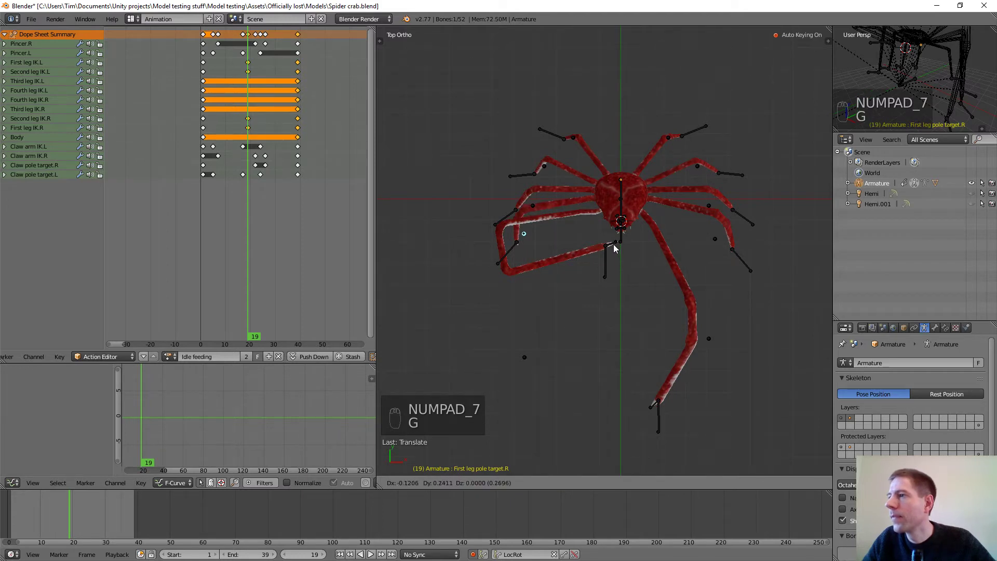
left_click(612, 243)
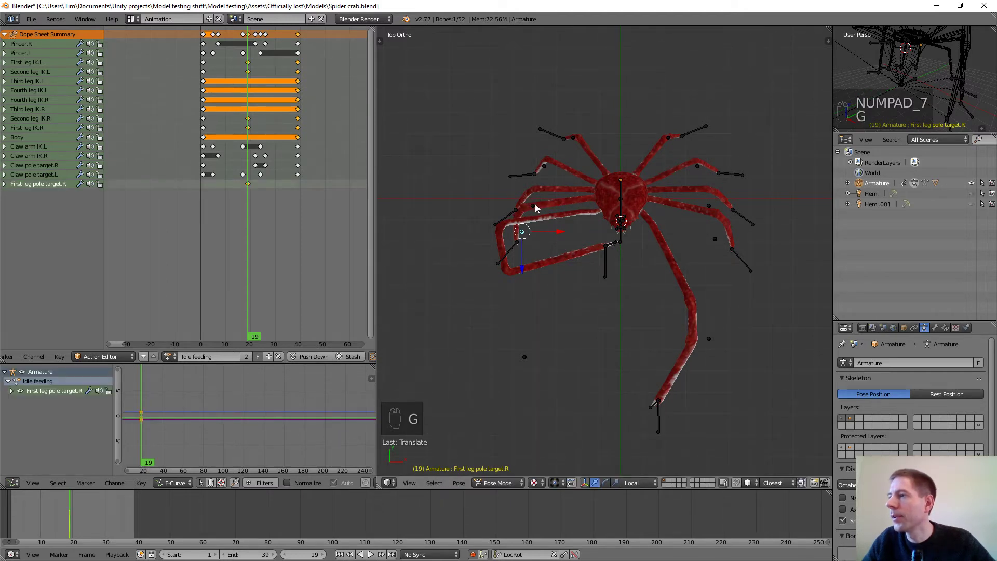
right_click(534, 204)
key("g")
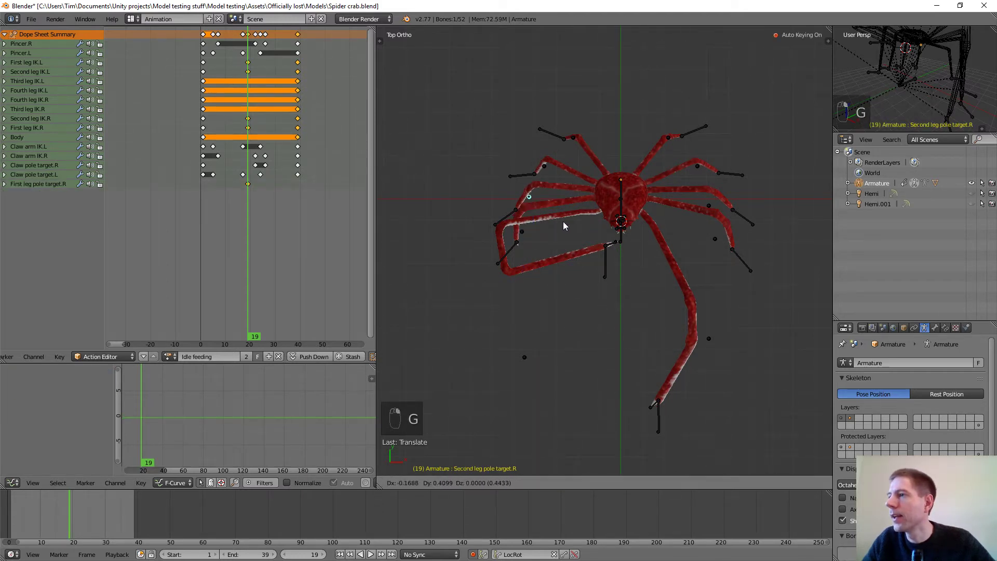
left_click(563, 221)
Step: At frame 19, move Second leg pole target.L and First leg pole target.L toward the crab's rear, the first leg's by about 0.54 units
right_click(711, 209)
key("g")
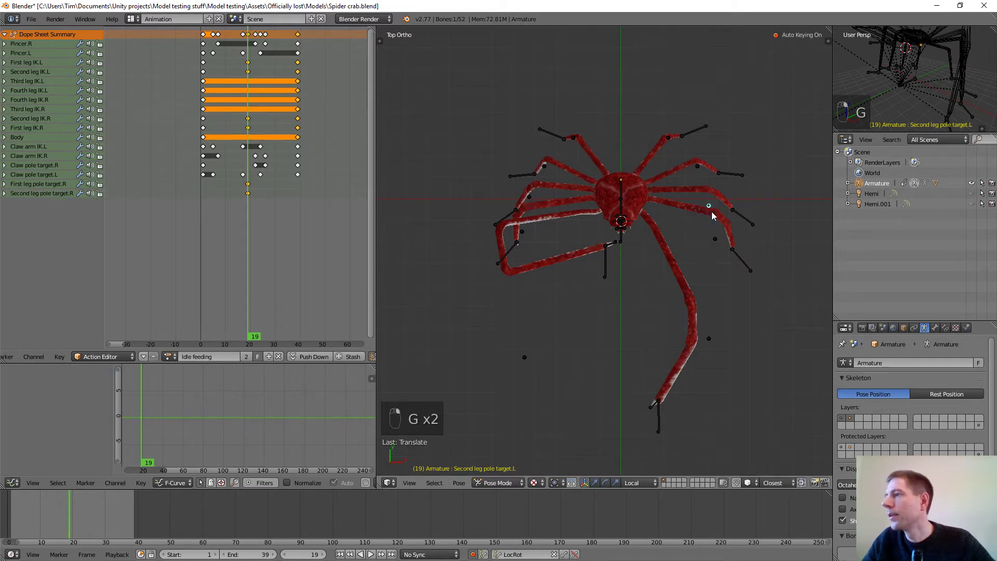
left_click(716, 206)
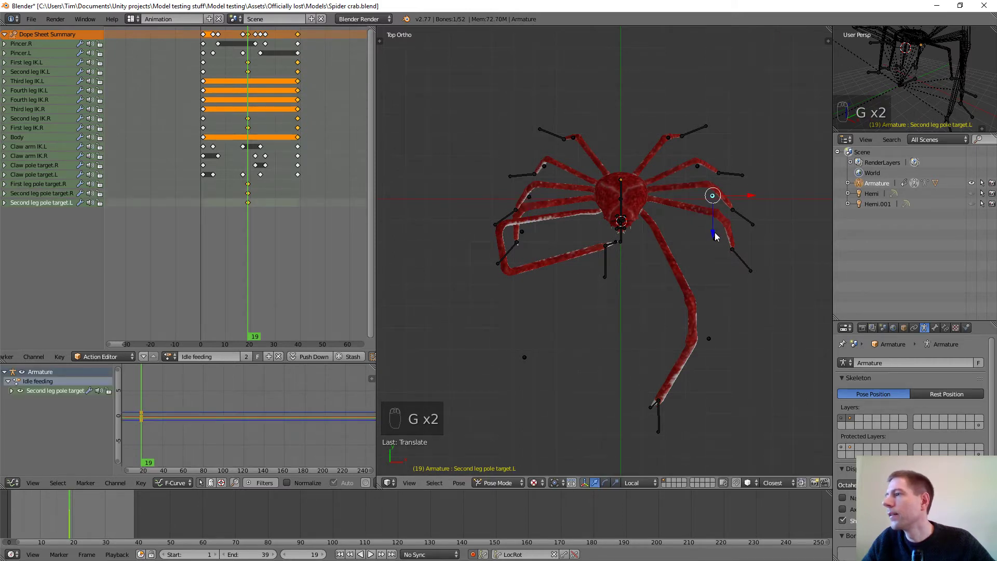
right_click(715, 241)
key("g")
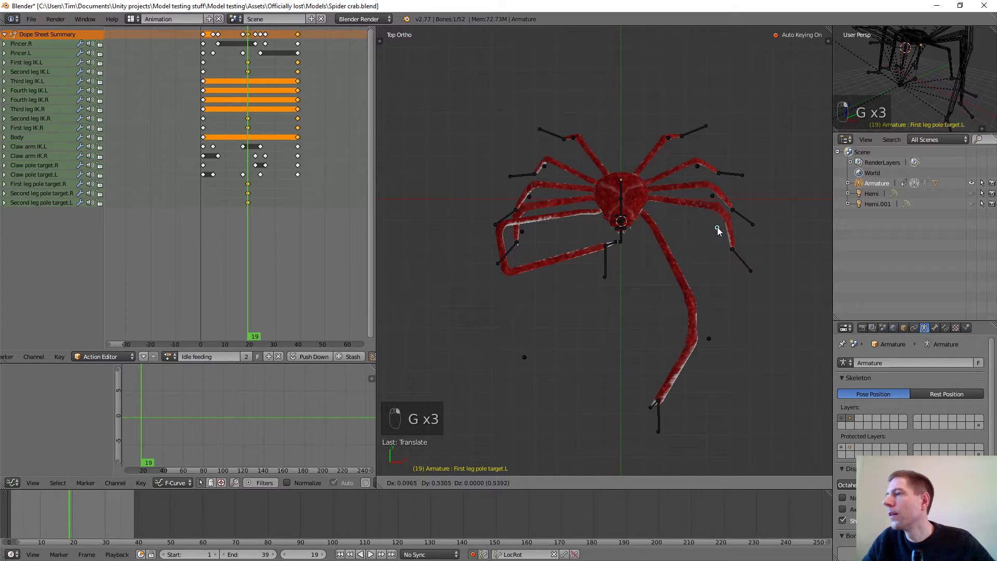
left_click(718, 231)
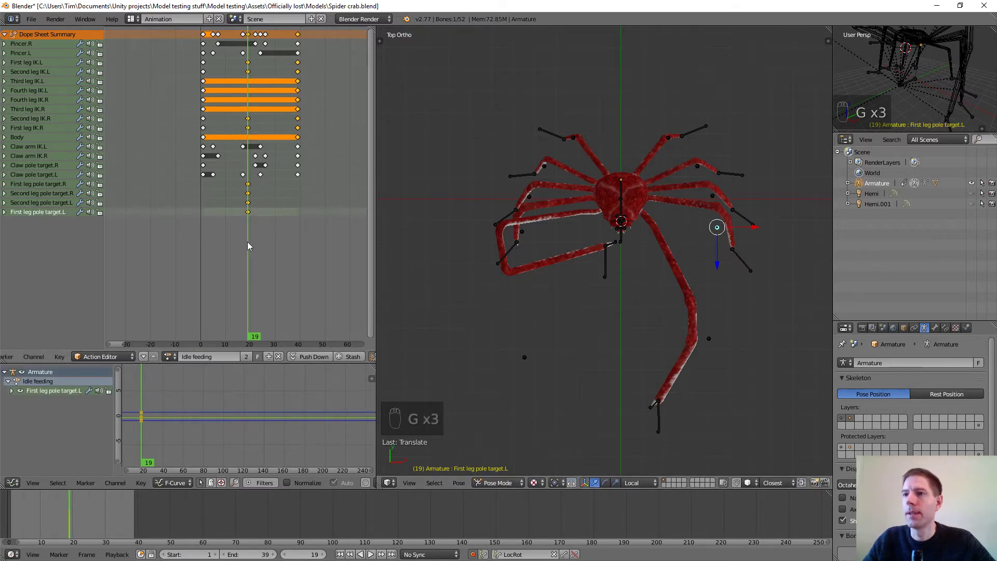
Step: Play back the action and examine the front legs' movement from above and from a close side view
key("alt+a")
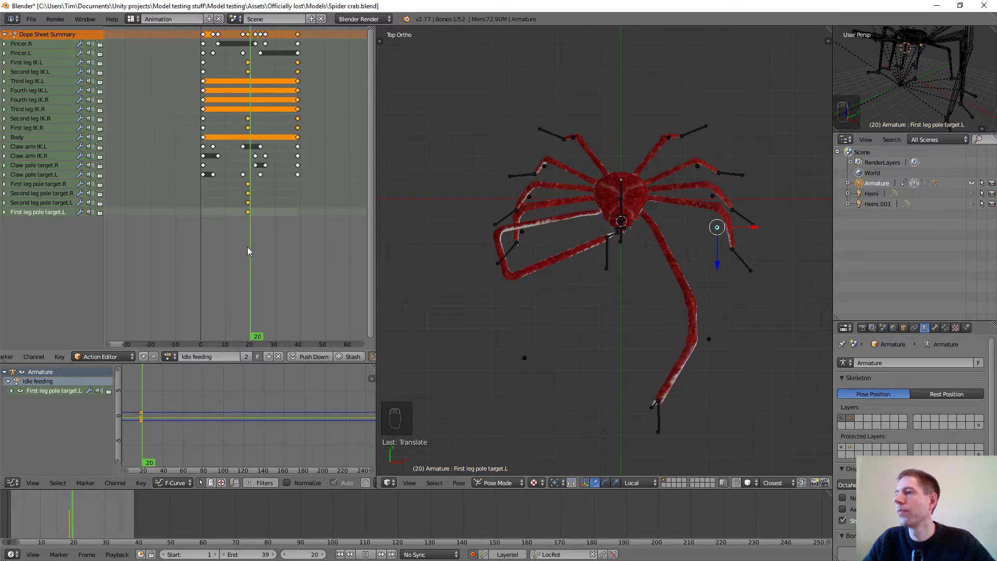
key("alt+a")
middle_click_drag(447, 270, 599, 223)
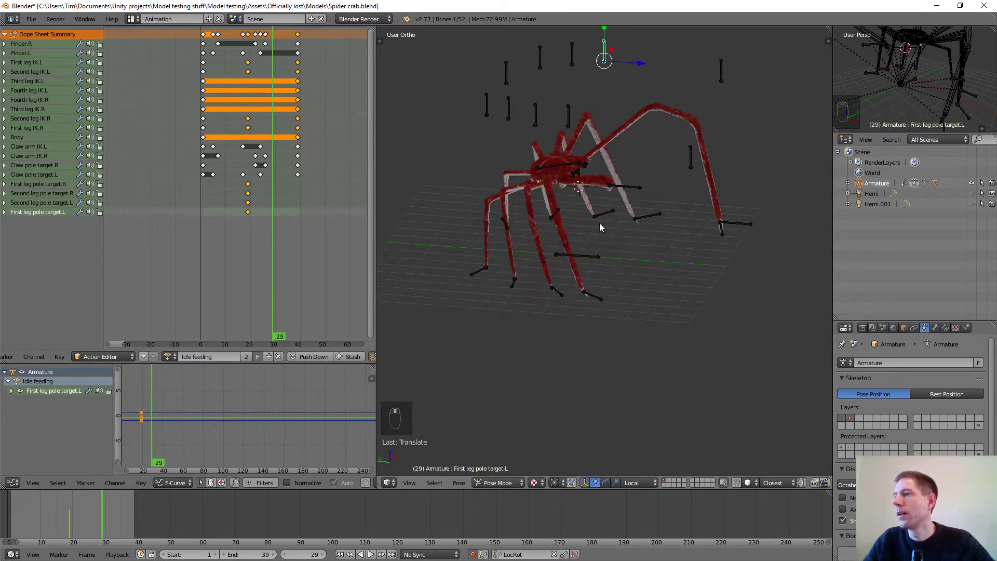
scroll(599, 223, "up", 5)
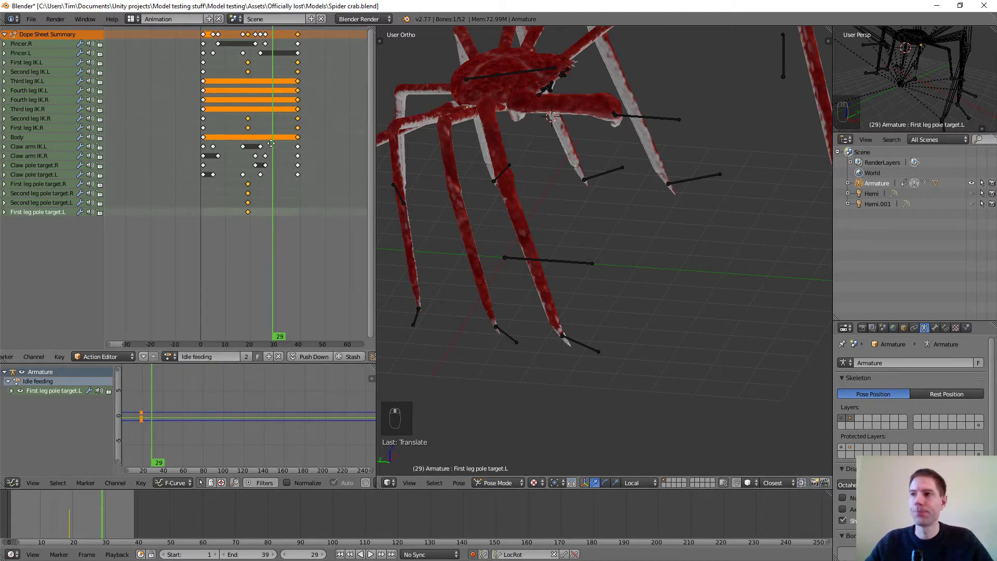
Step: Move the first and second leg IK and pole target keyframes from frame 19 to frame 1, and duplicate them at frame 39
middle_click_drag(271, 144, 282, 191)
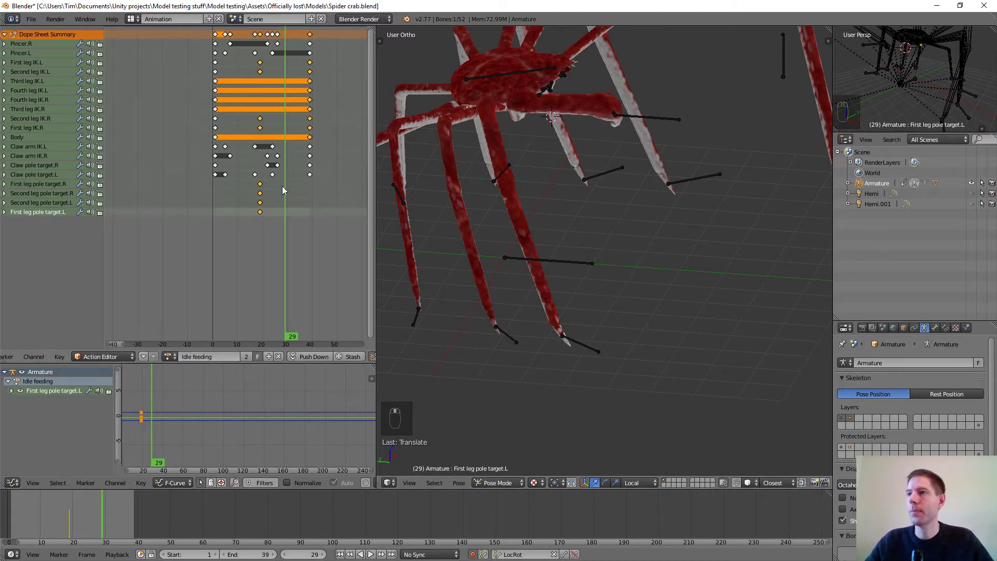
left_click(259, 211)
left_click(260, 203, "shift")
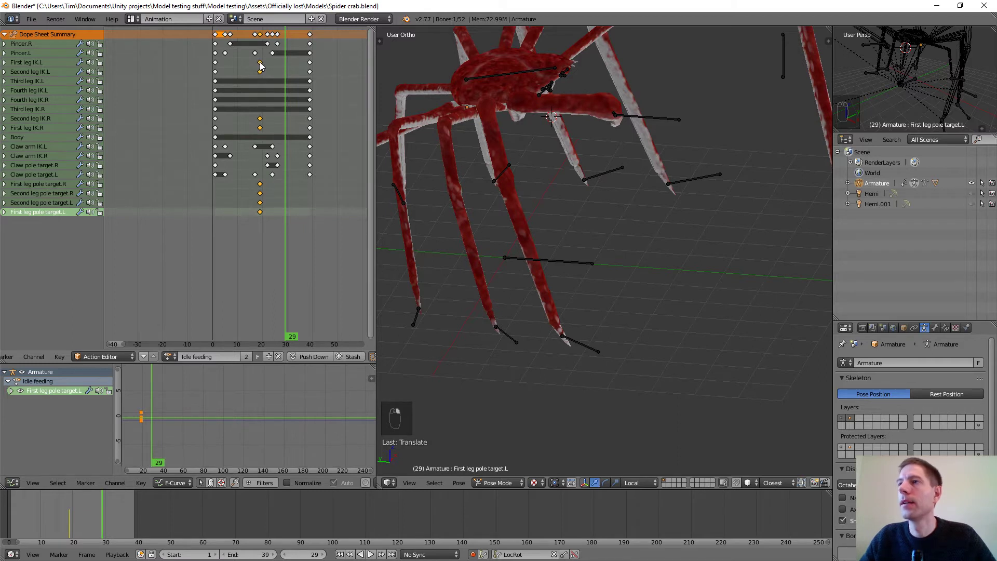
key("g")
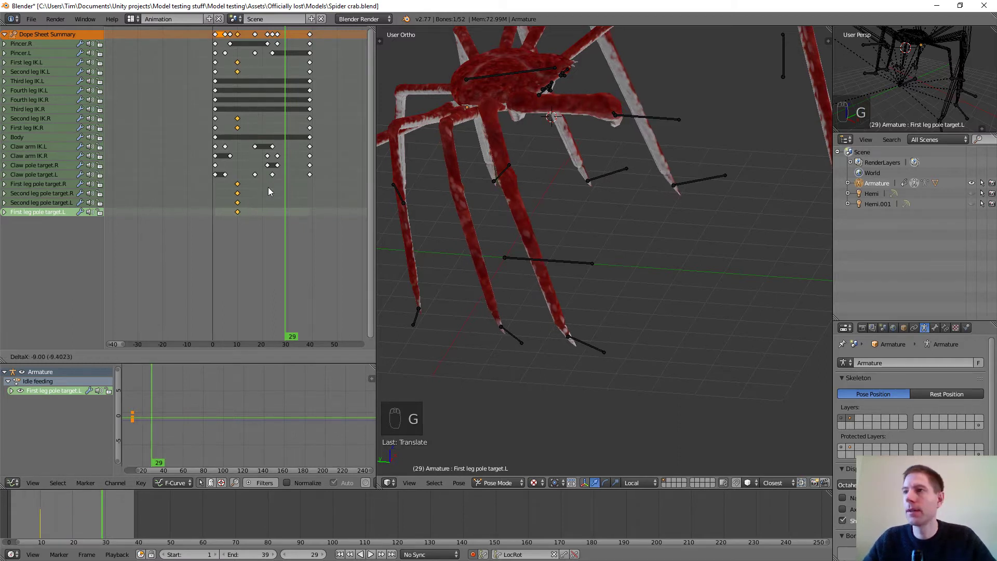
left_click(253, 189)
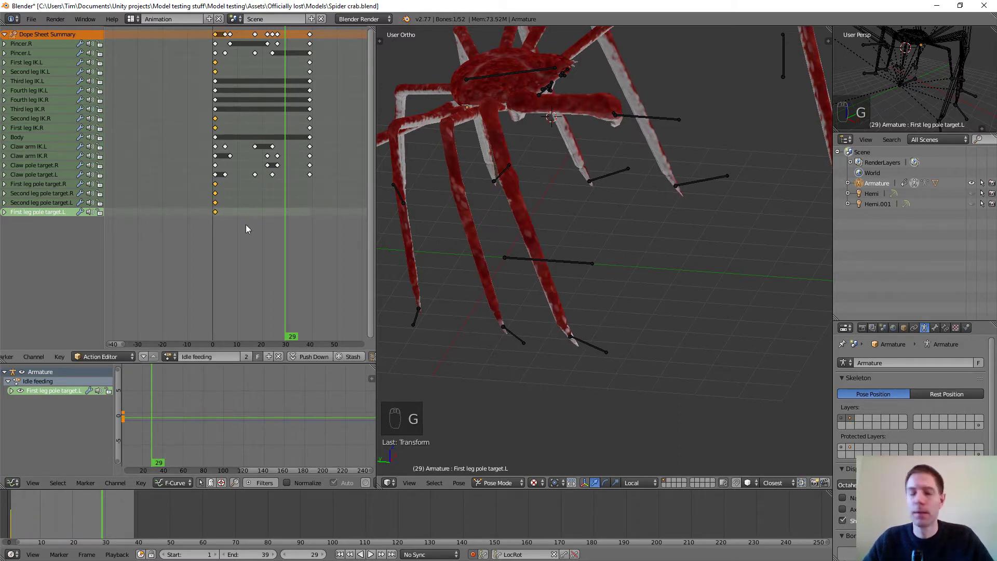
key("shift+d")
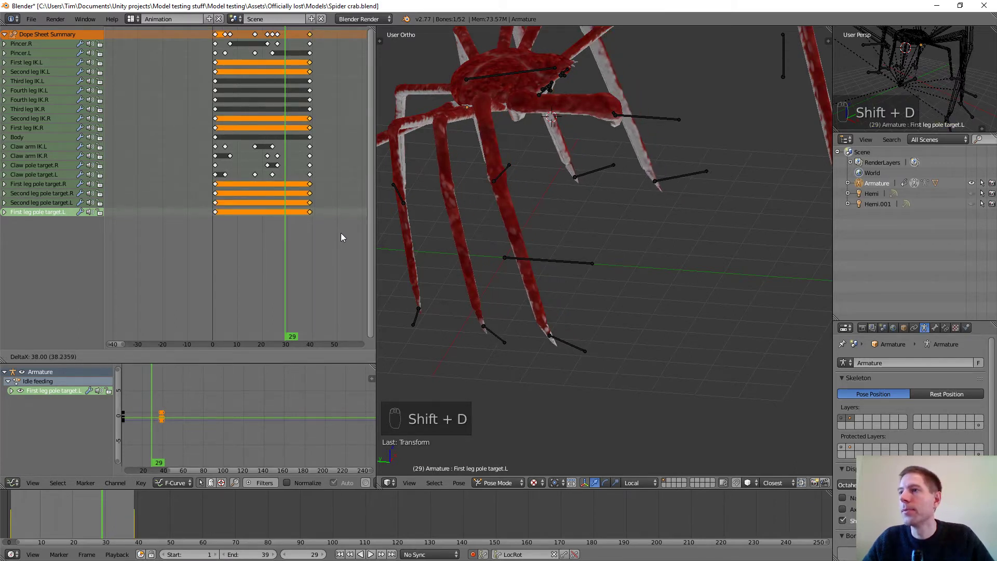
left_click(308, 217)
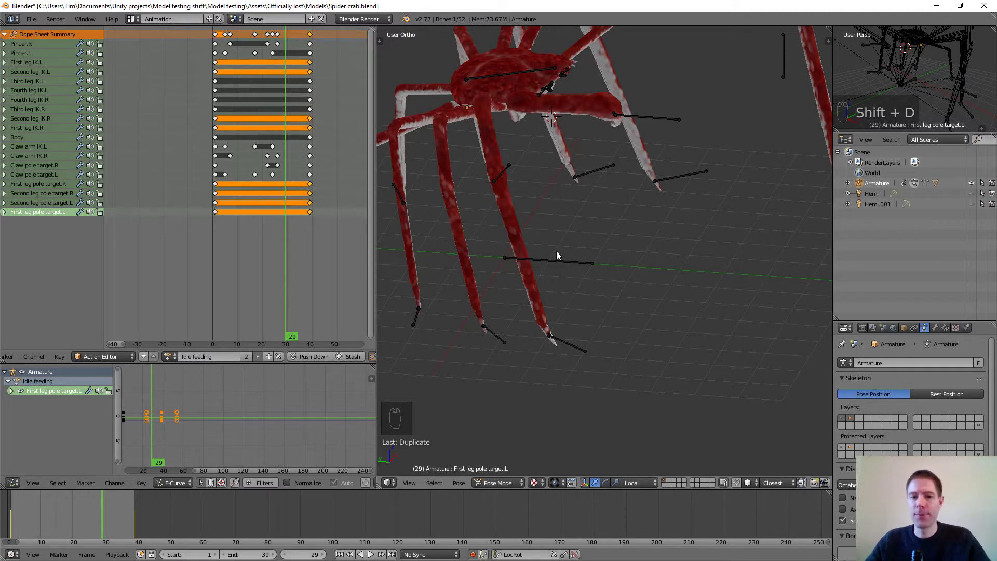
Step: Show only the armature's first bone layer so the pole targets are hidden
scroll(556, 245, "up", 2)
scroll(556, 236, "down", 2)
scroll(577, 218, "down", 4)
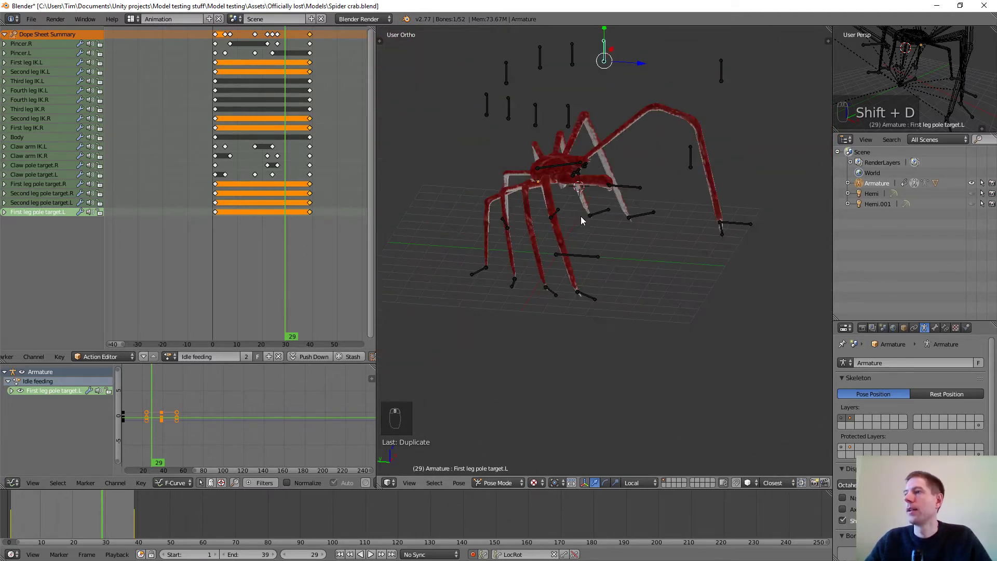
middle_click_drag(580, 216, 568, 237)
scroll(589, 222, "up", 2)
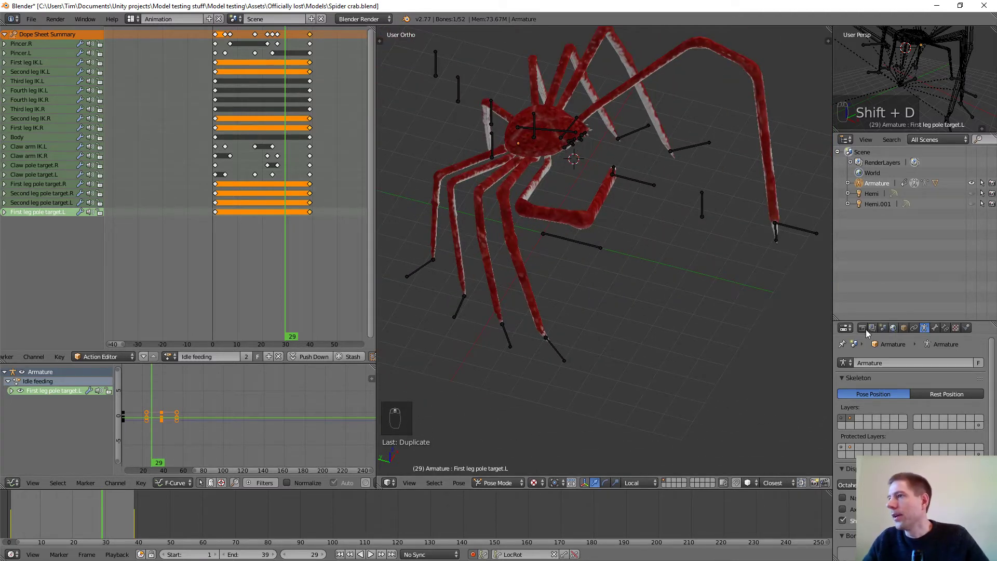
left_click(849, 418)
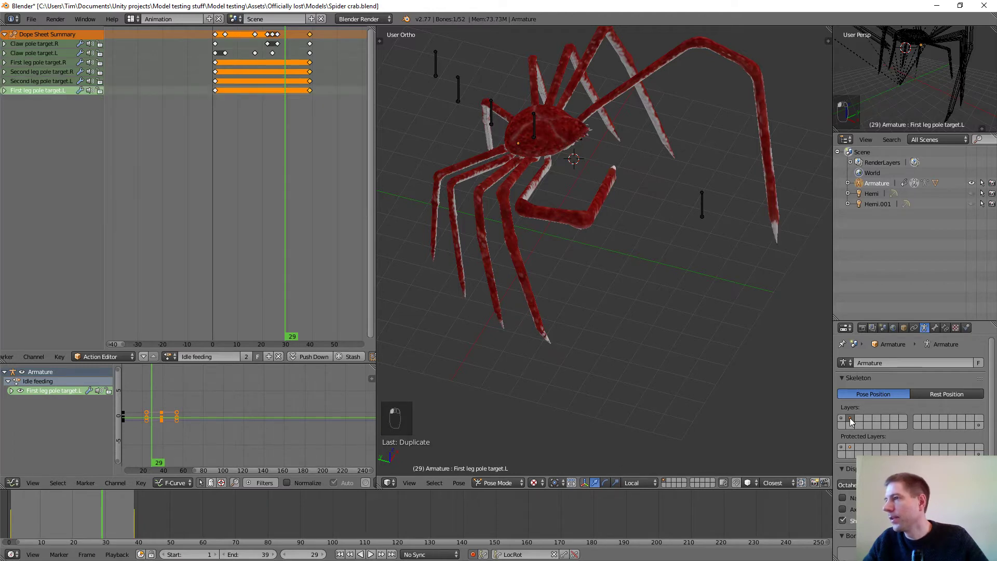
left_click(842, 418)
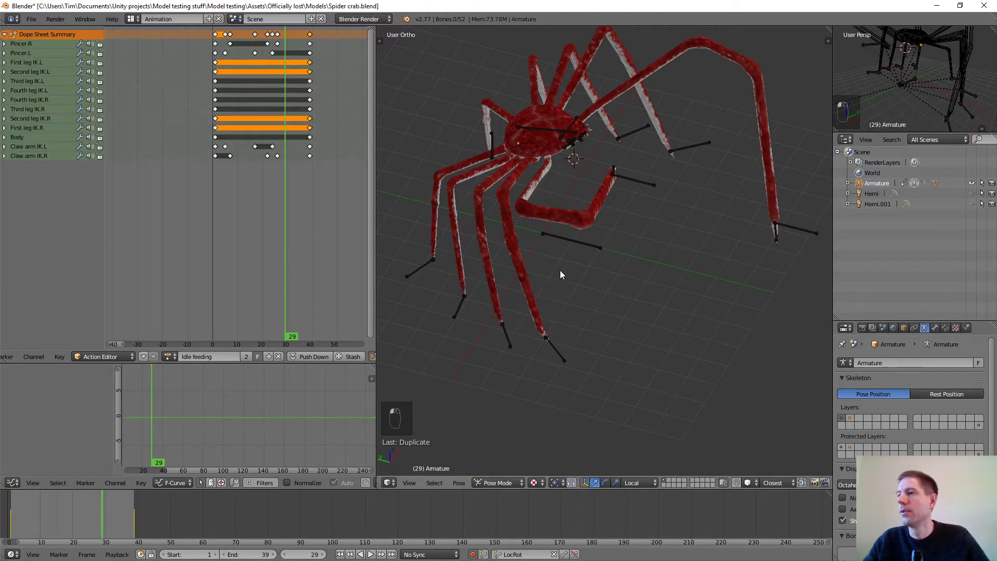
Step: Scrub and play back the feeding action while examining the claws and legs from several sides and the mouthparts from below
middle_click_drag(577, 252, 600, 262)
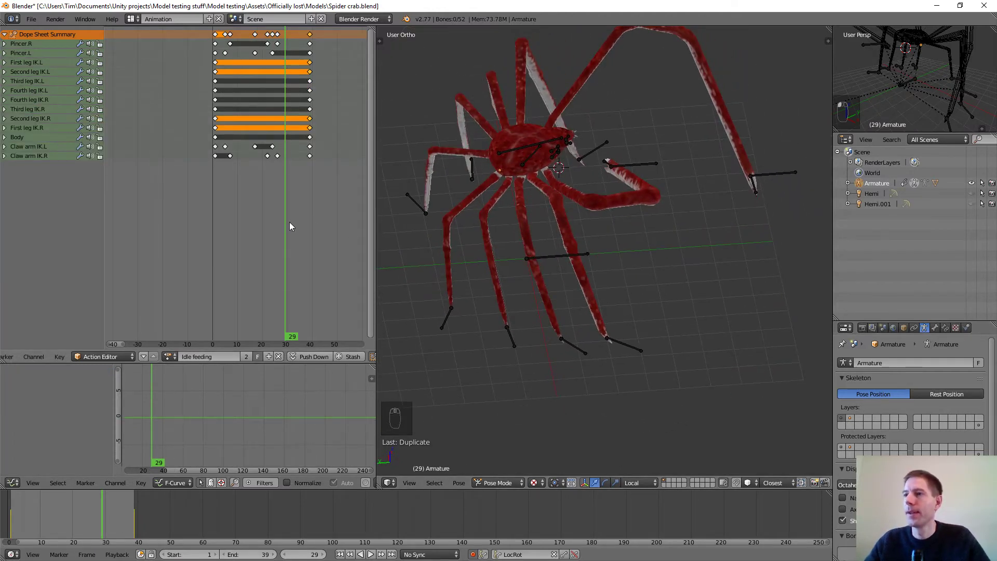
left_click_drag(286, 223, 308, 244)
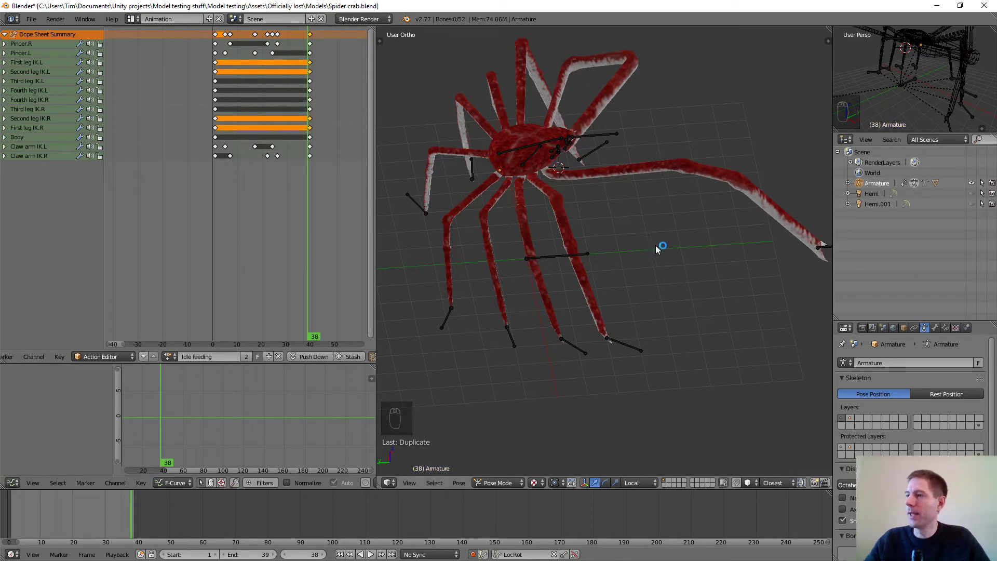
middle_click_drag(659, 246, 556, 253)
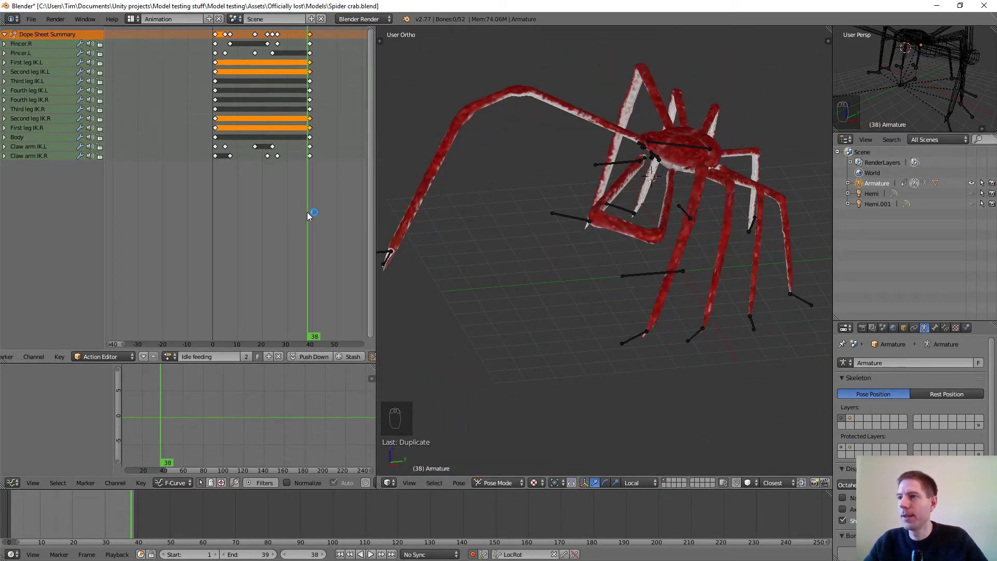
left_click_drag(307, 214, 289, 210)
scroll(677, 179, "up", 3)
middle_click_drag(686, 175, 360, 135)
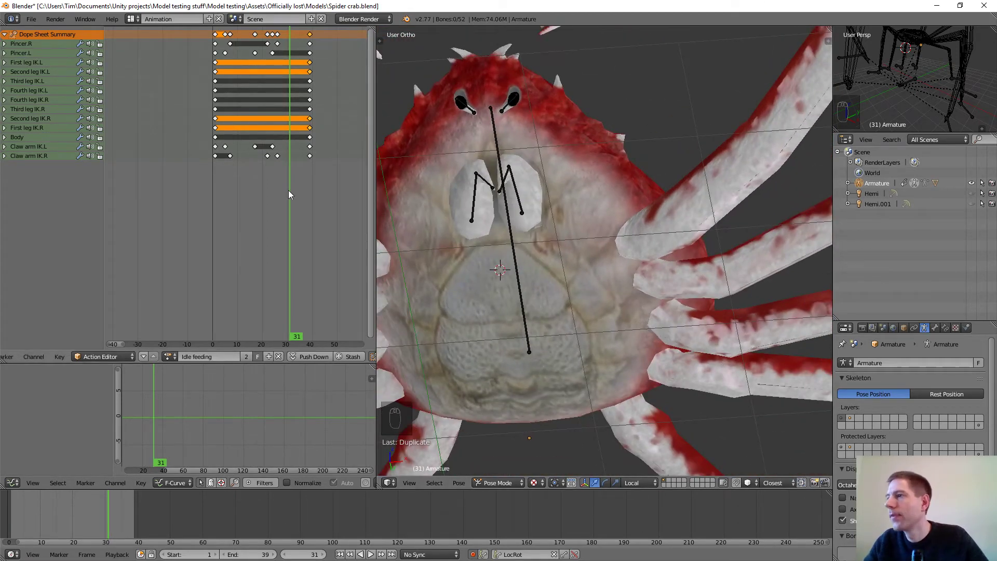
key("alt+a")
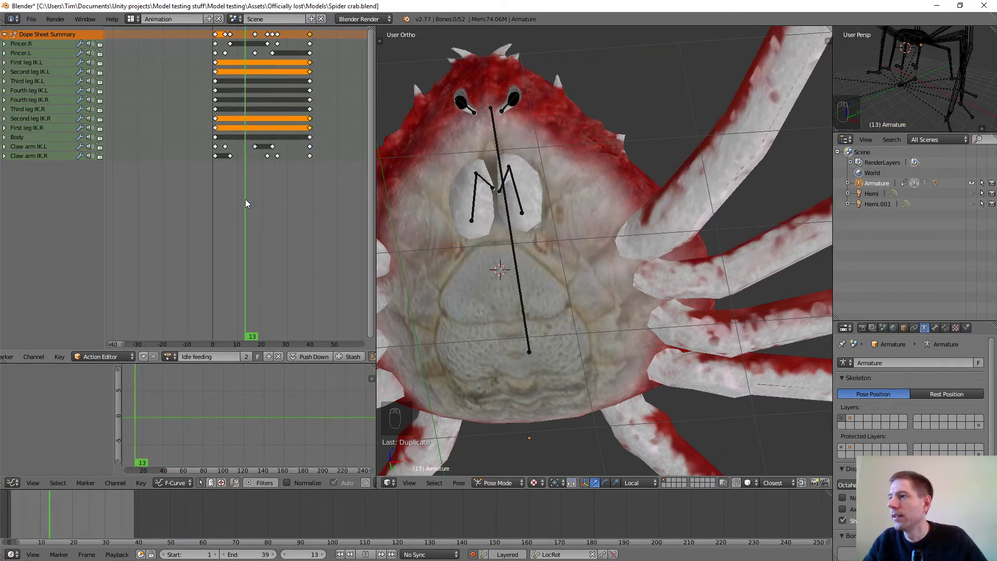
scroll(573, 186, "down", 6)
key("alt+a")
middle_click_drag(573, 186, 394, 263)
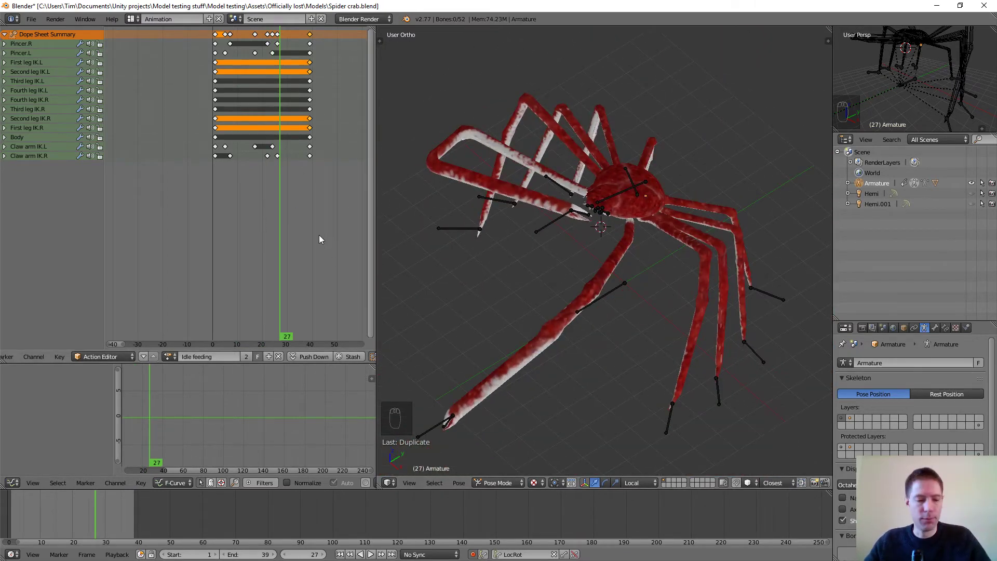
Step: Scale all keyframes of the Idle feeding action outward from frame 1 so the last ones land at about frame 89
scroll(288, 211, "down", 4)
middle_click_drag(323, 169, 286, 179)
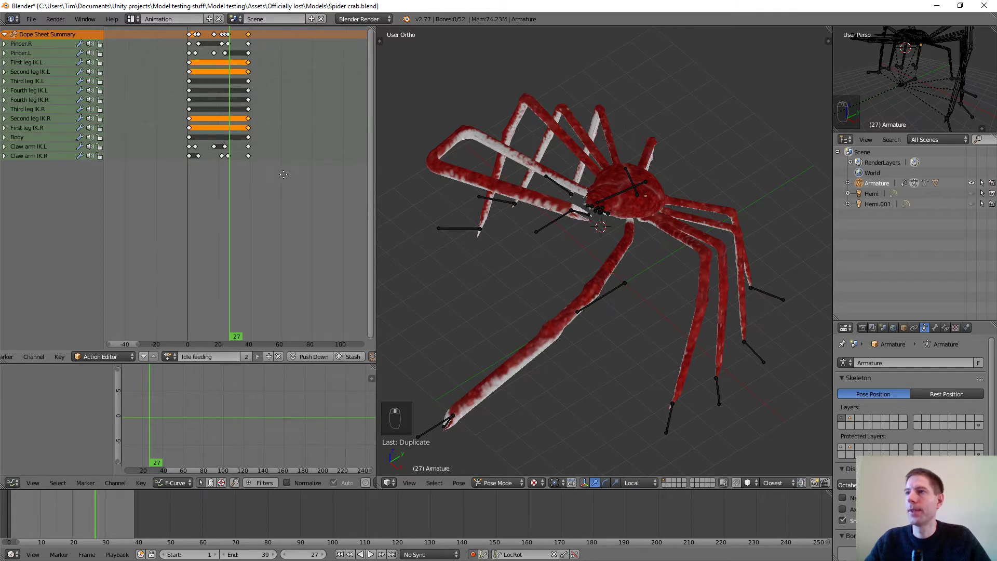
key("a")
key("a")
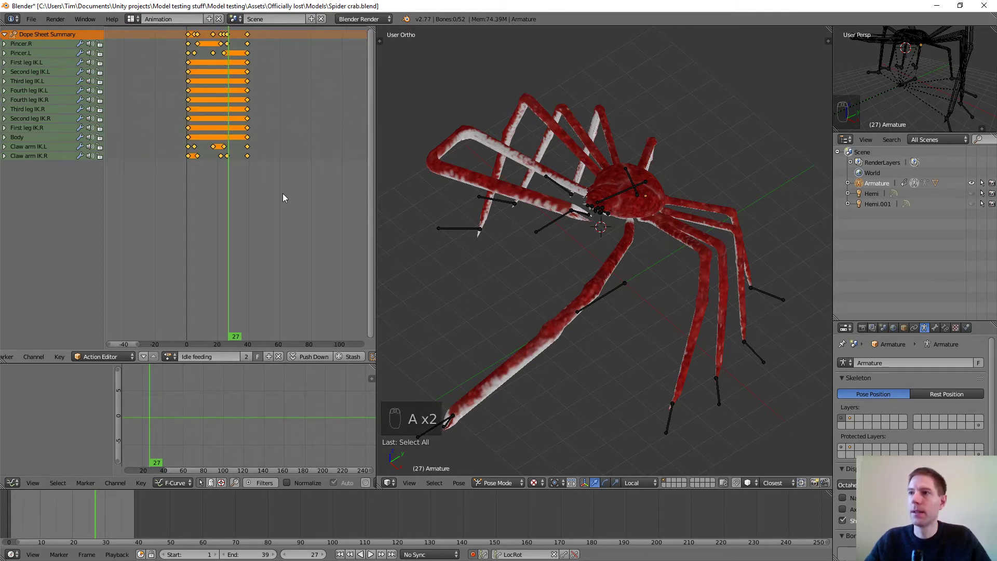
scroll(249, 162, "up", 1)
key("s")
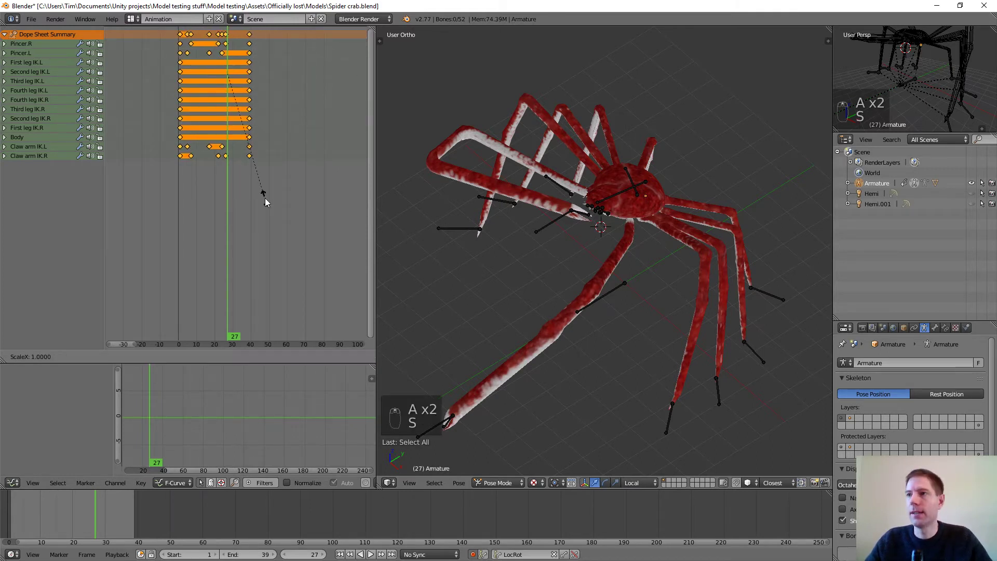
right_click(218, 214)
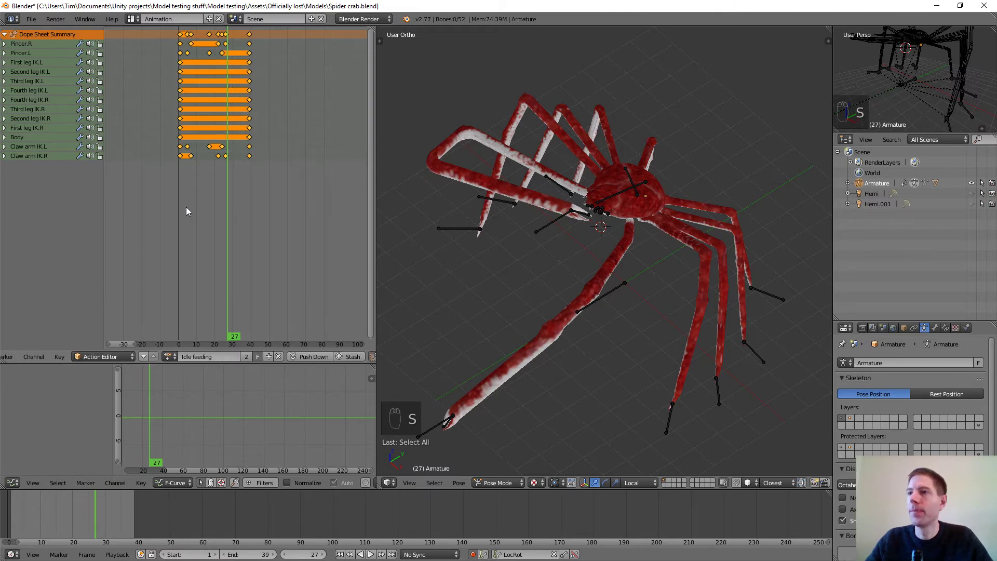
key("alt+a")
key("alt+a")
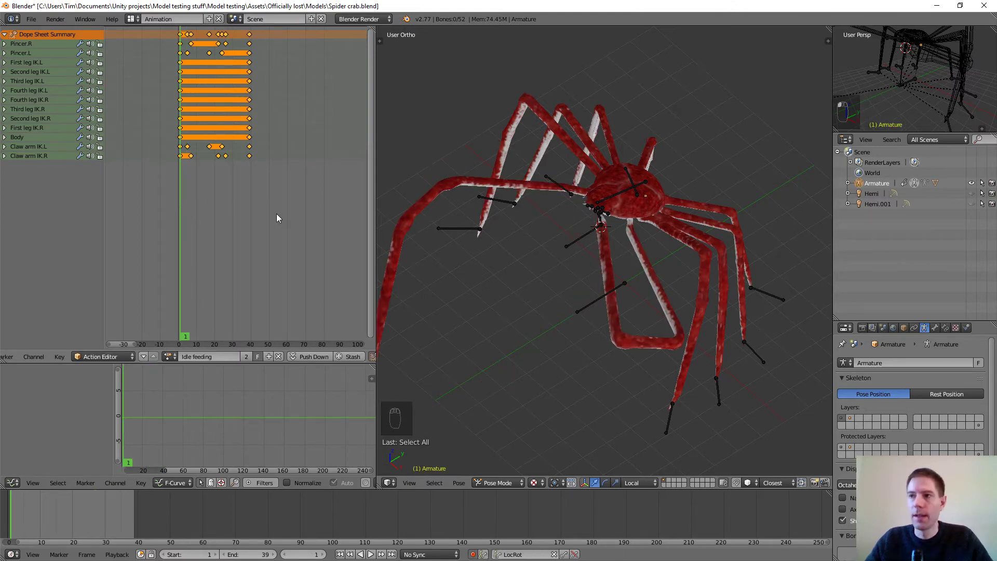
key("s")
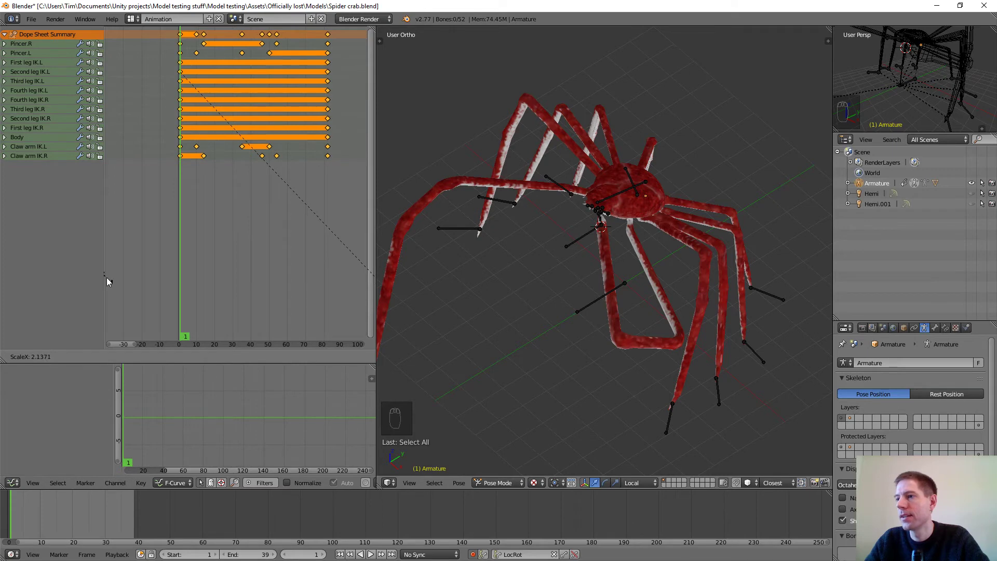
left_click(121, 283)
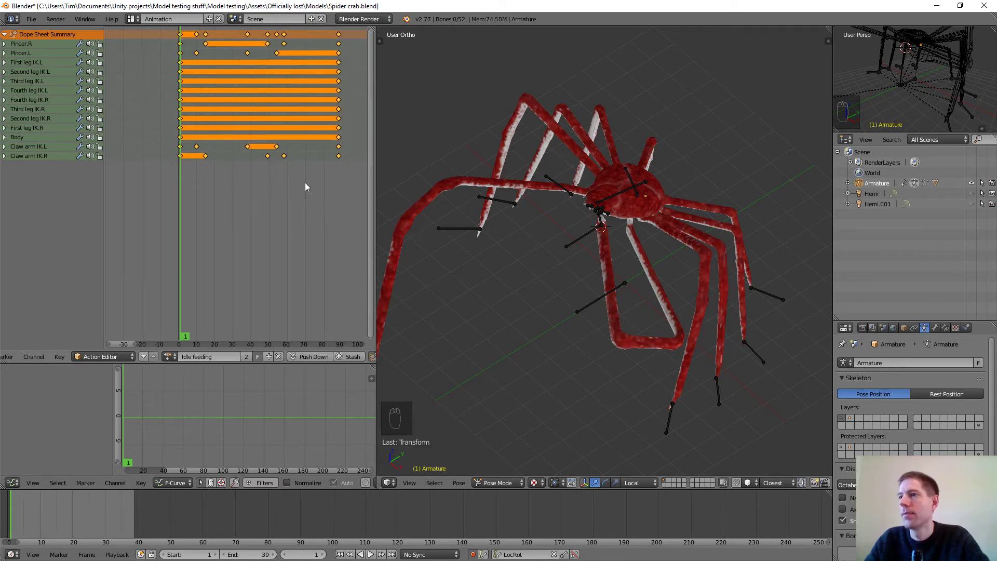
Step: Stretch all keyframes further from frame 1 so the final ones land on frame 96
scroll(304, 177, "up", 2)
middle_click_drag(303, 177, 258, 189)
left_click(316, 208)
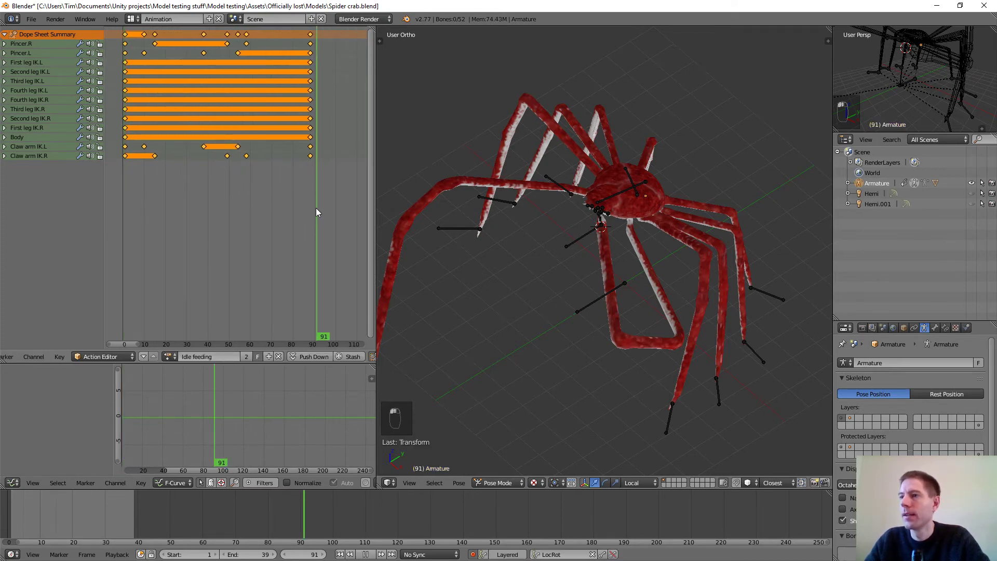
left_click_drag(315, 208, 328, 216)
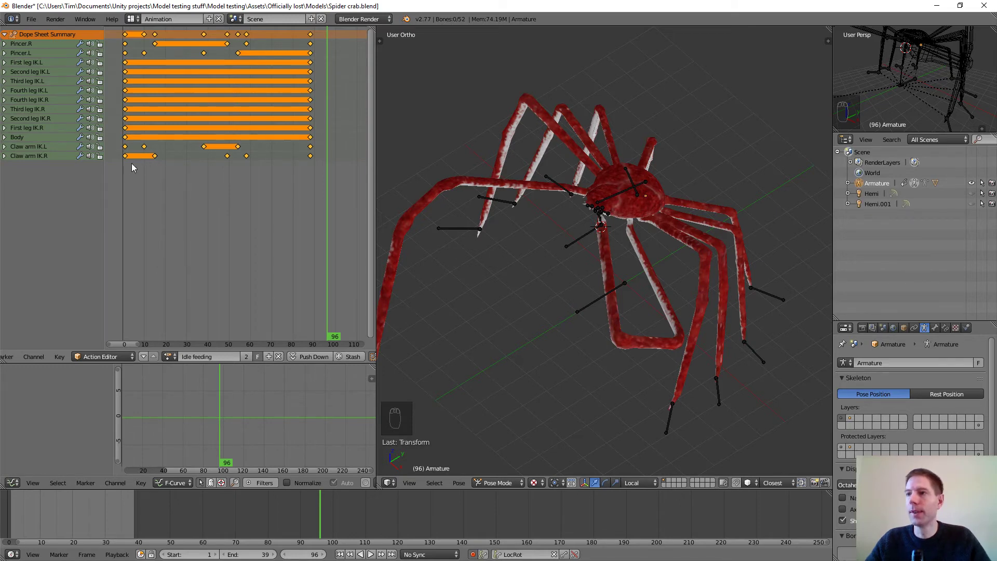
key("a")
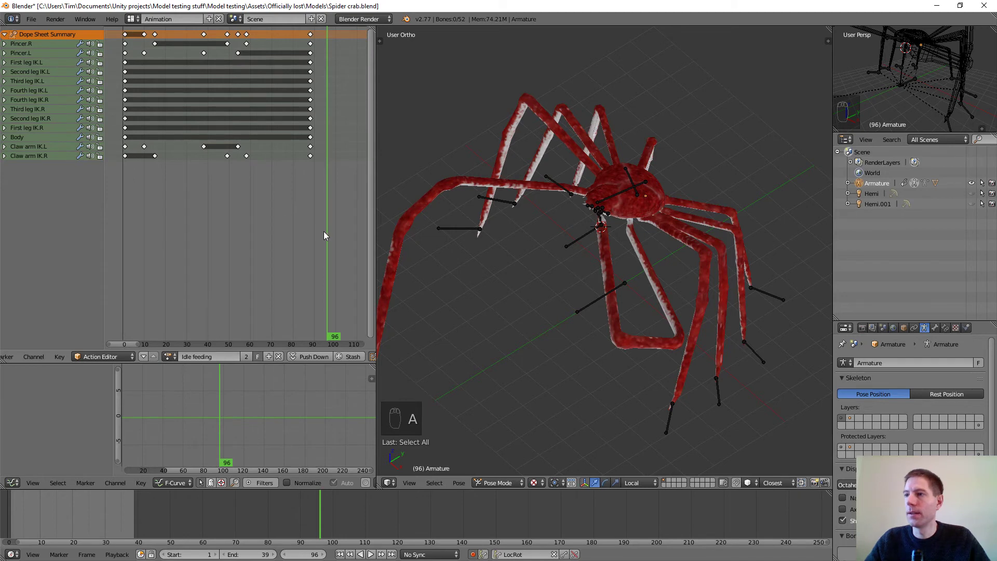
left_click_drag(319, 229, 126, 233)
key("a")
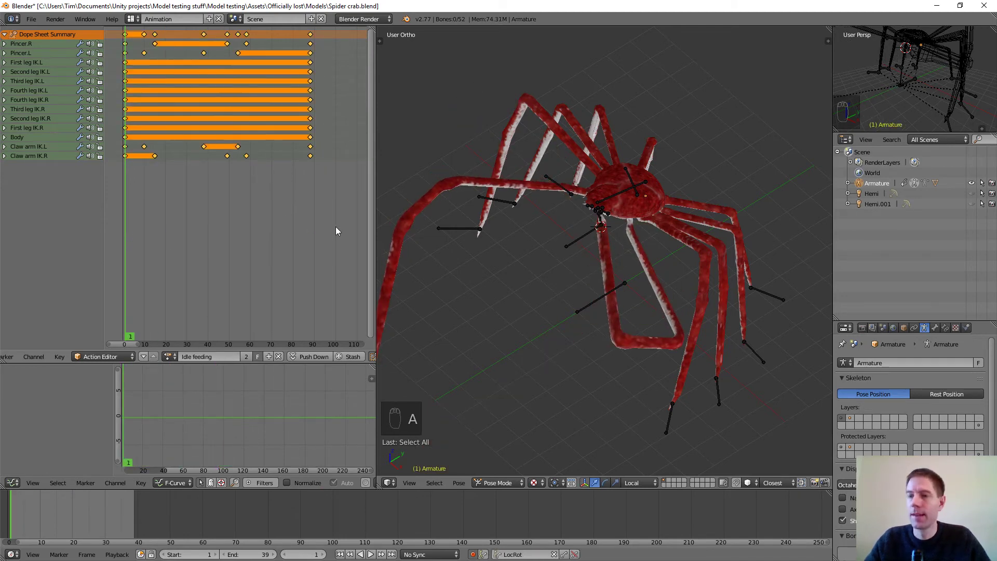
key("s")
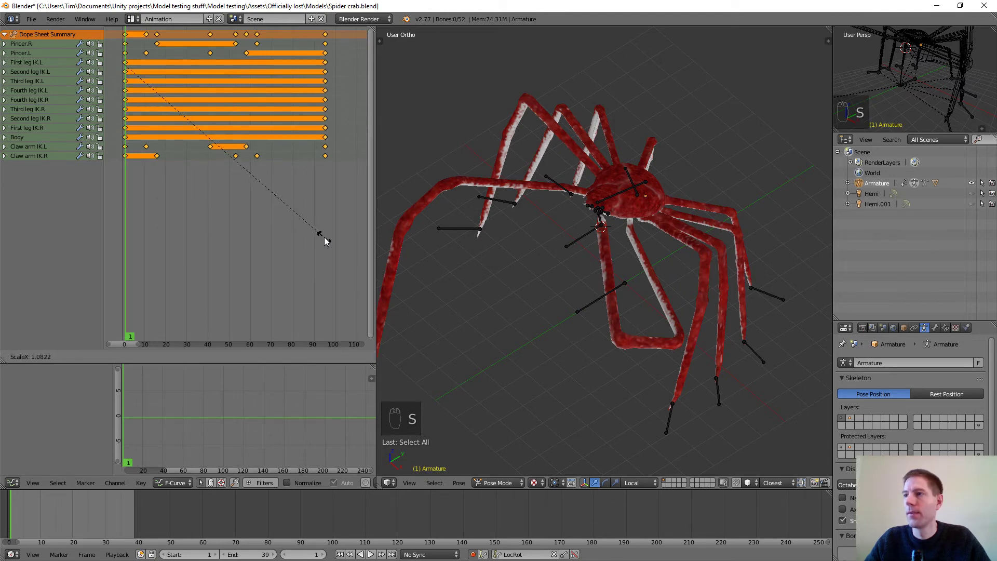
left_click(326, 239)
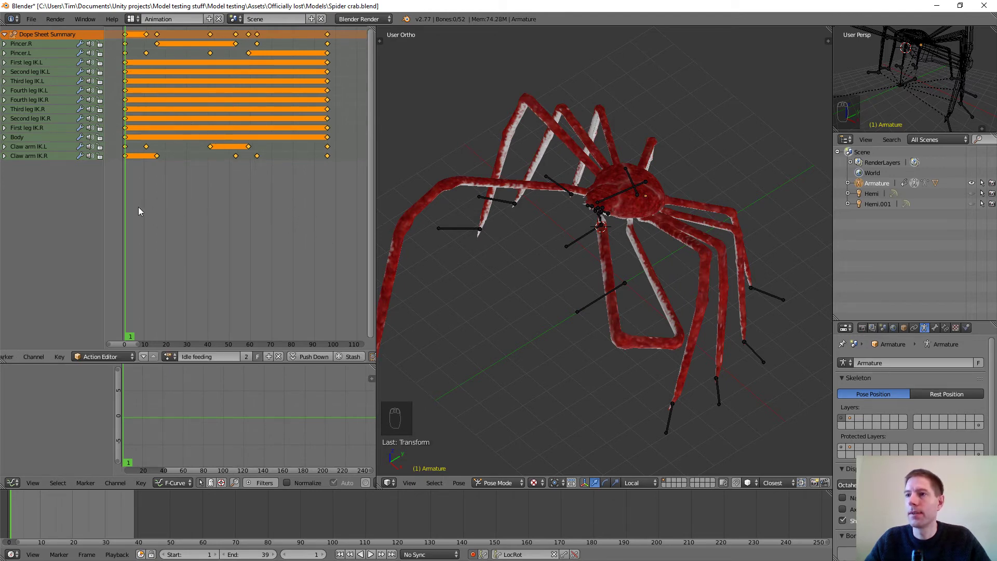
Step: Set the playback range's end frame to 96 and save over Spider crab.blend
left_click_drag(138, 206, 327, 242)
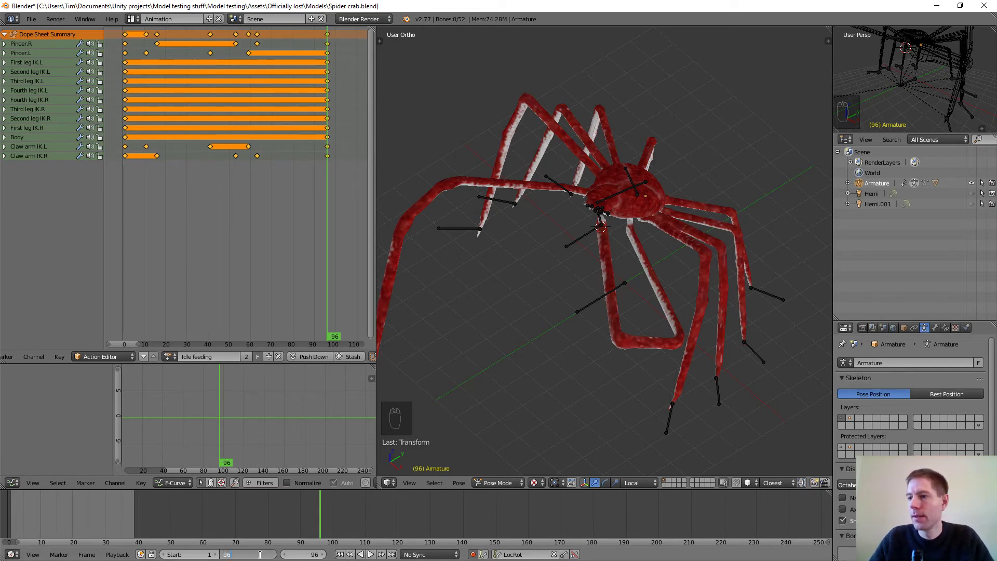
key("Return")
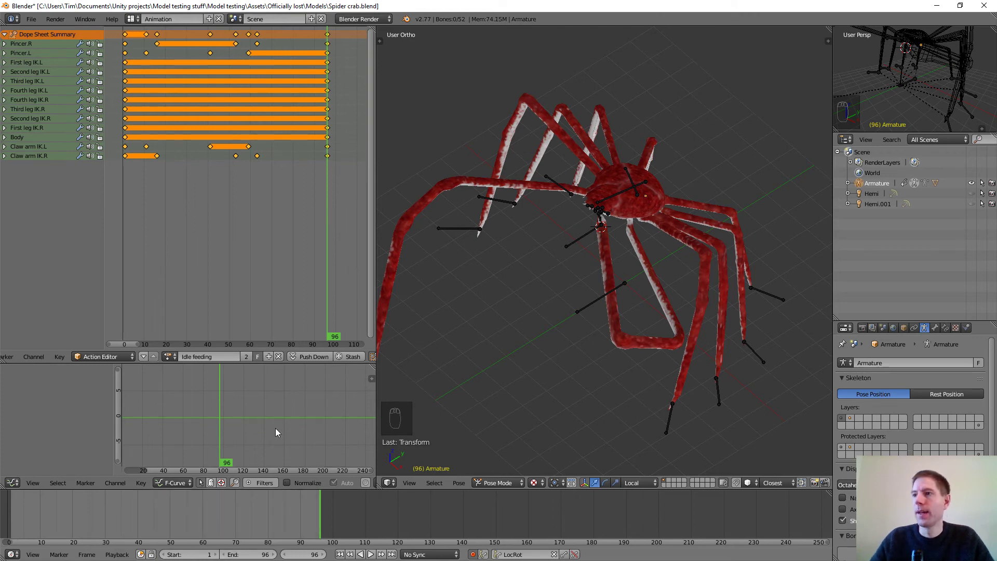
scroll(568, 268, "down", 2)
middle_click_drag(602, 297, 606, 283)
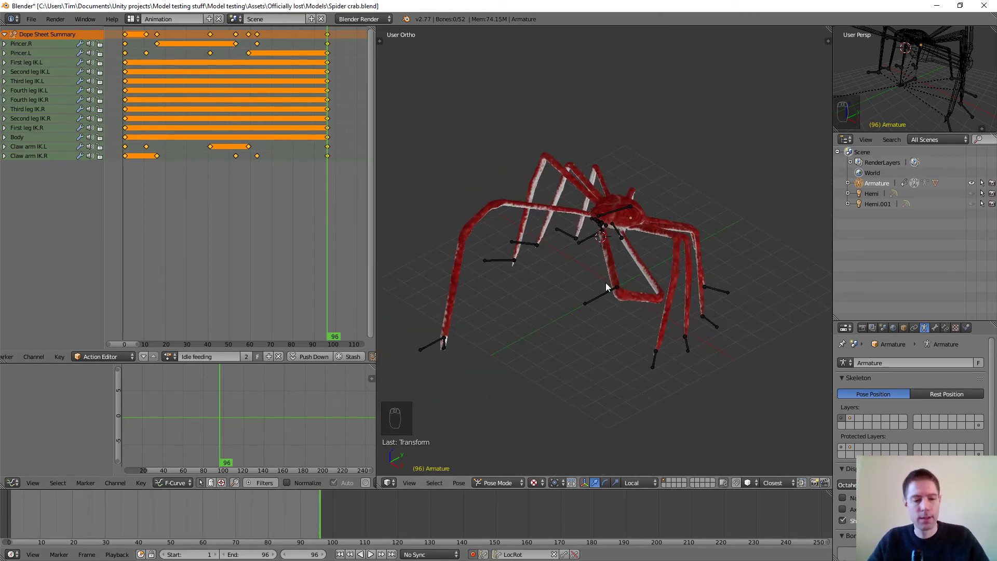
key("ctrl+s")
left_click(606, 285)
Step: Play back the slowed feeding action and examine the claw and leg movement from above, the front and the side
key("alt+a")
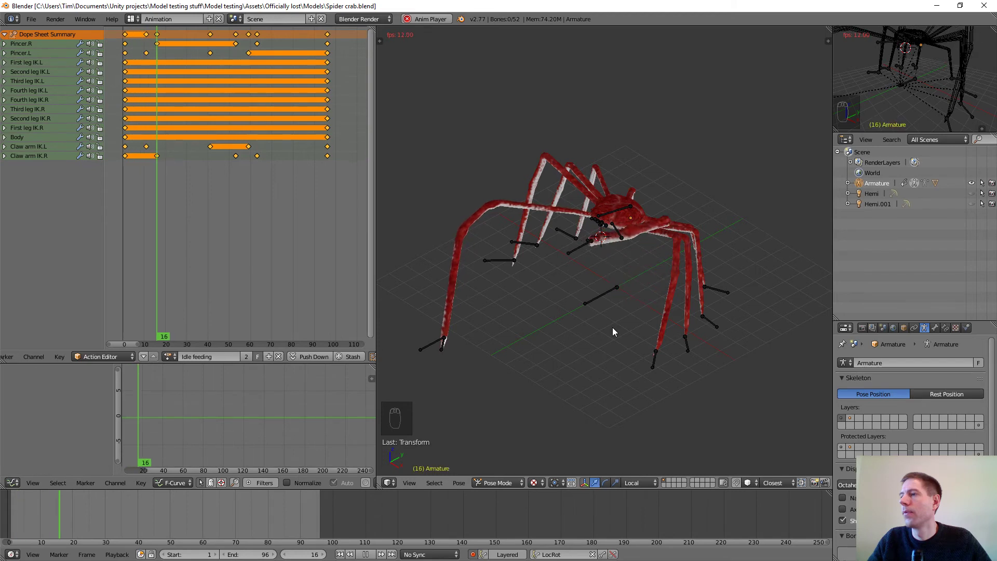
middle_click_drag(614, 323, 609, 271)
scroll(609, 271, "up", 4)
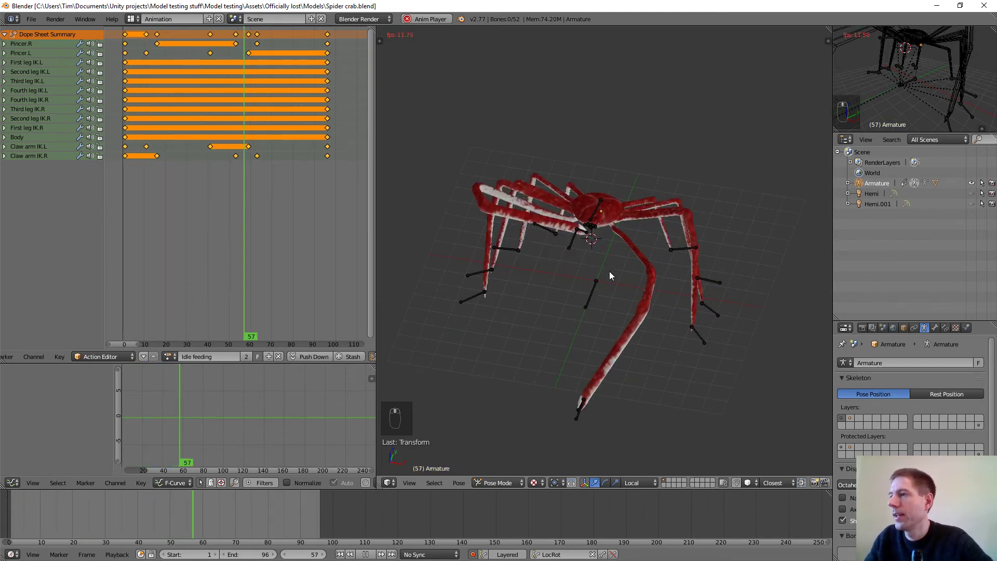
middle_click_drag(622, 317, 623, 287)
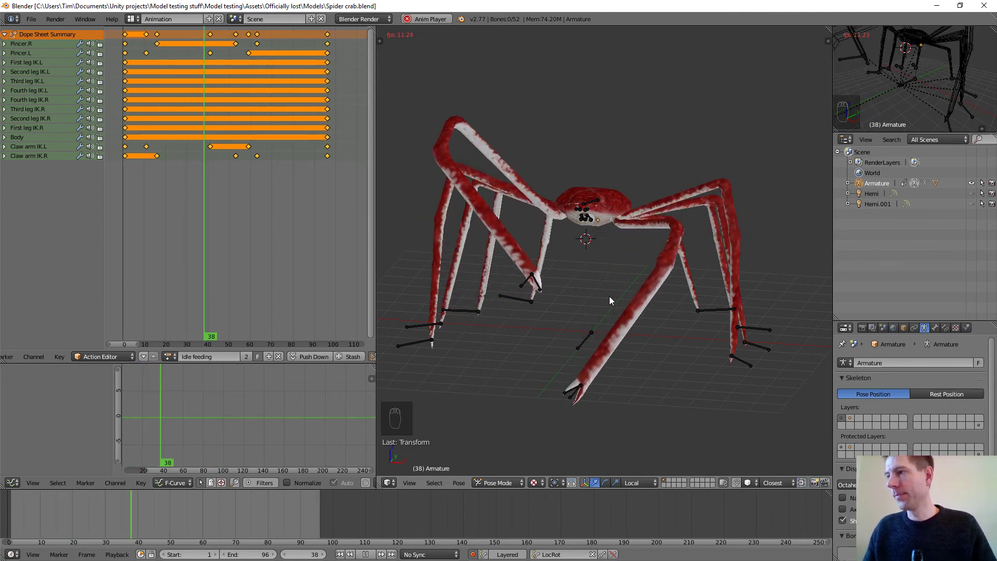
middle_click_drag(612, 292, 527, 282)
key("alt+a")
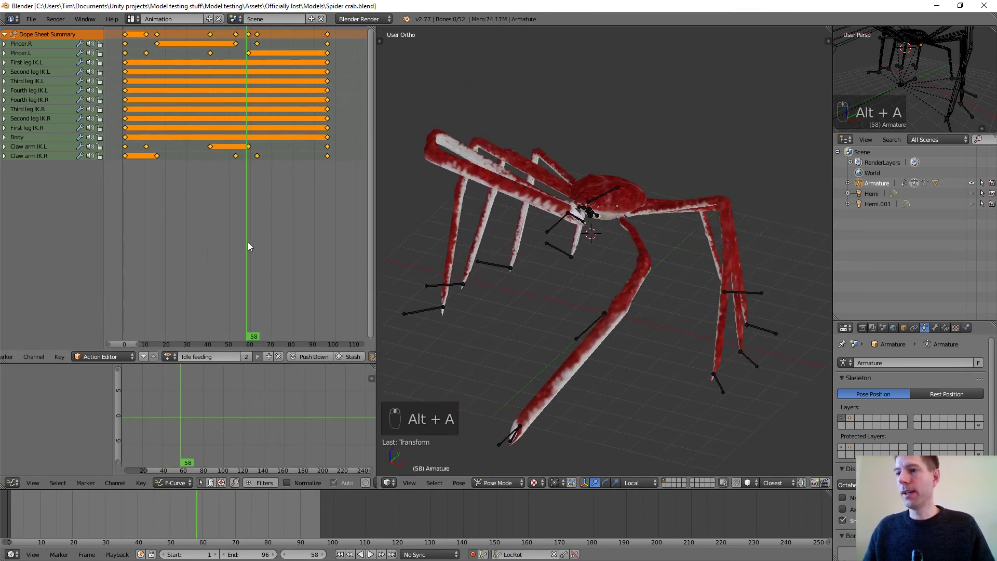
Step: Return to frame 1 and load the Right claw closing action on the armature
left_click_drag(247, 244, 126, 240)
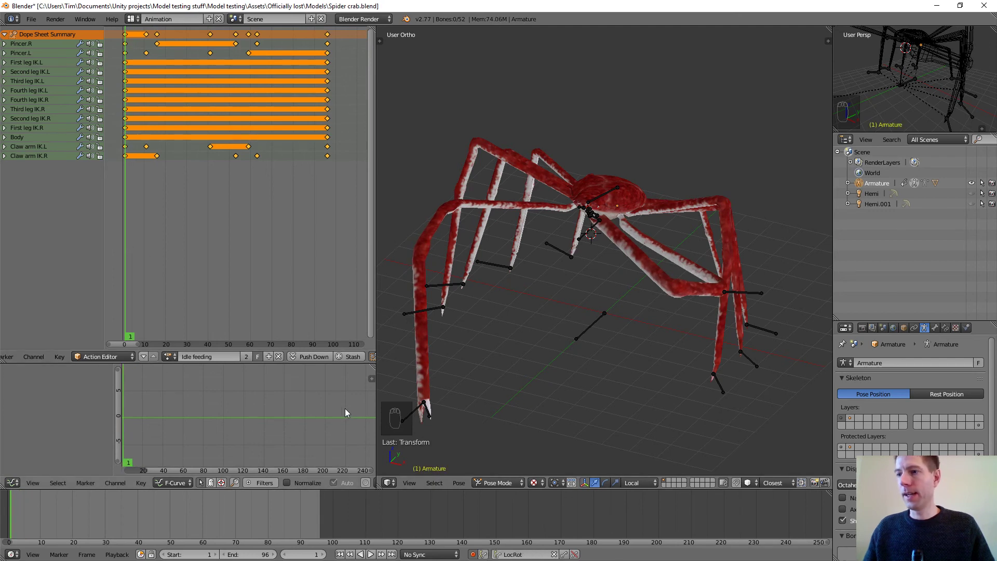
left_click(169, 356)
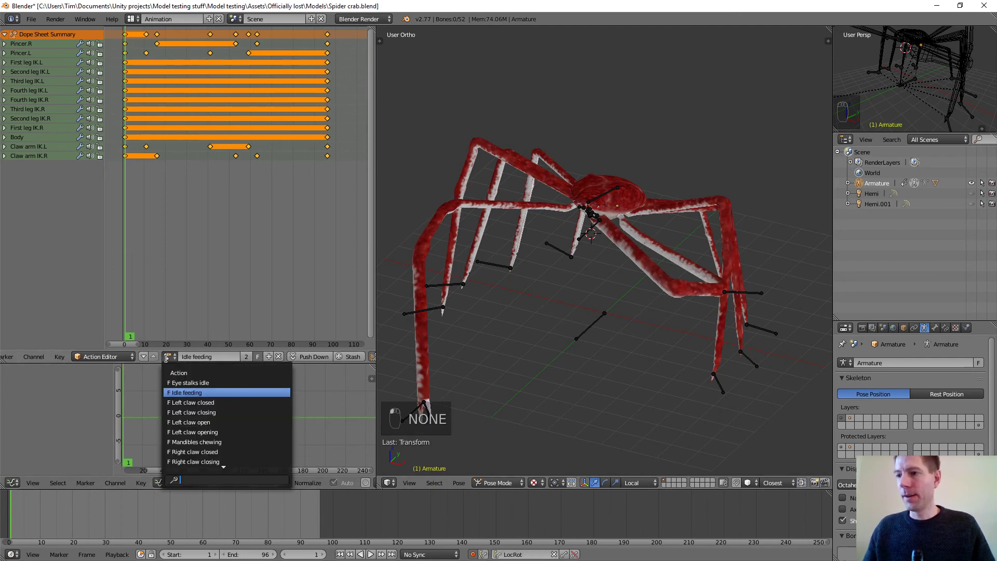
left_click(223, 464)
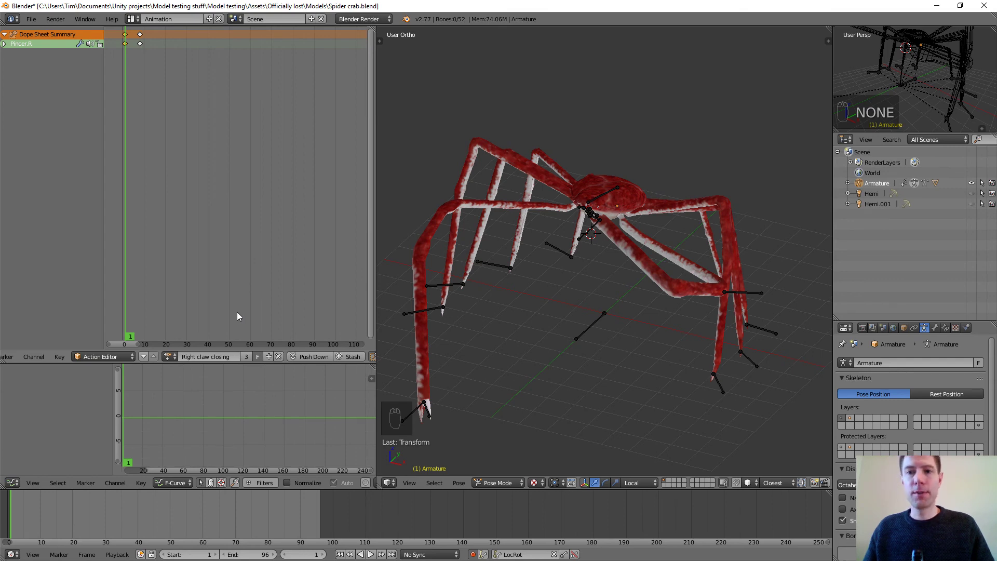
Step: Switch the armature back to the Idle feeding action and save over Spider crab.blend
left_click(168, 357)
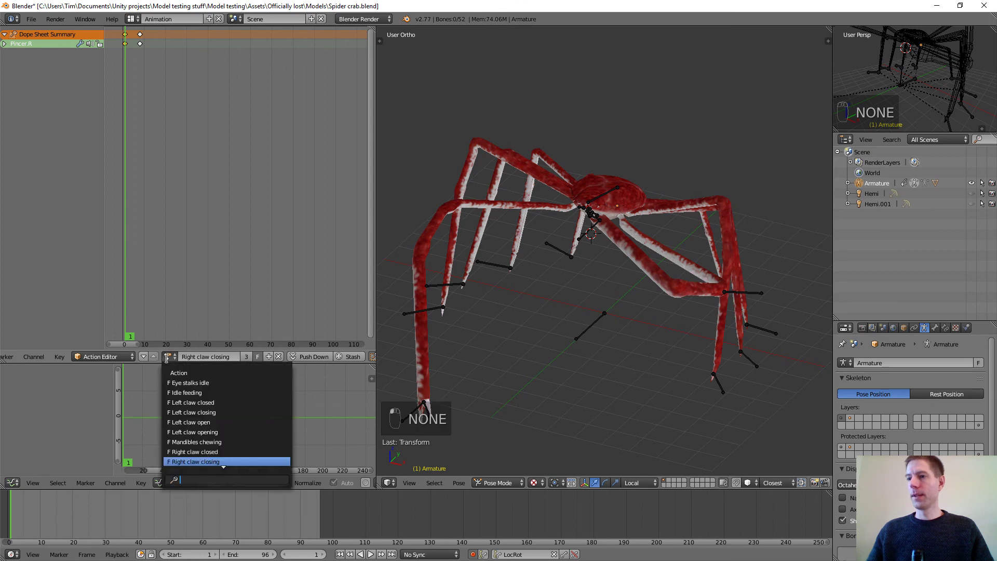
left_click(183, 392)
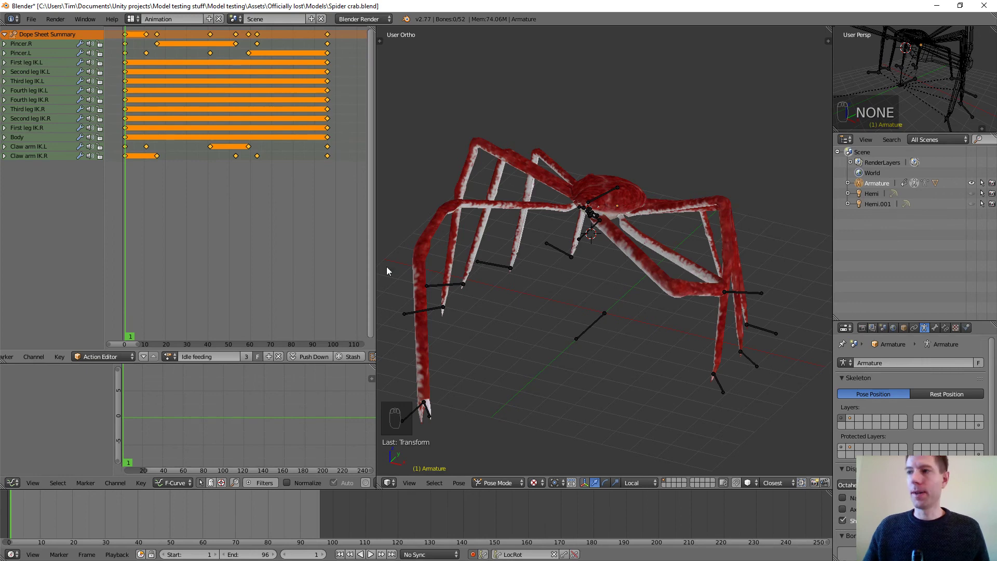
key("ctrl+s")
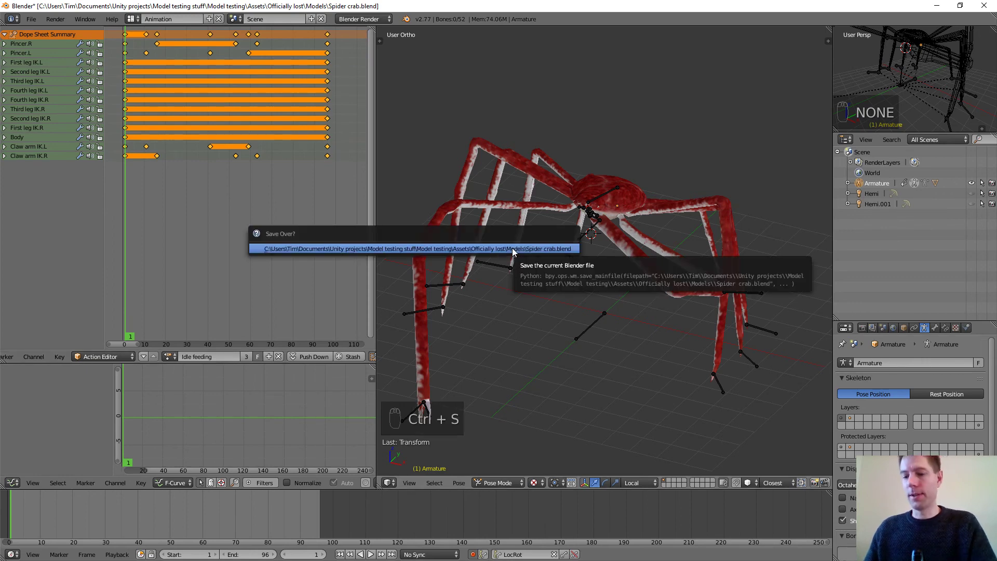
left_click(513, 249)
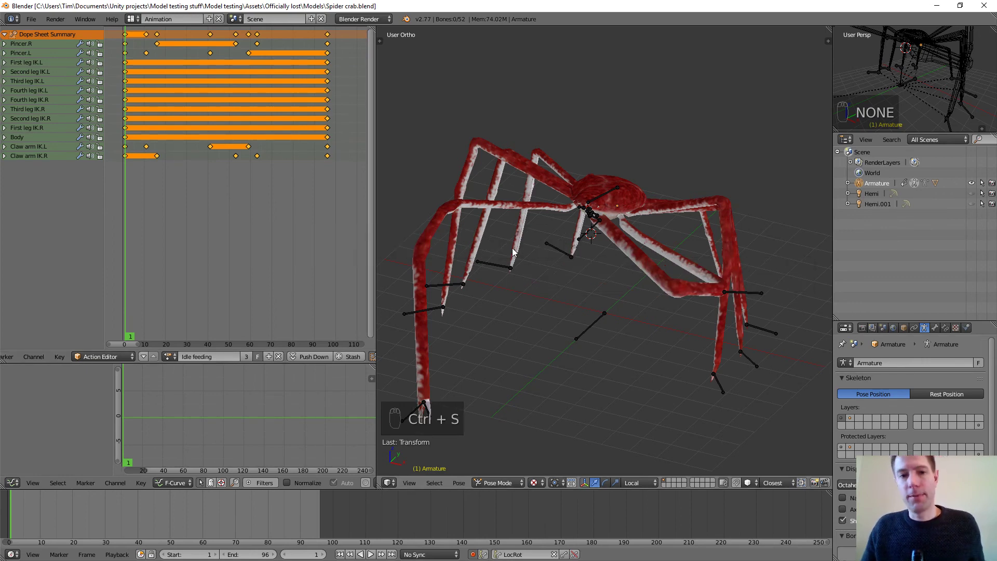